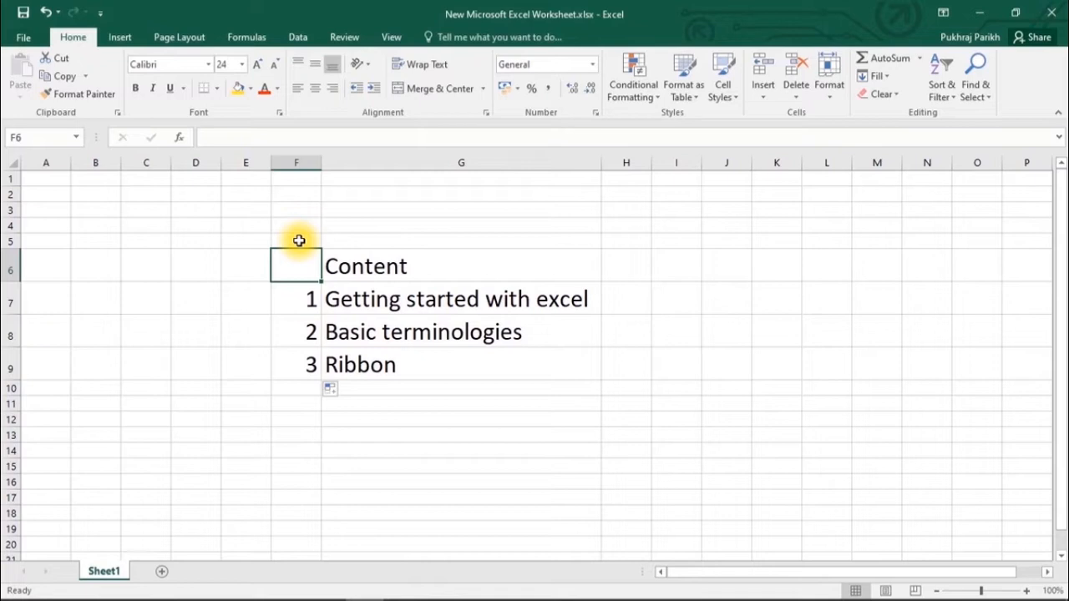
- Minimize the Content workbook's Excel window to reveal the desktop and its workbook file
{"action": "left_click", "coordinate": [973, 10]}
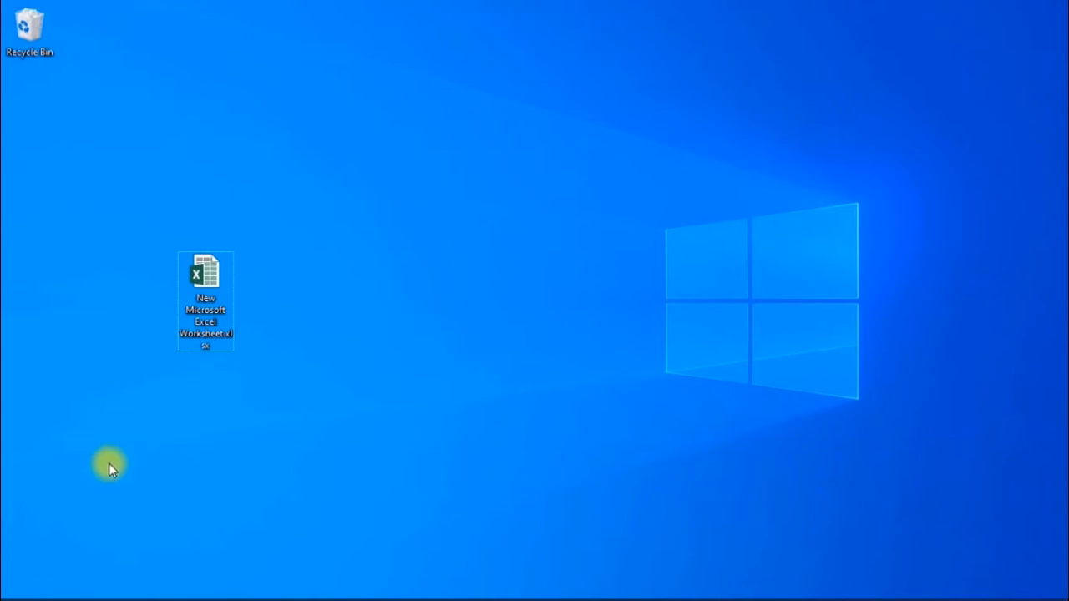
{"action": "left_click", "coordinate": [16, 587]}
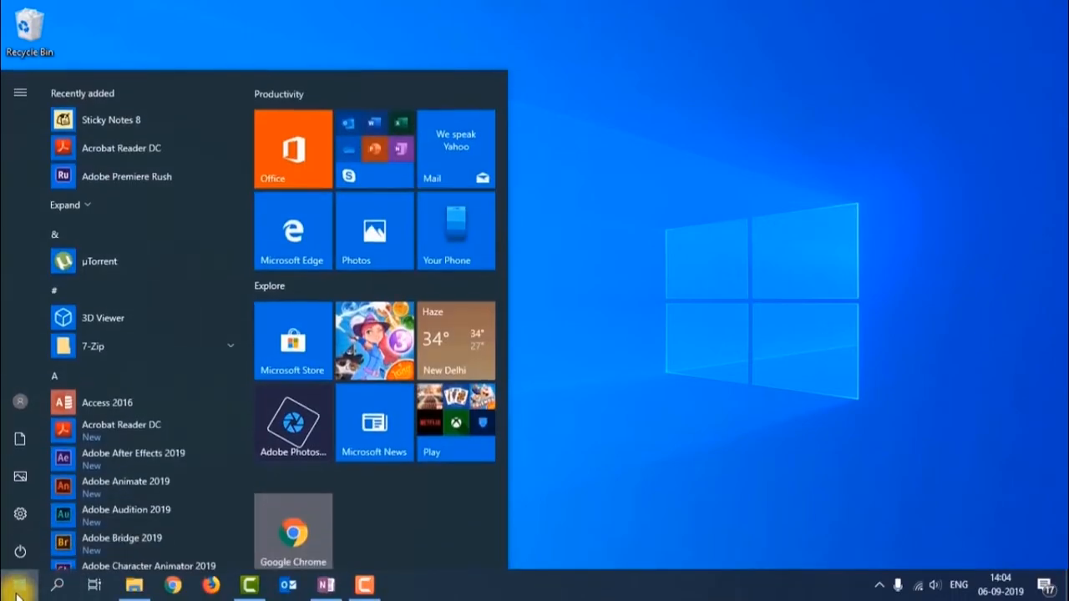
{"action": "scroll", "coordinate": [110, 453], "scroll_direction": "down", "scroll_amount": 6}
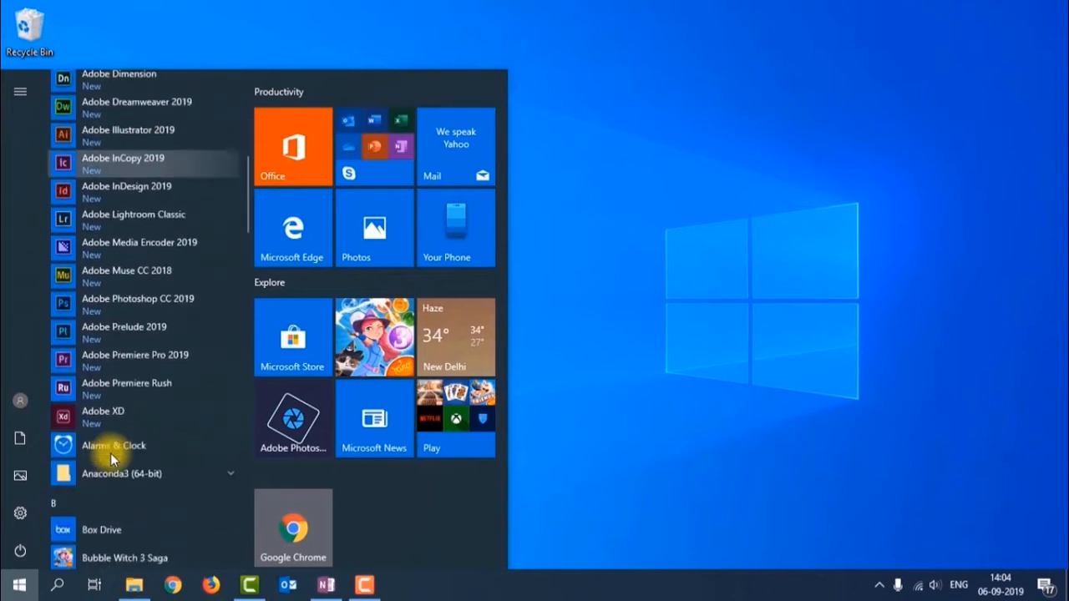
{"action": "scroll", "coordinate": [110, 452], "scroll_direction": "down", "scroll_amount": 5}
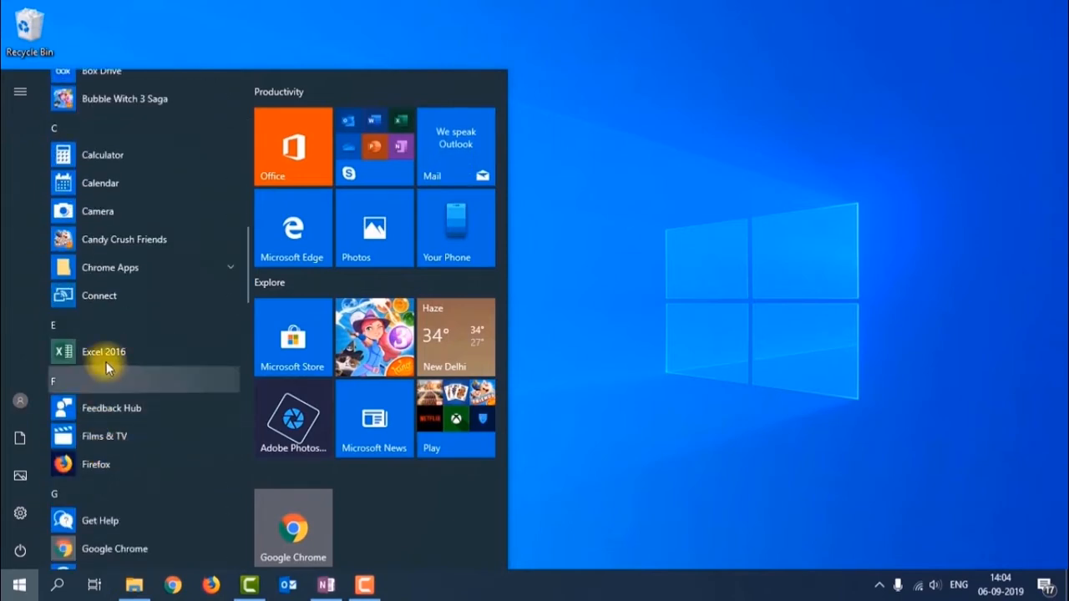
{"action": "left_click", "coordinate": [113, 359]}
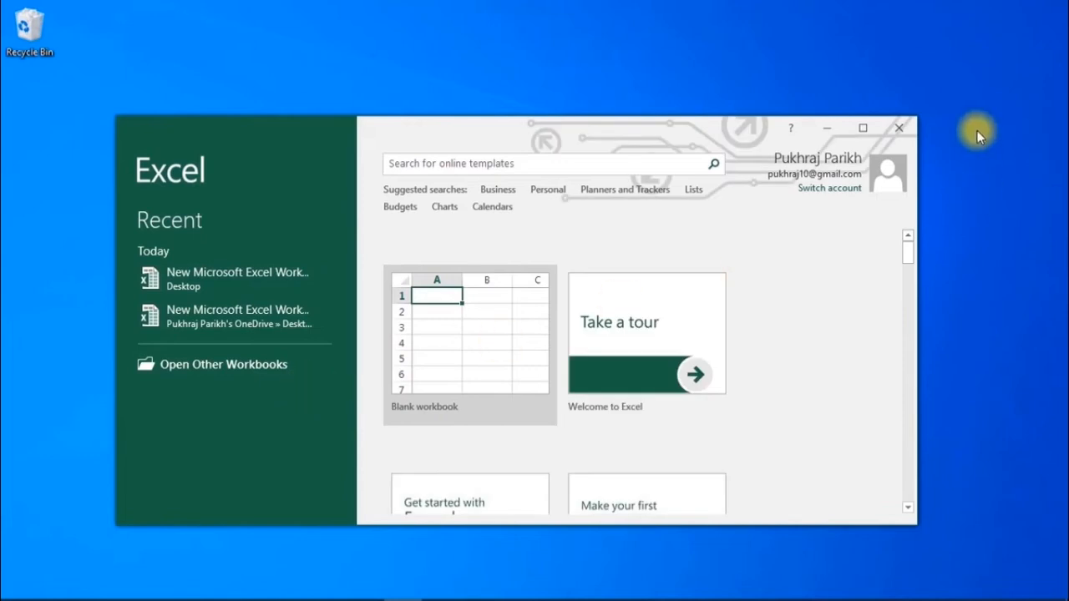
{"action": "left_click", "coordinate": [905, 138]}
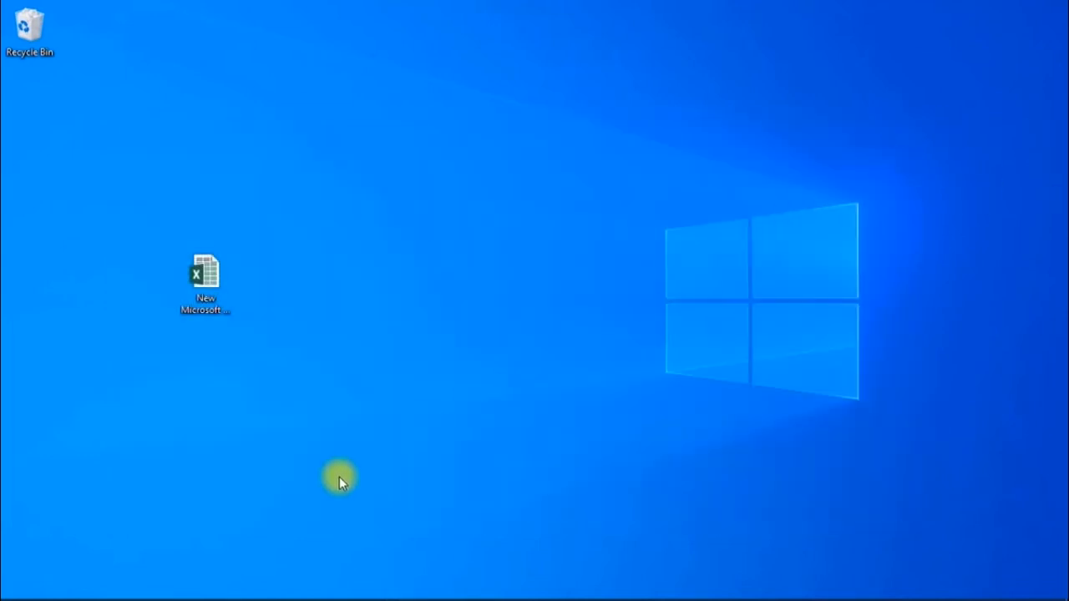
{"action": "mouse_move", "coordinate": [131, 595]}
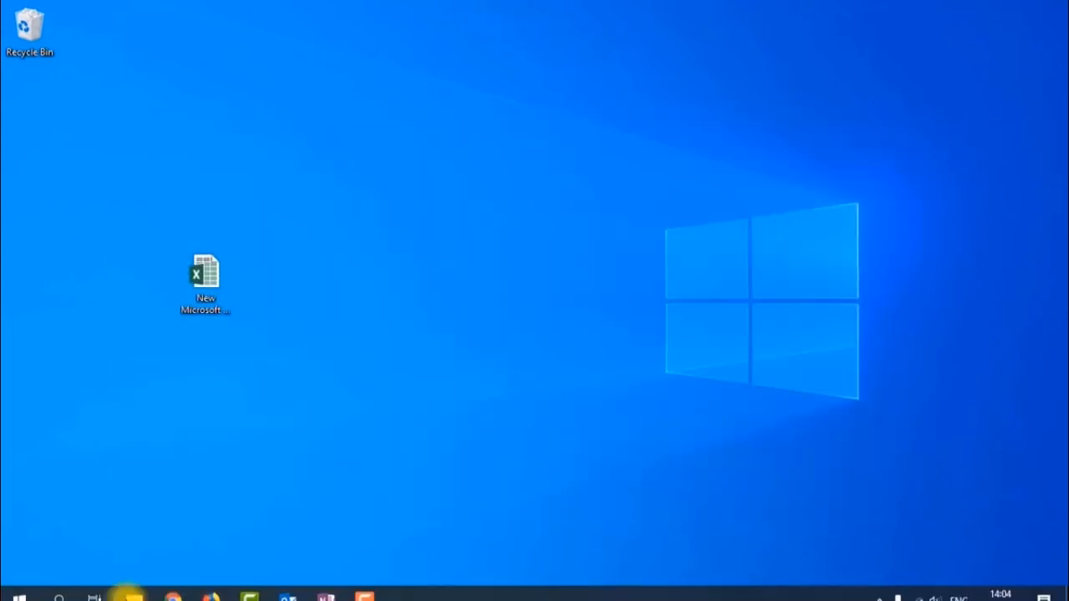
{"action": "left_click", "coordinate": [56, 585]}
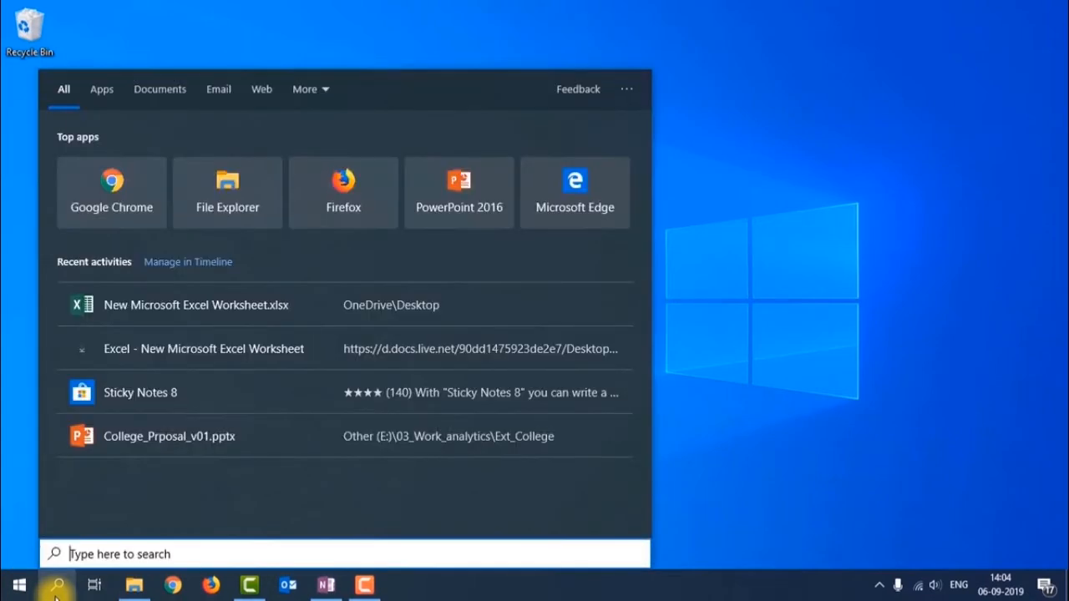
{"action": "type", "text": "exc"}
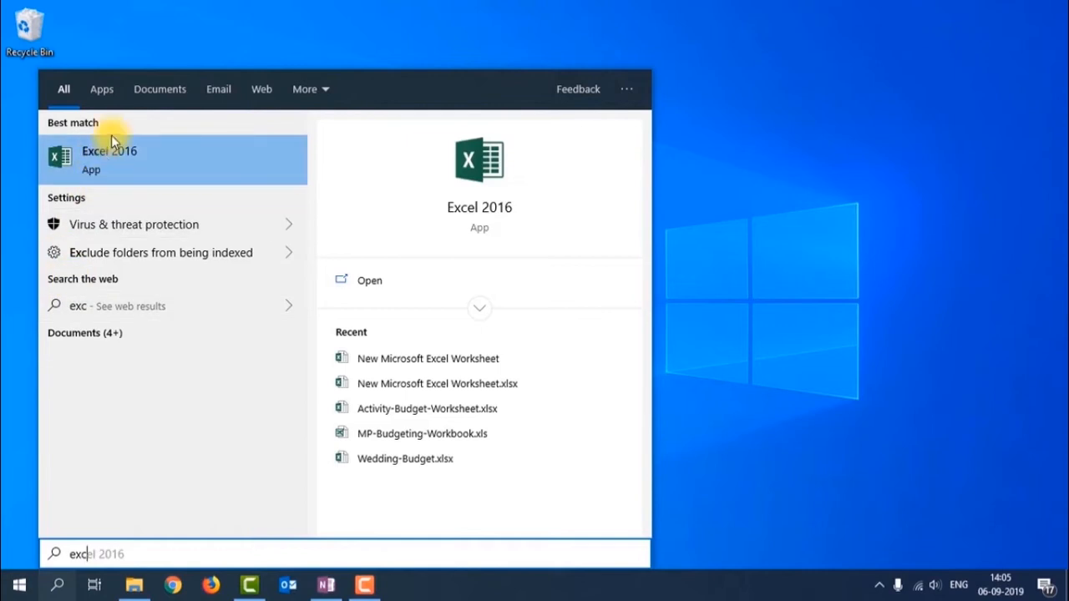
{"action": "left_click", "coordinate": [134, 161]}
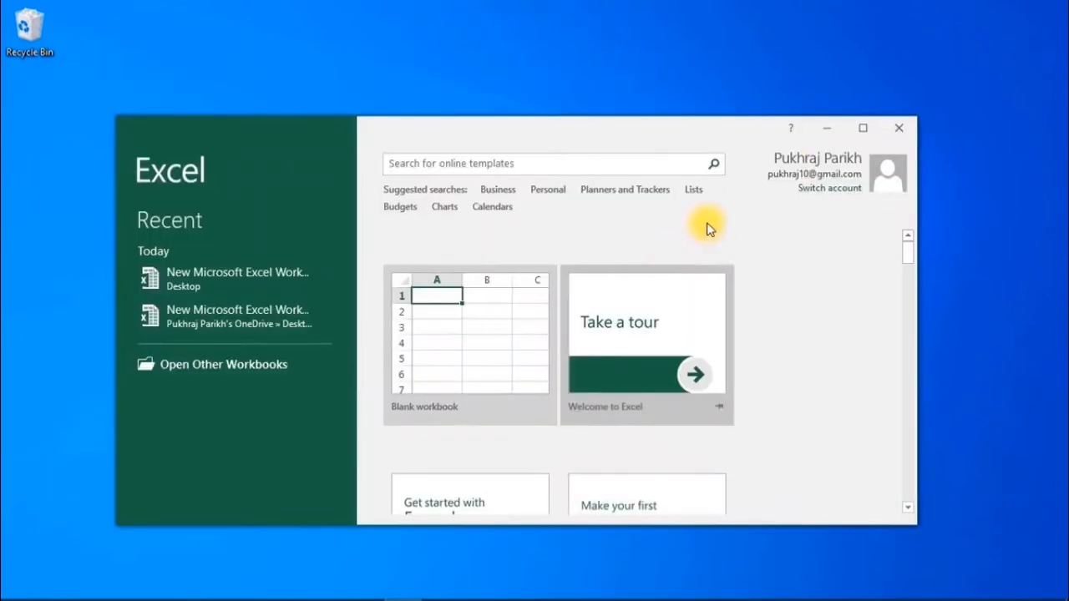
{"action": "left_click", "coordinate": [890, 134]}
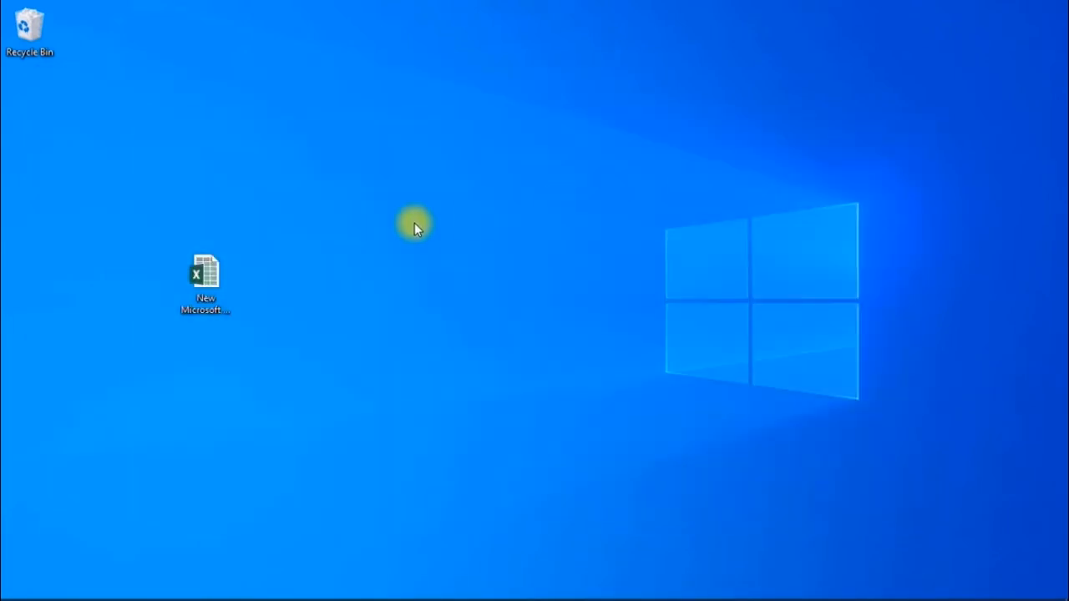
- Create 'New Microsoft Excel Worksheet (2).xlsx' on the desktop with its default name and open it
{"action": "right_click", "coordinate": [321, 215]}
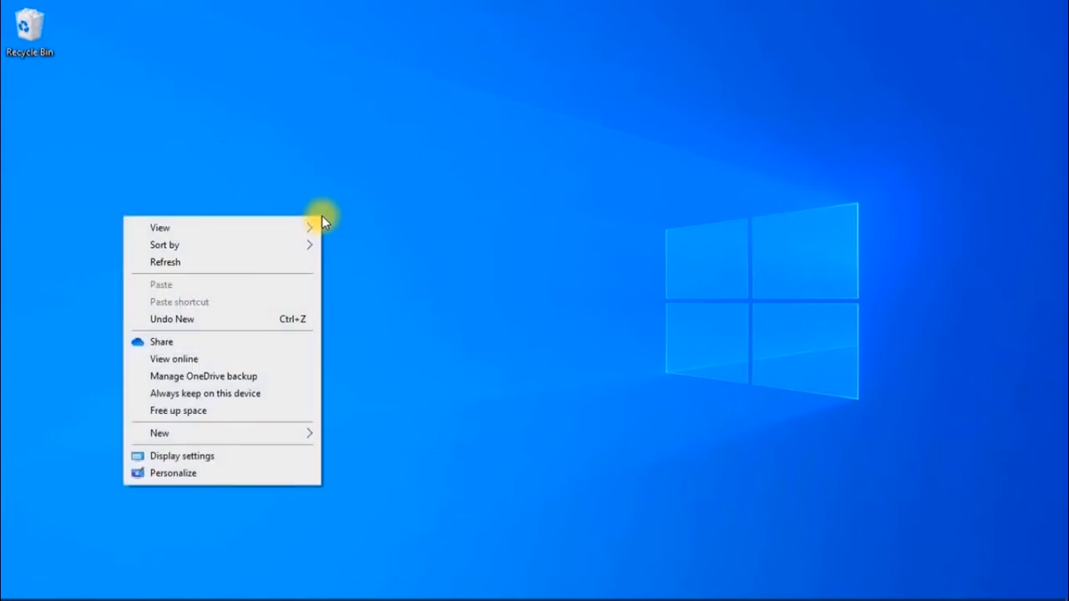
{"action": "mouse_move", "coordinate": [288, 438]}
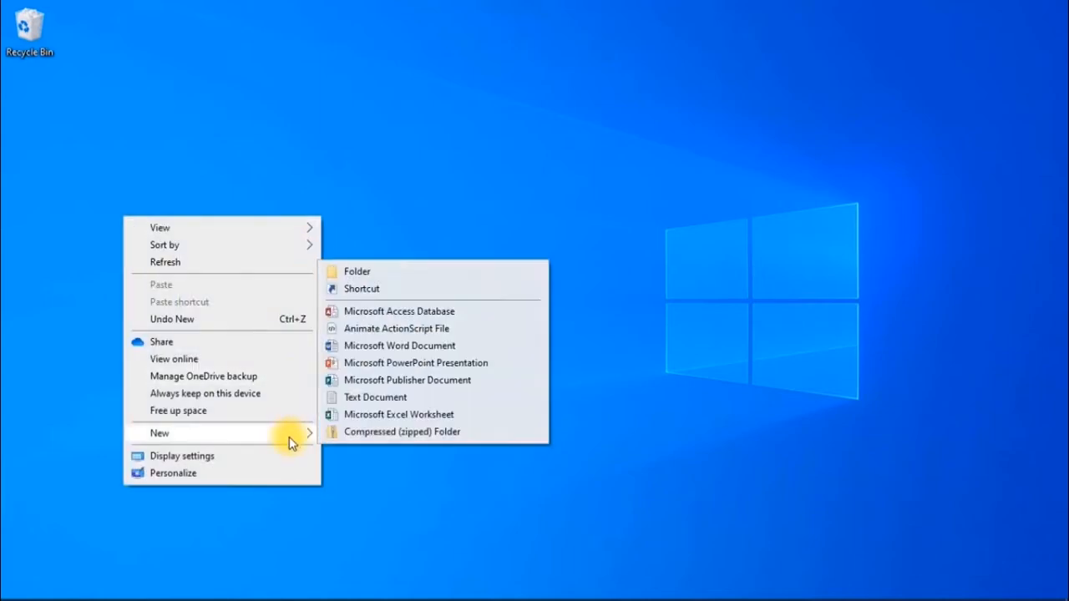
{"action": "left_click", "coordinate": [374, 415]}
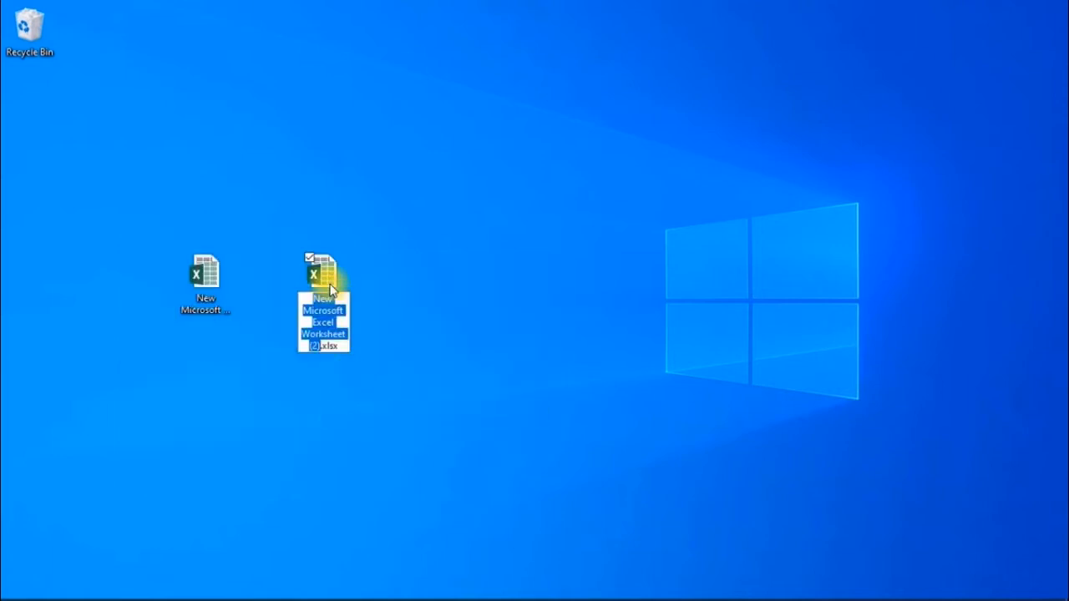
{"action": "key", "text": "Return"}
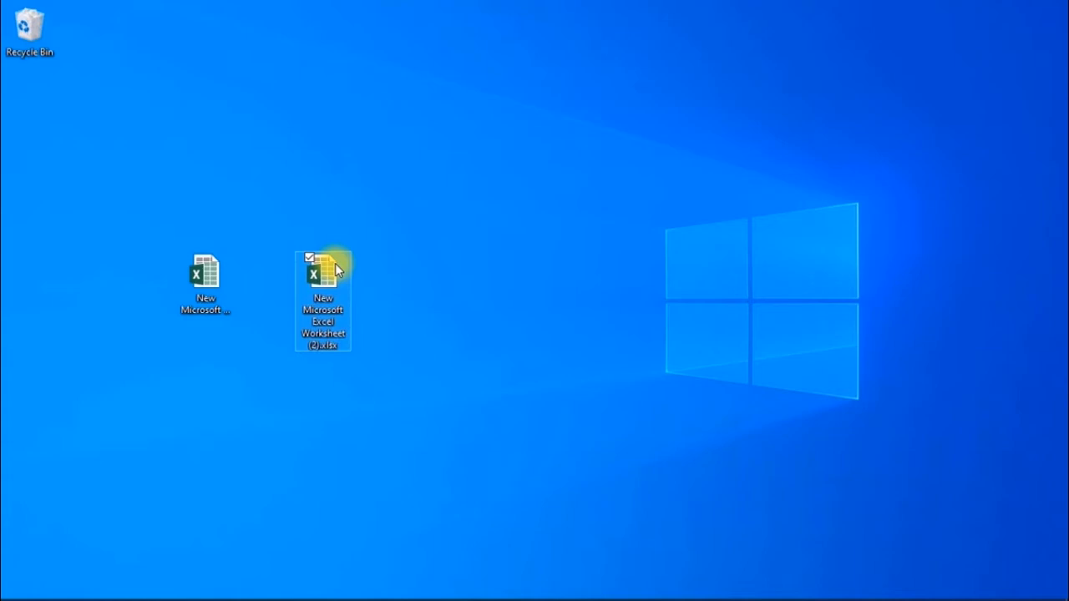
{"action": "double_click", "coordinate": [335, 263]}
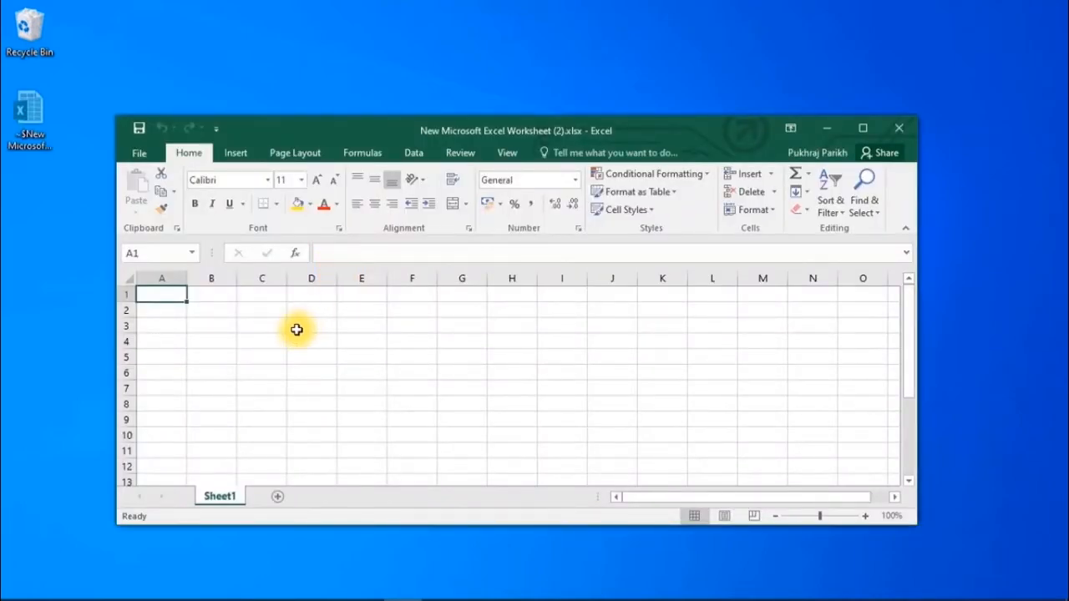
- Maximize the new workbook window, then select cells E5, F5 and G5
{"action": "left_click", "coordinate": [856, 127]}
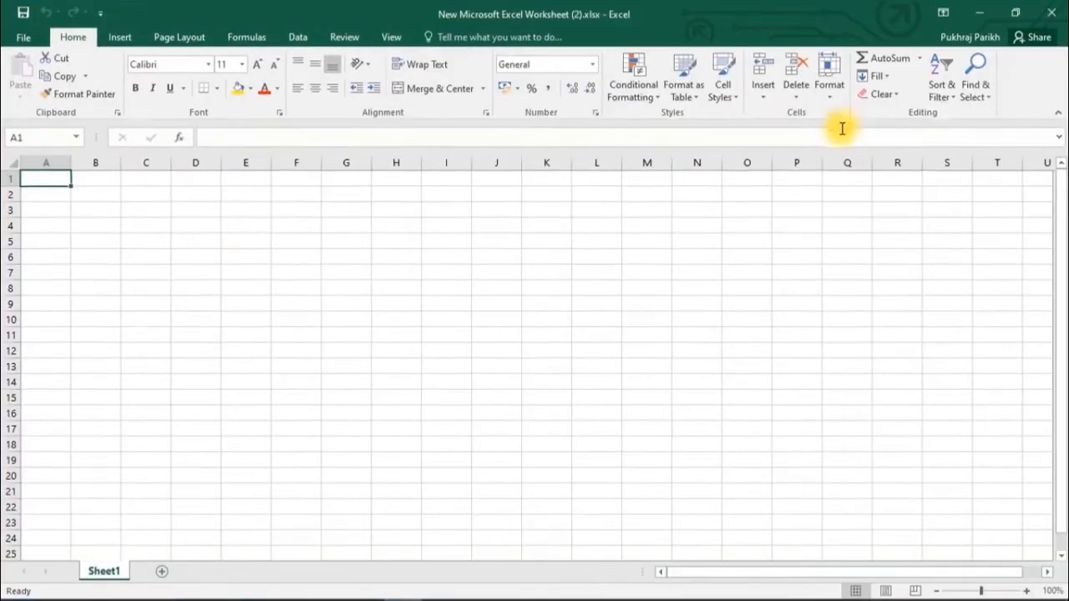
{"action": "left_click", "coordinate": [233, 238]}
{"action": "left_click", "coordinate": [307, 244]}
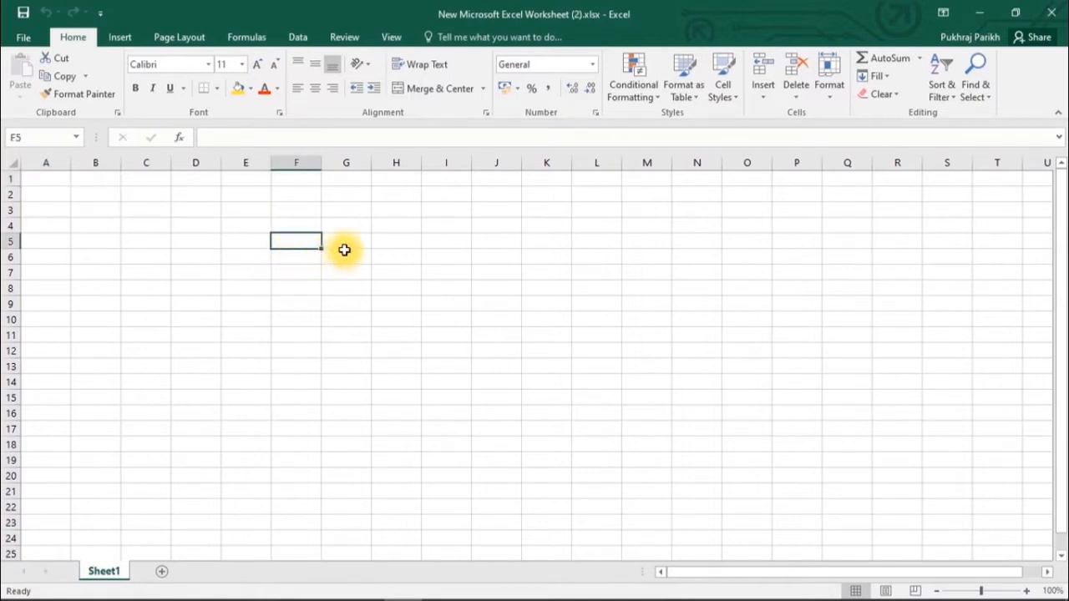
{"action": "left_click", "coordinate": [346, 244]}
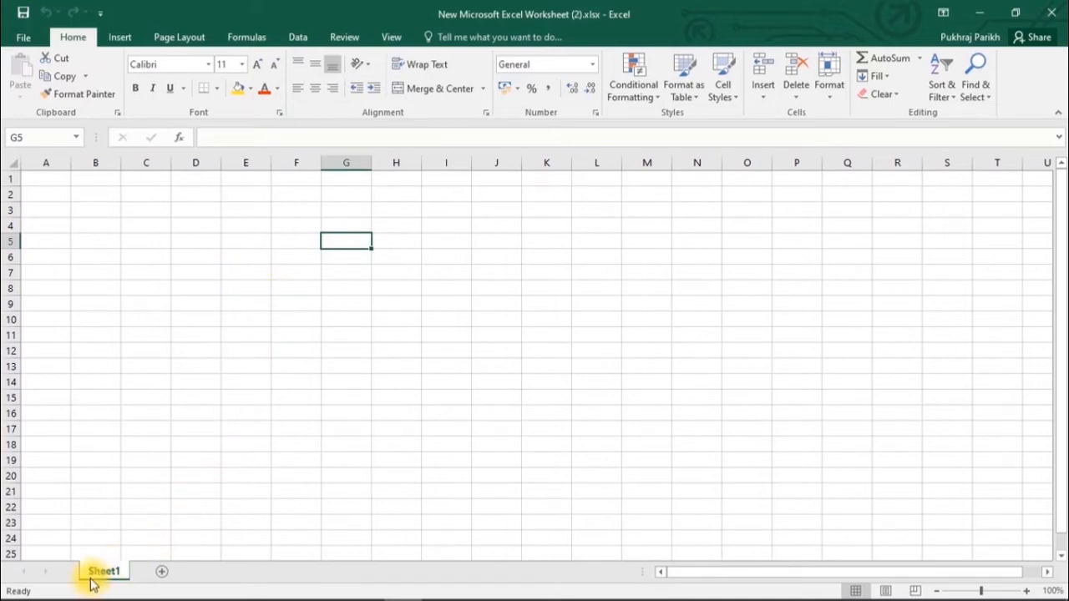
- Add Sheet2 and Sheet3, then click through the Sheet1, Sheet2 and Sheet3 tabs, ending on Sheet1
{"action": "left_click", "coordinate": [164, 574]}
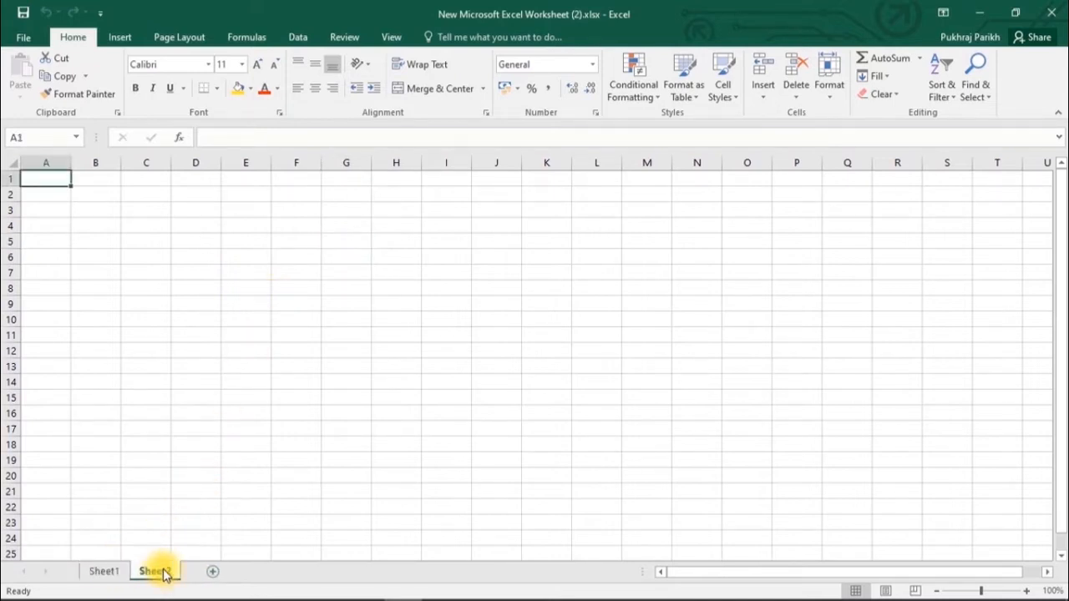
{"action": "left_click", "coordinate": [211, 574]}
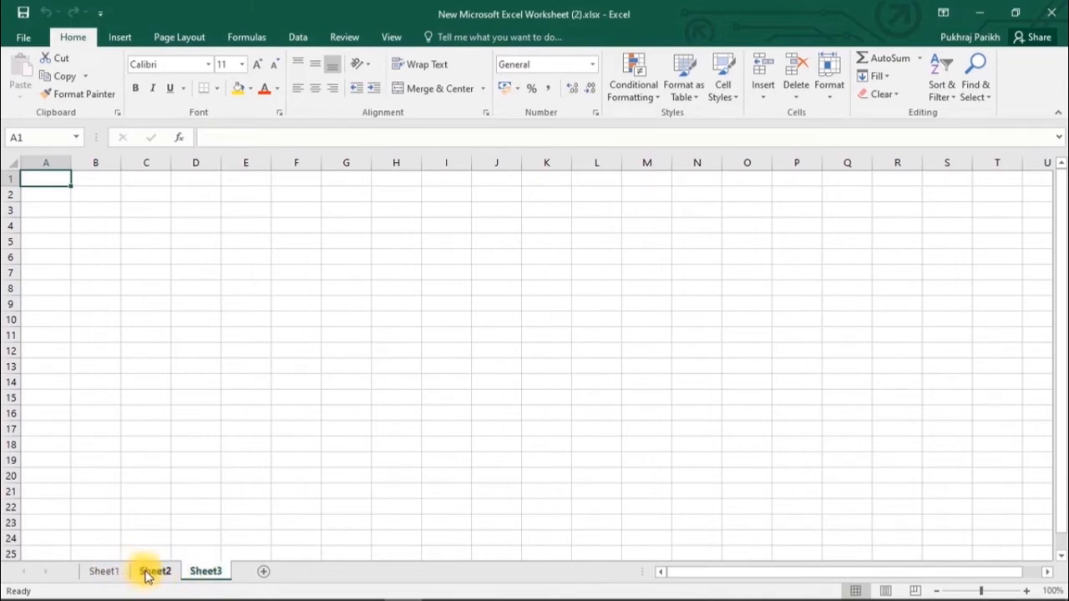
{"action": "left_click", "coordinate": [146, 575]}
{"action": "left_click", "coordinate": [115, 574]}
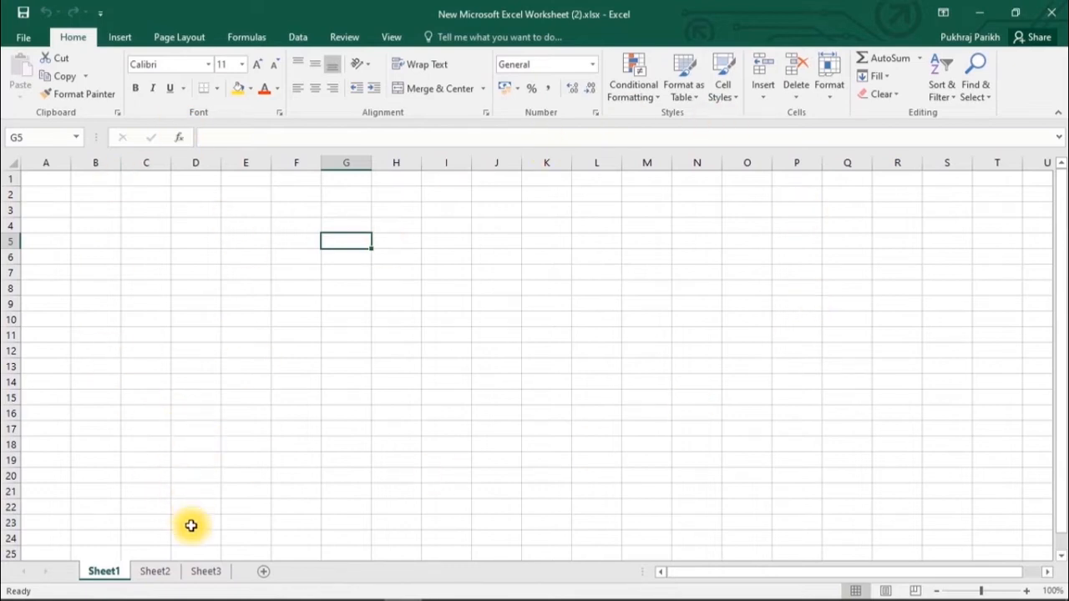
{"action": "left_click", "coordinate": [156, 571]}
{"action": "left_click", "coordinate": [209, 571]}
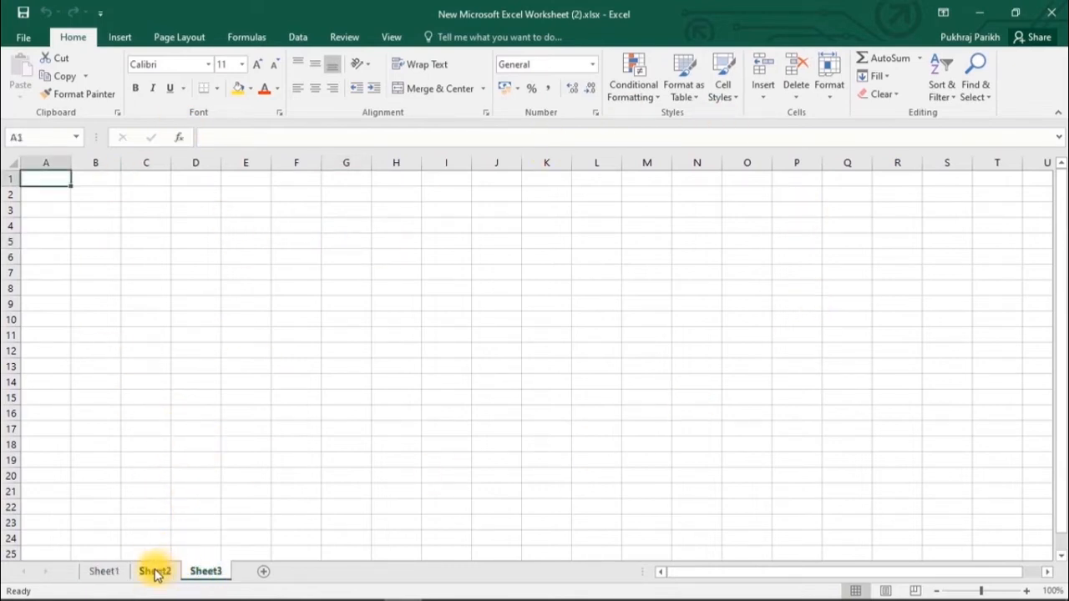
{"action": "left_click", "coordinate": [154, 571]}
{"action": "left_click", "coordinate": [105, 571]}
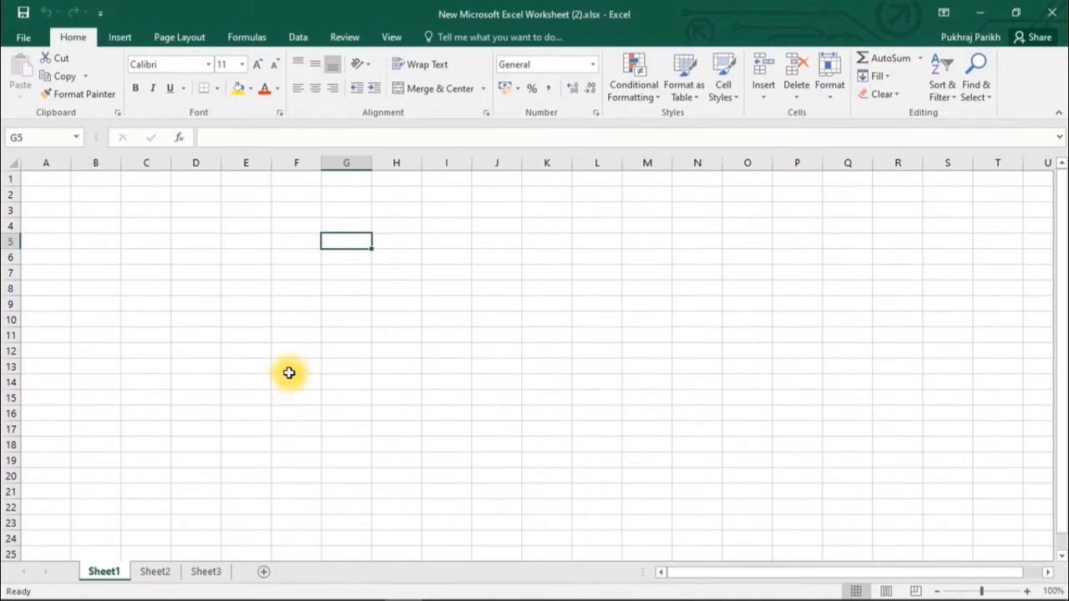
- Open the Content workbook from the desktop, then switch back to the '(2)' workbook from the taskbar
{"action": "left_click", "coordinate": [968, 10]}
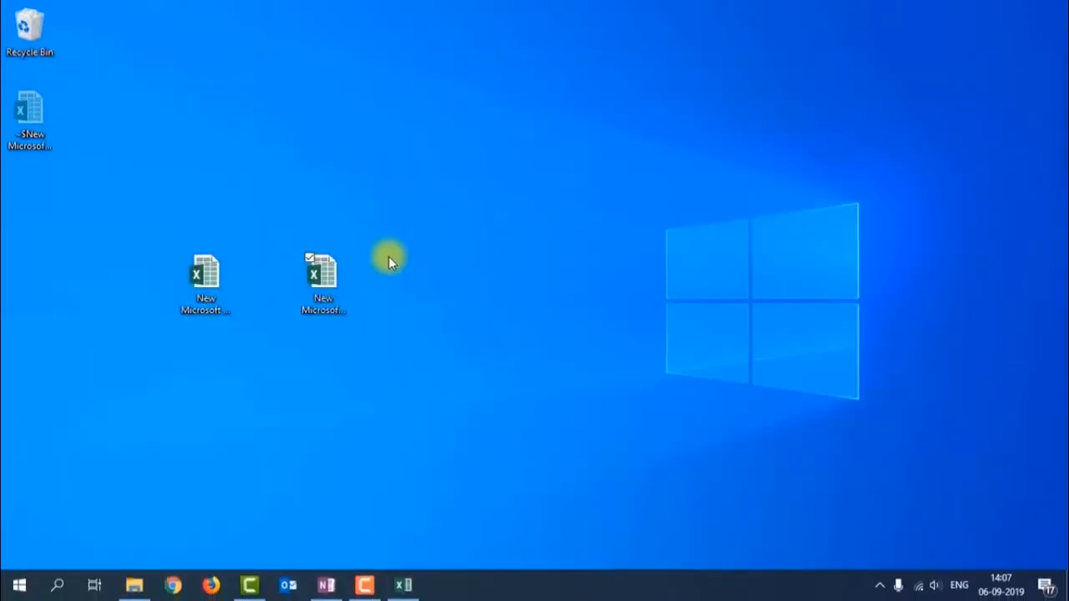
{"action": "double_click", "coordinate": [203, 269]}
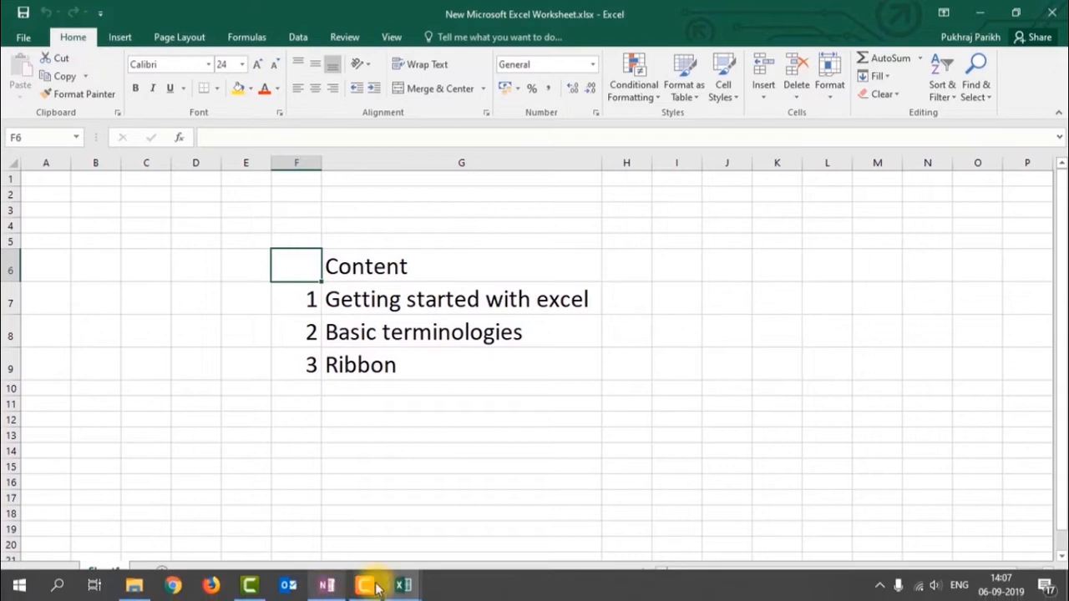
{"action": "left_click", "coordinate": [402, 585]}
{"action": "left_click", "coordinate": [319, 518]}
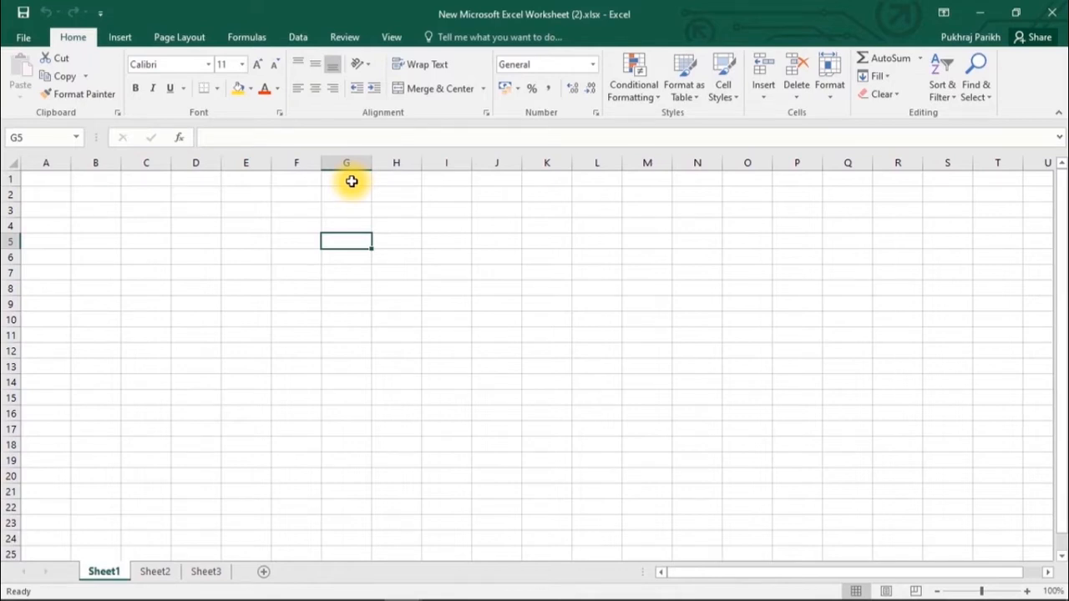
- Select cells F4, H4, I4, I6, H6, G5, G6, G4 and G5 in turn, then all of column G
{"action": "left_click", "coordinate": [305, 229]}
{"action": "left_click", "coordinate": [387, 229]}
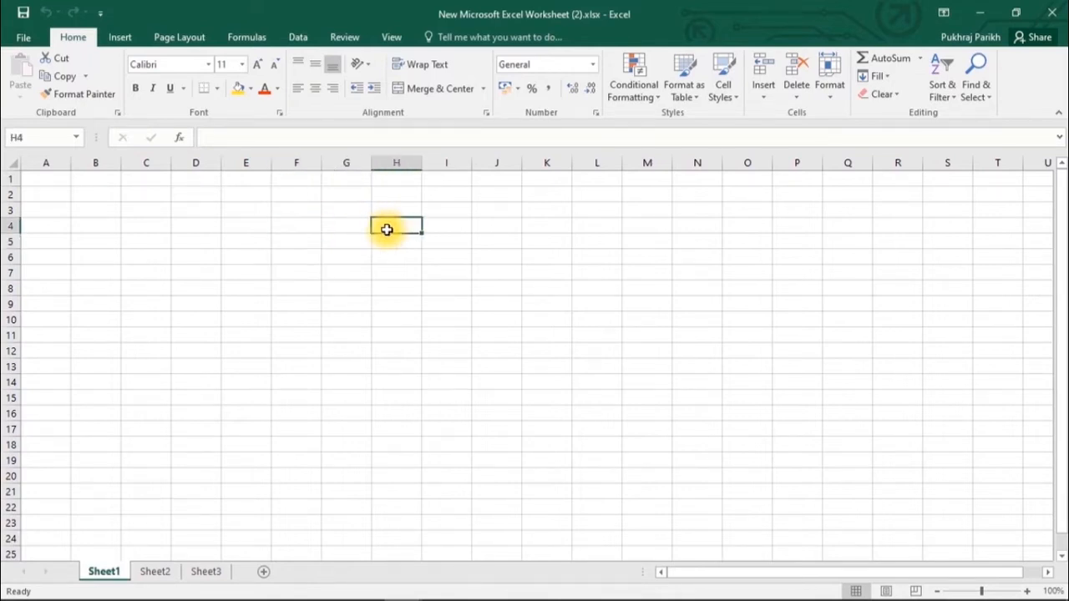
{"action": "left_click", "coordinate": [460, 222]}
{"action": "left_click", "coordinate": [451, 258]}
{"action": "left_click", "coordinate": [391, 252]}
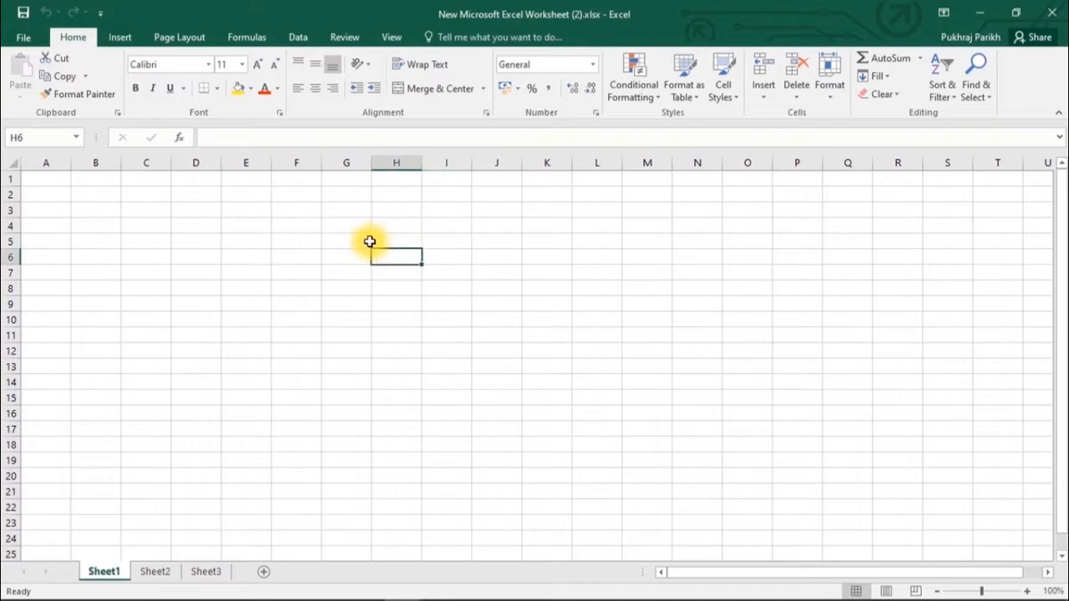
{"action": "left_click", "coordinate": [357, 242]}
{"action": "left_click", "coordinate": [356, 252]}
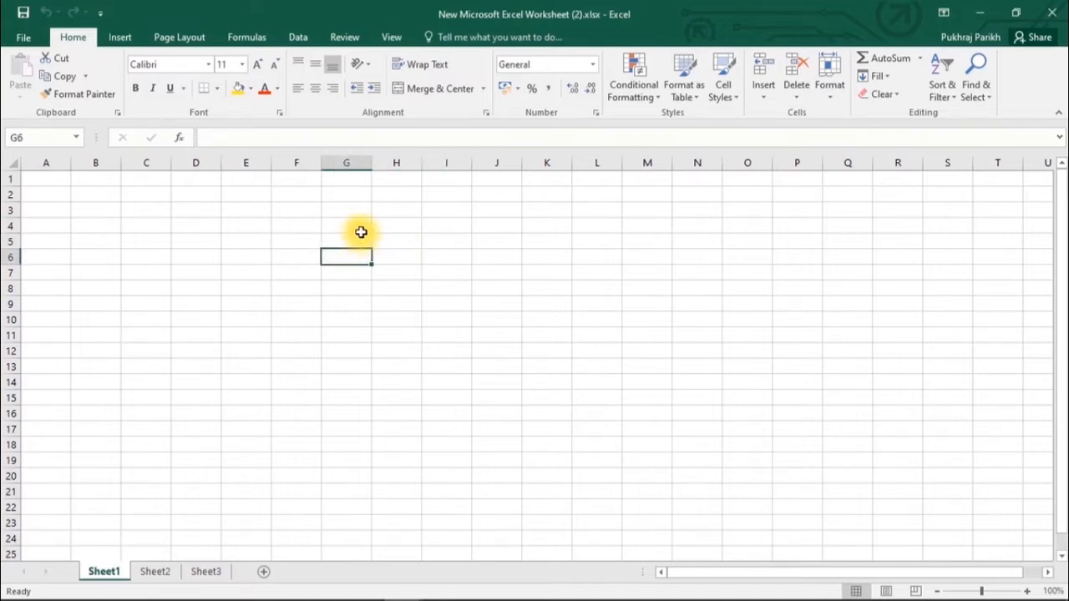
{"action": "left_click", "coordinate": [361, 229]}
{"action": "left_click", "coordinate": [359, 241]}
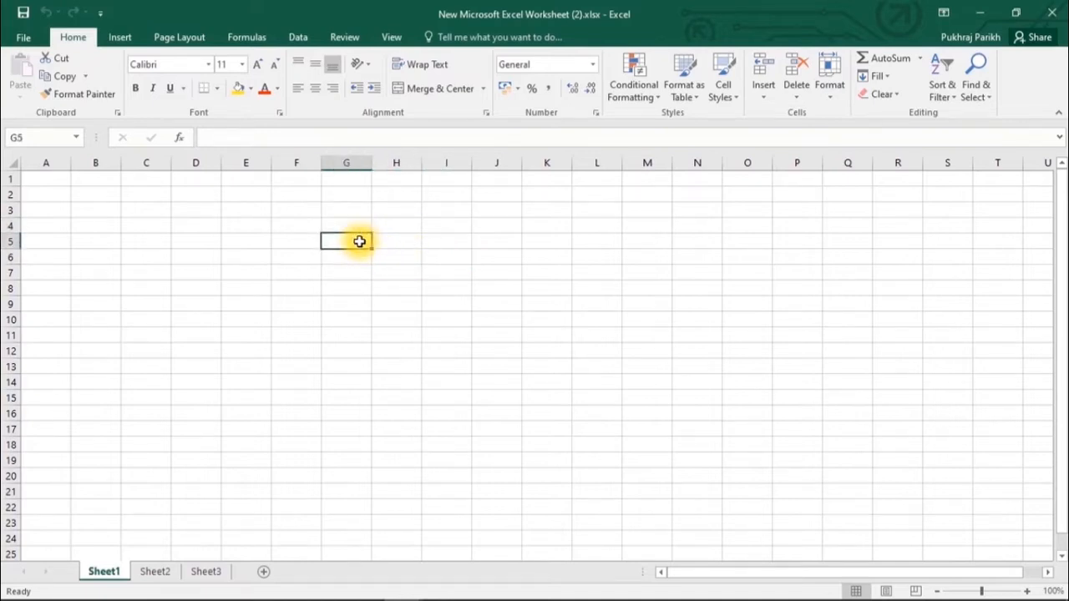
{"action": "left_click", "coordinate": [346, 162]}
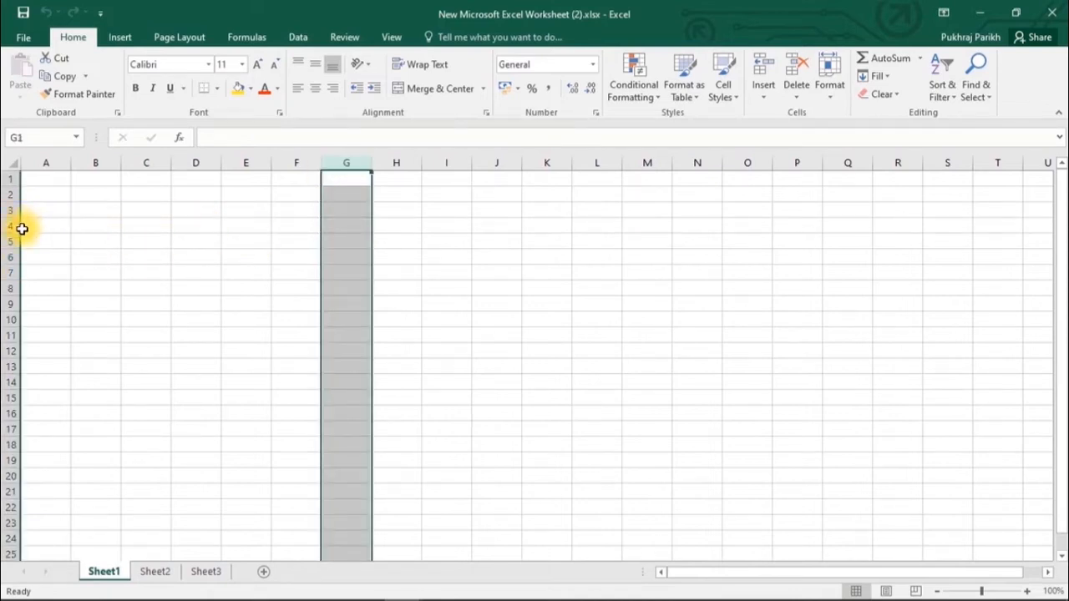
- Select whole columns H, F, D and B in turn
{"action": "left_click", "coordinate": [392, 162]}
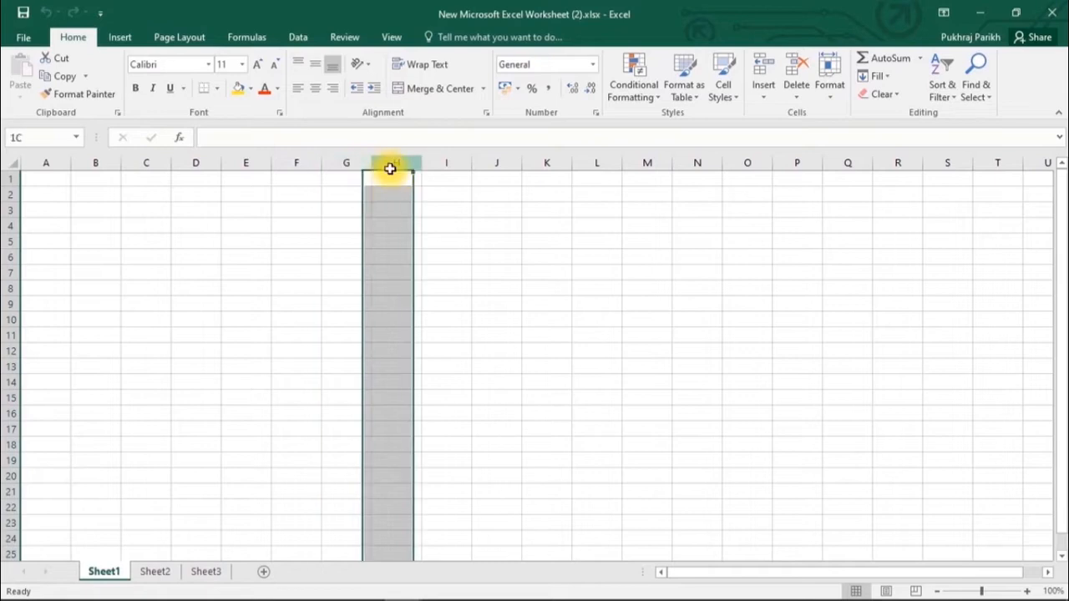
{"action": "left_click", "coordinate": [297, 162]}
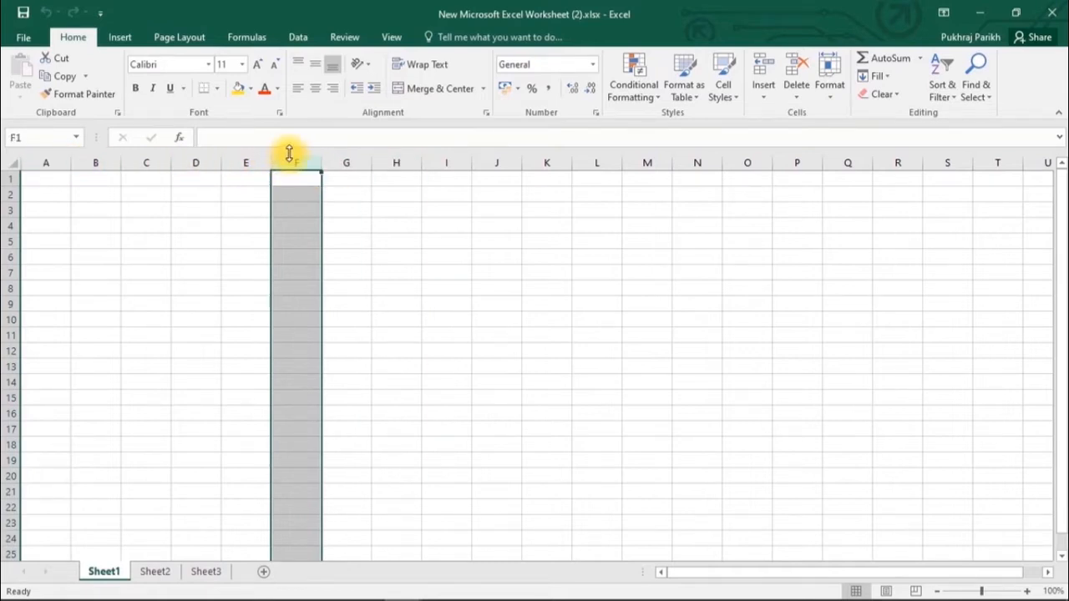
{"action": "left_click", "coordinate": [196, 162]}
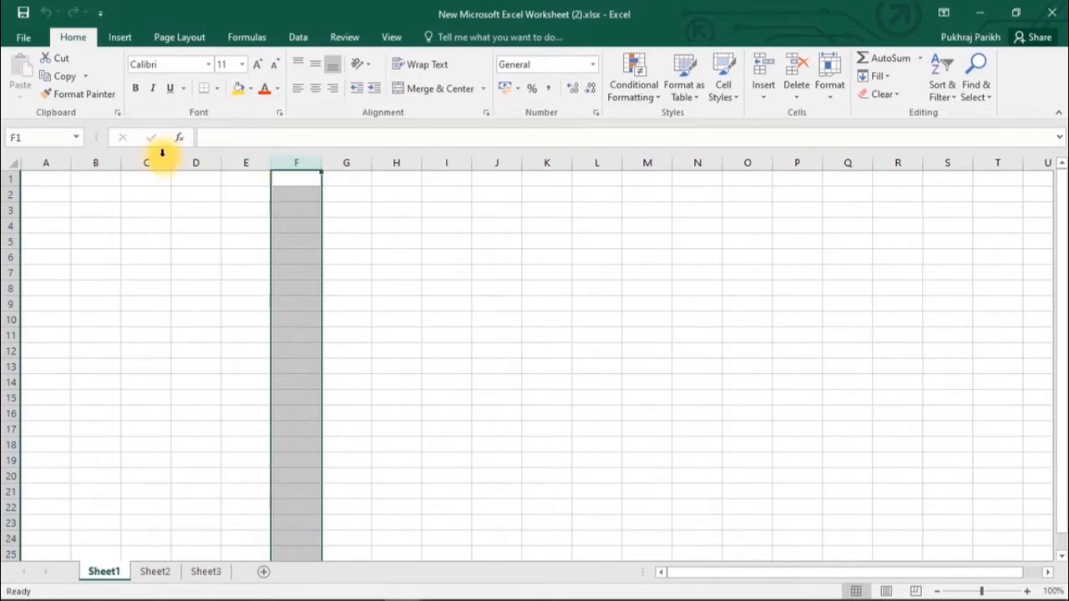
{"action": "left_click", "coordinate": [105, 162]}
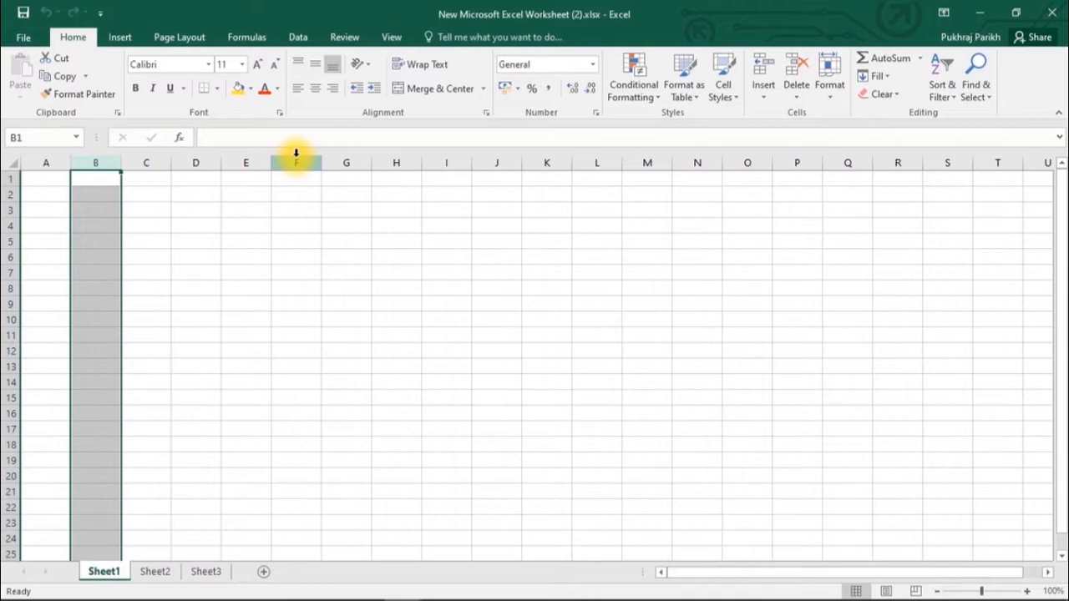
- Select cell C5, then whole rows 4, 5, 6 and 2 in turn
{"action": "left_click", "coordinate": [143, 241]}
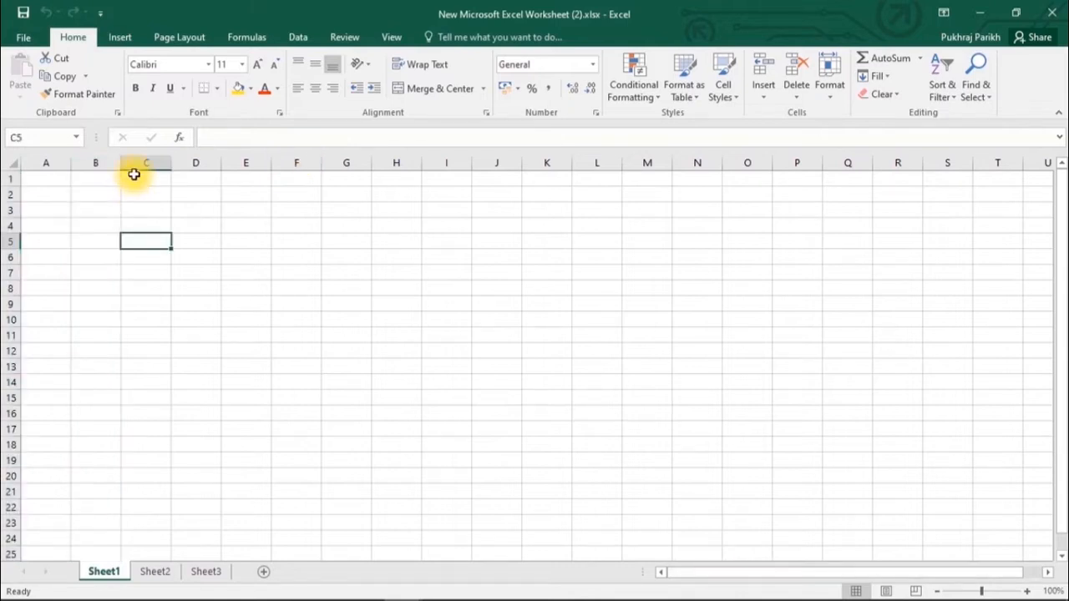
{"action": "left_click", "coordinate": [8, 223]}
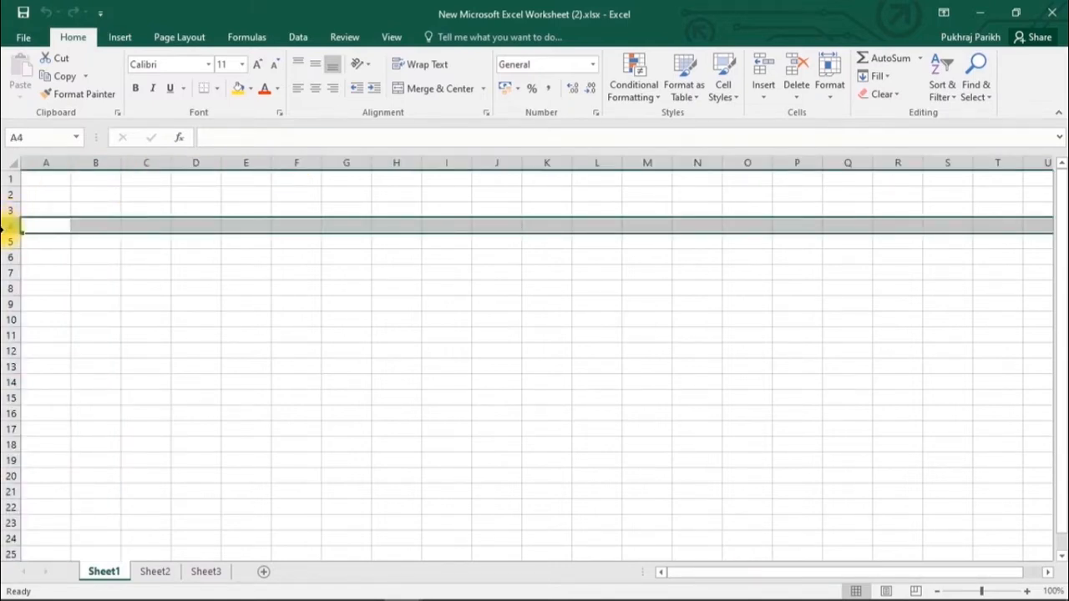
{"action": "left_click", "coordinate": [7, 241]}
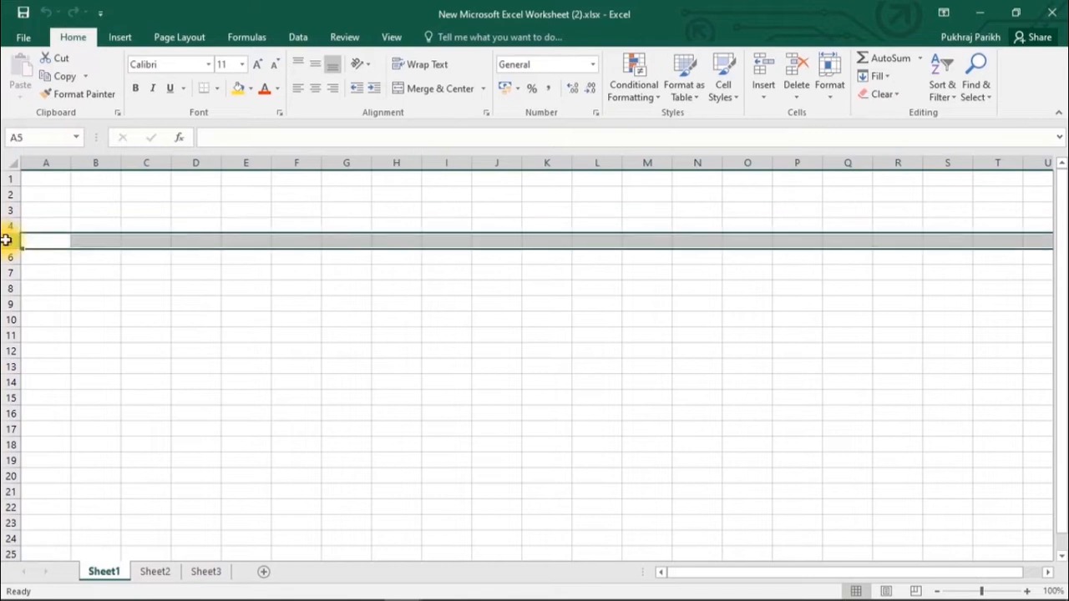
{"action": "left_click_drag", "start_coordinate": [4, 255], "coordinate": [8, 256]}
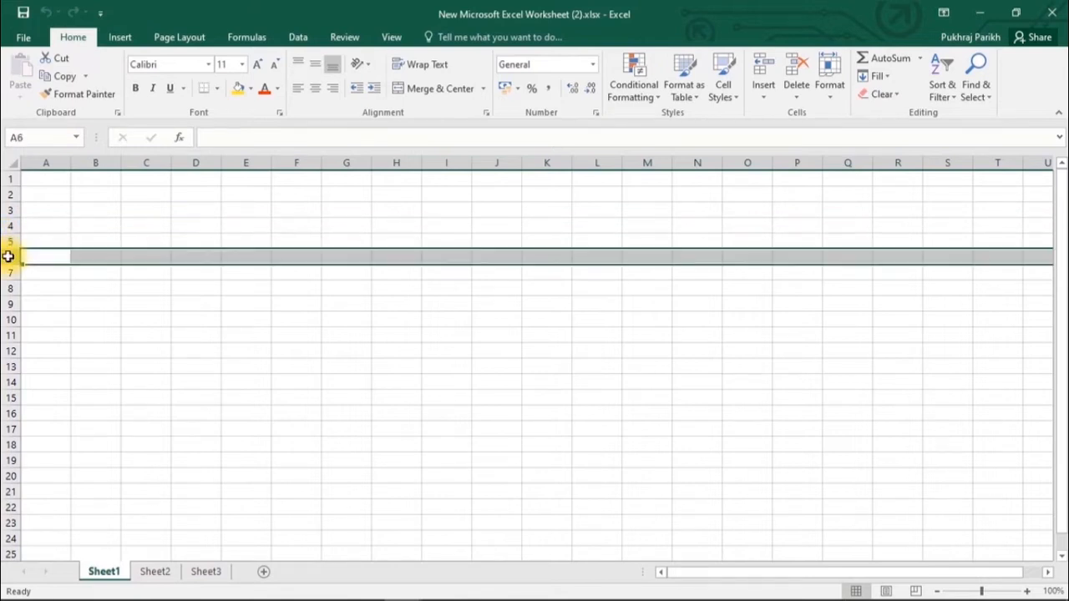
{"action": "left_click", "coordinate": [10, 194]}
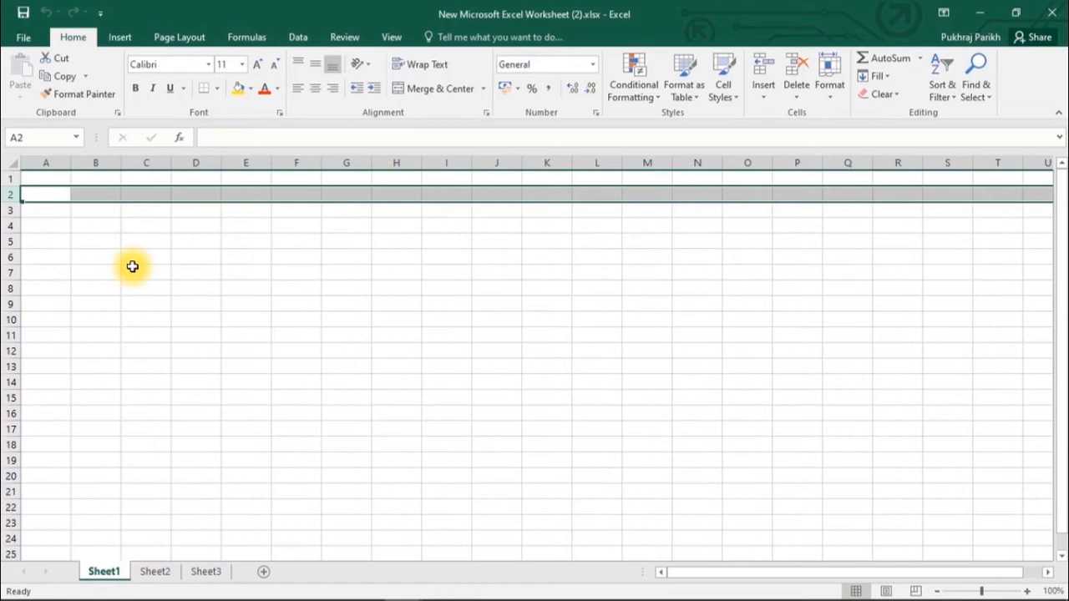
- Select column B, then row 2, and finish on cell B2
{"action": "left_click", "coordinate": [97, 162]}
{"action": "left_click", "coordinate": [8, 193]}
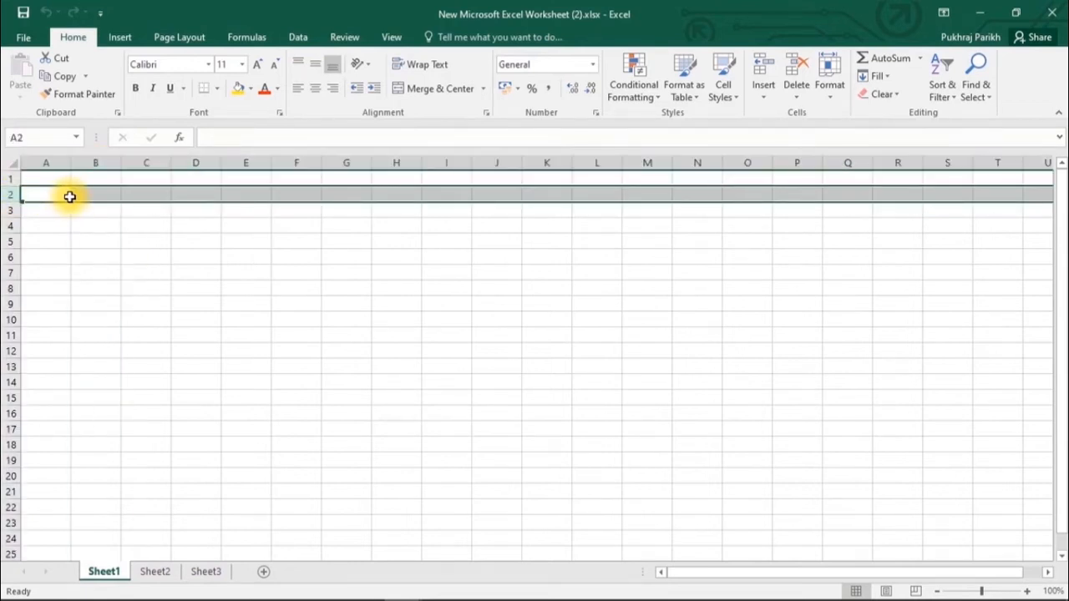
{"action": "left_click", "coordinate": [89, 195]}
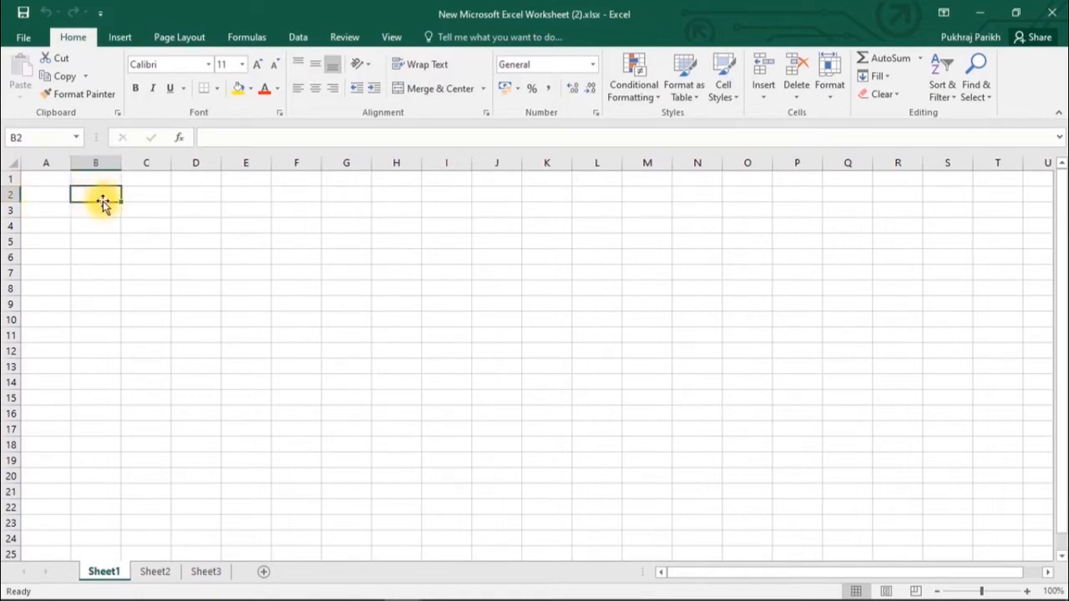
{"action": "left_click", "coordinate": [41, 179]}
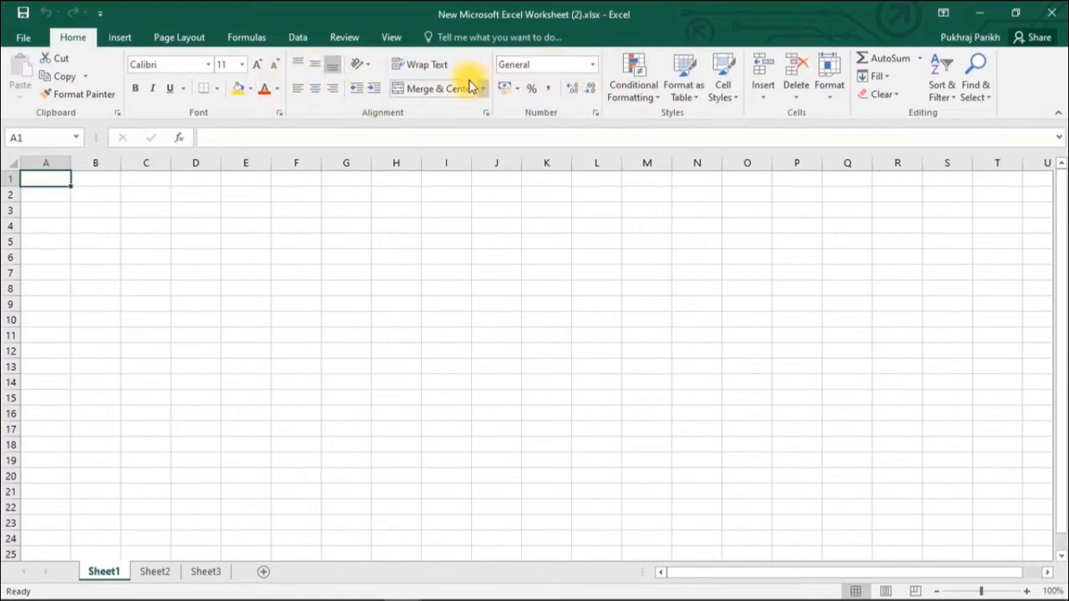
- Browse the Insert, Page Layout and Data tabs, returning to Home
{"action": "left_click", "coordinate": [124, 34]}
{"action": "left_click", "coordinate": [174, 36]}
{"action": "left_click", "coordinate": [298, 37]}
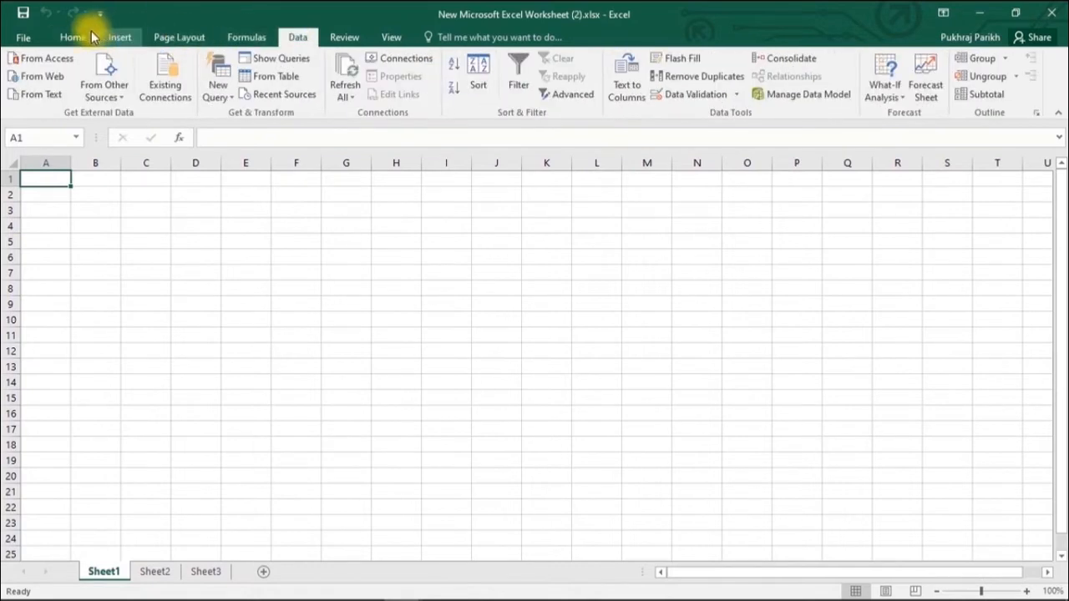
{"action": "left_click", "coordinate": [81, 37]}
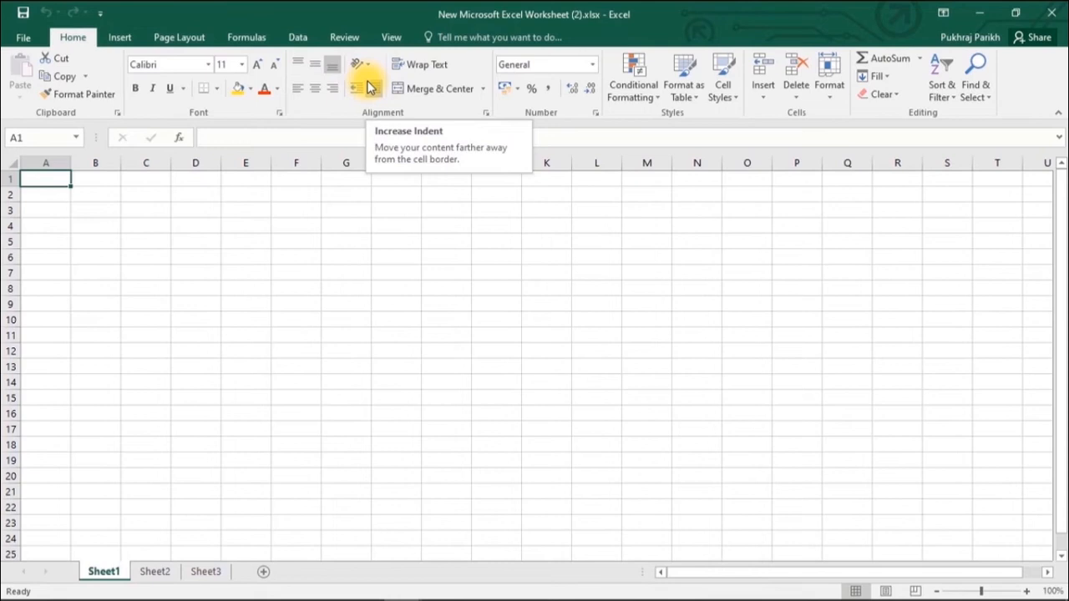
- Collapse the ribbon, pin it back open, and open the File Info page
{"action": "left_click", "coordinate": [1055, 116]}
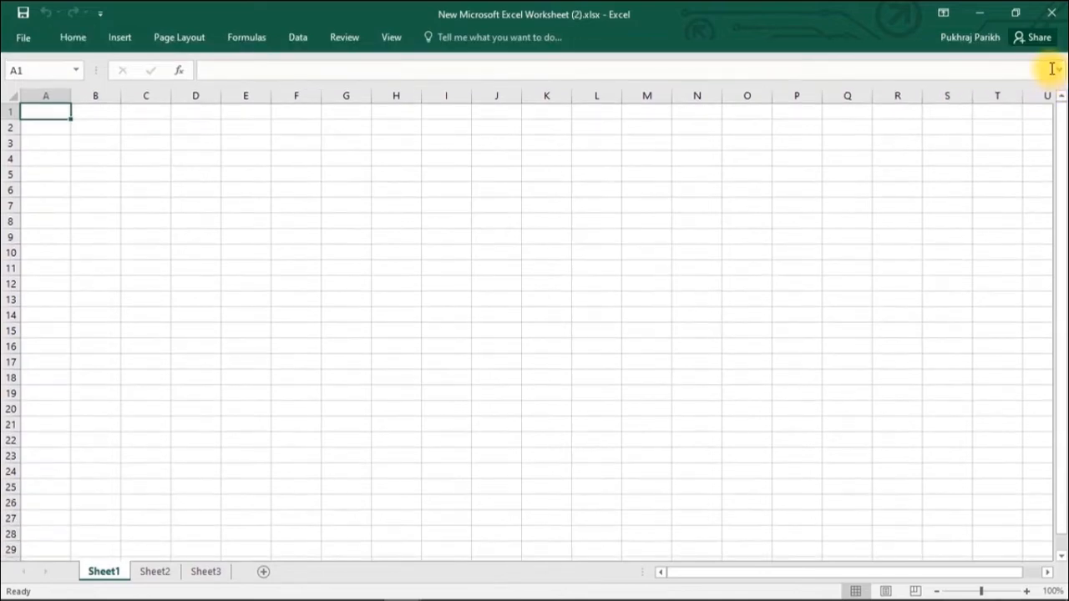
{"action": "left_click", "coordinate": [63, 40]}
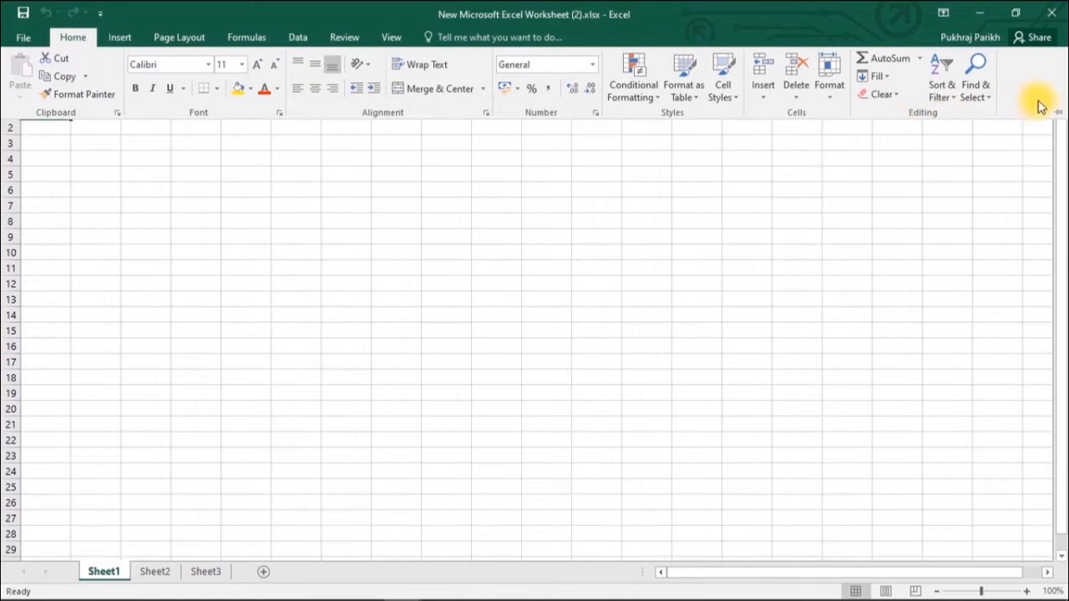
{"action": "left_click", "coordinate": [1059, 112]}
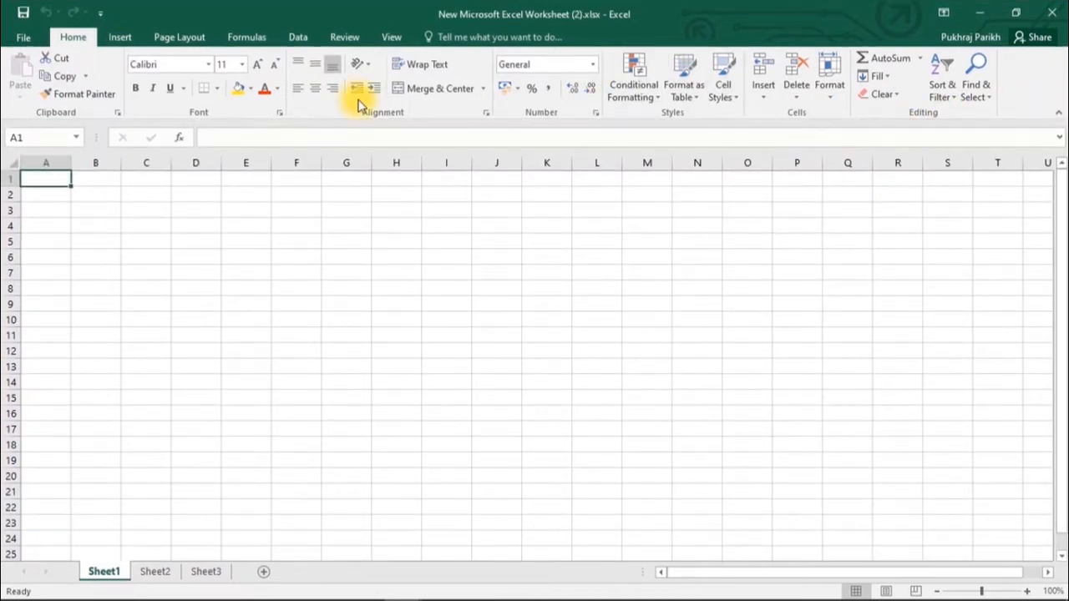
{"action": "left_click", "coordinate": [25, 36]}
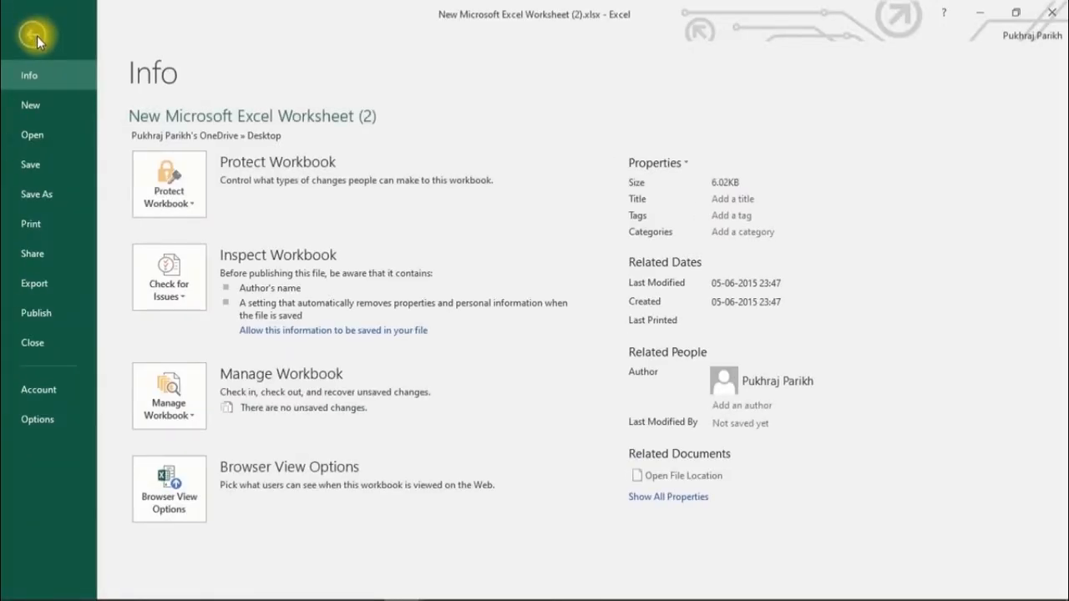
- Leave the backstage Info page and return to the blank Sheet1 grid
{"action": "left_click", "coordinate": [37, 36]}
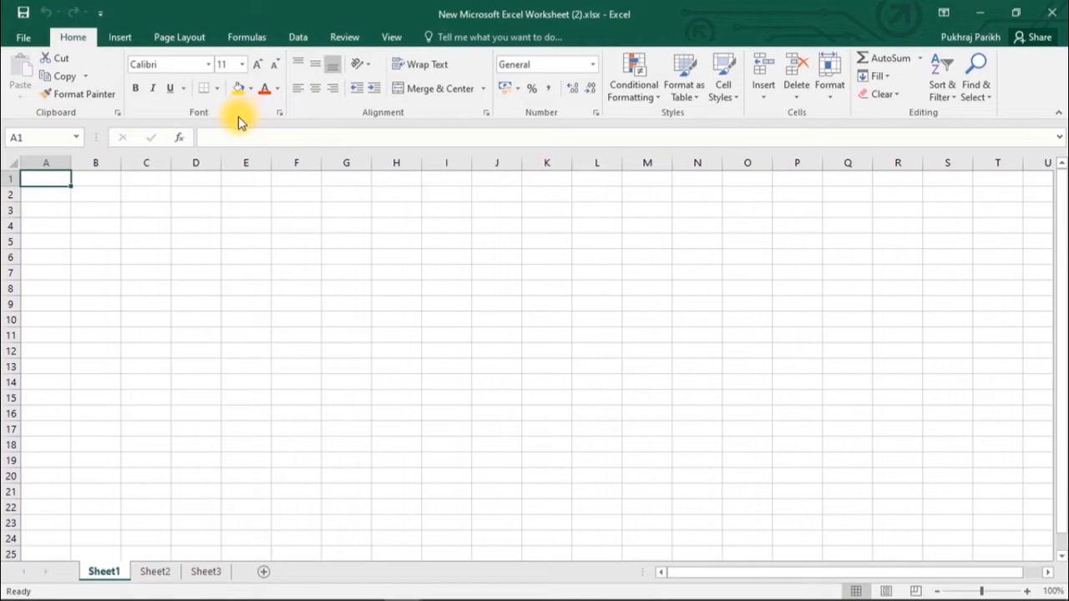
- Browse the Insert, Page Layout and Formulas tabs, ending on the Data tab
{"action": "left_click", "coordinate": [123, 39]}
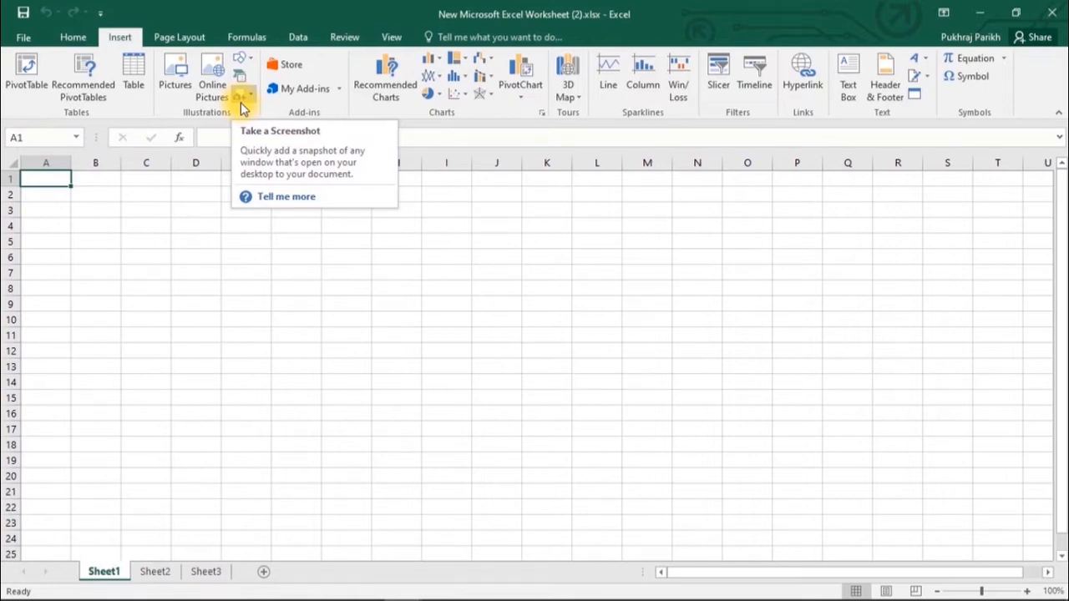
{"action": "left_click", "coordinate": [187, 37]}
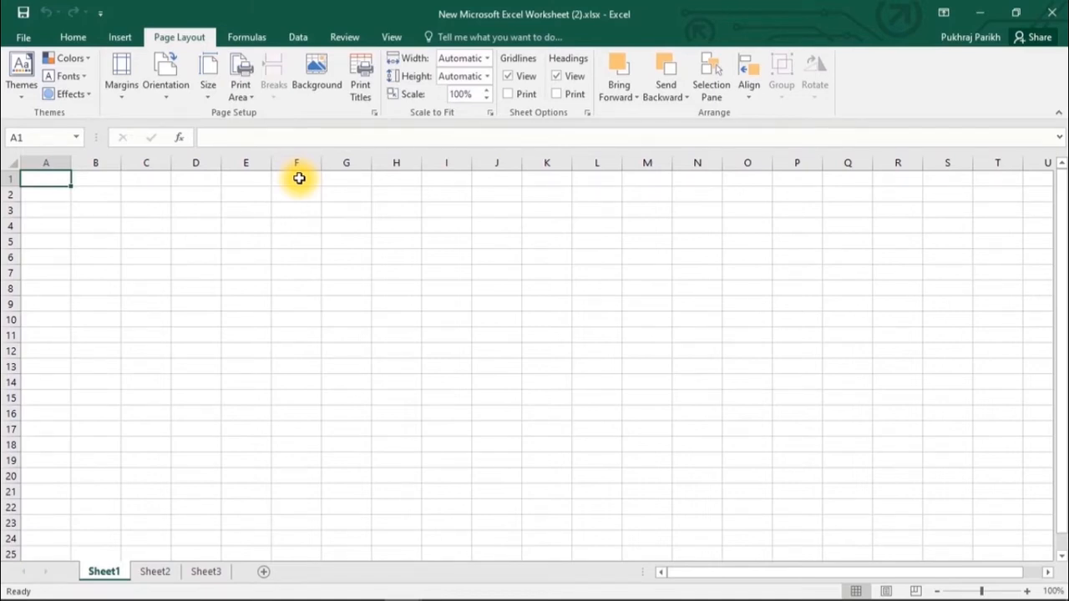
{"action": "left_click", "coordinate": [238, 42]}
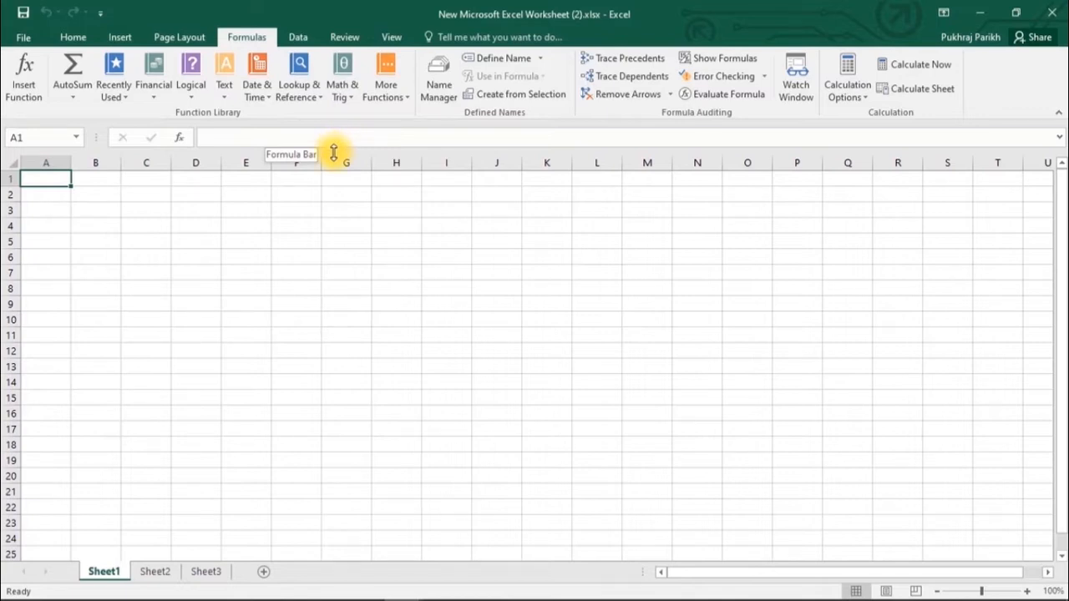
{"action": "left_click", "coordinate": [298, 40]}
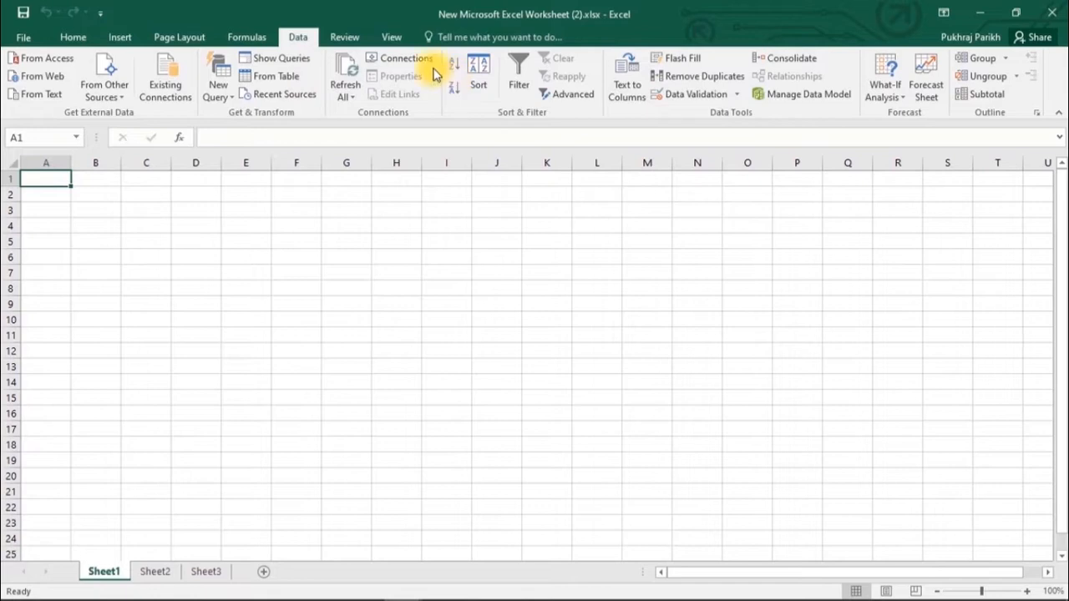
- Look over the Review commands, then leave the View tab's workbook options showing
{"action": "left_click", "coordinate": [344, 37]}
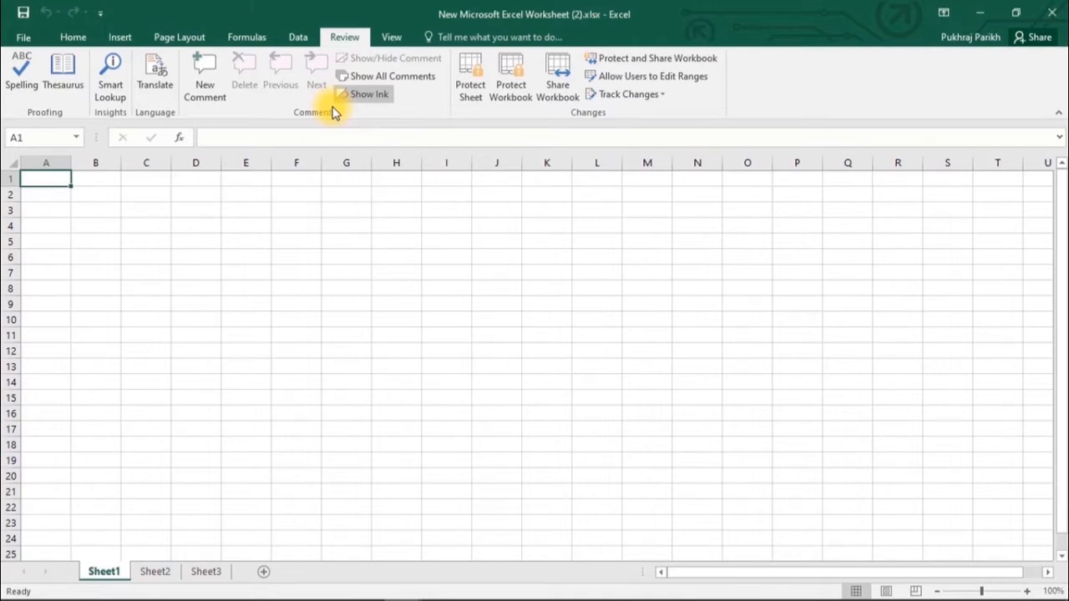
{"action": "left_click", "coordinate": [391, 36]}
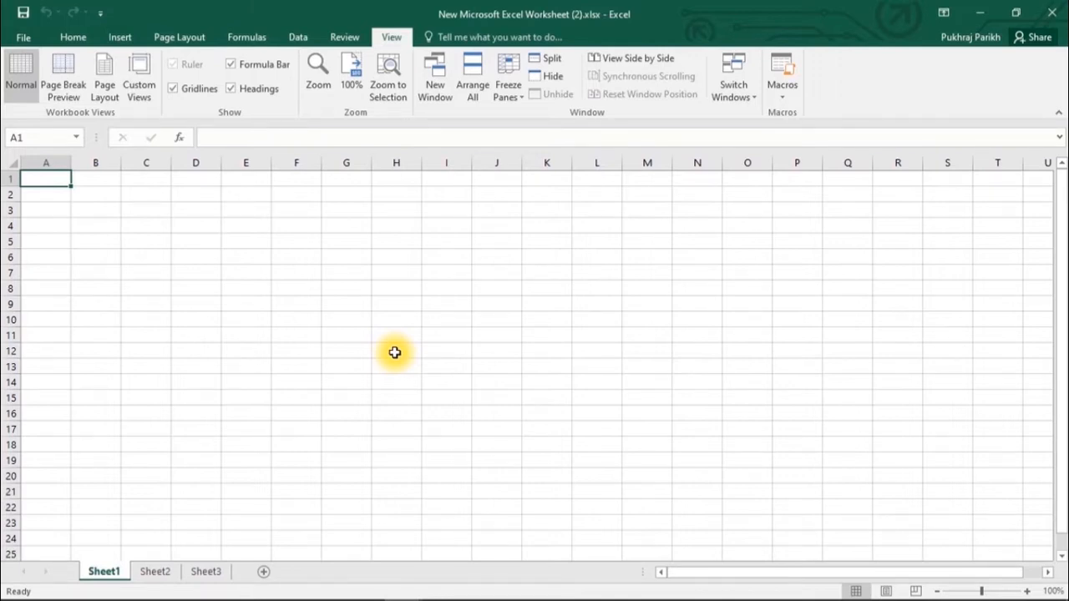
{"action": "left_click", "coordinate": [74, 37]}
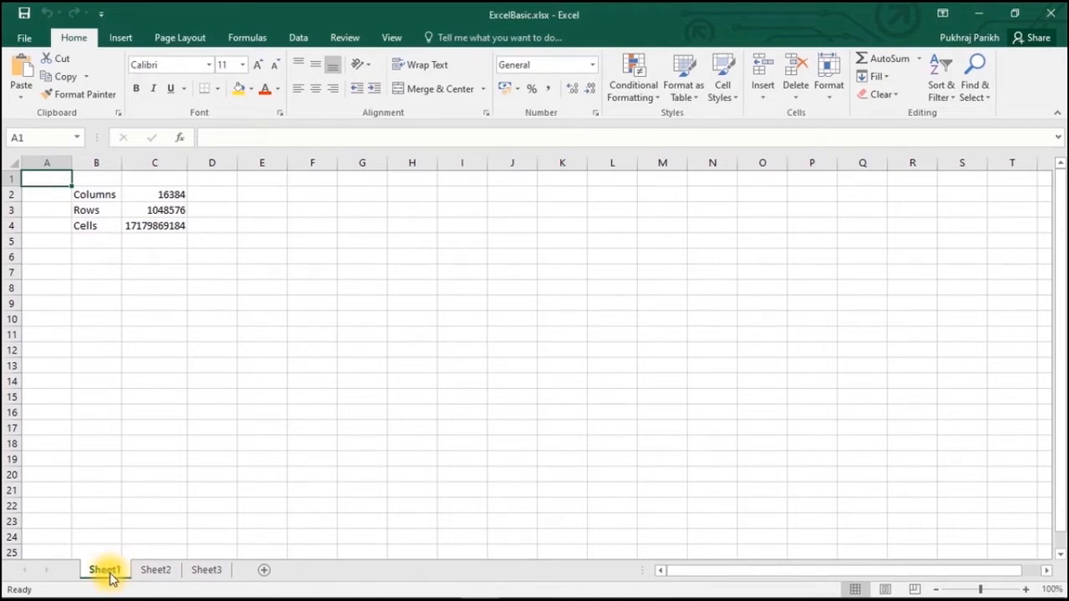
{"action": "left_click", "coordinate": [143, 578]}
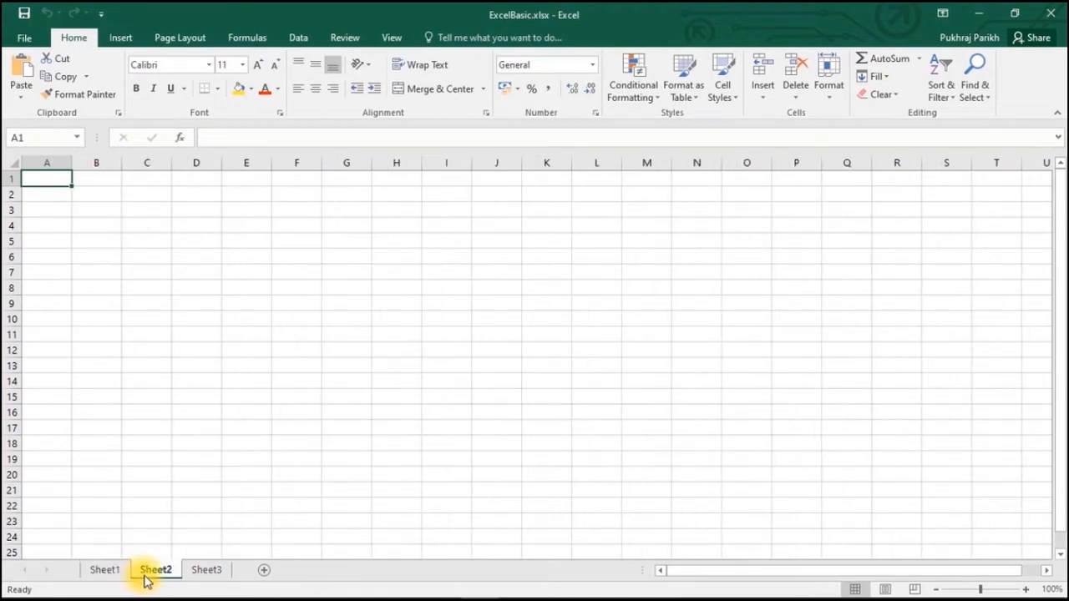
{"action": "left_click", "coordinate": [192, 582]}
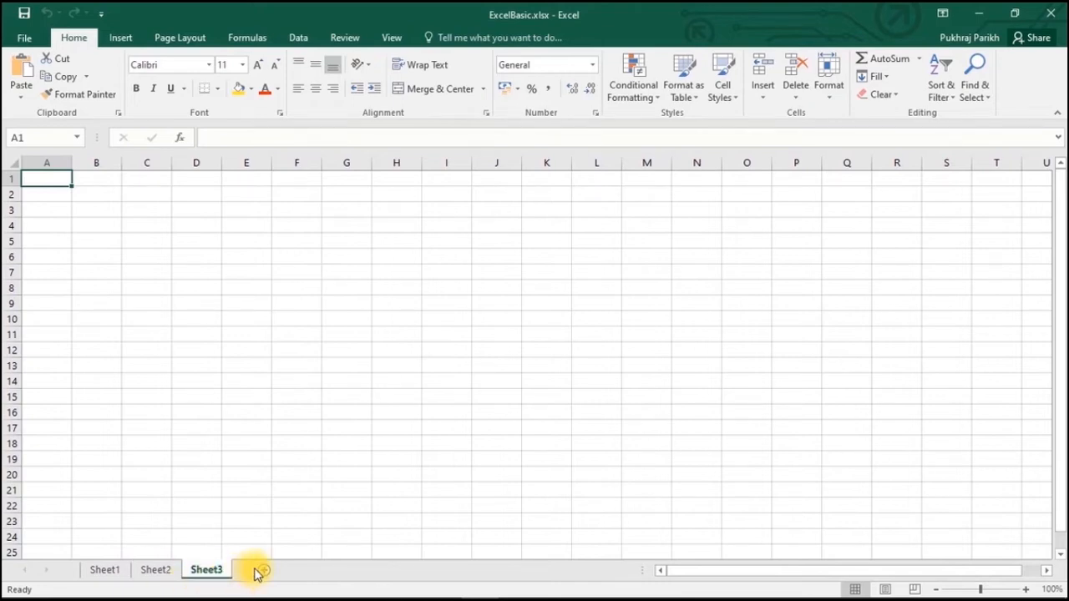
{"action": "left_click", "coordinate": [105, 574]}
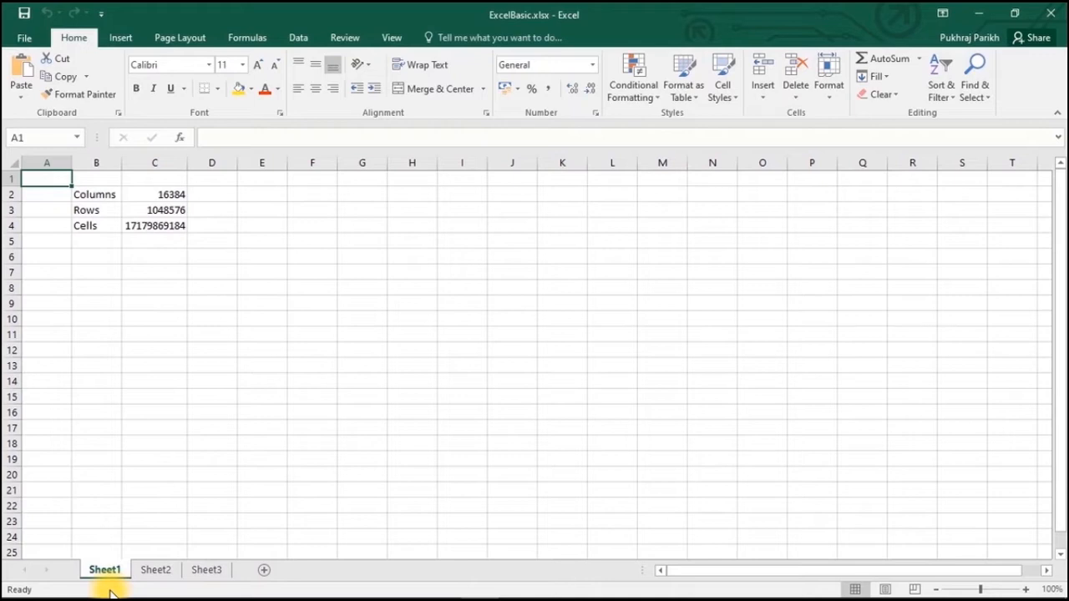
{"action": "left_click", "coordinate": [114, 573]}
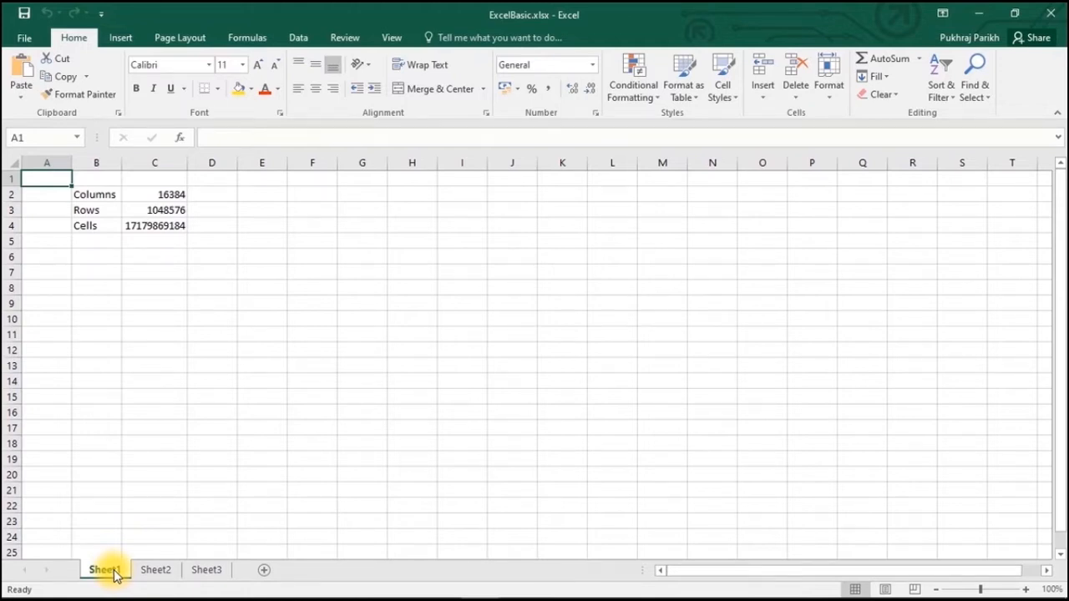
- Rename Sheet1, Sheet2 and Sheet3 to English, Maths and Science, then return to English
{"action": "double_click", "coordinate": [114, 569]}
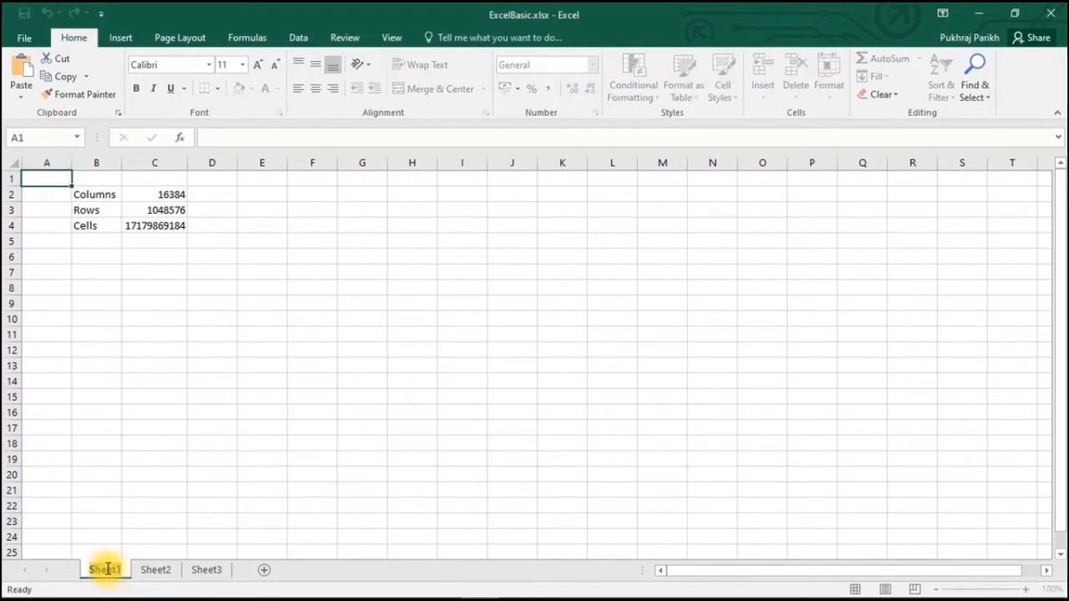
{"action": "type", "text": "Egli"}
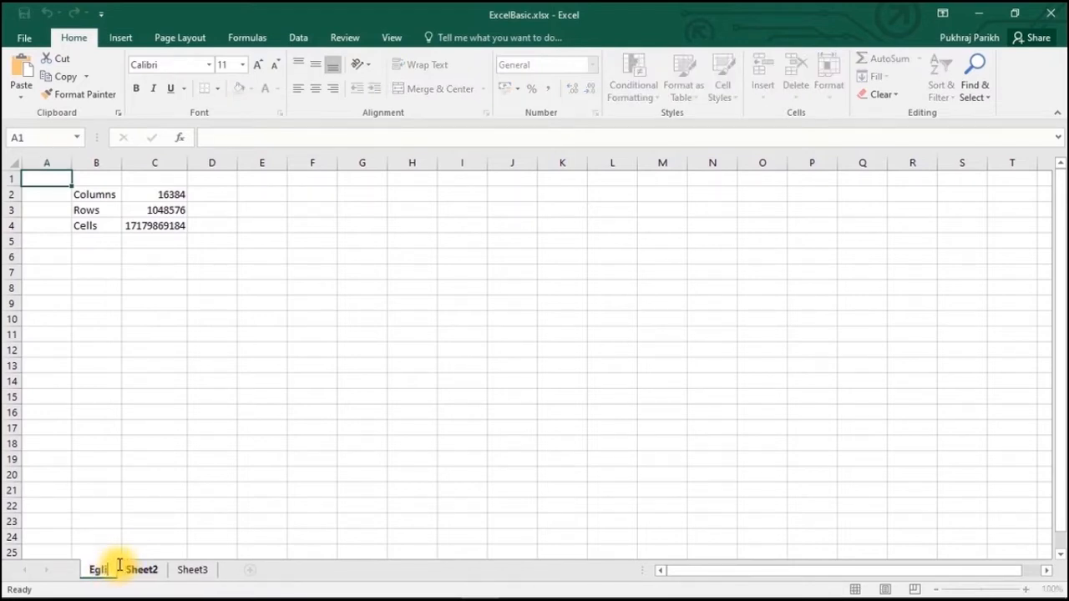
{"action": "type", "text": "sh"}
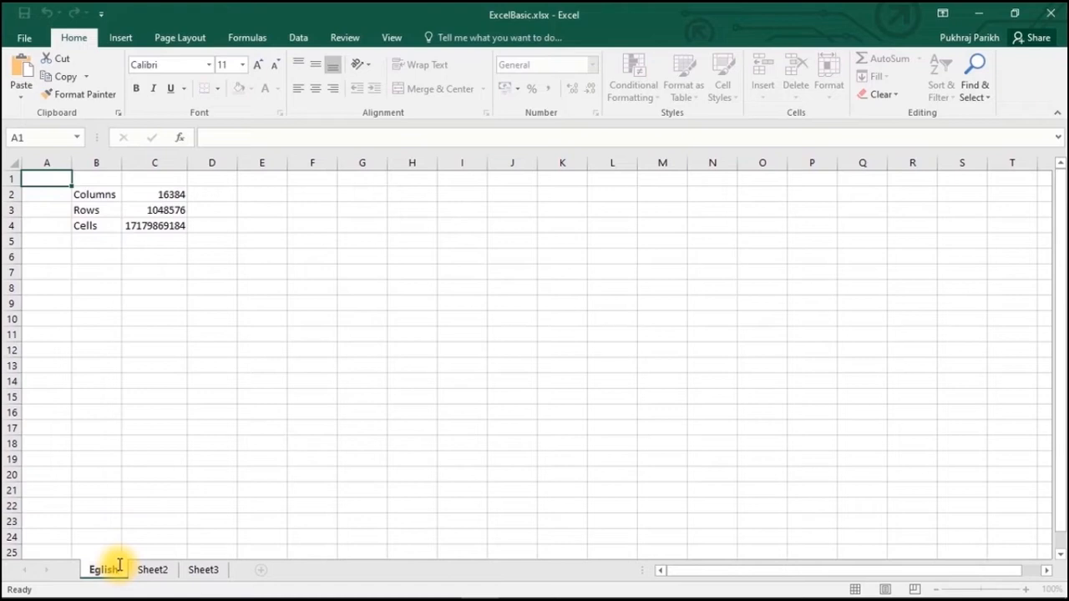
{"action": "type", "text": "n"}
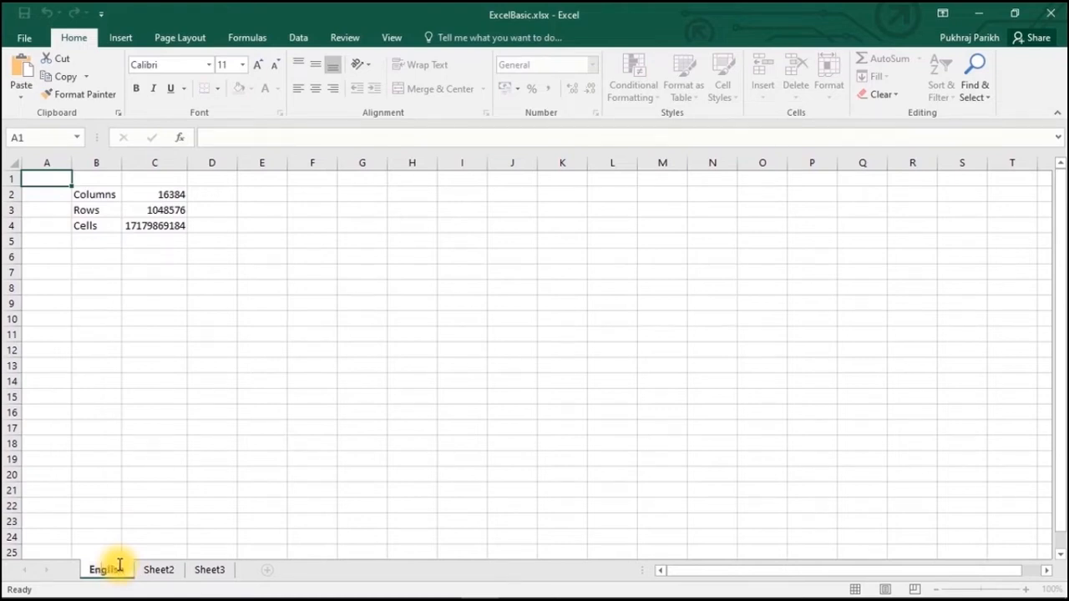
{"action": "left_click", "coordinate": [158, 570]}
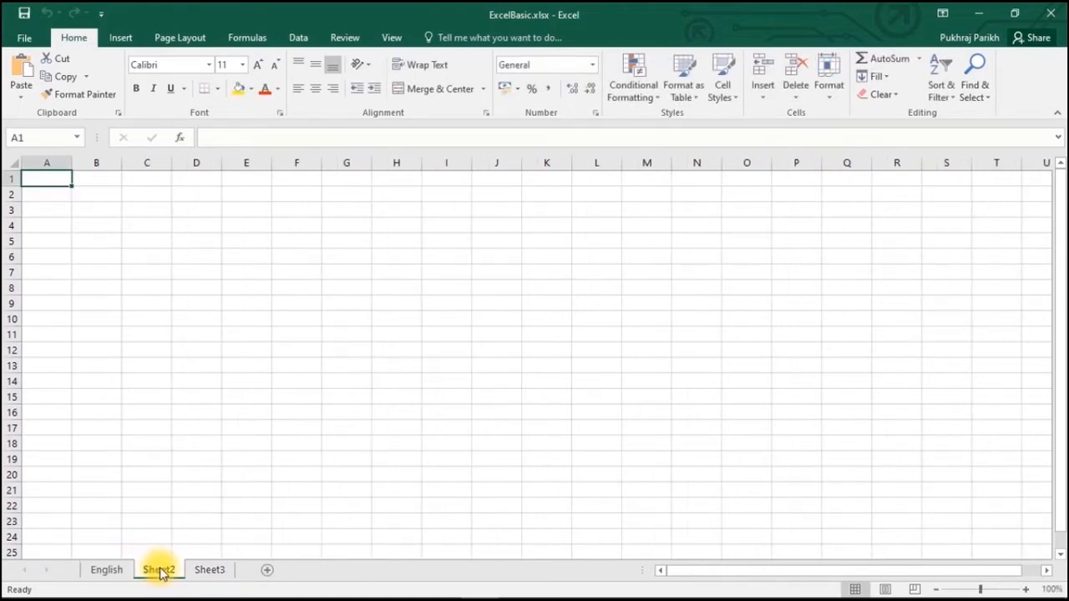
{"action": "double_click", "coordinate": [160, 570]}
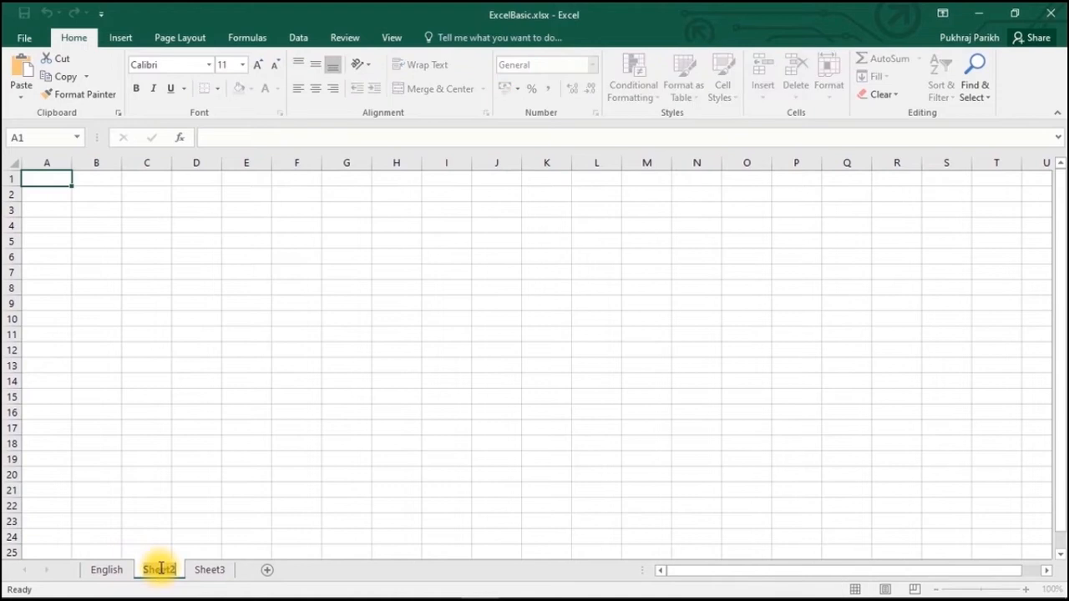
{"action": "type", "text": "M"}
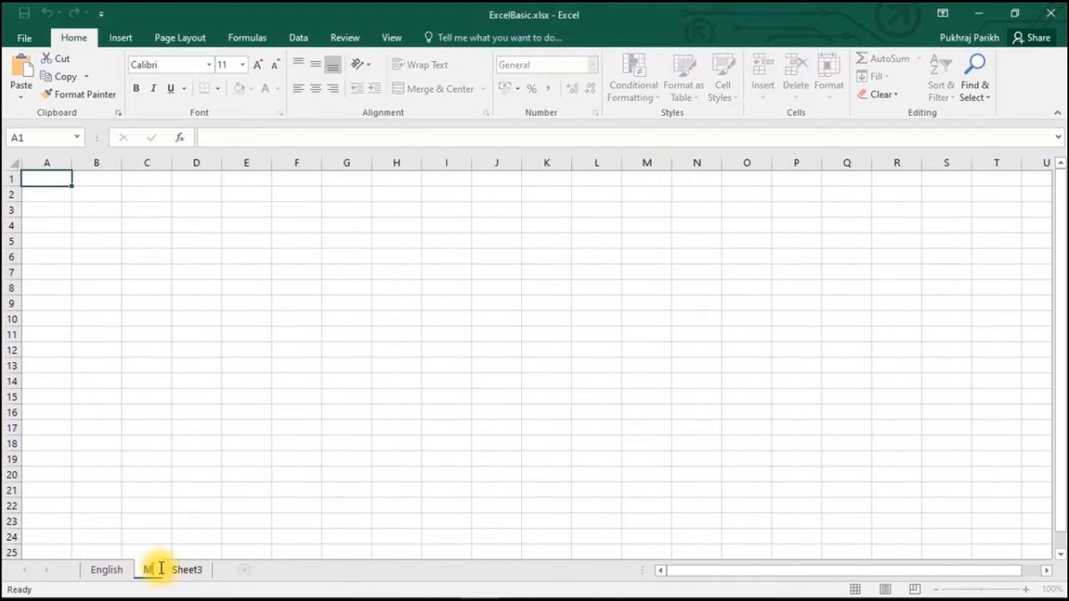
{"action": "type", "text": "aths"}
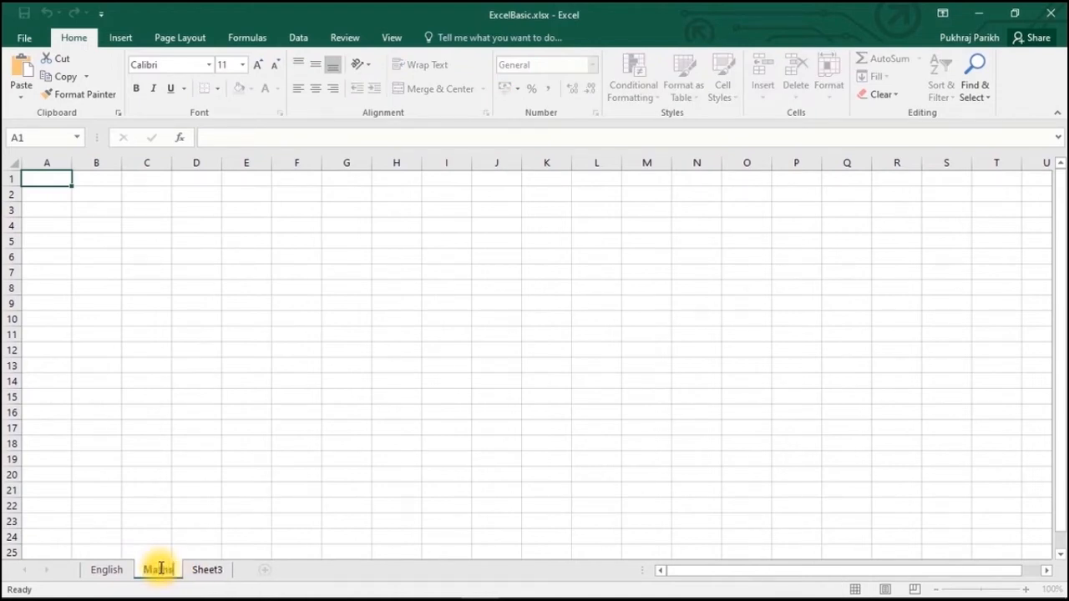
{"action": "key", "text": "Return"}
{"action": "double_click", "coordinate": [201, 570]}
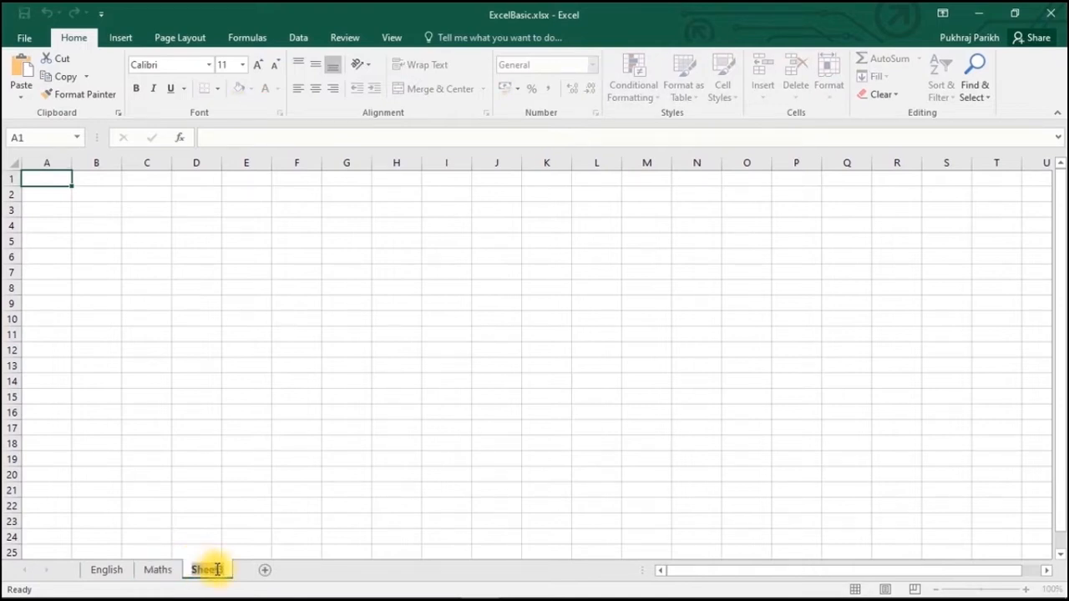
{"action": "type", "text": "Science"}
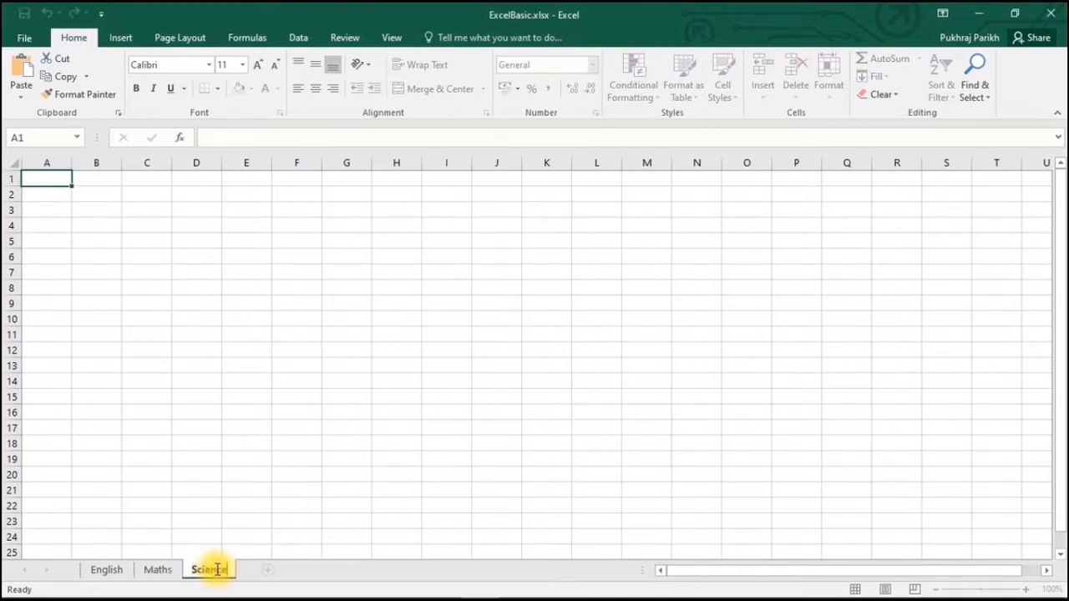
{"action": "left_click", "coordinate": [209, 507]}
{"action": "left_click", "coordinate": [125, 568]}
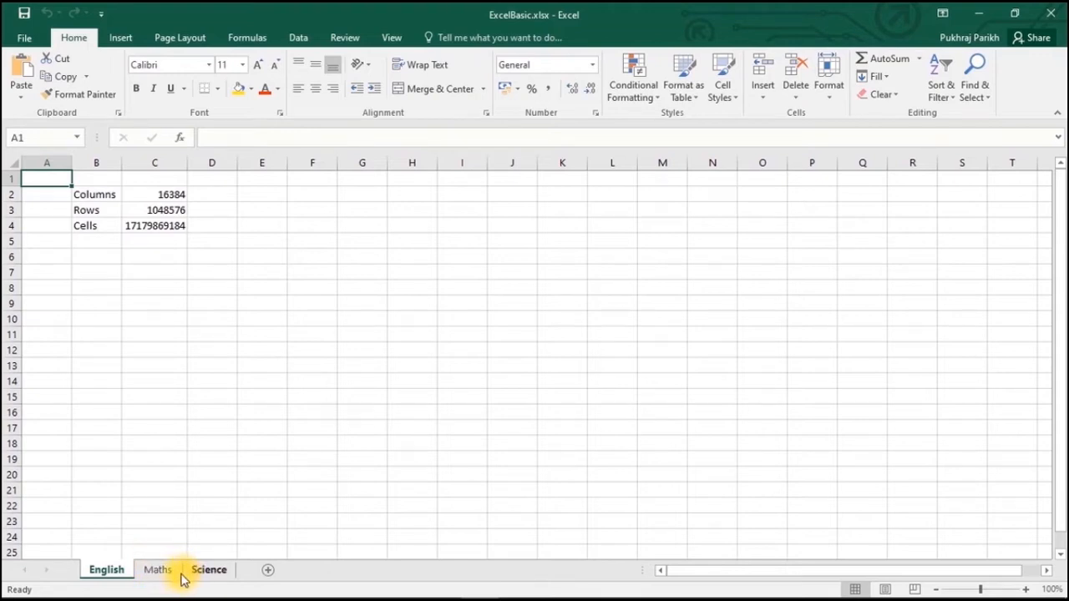
- Insert a new sheet after English named Arts, then switch to the Maths sheet
{"action": "left_click", "coordinate": [272, 571]}
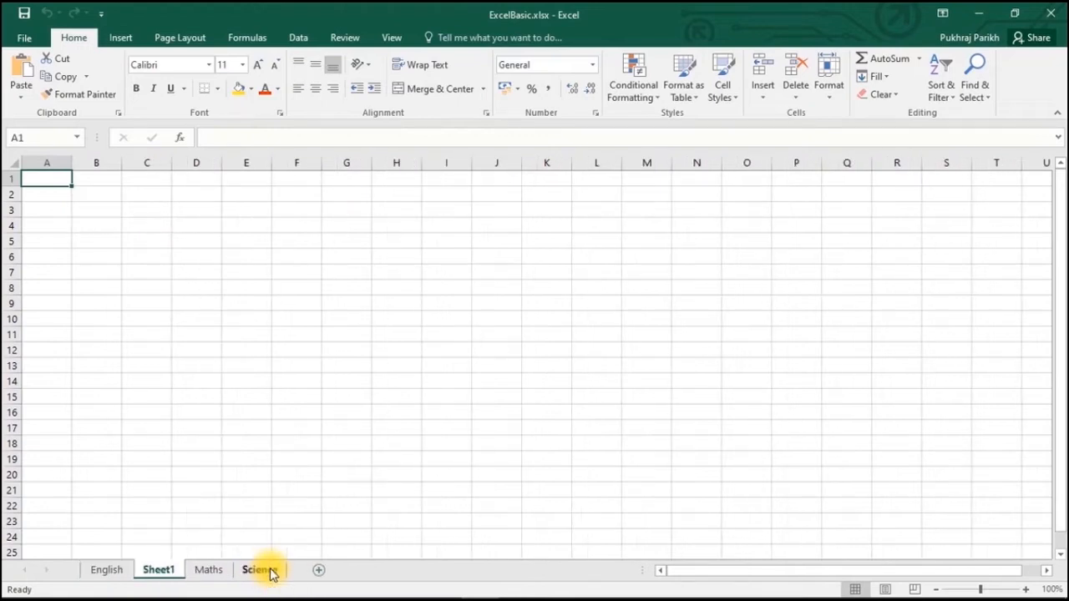
{"action": "double_click", "coordinate": [159, 571]}
{"action": "type", "text": "Art"}
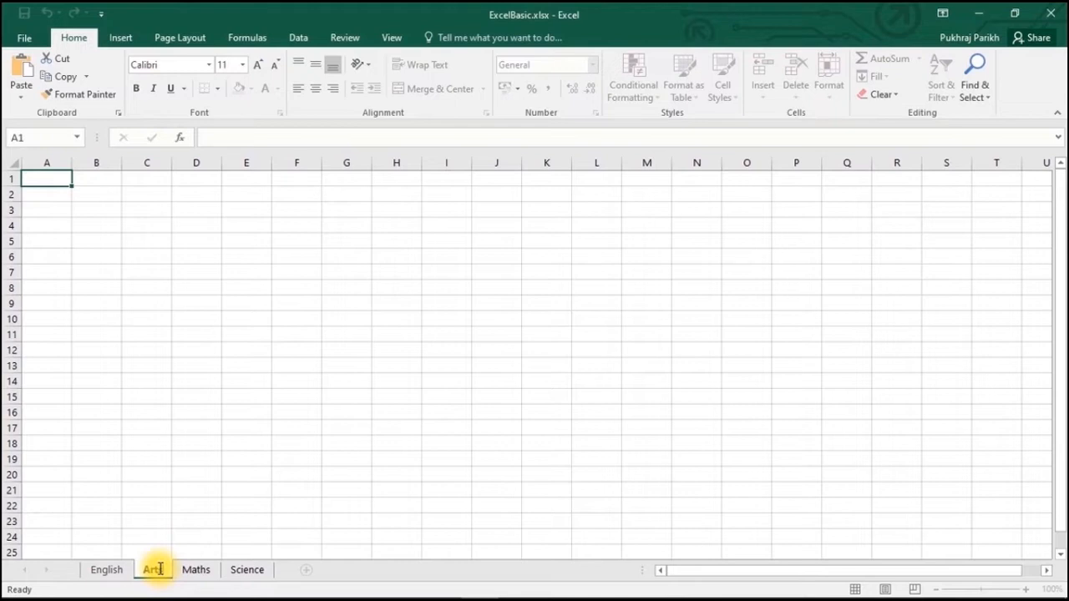
{"action": "left_click", "coordinate": [197, 518]}
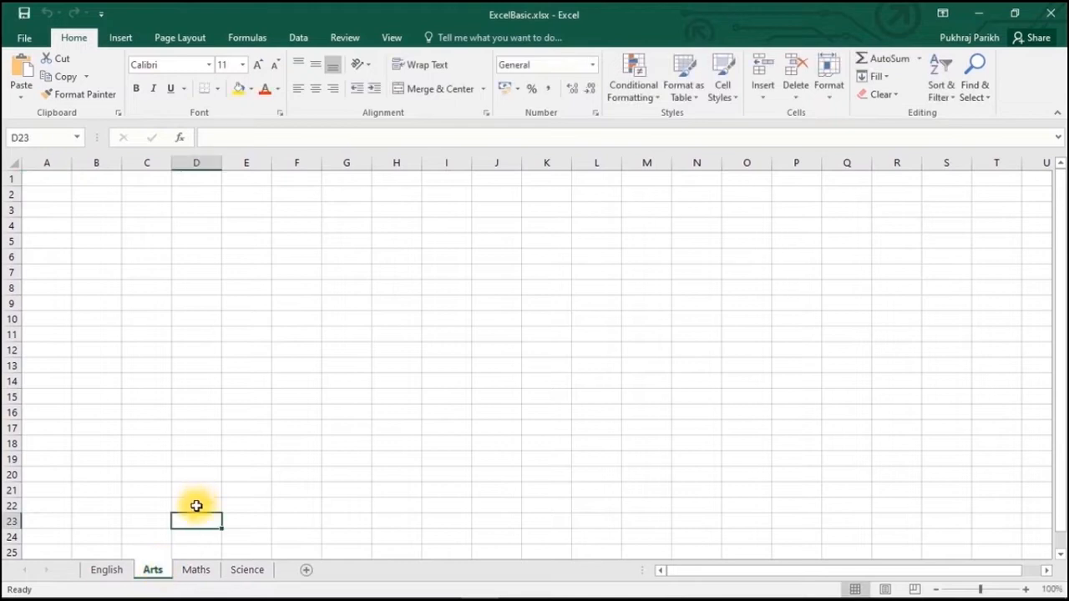
{"action": "left_click", "coordinate": [123, 574]}
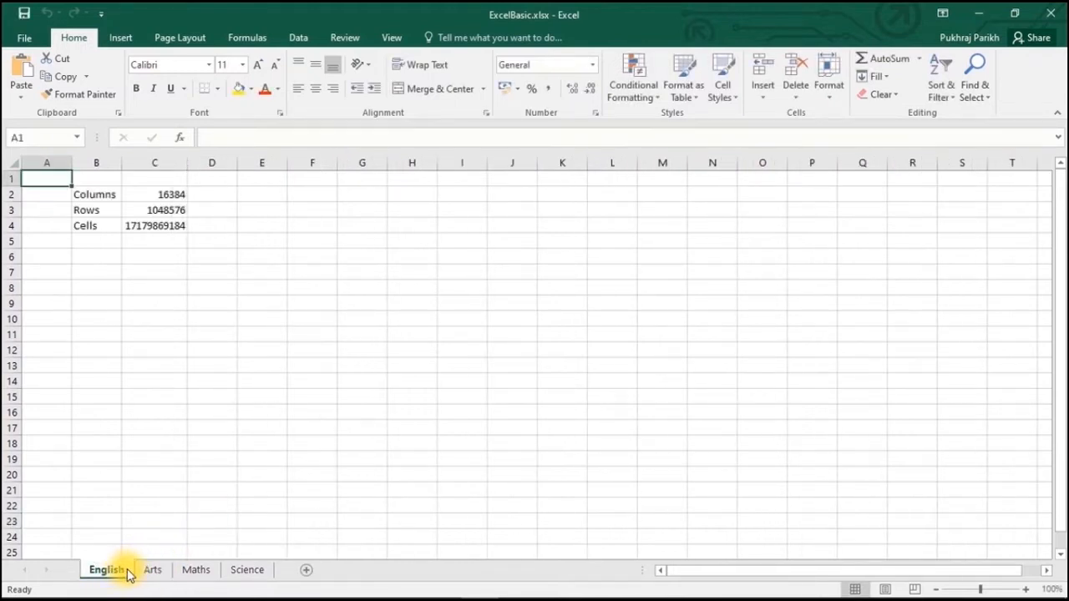
{"action": "left_click", "coordinate": [152, 576]}
{"action": "left_click", "coordinate": [197, 576]}
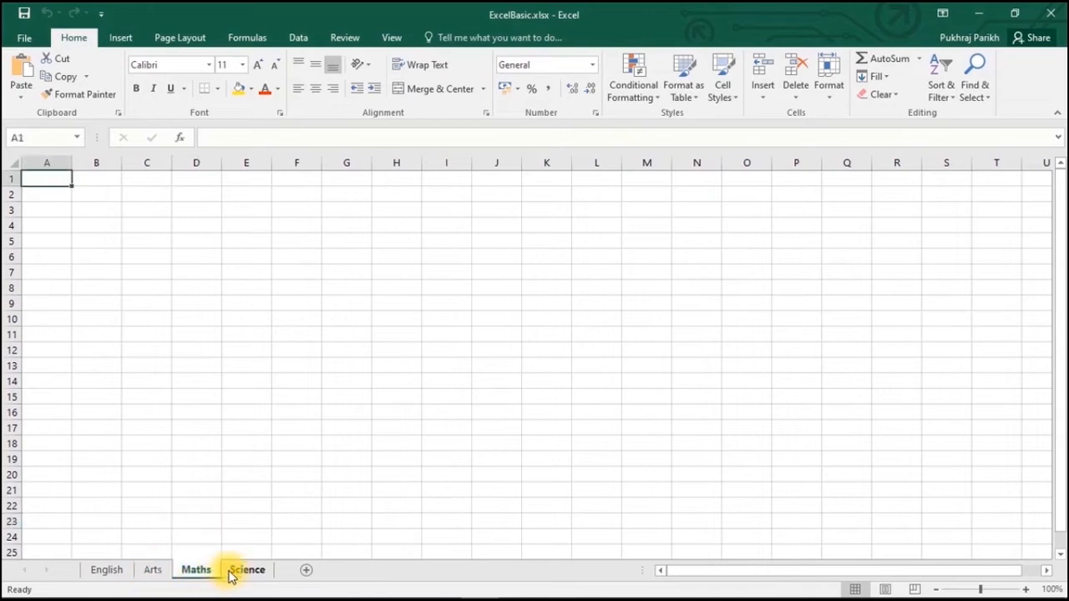
- Insert a blank sheet after Maths, then delete that extra Sheet2
{"action": "left_click", "coordinate": [305, 574]}
{"action": "right_click", "coordinate": [244, 572]}
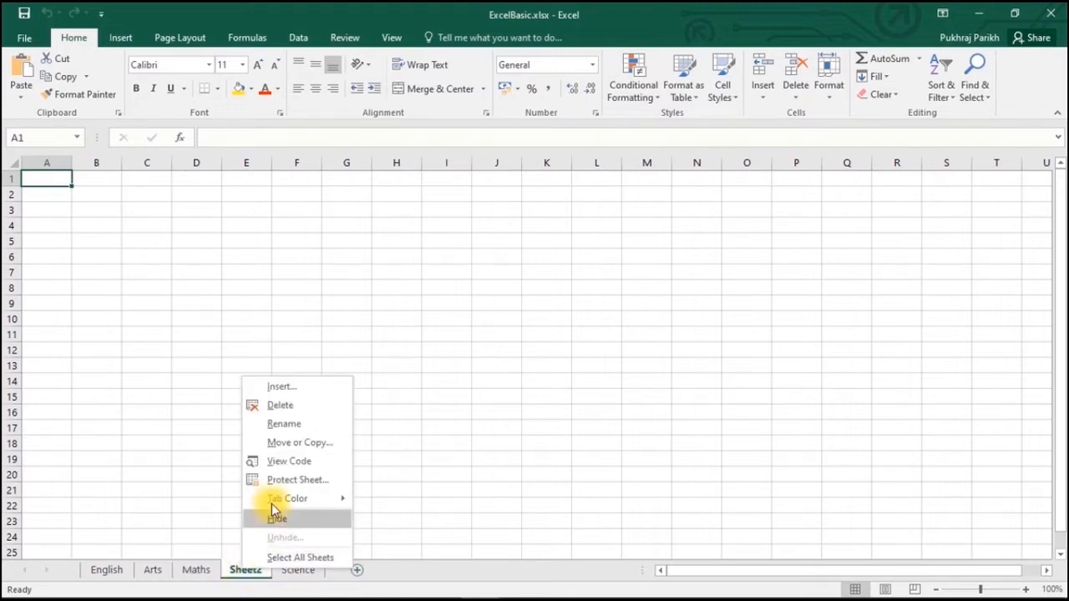
{"action": "left_click", "coordinate": [271, 406]}
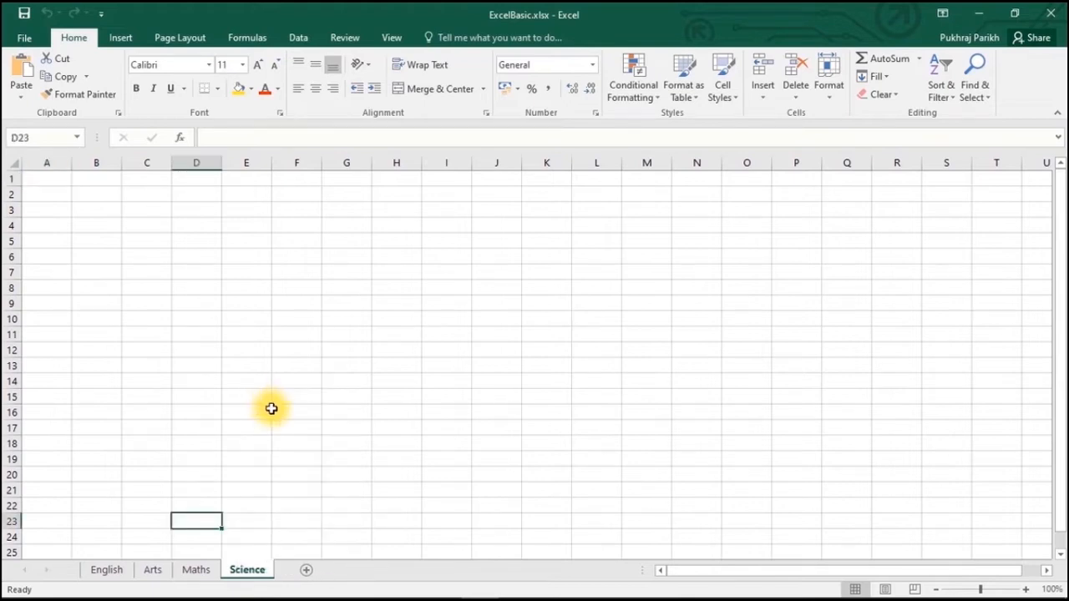
- Drag the Maths tab ahead of English, giving the order Maths, English, Arts, Science
{"action": "left_click", "coordinate": [200, 569]}
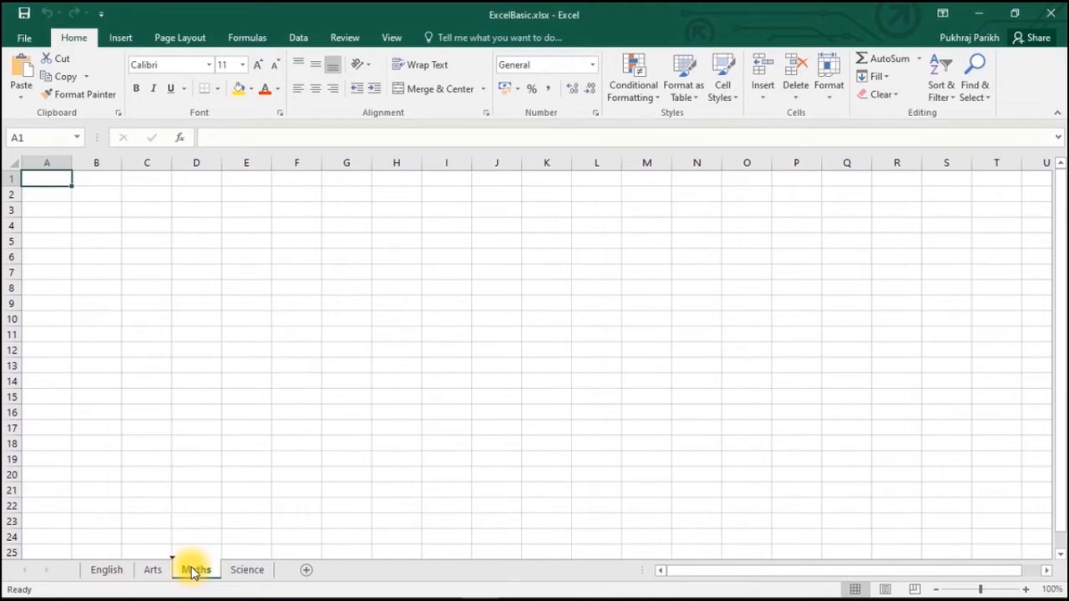
{"action": "left_click_drag", "start_coordinate": [193, 572], "coordinate": [77, 567]}
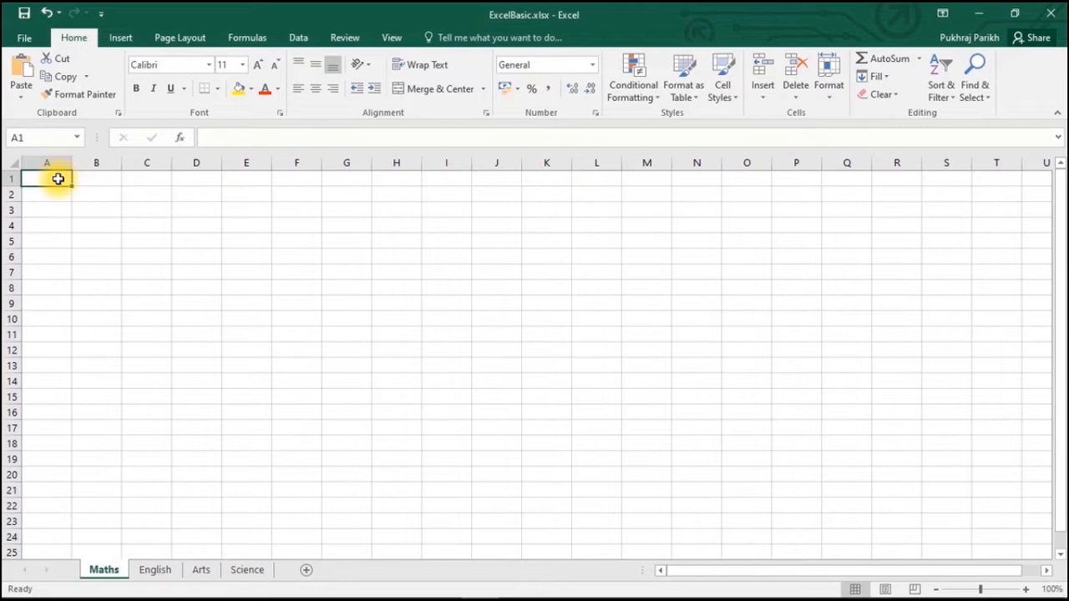
- Enter headings Name and Marks in A1:B1 and students A, B, D in A2:A4
{"action": "type", "text": "Name"}
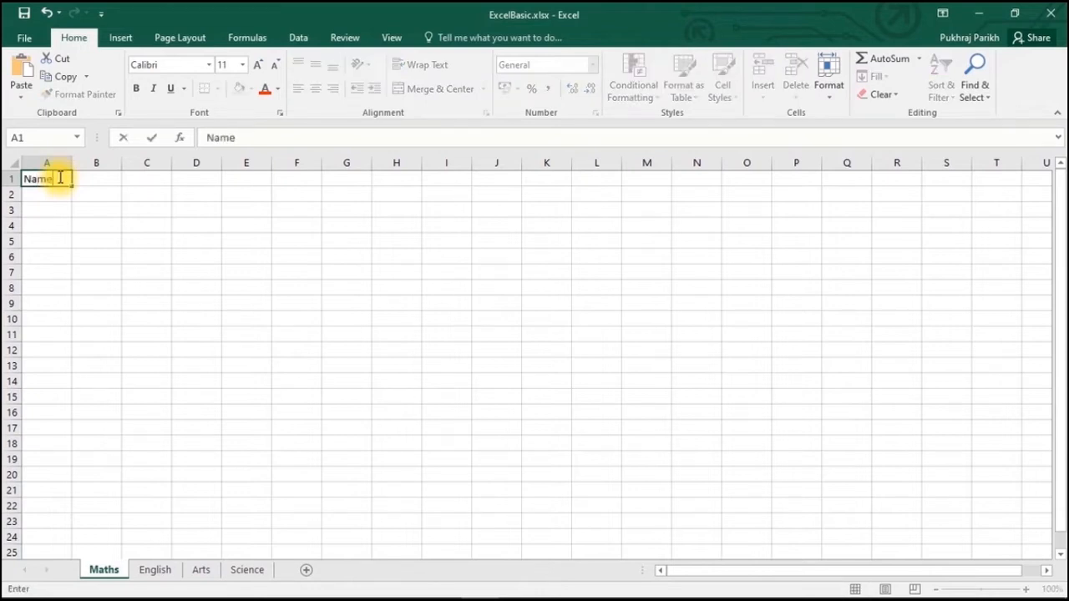
{"action": "key", "text": "Tab"}
{"action": "type", "text": "Ma"}
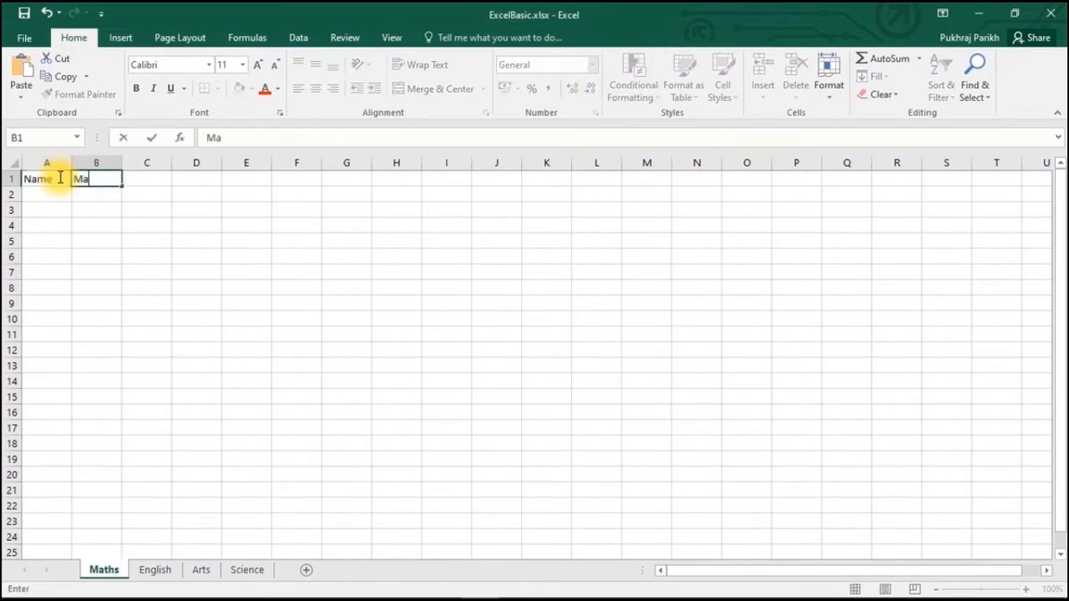
{"action": "type", "text": "rks"}
{"action": "key", "text": "Return"}
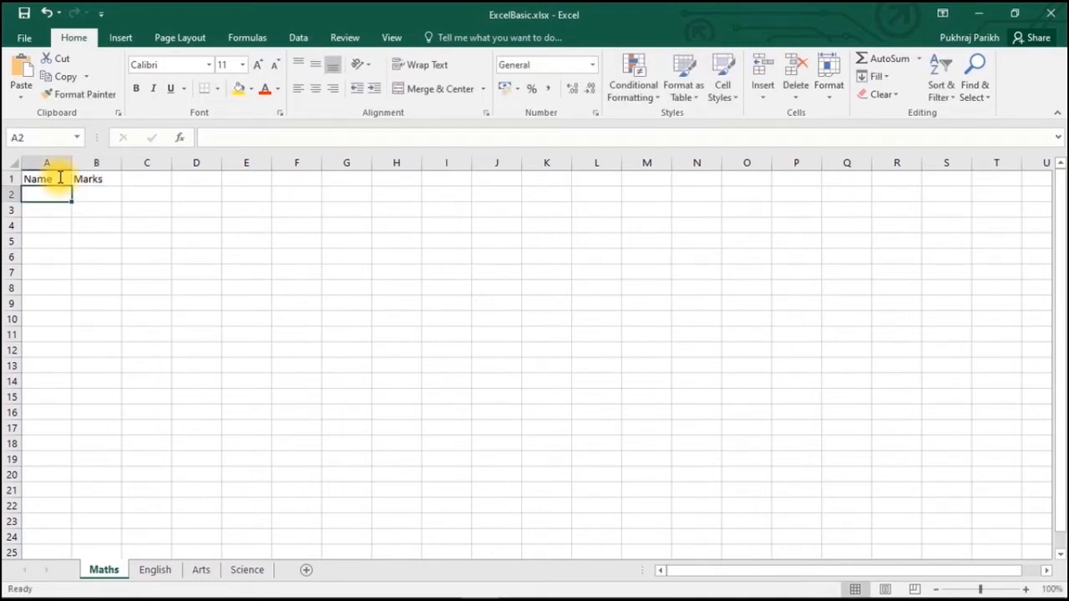
{"action": "type", "text": "A"}
{"action": "key", "text": "Return"}
{"action": "type", "text": "B"}
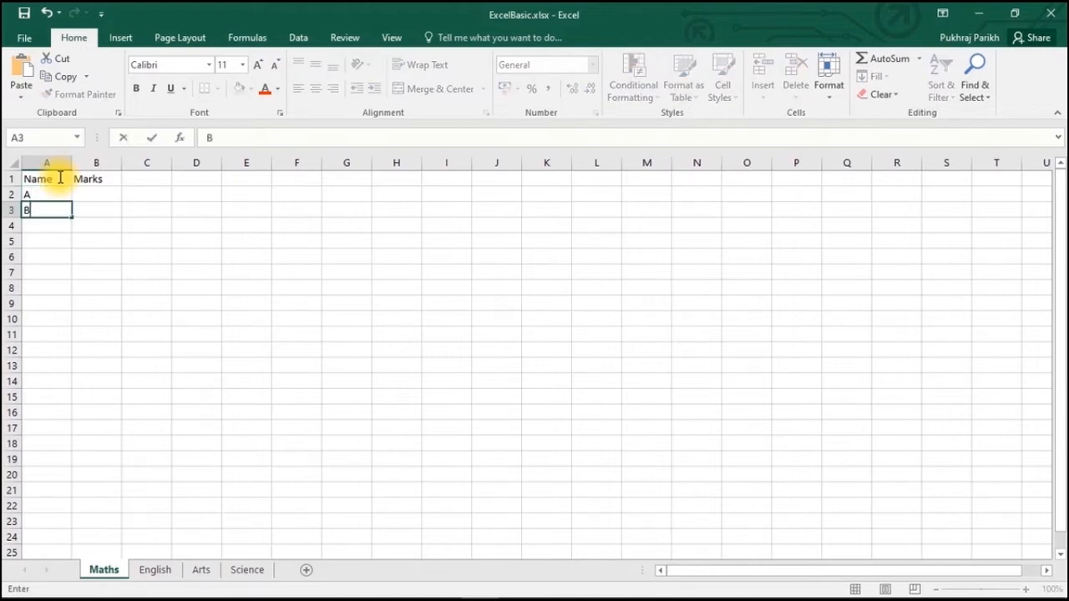
{"action": "key", "text": "Return"}
{"action": "type", "text": "D"}
{"action": "key", "text": "Up"}
{"action": "key", "text": "Up"}
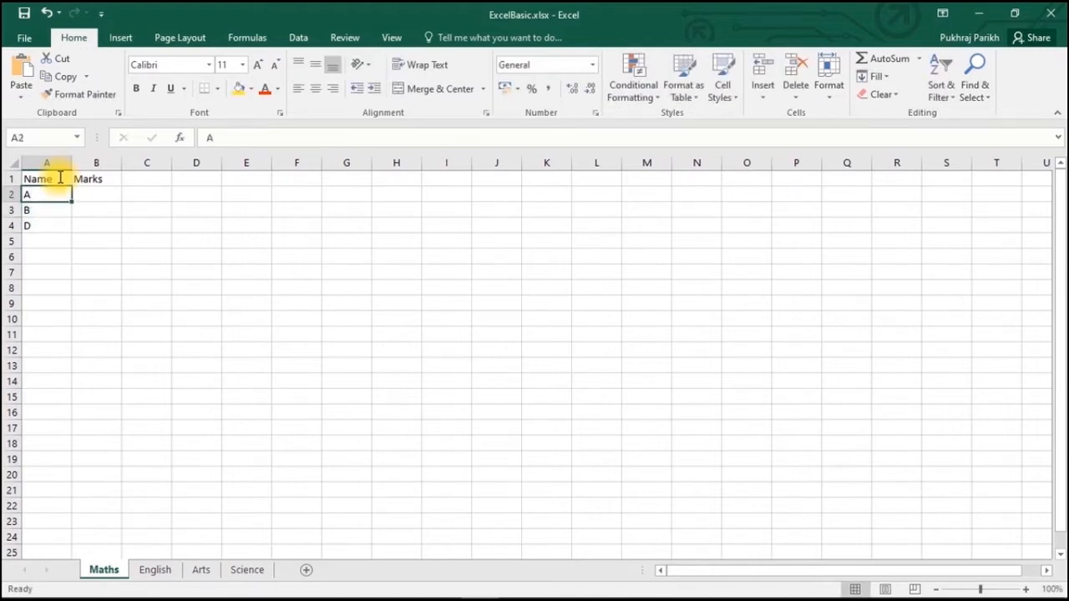
- Enter marks 80, 82 and 85 for students A, B and D in B2:B4
{"action": "key", "text": "Right"}
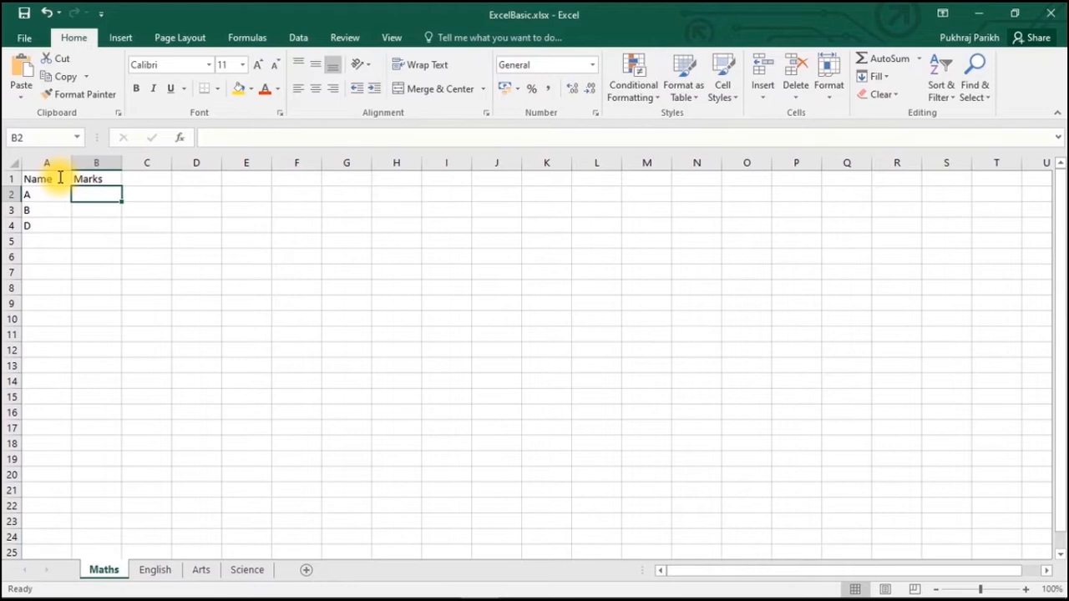
{"action": "type", "text": "80"}
{"action": "key", "text": "Return"}
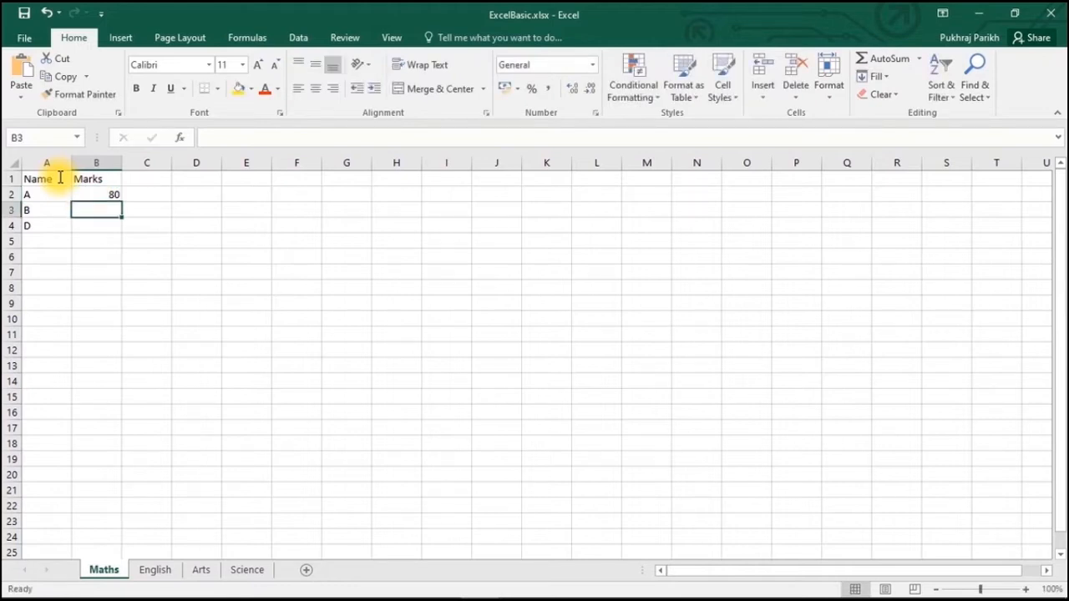
{"action": "type", "text": "82"}
{"action": "key", "text": "Return"}
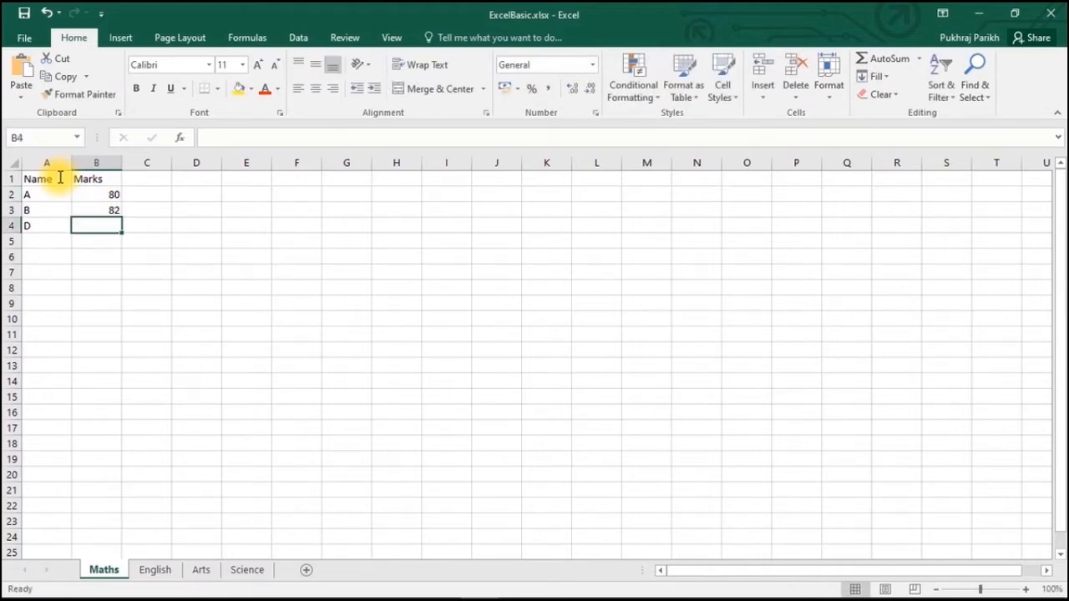
{"action": "type", "text": "85"}
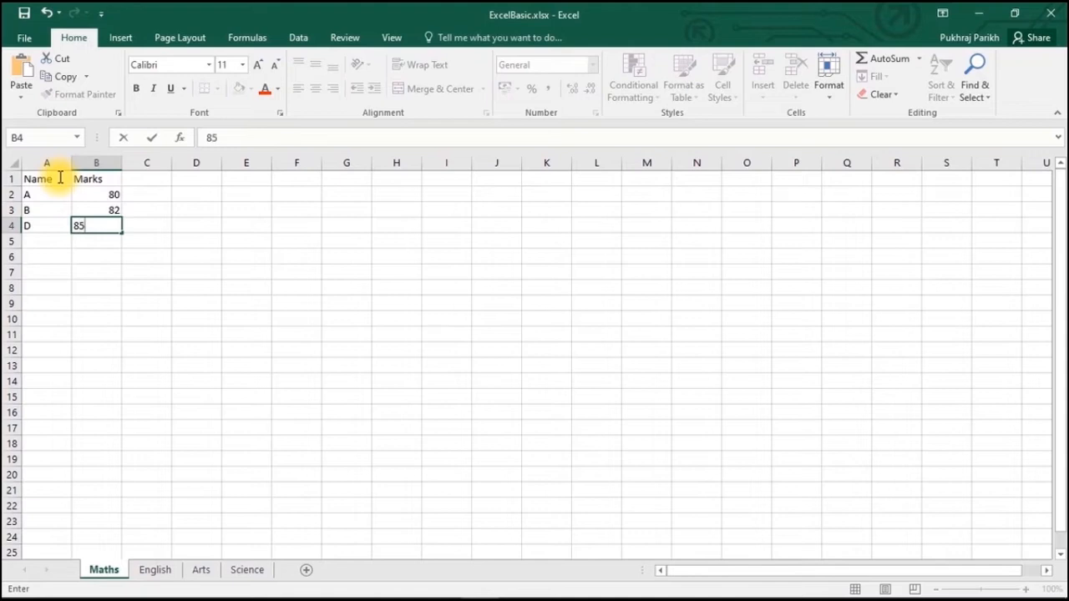
{"action": "left_click", "coordinate": [40, 241]}
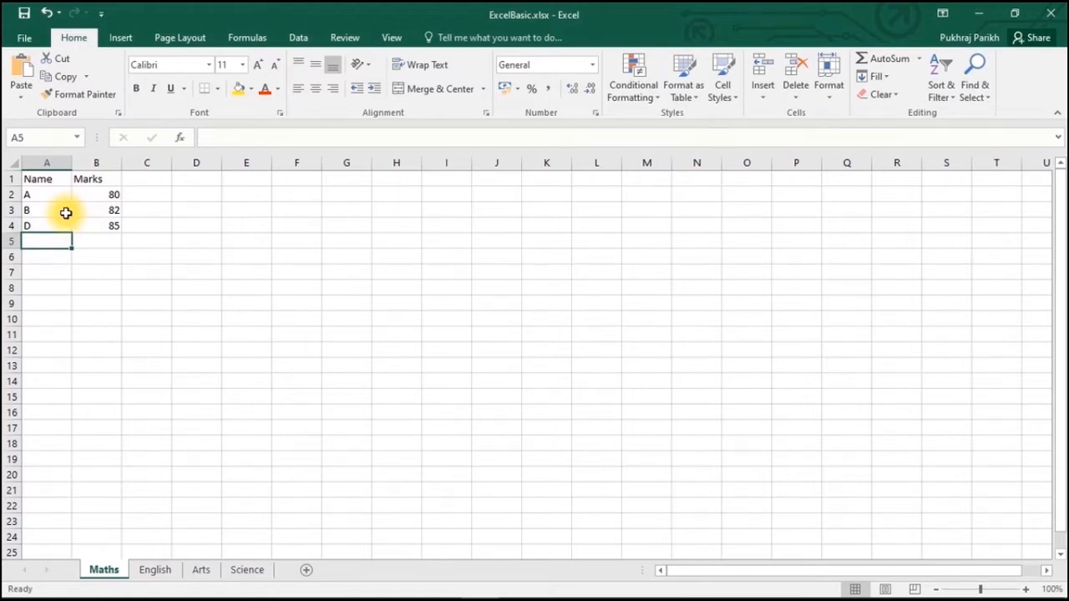
- Insert a blank row 4 above student D and fill it with C and 75
{"action": "right_click", "coordinate": [14, 226]}
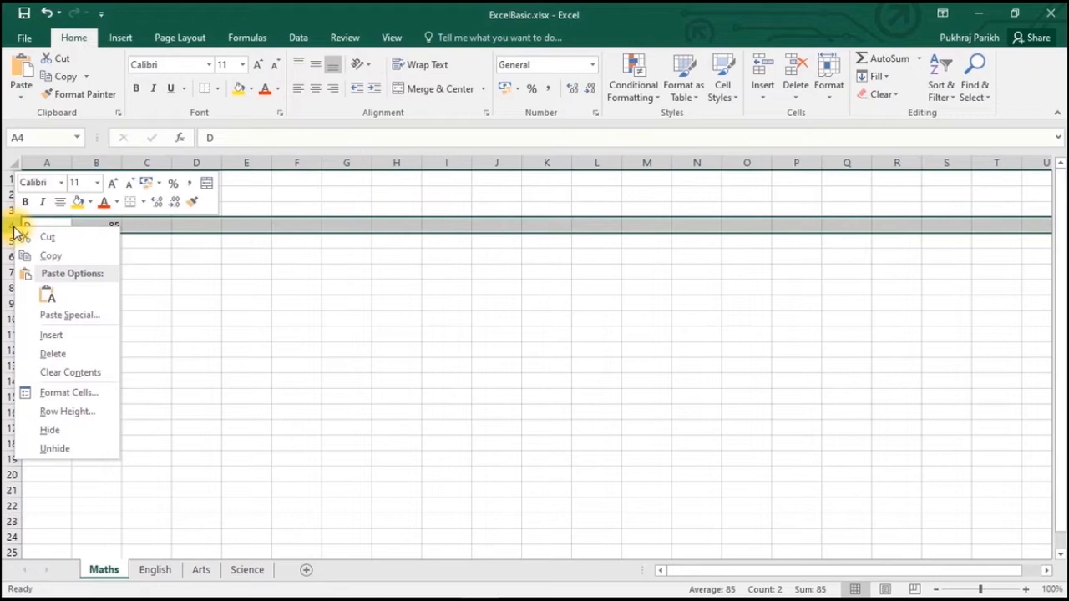
{"action": "left_click", "coordinate": [70, 336]}
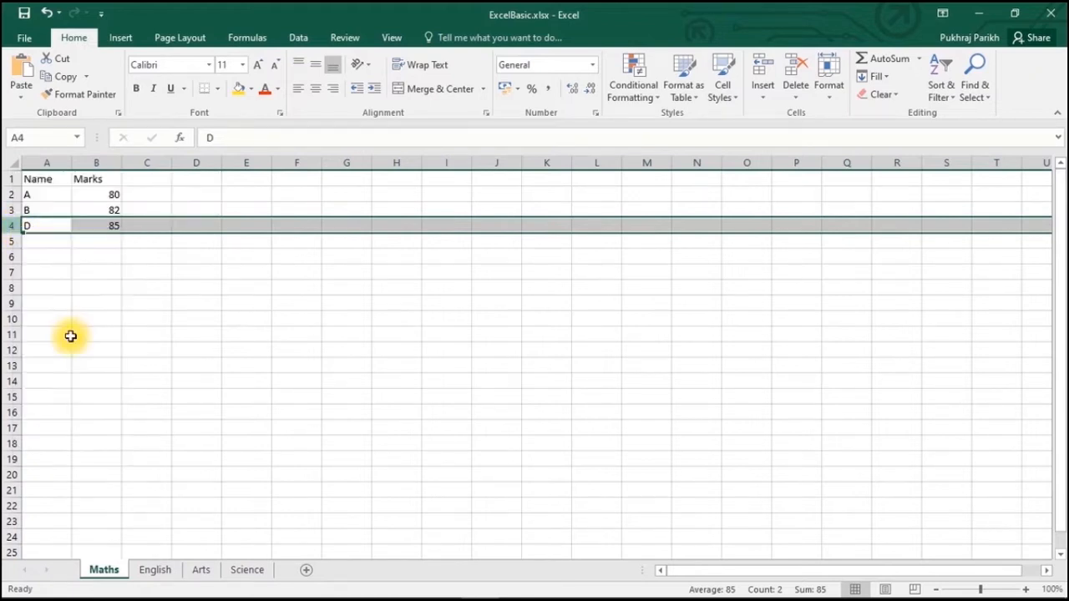
{"action": "left_click", "coordinate": [37, 228]}
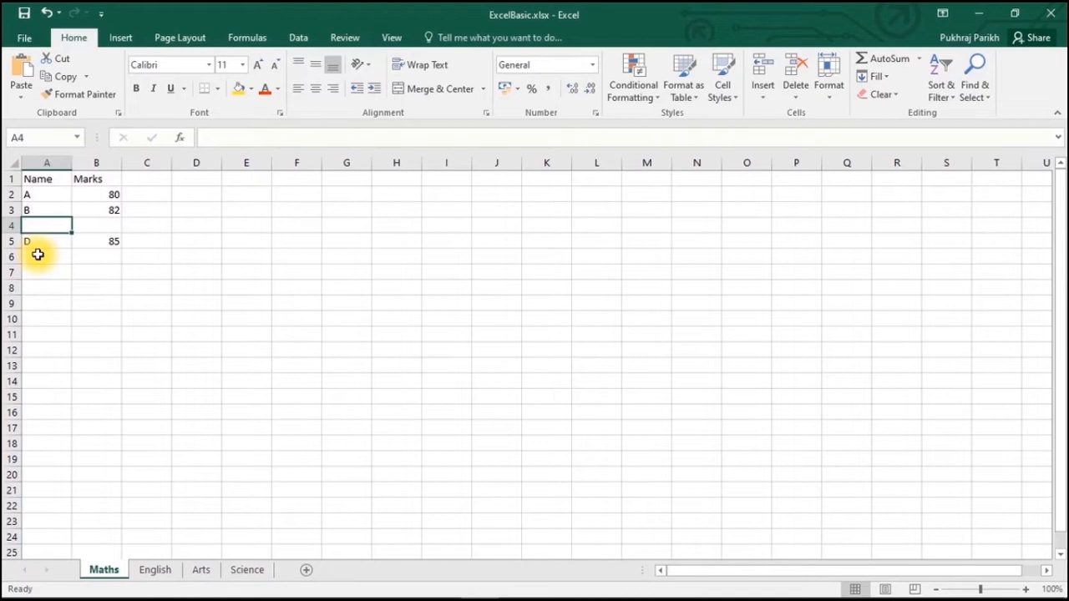
{"action": "type", "text": "C"}
{"action": "key", "text": "Tab"}
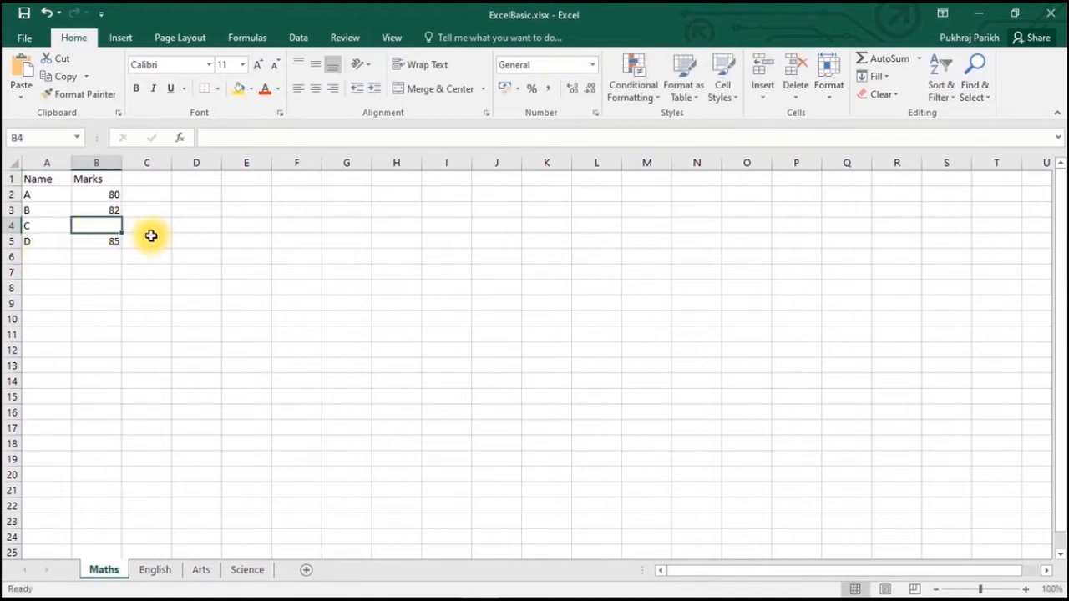
{"action": "type", "text": "75"}
{"action": "left_click", "coordinate": [146, 258]}
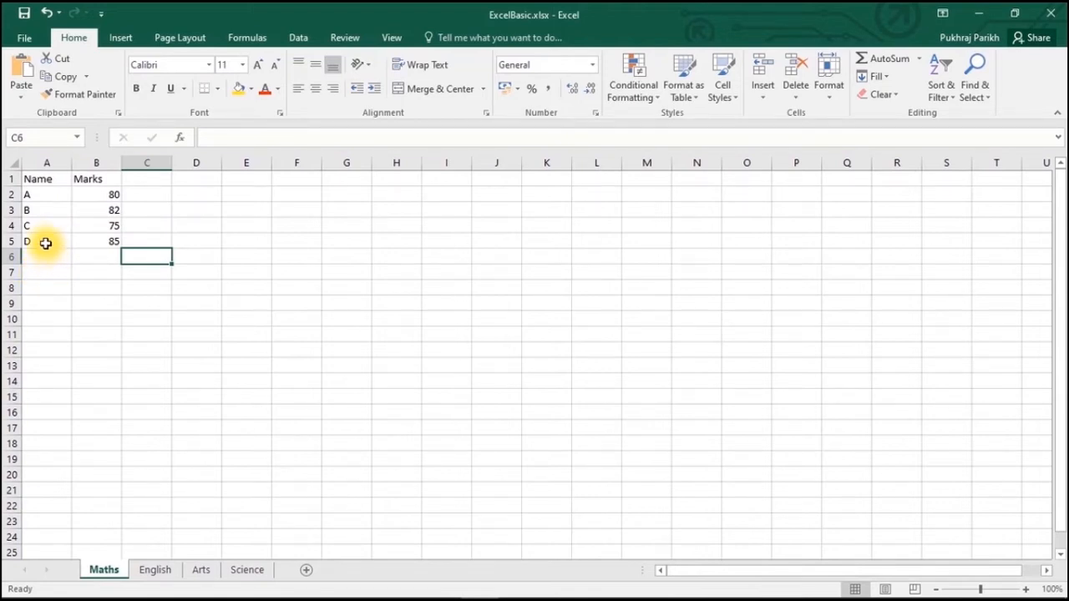
- Insert a new column before Name and give it the heading 'Roll Number' in A1
{"action": "right_click", "coordinate": [45, 160]}
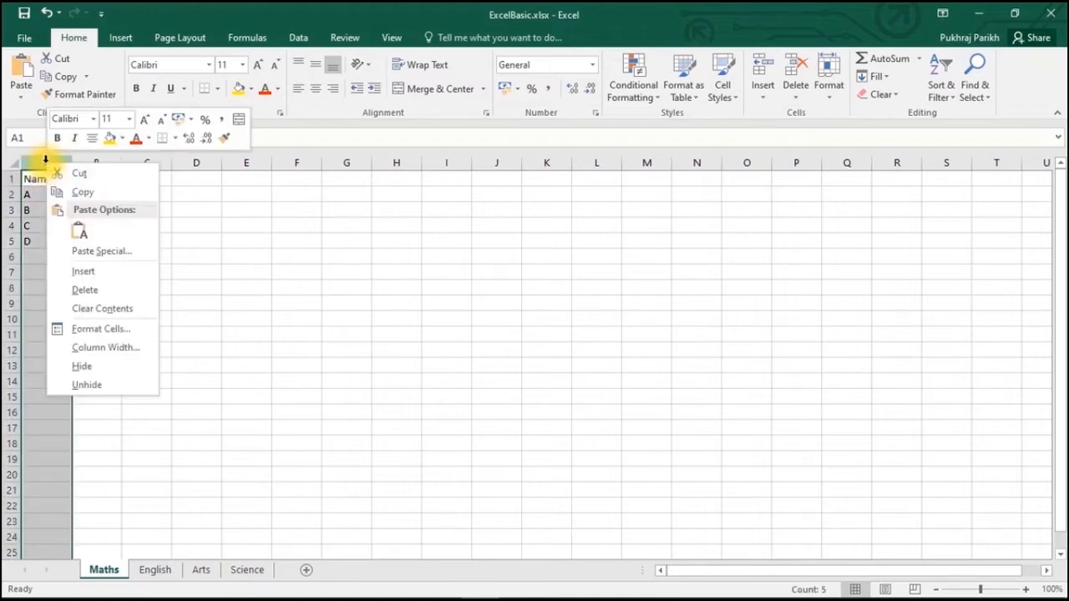
{"action": "left_click", "coordinate": [77, 271]}
{"action": "left_click", "coordinate": [51, 182]}
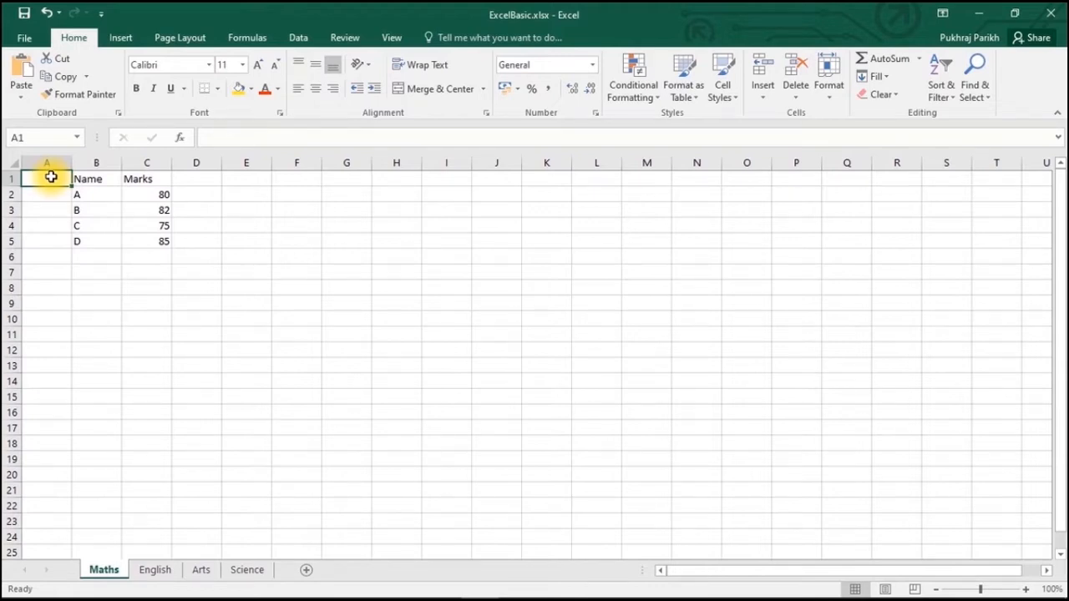
{"action": "type", "text": "Roll"}
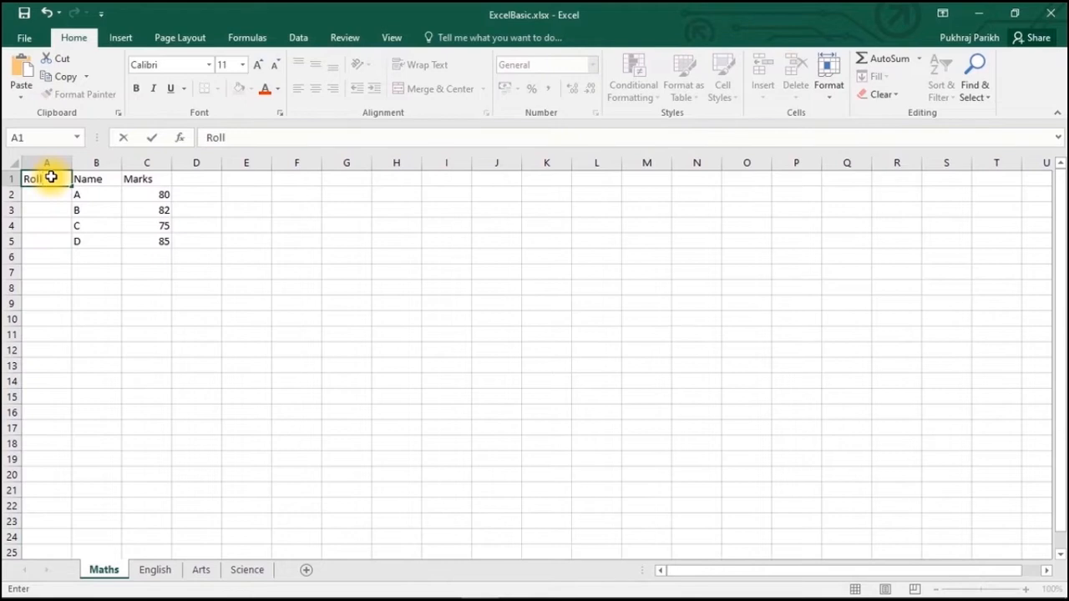
{"action": "type", "text": " Number"}
{"action": "left_click", "coordinate": [65, 281]}
- Enter roll numbers 1, 2, 3 and 4 in A2:A5
{"action": "left_click", "coordinate": [49, 195]}
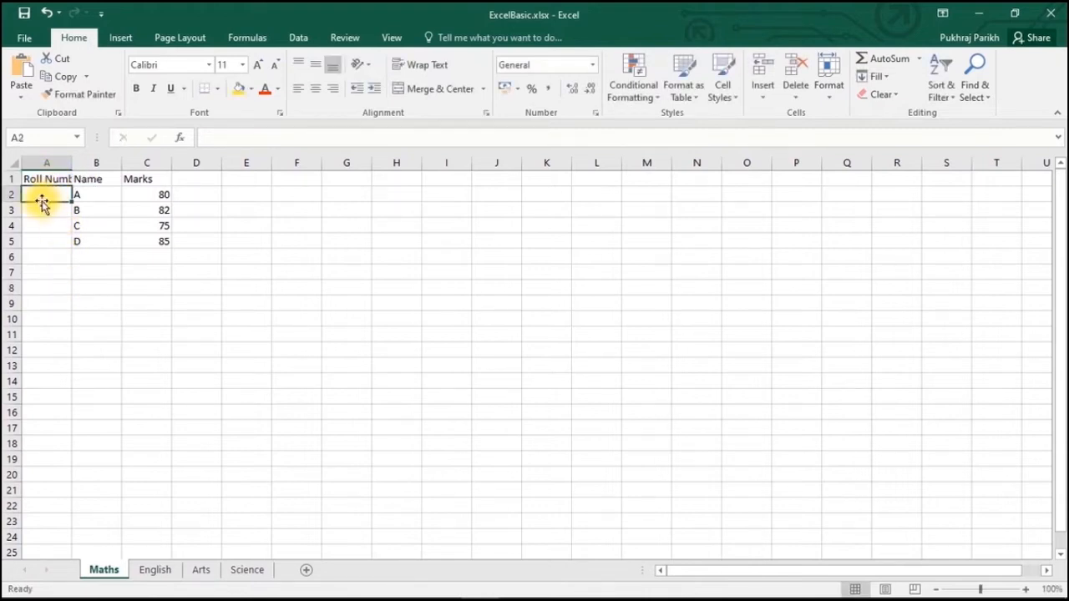
{"action": "type", "text": "1"}
{"action": "key", "text": "Return"}
{"action": "type", "text": "2"}
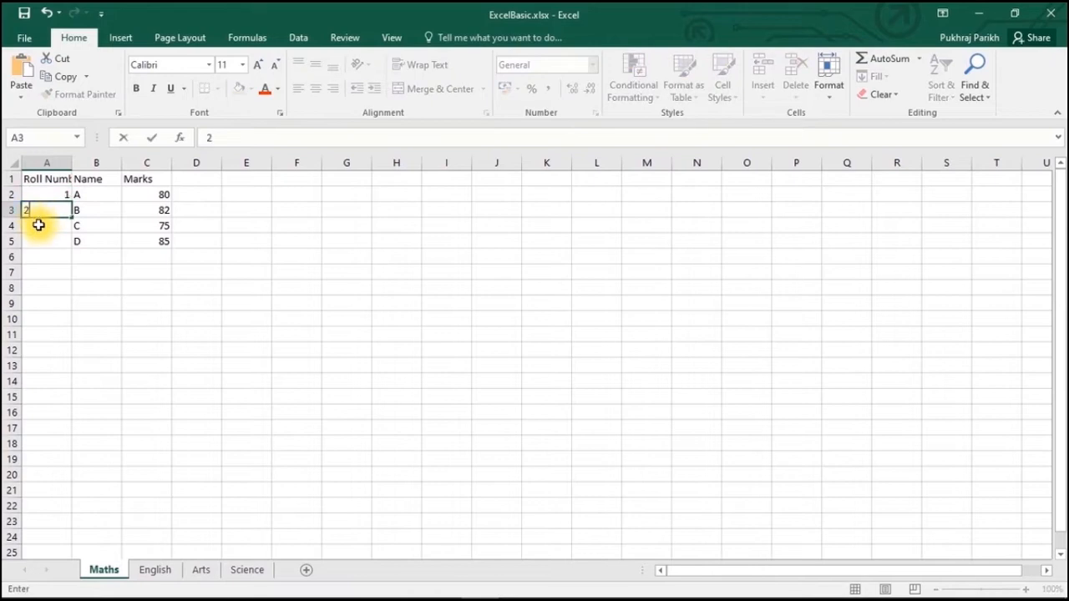
{"action": "key", "text": "Return"}
{"action": "type", "text": "3"}
{"action": "key", "text": "Return"}
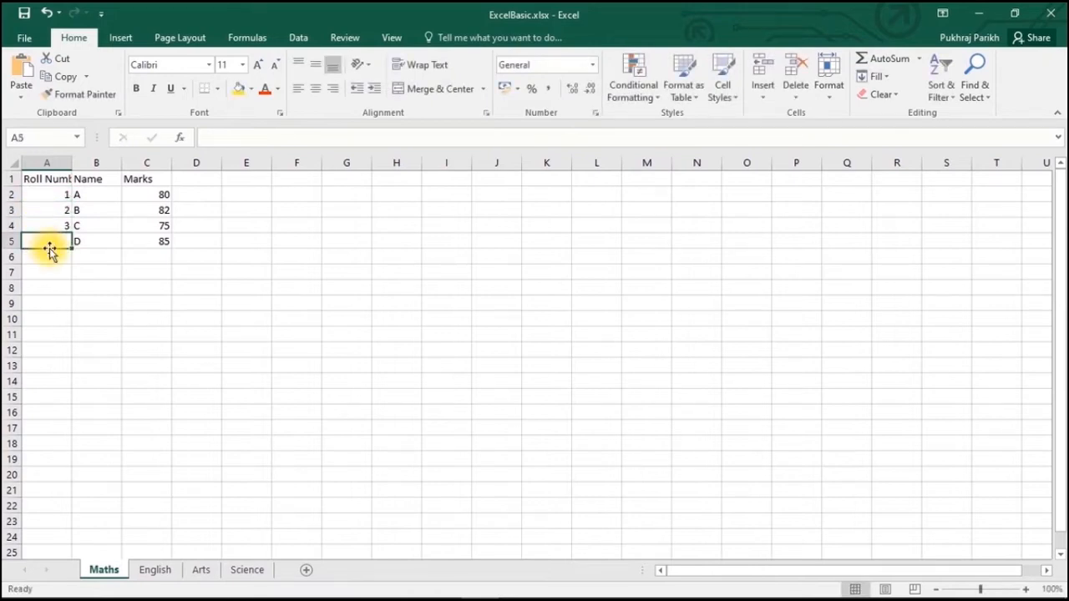
{"action": "type", "text": "4"}
{"action": "left_click", "coordinate": [51, 267]}
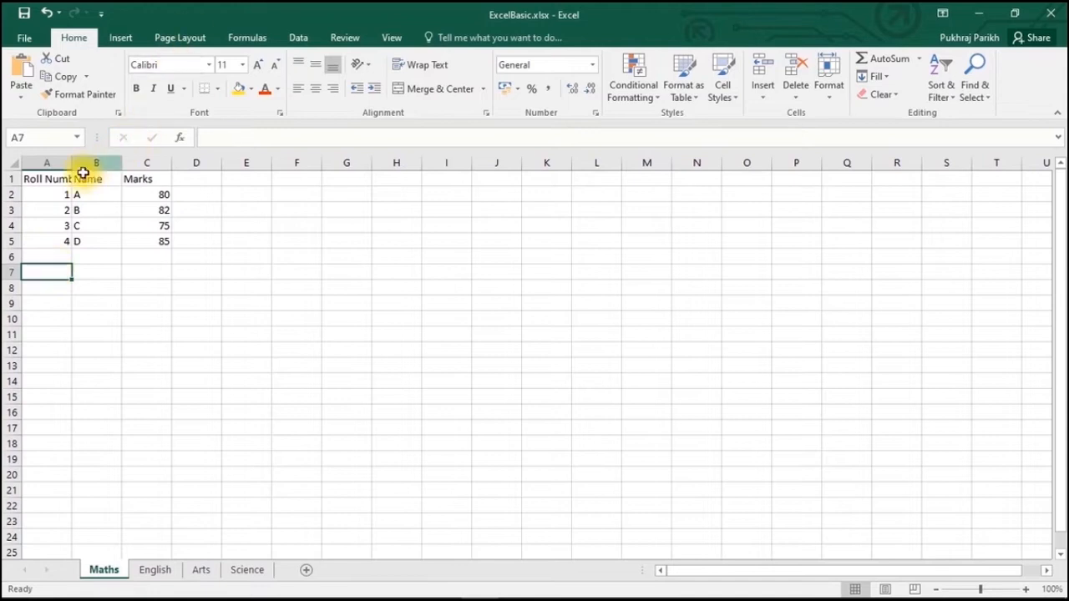
{"action": "left_click", "coordinate": [43, 183]}
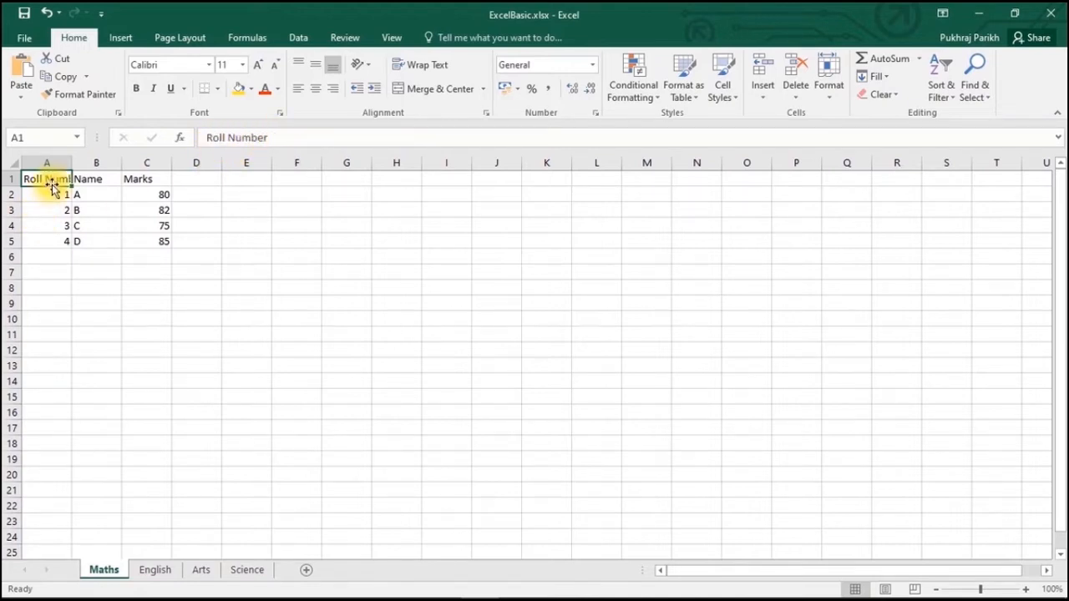
- Widen column A by dragging its border, then AutoFit it to the Roll Number heading
{"action": "left_click", "coordinate": [54, 284]}
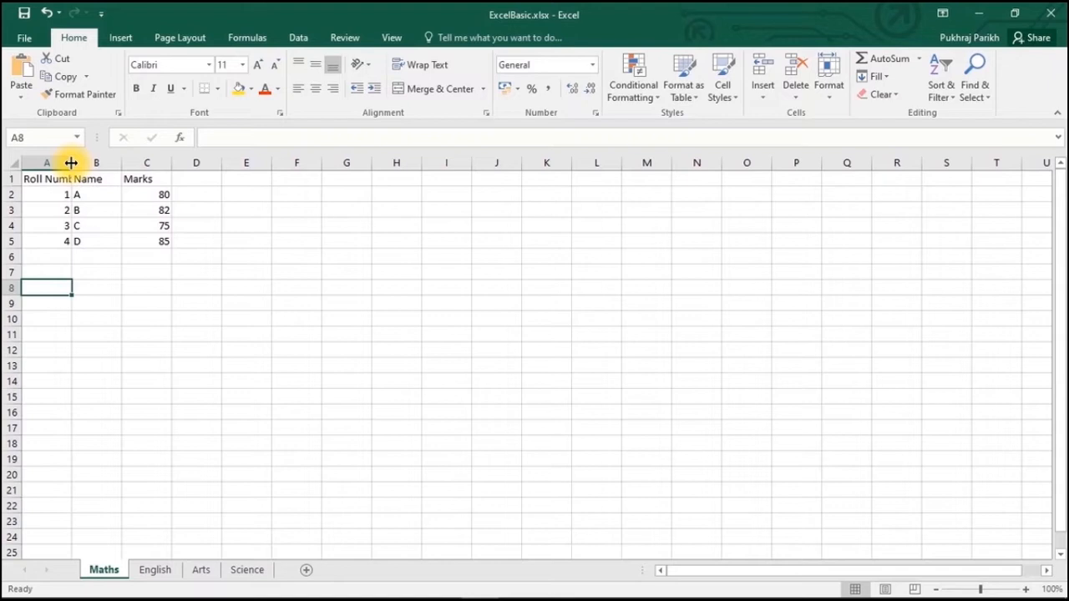
{"action": "left_click_drag", "start_coordinate": [71, 163], "coordinate": [71, 163]}
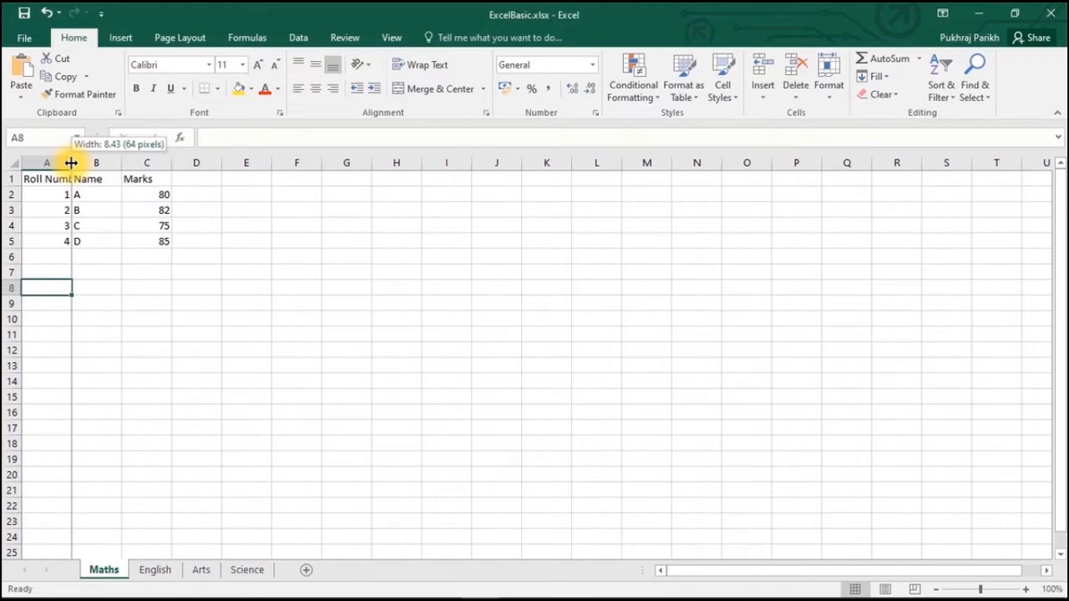
{"action": "left_click_drag", "start_coordinate": [71, 163], "coordinate": [129, 165]}
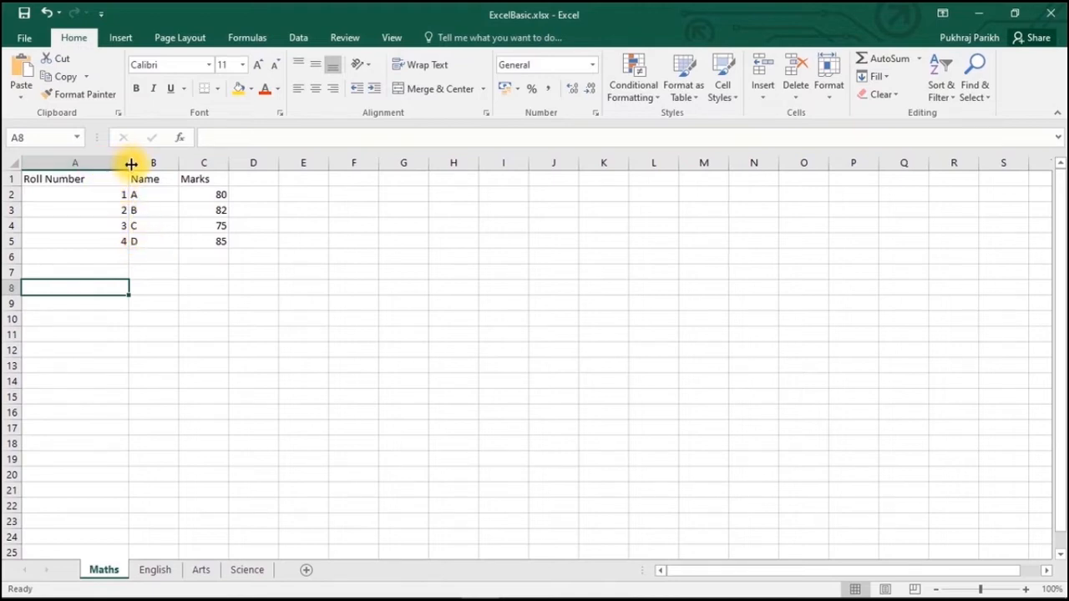
{"action": "left_click", "coordinate": [103, 209]}
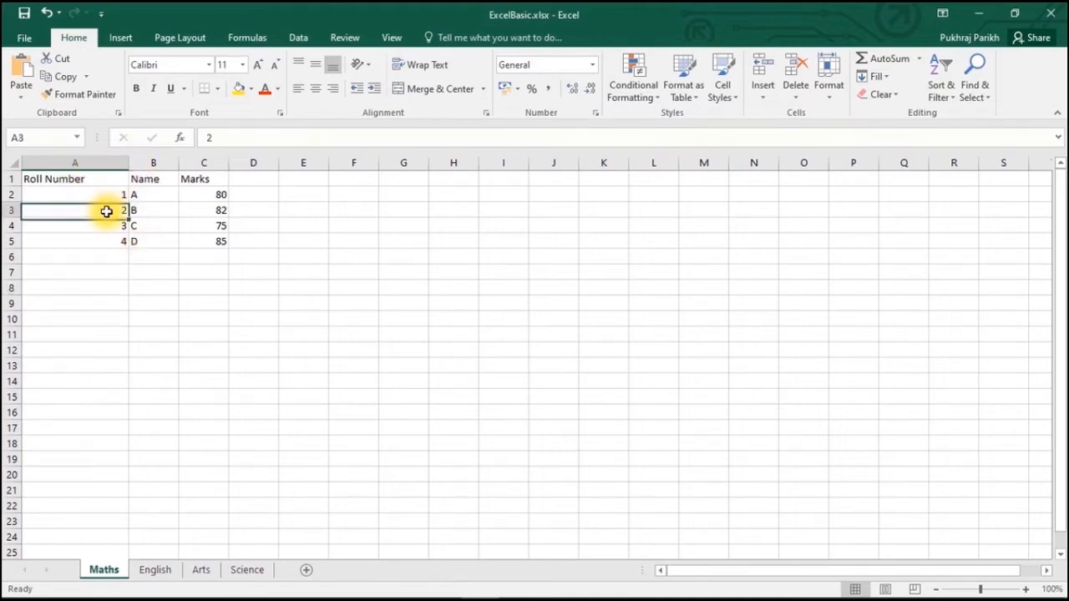
{"action": "left_click", "coordinate": [96, 194]}
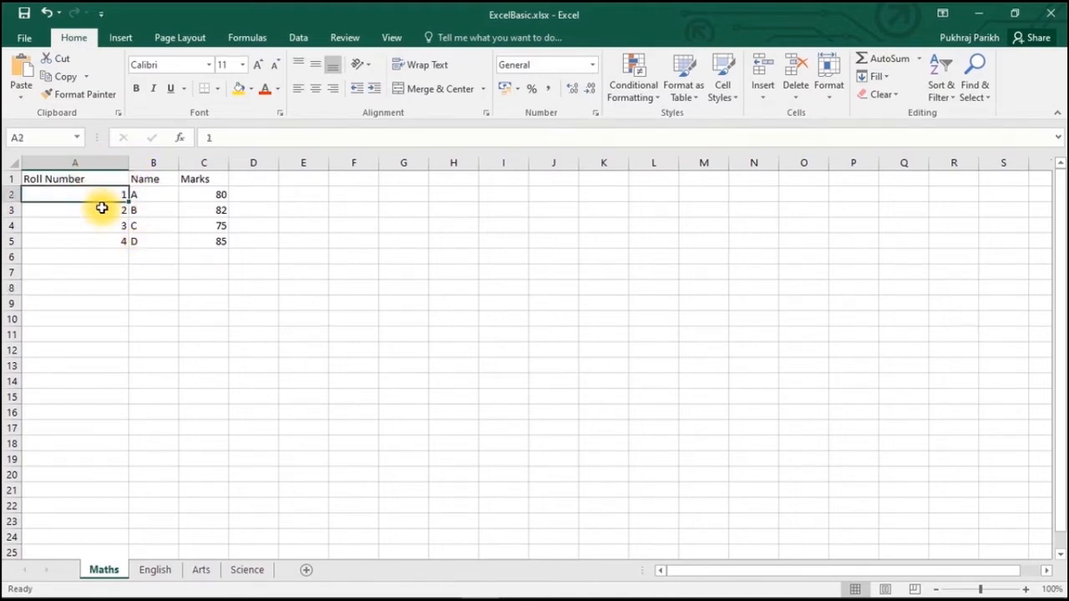
{"action": "left_click", "coordinate": [71, 179]}
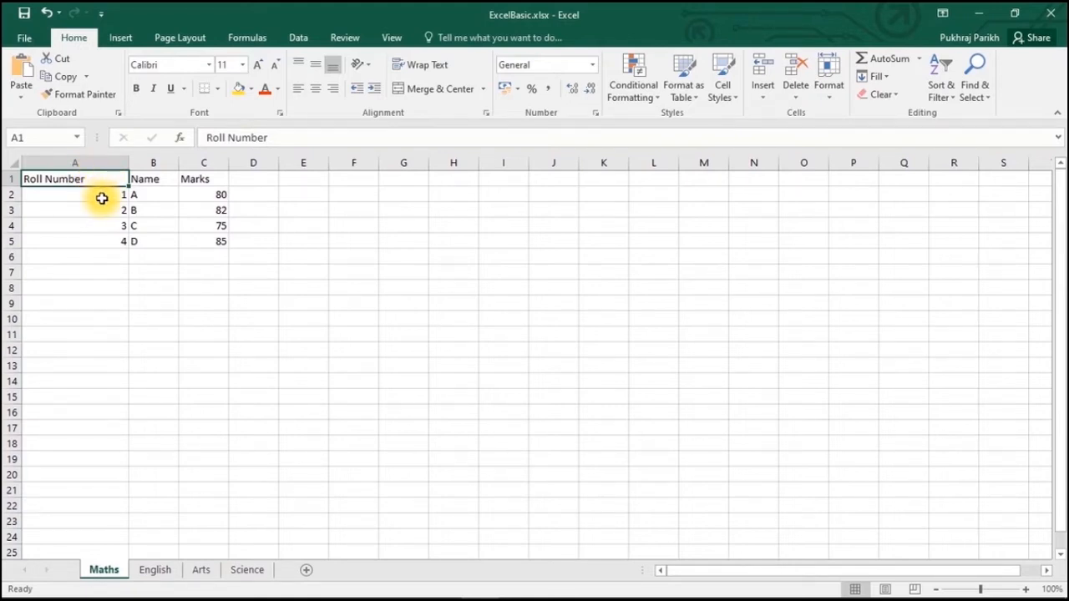
{"action": "double_click", "coordinate": [127, 162]}
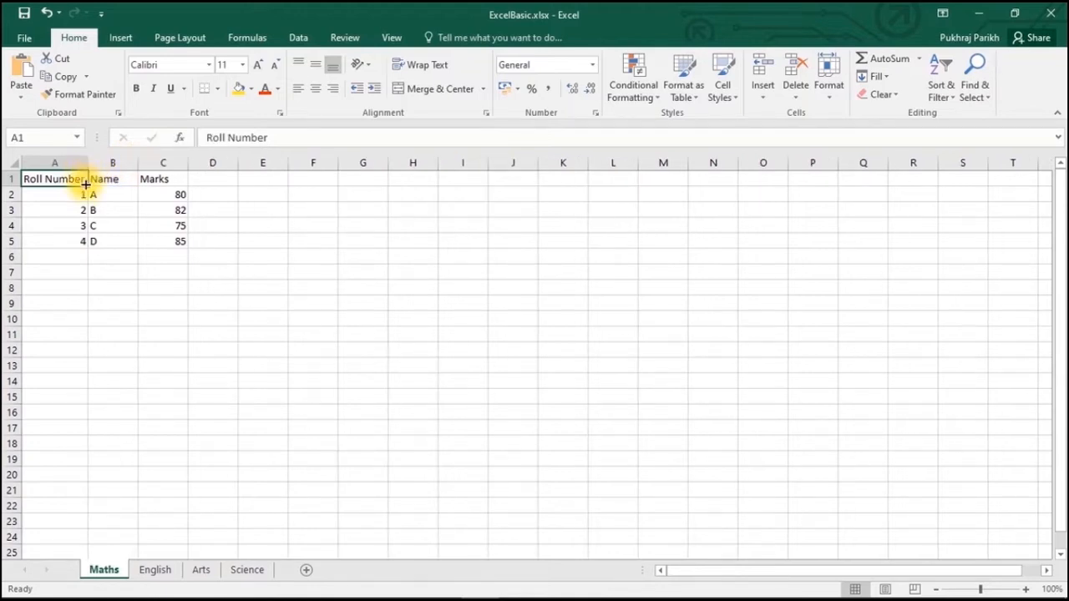
{"action": "left_click", "coordinate": [55, 240]}
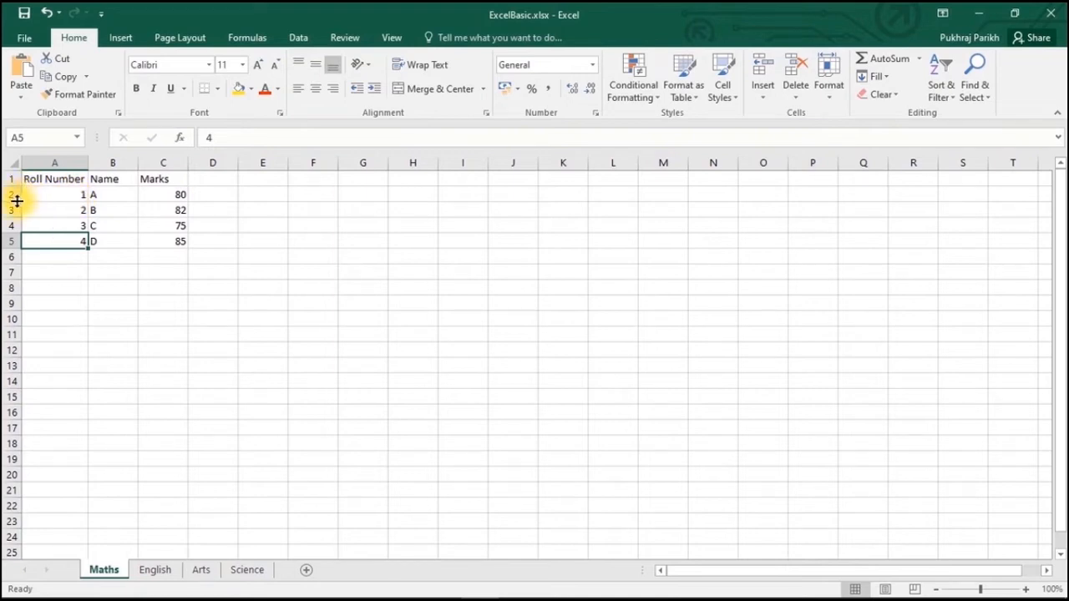
{"action": "mouse_move", "coordinate": [16, 200]}
{"action": "left_mouse_down"}
{"action": "mouse_move", "coordinate": [15, 183]}
{"action": "mouse_move", "coordinate": [16, 206]}
{"action": "left_mouse_up"}
{"action": "left_click", "coordinate": [209, 231]}
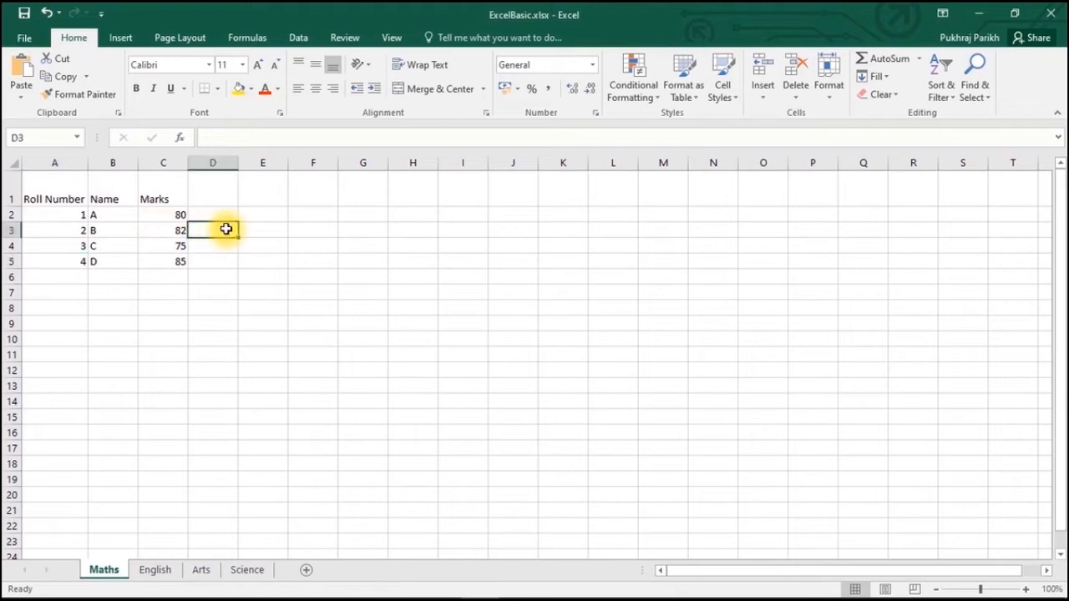
{"action": "double_click", "coordinate": [14, 204]}
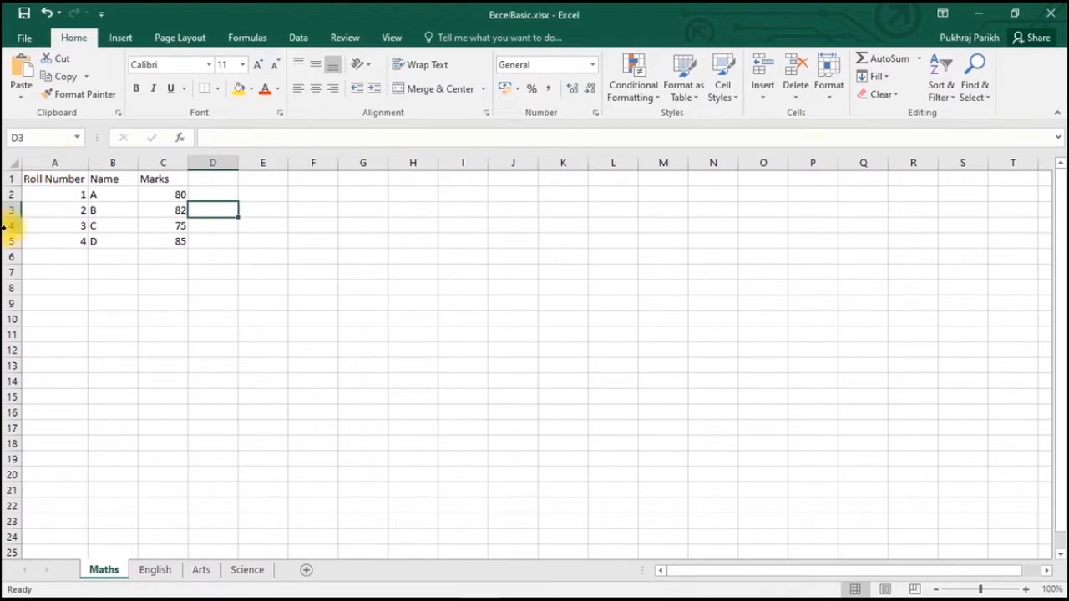
{"action": "left_click", "coordinate": [105, 226]}
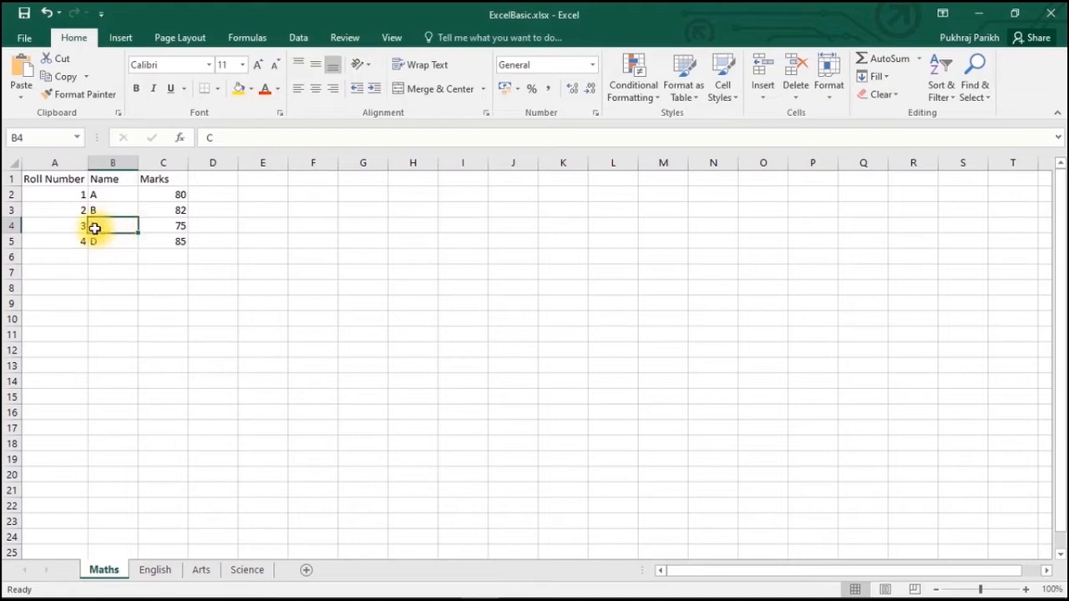
- Clear the contents of row 4, student C's entry
{"action": "left_click", "coordinate": [10, 225]}
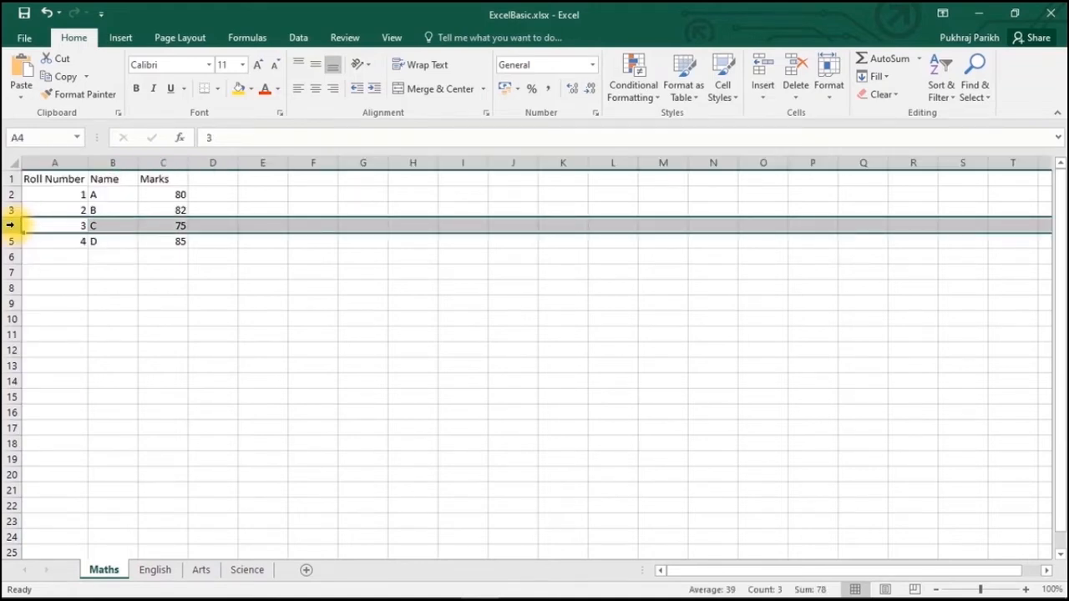
{"action": "right_click", "coordinate": [10, 225]}
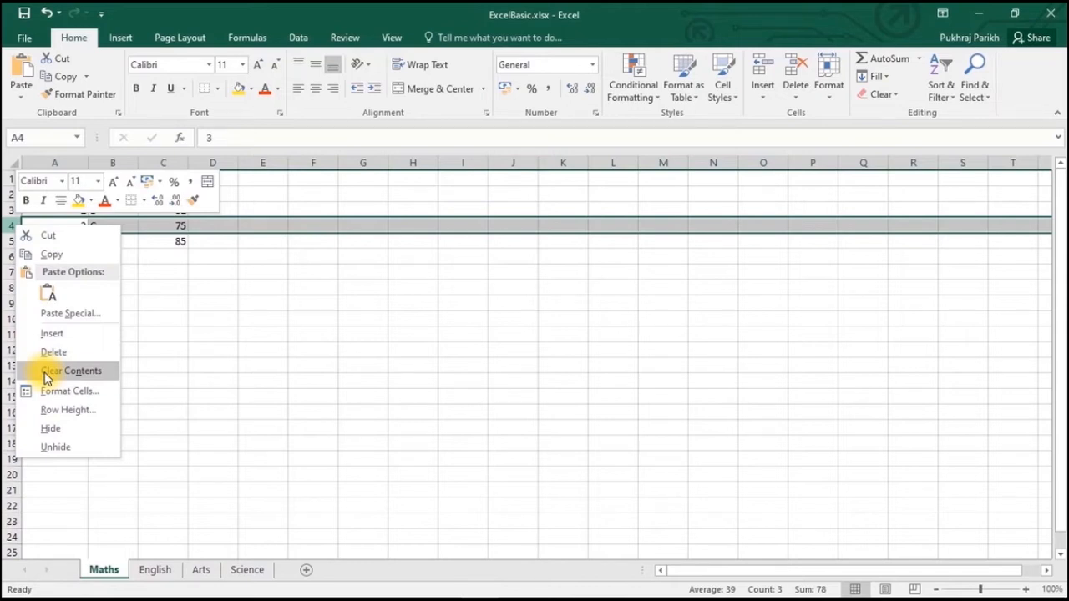
{"action": "left_click", "coordinate": [47, 370]}
{"action": "left_click", "coordinate": [113, 269]}
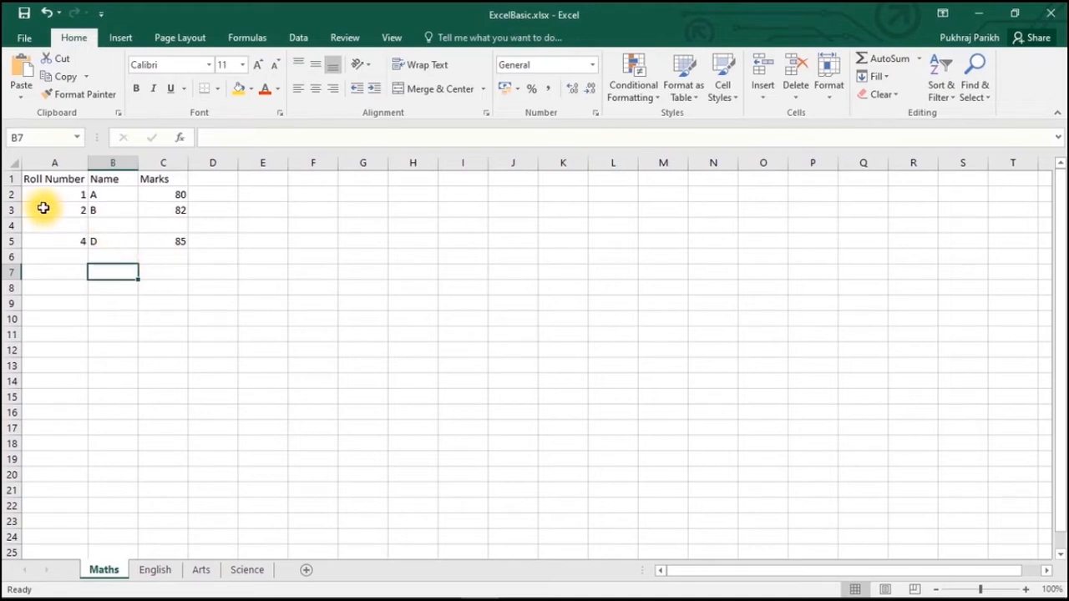
- Delete the emptied row 4 so student D moves up
{"action": "right_click", "coordinate": [11, 226]}
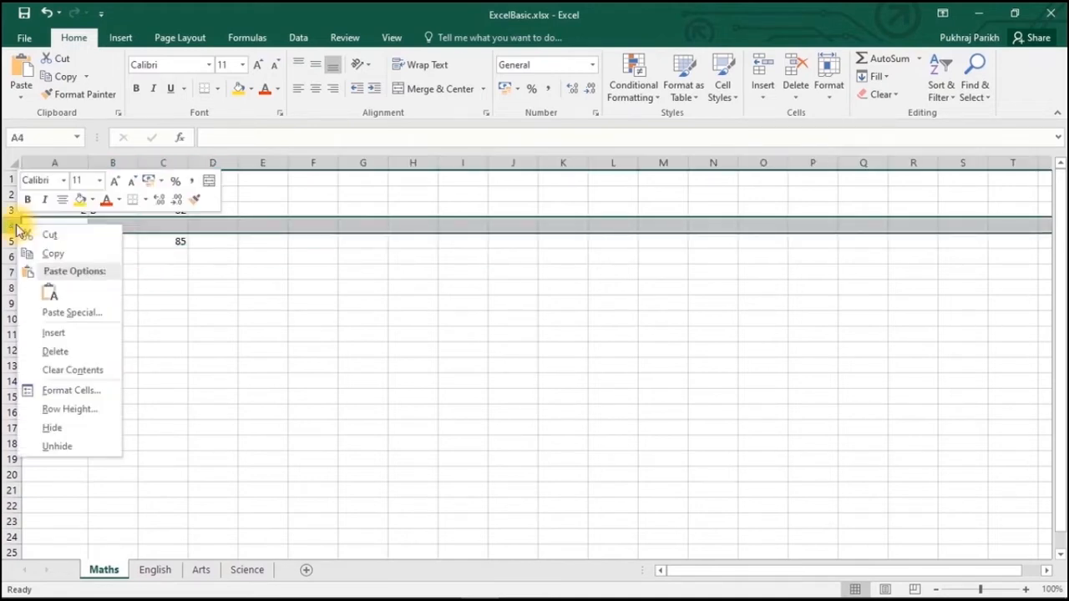
{"action": "left_click", "coordinate": [55, 352]}
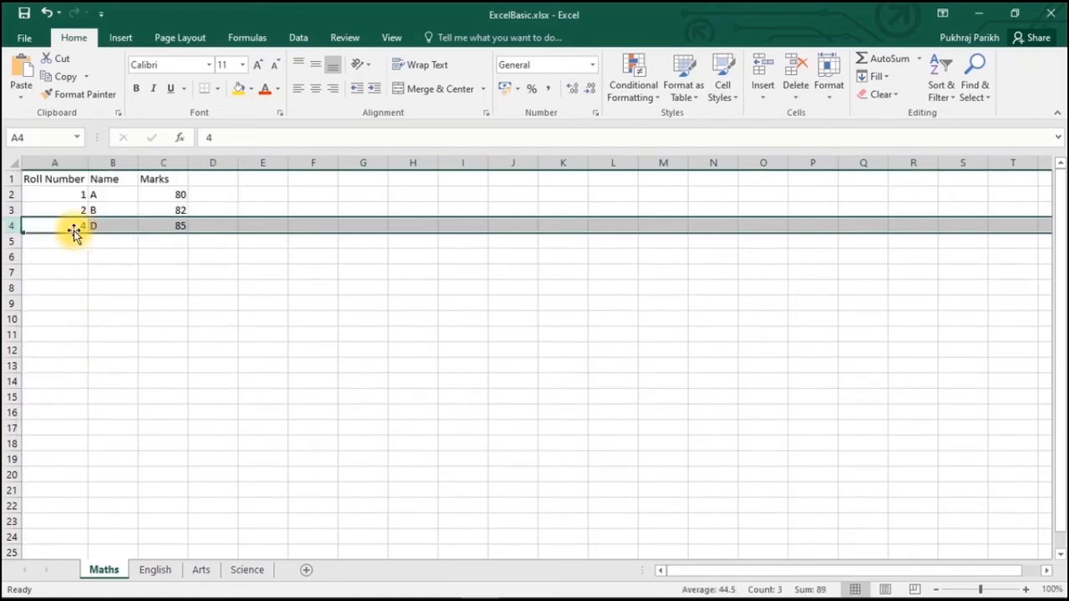
{"action": "left_click", "coordinate": [110, 241]}
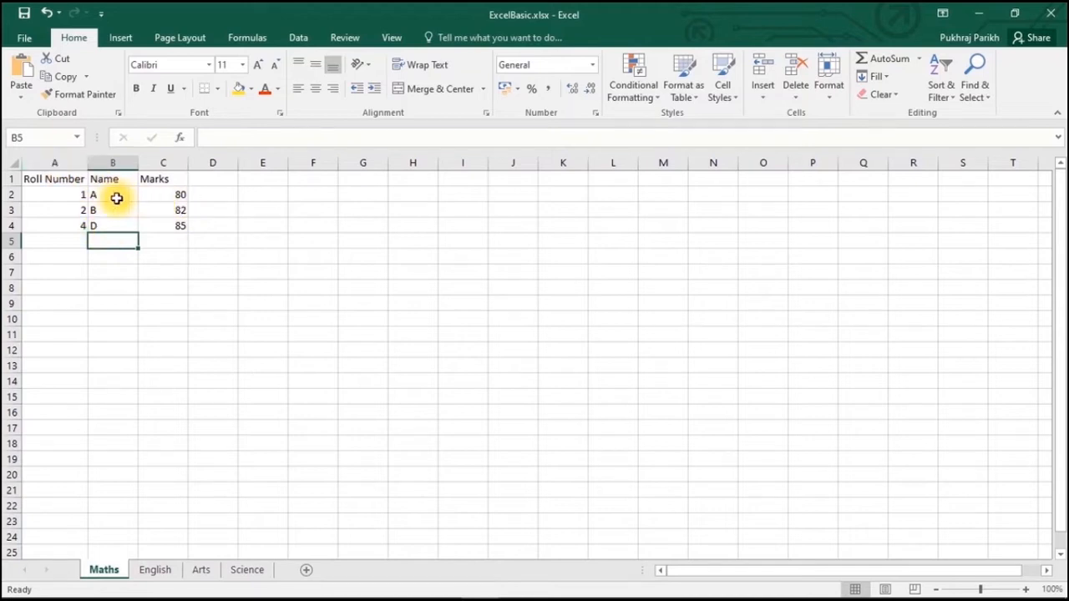
- Delete column A (Roll Number), leaving Name and Marks as the table's columns
{"action": "right_click", "coordinate": [58, 162]}
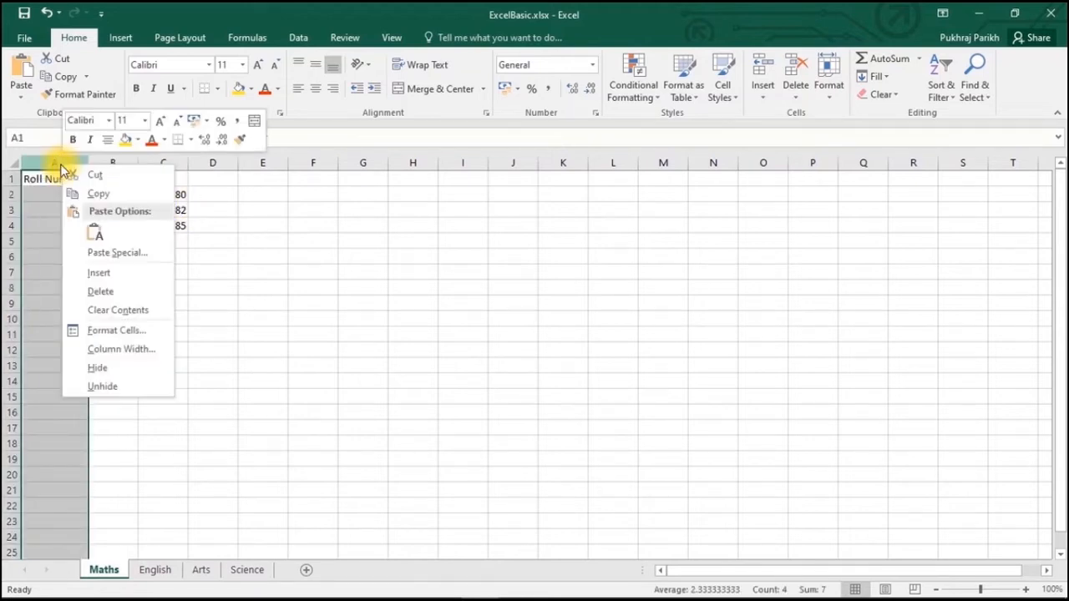
{"action": "left_click", "coordinate": [101, 292]}
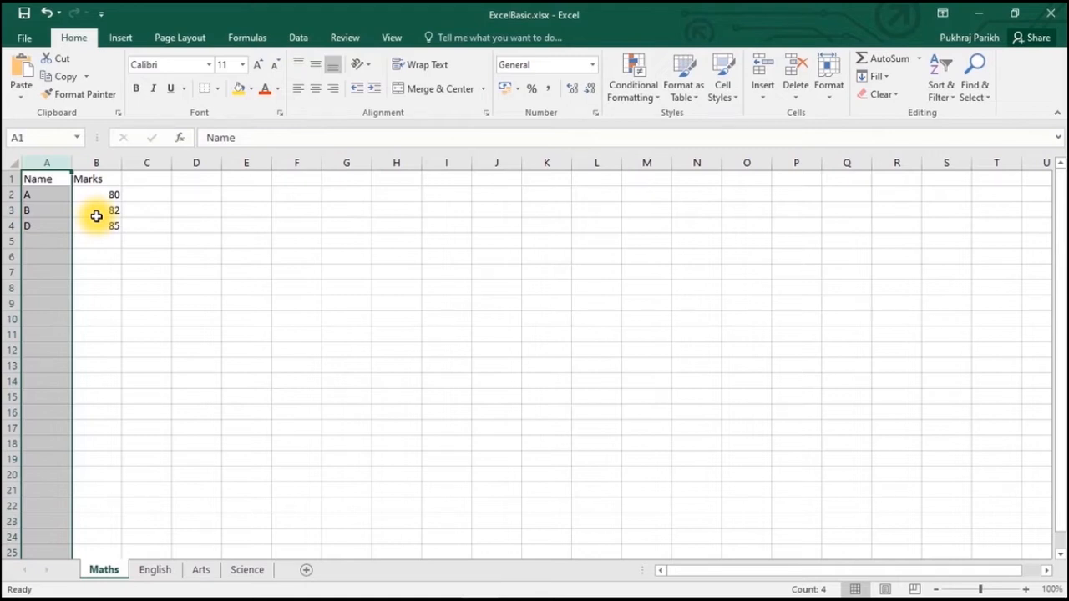
{"action": "left_click", "coordinate": [127, 210]}
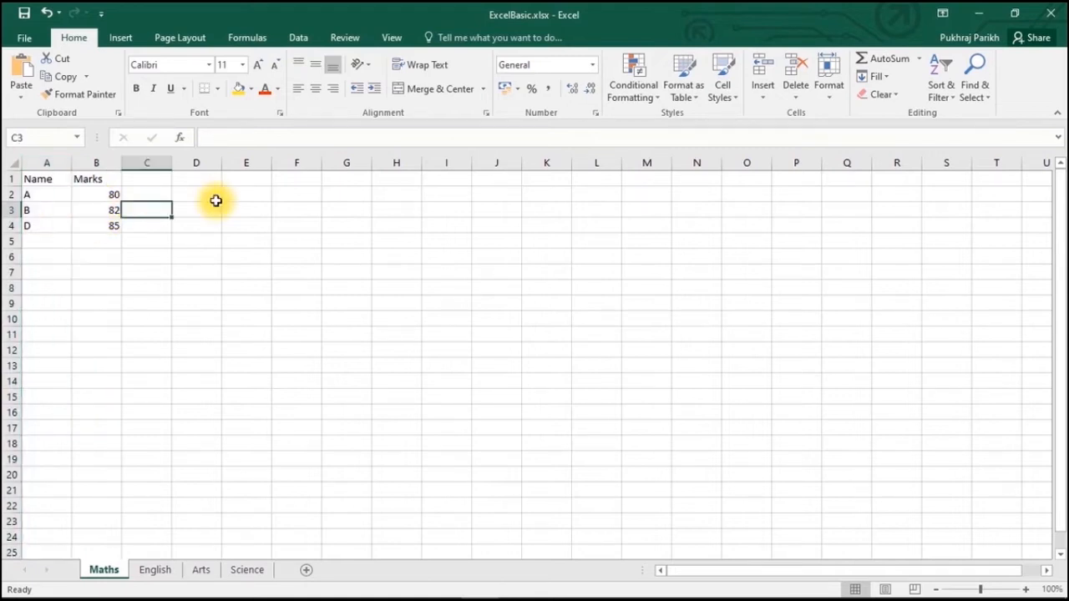
{"action": "left_click", "coordinate": [1028, 589]}
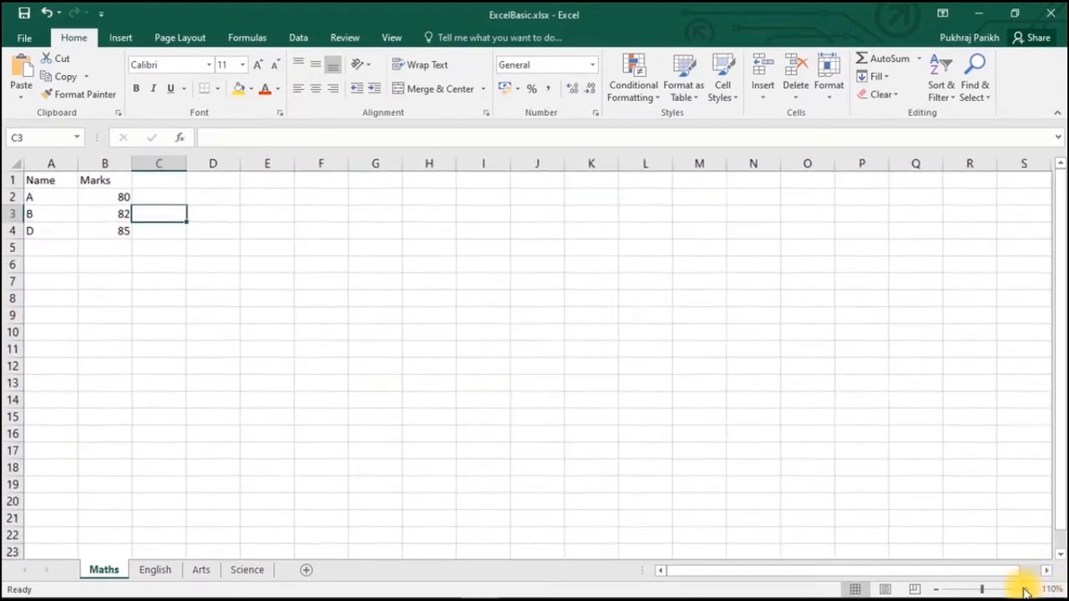
{"action": "left_click", "coordinate": [1027, 590]}
{"action": "left_click", "coordinate": [1028, 589]}
{"action": "left_click", "coordinate": [1028, 589]}
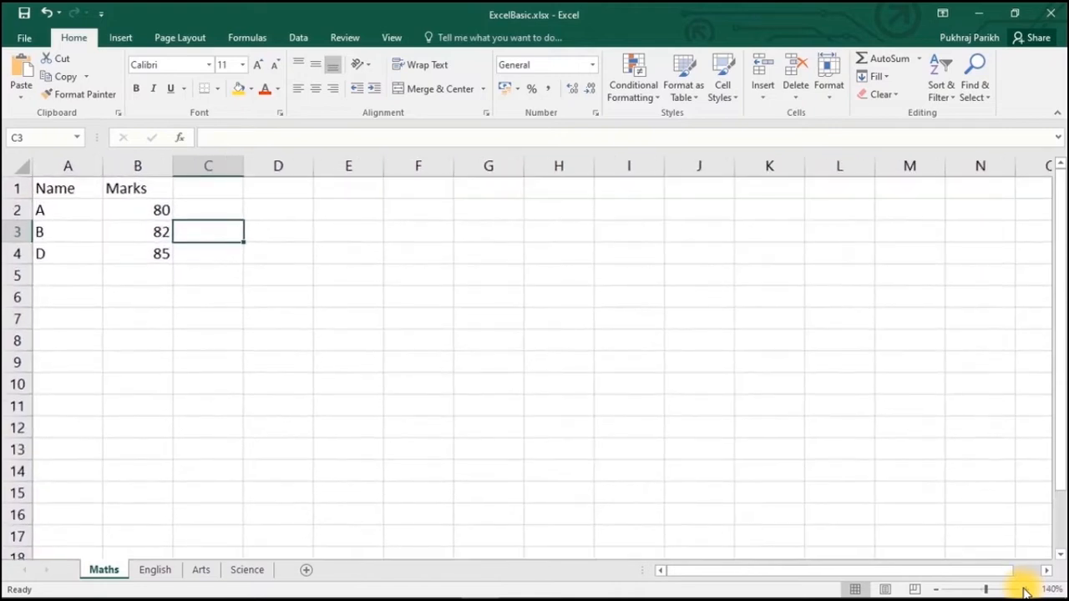
{"action": "left_click", "coordinate": [1028, 589]}
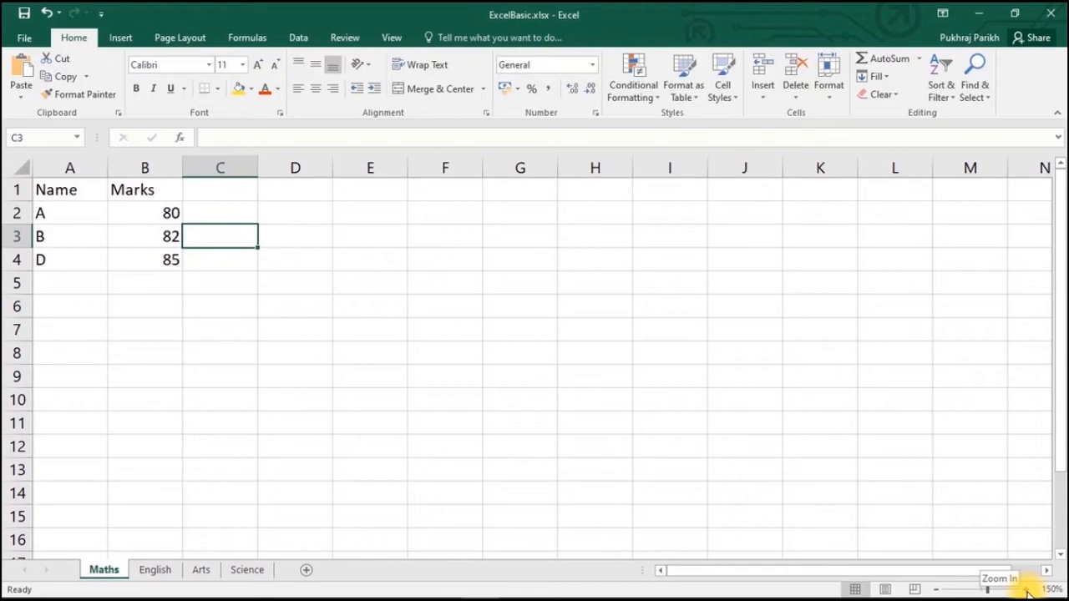
{"action": "left_click", "coordinate": [1028, 590]}
{"action": "left_click", "coordinate": [1028, 590]}
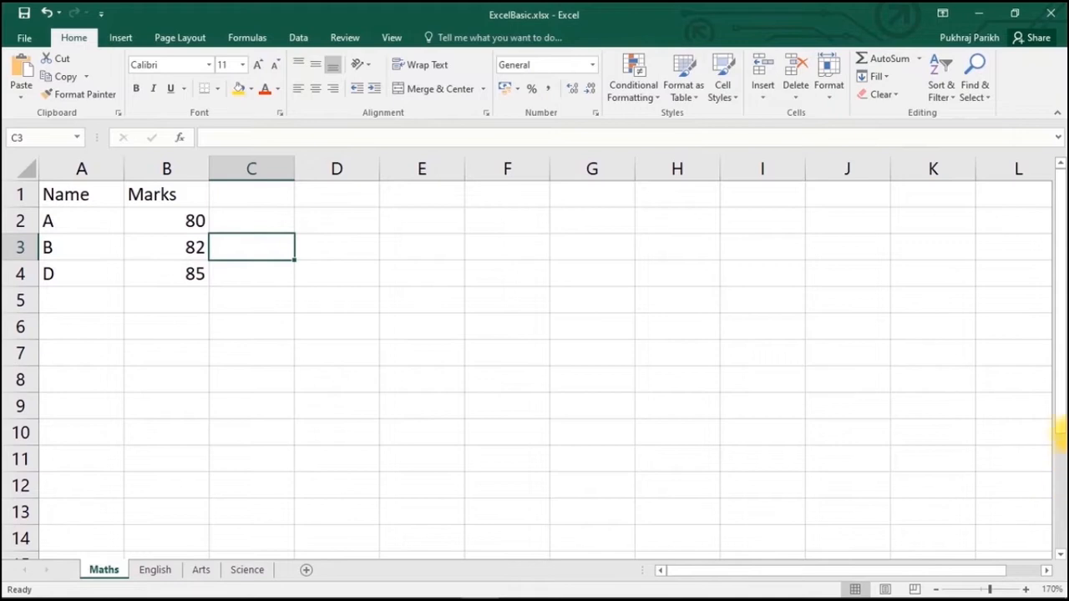
{"action": "left_click_drag", "start_coordinate": [1058, 420], "coordinate": [1057, 389]}
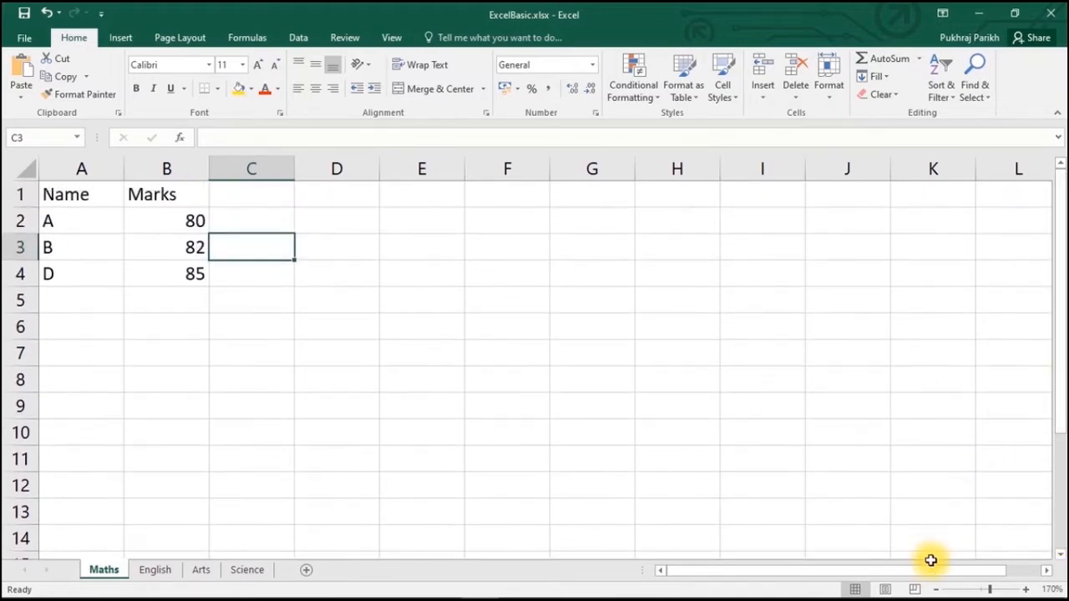
{"action": "mouse_move", "coordinate": [928, 571]}
{"action": "left_mouse_down"}
{"action": "mouse_move", "coordinate": [984, 568]}
{"action": "mouse_move", "coordinate": [938, 563]}
{"action": "left_mouse_up"}
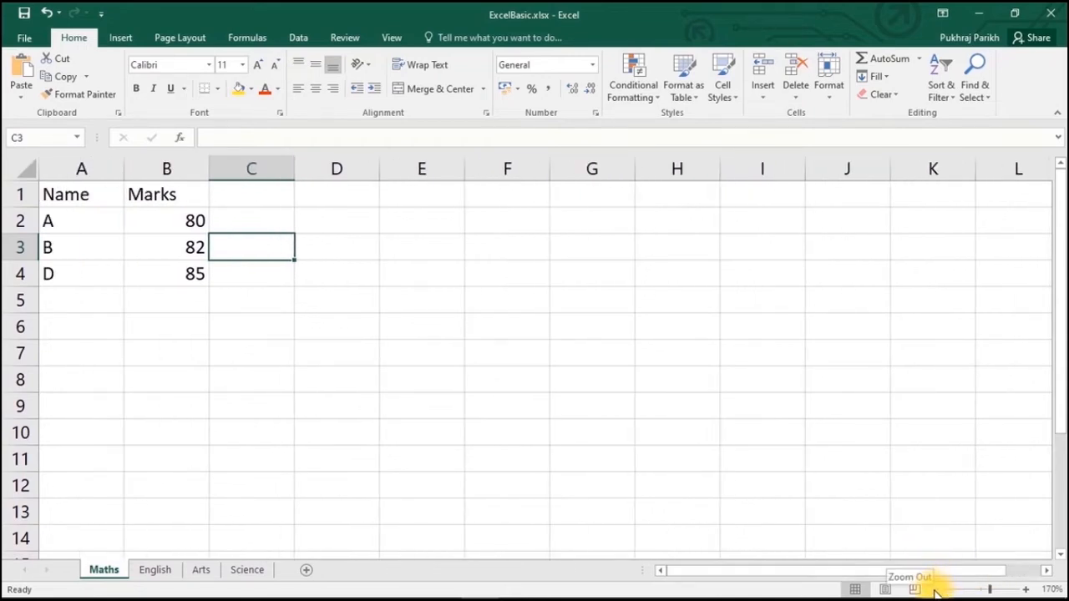
{"action": "left_click", "coordinate": [935, 589]}
{"action": "left_click", "coordinate": [935, 590]}
{"action": "left_click", "coordinate": [936, 590]}
{"action": "left_click", "coordinate": [935, 589]}
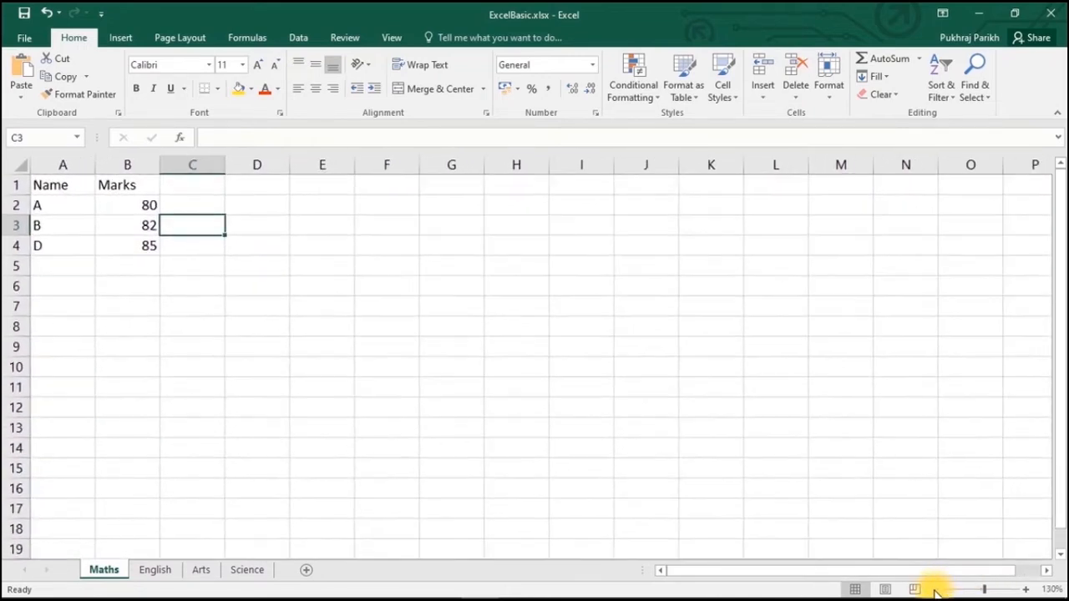
{"action": "left_click", "coordinate": [935, 589]}
{"action": "left_click", "coordinate": [935, 589]}
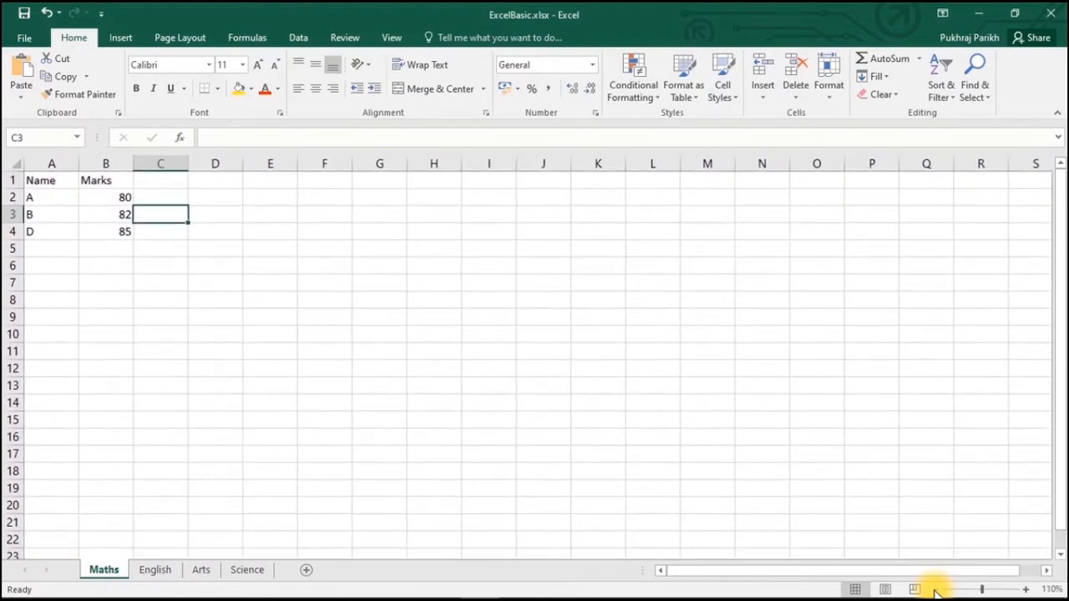
{"action": "left_click", "coordinate": [935, 589]}
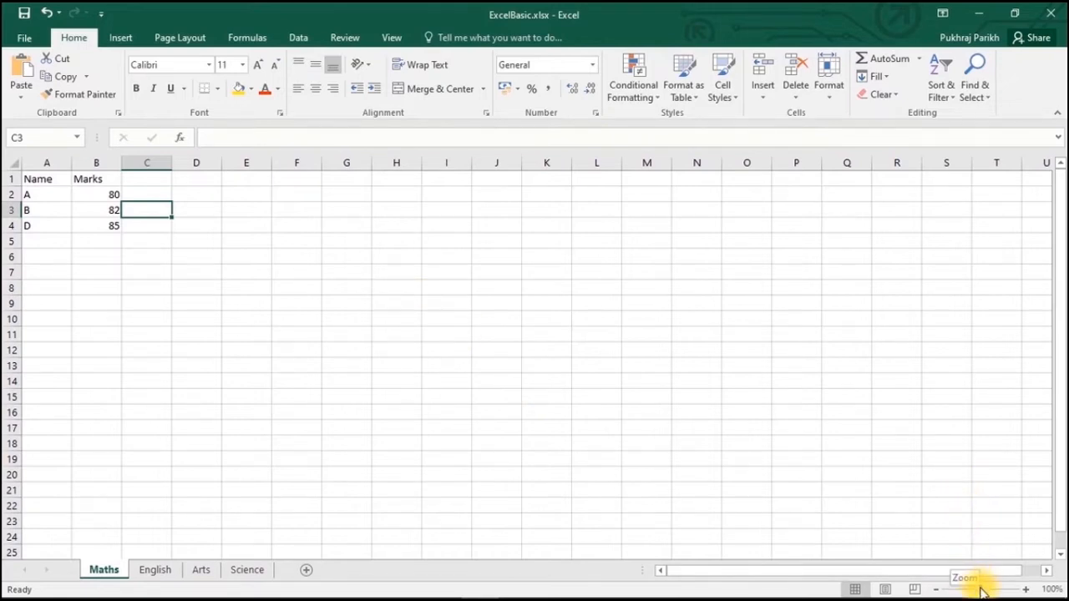
{"action": "mouse_move", "coordinate": [980, 589]}
{"action": "left_mouse_down"}
{"action": "mouse_move", "coordinate": [998, 592]}
{"action": "mouse_move", "coordinate": [960, 590]}
{"action": "mouse_move", "coordinate": [979, 591]}
{"action": "left_mouse_up"}
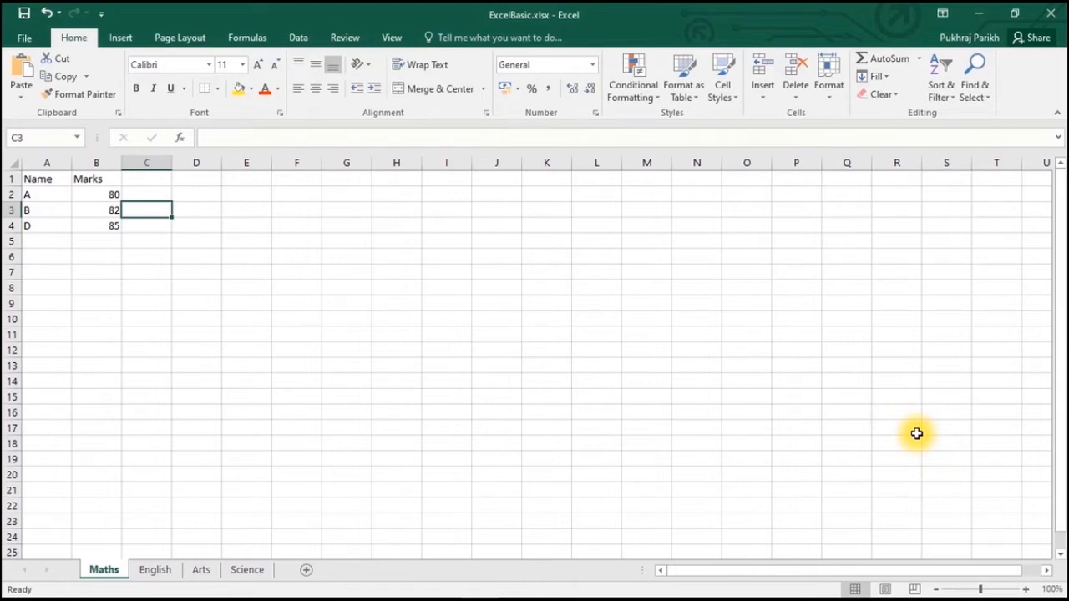
- Insert a column before Marks headed 'Mid-Term Marks' and widen it to fit
{"action": "key", "text": "Up"}
{"action": "key", "text": "Up"}
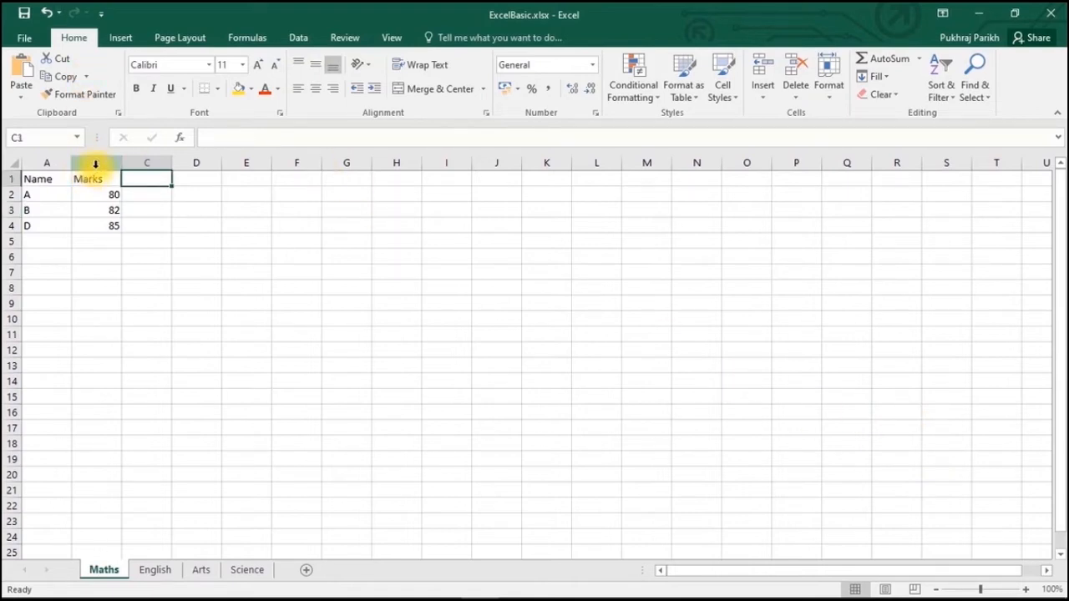
{"action": "left_click", "coordinate": [95, 164]}
{"action": "right_click", "coordinate": [96, 167]}
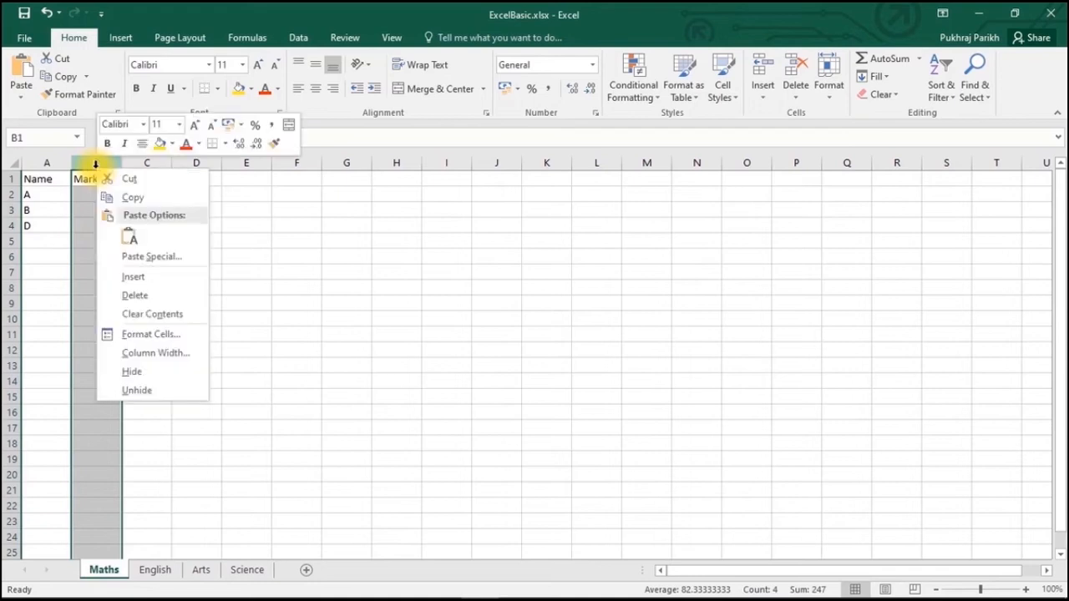
{"action": "left_click", "coordinate": [115, 276]}
{"action": "left_click", "coordinate": [101, 179]}
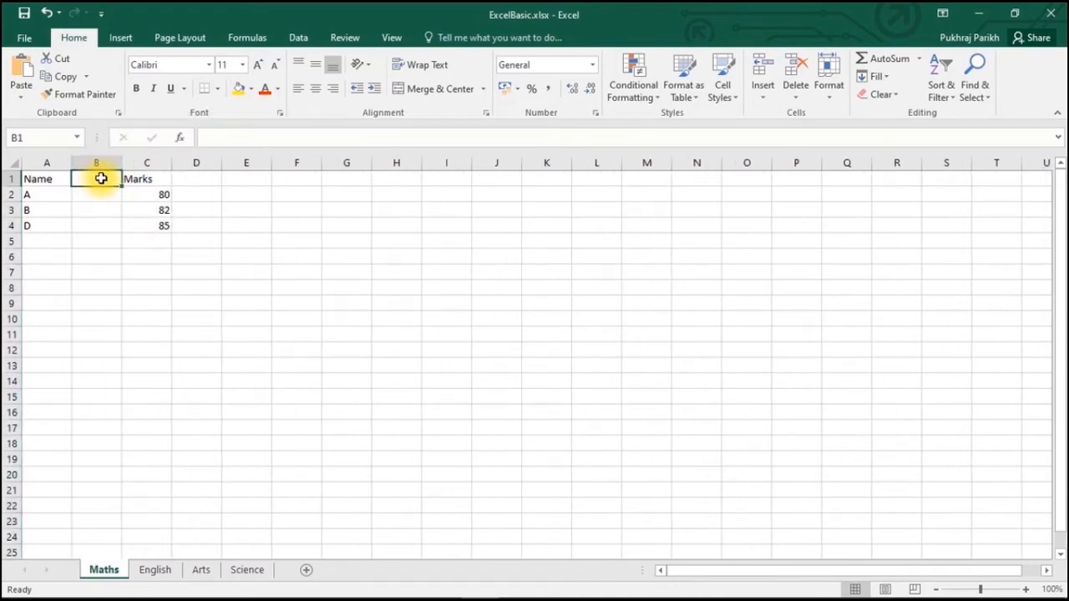
{"action": "type", "text": "M"}
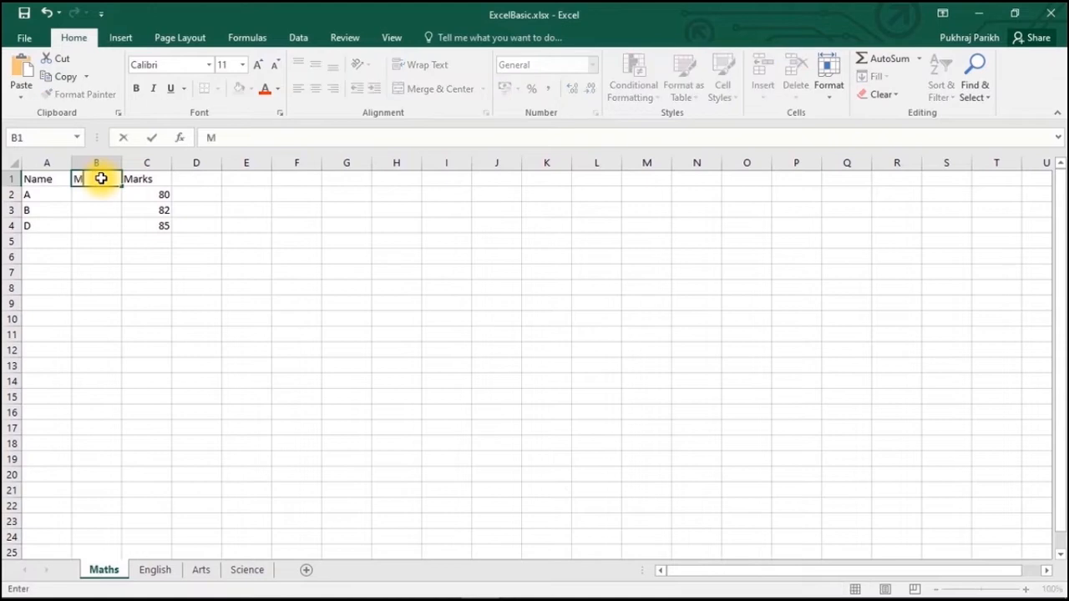
{"action": "type", "text": "id-Term"}
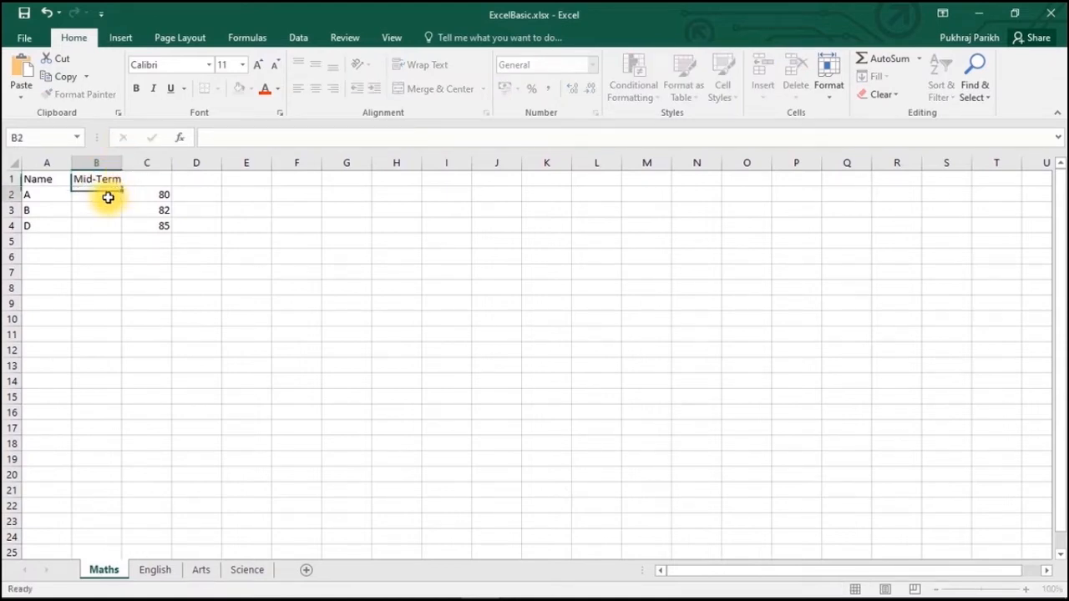
{"action": "type", "text": " Marks"}
{"action": "key", "text": "Return"}
{"action": "left_click_drag", "start_coordinate": [119, 163], "coordinate": [122, 164]}
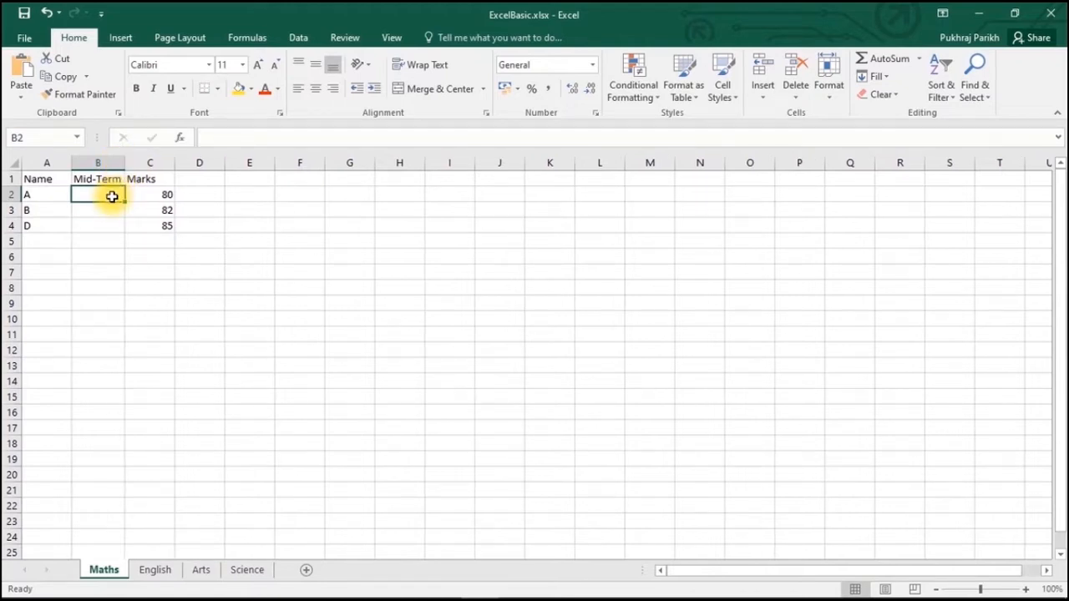
- Enter mid-term marks 42, 45 and 50 for students A, B and D
{"action": "type", "text": "42"}
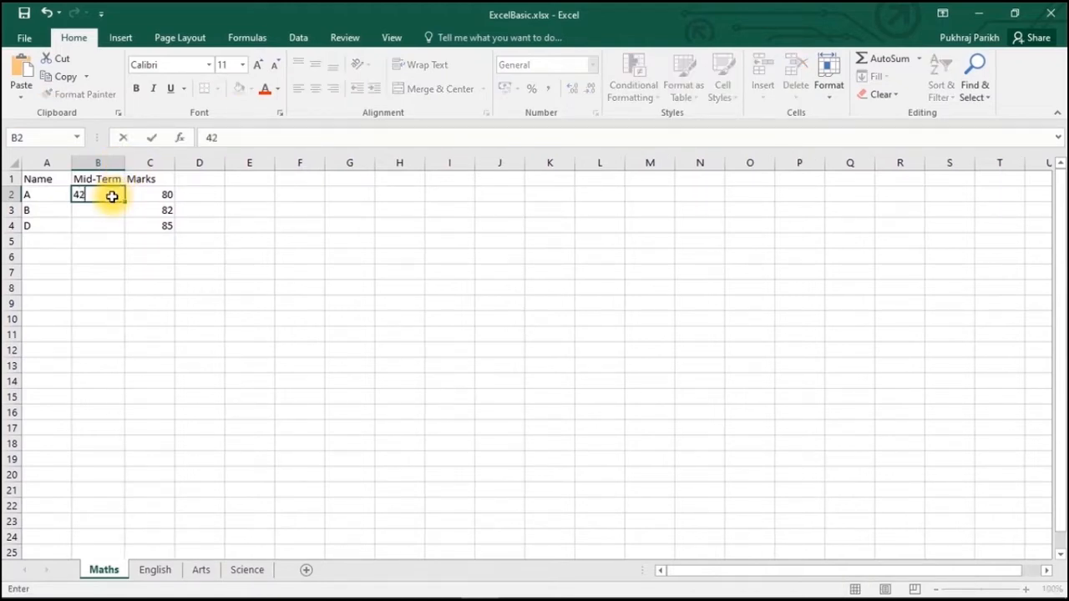
{"action": "key", "text": "Return"}
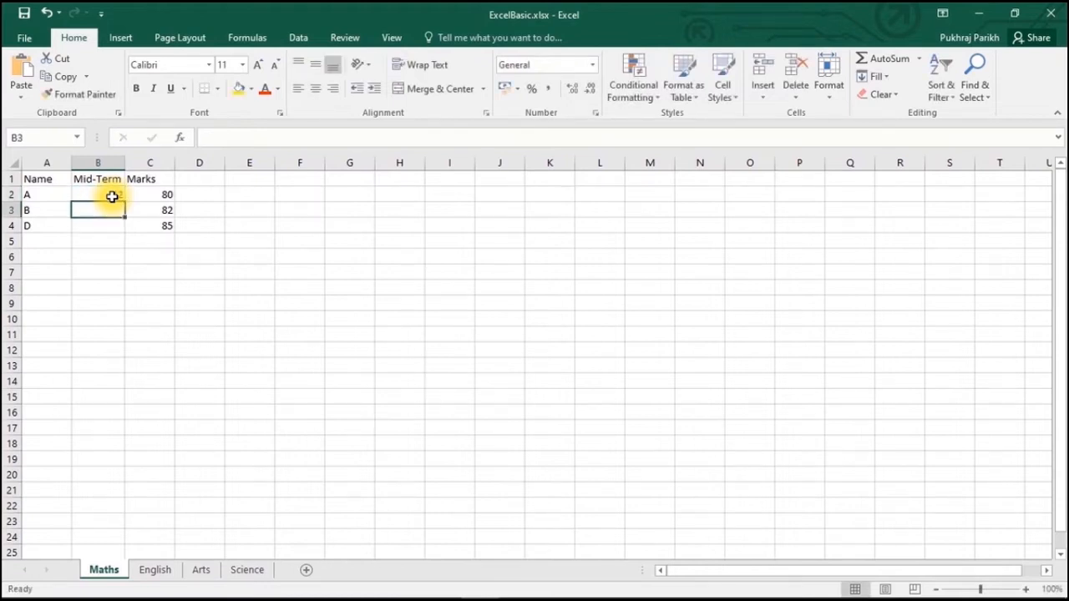
{"action": "type", "text": "45"}
{"action": "key", "text": "Return"}
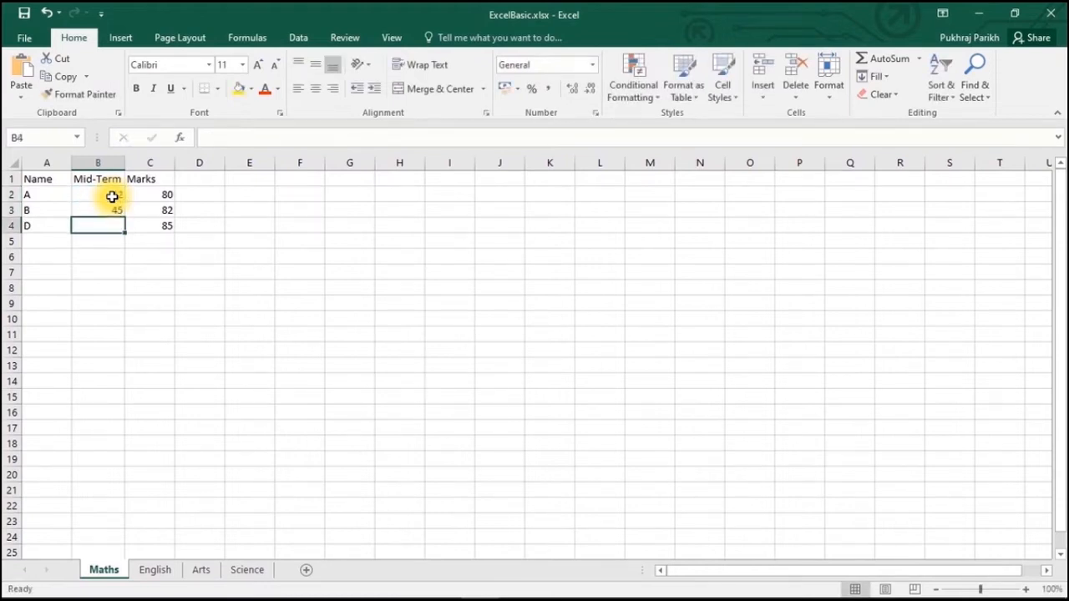
{"action": "type", "text": "50"}
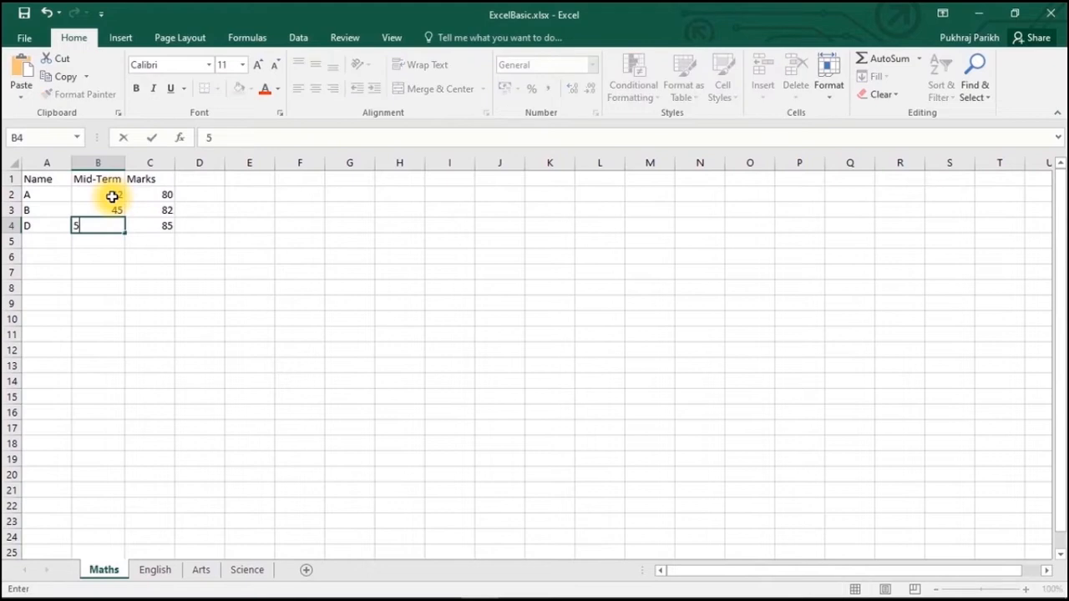
{"action": "left_click", "coordinate": [300, 241]}
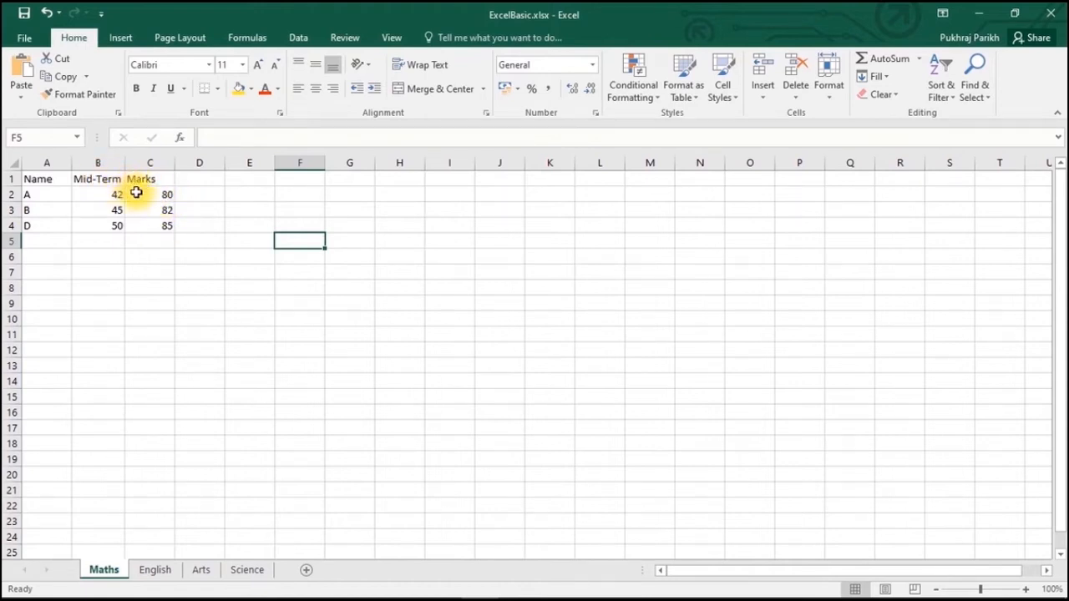
{"action": "left_click", "coordinate": [100, 162]}
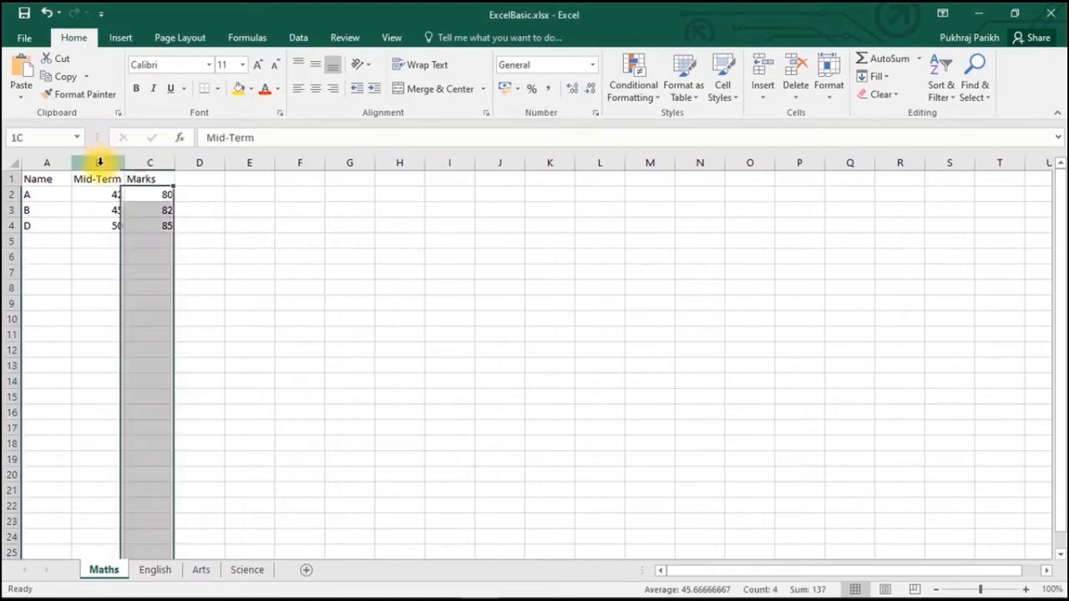
{"action": "right_click", "coordinate": [99, 162]}
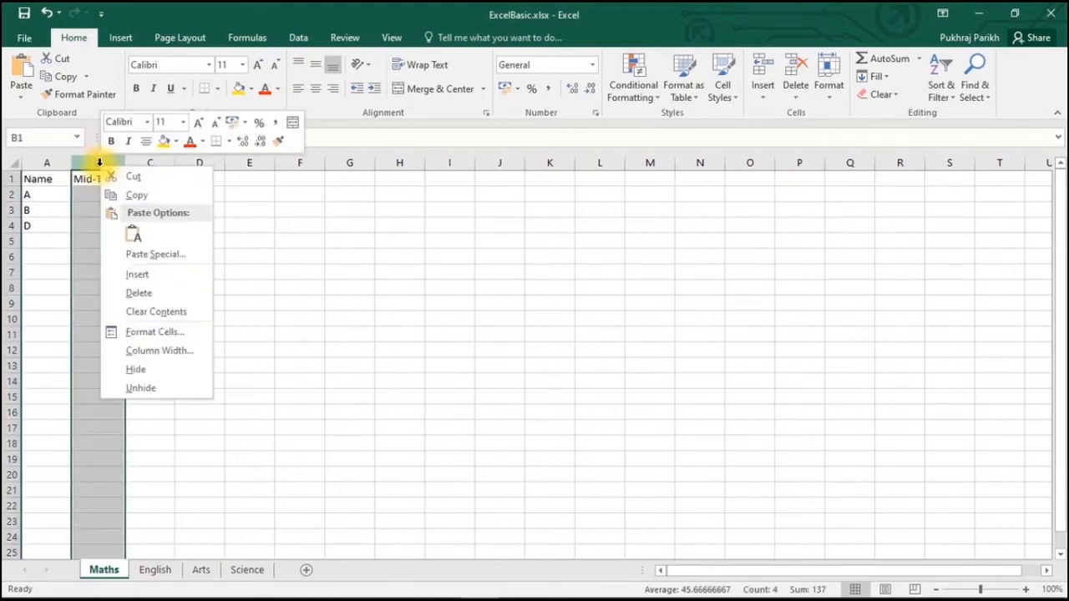
{"action": "left_click", "coordinate": [150, 374]}
{"action": "left_click", "coordinate": [140, 288]}
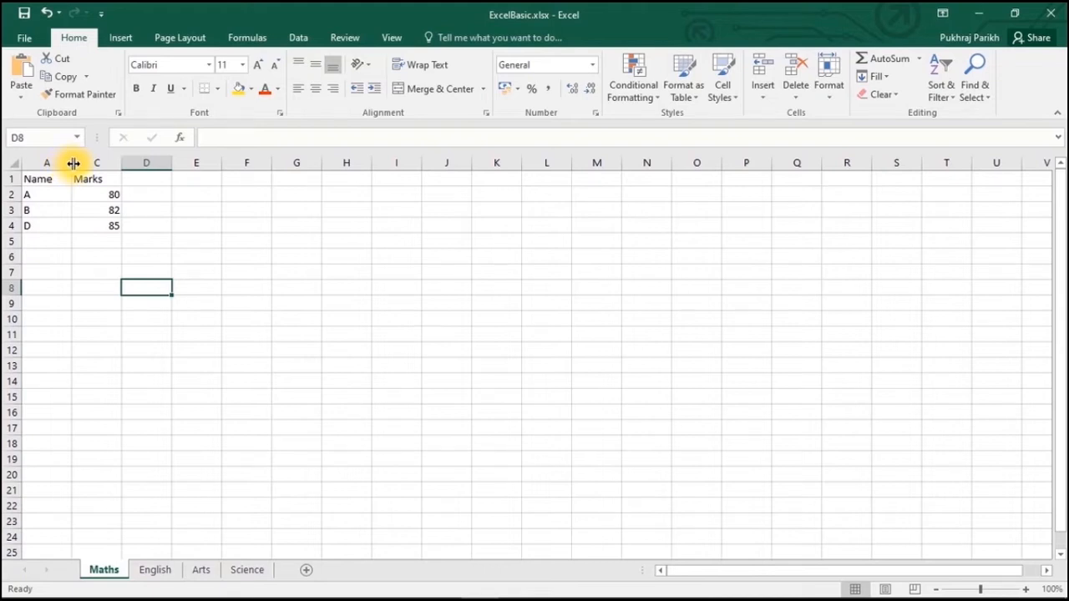
{"action": "double_click", "coordinate": [73, 164]}
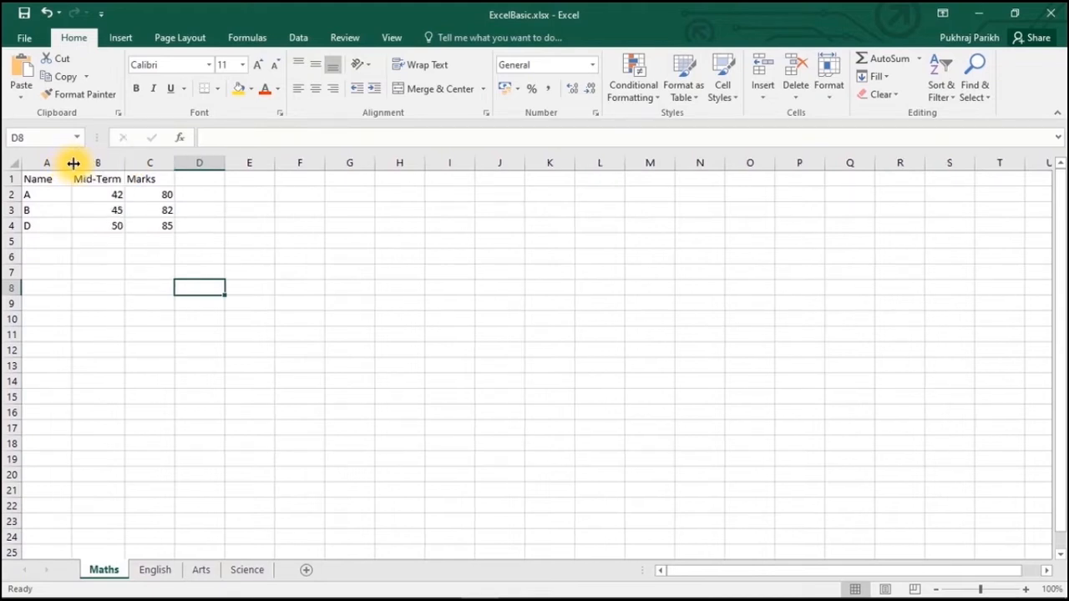
{"action": "left_click", "coordinate": [90, 163]}
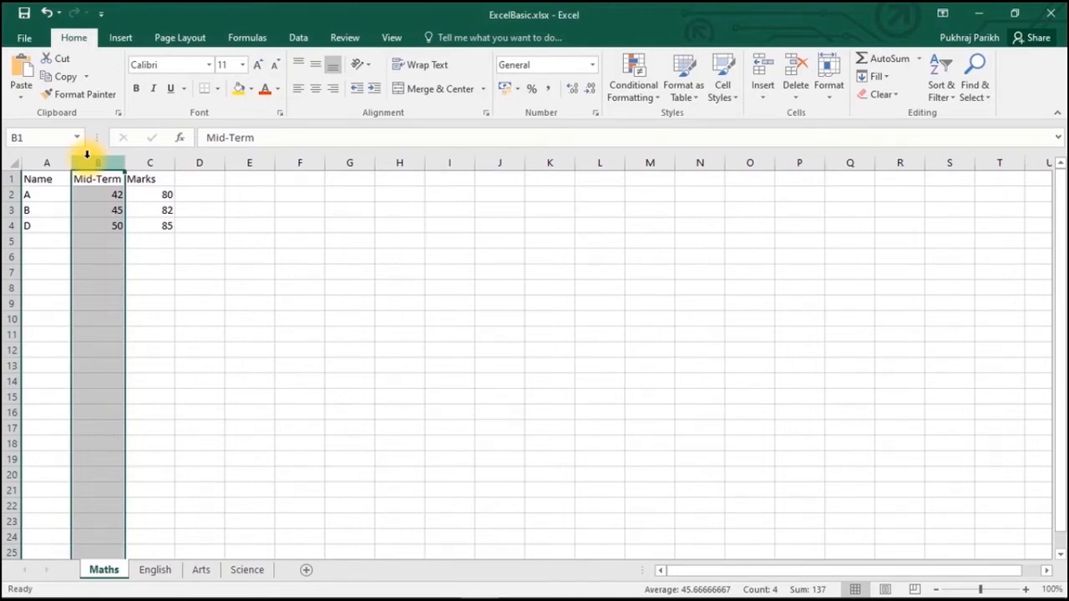
{"action": "left_click", "coordinate": [7, 210]}
{"action": "left_click", "coordinate": [16, 225]}
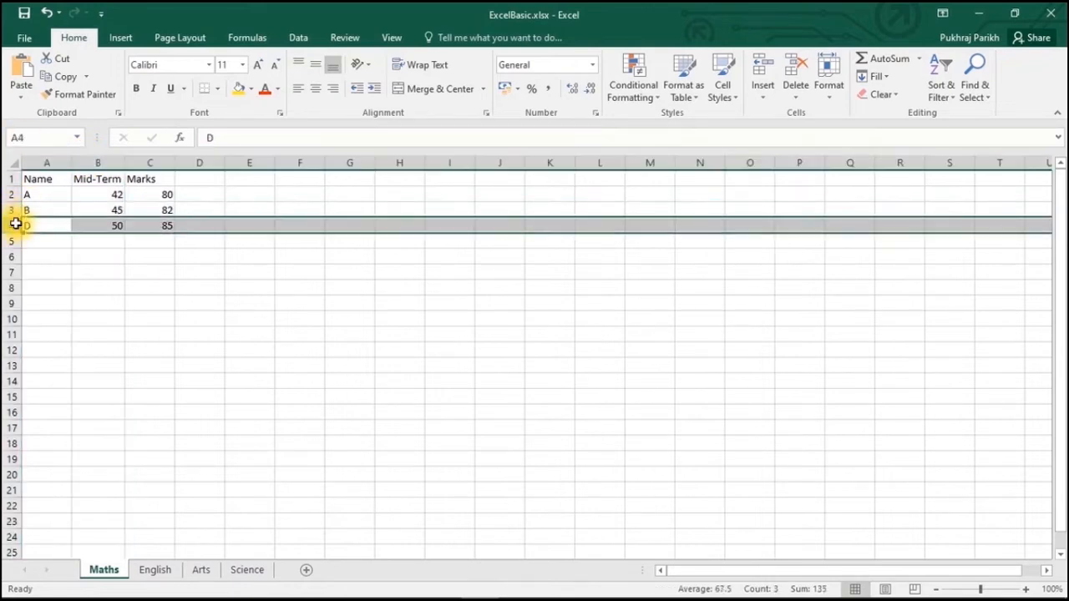
{"action": "right_click", "coordinate": [17, 228]}
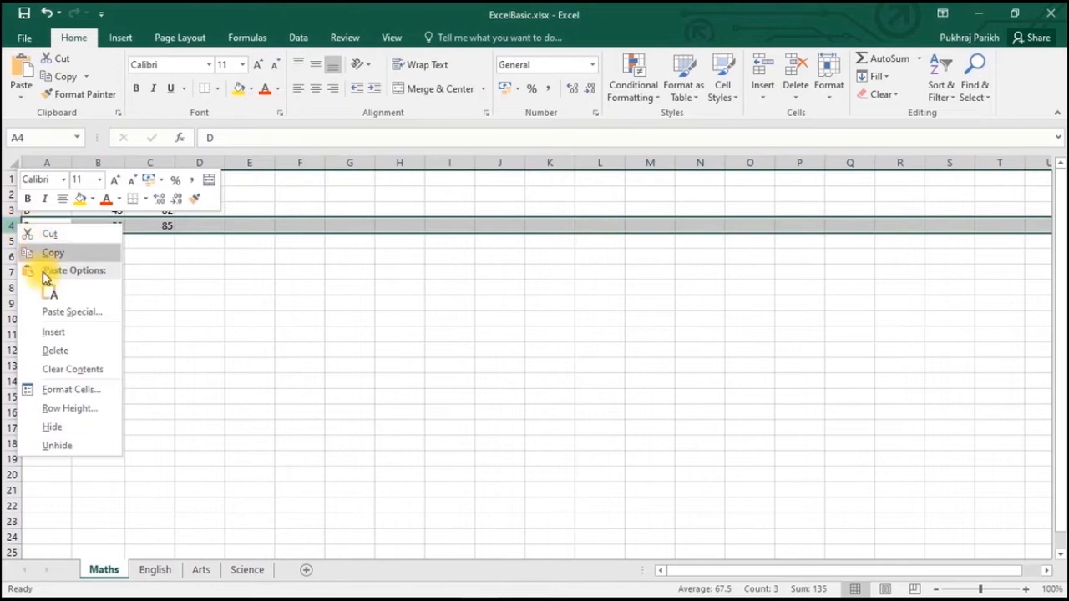
{"action": "left_click", "coordinate": [52, 430]}
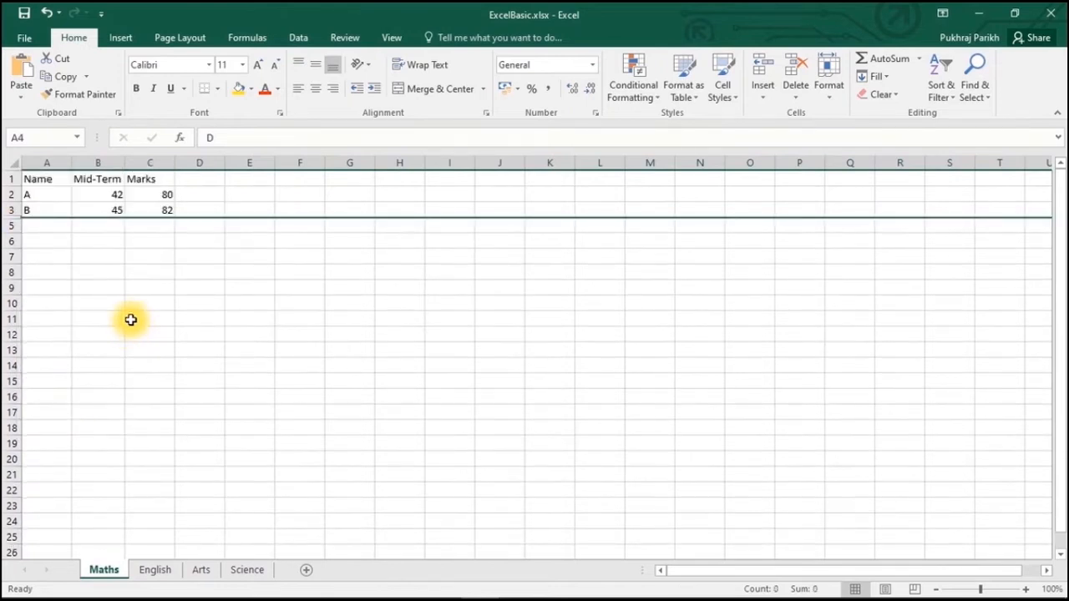
{"action": "left_click", "coordinate": [128, 317]}
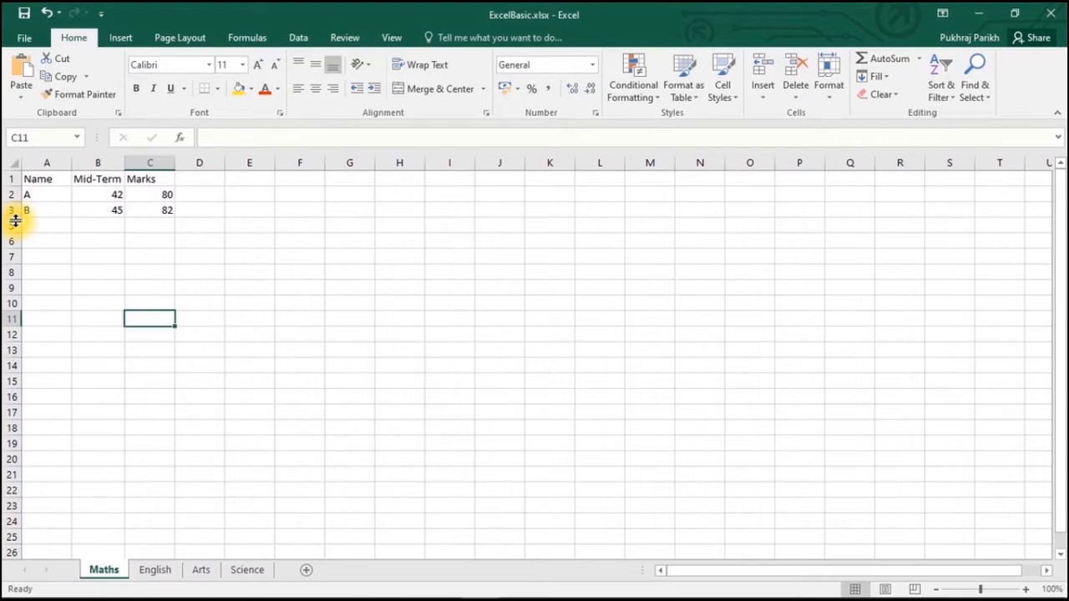
{"action": "double_click", "coordinate": [15, 219]}
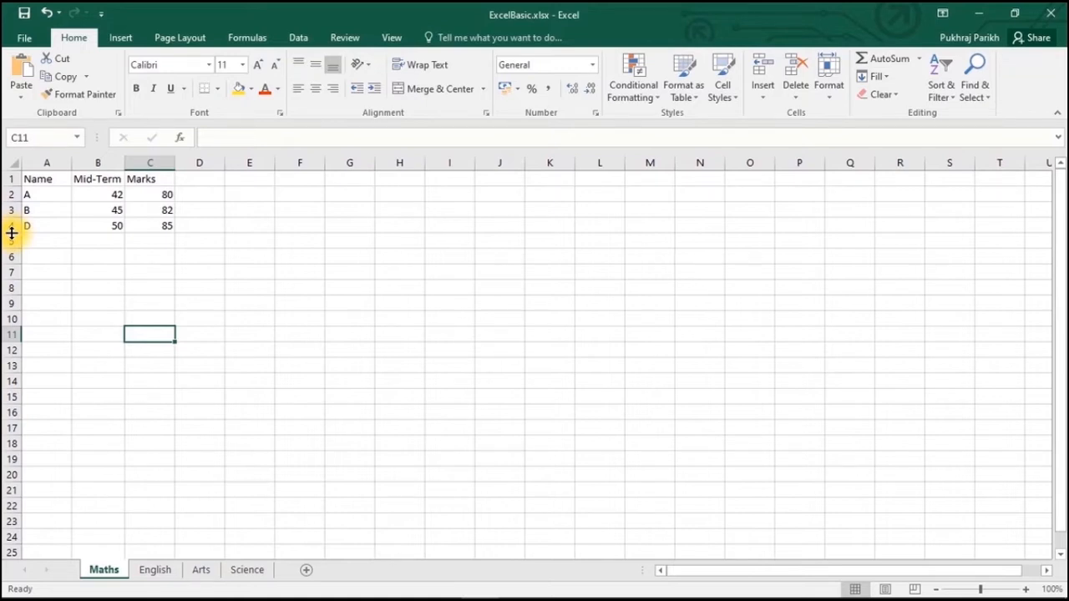
- Hide the Arts sheet from its tab's shortcut menu
{"action": "right_click", "coordinate": [199, 571]}
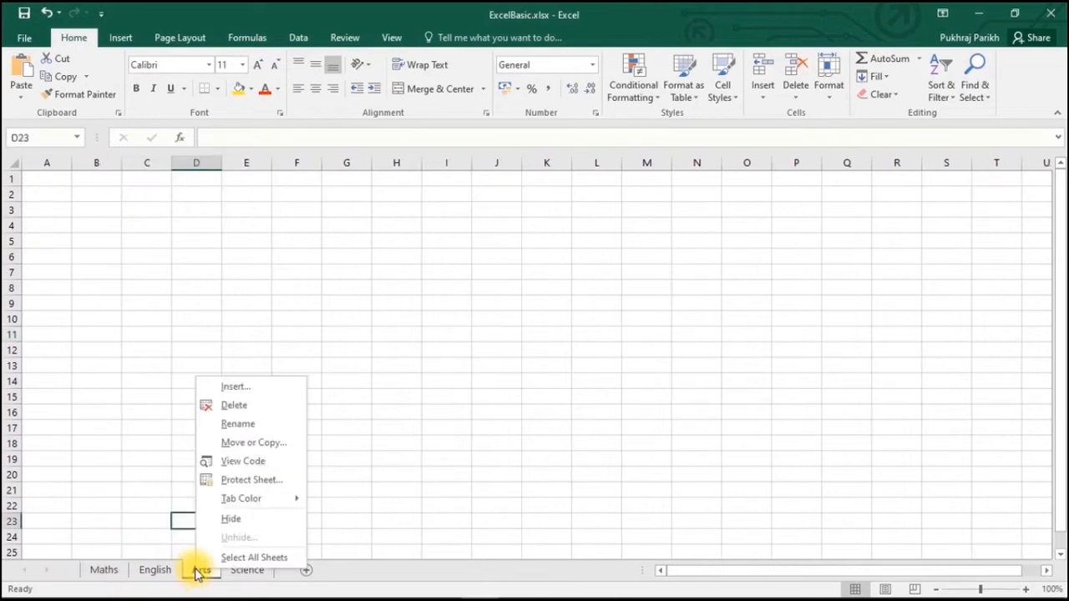
{"action": "left_click", "coordinate": [231, 518]}
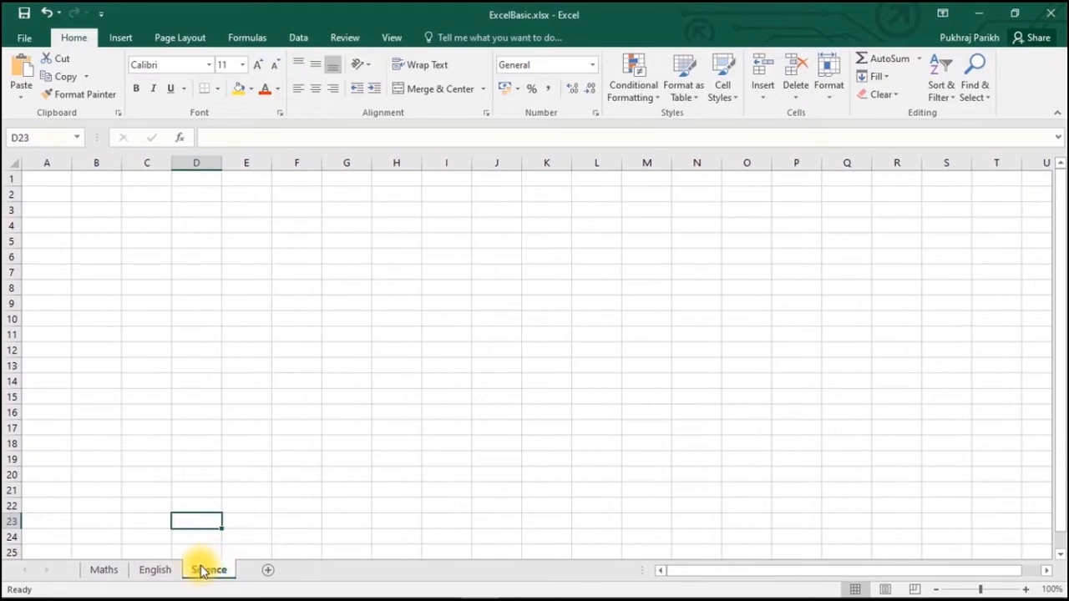
{"action": "right_click", "coordinate": [204, 573]}
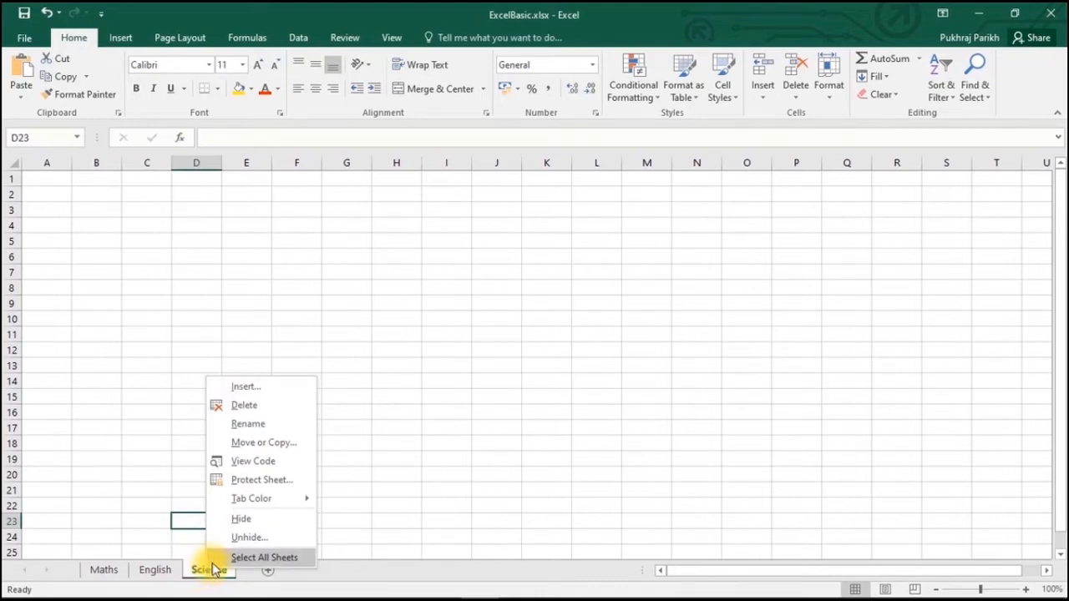
- Unhide the Arts sheet and select cell A2 on it
{"action": "left_click", "coordinate": [248, 537]}
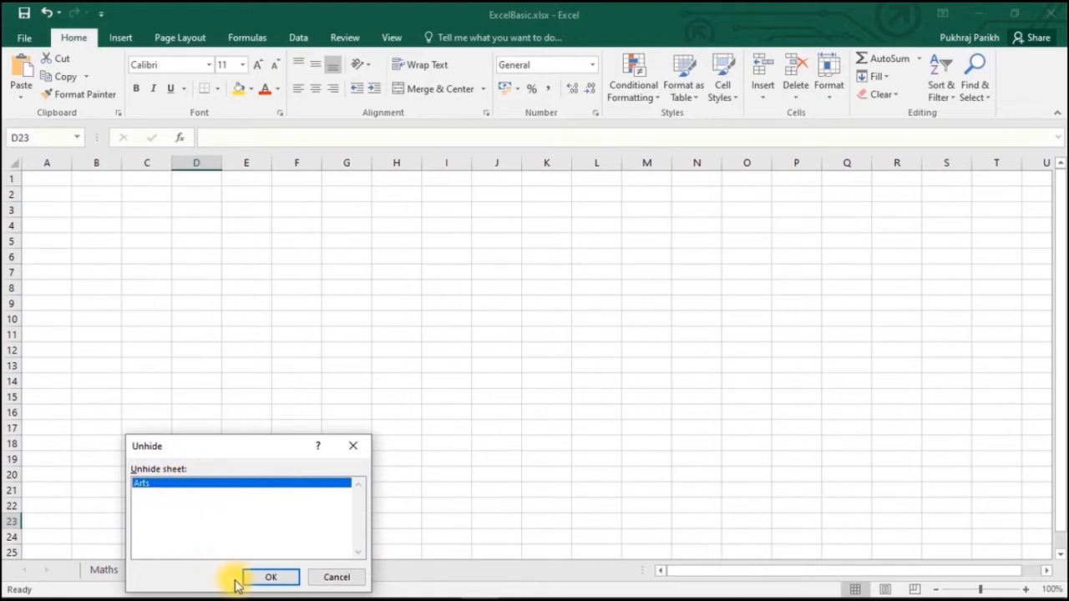
{"action": "left_click", "coordinate": [260, 583]}
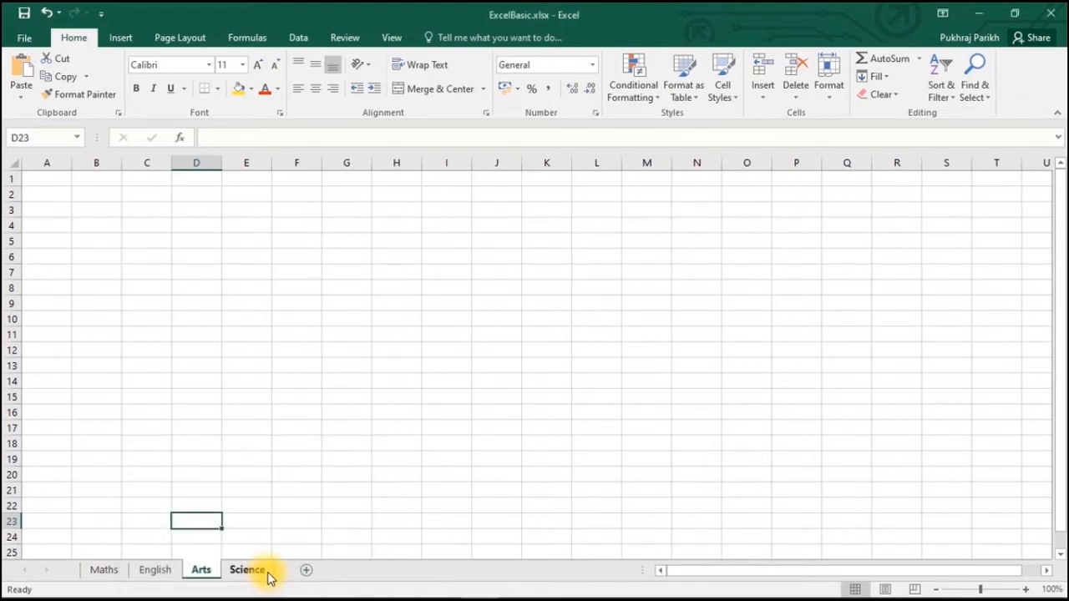
{"action": "left_click", "coordinate": [57, 188]}
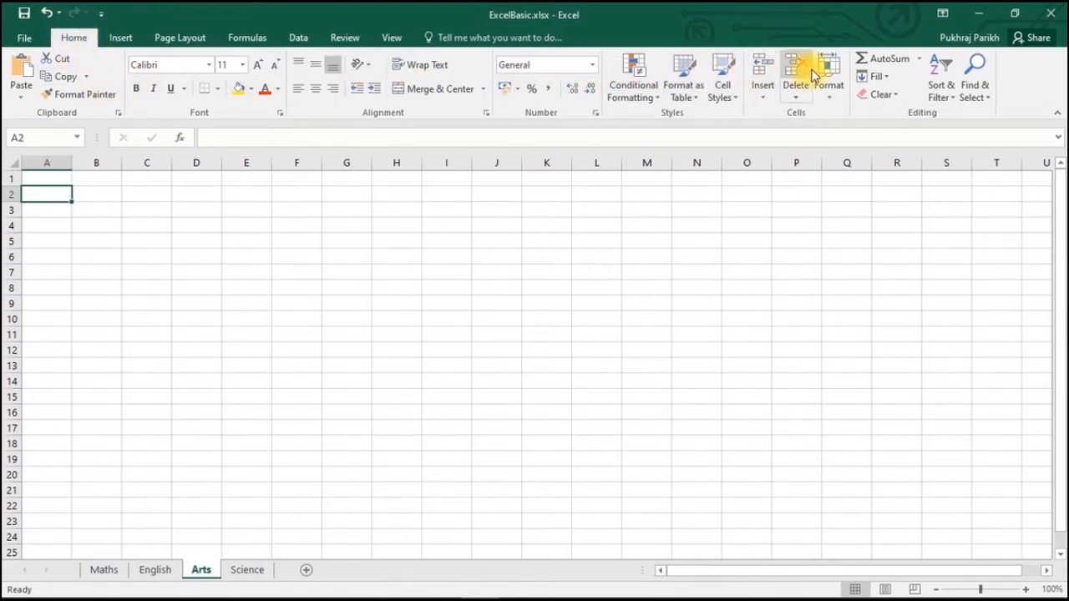
- Hide Arts using Home > Format > Hide & Unhide > Hide Sheet
{"action": "left_click", "coordinate": [833, 99]}
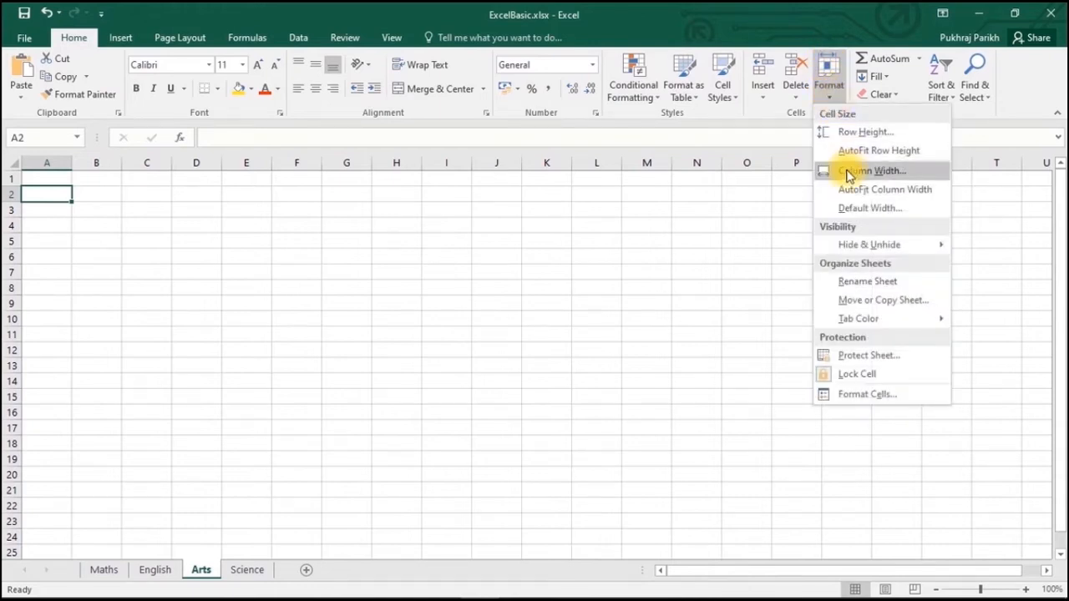
{"action": "mouse_move", "coordinate": [863, 246]}
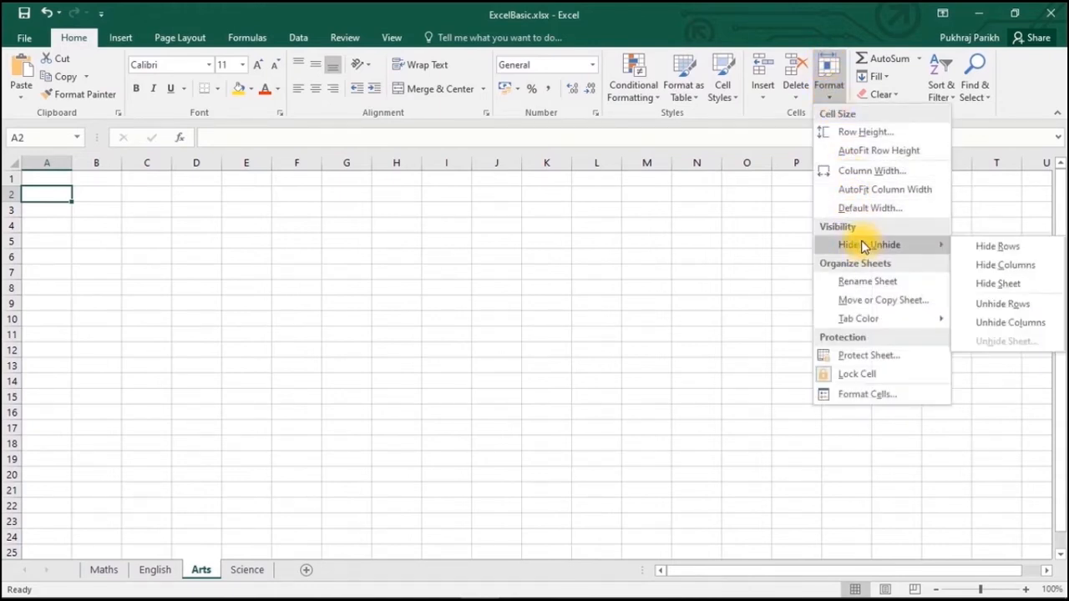
{"action": "left_click", "coordinate": [999, 284]}
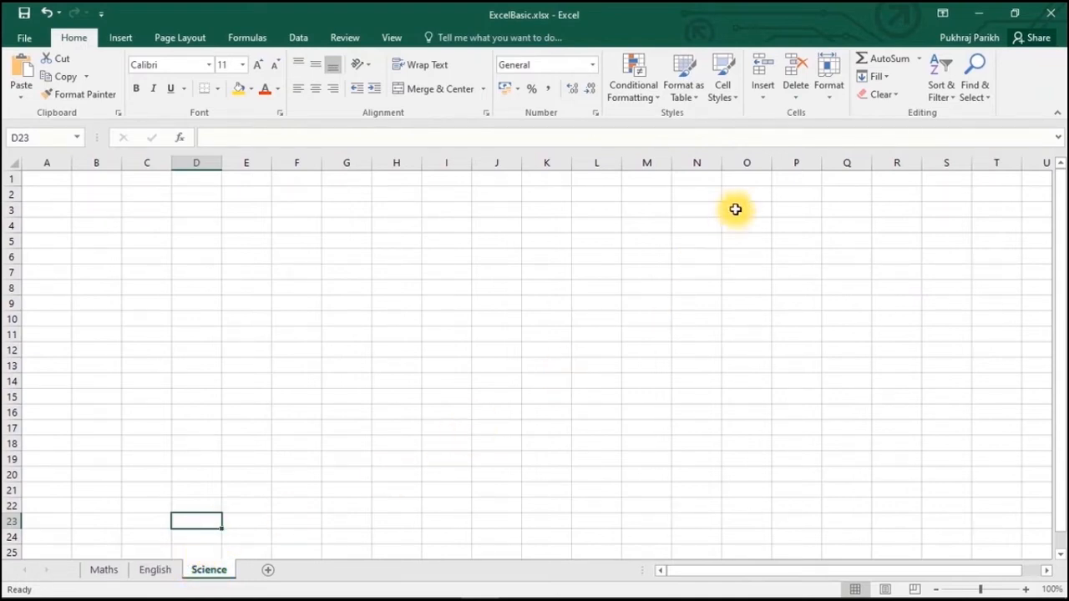
- Unhide Arts via Format > Hide & Unhide > Unhide Sheet and confirm
{"action": "left_click", "coordinate": [829, 90]}
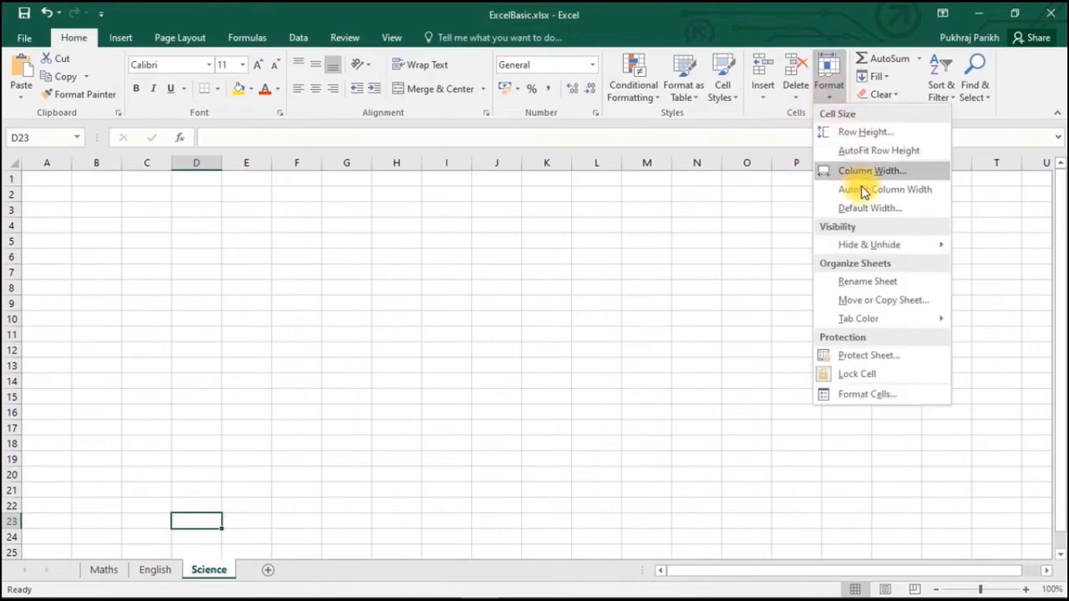
{"action": "mouse_move", "coordinate": [916, 258]}
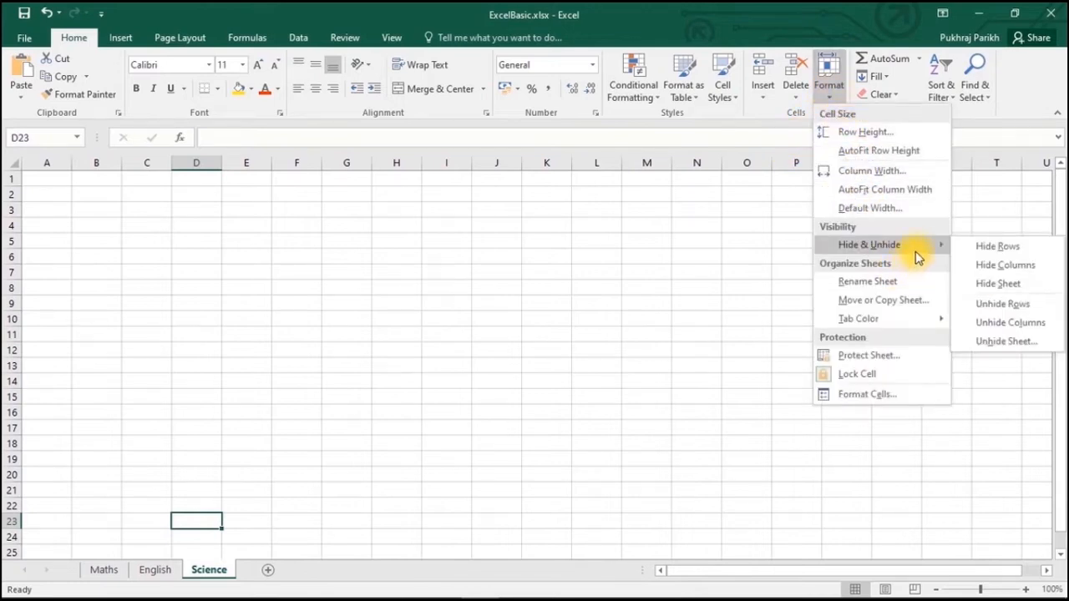
{"action": "left_click", "coordinate": [1020, 338]}
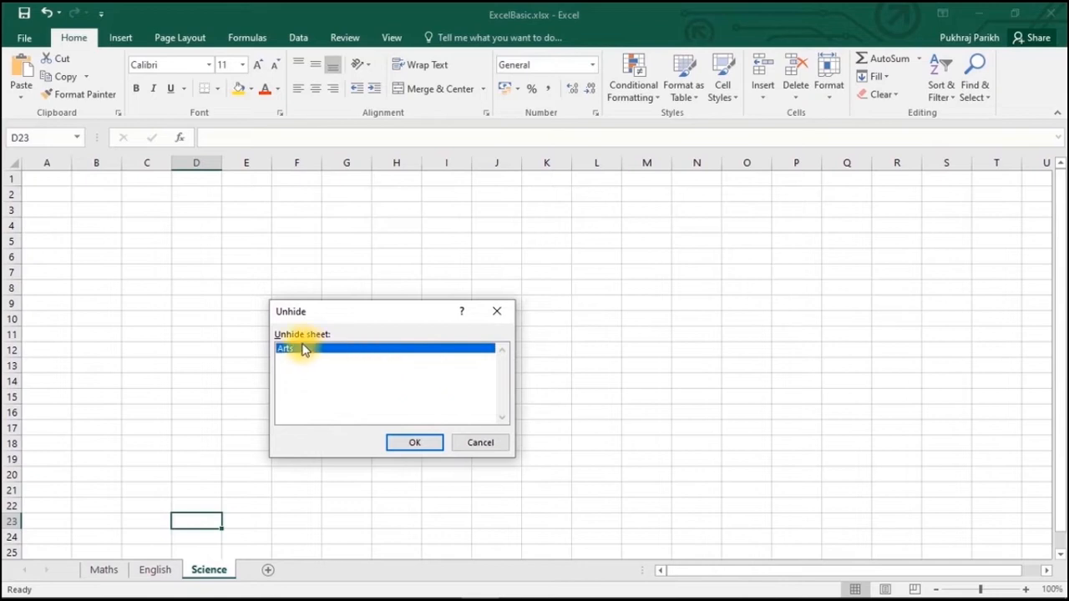
{"action": "left_click", "coordinate": [424, 444]}
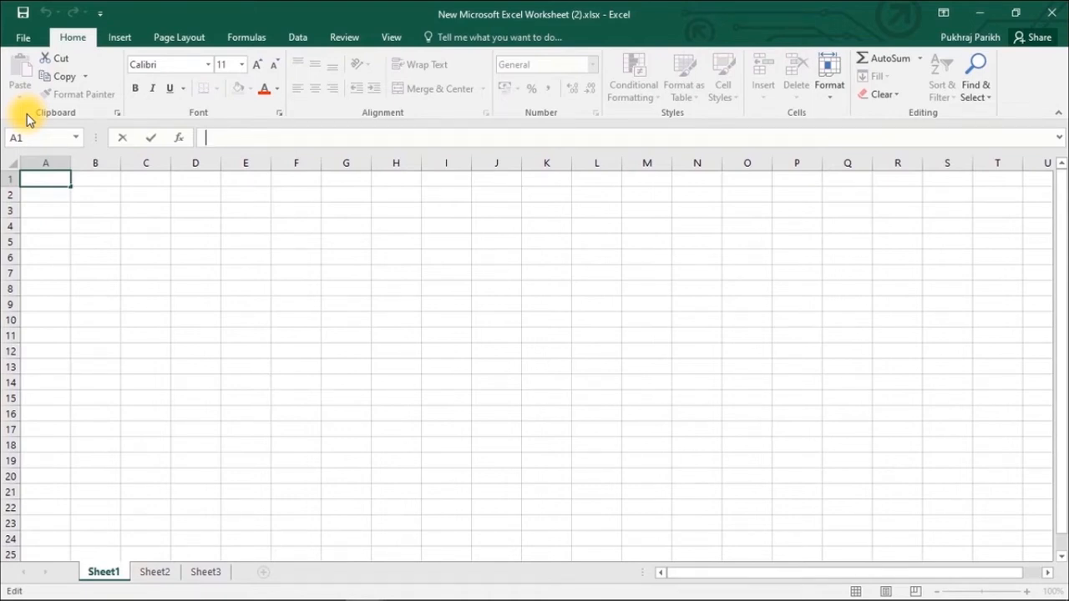
{"action": "left_click", "coordinate": [93, 178]}
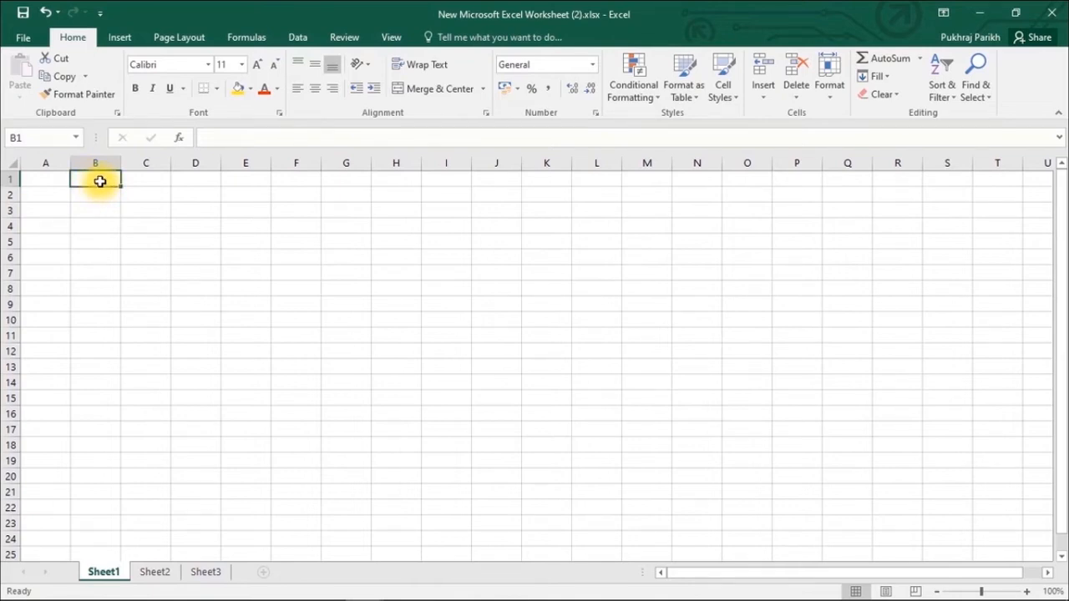
{"action": "left_click", "coordinate": [150, 177]}
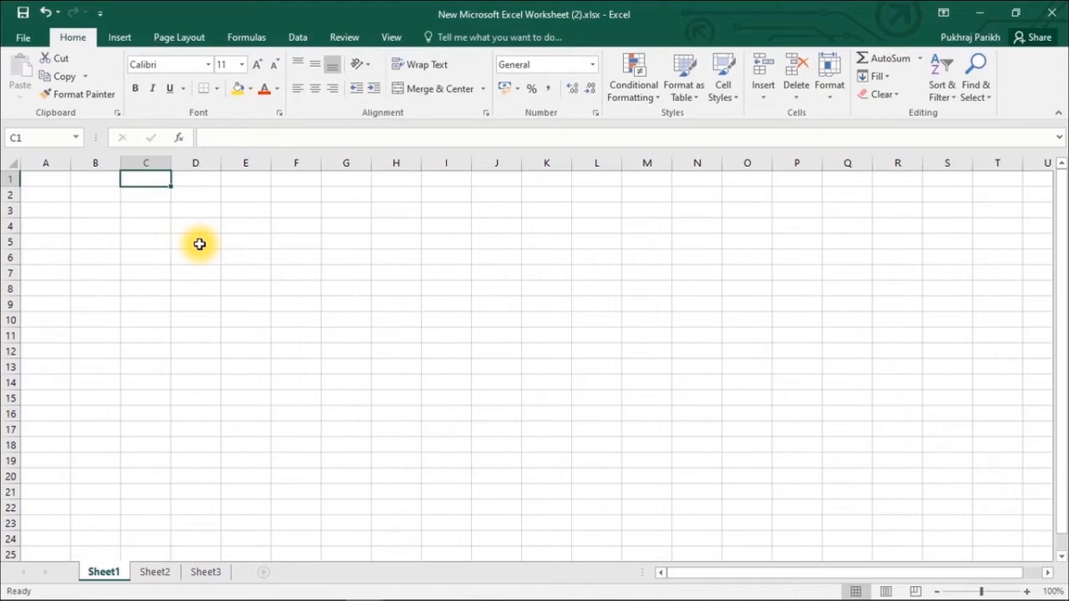
{"action": "key", "text": "Down"}
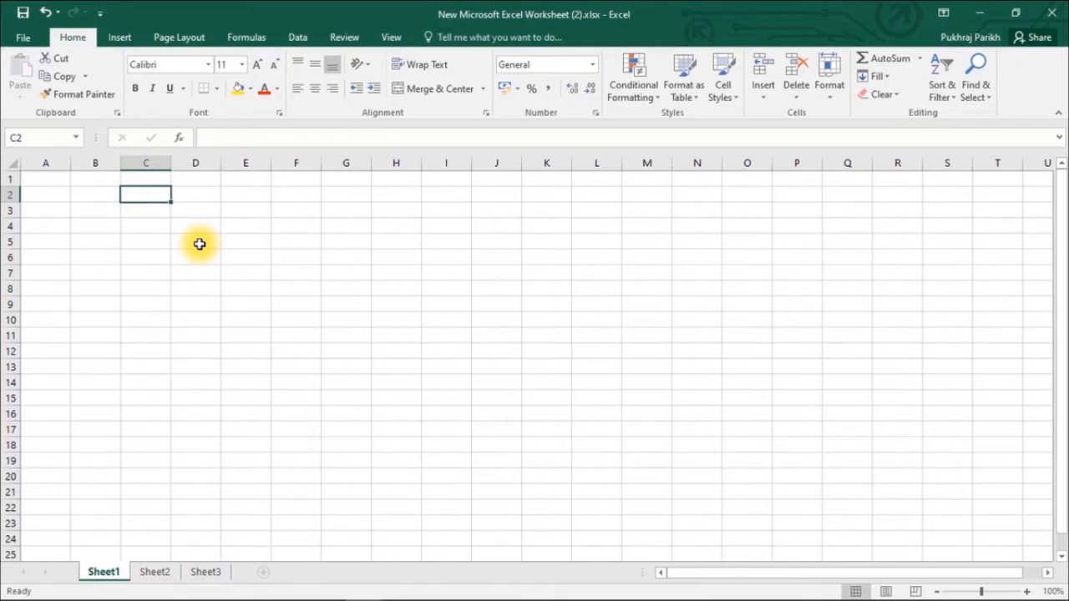
{"action": "key", "text": "Right"}
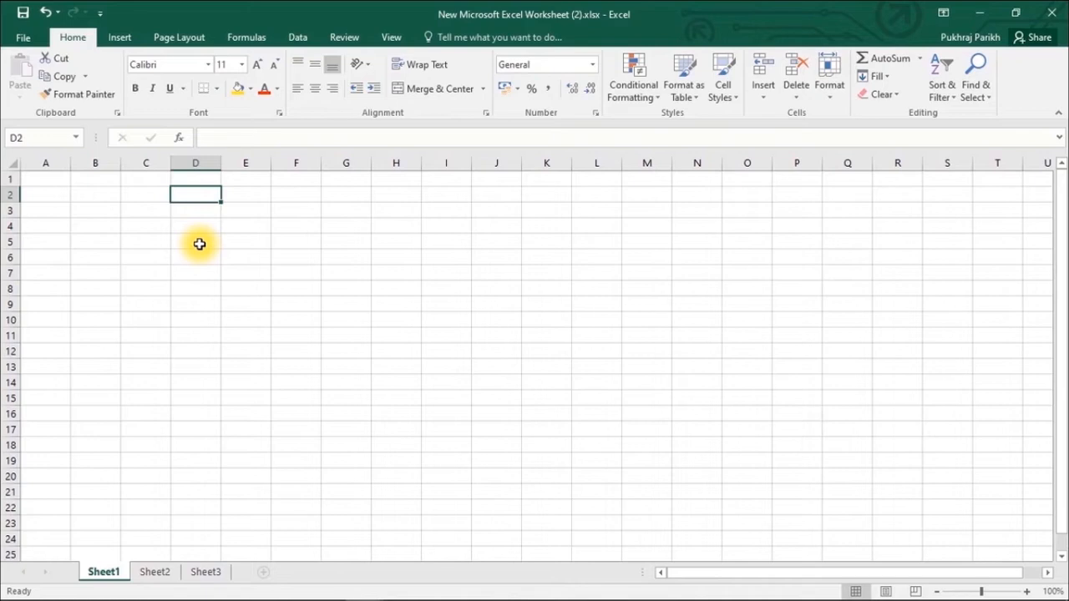
{"action": "key", "text": "Left"}
{"action": "key", "text": "Left"}
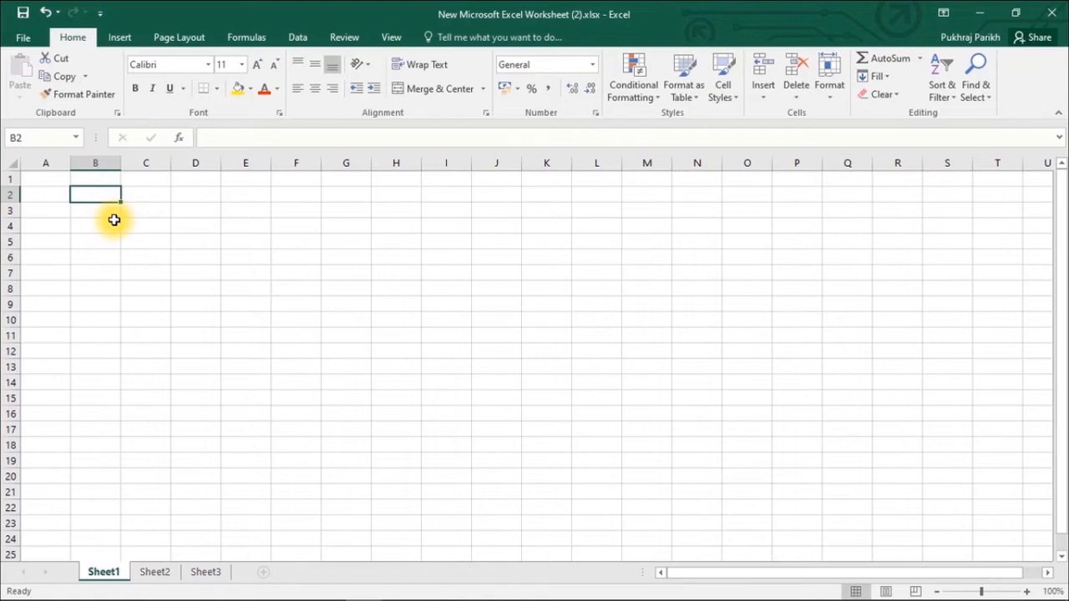
- Enter Columns 16384 in B2:C2, then label B3 'Rows' and type 1048576 in C3
{"action": "type", "text": "Column"}
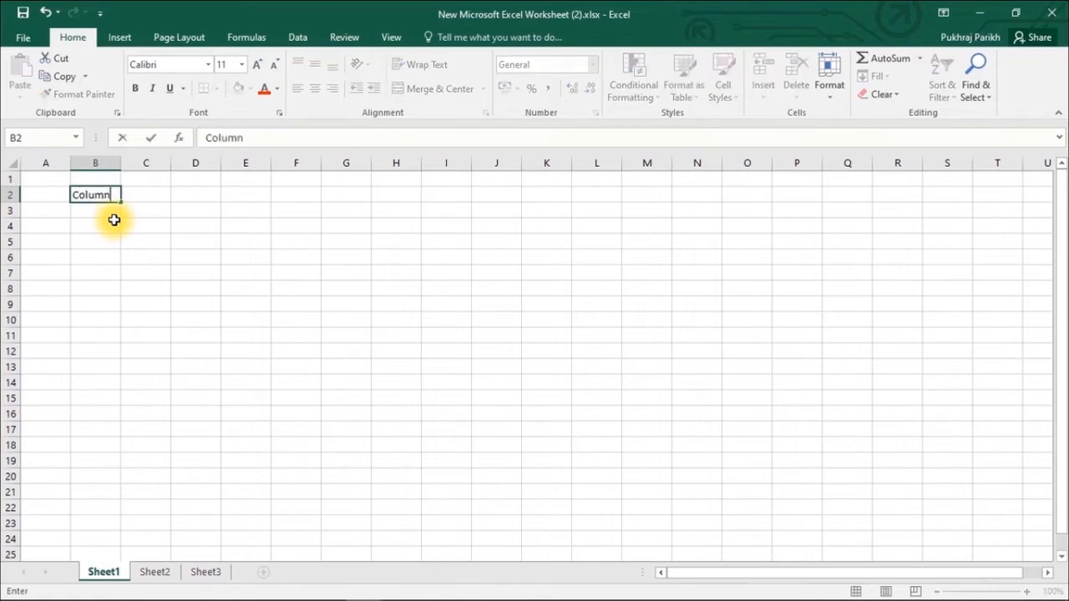
{"action": "type", "text": "s"}
{"action": "key", "text": "Tab"}
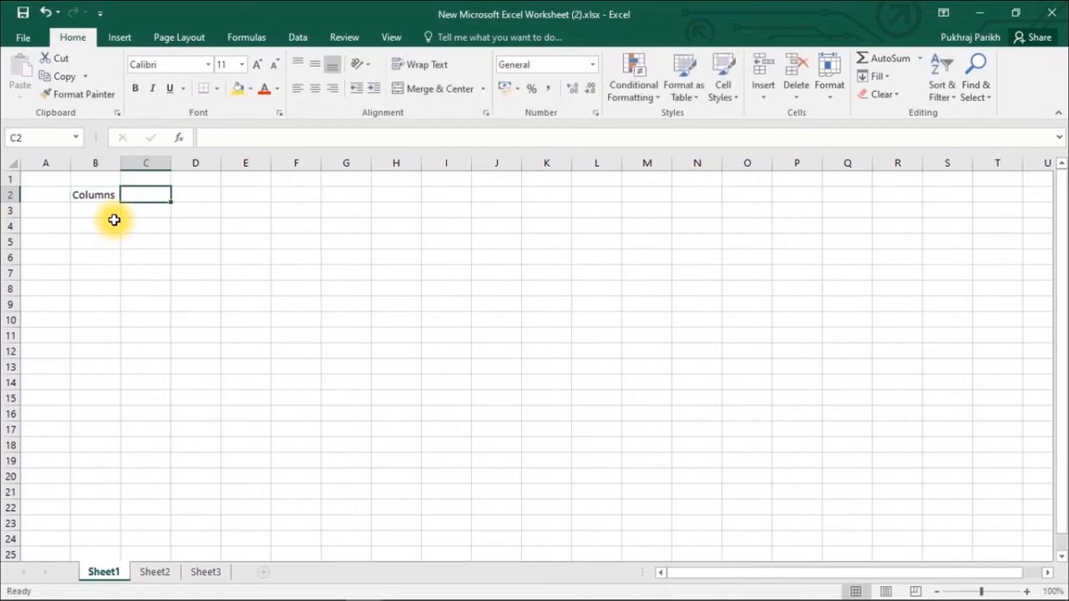
{"action": "type", "text": "16"}
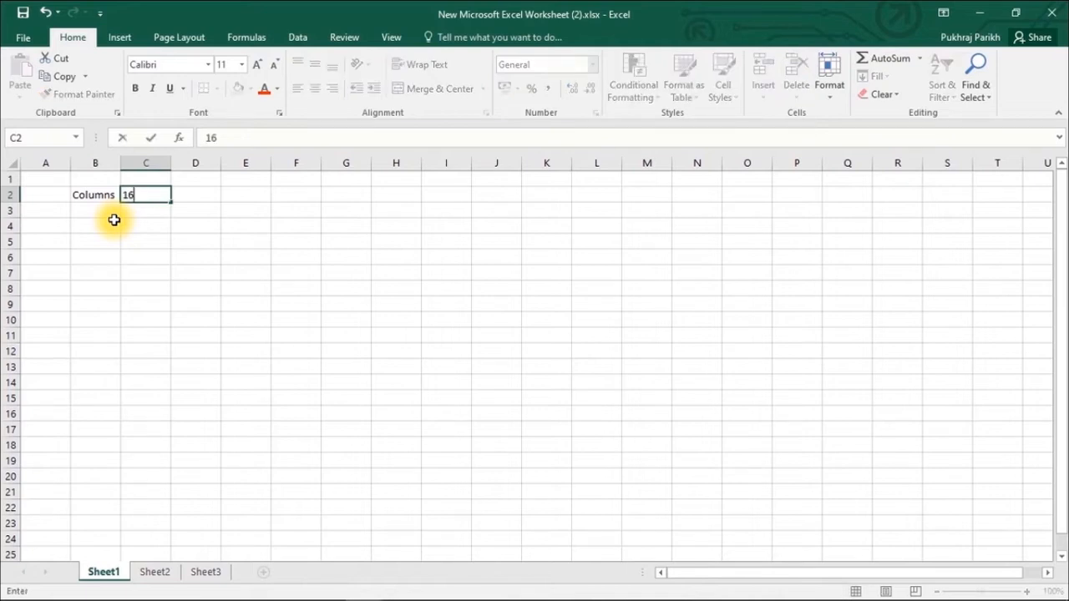
{"action": "type", "text": "384"}
{"action": "key", "text": "Return"}
{"action": "left_click", "coordinate": [113, 220]}
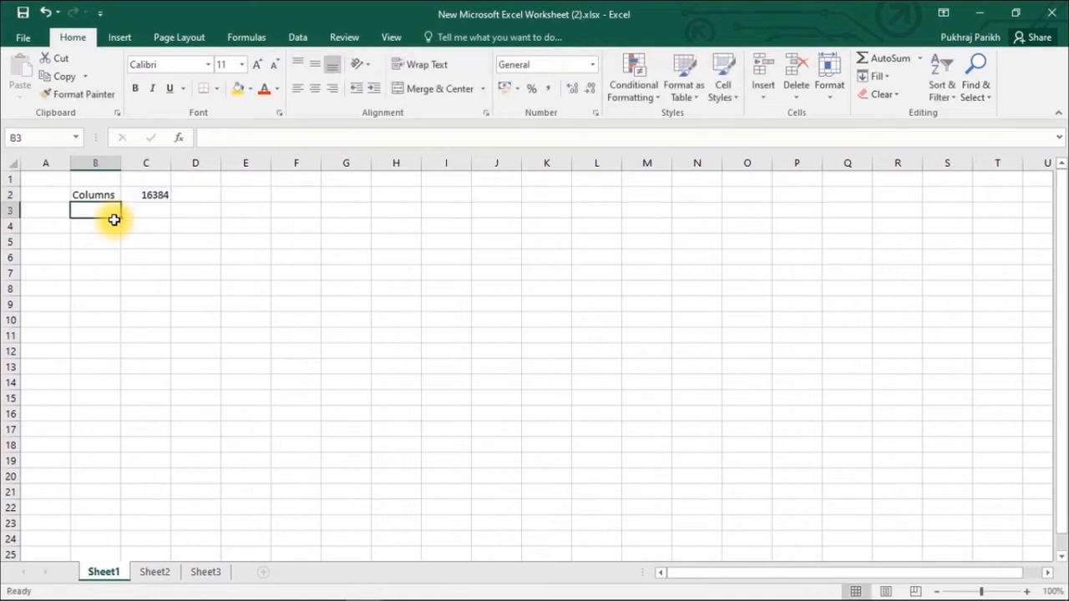
{"action": "type", "text": "R"}
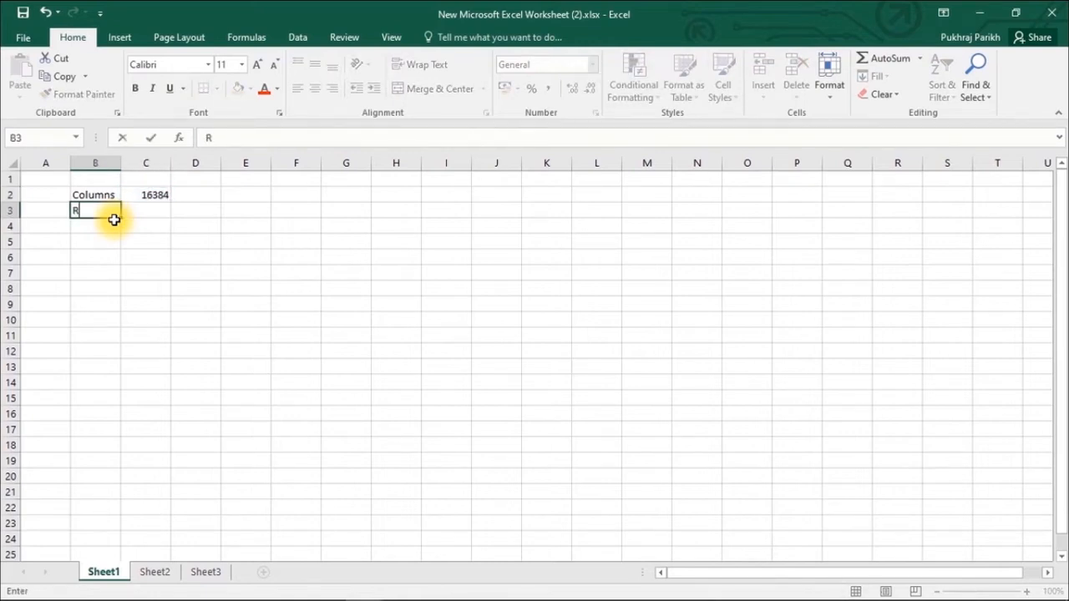
{"action": "type", "text": "ows"}
{"action": "key", "text": "Tab"}
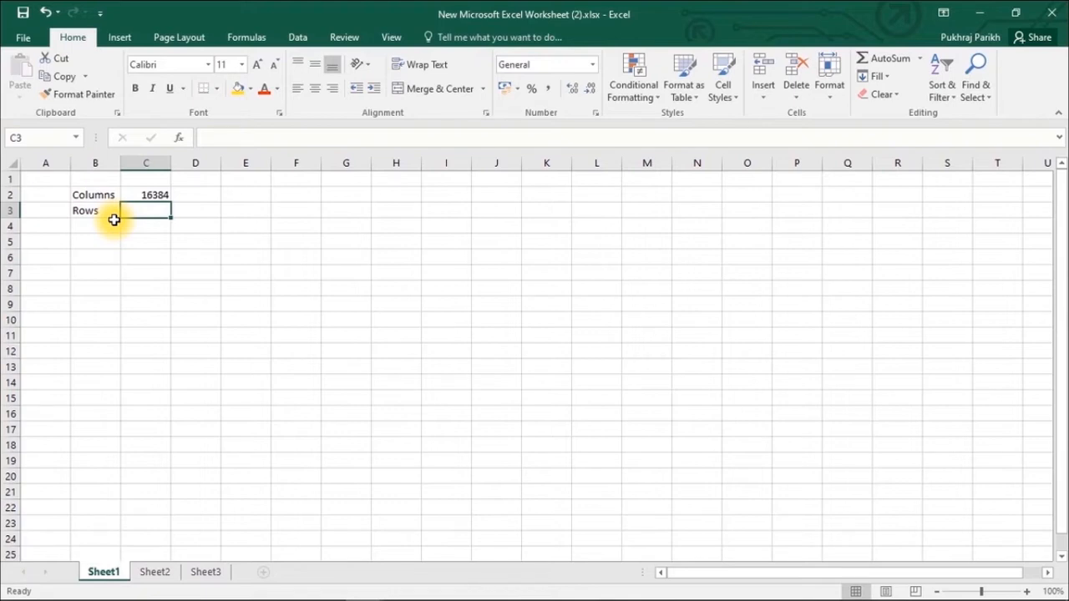
{"action": "type", "text": "10"}
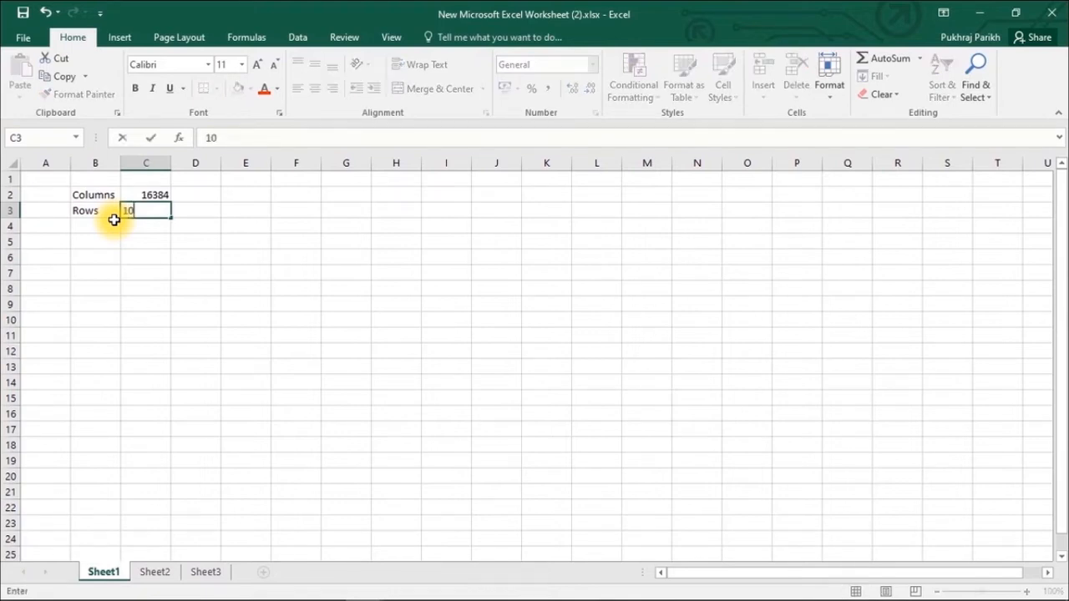
{"action": "type", "text": "48576"}
- Commit 1048576 in C3 and label B4 'Cells'
{"action": "left_click", "coordinate": [113, 219]}
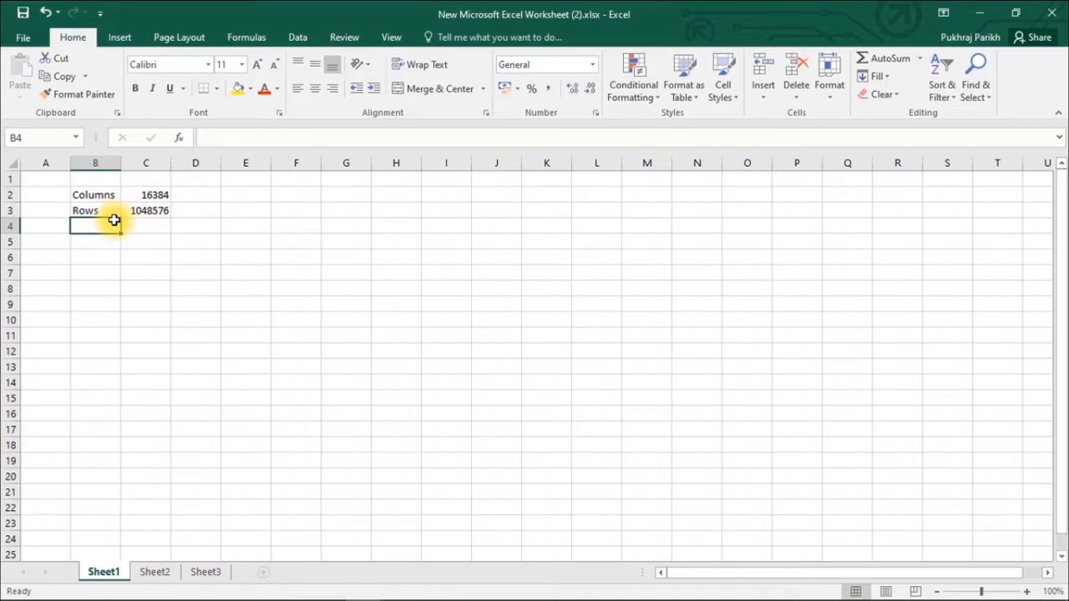
{"action": "type", "text": "Columns"}
{"action": "type", "text": "ells"}
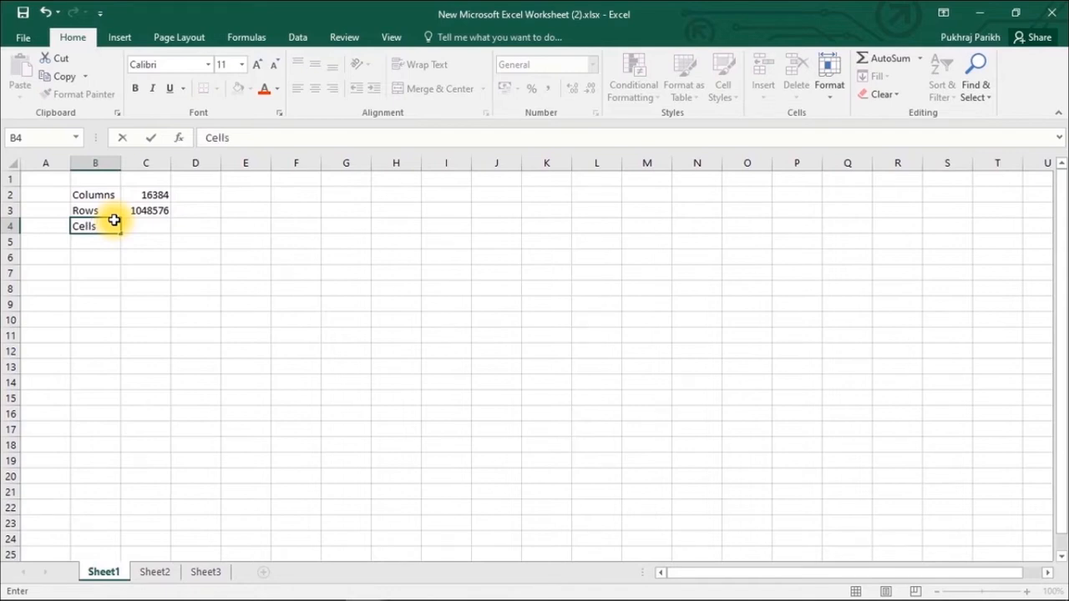
{"action": "key", "text": "Tab"}
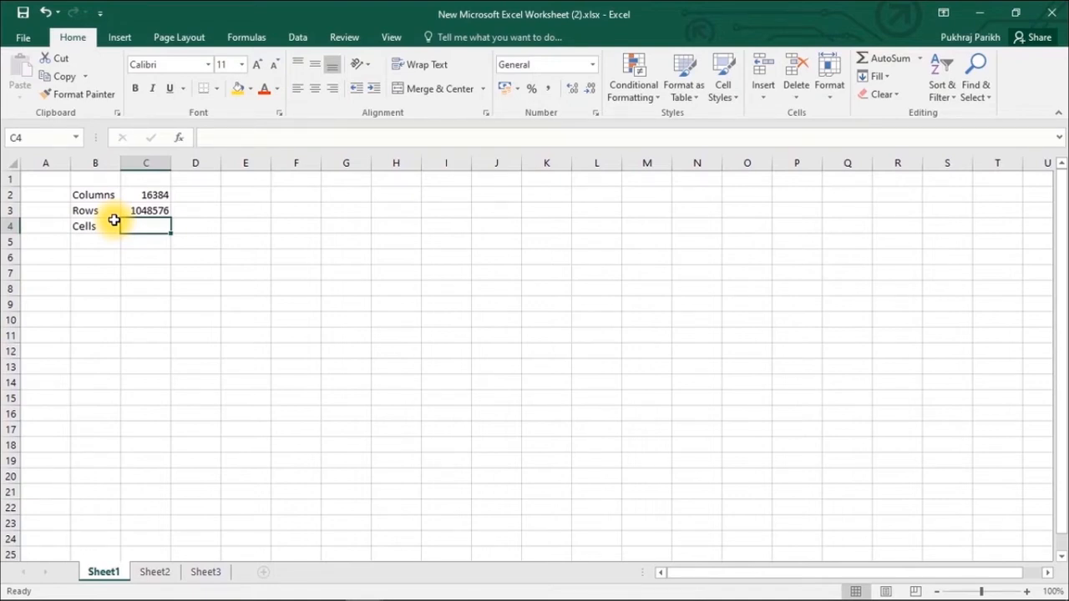
{"action": "type", "text": "="}
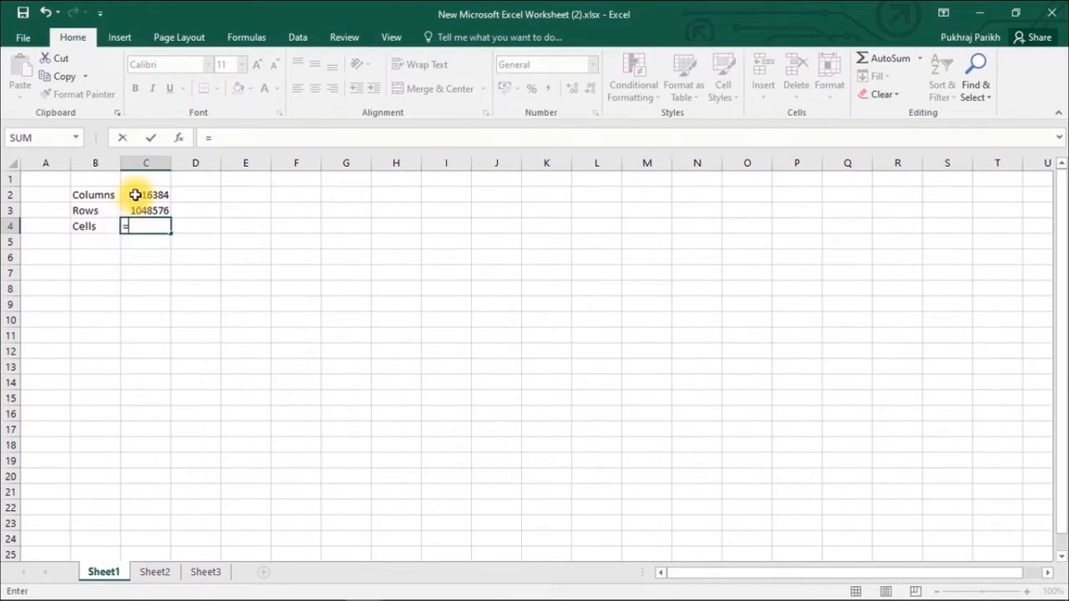
{"action": "left_click", "coordinate": [134, 194]}
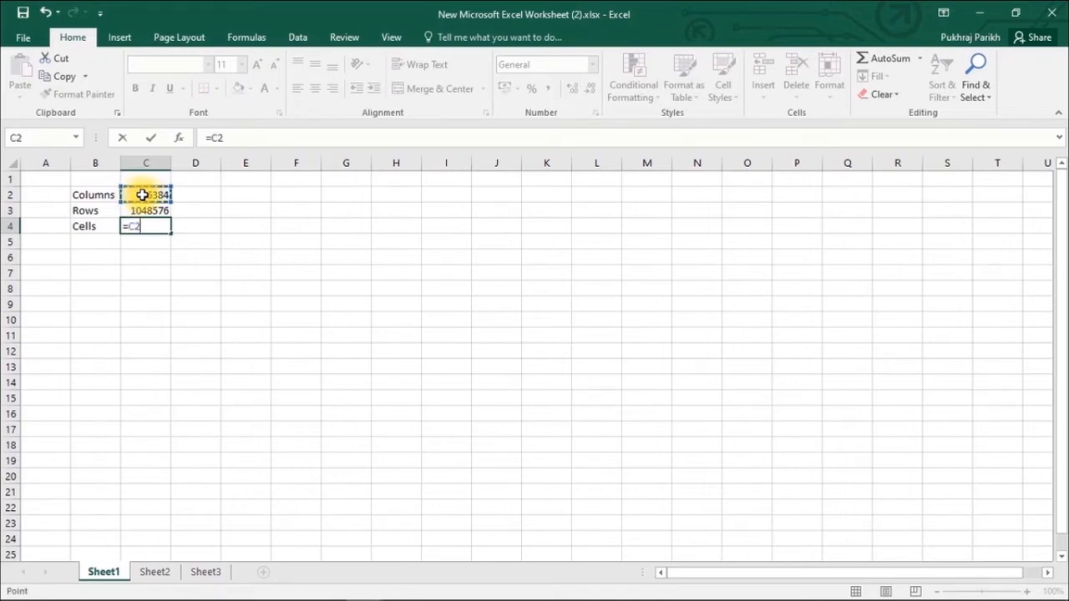
{"action": "type", "text": "*"}
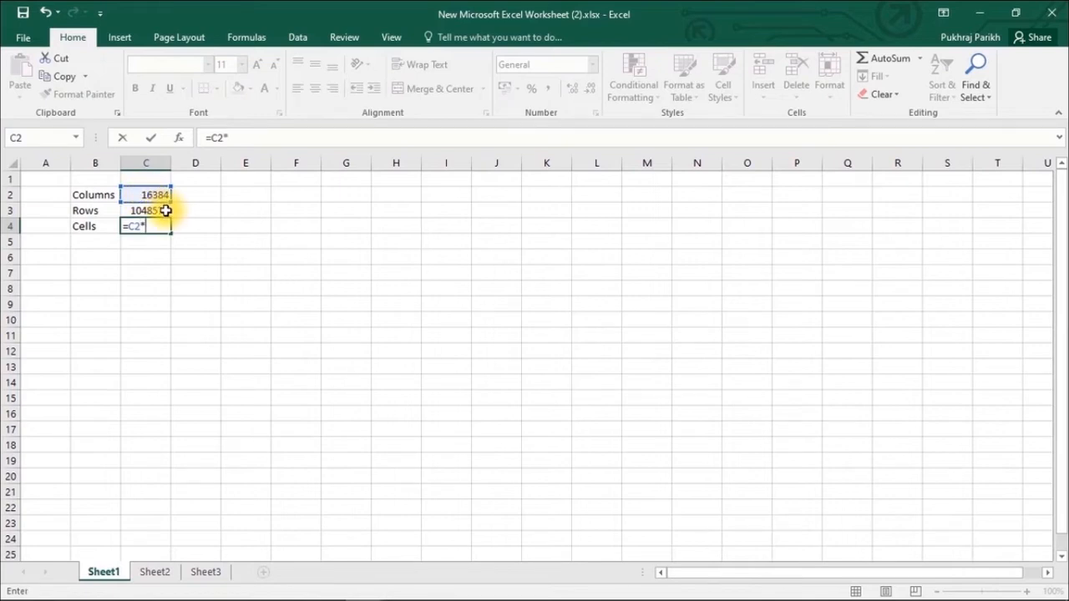
{"action": "left_click", "coordinate": [166, 210]}
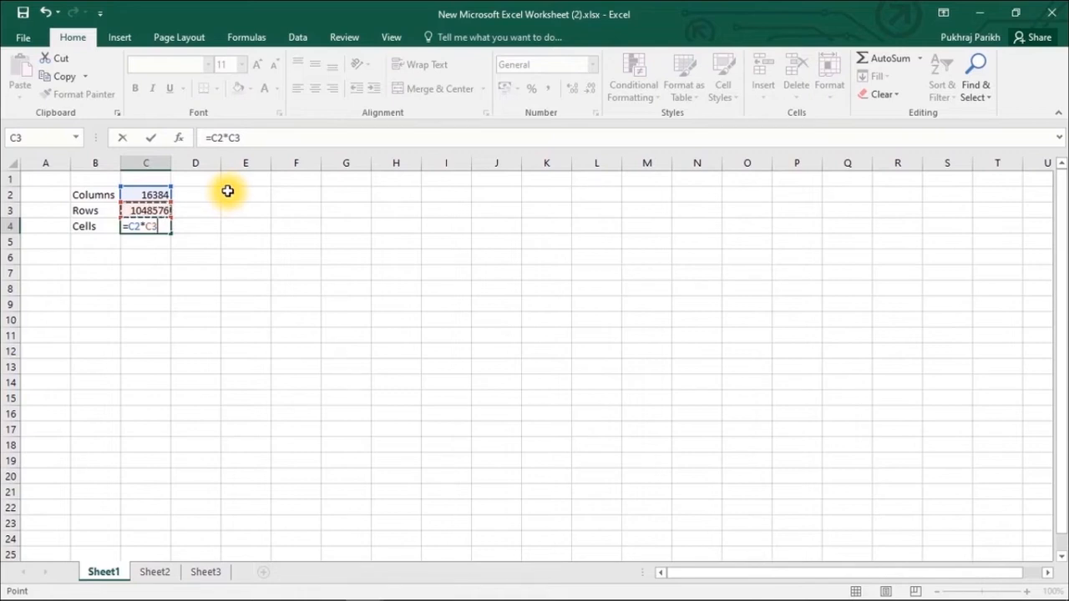
{"action": "key", "text": "Return"}
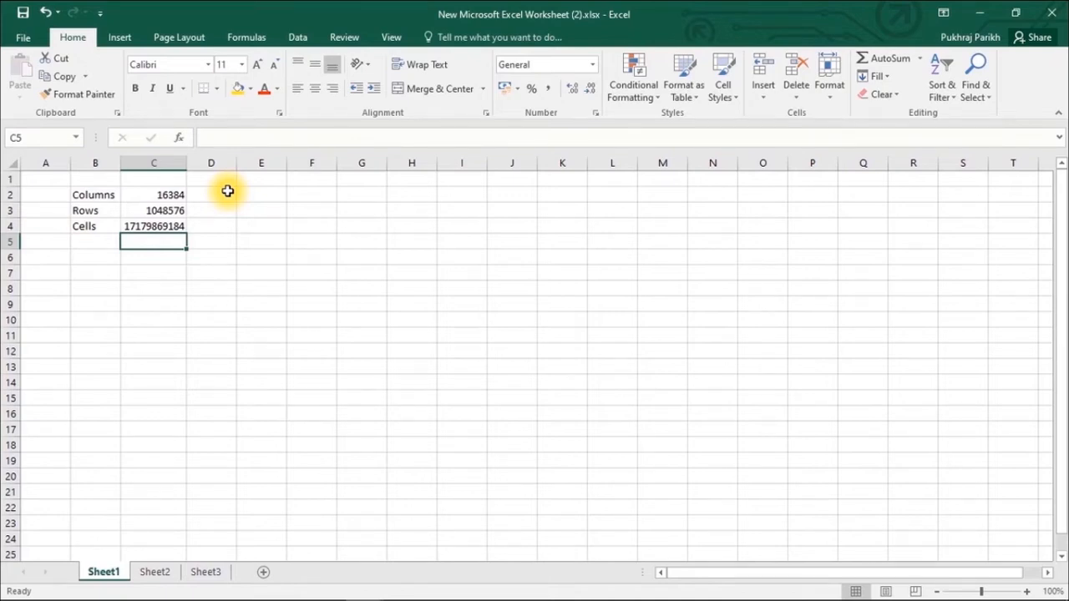
{"action": "key", "text": "Up"}
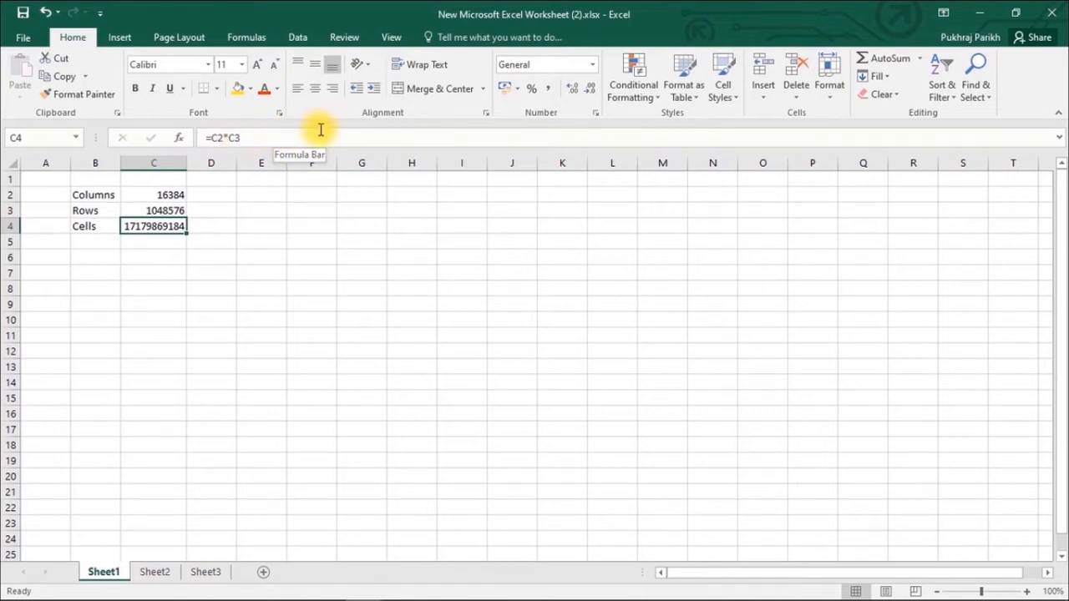
{"action": "left_click", "coordinate": [146, 207]}
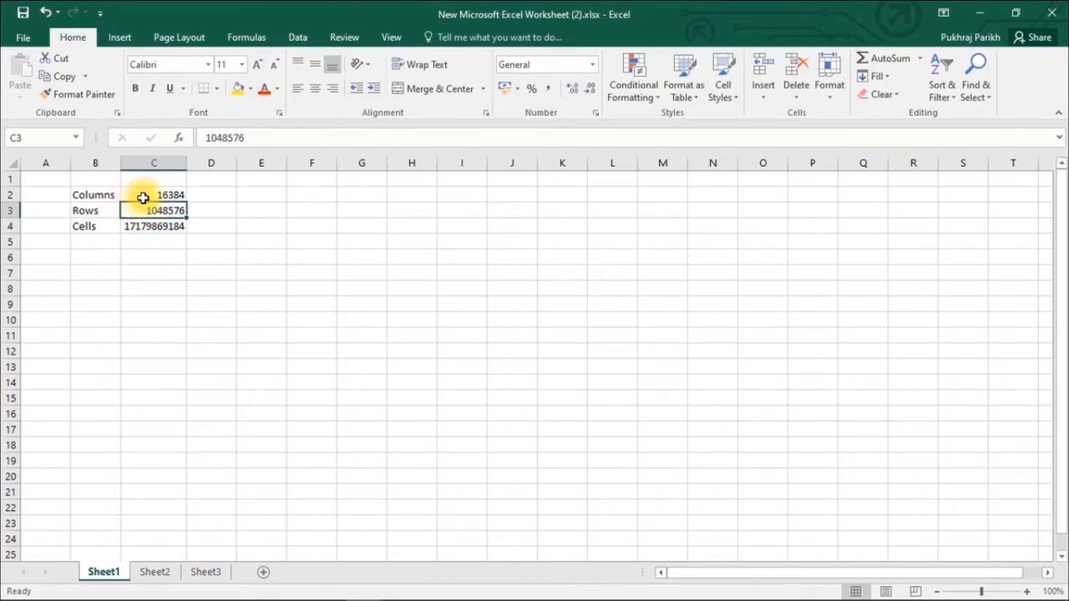
{"action": "left_click", "coordinate": [251, 139]}
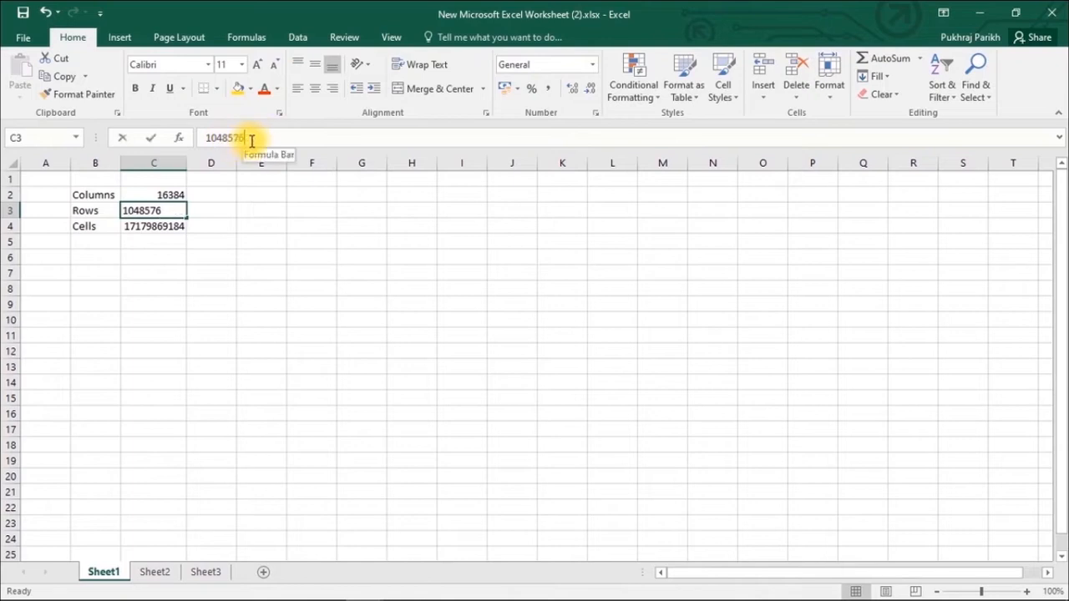
{"action": "left_click", "coordinate": [250, 139]}
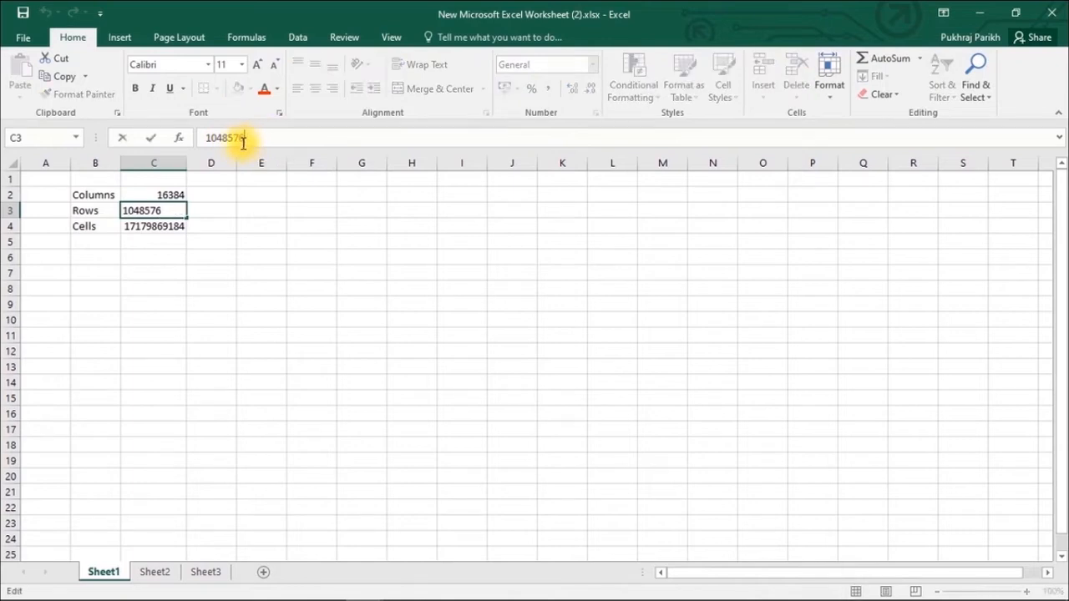
{"action": "key", "text": "Escape"}
{"action": "left_click", "coordinate": [164, 193]}
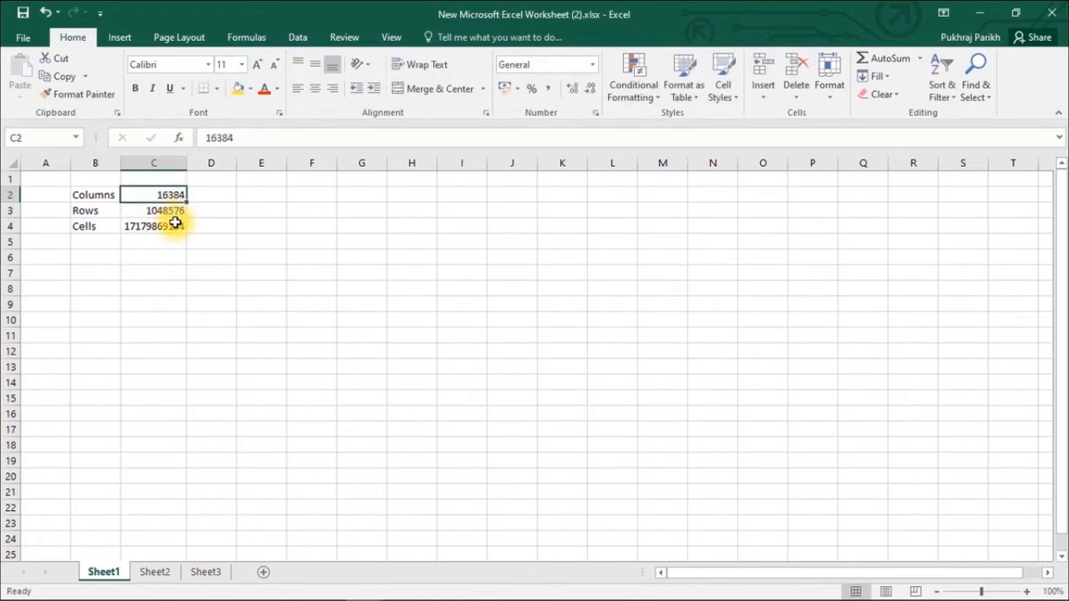
{"action": "left_click", "coordinate": [176, 223]}
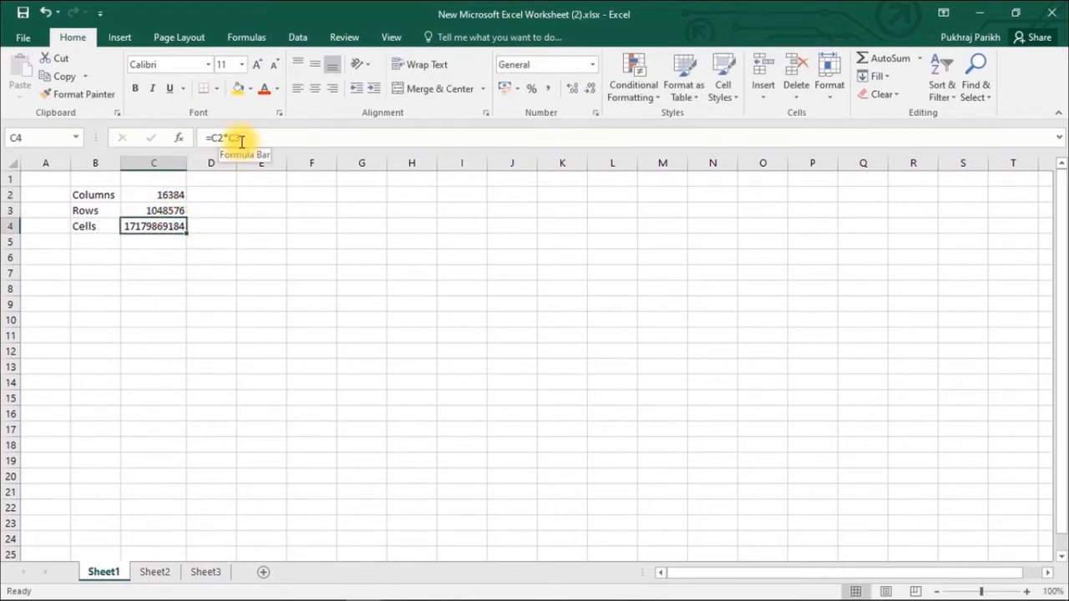
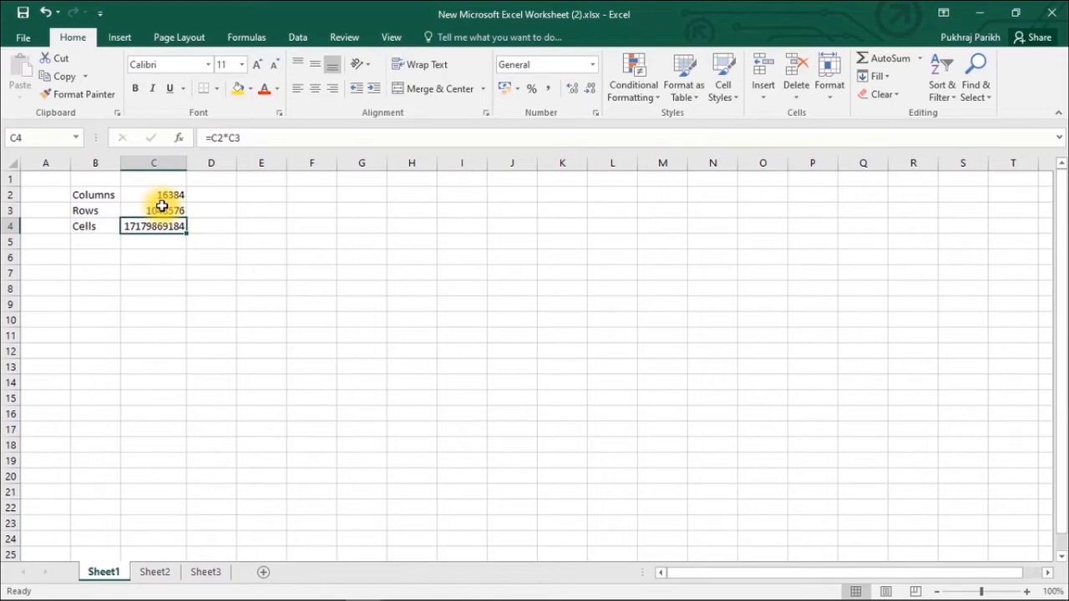
- Bring up Save As for New Microsoft Excel Worksheet (2), showing the OneDrive and Desktop locations
{"action": "left_click", "coordinate": [23, 42]}
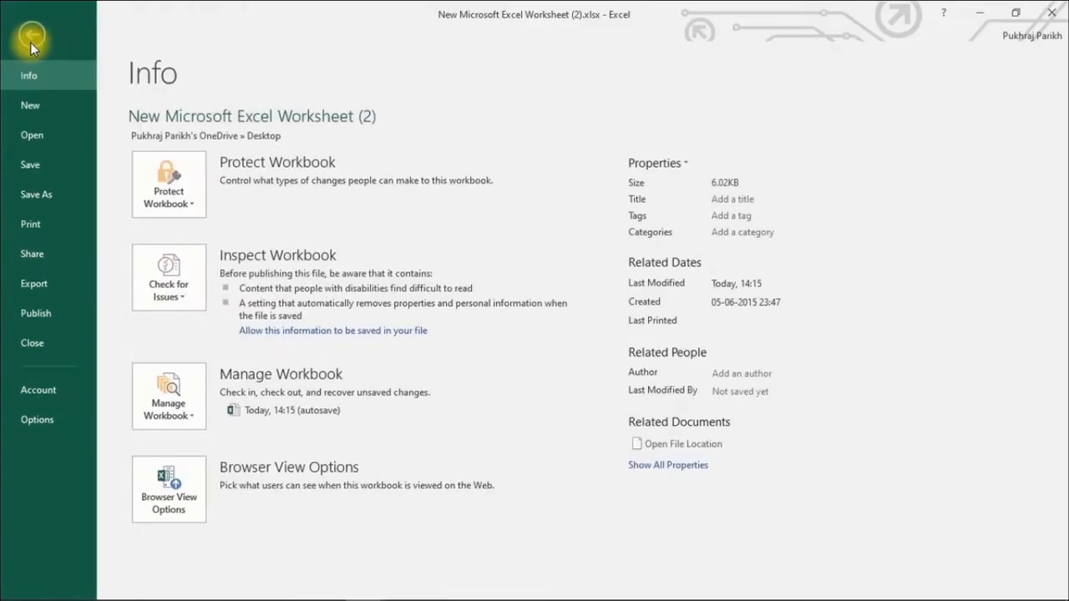
{"action": "left_click", "coordinate": [55, 201]}
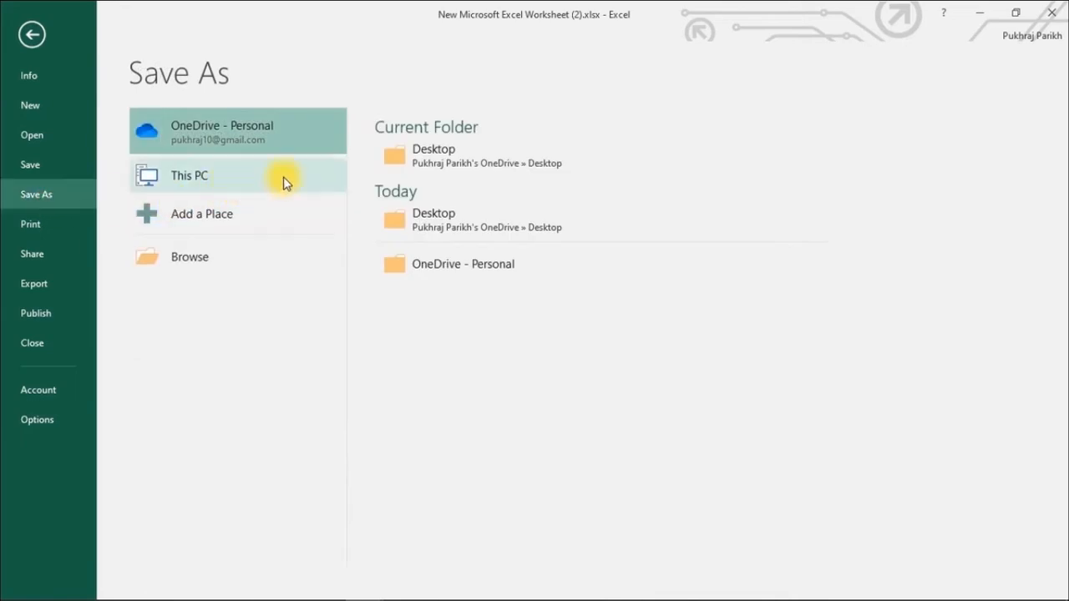
- Save the workbook as ExcelBasic.xlsx in the OneDrive Desktop folder
{"action": "left_click", "coordinate": [447, 157]}
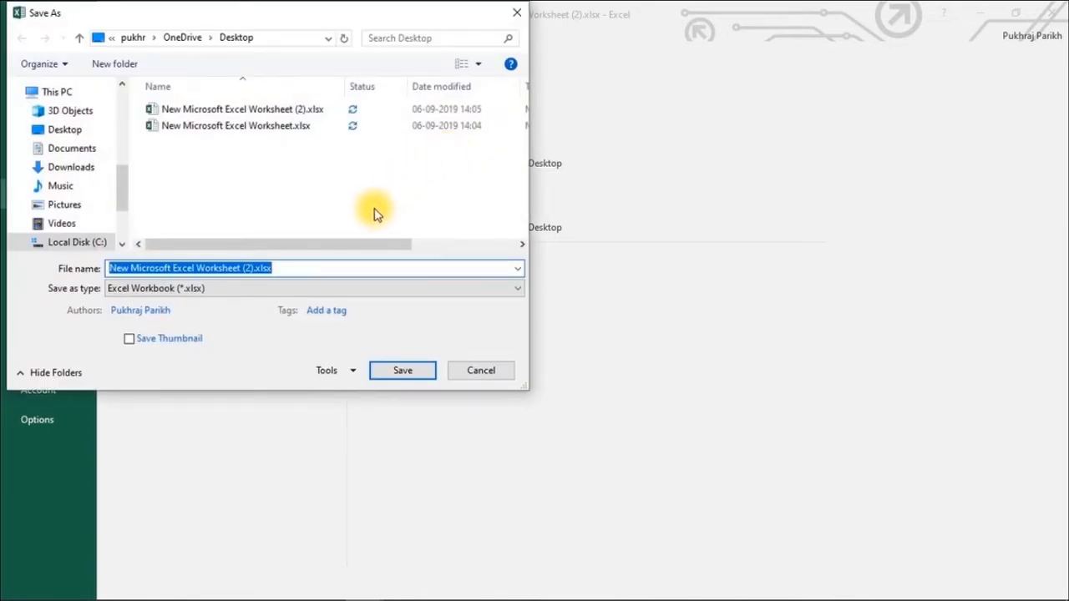
{"action": "type", "text": "Lea"}
{"action": "key", "text": "BackSpace"}
{"action": "key", "text": "BackSpace"}
{"action": "key", "text": "BackSpace"}
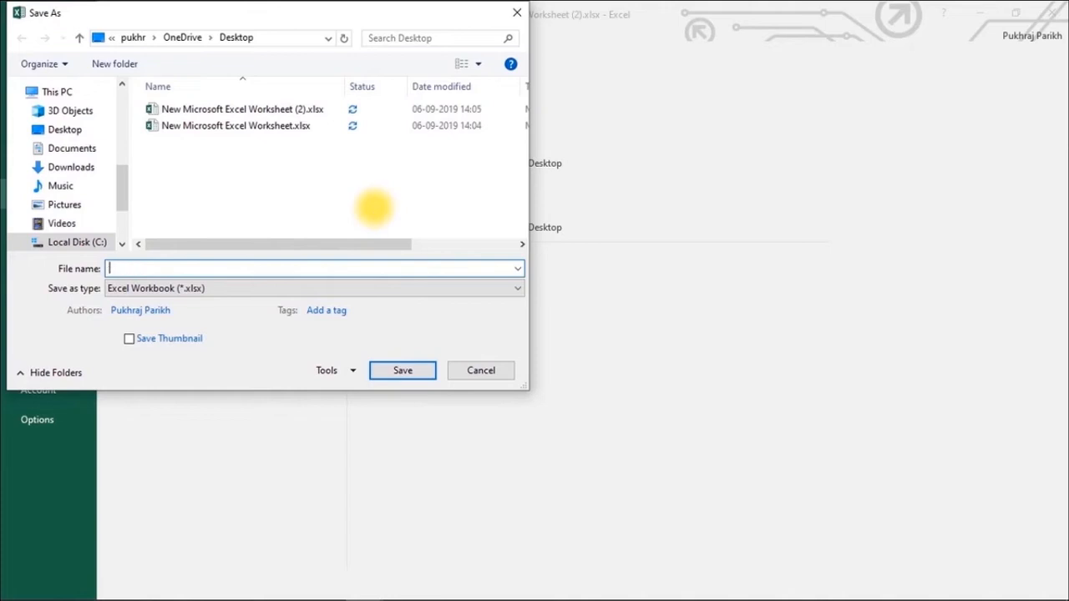
{"action": "type", "text": "ExcelBasic"}
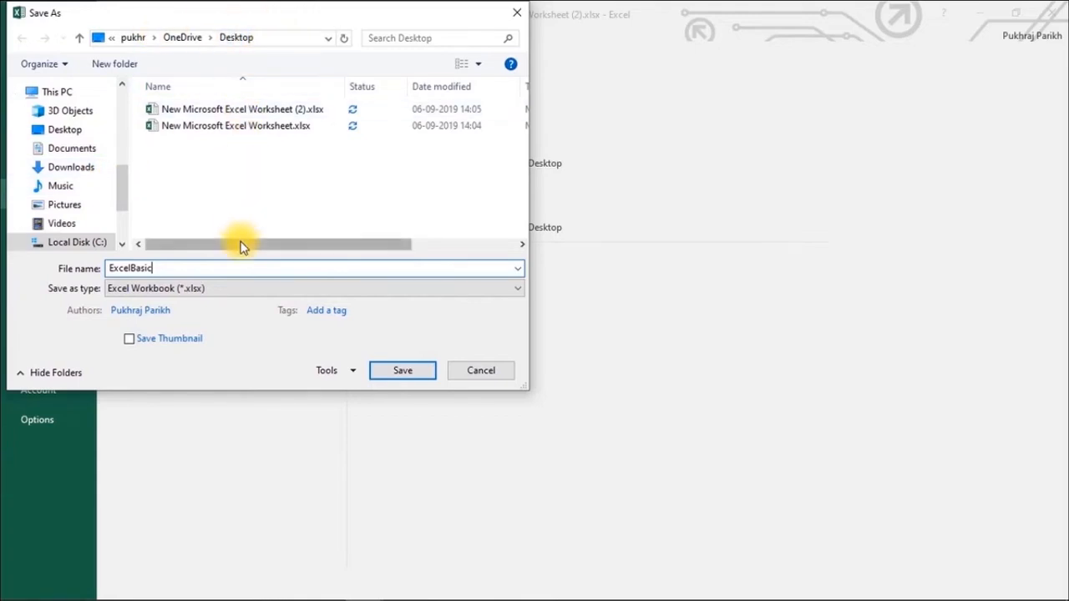
{"action": "left_click", "coordinate": [391, 373]}
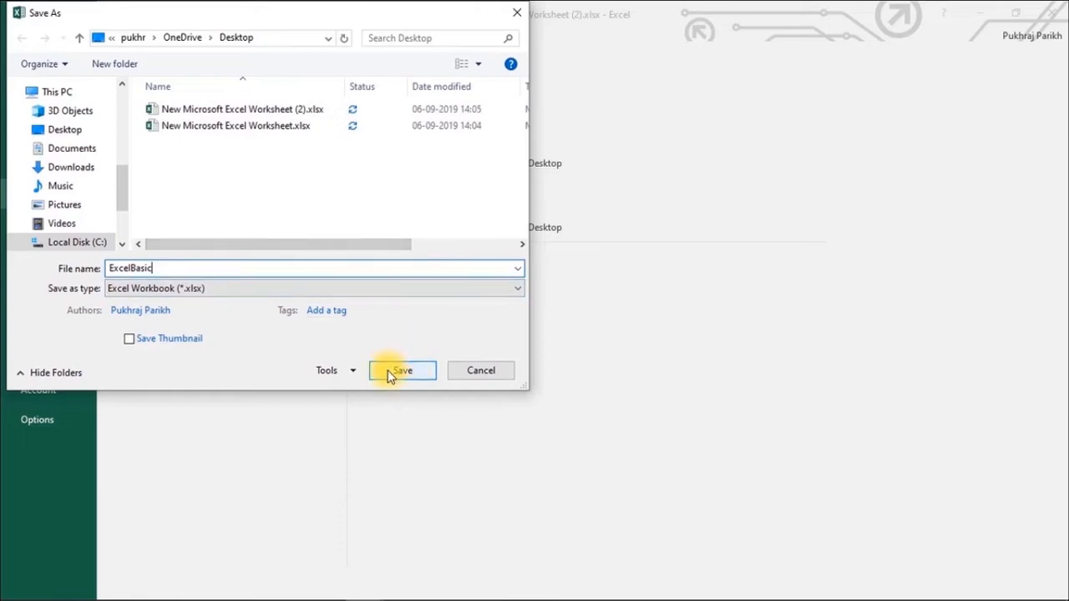
{"action": "left_click", "coordinate": [396, 375]}
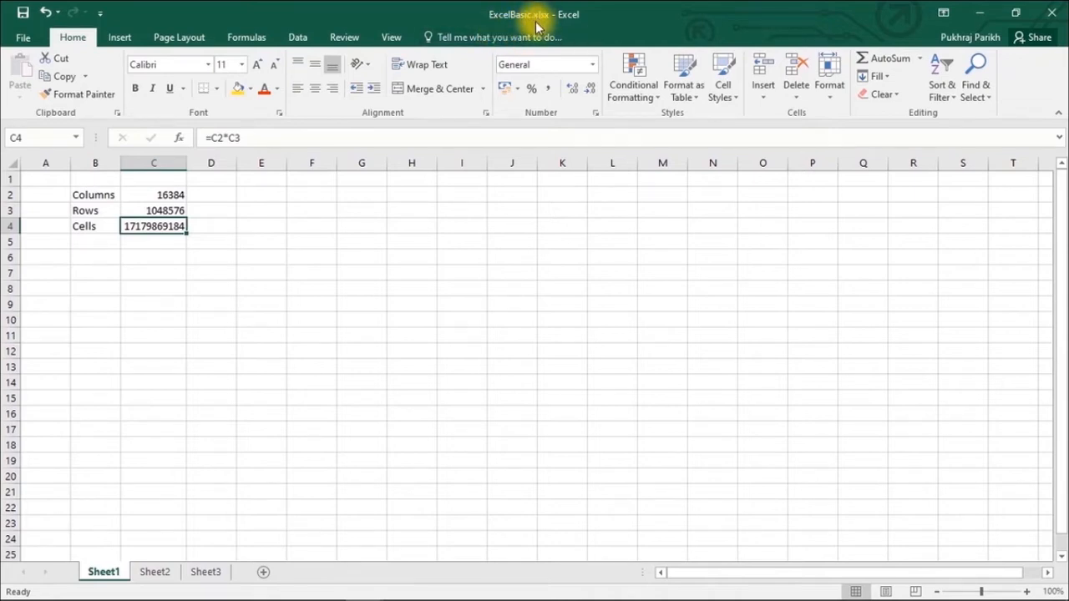
{"action": "left_click", "coordinate": [977, 13]}
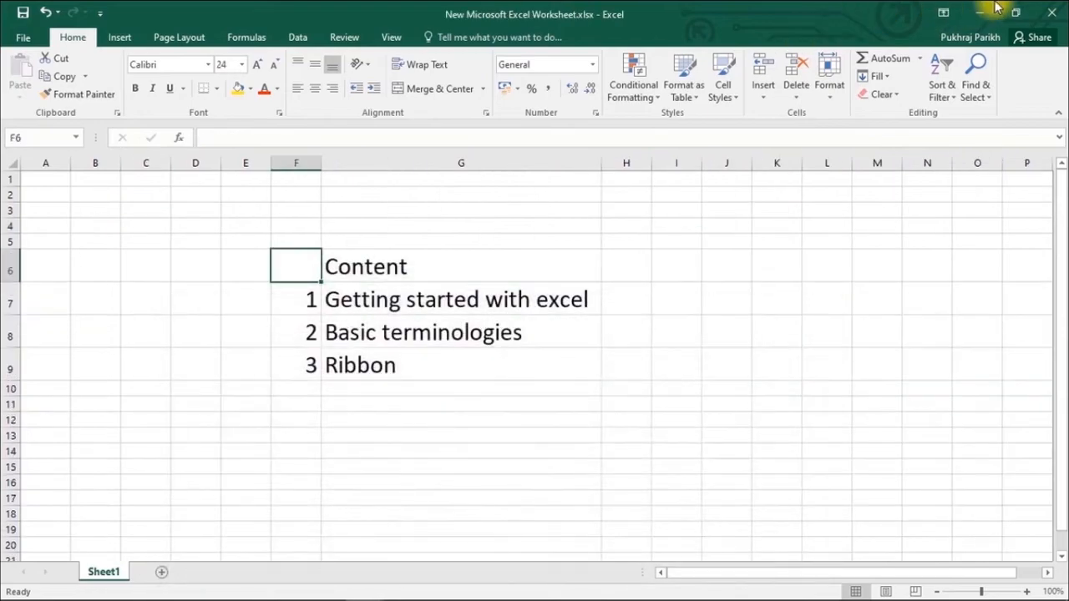
{"action": "left_click", "coordinate": [978, 12]}
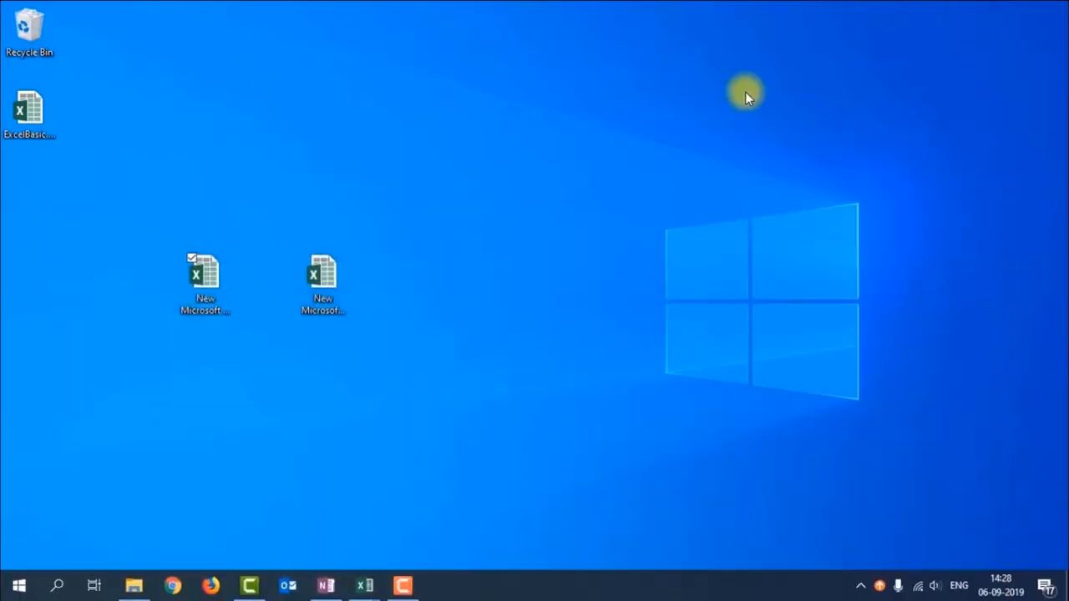
{"action": "left_click", "coordinate": [15, 143]}
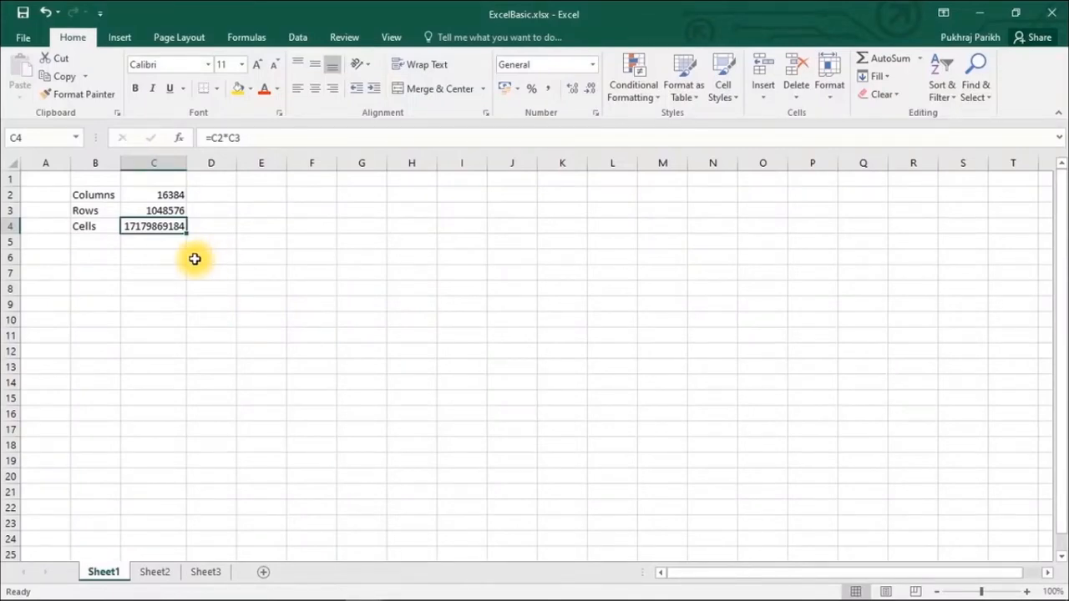
{"action": "left_click", "coordinate": [179, 257]}
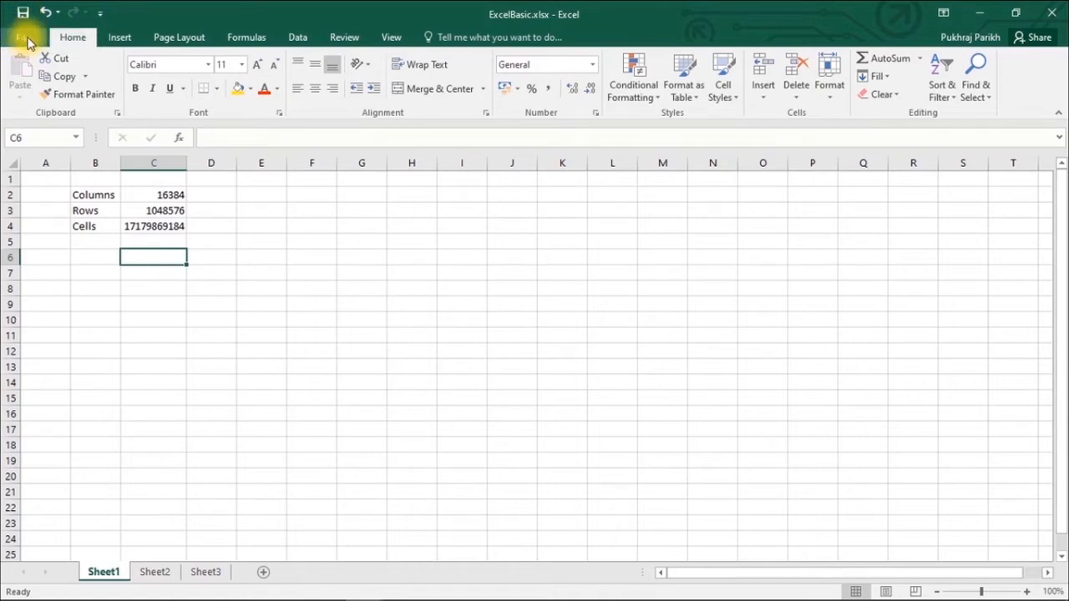
{"action": "left_click", "coordinate": [23, 39]}
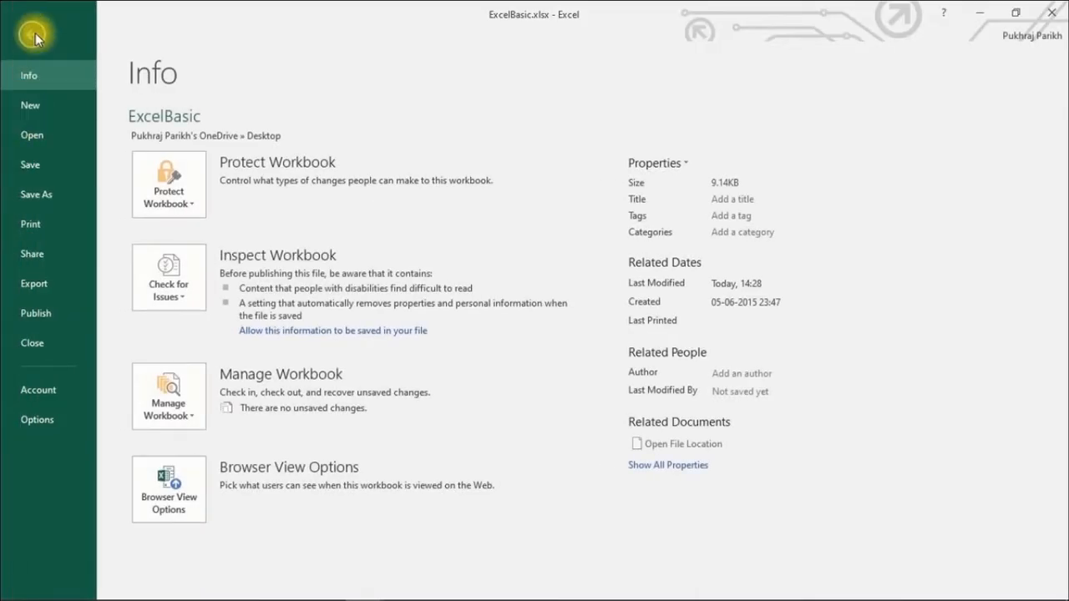
{"action": "left_click", "coordinate": [33, 36]}
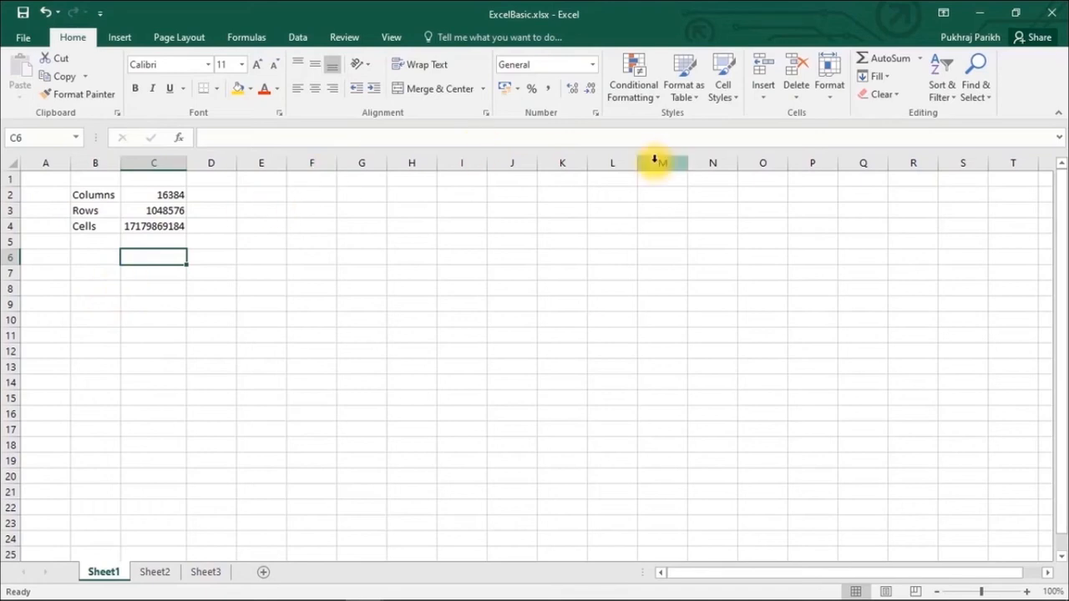
{"action": "left_click", "coordinate": [1049, 13]}
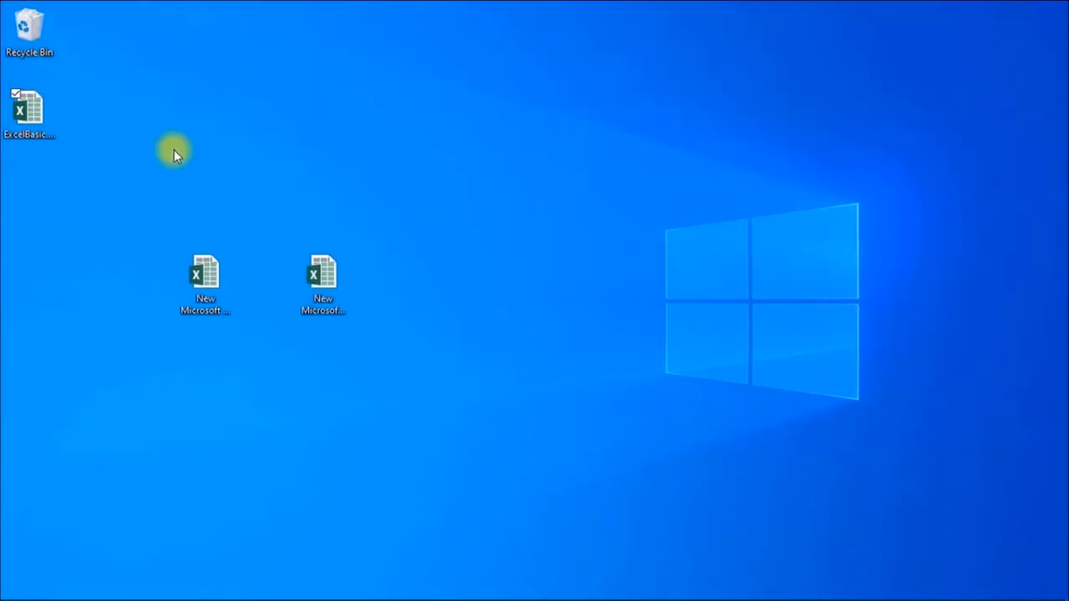
{"action": "double_click", "coordinate": [25, 117]}
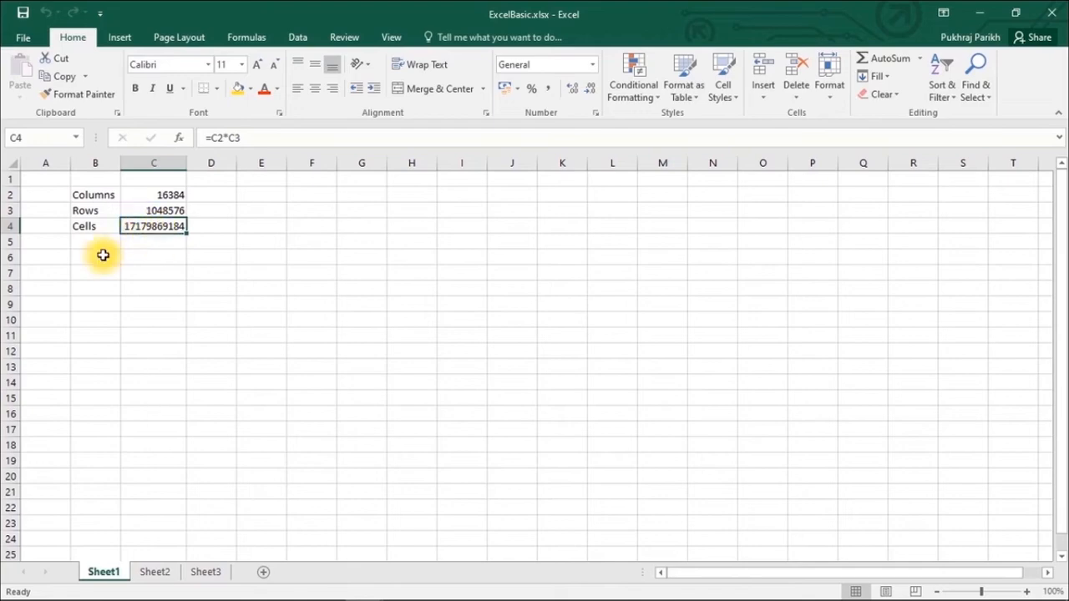
{"action": "left_click", "coordinate": [1051, 12]}
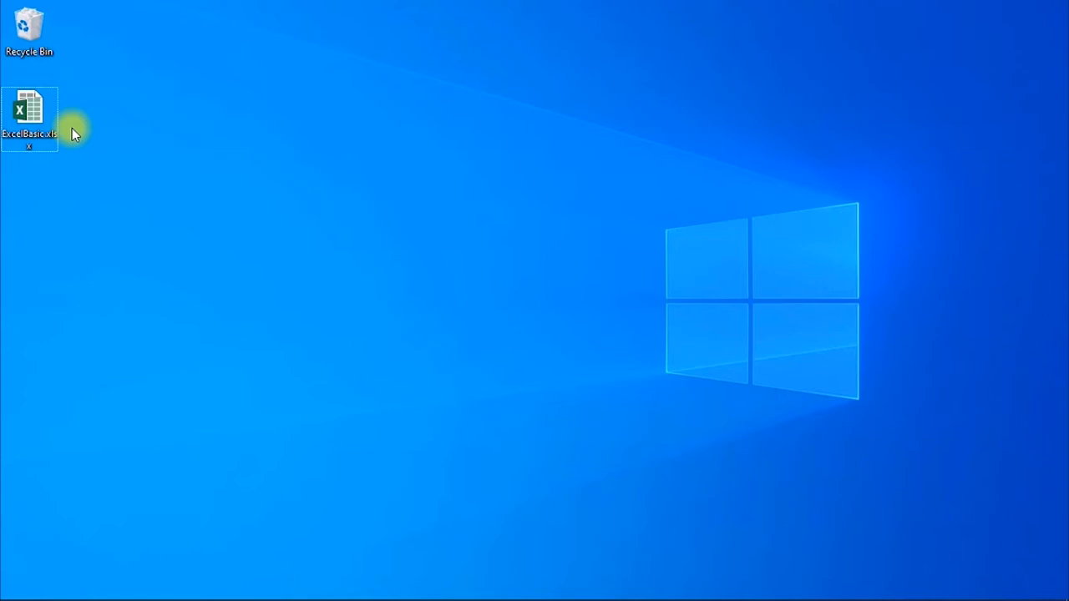
{"action": "double_click", "coordinate": [30, 109]}
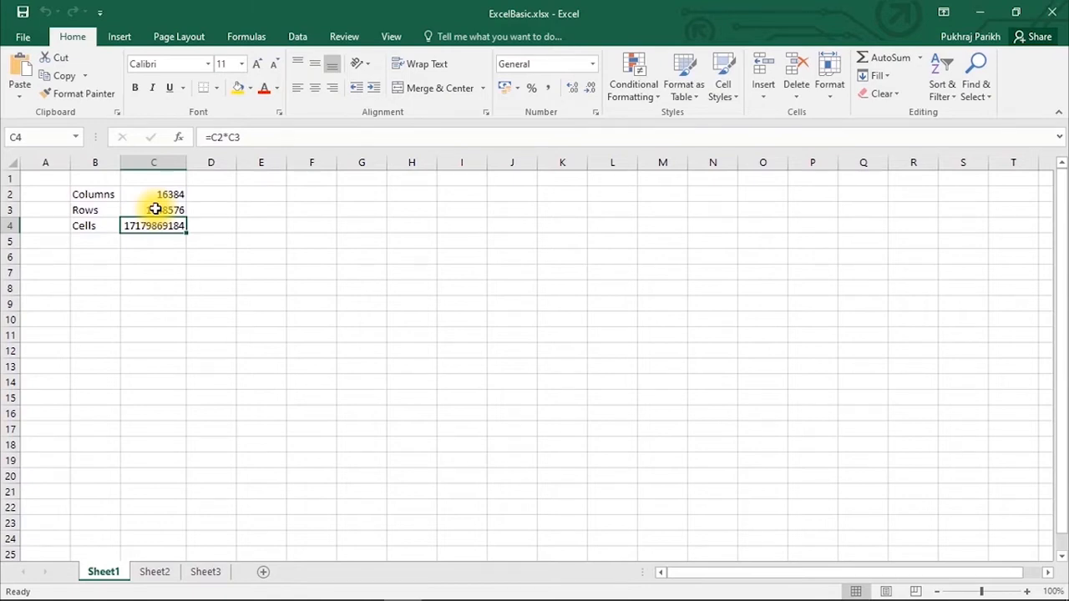
- Check the label and count cells, then start retyping Columns in B2 and cancel that edit
{"action": "left_click", "coordinate": [101, 192]}
{"action": "left_click", "coordinate": [100, 210]}
{"action": "left_click", "coordinate": [151, 208]}
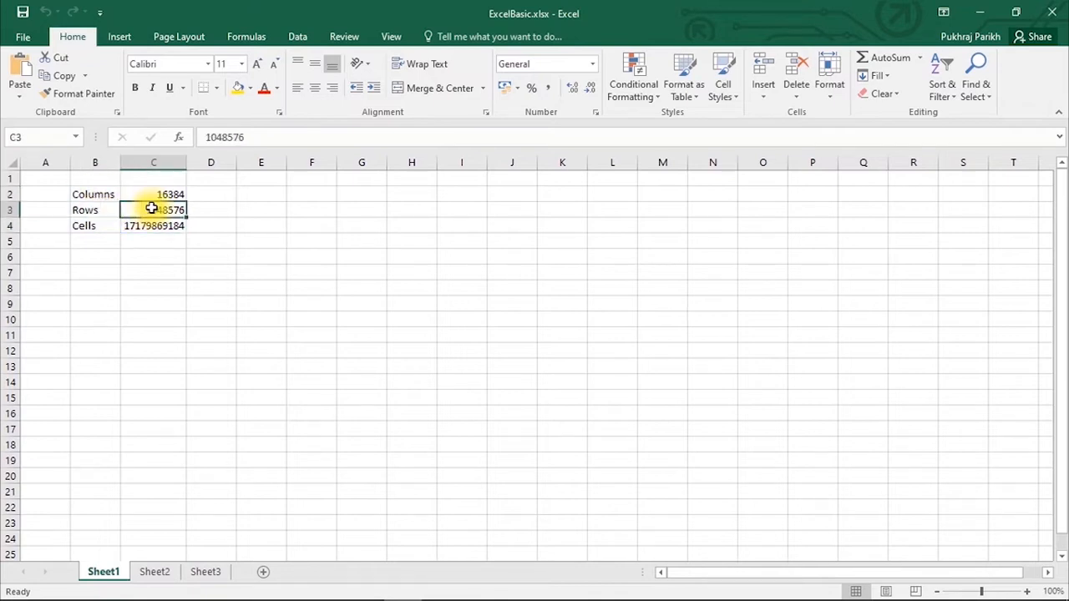
{"action": "left_click", "coordinate": [100, 194]}
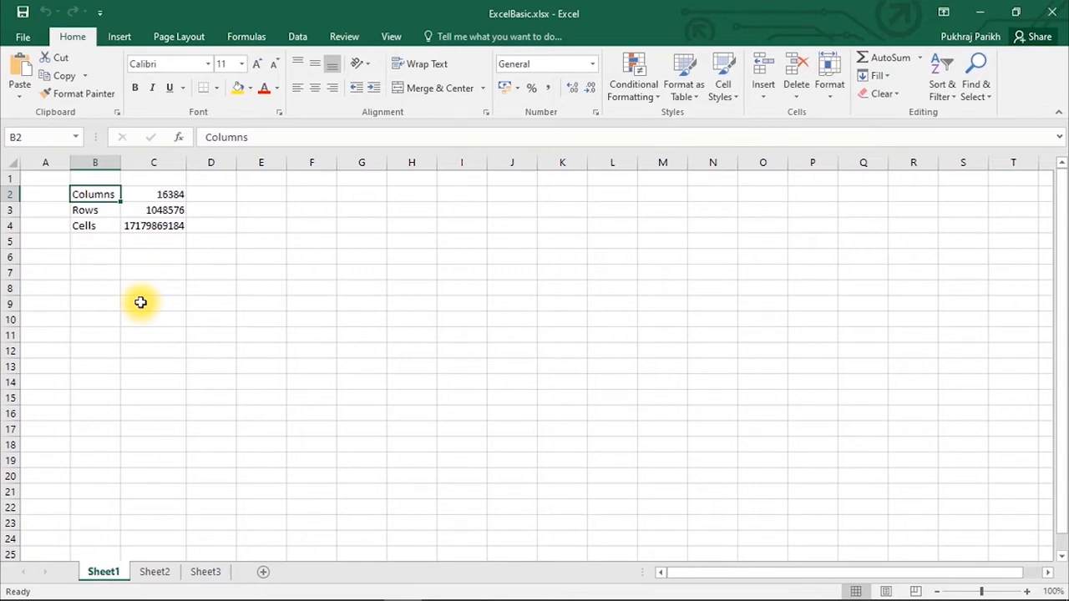
{"action": "type", "text": "Co"}
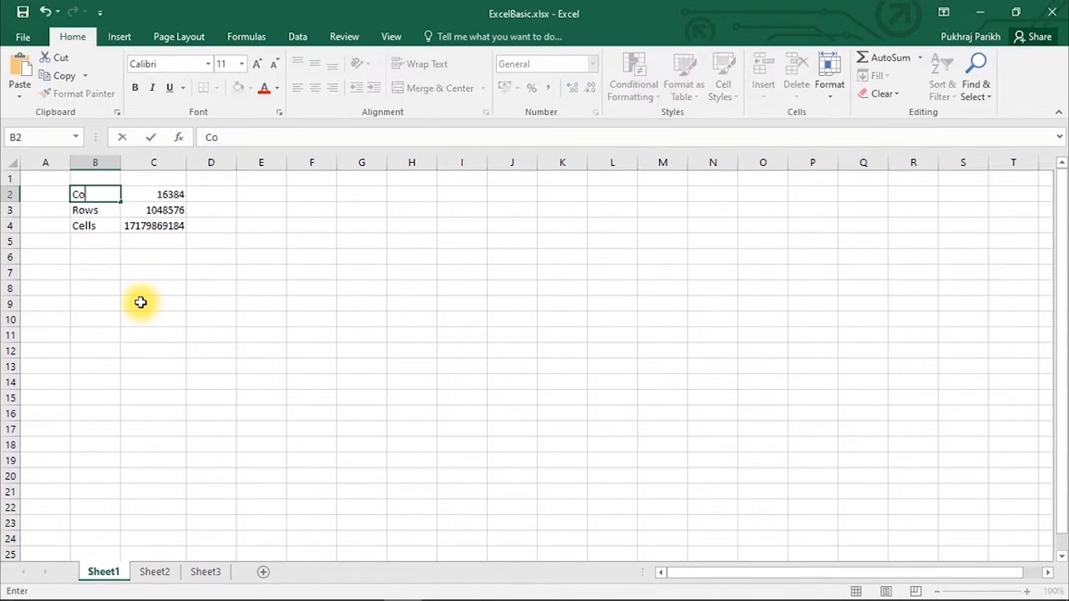
{"action": "type", "text": "lumns"}
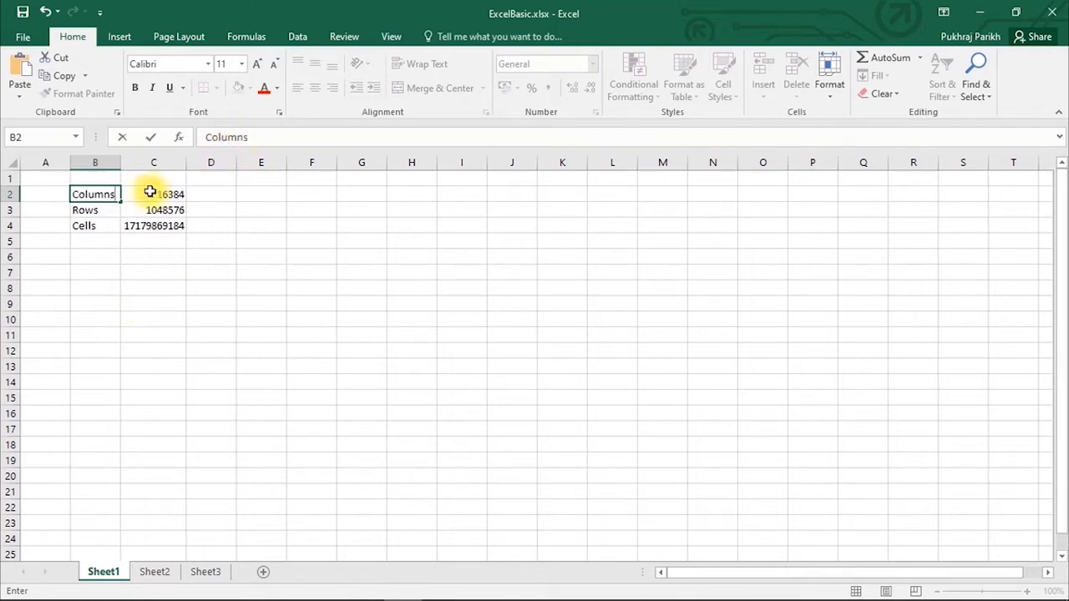
{"action": "left_click", "coordinate": [76, 192]}
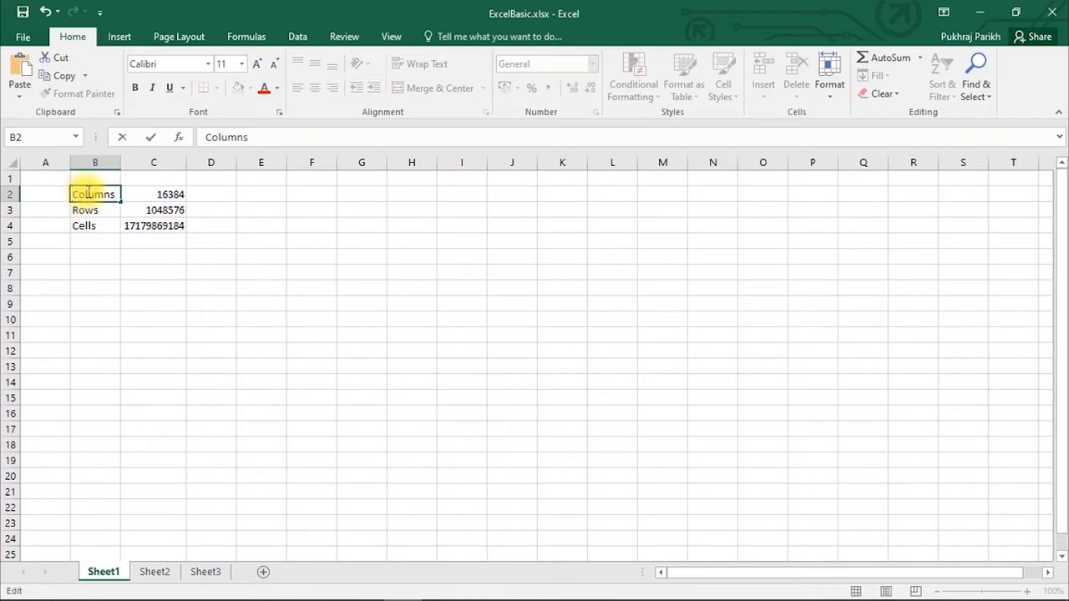
{"action": "key", "text": "Escape"}
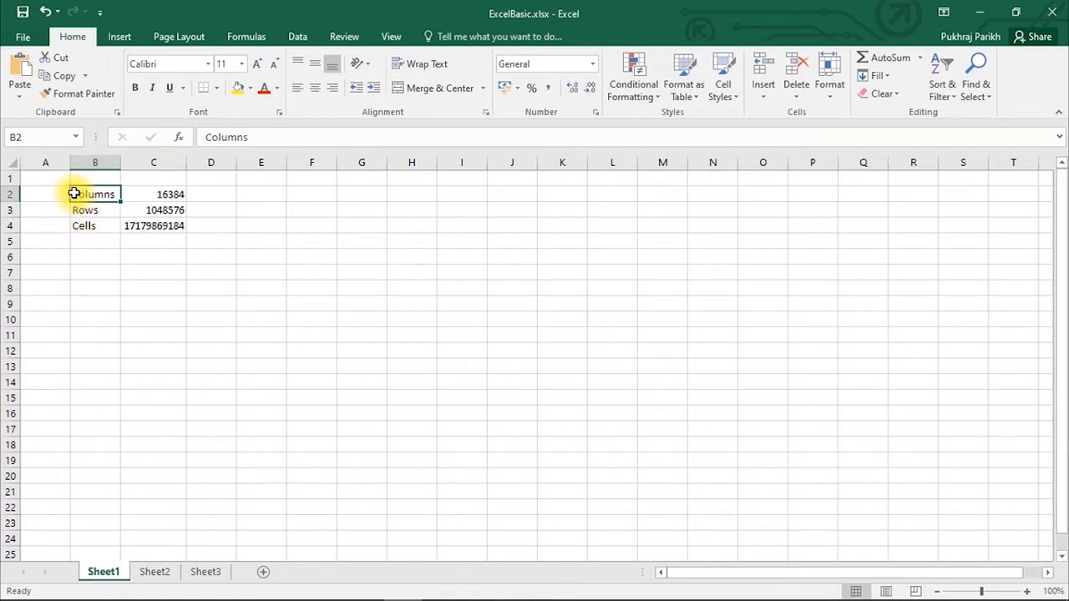
- Edit B2 in place so it reads 'Number of Columns'
{"action": "double_click", "coordinate": [73, 194]}
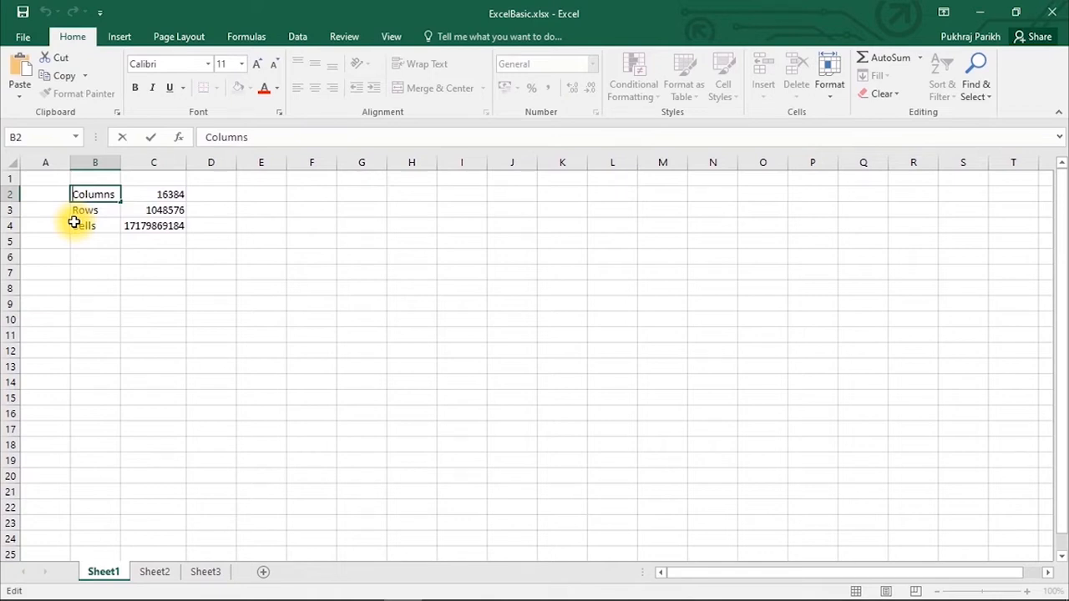
{"action": "type", "text": "Number"}
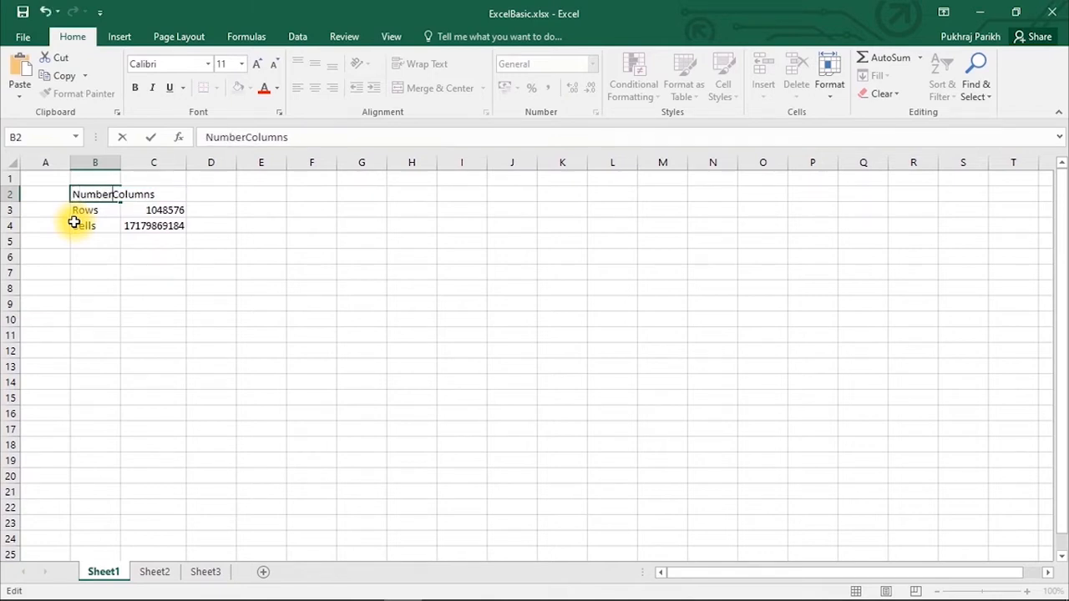
{"action": "type", "text": " of"}
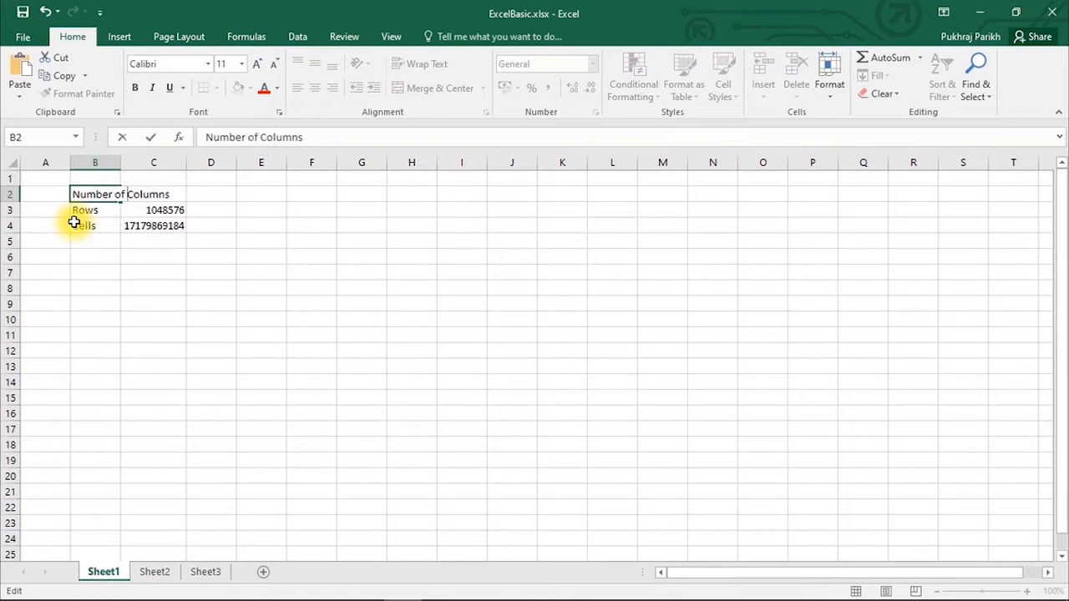
{"action": "key", "text": "Return"}
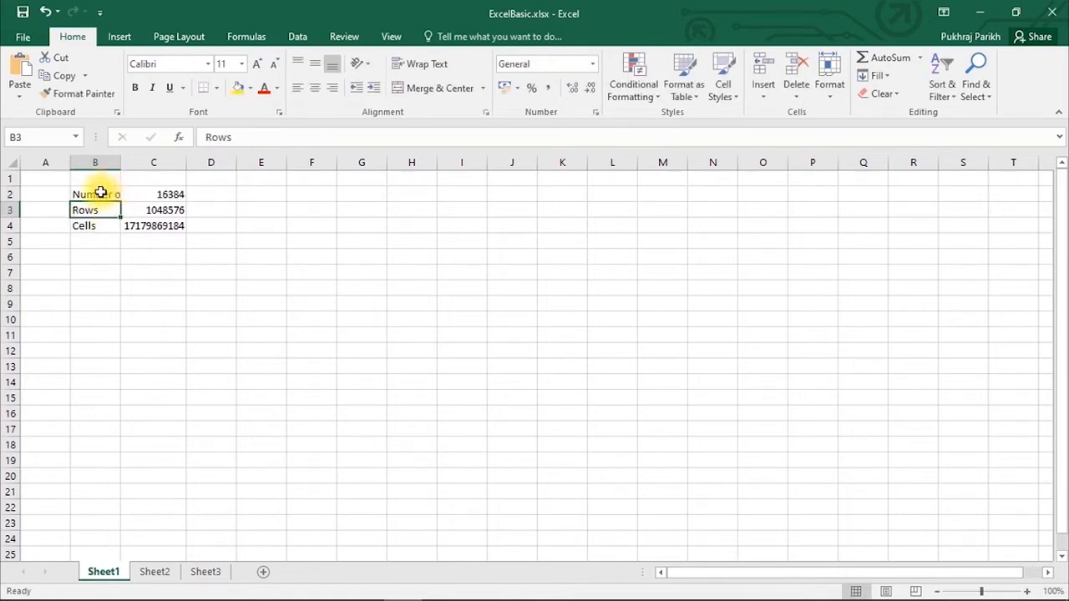
{"action": "left_click", "coordinate": [101, 192]}
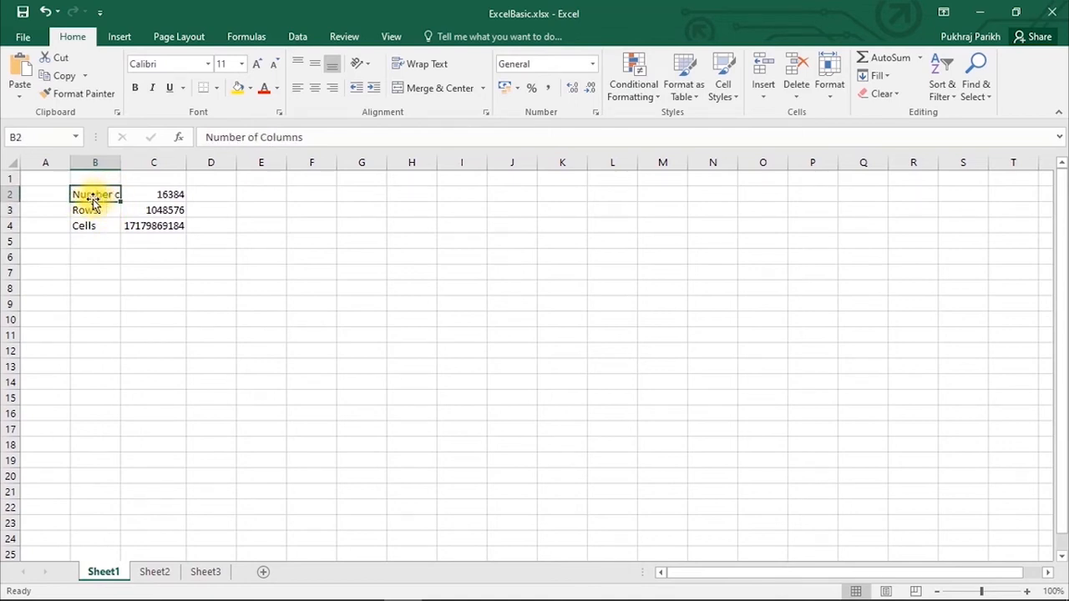
{"action": "left_click", "coordinate": [88, 208]}
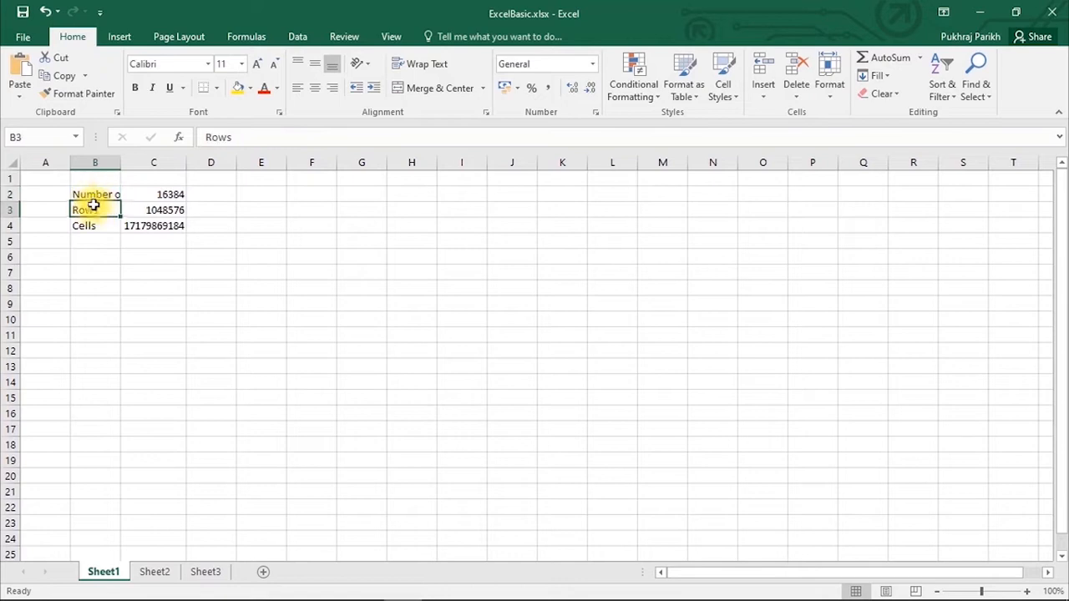
{"action": "left_click", "coordinate": [95, 194]}
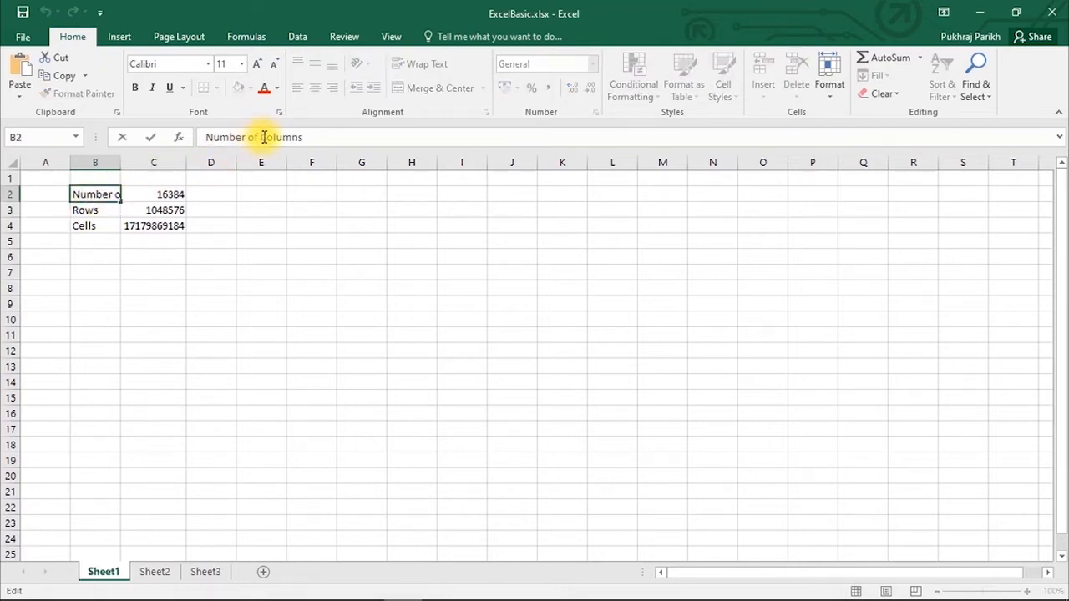
{"action": "left_click_drag", "start_coordinate": [262, 136], "coordinate": [205, 136]}
{"action": "key", "text": "BackSpace"}
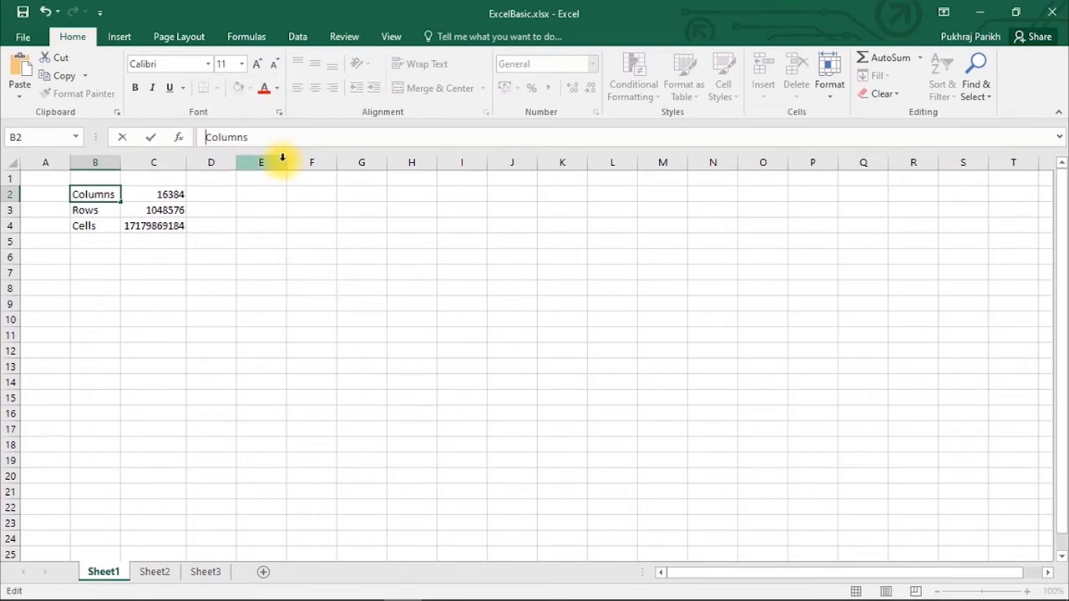
{"action": "key", "text": "Return"}
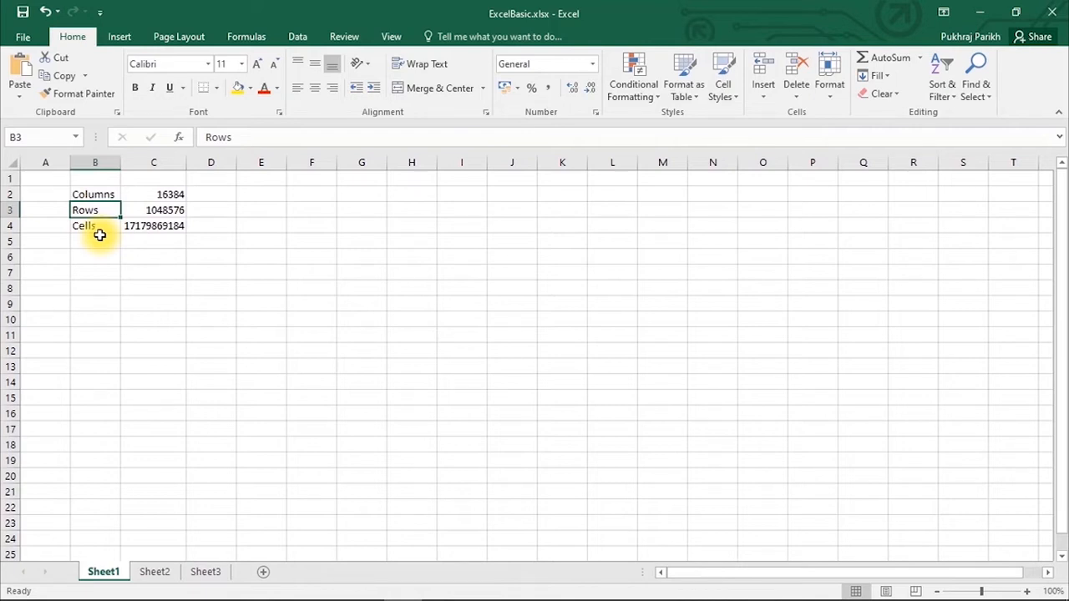
{"action": "key", "text": "Up"}
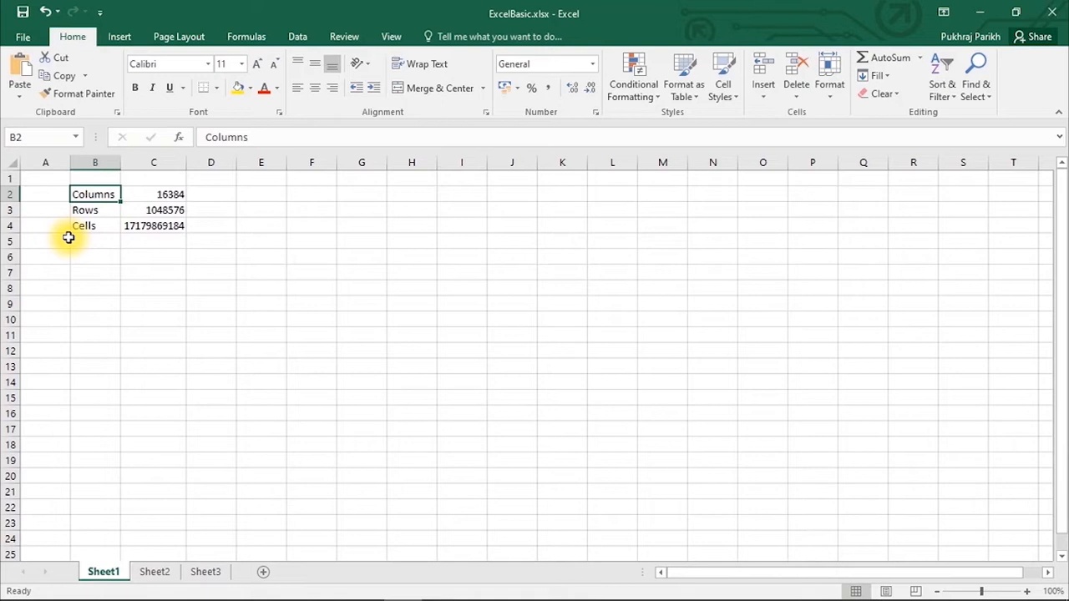
{"action": "key", "text": "BackSpace"}
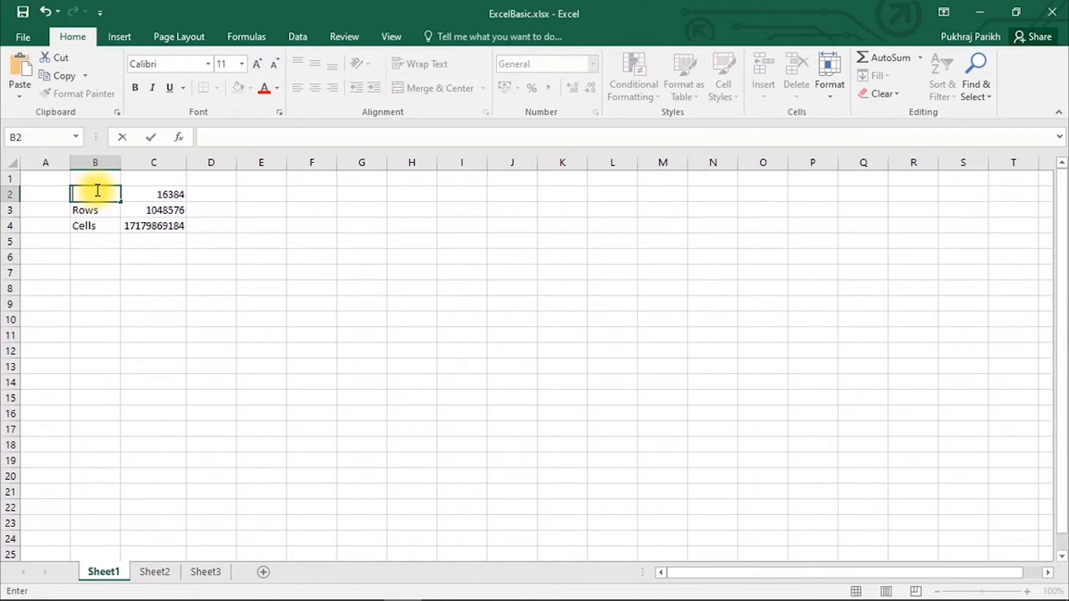
{"action": "type", "text": "Columns"}
{"action": "left_click", "coordinate": [251, 242]}
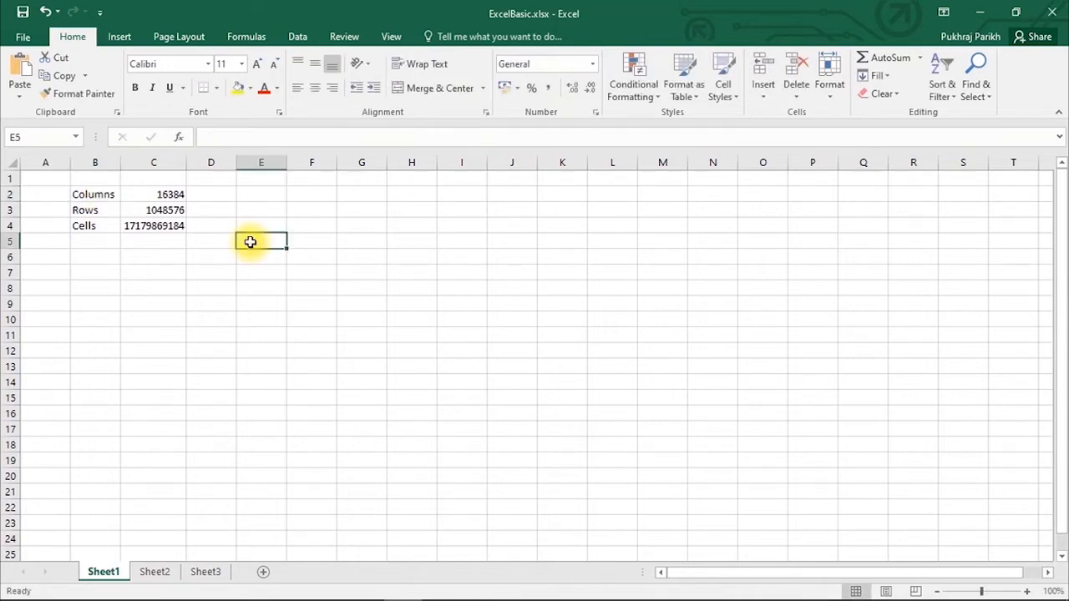
{"action": "left_click", "coordinate": [100, 194]}
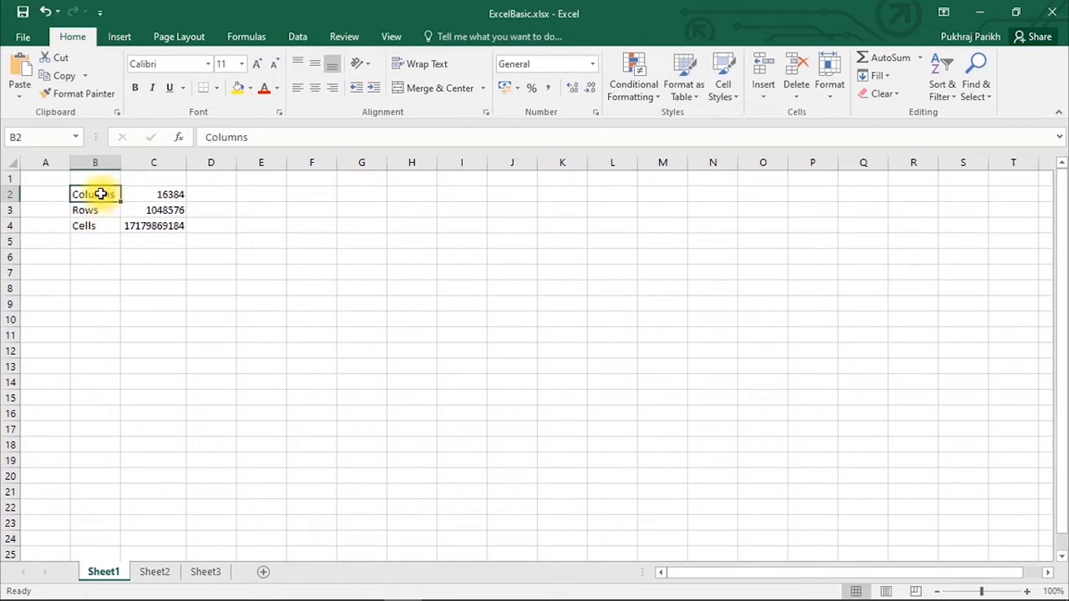
{"action": "type", "text": "Columns"}
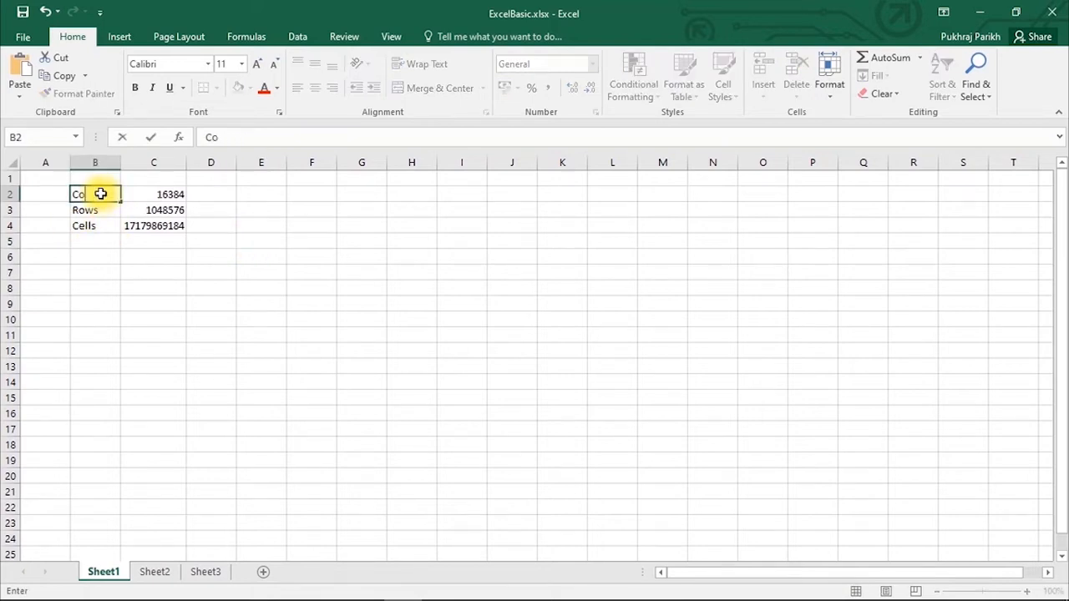
{"action": "key", "text": "ctrl+Return"}
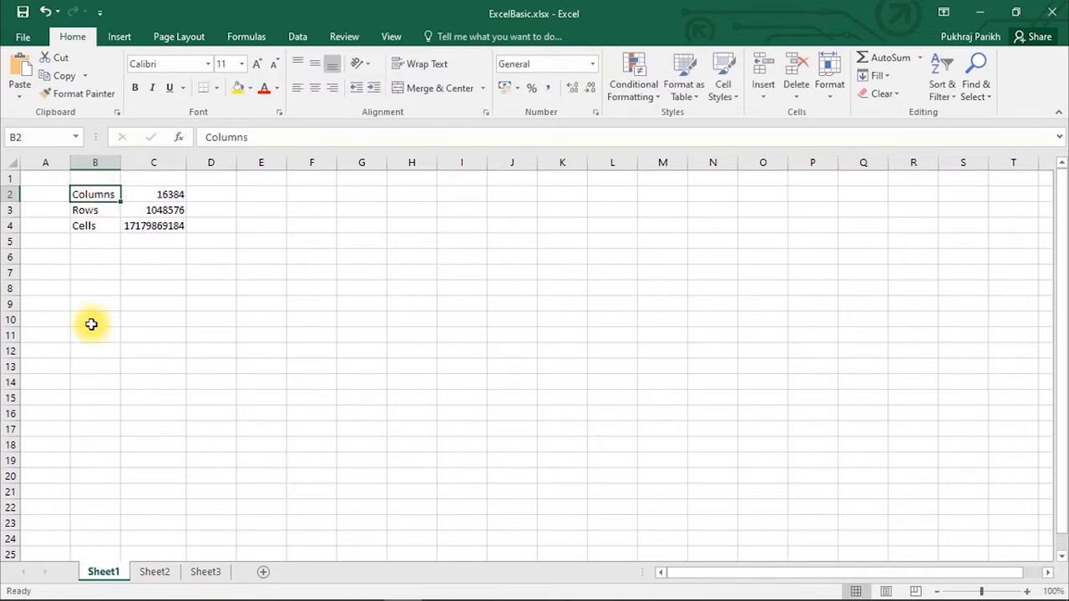
{"action": "double_click", "coordinate": [98, 195]}
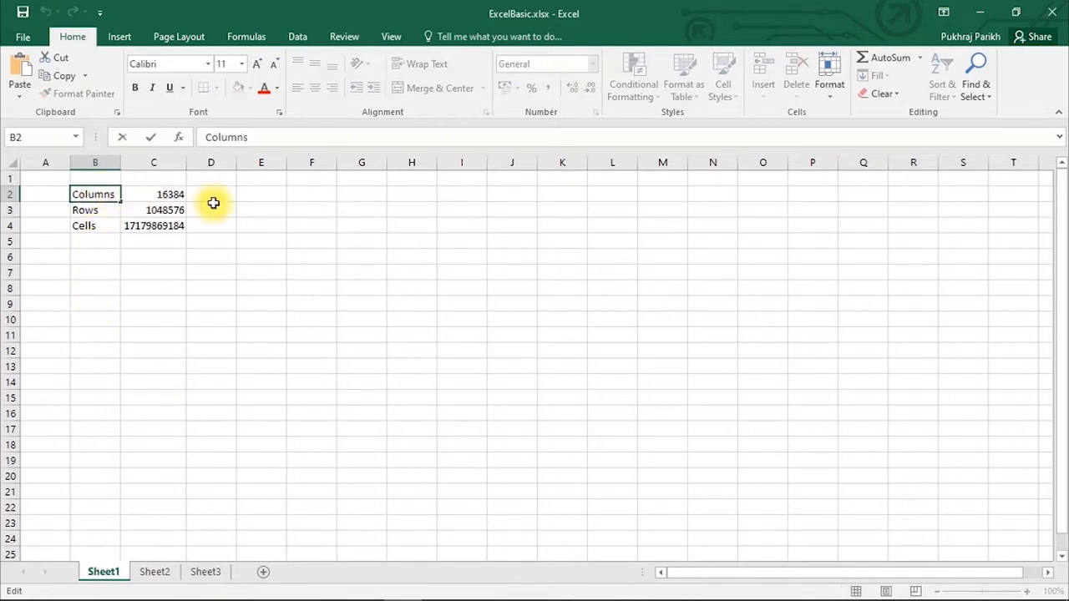
{"action": "key", "text": "Right"}
{"action": "key", "text": "Right"}
{"action": "key", "text": "BackSpace"}
{"action": "key", "text": "BackSpace"}
{"action": "key", "text": "BackSpace"}
{"action": "key", "text": "Return"}
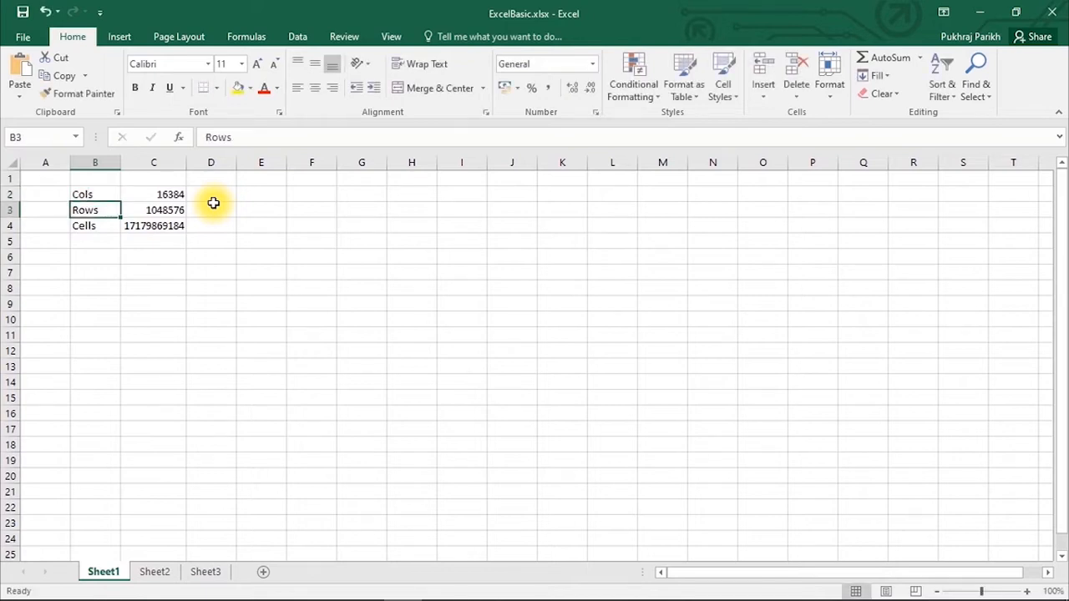
{"action": "left_click", "coordinate": [117, 193]}
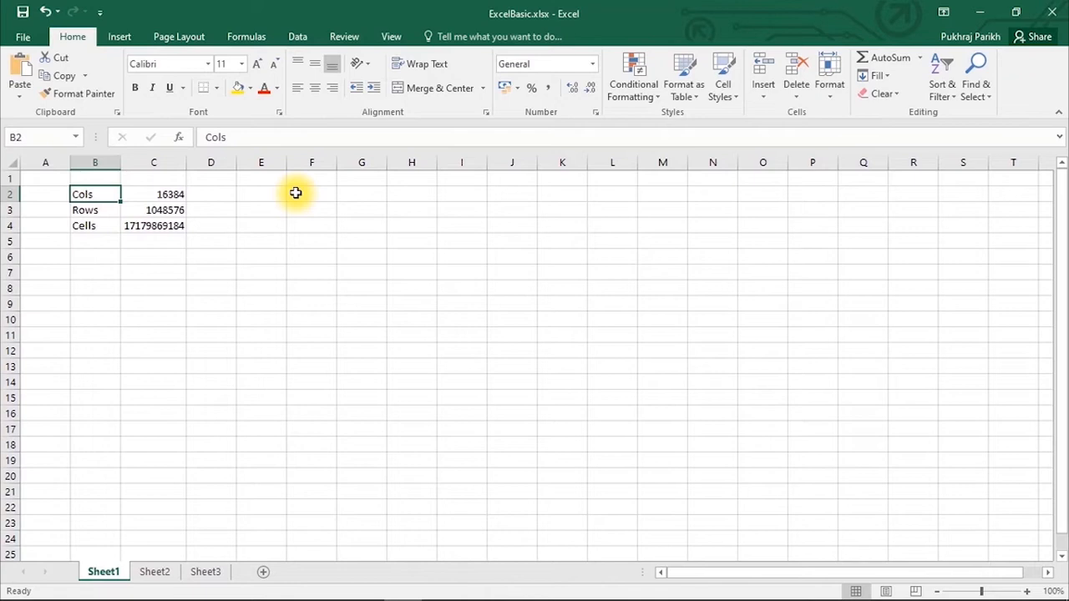
{"action": "key", "text": "Delete"}
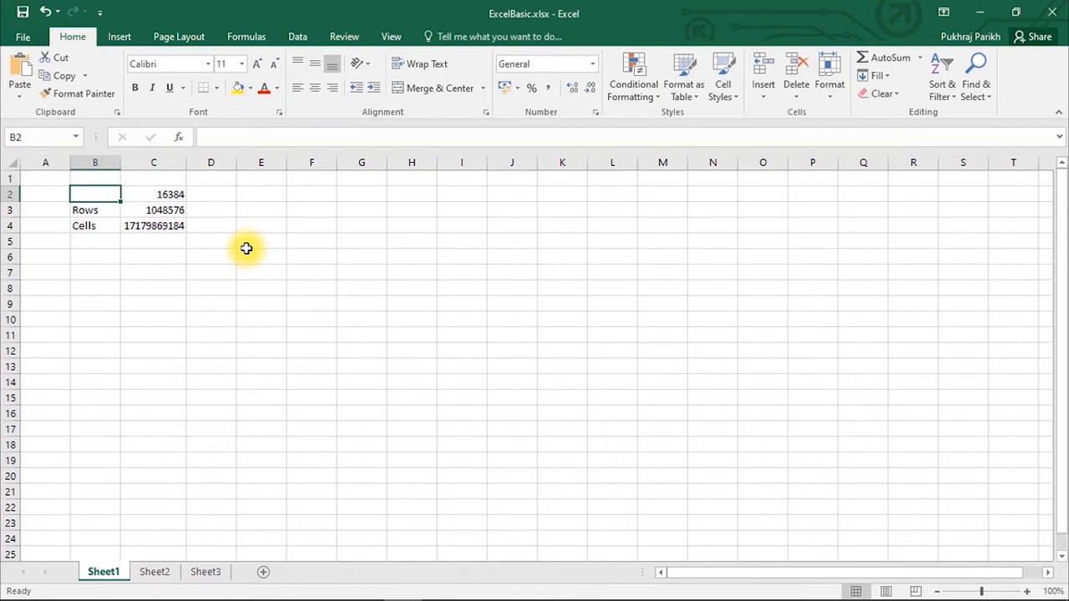
{"action": "type", "text": "Columns"}
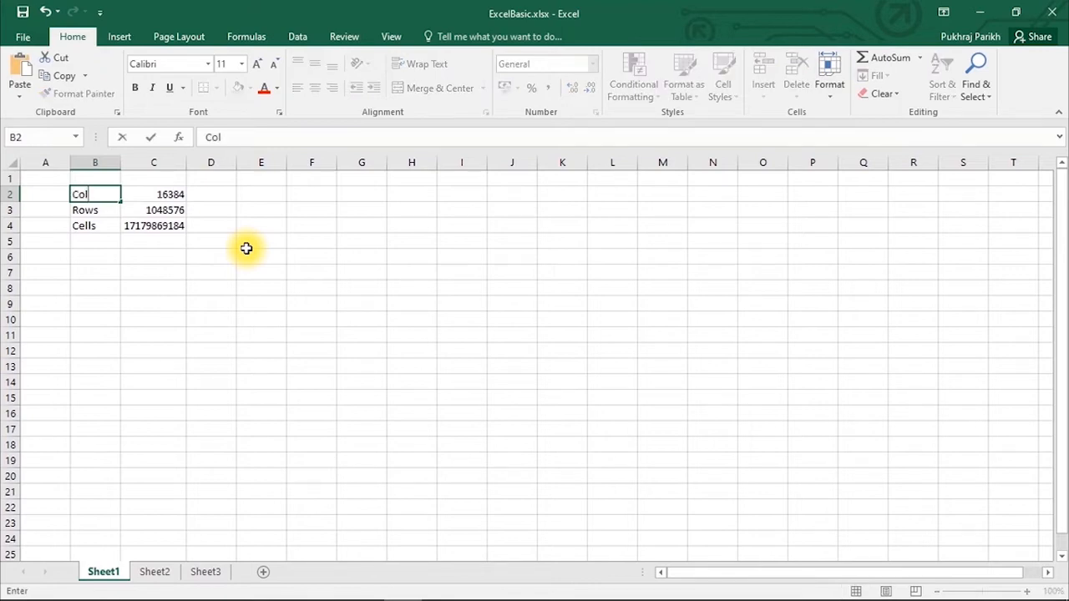
{"action": "key", "text": "Return"}
{"action": "left_click", "coordinate": [100, 191]}
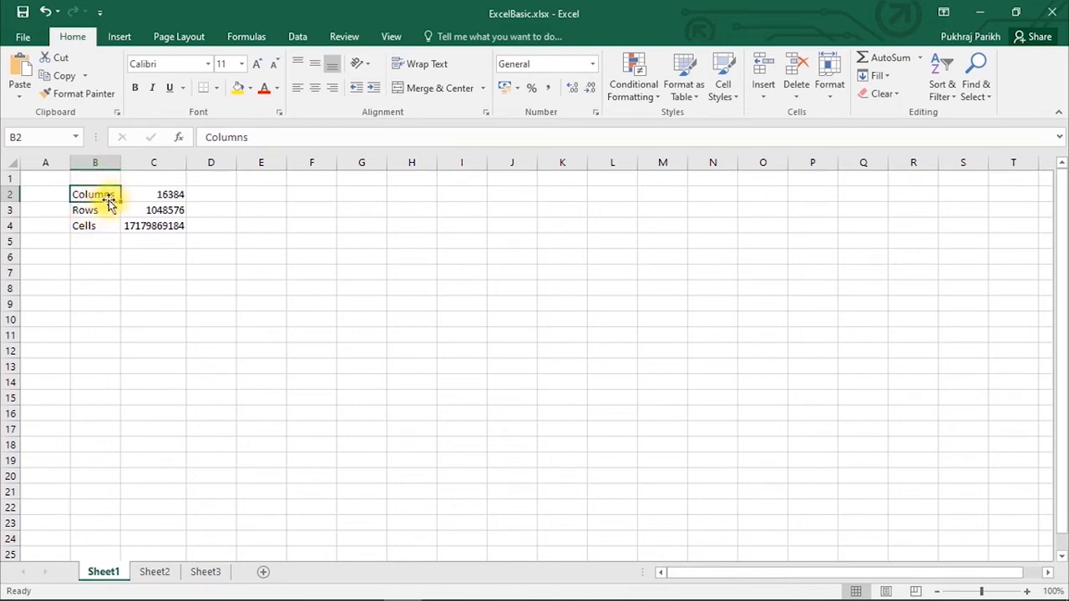
{"action": "left_click", "coordinate": [162, 195]}
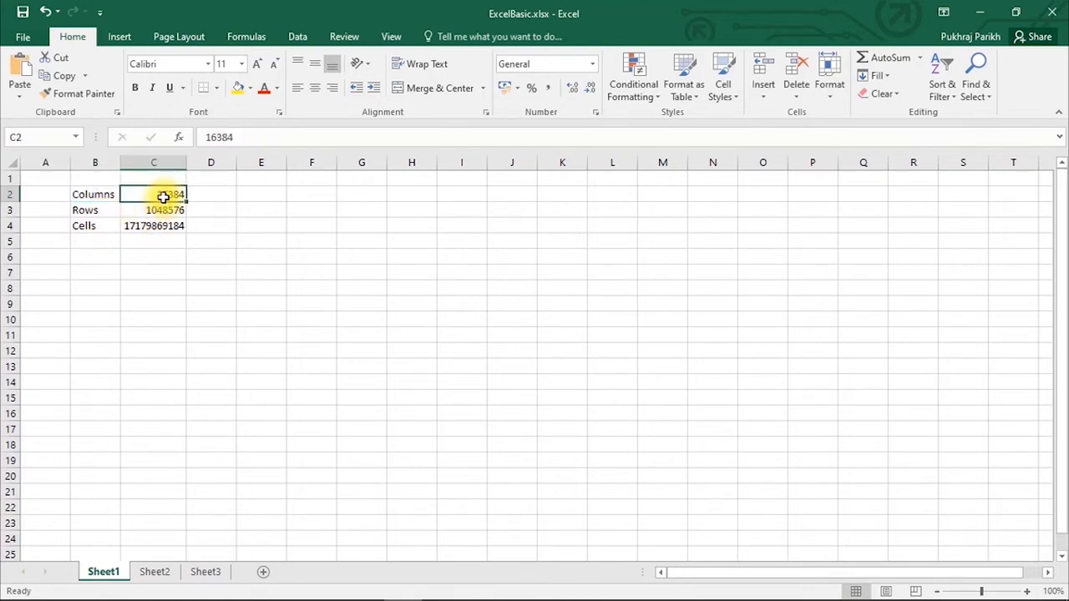
{"action": "left_click", "coordinate": [239, 141]}
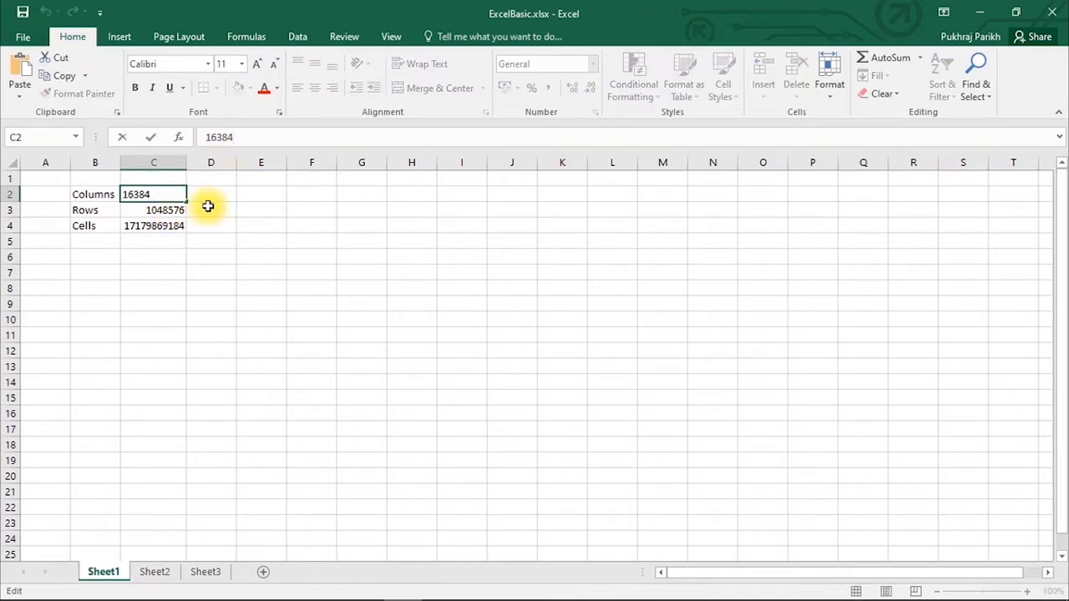
{"action": "key", "text": "Escape"}
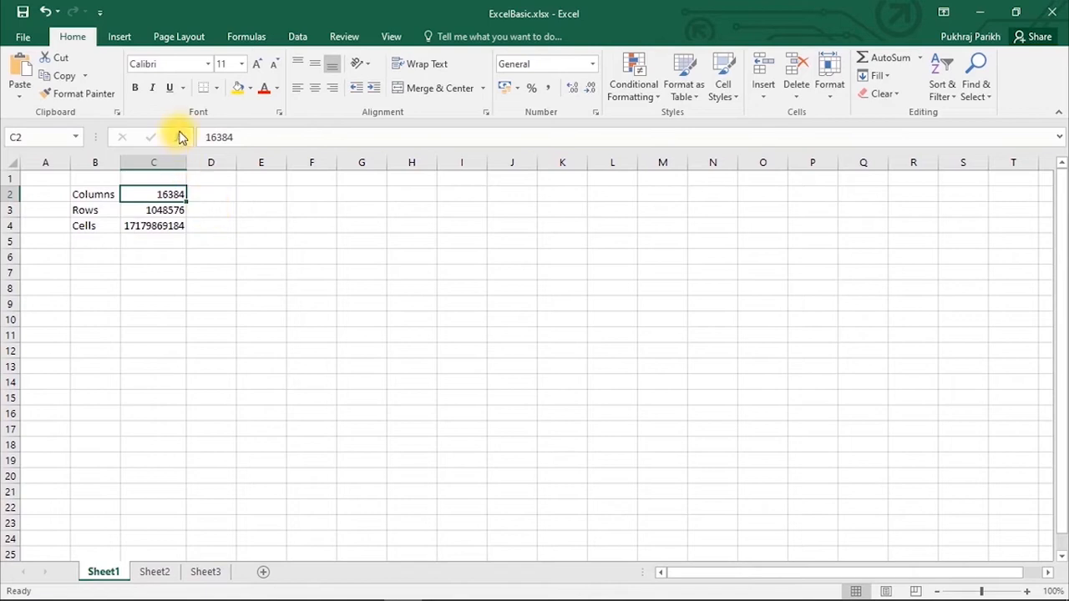
{"action": "left_click", "coordinate": [161, 225]}
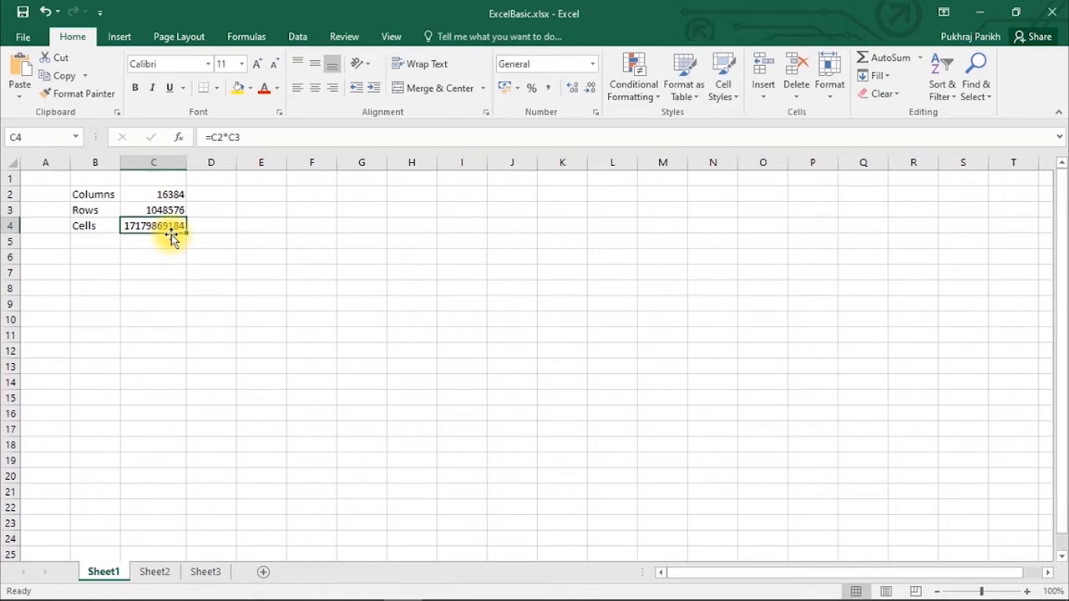
{"action": "left_click", "coordinate": [155, 198]}
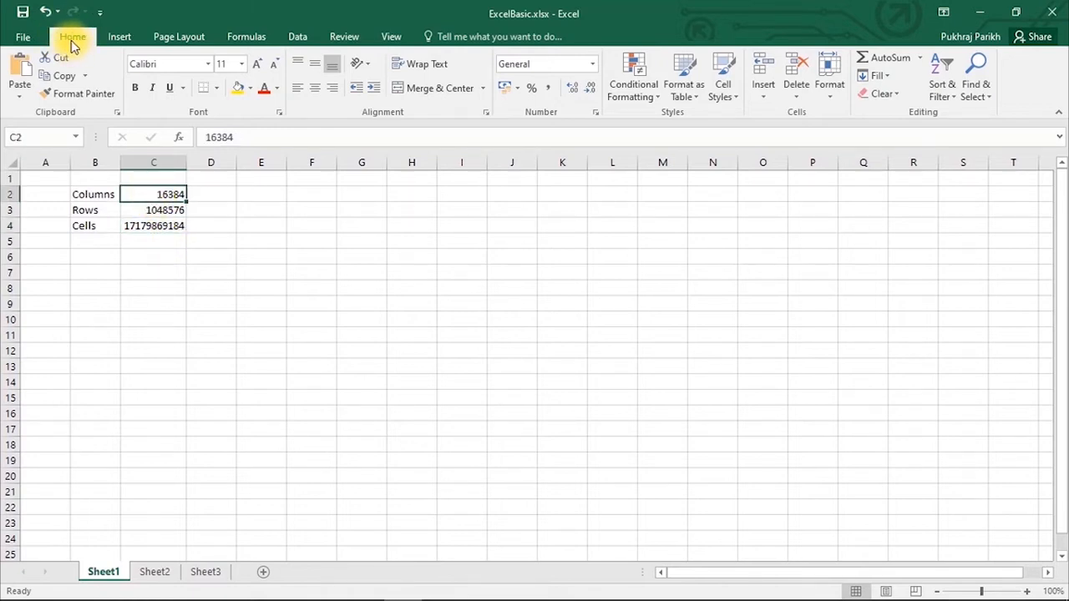
- Format C2 as Number, then as rupee Currency, displaying ₹ 16,384.00
{"action": "left_click", "coordinate": [589, 65]}
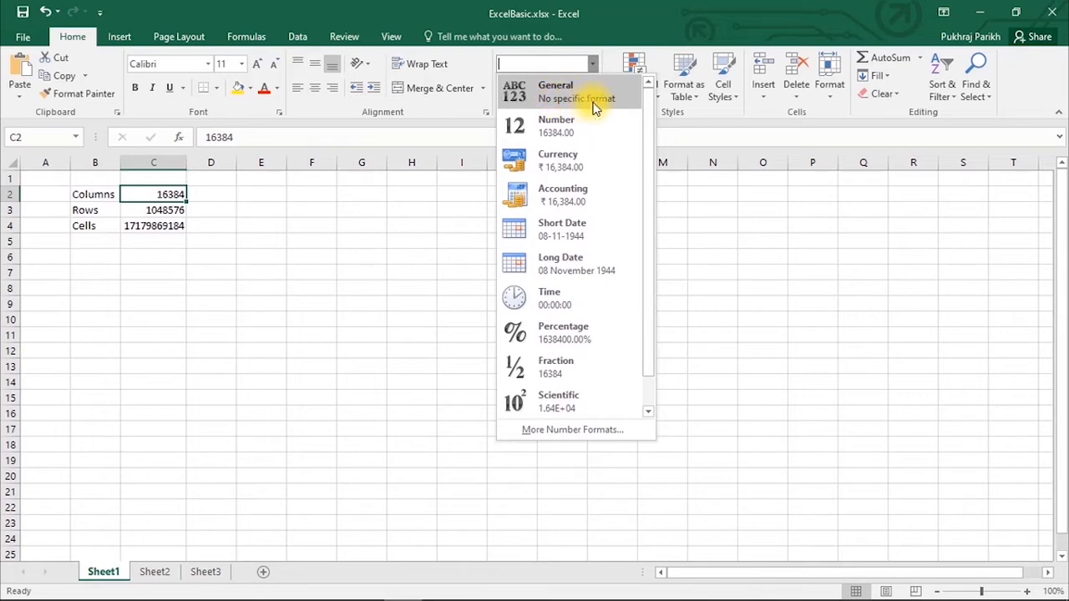
{"action": "left_click", "coordinate": [574, 127]}
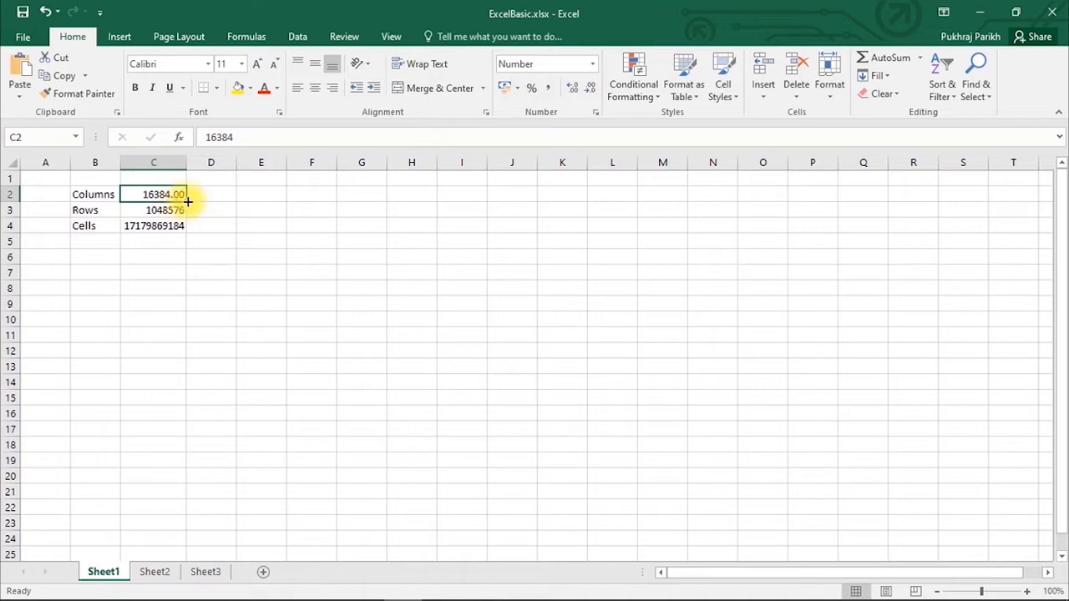
{"action": "left_click", "coordinate": [592, 64]}
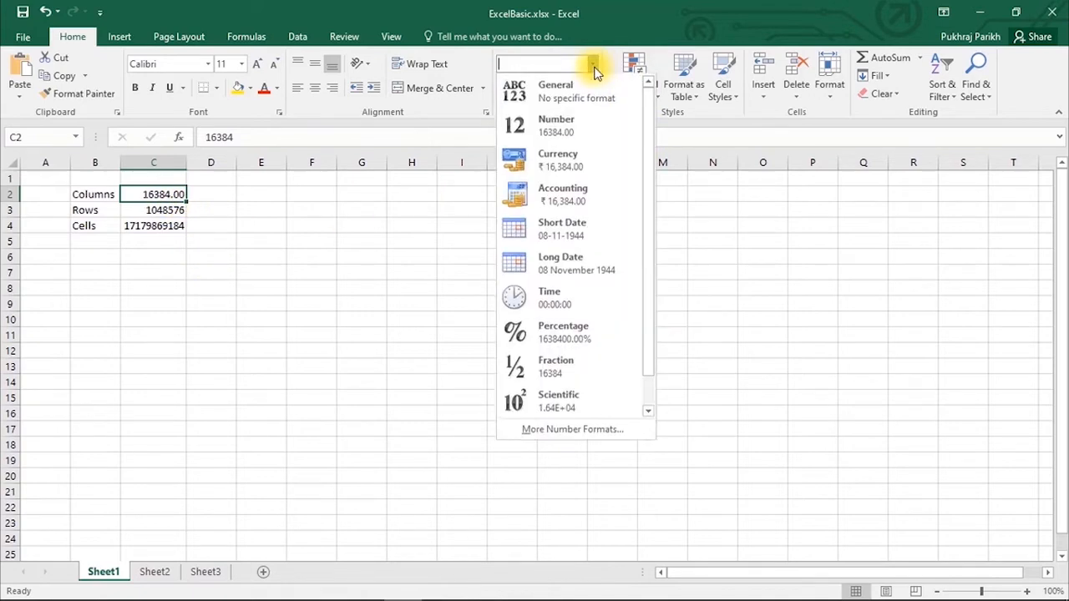
{"action": "left_click", "coordinate": [556, 171]}
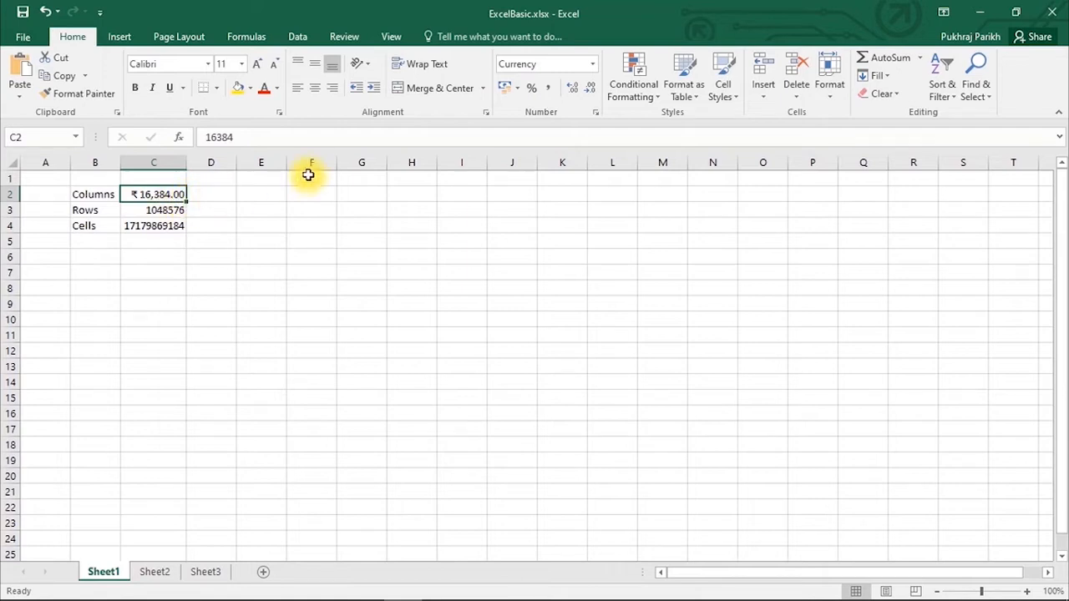
{"action": "left_click", "coordinate": [592, 64]}
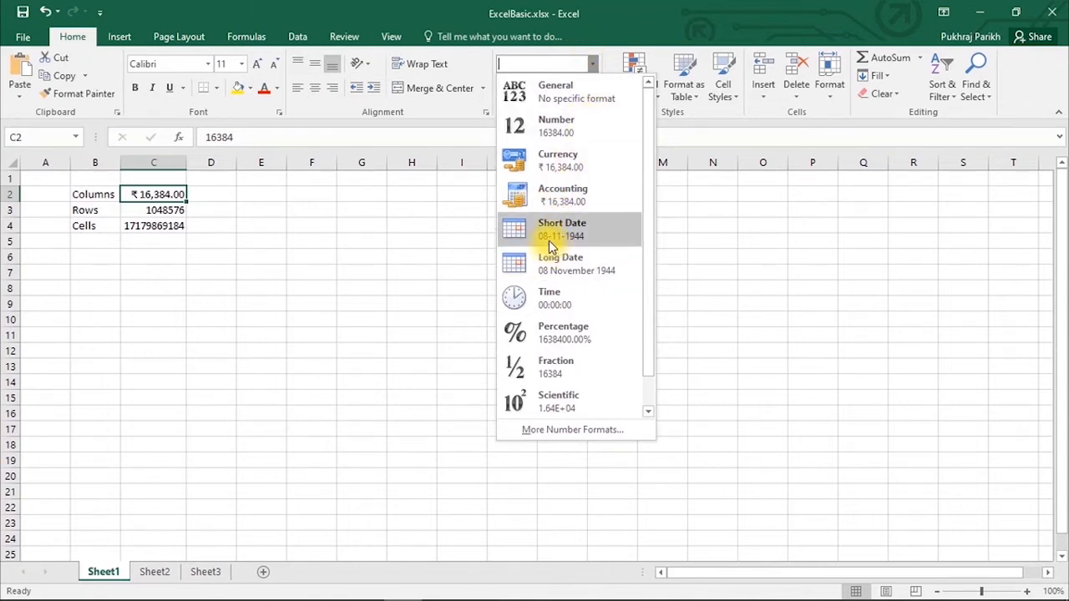
{"action": "left_click", "coordinate": [266, 199]}
- Enter jan 1 1900 in E2 and 1 in E3, showing E3 as Long Date (01 January 1900)
{"action": "left_click", "coordinate": [267, 197]}
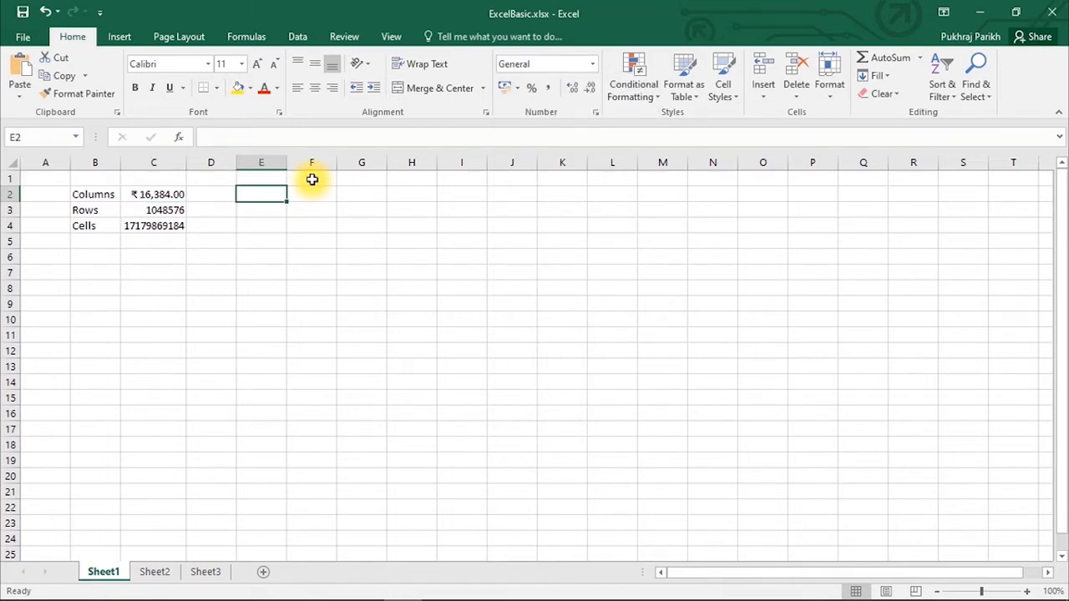
{"action": "type", "text": "jan 1 1"}
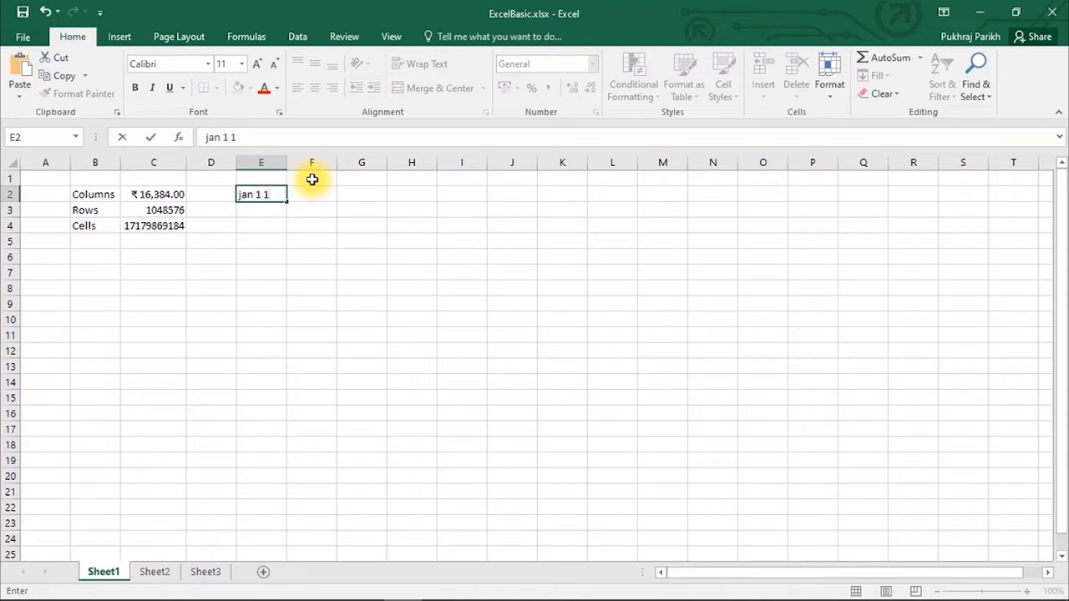
{"action": "type", "text": "900"}
{"action": "key", "text": "Return"}
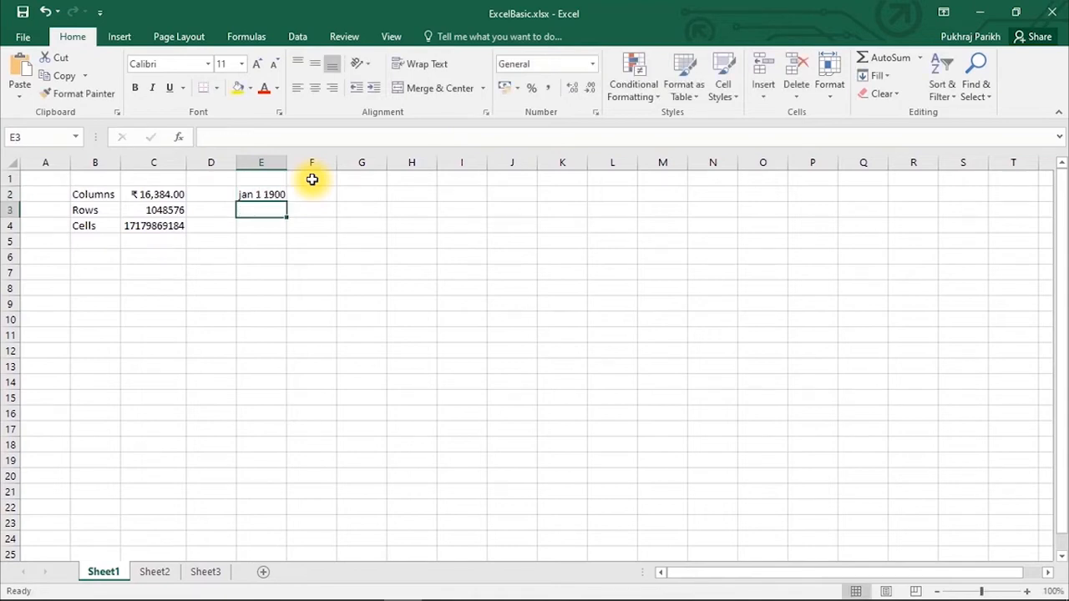
{"action": "type", "text": "1"}
{"action": "key", "text": "Return"}
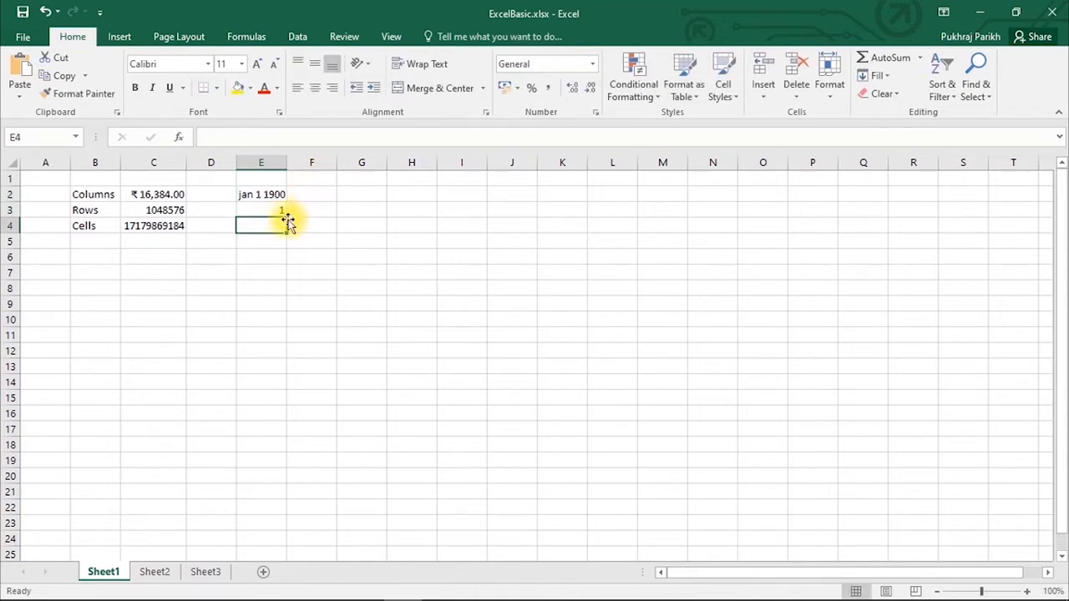
{"action": "left_click", "coordinate": [265, 209]}
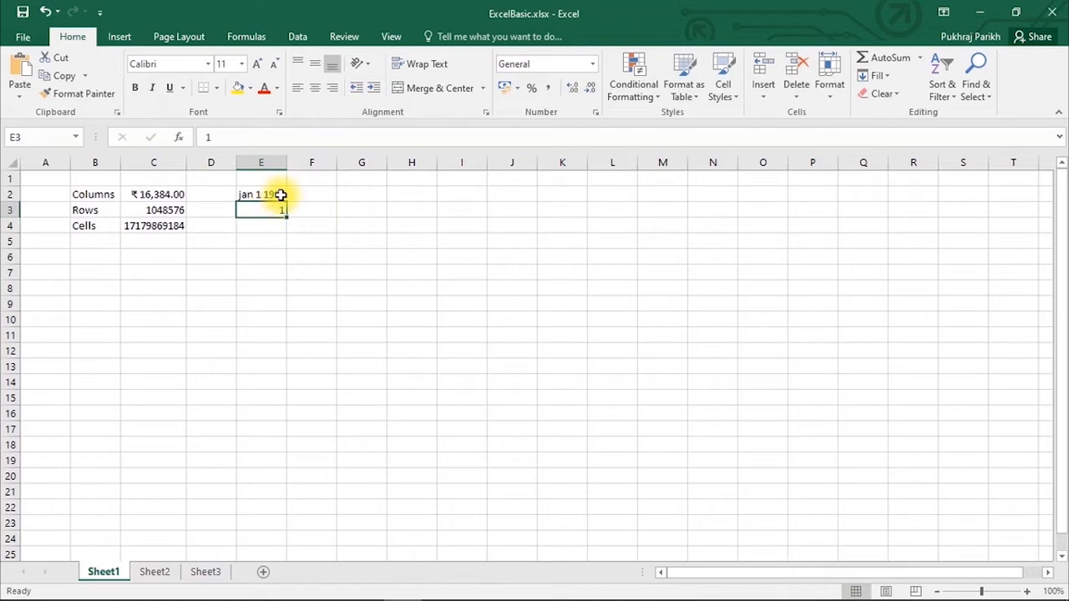
{"action": "left_click", "coordinate": [595, 63]}
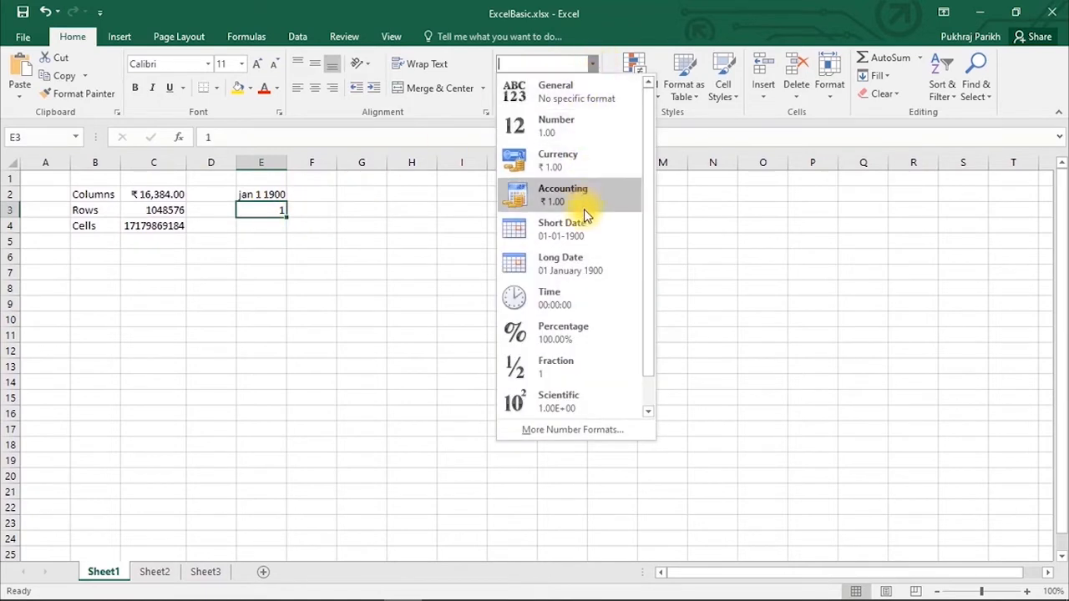
{"action": "left_click", "coordinate": [582, 266]}
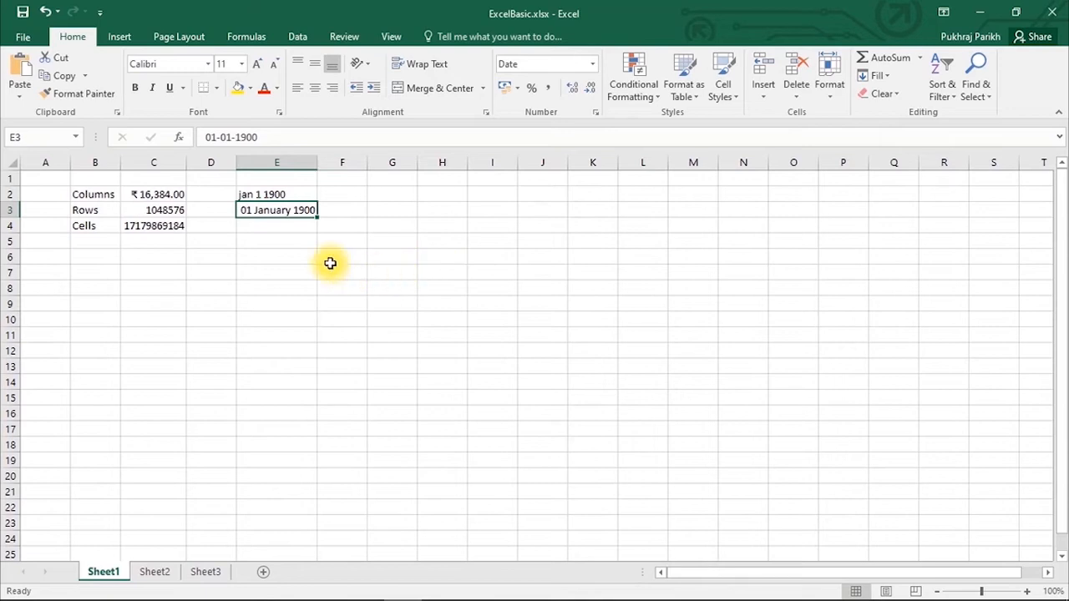
- Enter 2 in E4 and format it as Long Date, 02 January 1900
{"action": "left_click", "coordinate": [291, 227]}
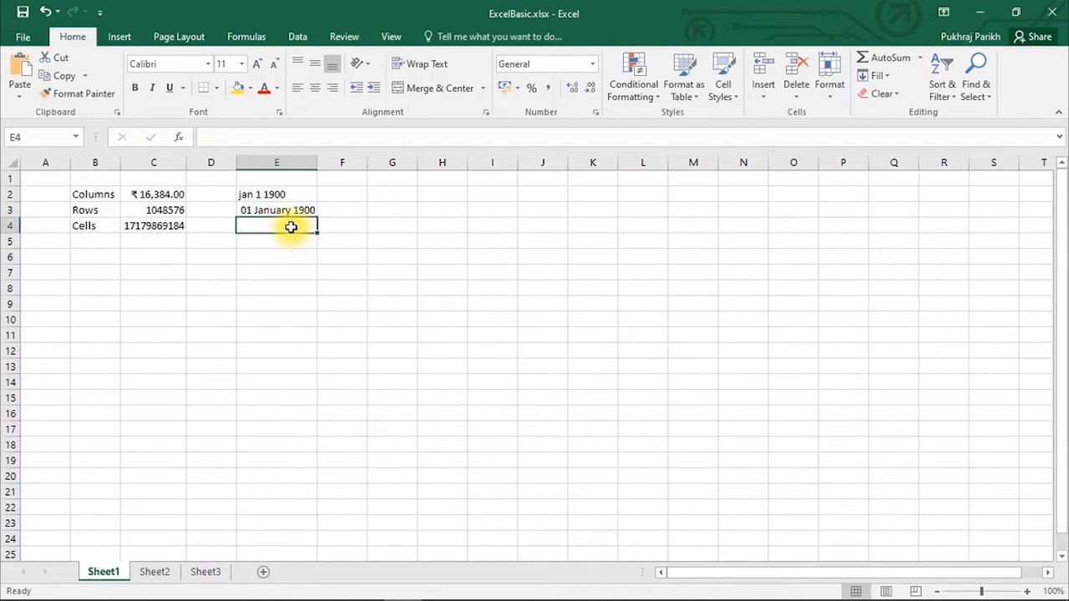
{"action": "type", "text": "2"}
{"action": "key", "text": "ctrl+Return"}
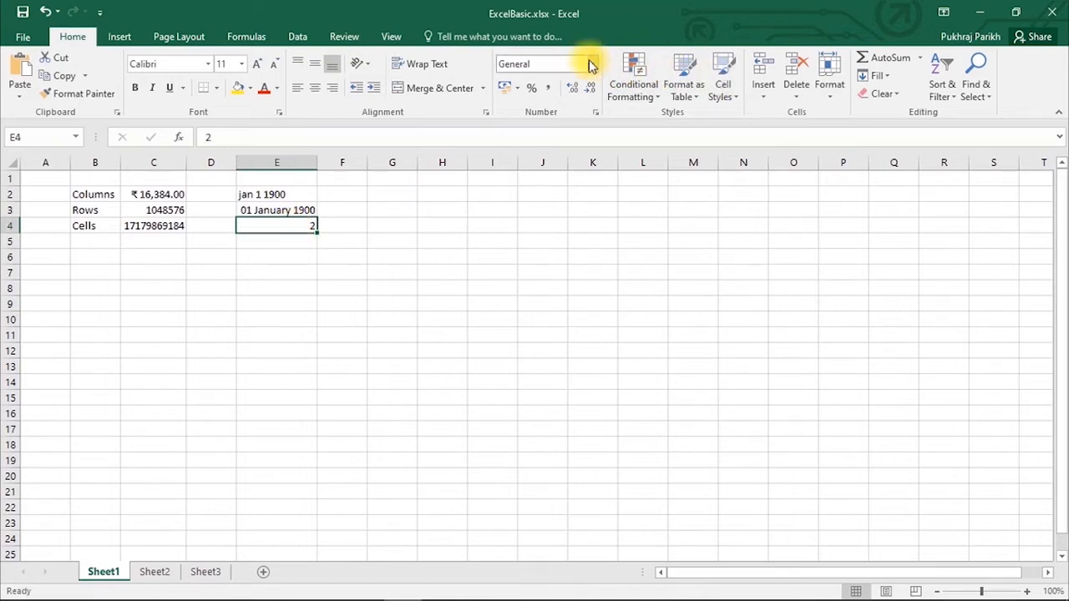
{"action": "left_click", "coordinate": [590, 65]}
{"action": "left_click", "coordinate": [565, 401]}
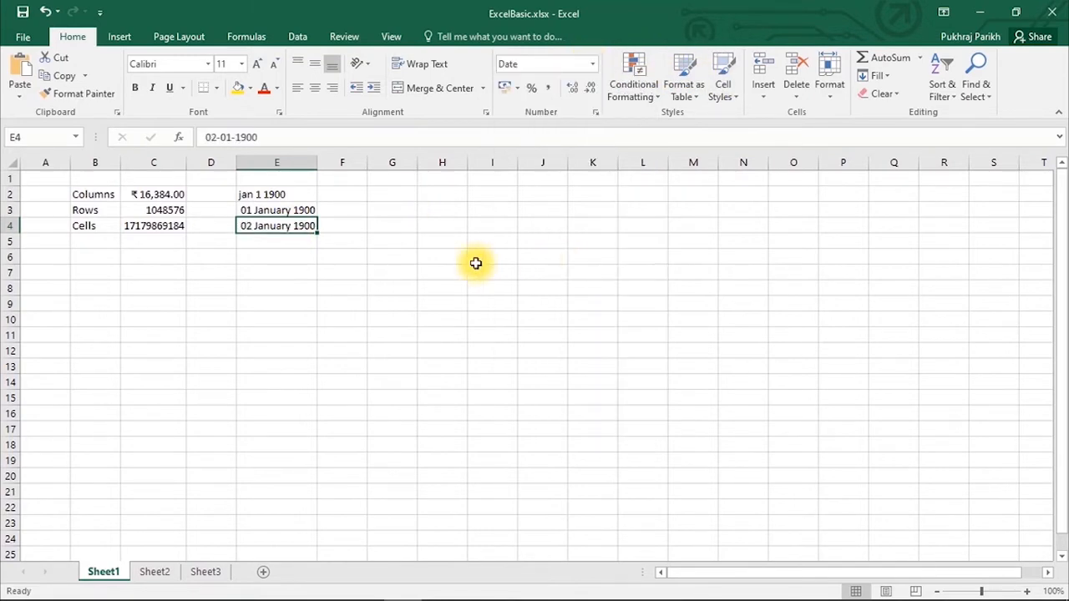
{"action": "left_click", "coordinate": [372, 303]}
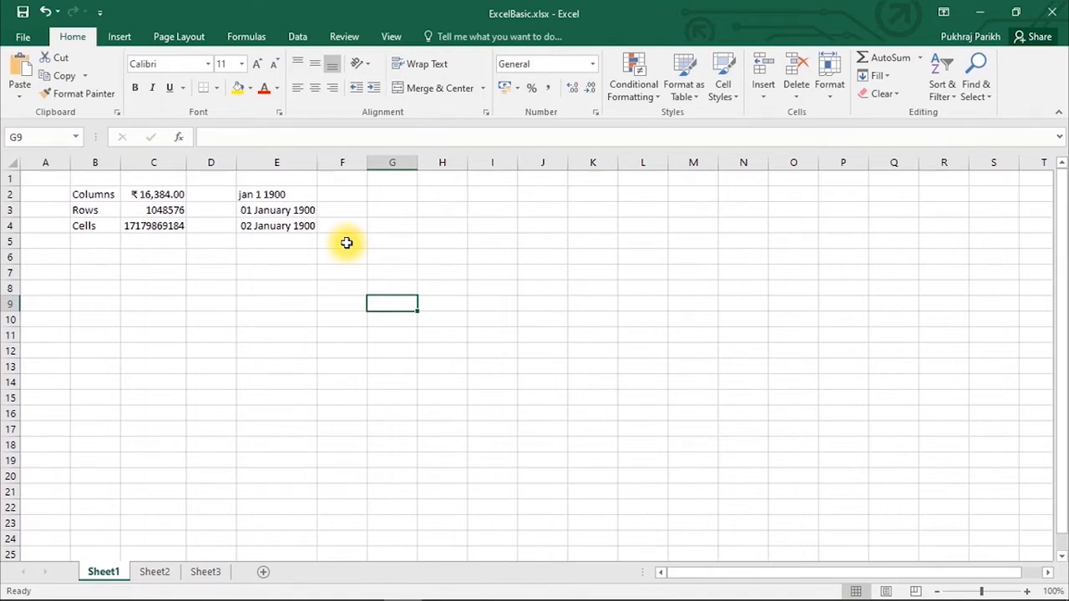
- Enter 2 jun in E6, which becomes the date 02-06-2019
{"action": "left_click", "coordinate": [290, 258]}
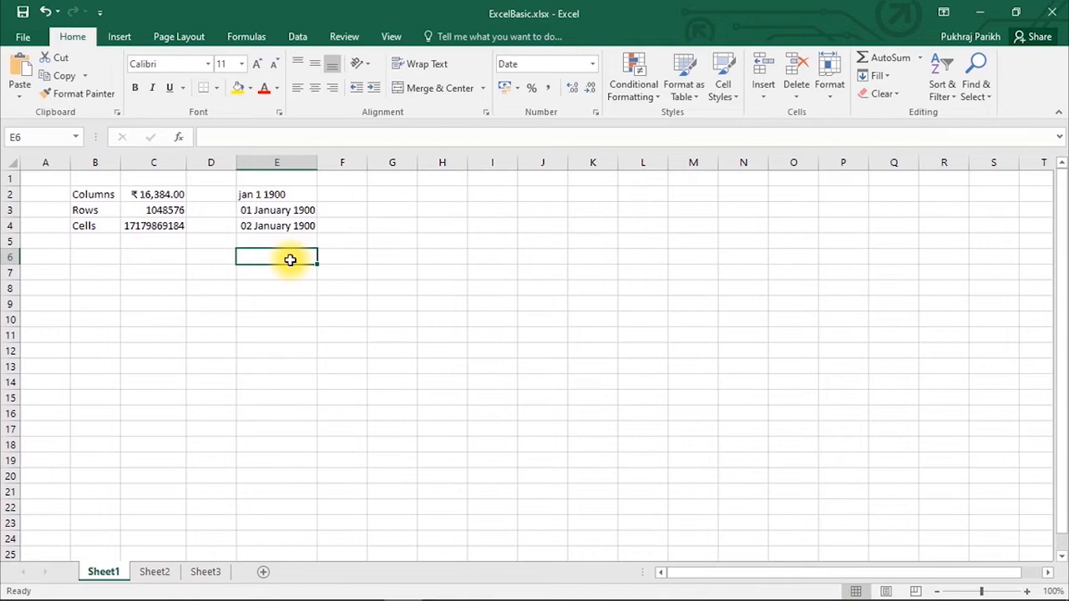
{"action": "type", "text": "2 jun"}
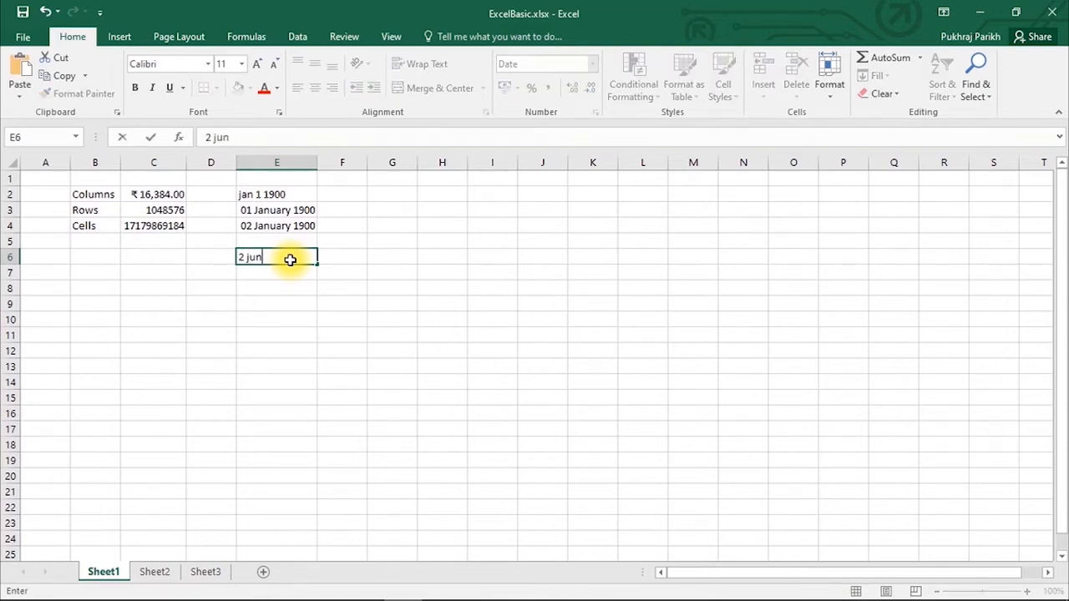
{"action": "key", "text": "Return"}
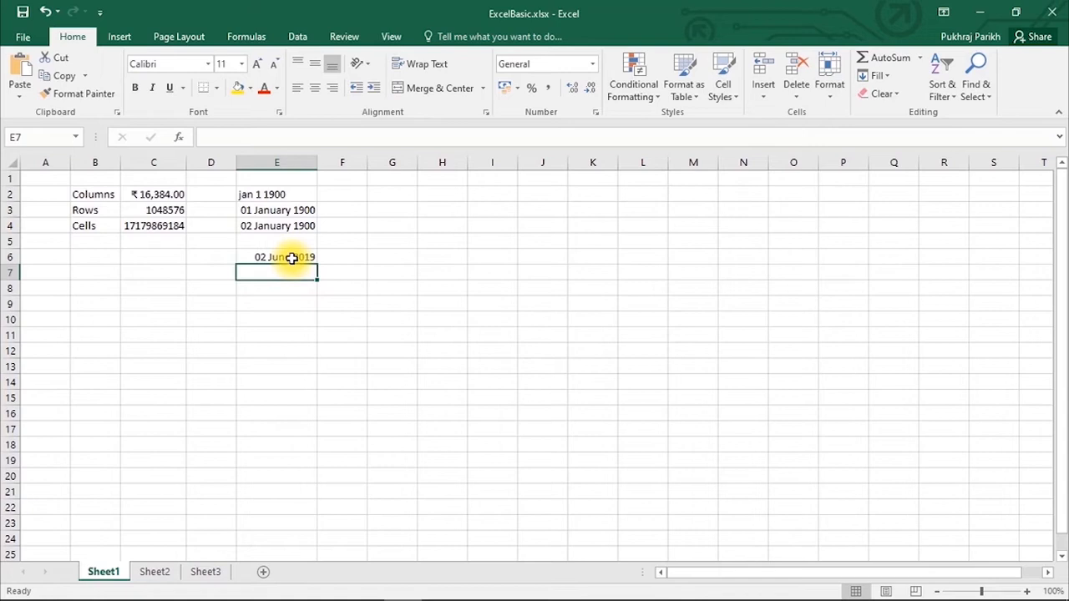
{"action": "left_click", "coordinate": [291, 258]}
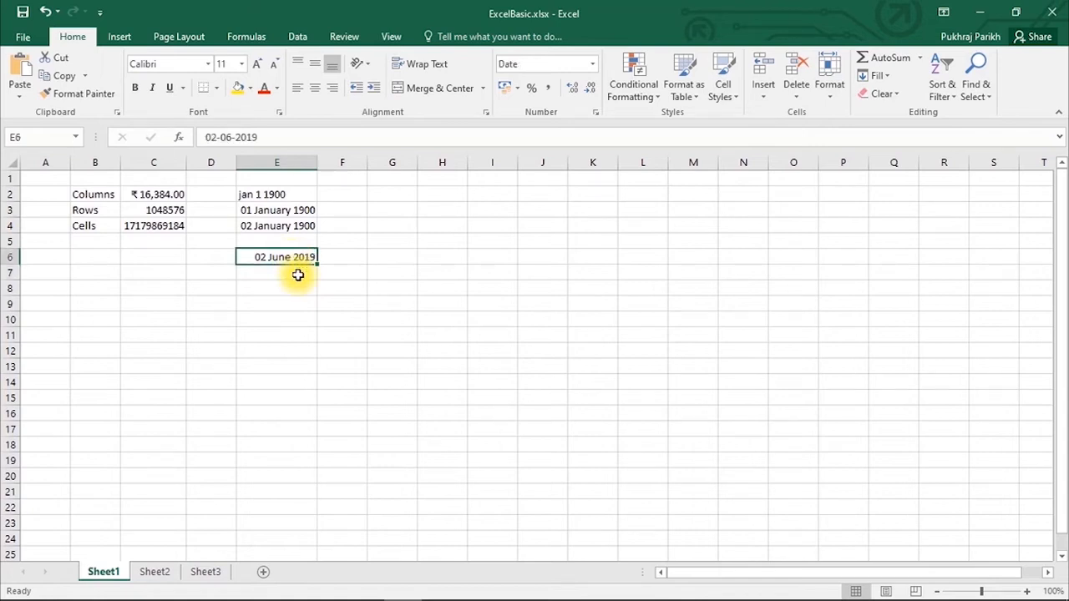
{"action": "left_click", "coordinate": [298, 274]}
{"action": "left_click", "coordinate": [291, 255]}
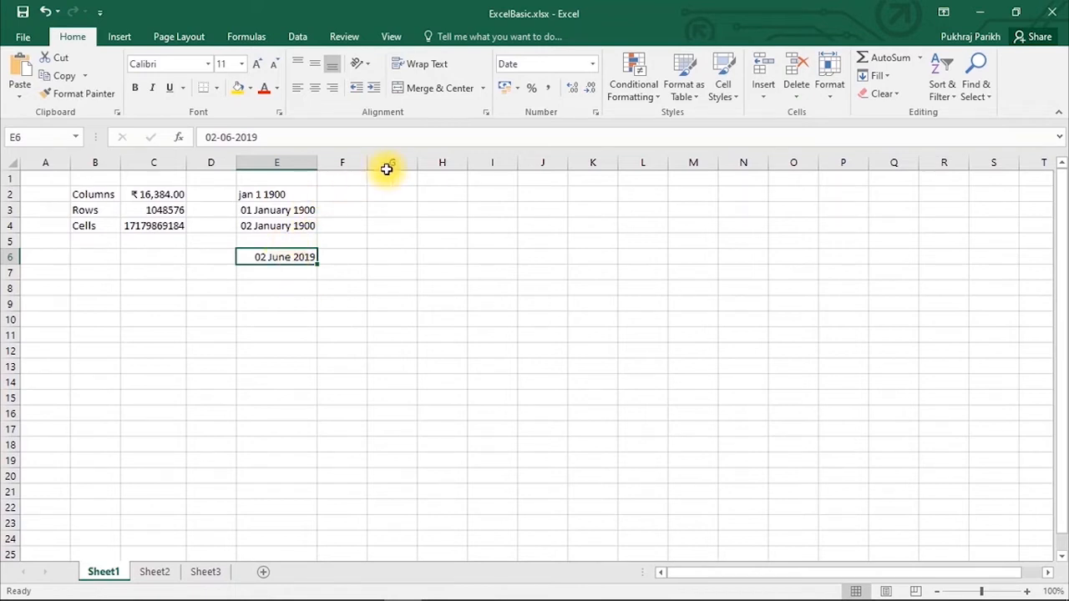
- Switch E6 to Number to reveal 43618.00, then back to Long Date
{"action": "left_click", "coordinate": [594, 64]}
{"action": "left_click", "coordinate": [573, 125]}
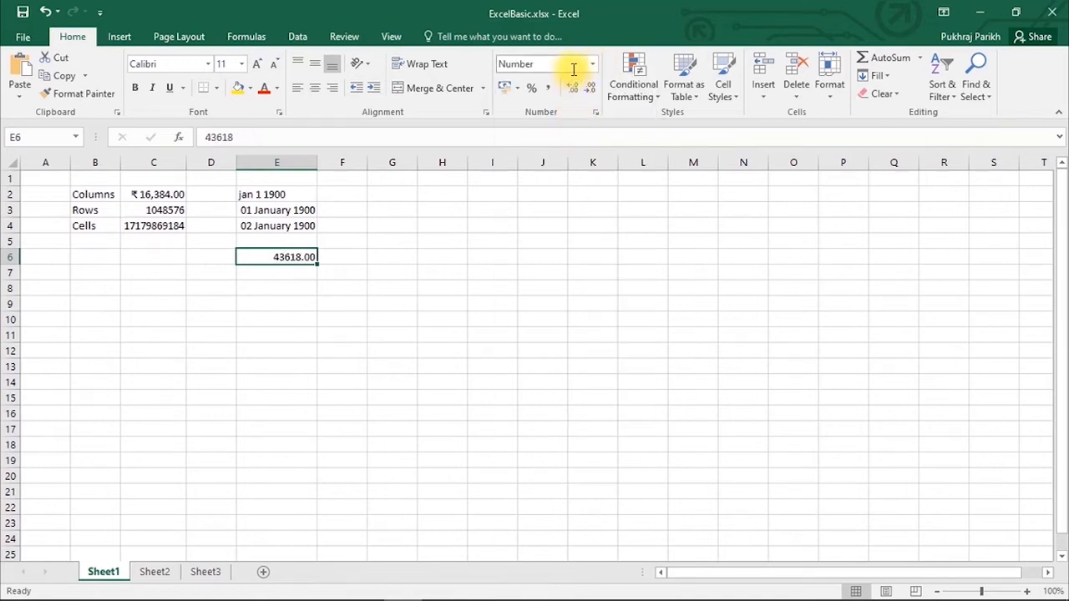
{"action": "left_click", "coordinate": [280, 304]}
{"action": "left_click", "coordinate": [303, 256]}
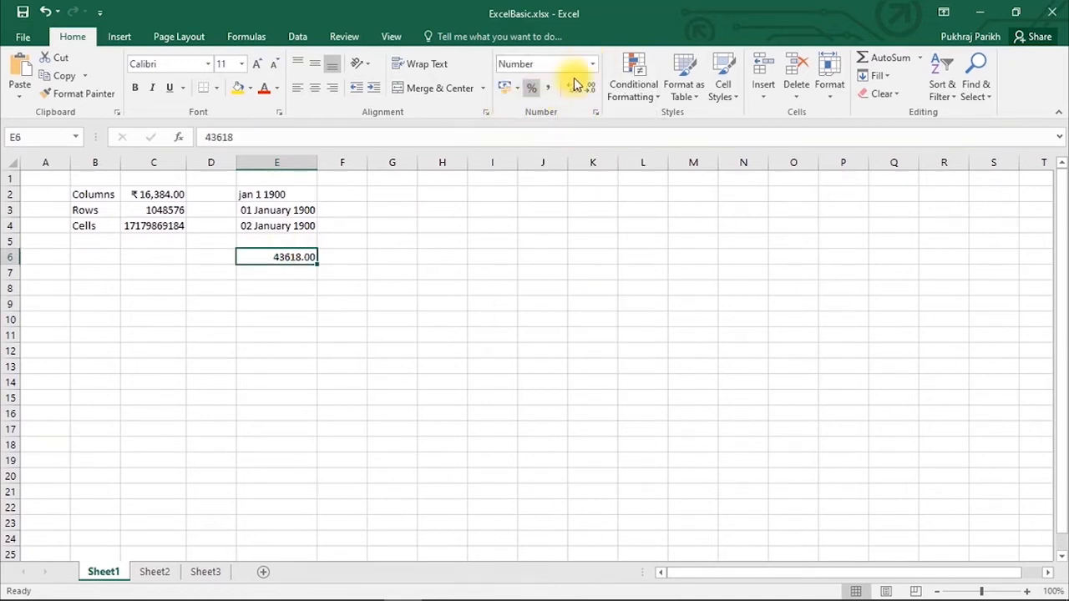
{"action": "left_click", "coordinate": [594, 64]}
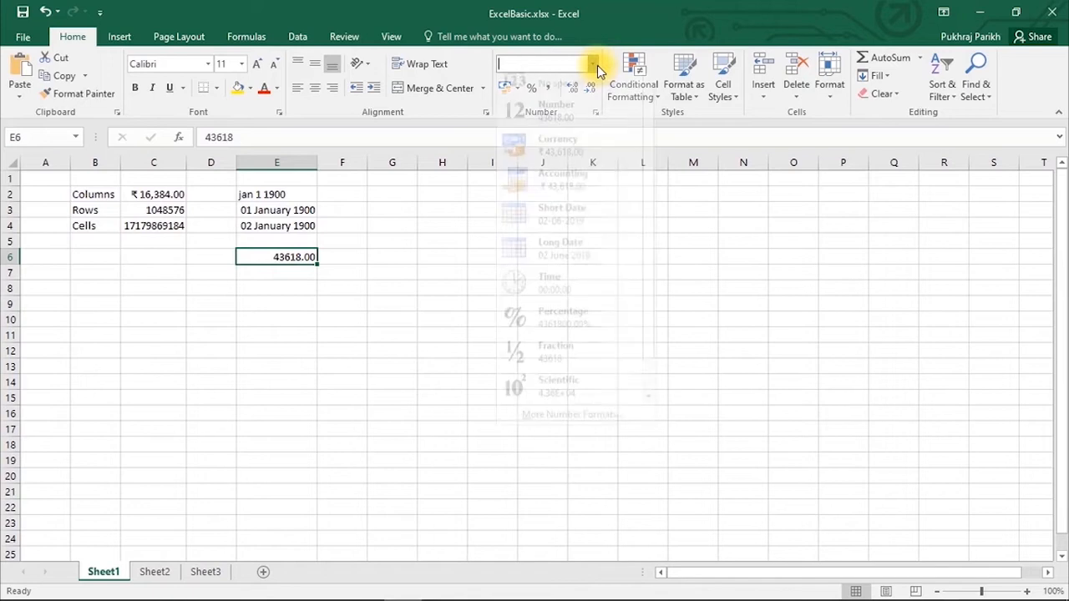
{"action": "left_click", "coordinate": [561, 262]}
{"action": "left_click", "coordinate": [231, 291]}
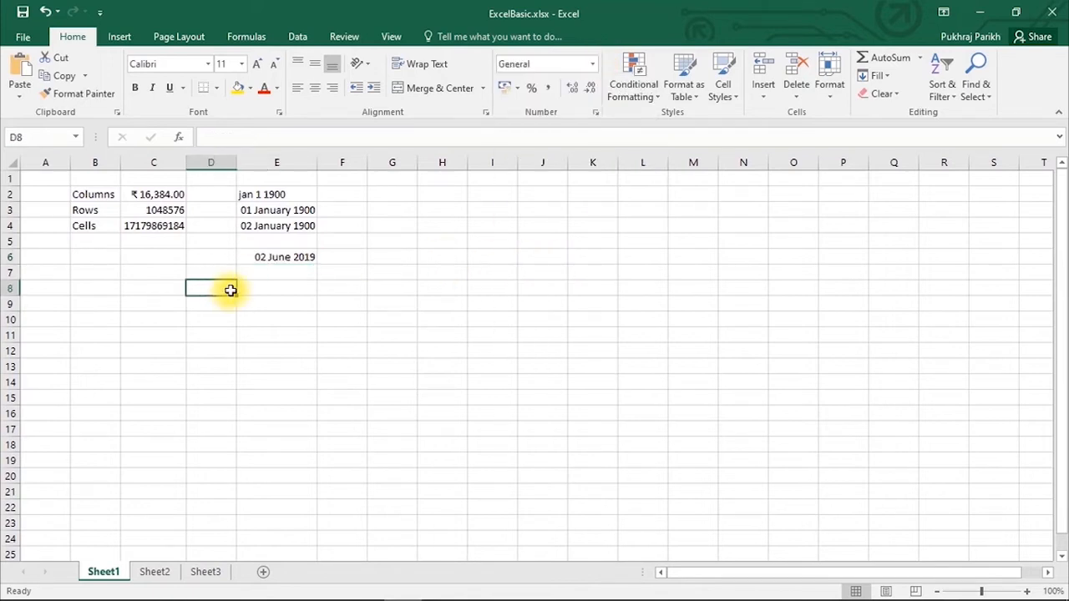
{"action": "left_click", "coordinate": [165, 211]}
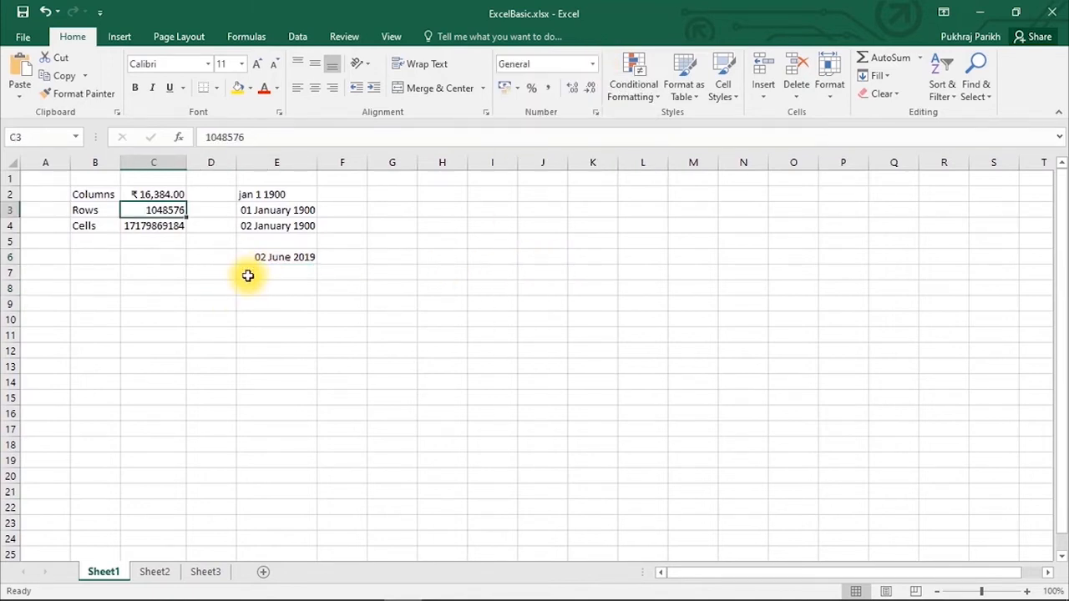
- Replace the 'cells' label in B5 with cccc
{"action": "left_click", "coordinate": [84, 241]}
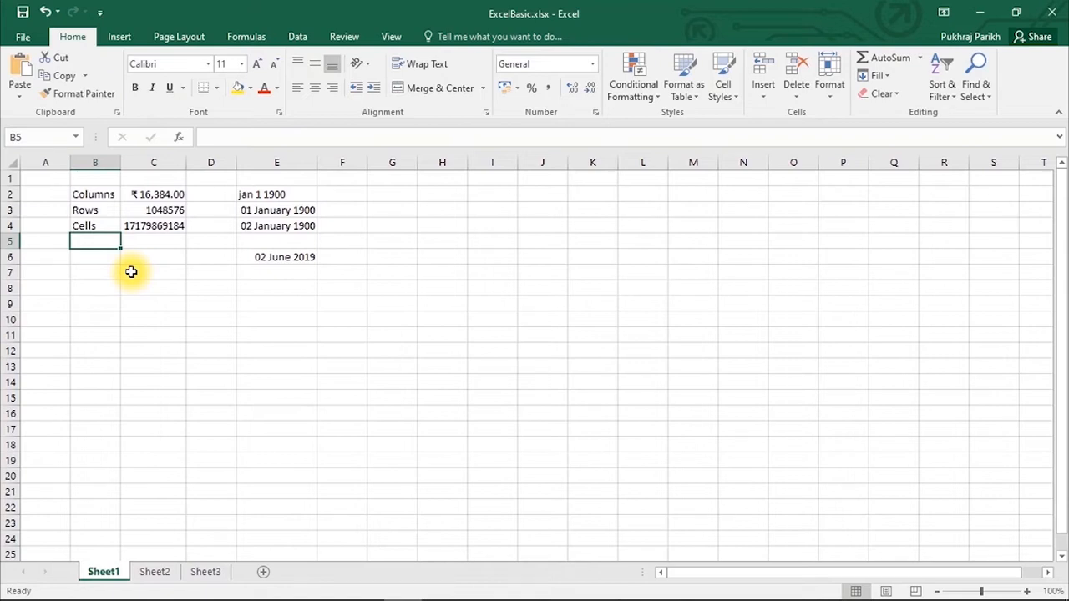
{"action": "type", "text": "cells"}
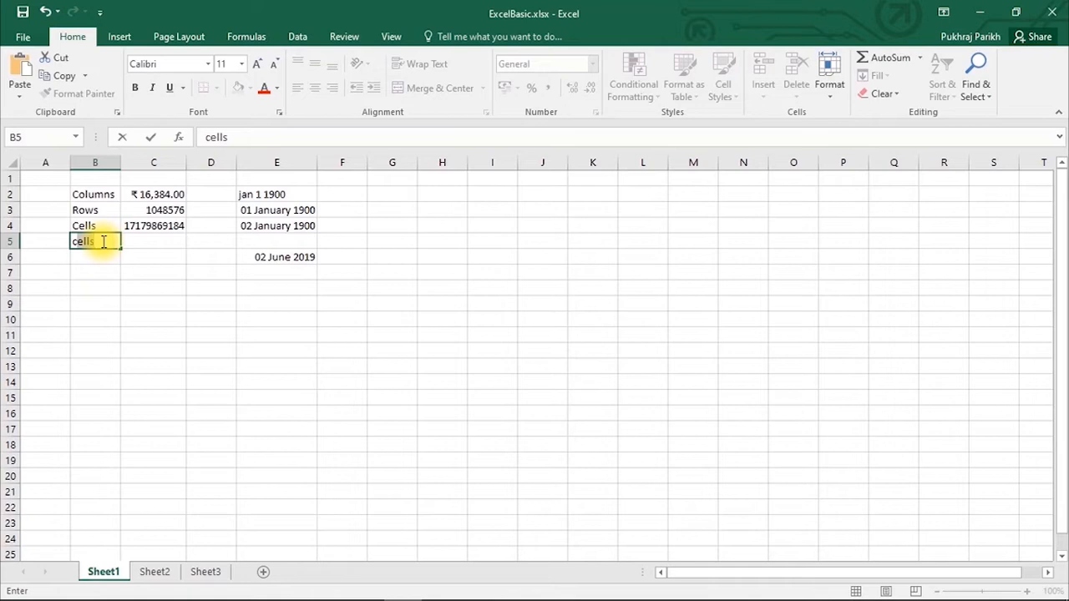
{"action": "key", "text": "Return"}
{"action": "left_click", "coordinate": [104, 242]}
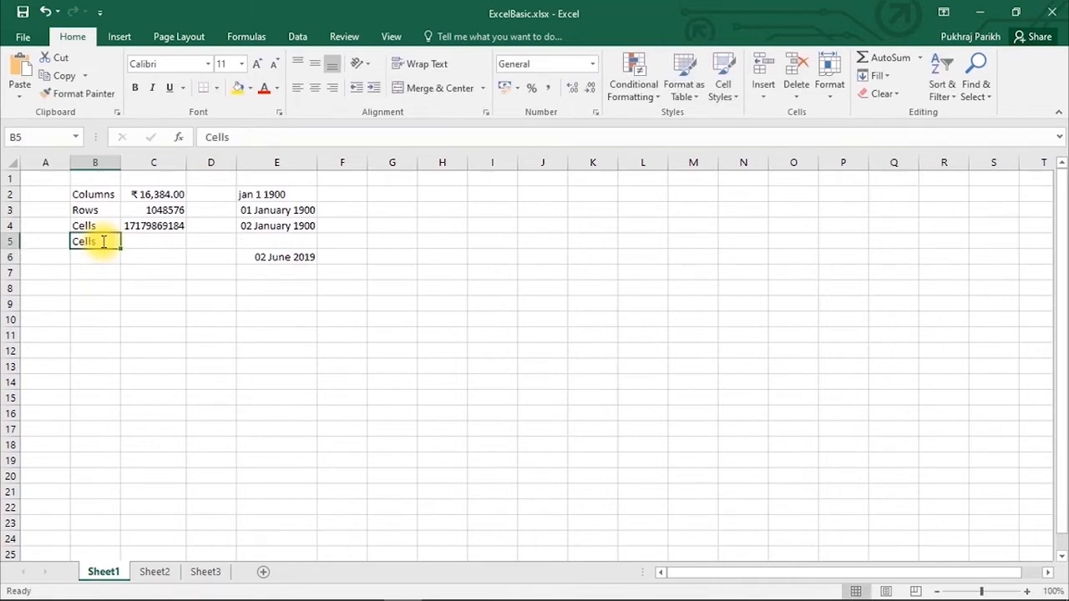
{"action": "type", "text": "cells"}
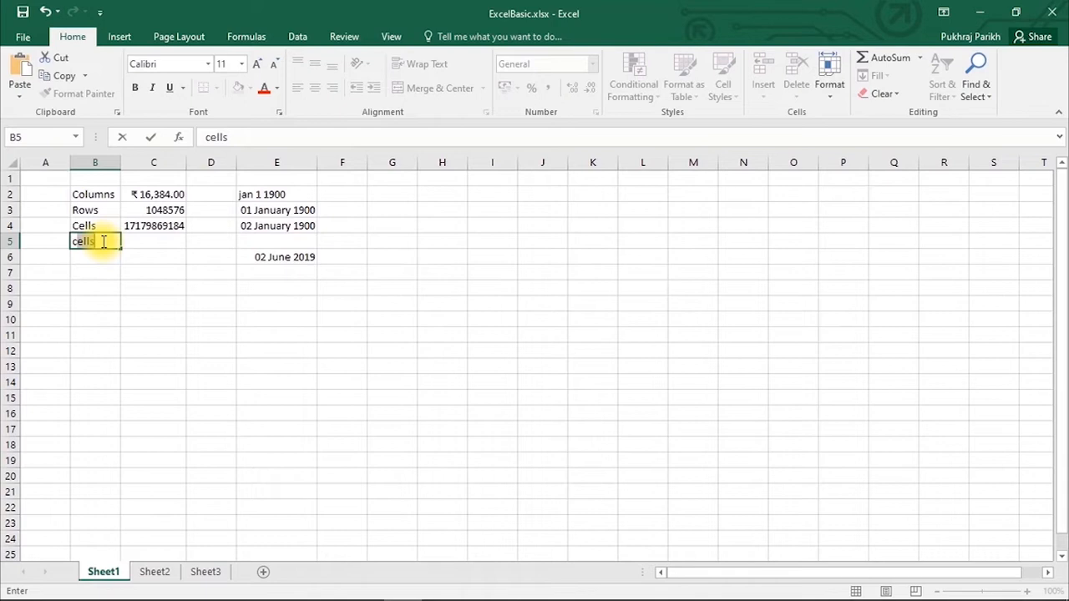
{"action": "key", "text": "BackSpace"}
{"action": "key", "text": "BackSpace"}
{"action": "key", "text": "BackSpace"}
{"action": "key", "text": "BackSpace"}
{"action": "type", "text": "ccc"}
{"action": "key", "text": "Return"}
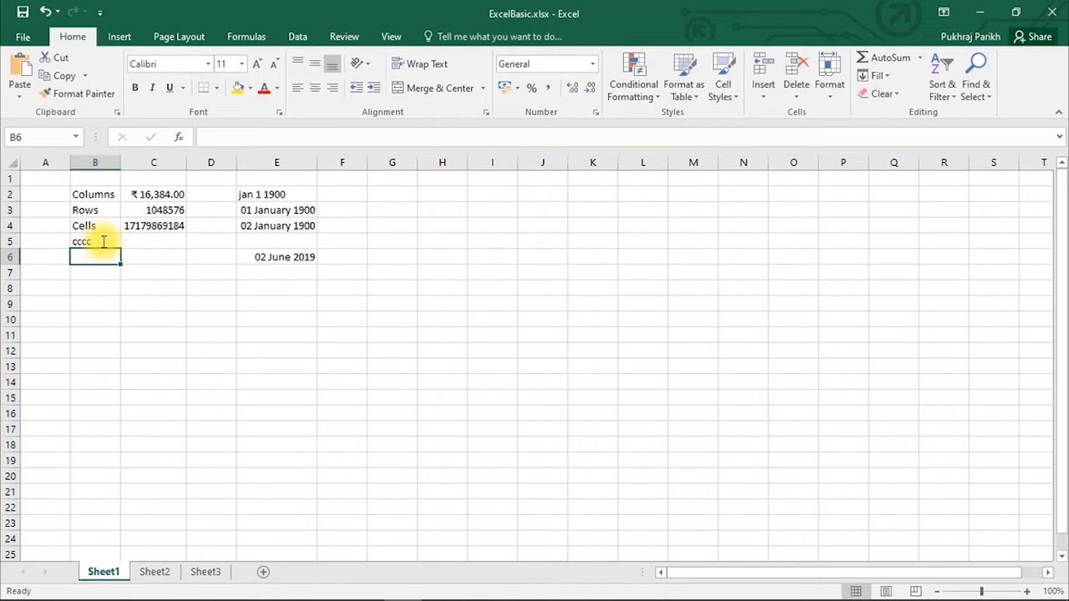
- Reformat C2 as a plain number, 16384.00, using Ctrl+Shift+1
{"action": "left_click", "coordinate": [149, 213]}
{"action": "left_click", "coordinate": [151, 191]}
{"action": "key", "text": "ctrl+shift+1"}
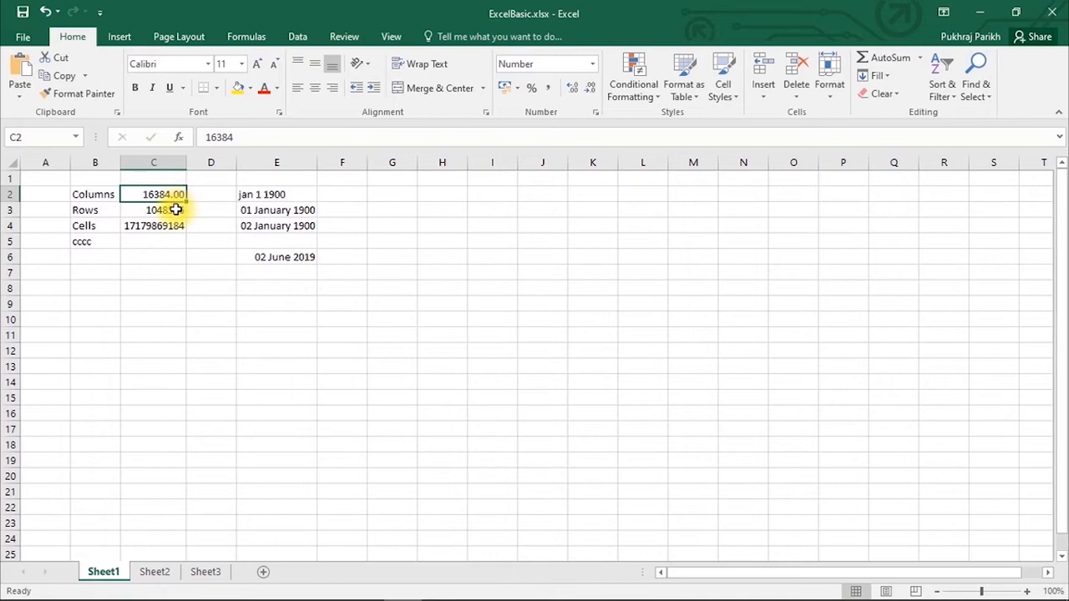
- Add four decimal places to C2, then remove three again
{"action": "left_click", "coordinate": [573, 87]}
{"action": "left_click", "coordinate": [573, 87]}
{"action": "left_click", "coordinate": [573, 87]}
{"action": "left_click", "coordinate": [573, 87]}
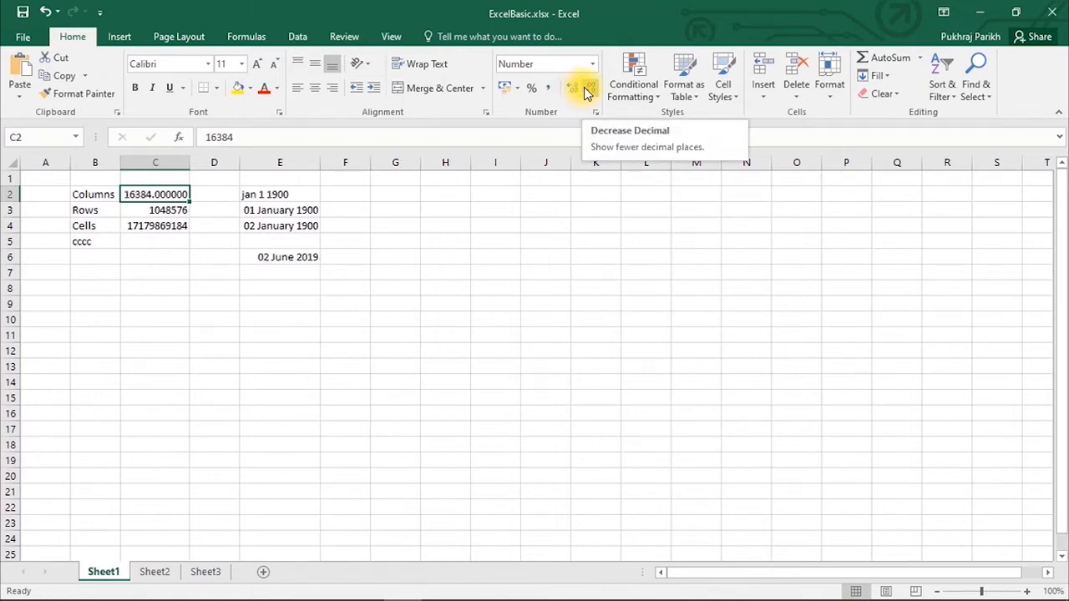
{"action": "left_click", "coordinate": [587, 89]}
{"action": "left_click", "coordinate": [588, 91]}
{"action": "left_click", "coordinate": [588, 90]}
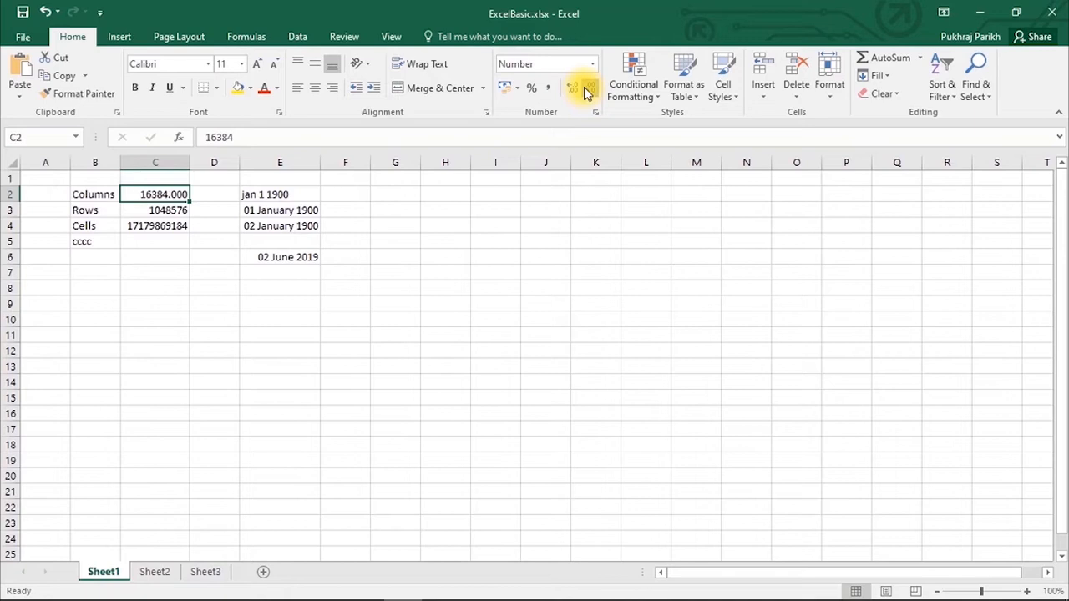
{"action": "left_click", "coordinate": [588, 90]}
- Enter 3.14159 in C7 and reduce its displayed decimals three times
{"action": "left_click", "coordinate": [151, 273]}
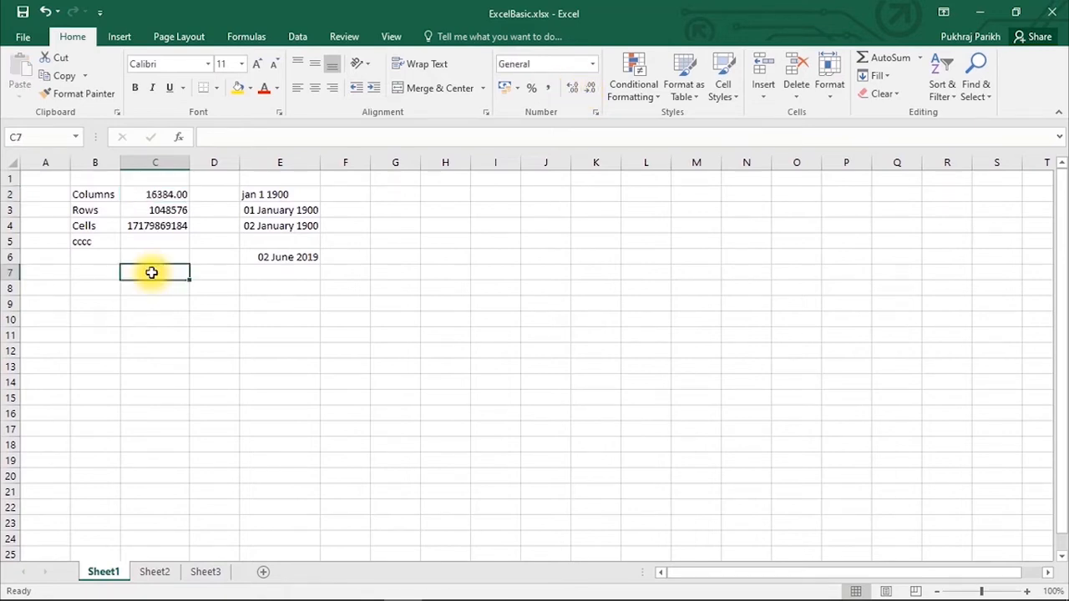
{"action": "type", "text": "="}
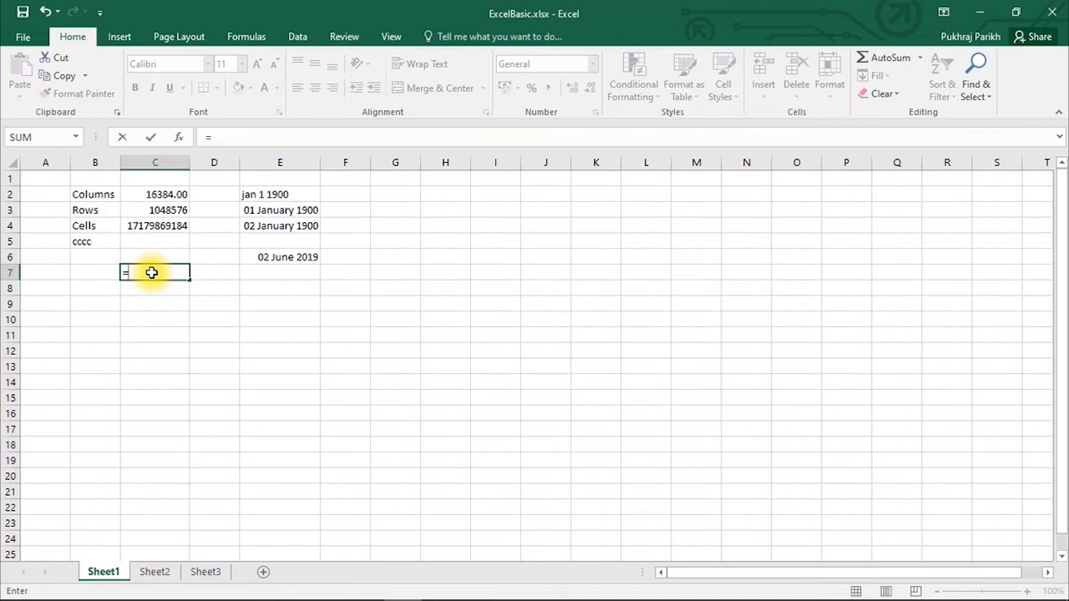
{"action": "key", "text": "BackSpace"}
{"action": "type", "text": "3"}
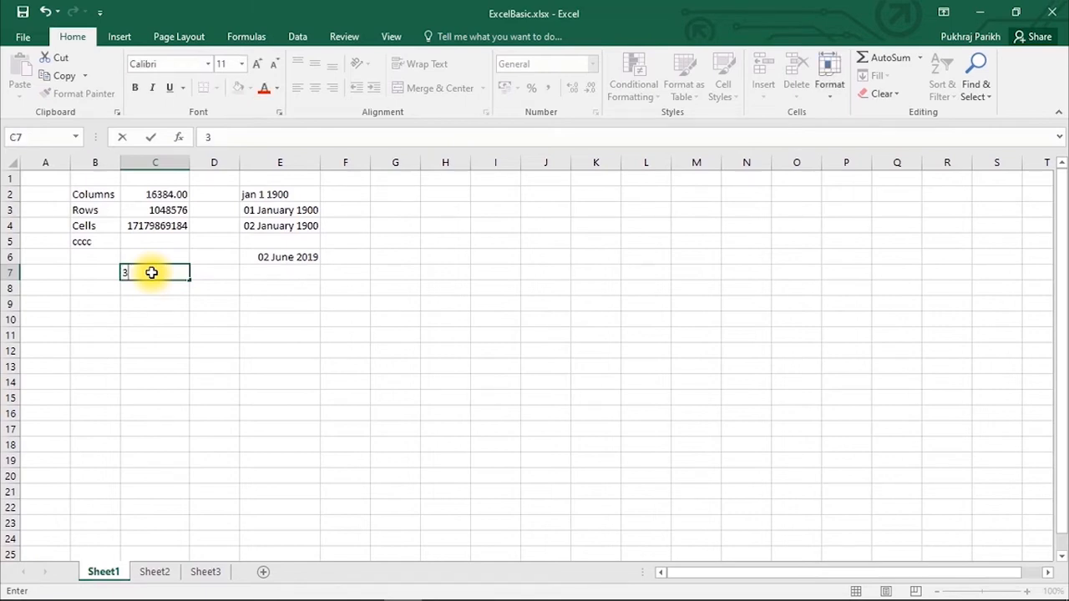
{"action": "type", "text": ".14159"}
{"action": "key", "text": "Return"}
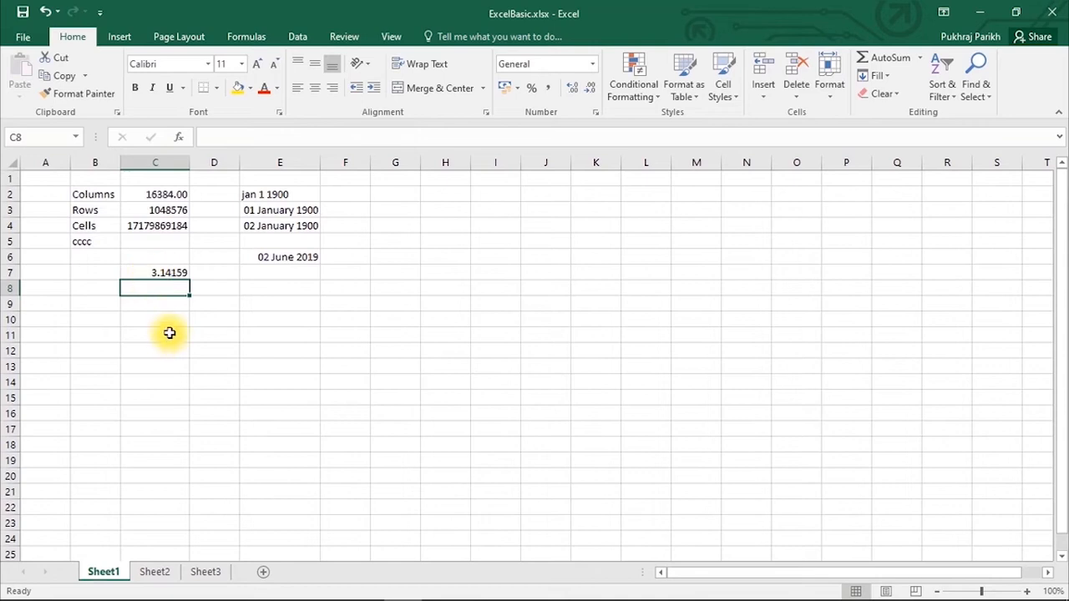
{"action": "left_click", "coordinate": [157, 271]}
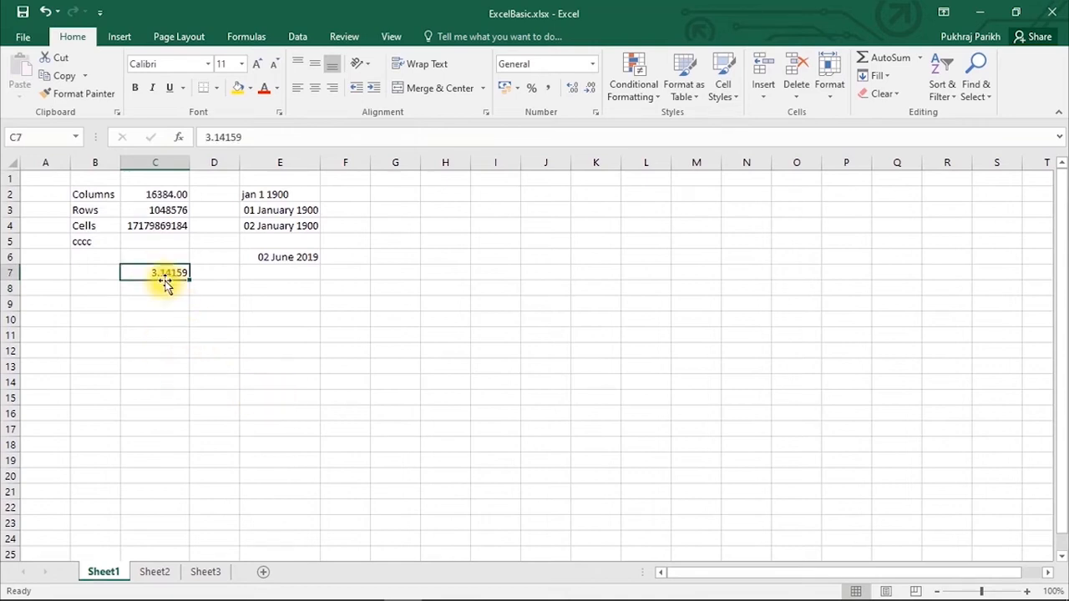
{"action": "left_click", "coordinate": [590, 89]}
{"action": "left_click", "coordinate": [590, 88]}
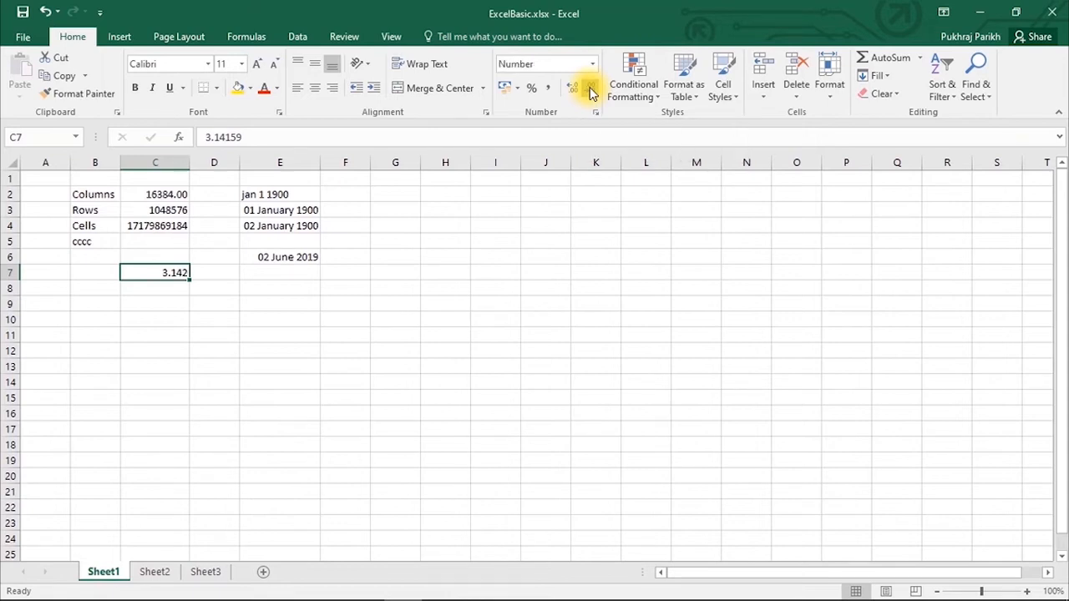
{"action": "left_click", "coordinate": [591, 88]}
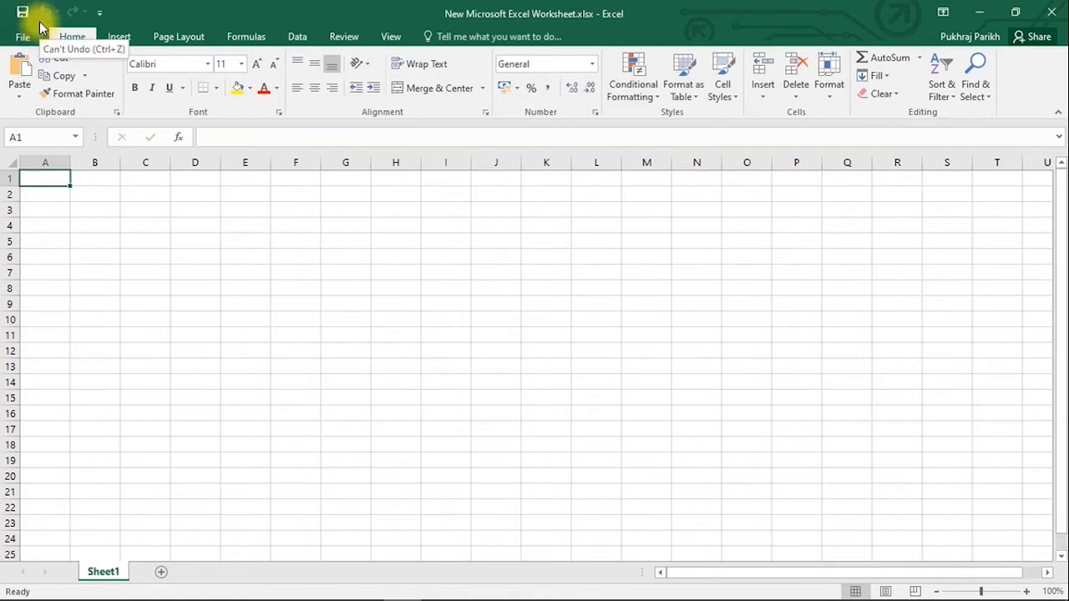
- Open the Backstage New page listing Blank workbook and tutorial templates
{"action": "left_click", "coordinate": [23, 37]}
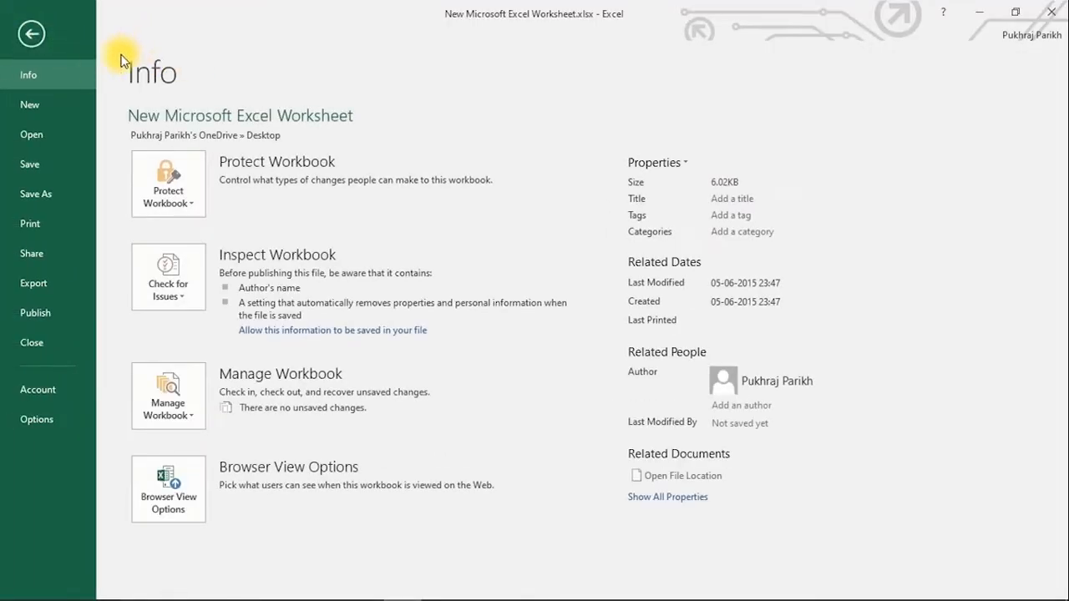
{"action": "left_click", "coordinate": [58, 108]}
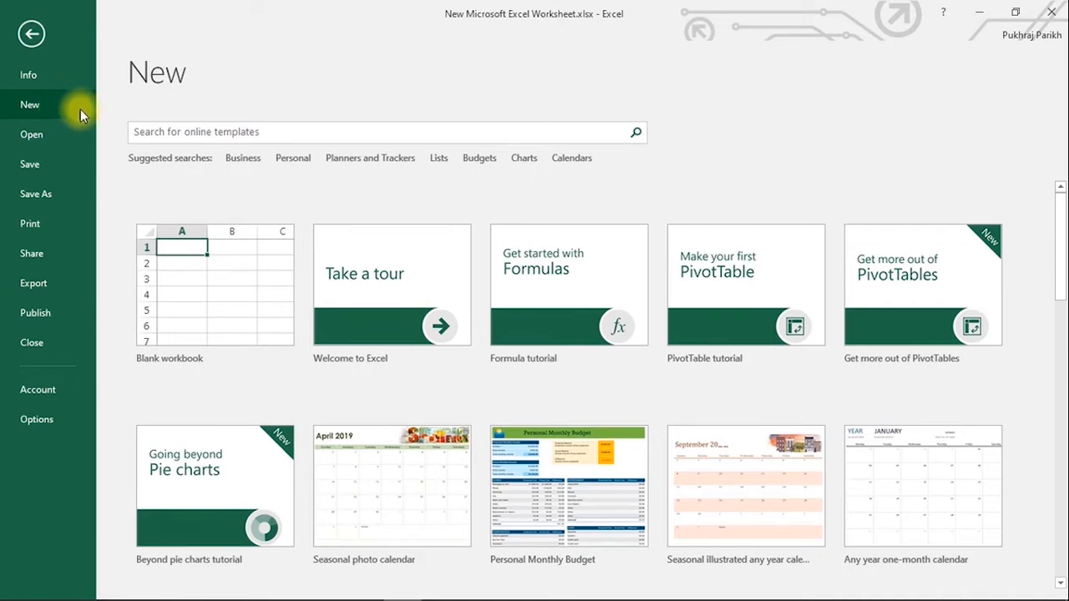
- Create a blank workbook, then open ExcelBasic.xlsx from the Desktop through the Open dialog
{"action": "left_click", "coordinate": [179, 276]}
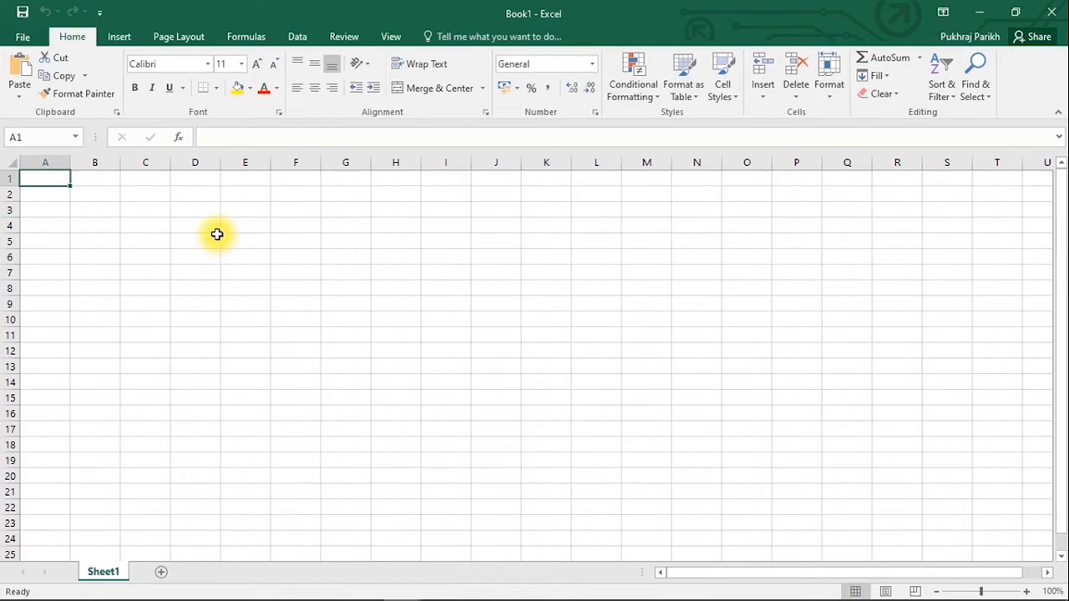
{"action": "left_click", "coordinate": [21, 33]}
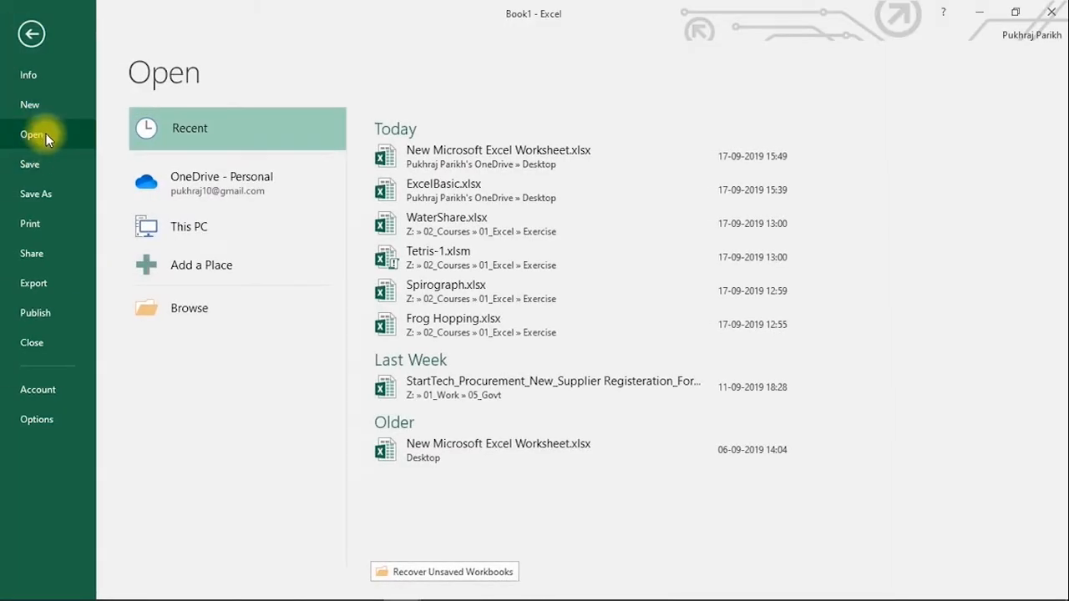
{"action": "left_click", "coordinate": [198, 230]}
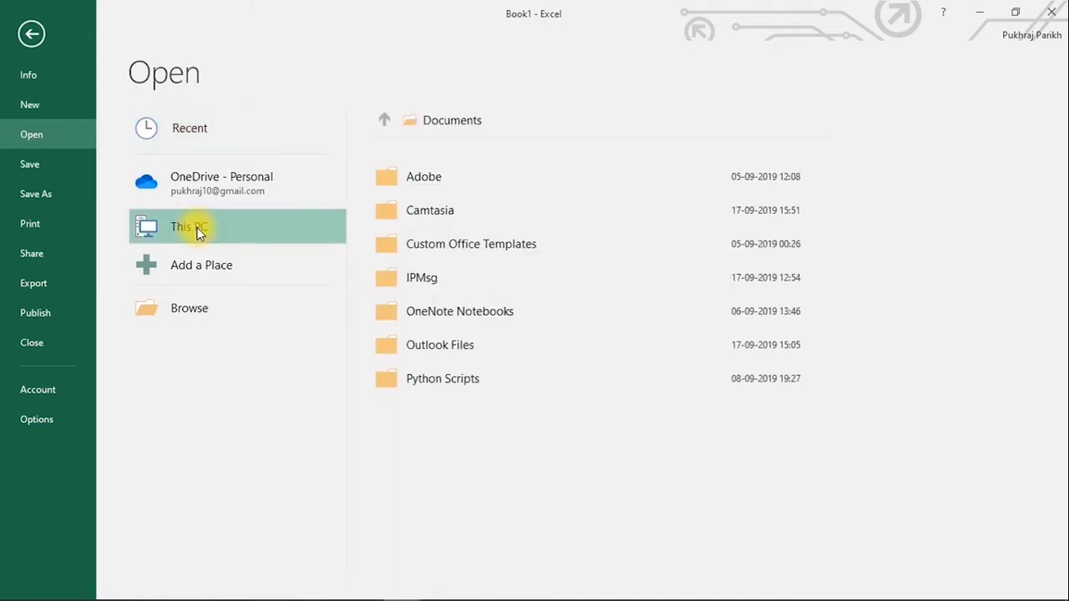
{"action": "left_click", "coordinate": [198, 305]}
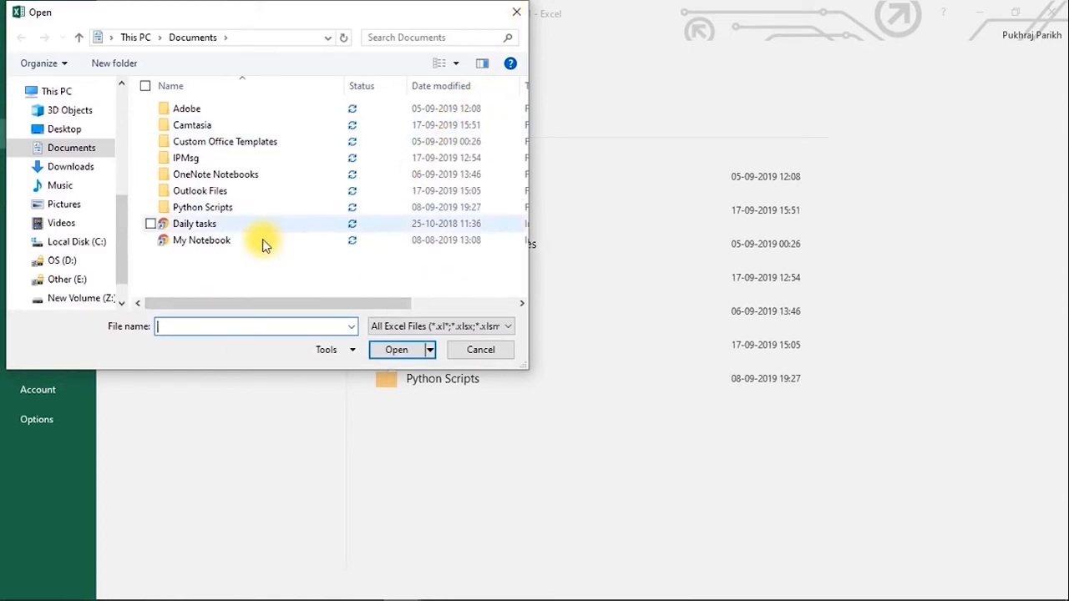
{"action": "left_click", "coordinate": [67, 130]}
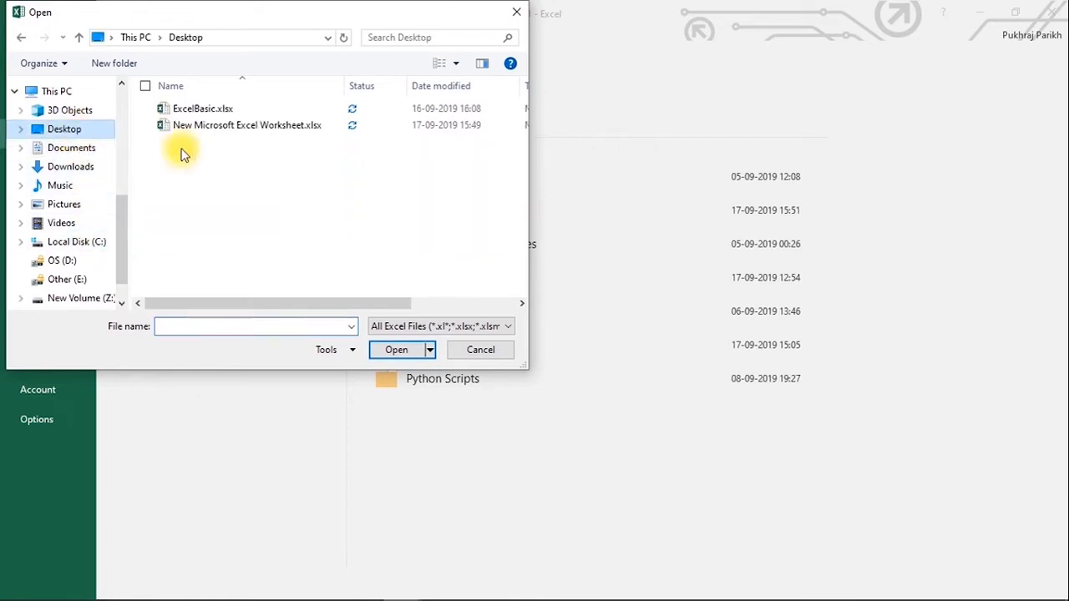
{"action": "left_click", "coordinate": [224, 112]}
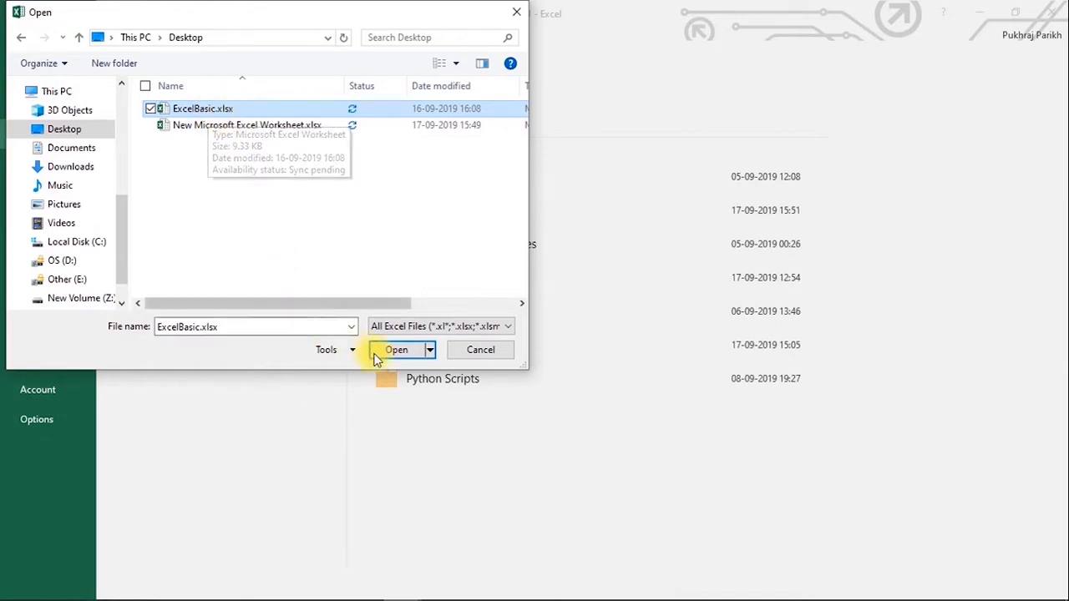
{"action": "left_click", "coordinate": [403, 350]}
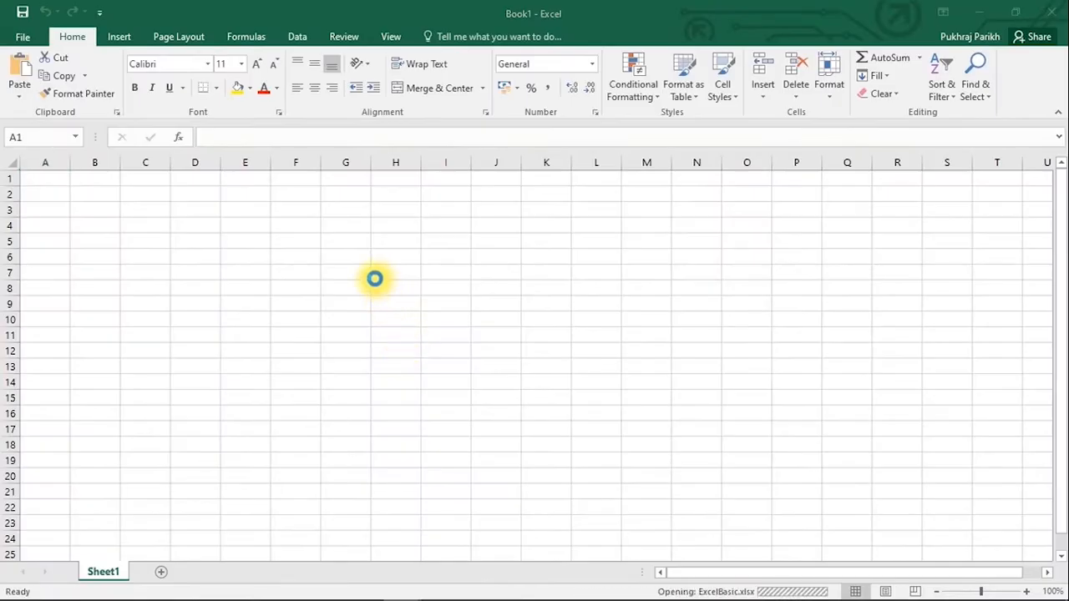
- Save ExcelBasic twice and view its Info page, last modified today at 15:55
{"action": "left_click", "coordinate": [17, 37]}
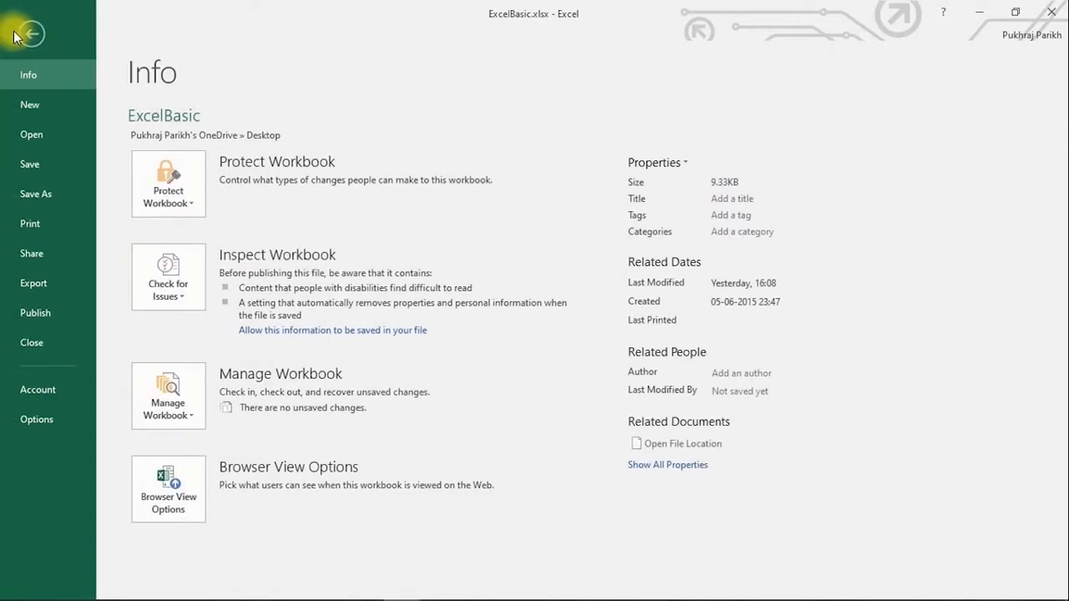
{"action": "left_click", "coordinate": [41, 169]}
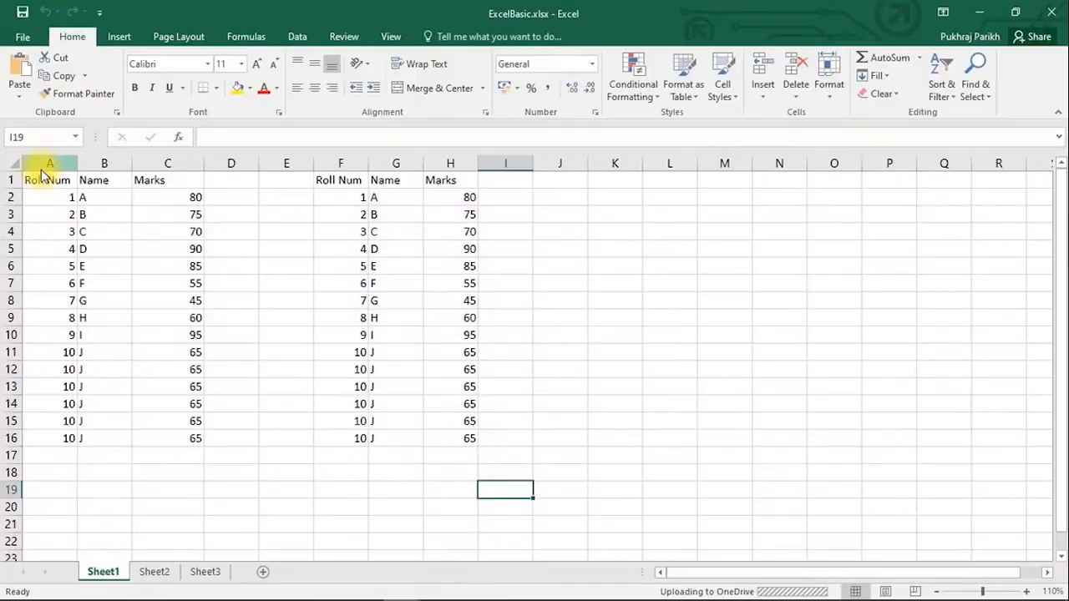
{"action": "left_click", "coordinate": [23, 36]}
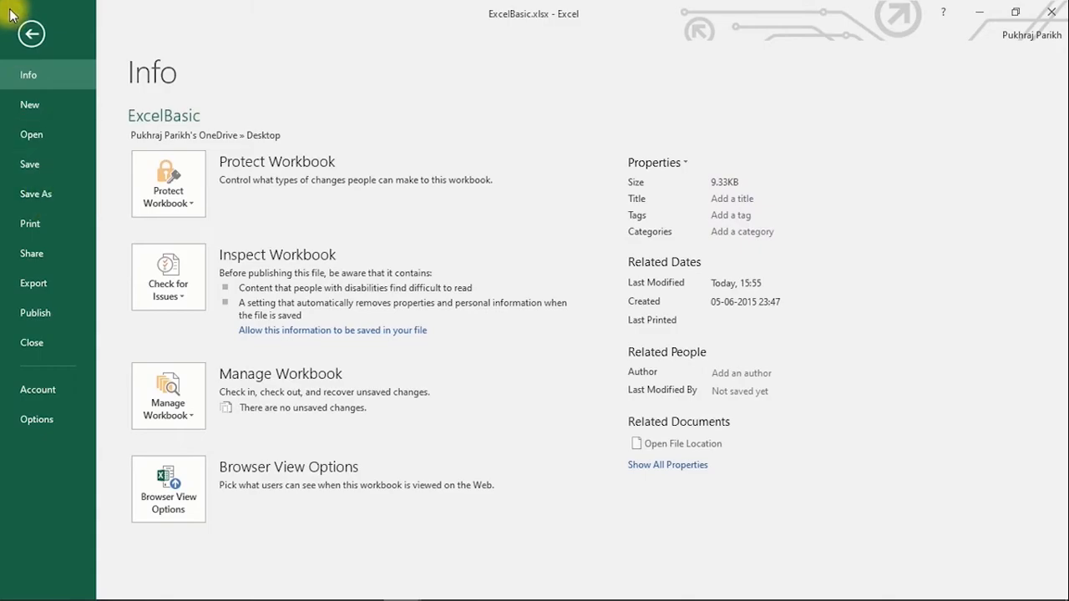
{"action": "left_click", "coordinate": [29, 31]}
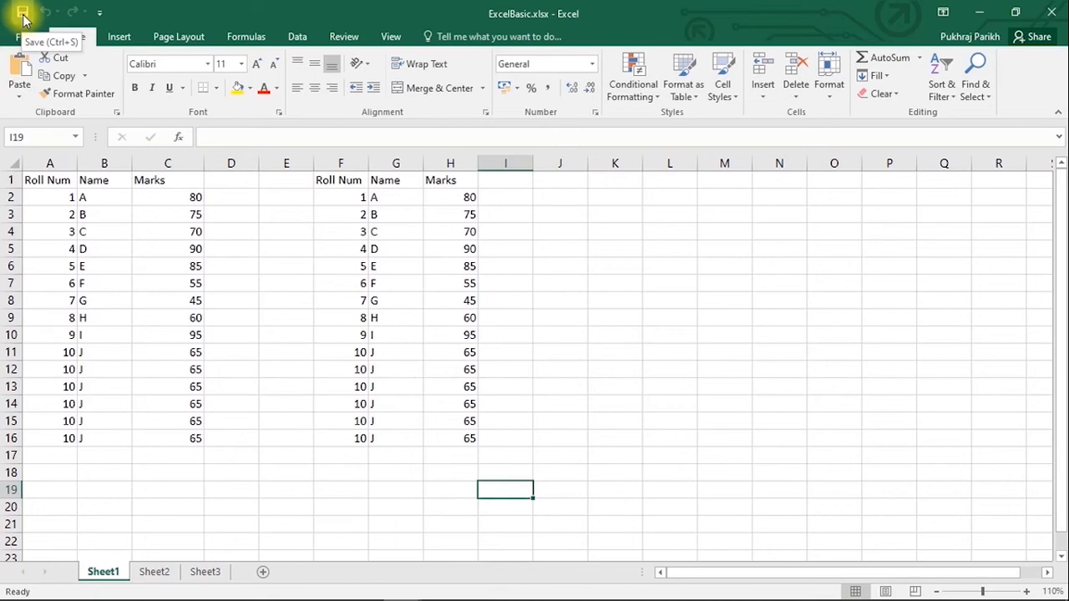
{"action": "key", "text": "ctrl+s"}
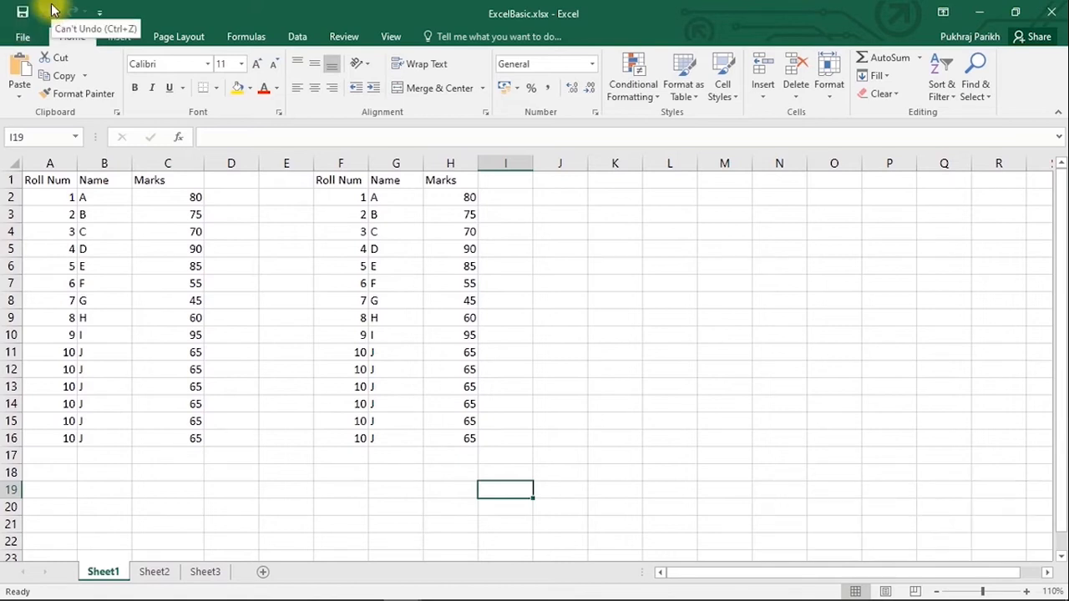
{"action": "left_click", "coordinate": [23, 38]}
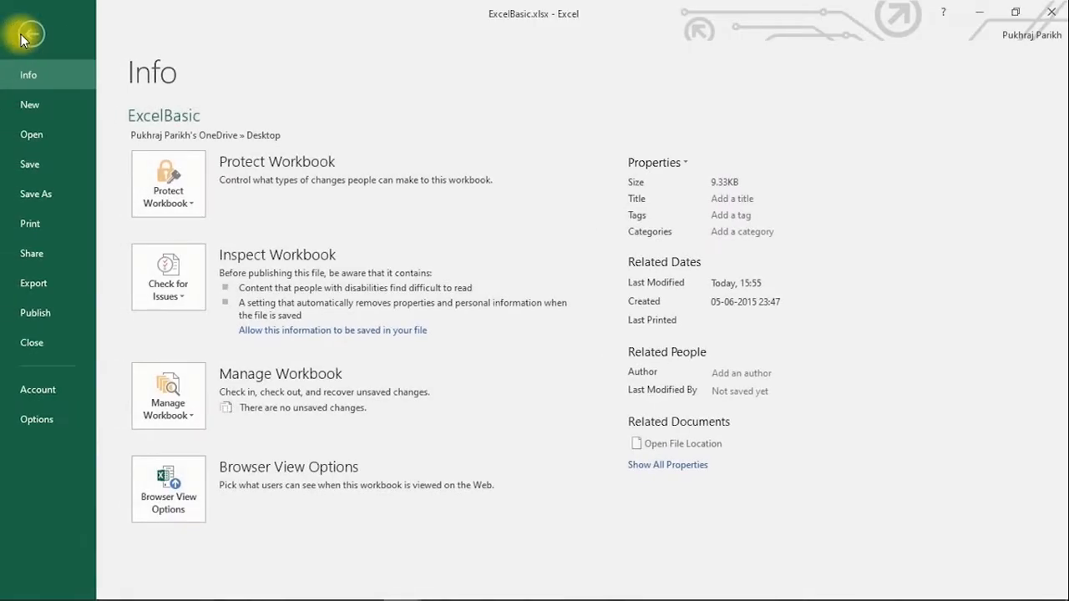
- Save a copy named ExcelBasic_copy.xlsx in the same Desktop folder as the original
{"action": "left_click", "coordinate": [50, 192]}
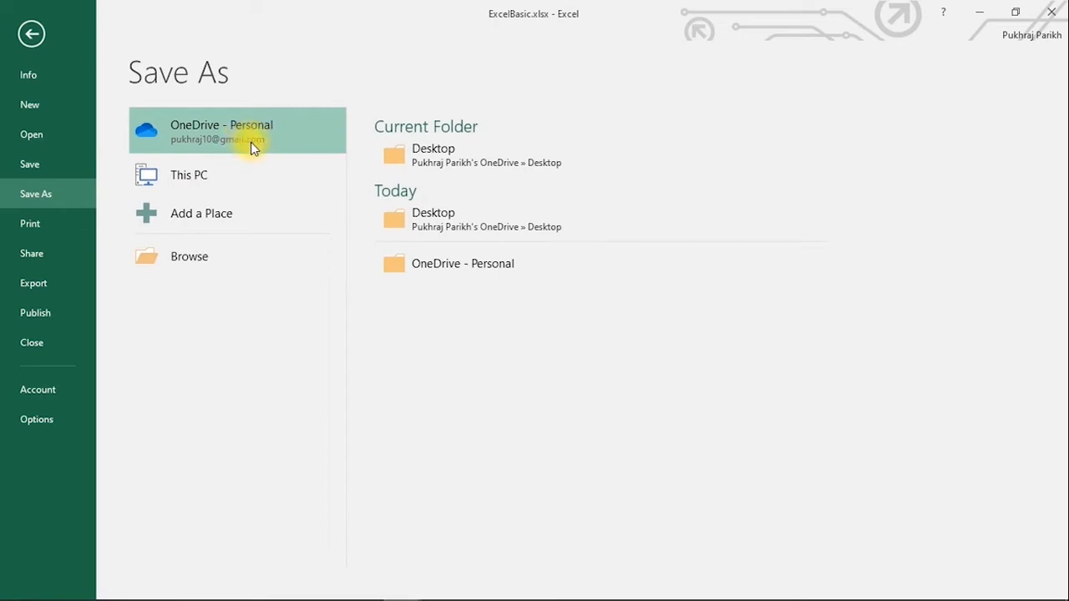
{"action": "left_click", "coordinate": [443, 150]}
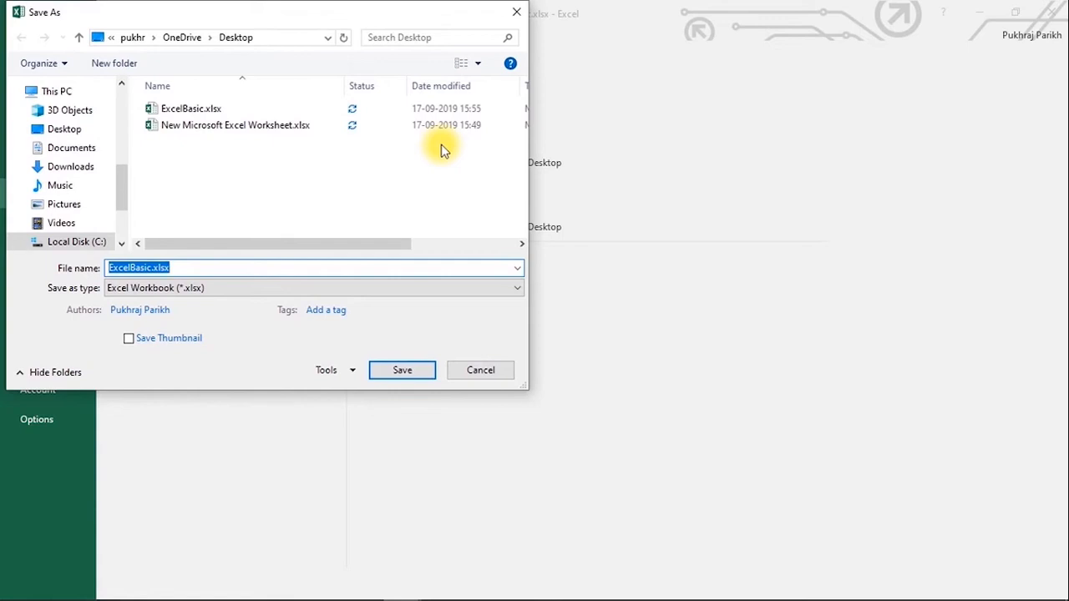
{"action": "left_click", "coordinate": [155, 268]}
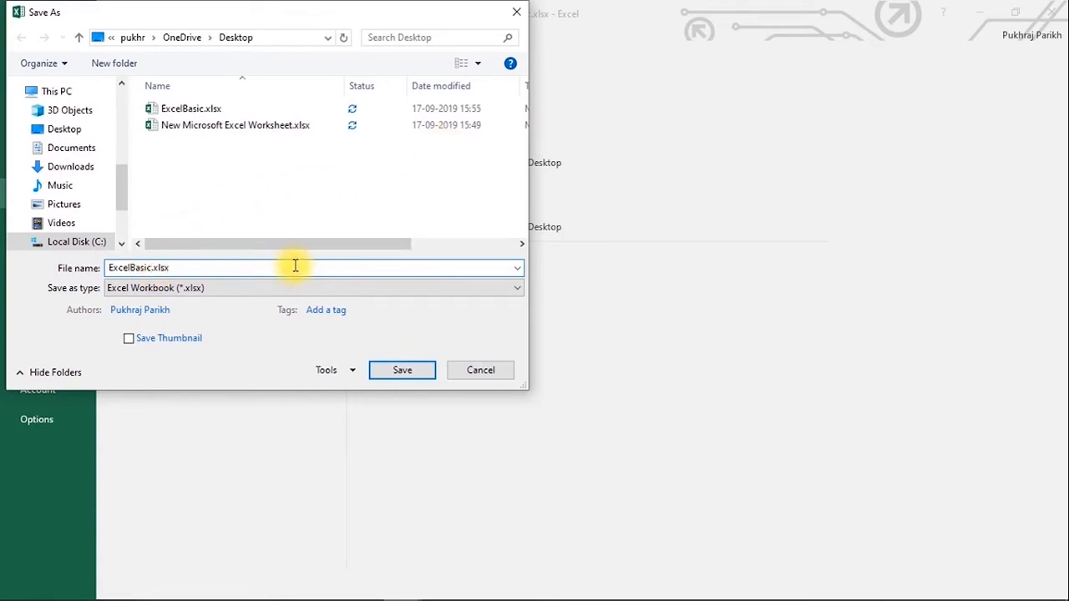
{"action": "type", "text": "_copy"}
{"action": "left_click", "coordinate": [385, 377]}
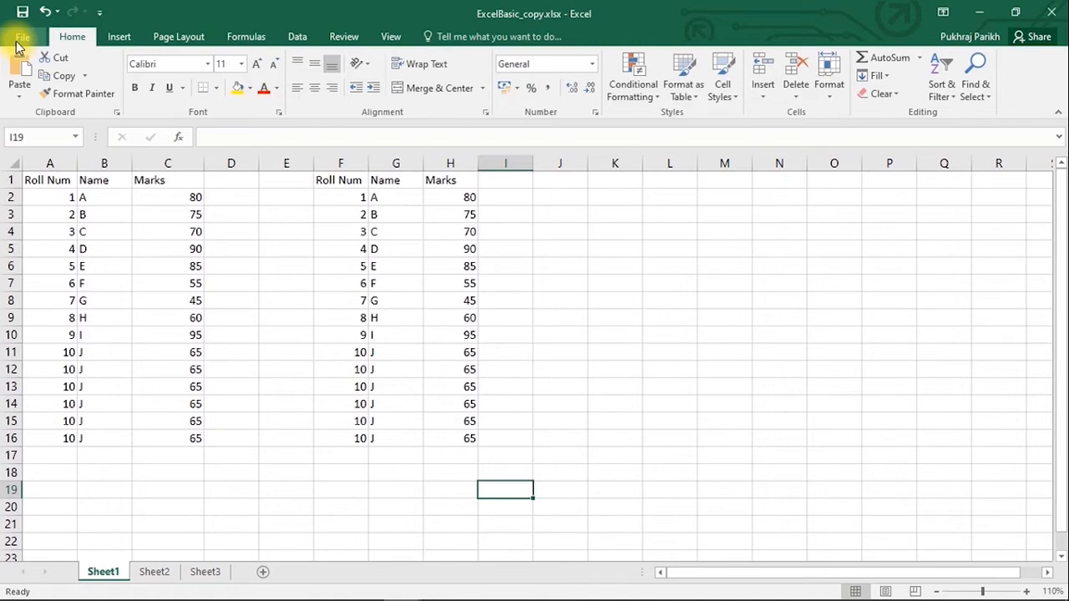
- Encrypt ExcelBasic_copy with a password, re-enter it to confirm, then save the workbook
{"action": "left_click", "coordinate": [20, 38]}
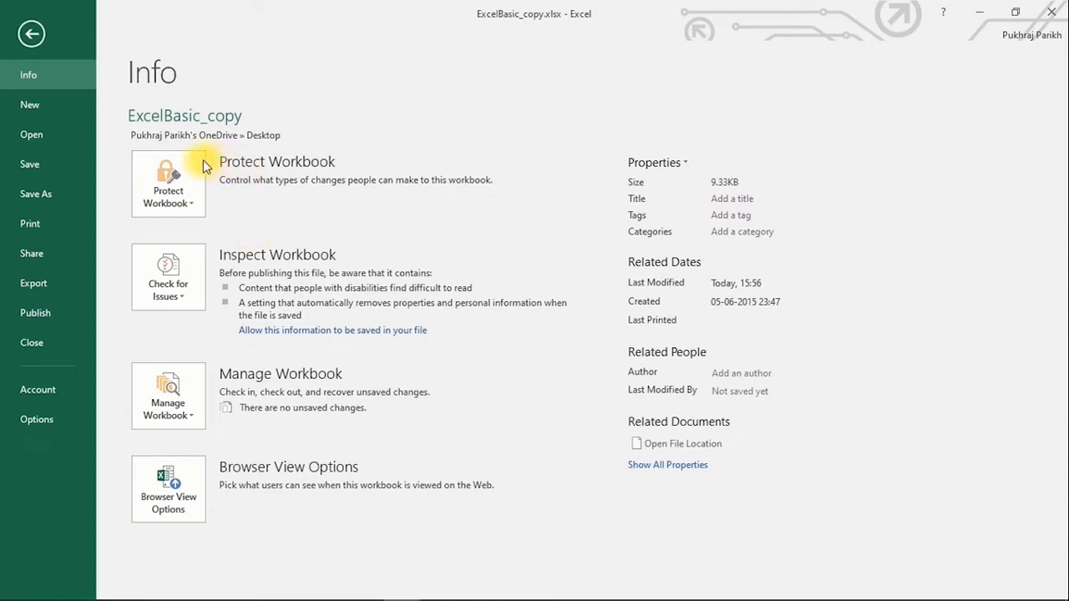
{"action": "left_click", "coordinate": [179, 172]}
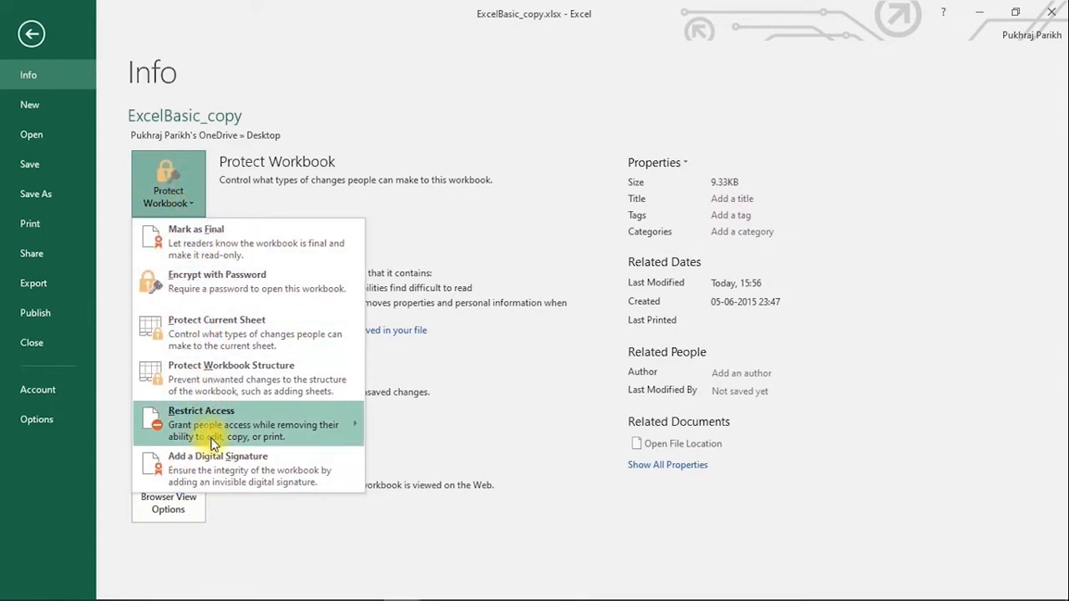
{"action": "left_click", "coordinate": [217, 282]}
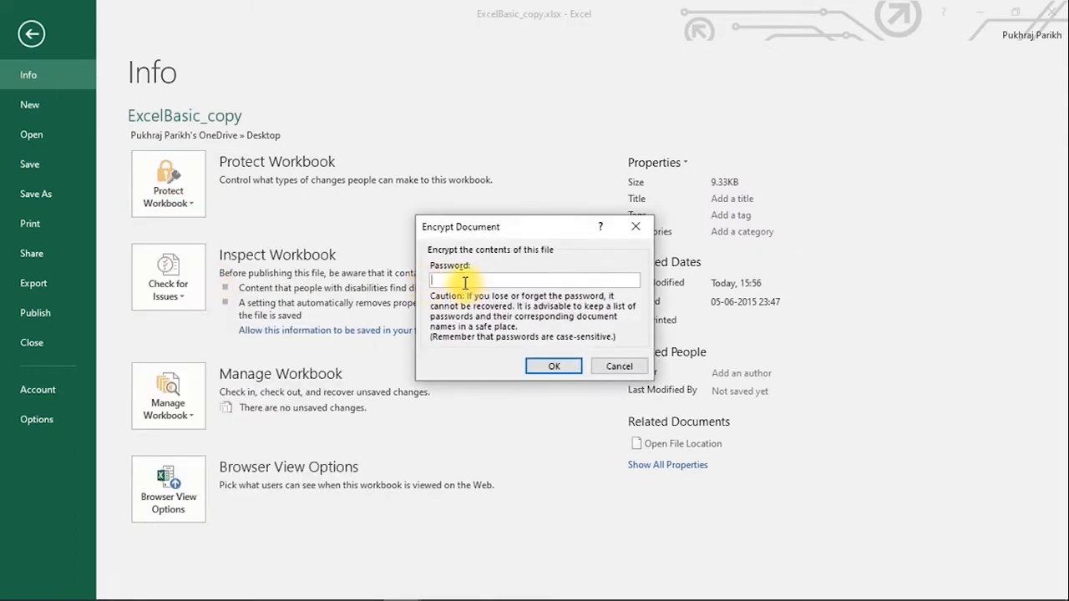
{"action": "type", "text": "123"}
{"action": "left_click", "coordinate": [558, 366]}
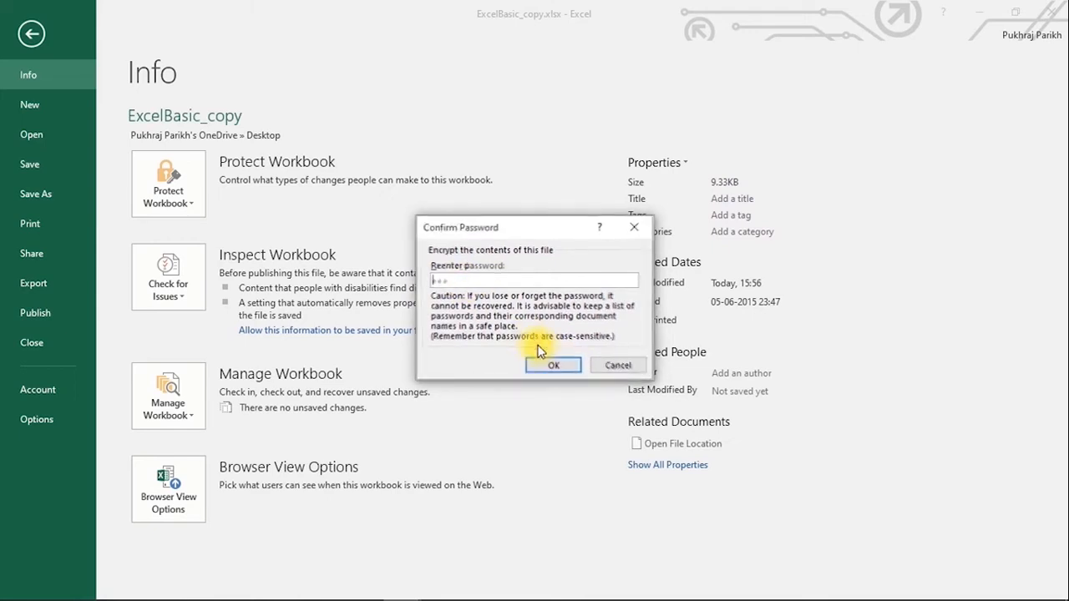
{"action": "type", "text": "123"}
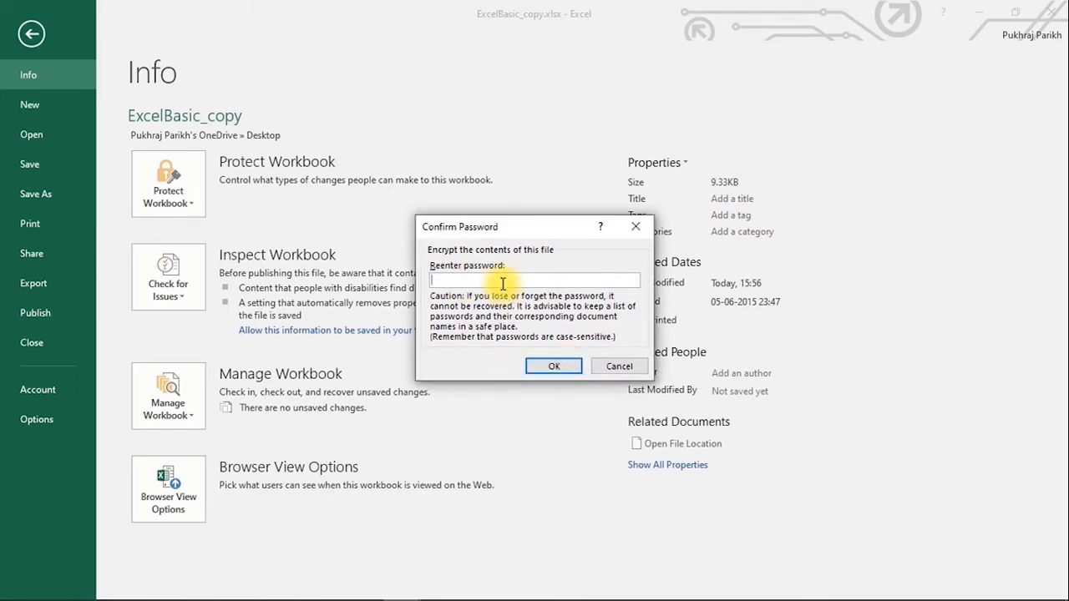
{"action": "left_click", "coordinate": [554, 364]}
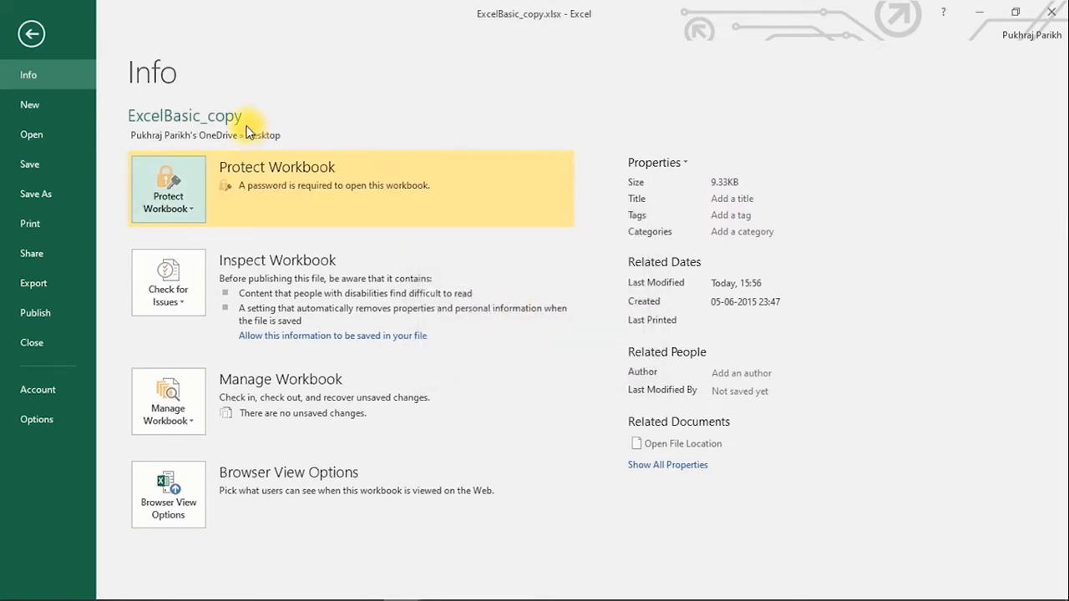
{"action": "left_click", "coordinate": [36, 163]}
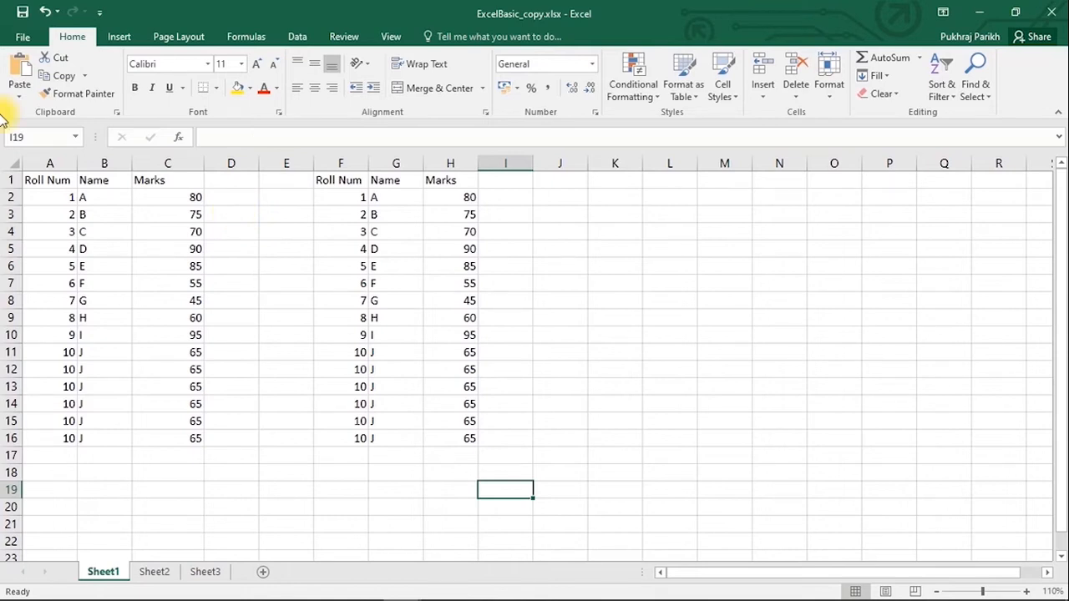
- Preview Sheet1 for printing, keeping Microsoft Print to PDF as the printer
{"action": "left_click", "coordinate": [22, 37]}
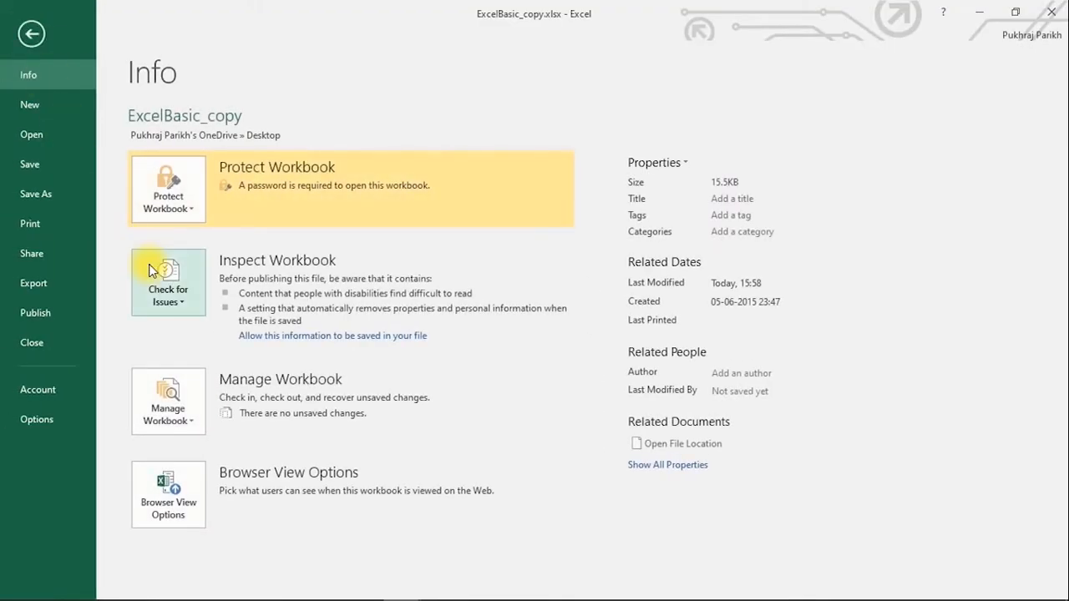
{"action": "left_click", "coordinate": [25, 223]}
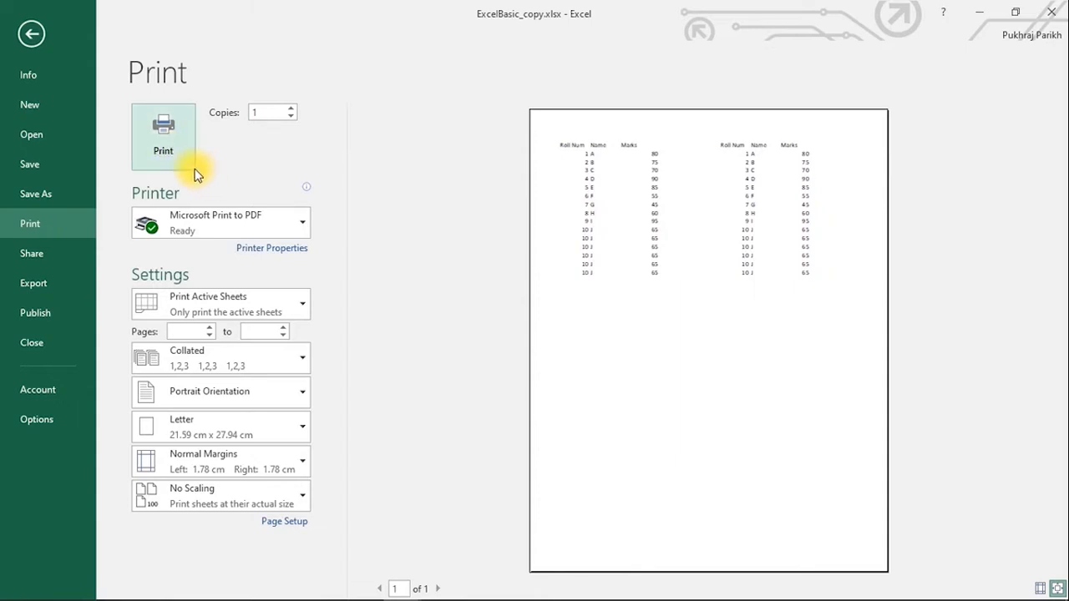
{"action": "left_click", "coordinate": [237, 222]}
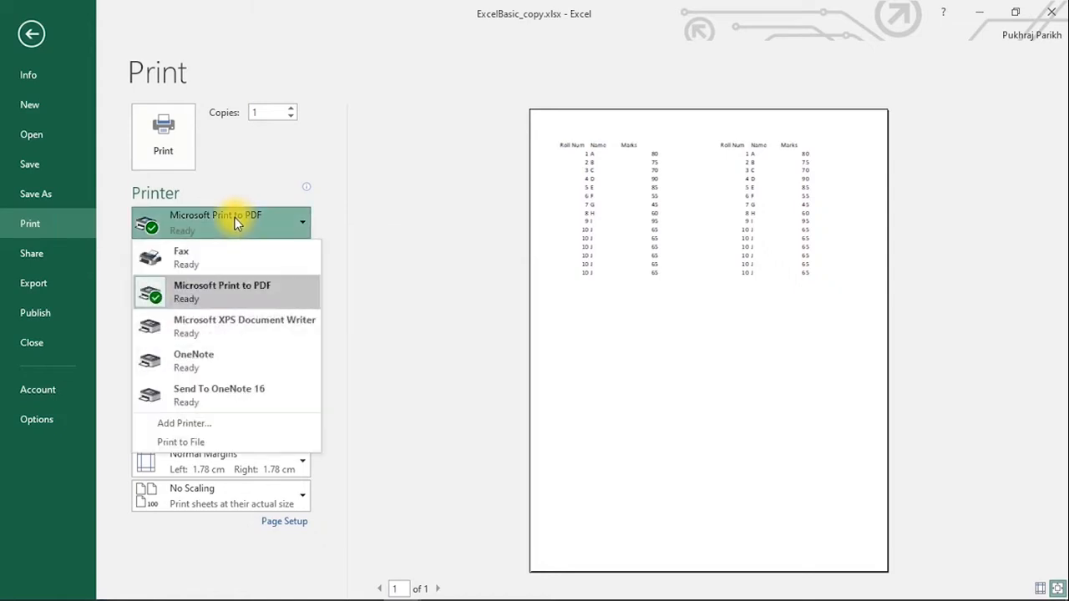
{"action": "left_click", "coordinate": [237, 221]}
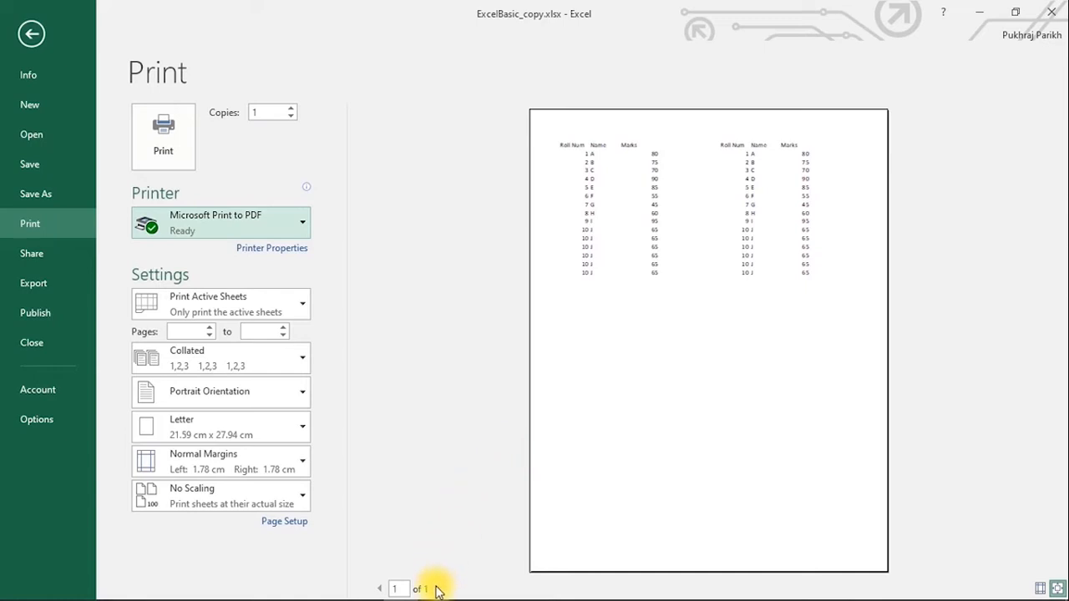
{"action": "left_click", "coordinate": [379, 587]}
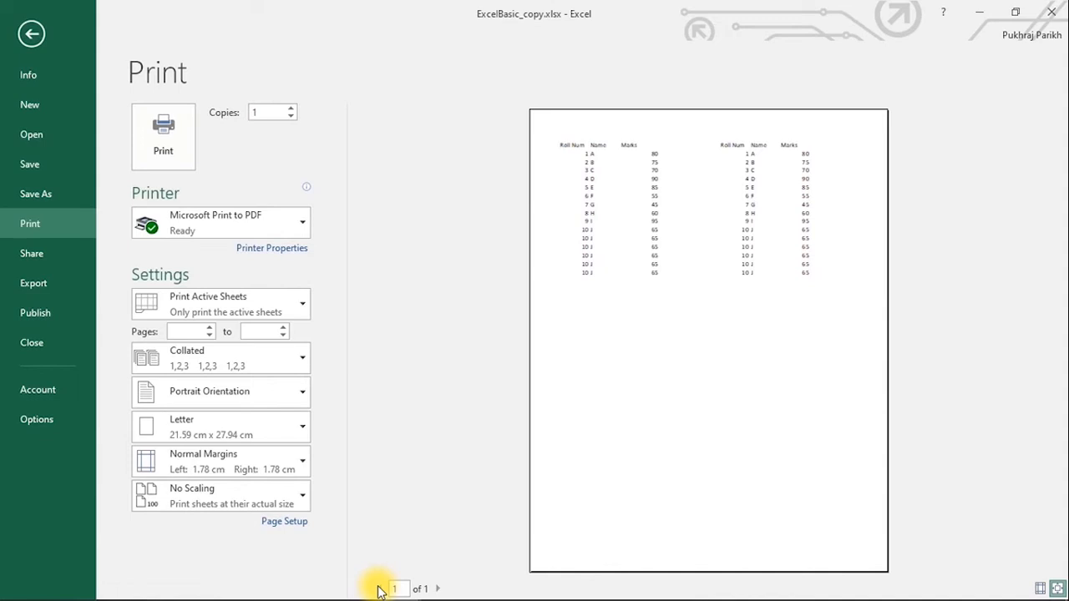
- Return to Sheet1 and display it in Page Layout view
{"action": "left_click", "coordinate": [33, 35]}
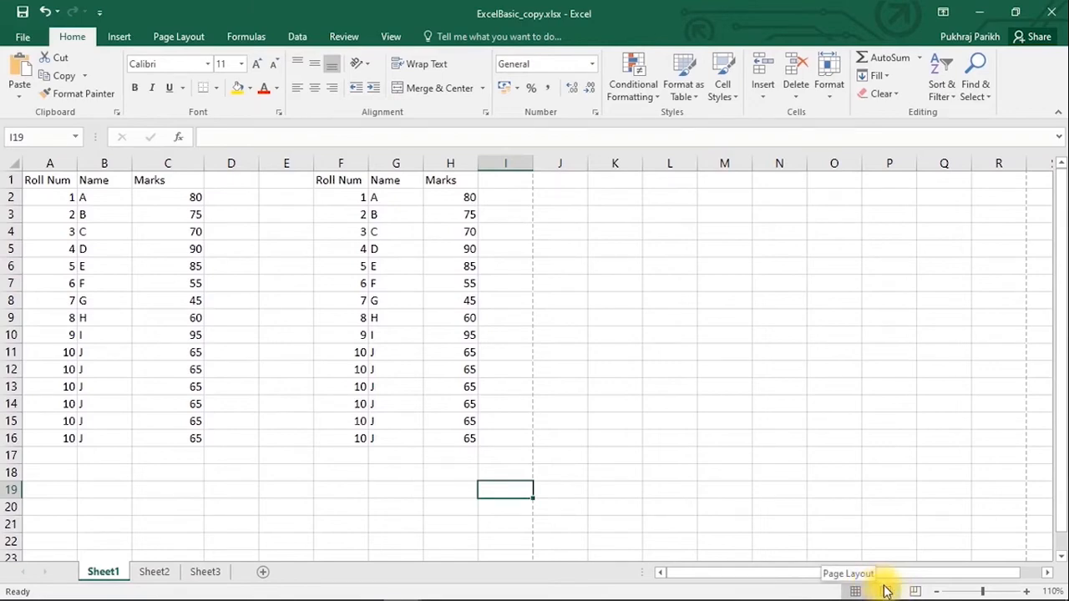
{"action": "left_click", "coordinate": [885, 592]}
{"action": "scroll", "coordinate": [667, 437], "scroll_direction": "up", "scroll_amount": 2}
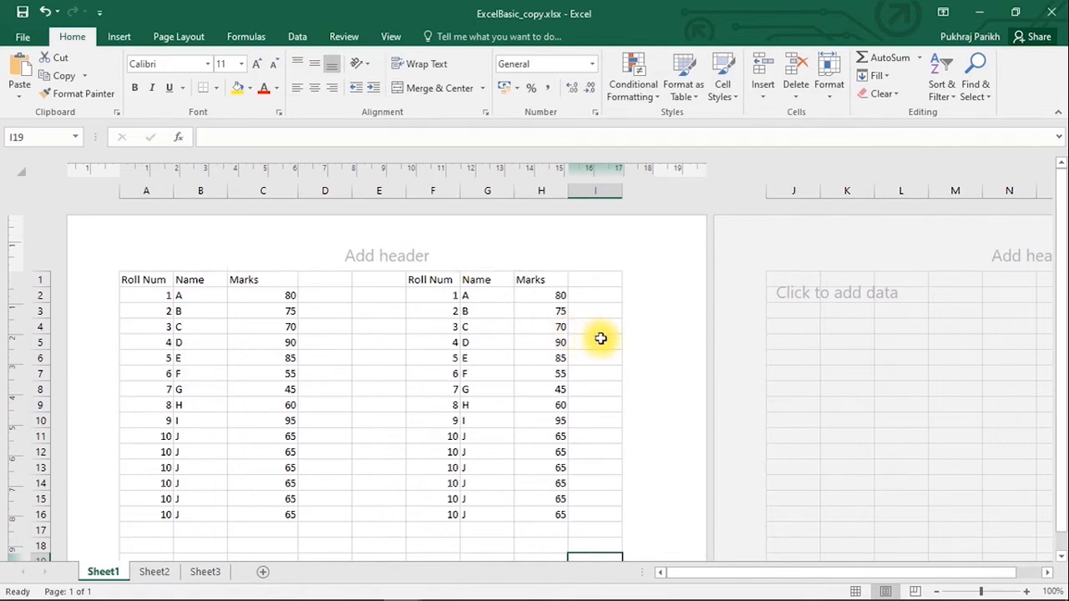
{"action": "scroll", "coordinate": [601, 338], "scroll_direction": "down", "scroll_amount": 5}
{"action": "scroll", "coordinate": [601, 337], "scroll_direction": "down", "scroll_amount": 4}
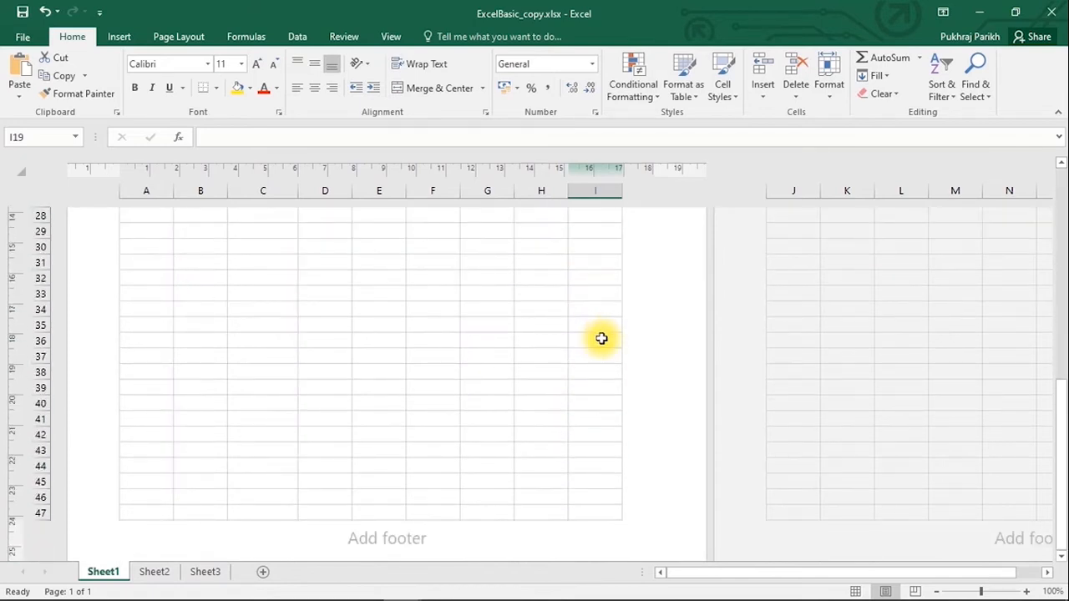
{"action": "scroll", "coordinate": [601, 337], "scroll_direction": "up", "scroll_amount": 1}
{"action": "scroll", "coordinate": [601, 337], "scroll_direction": "up", "scroll_amount": 8}
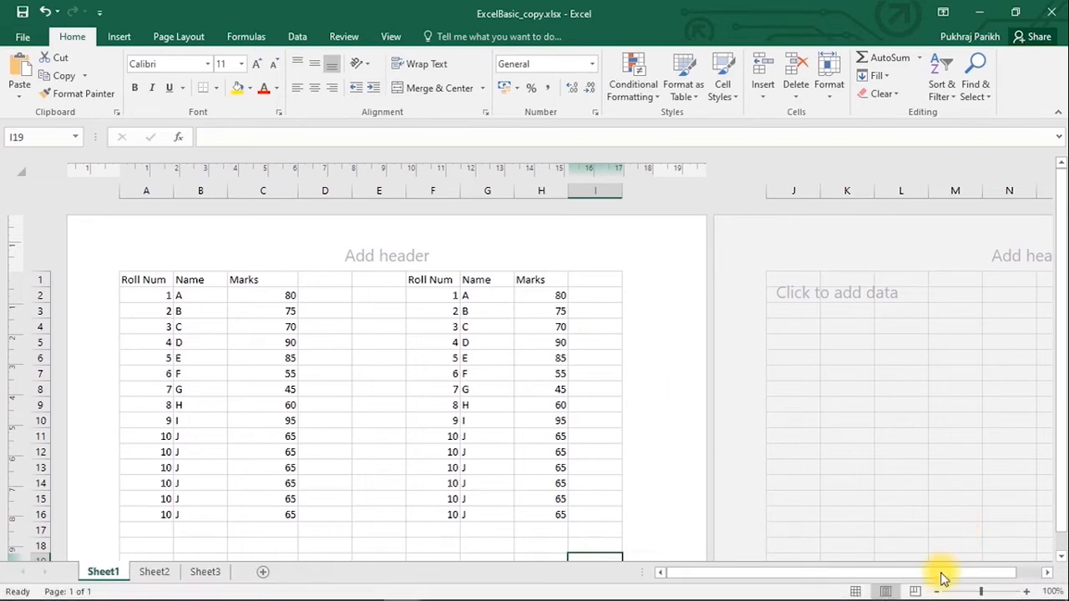
- Check the page breaks, go back to Page Layout view, then open the File backstage view
{"action": "left_click", "coordinate": [916, 591]}
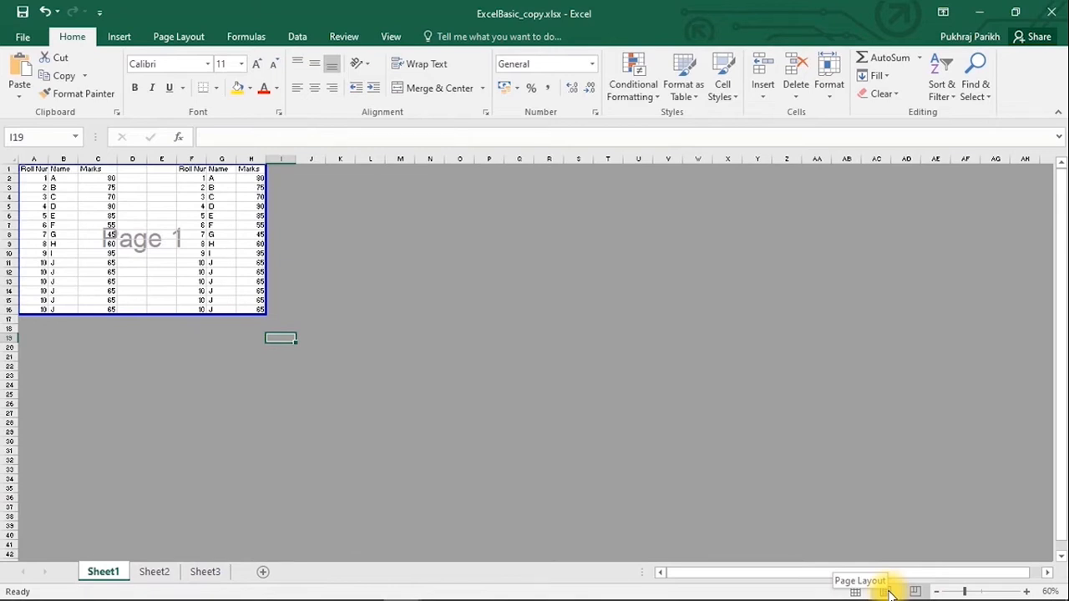
{"action": "left_click", "coordinate": [887, 592]}
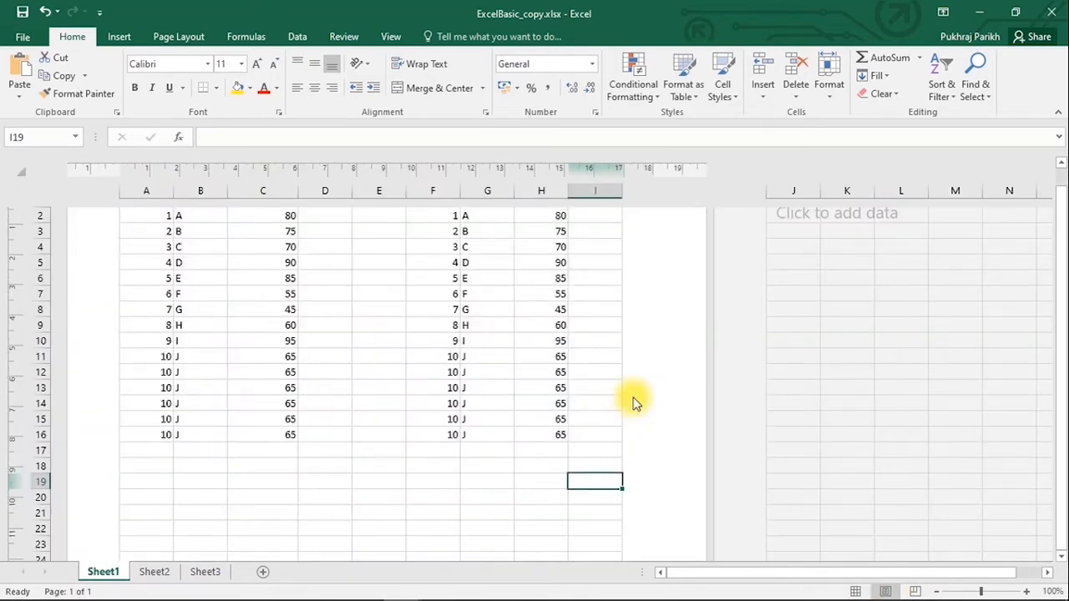
{"action": "scroll", "coordinate": [617, 401], "scroll_direction": "up", "scroll_amount": 2}
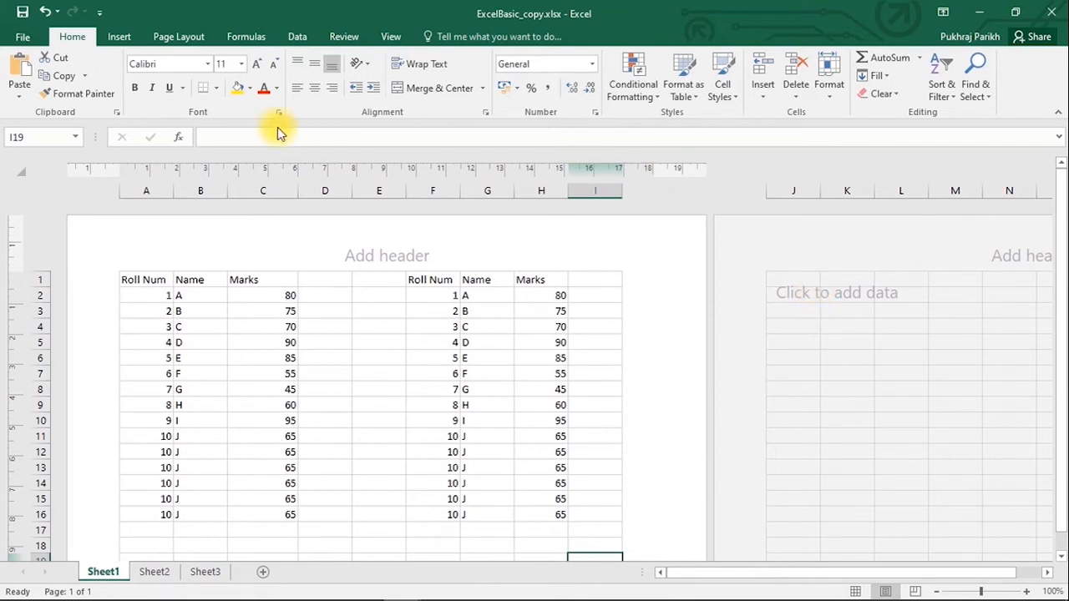
{"action": "left_click", "coordinate": [25, 36]}
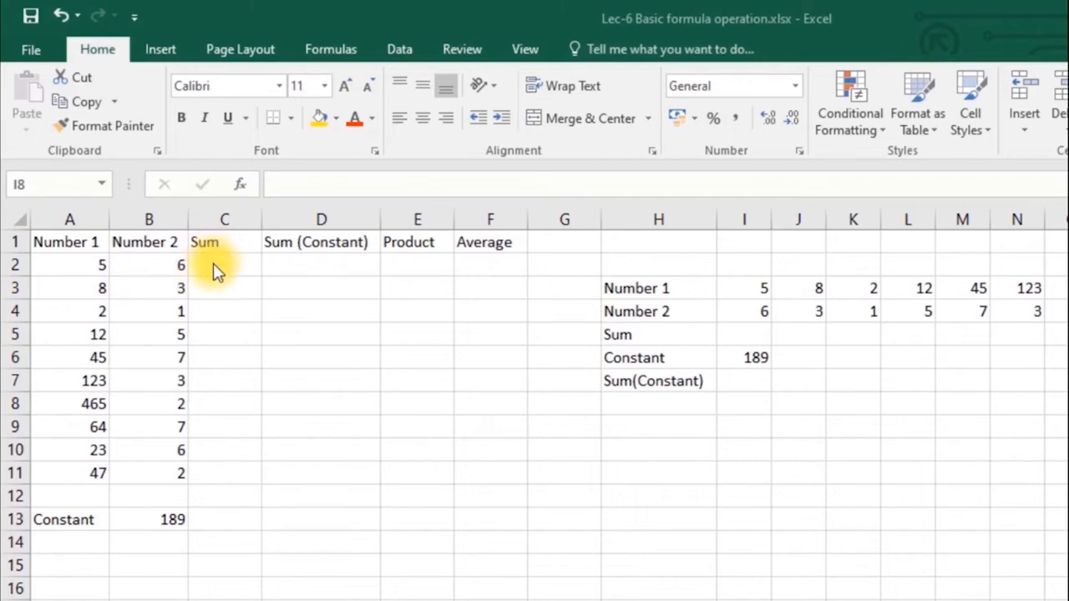
{"action": "left_click", "coordinate": [238, 219]}
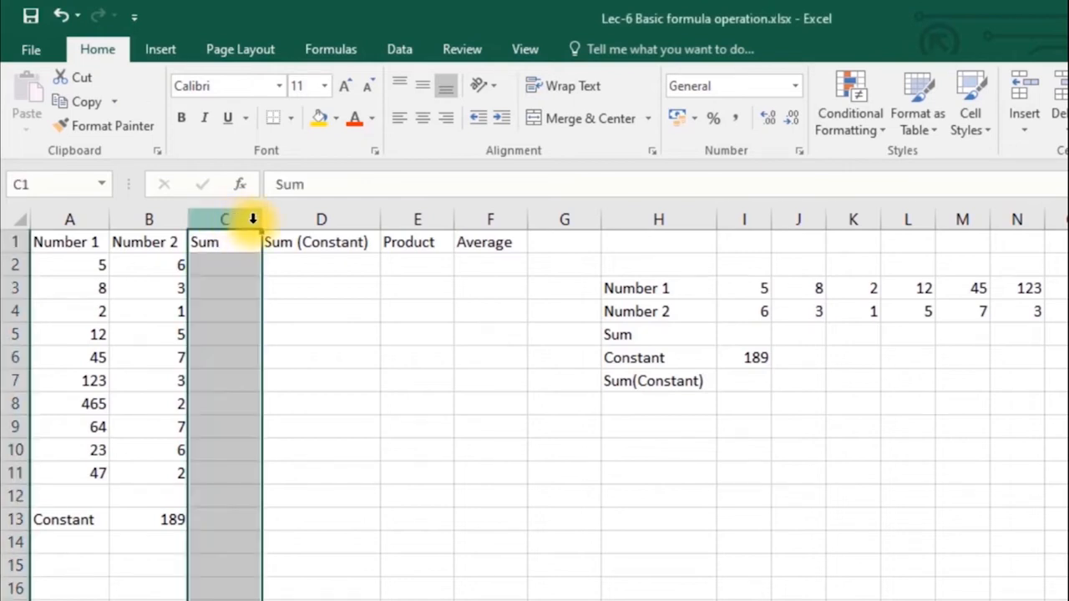
{"action": "left_click", "coordinate": [313, 219]}
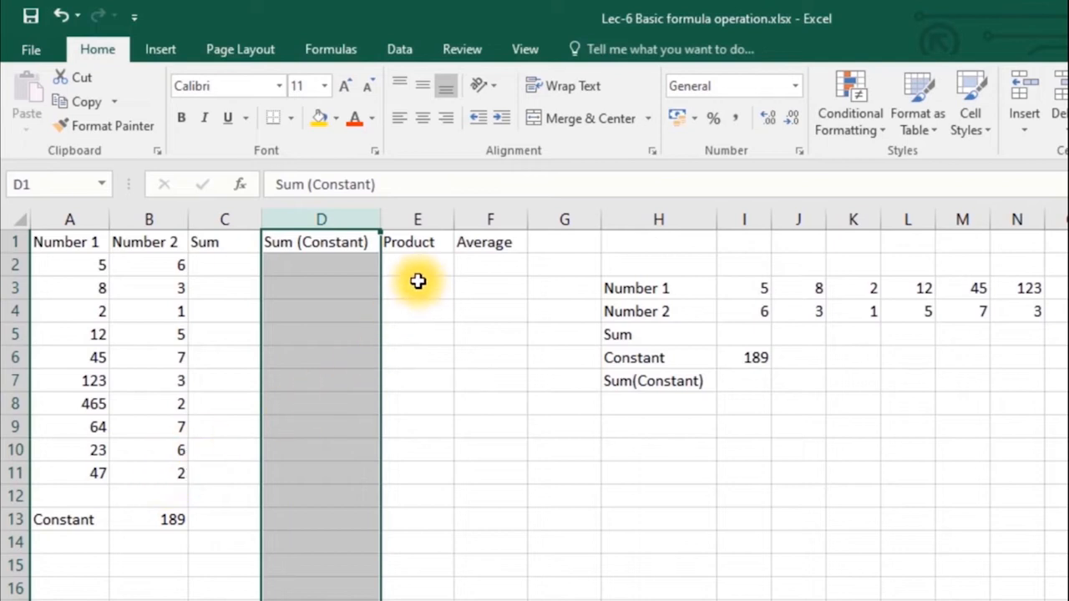
{"action": "left_click", "coordinate": [416, 224]}
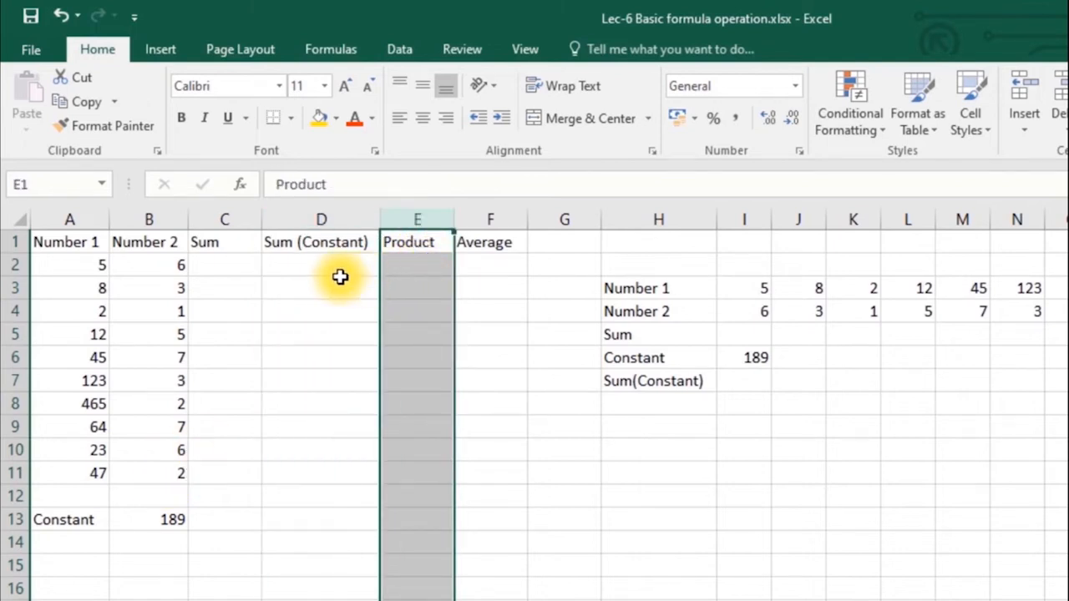
{"action": "left_click", "coordinate": [486, 217]}
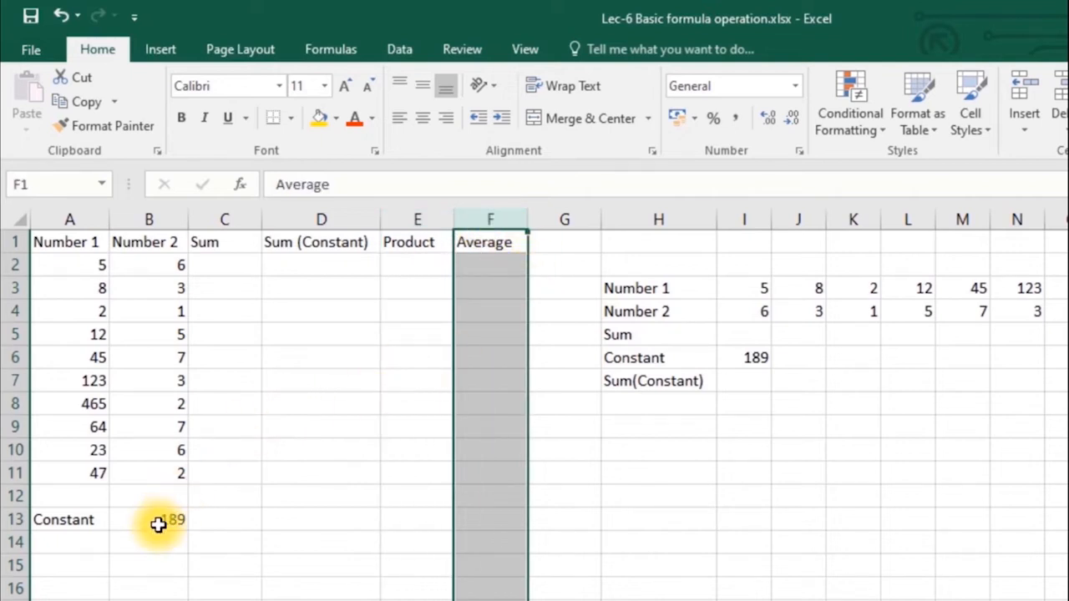
{"action": "left_click", "coordinate": [244, 265]}
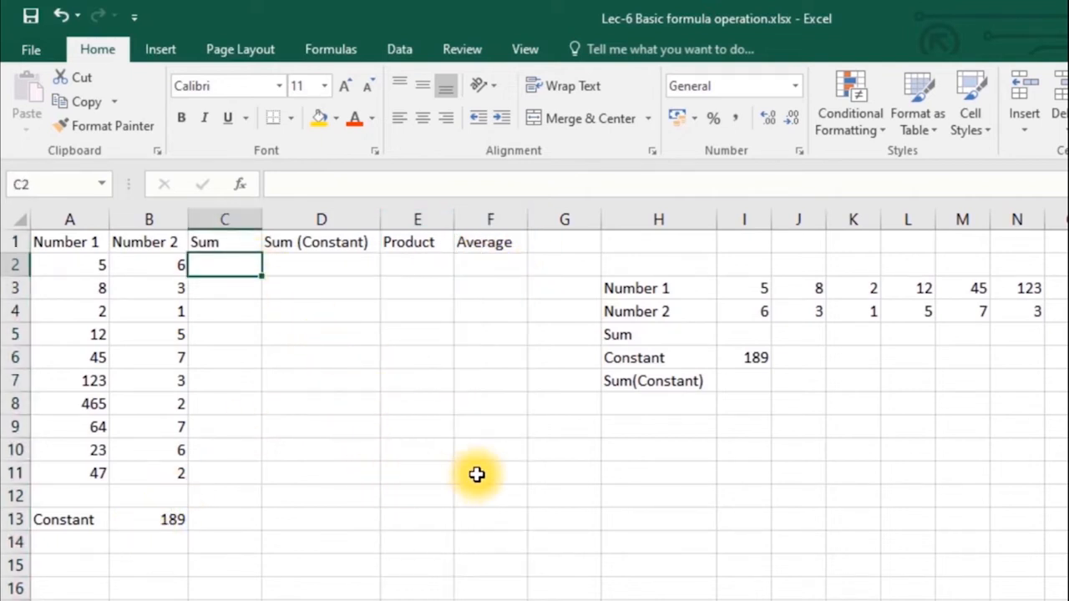
{"action": "left_click_drag", "start_coordinate": [248, 274], "coordinate": [493, 471]}
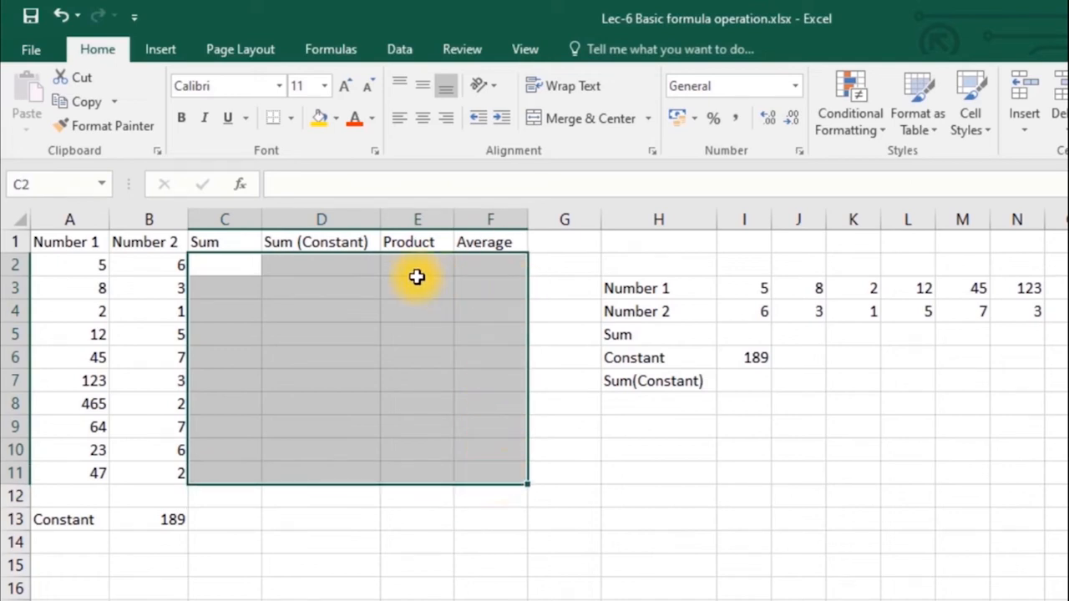
{"action": "left_click", "coordinate": [202, 269]}
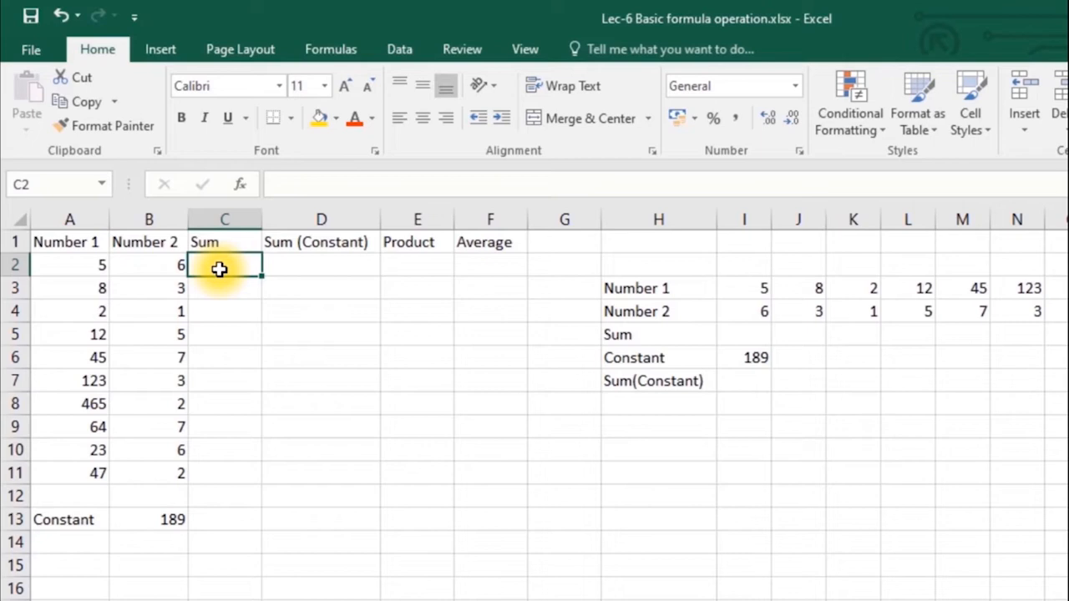
- Enter =A2+B2 in C2 so the first Sum shows 11
{"action": "type", "text": "="}
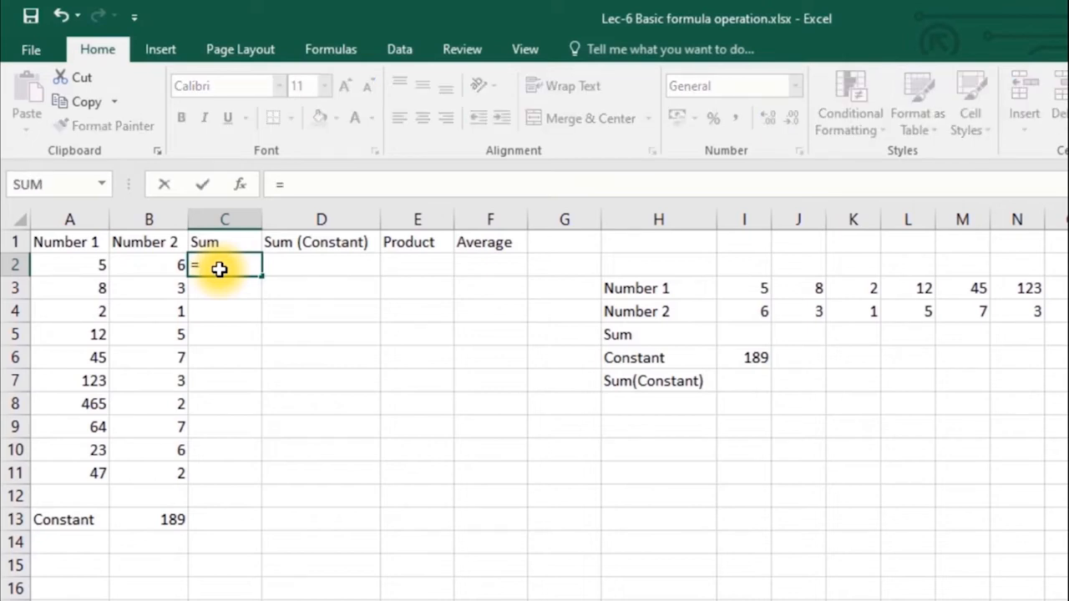
{"action": "left_click", "coordinate": [84, 265]}
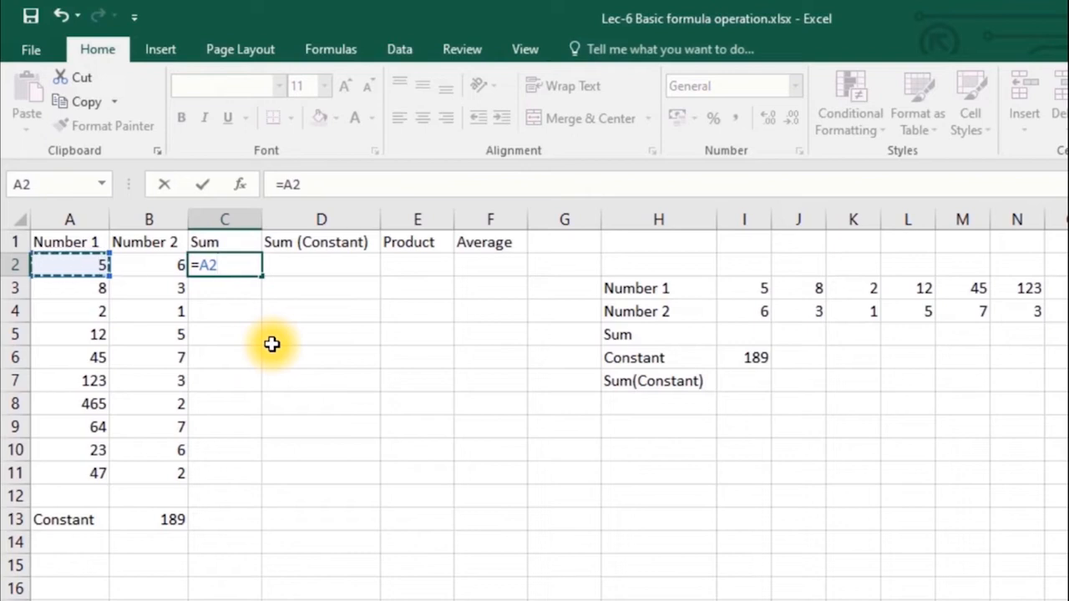
{"action": "type", "text": "+"}
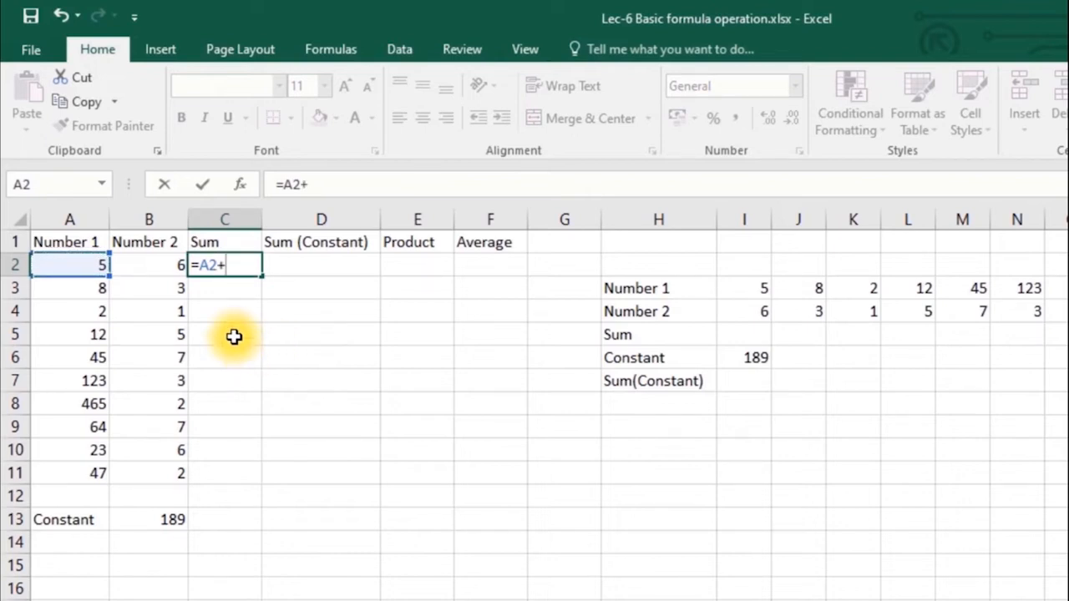
{"action": "left_click", "coordinate": [150, 272]}
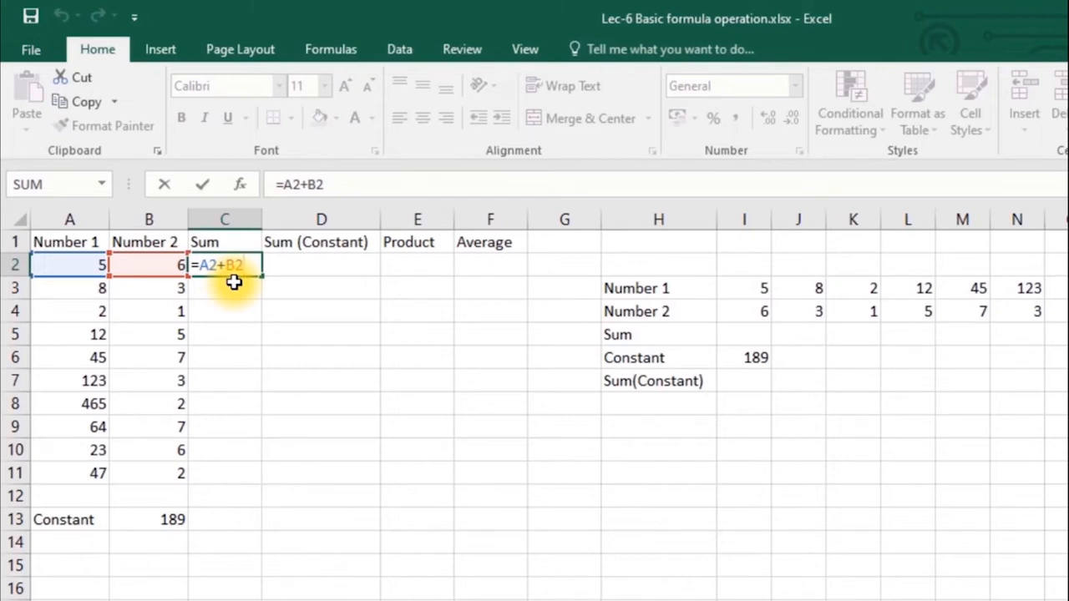
{"action": "key", "text": "Return"}
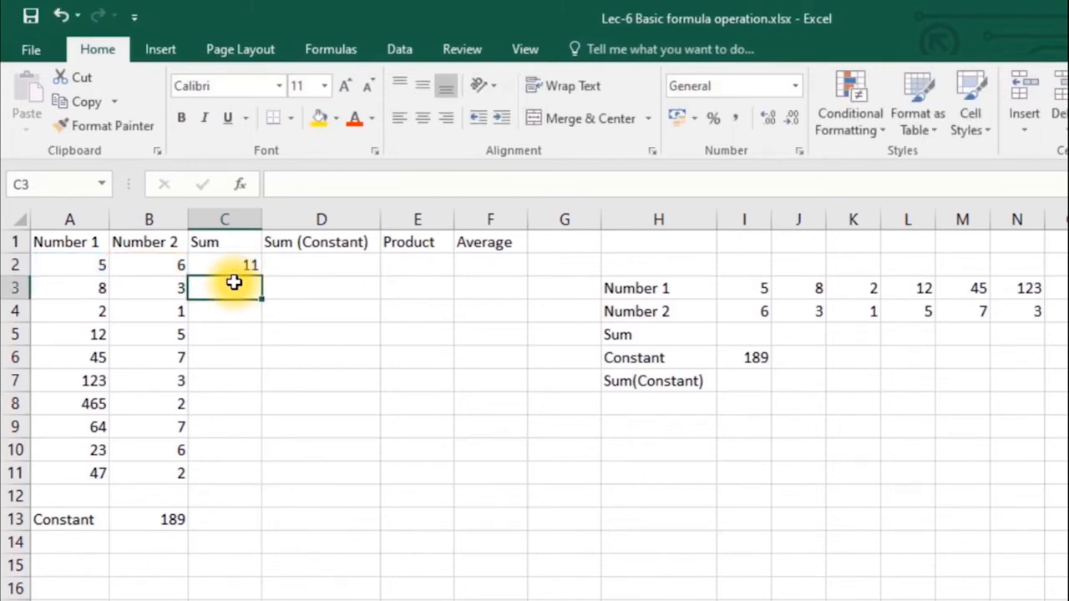
{"action": "left_click", "coordinate": [233, 273]}
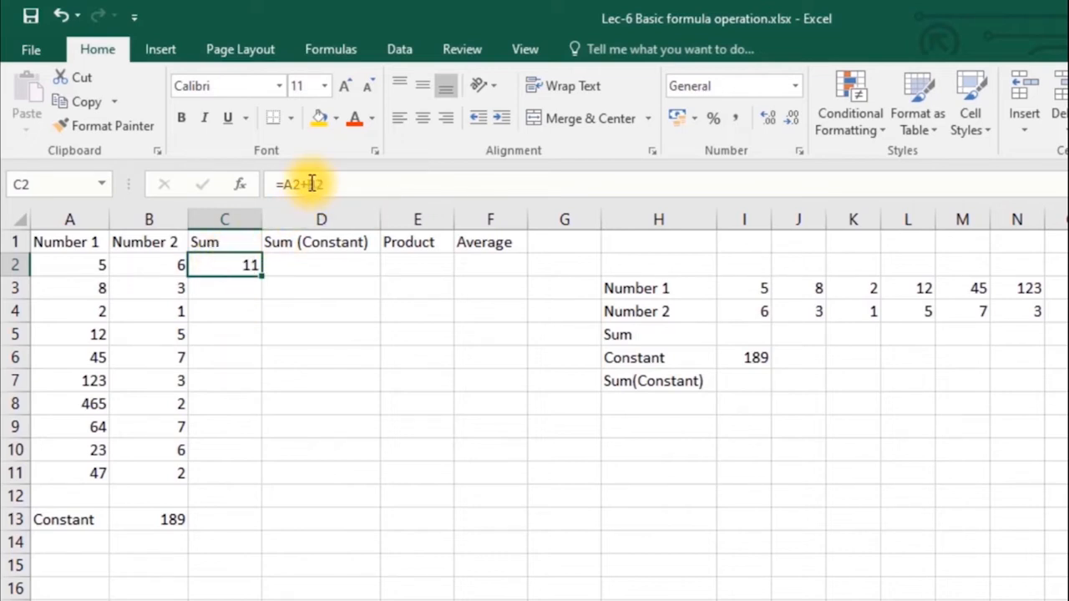
- Display C2's =A2+B2 formula with its referenced cells, leaving it unchanged
{"action": "double_click", "coordinate": [239, 265]}
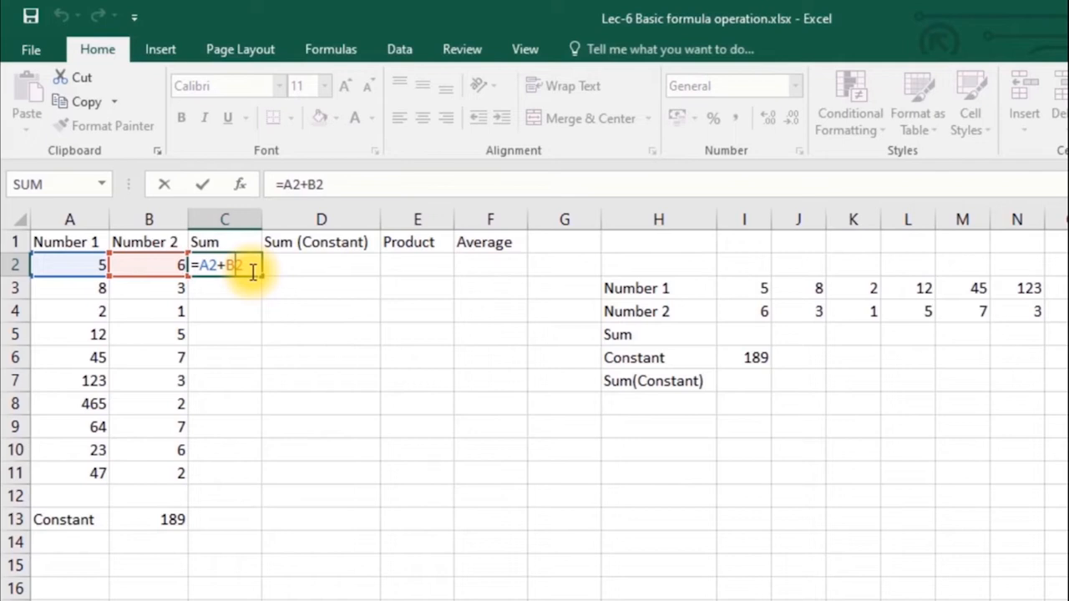
{"action": "key", "text": "Return"}
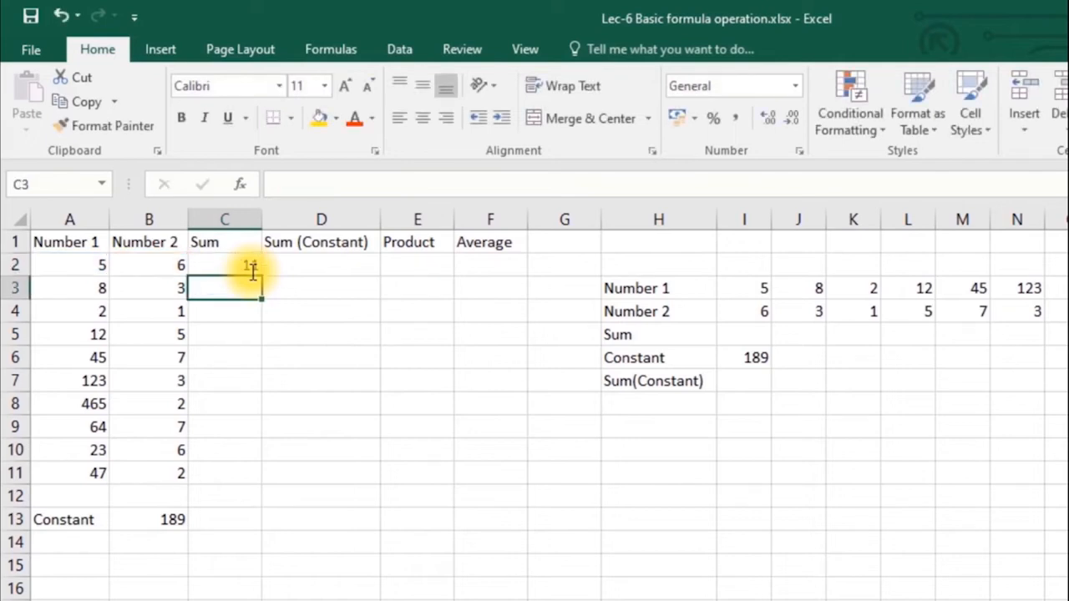
{"action": "left_click", "coordinate": [240, 268]}
{"action": "double_click", "coordinate": [241, 266]}
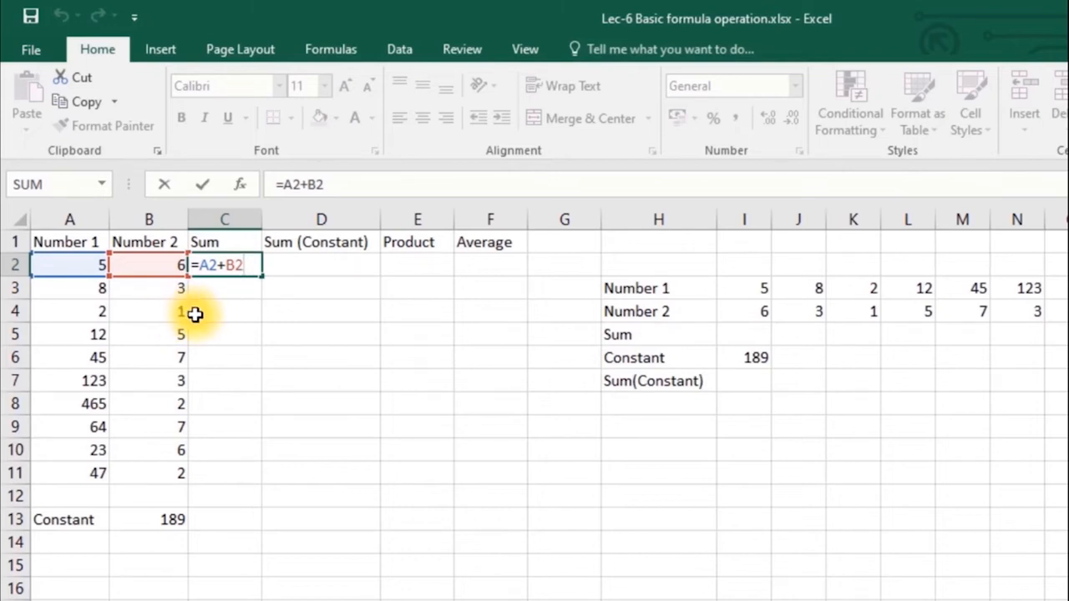
{"action": "key", "text": "ctrl+Return"}
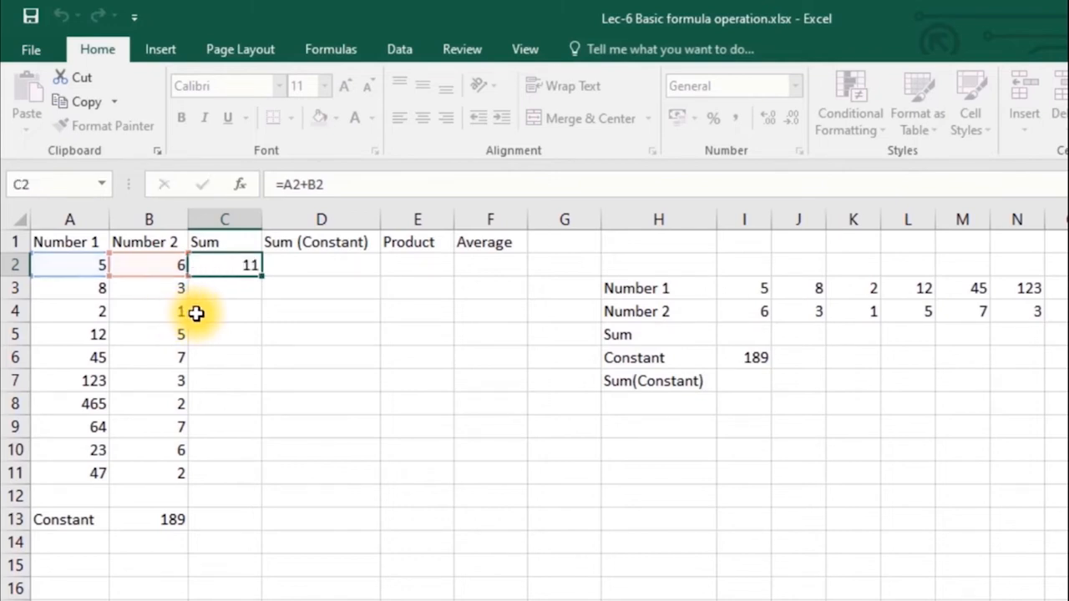
{"action": "left_click", "coordinate": [158, 279]}
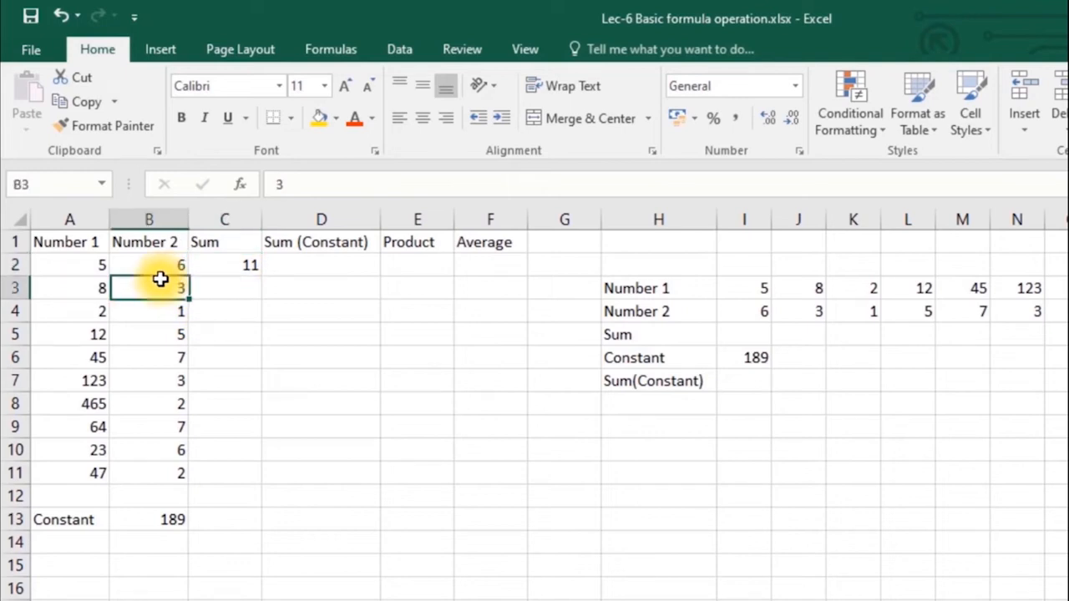
- Change A2 to 50 so C2's Sum recalculates to 56
{"action": "left_click", "coordinate": [101, 265]}
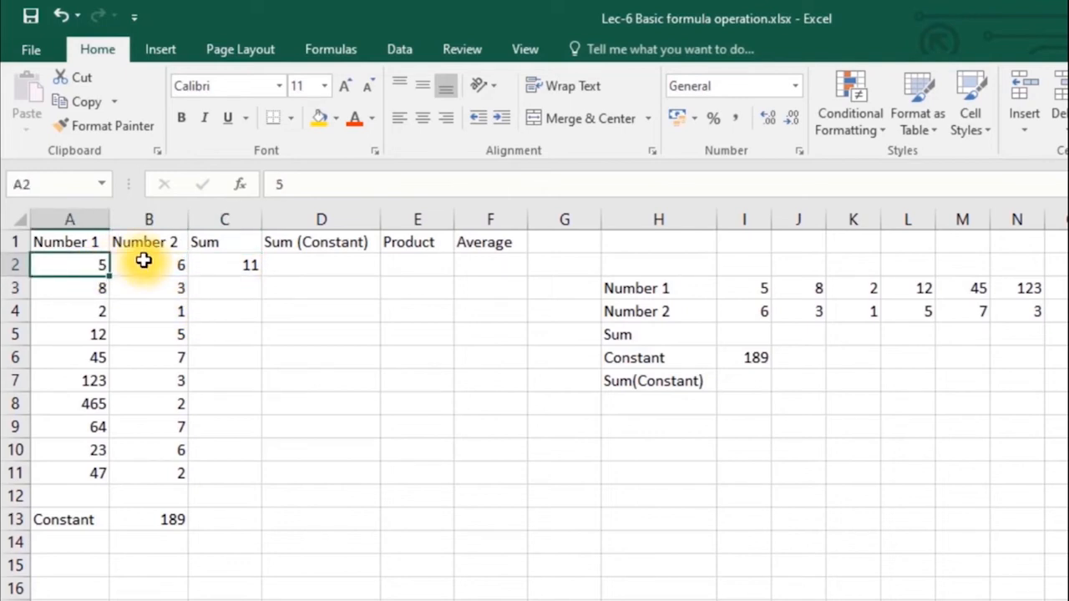
{"action": "type", "text": "50"}
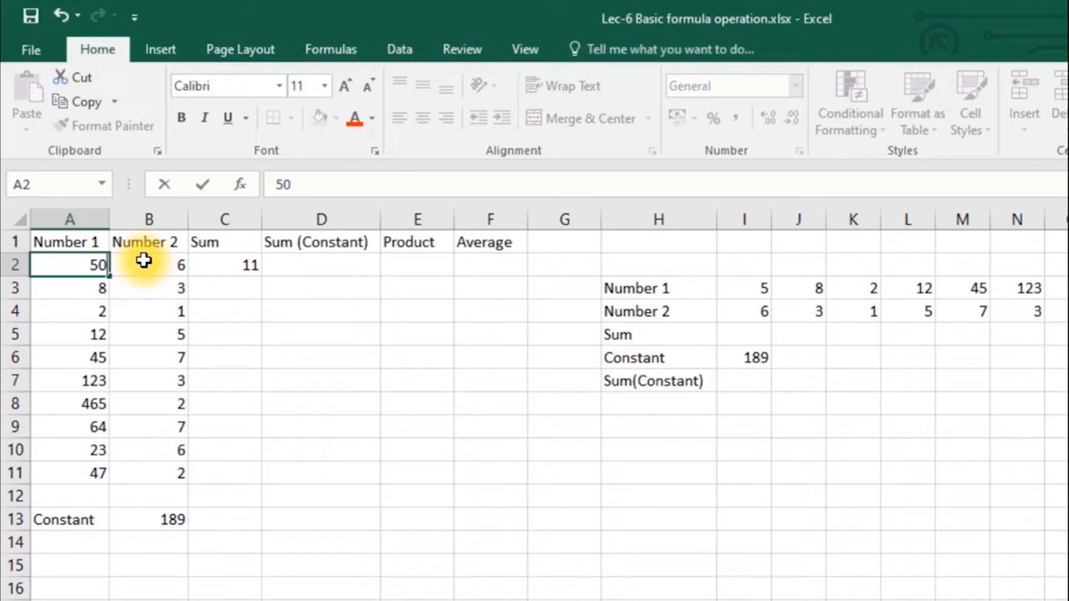
{"action": "key", "text": "Return"}
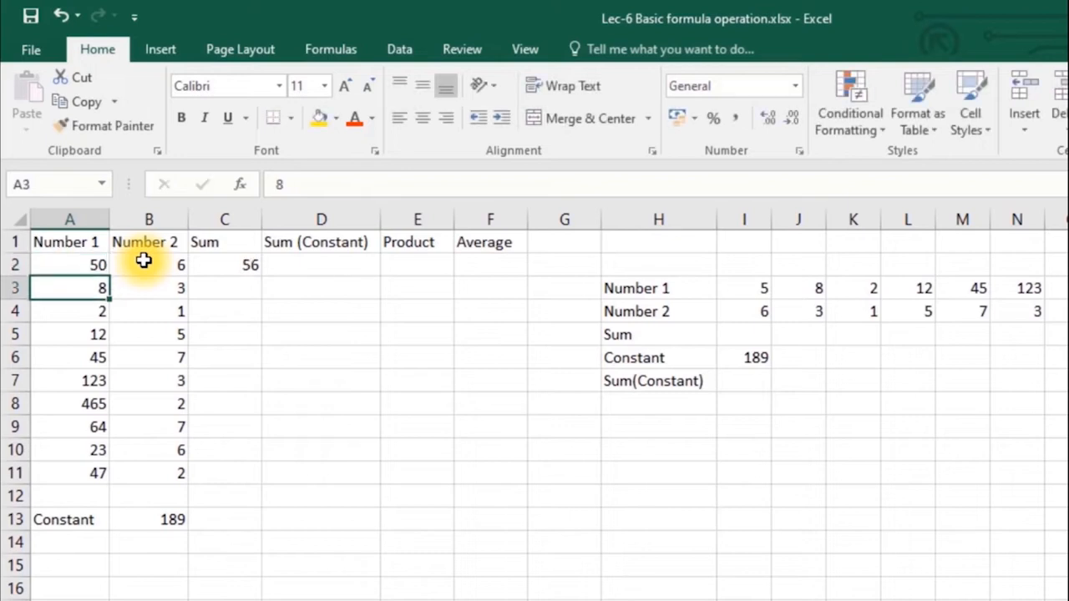
{"action": "left_click", "coordinate": [219, 278]}
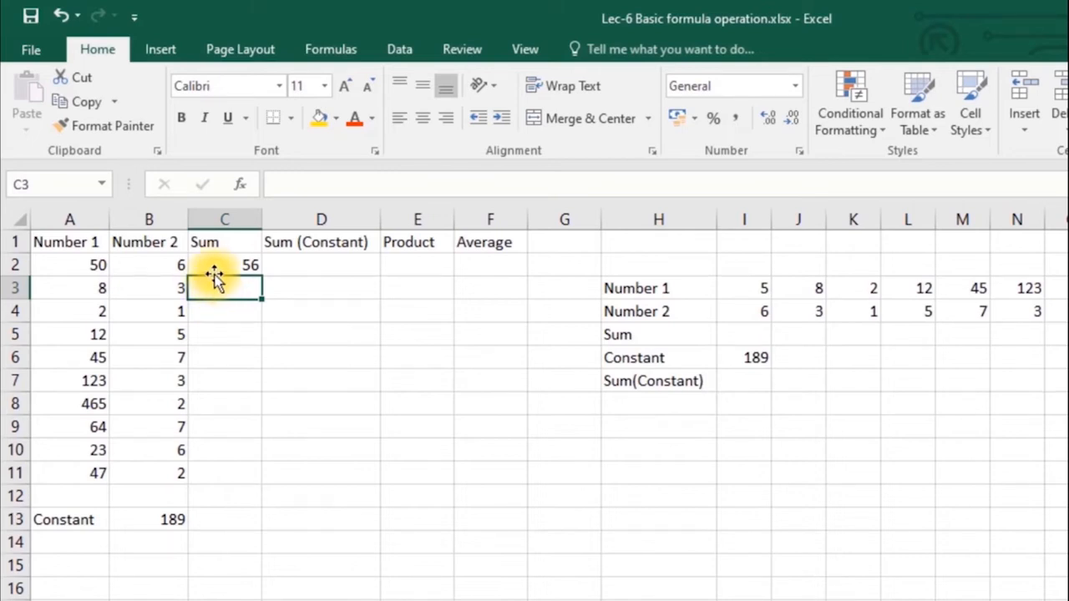
{"action": "left_click", "coordinate": [210, 269]}
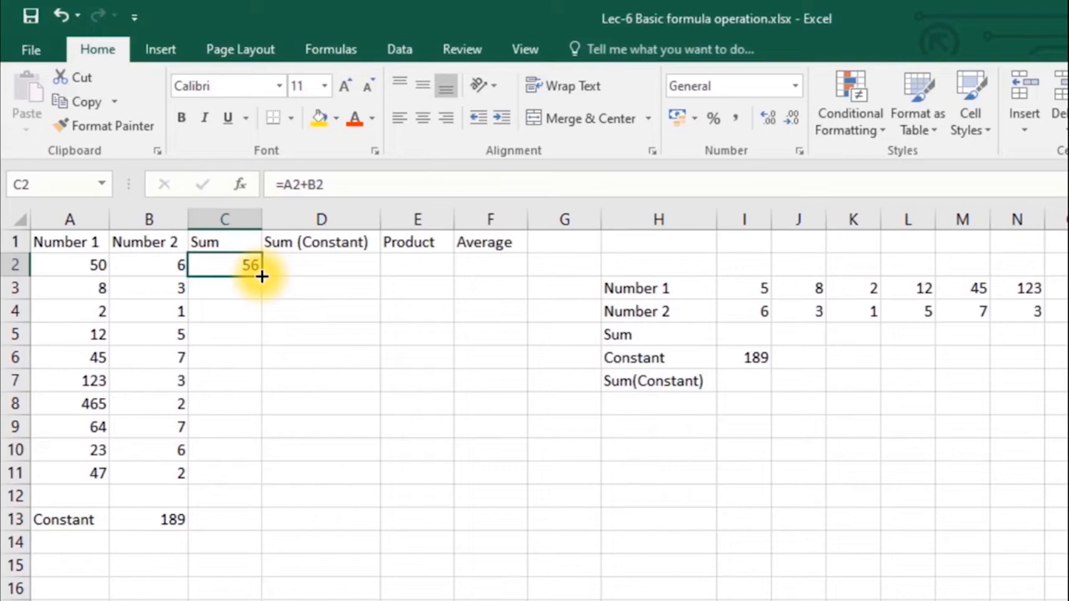
- Fill C2's Sum into C3 and confirm it reads =A3+B3, giving 11
{"action": "left_click_drag", "start_coordinate": [261, 277], "coordinate": [261, 299]}
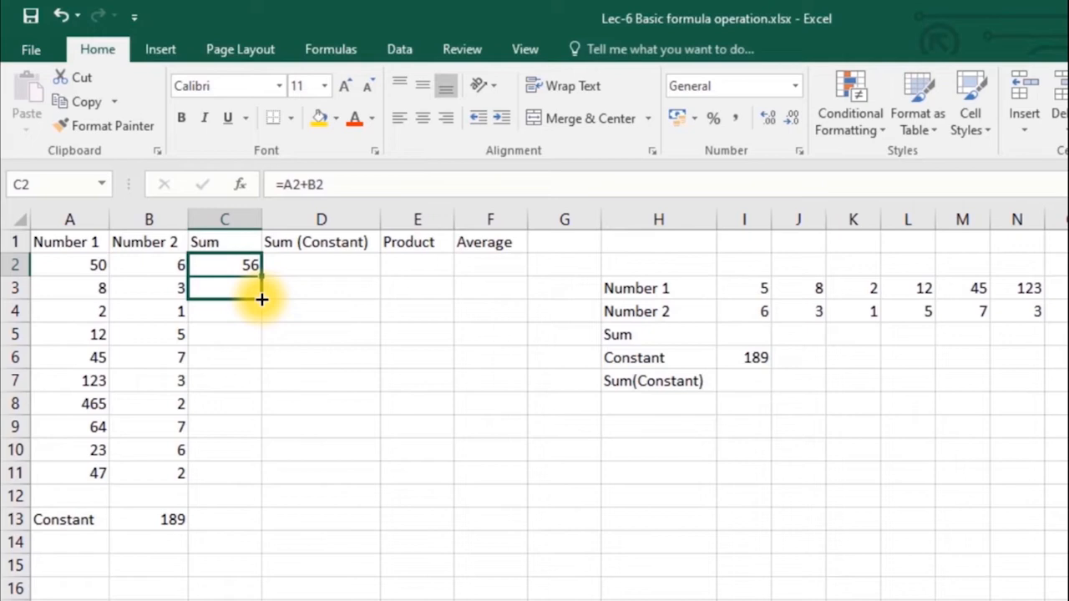
{"action": "mouse_move", "coordinate": [261, 299]}
{"action": "left_mouse_down"}
{"action": "mouse_move", "coordinate": [258, 325]}
{"action": "mouse_move", "coordinate": [258, 303]}
{"action": "left_mouse_up"}
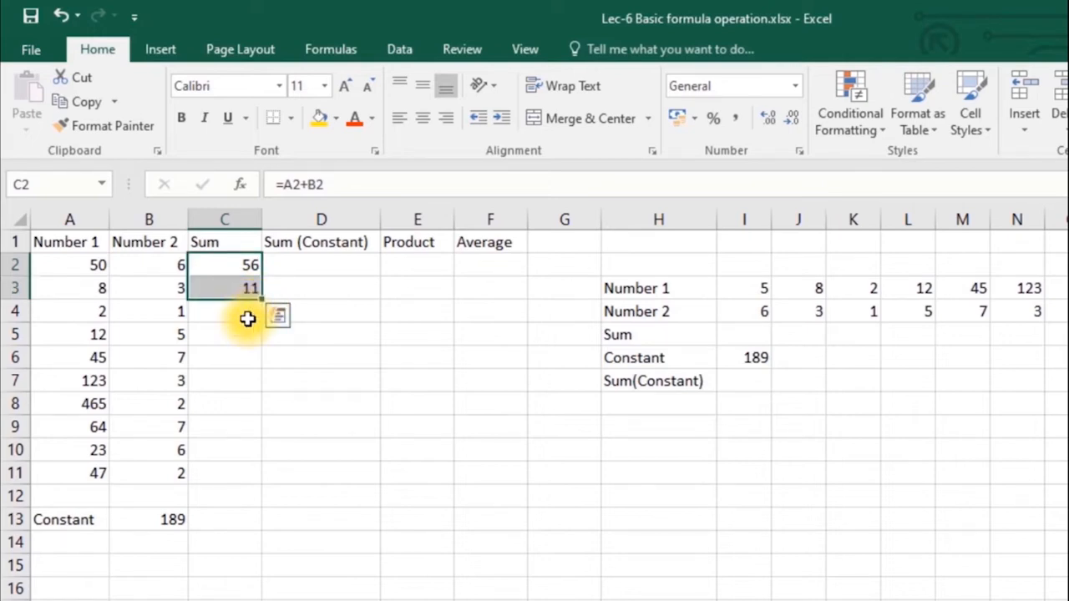
{"action": "left_click", "coordinate": [239, 291]}
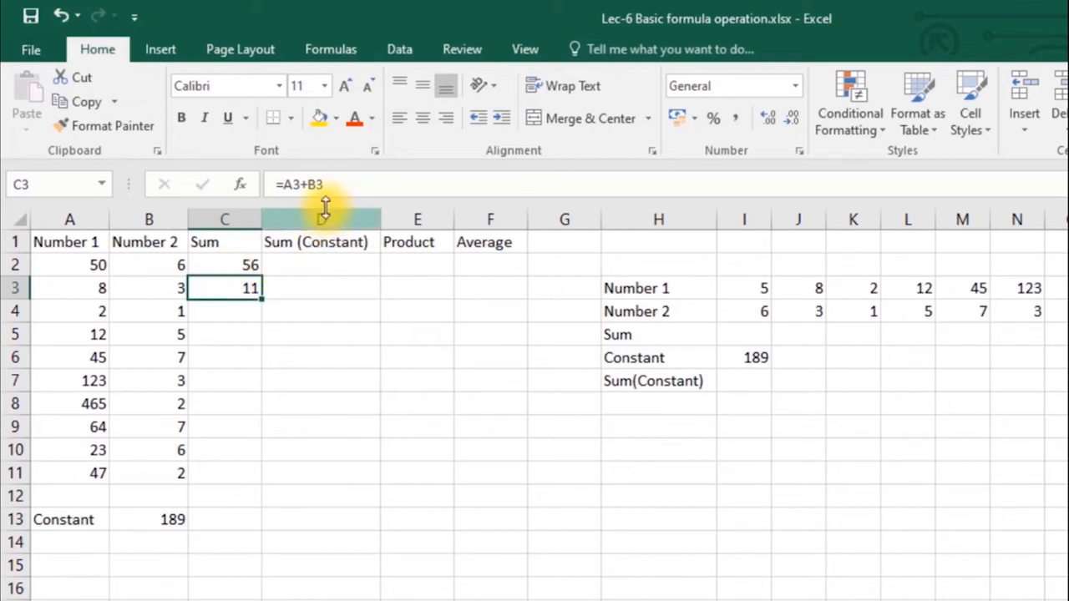
{"action": "double_click", "coordinate": [220, 290]}
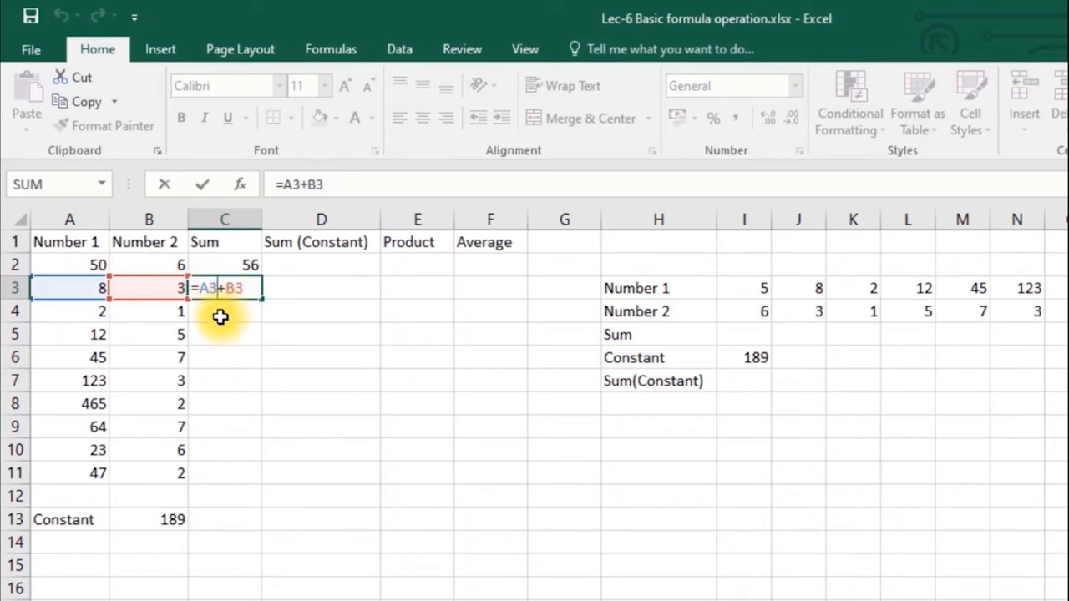
{"action": "key", "text": "ctrl+Return"}
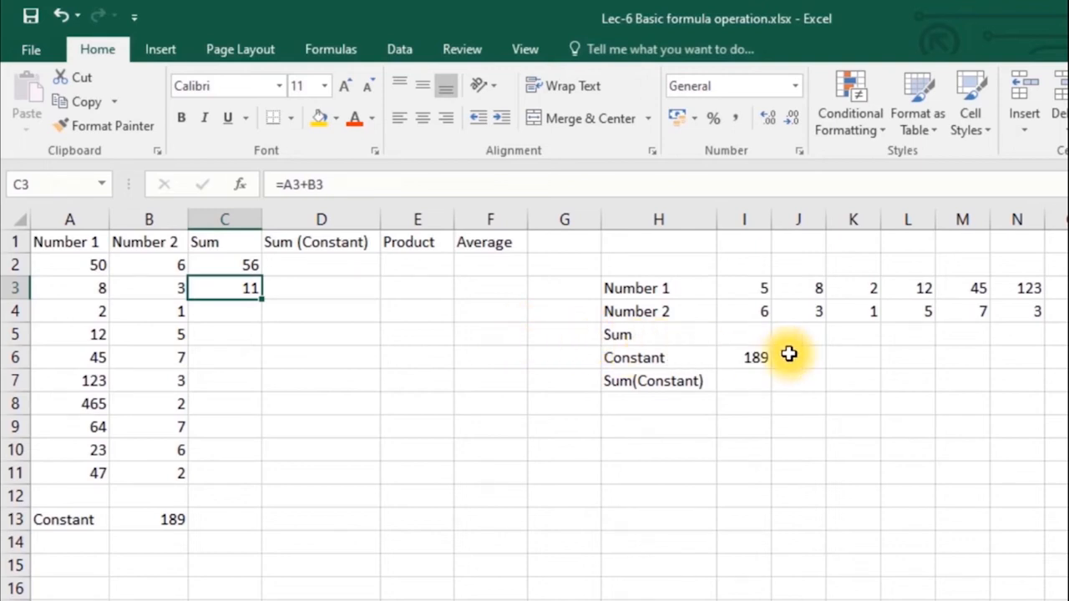
{"action": "left_click", "coordinate": [744, 335]}
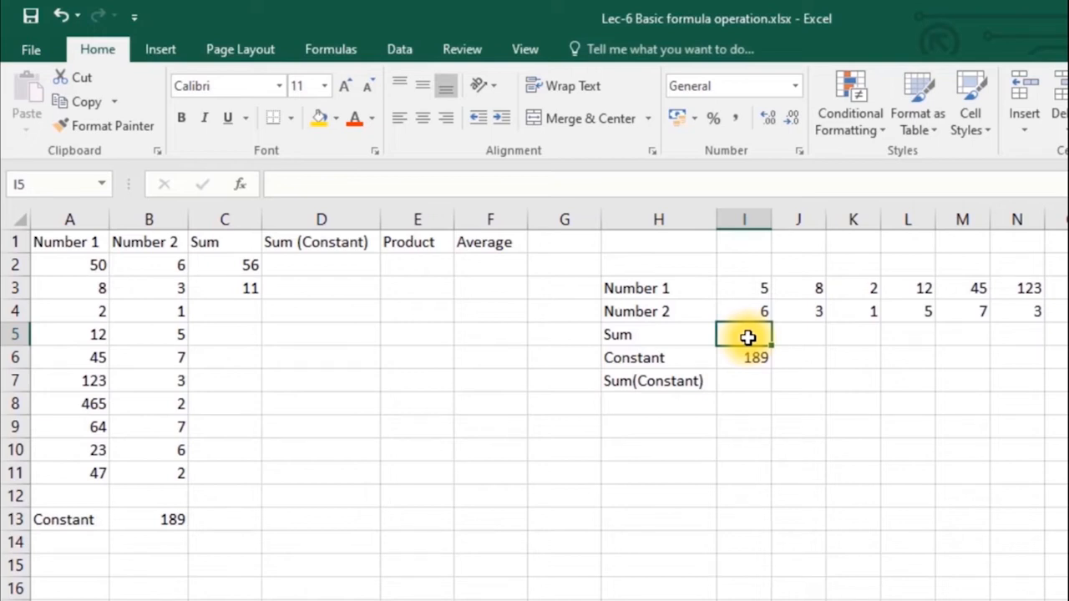
- Build the =I3+I4 Sum in I5 and copy it to J5, which becomes =J3+J4
{"action": "type", "text": "="}
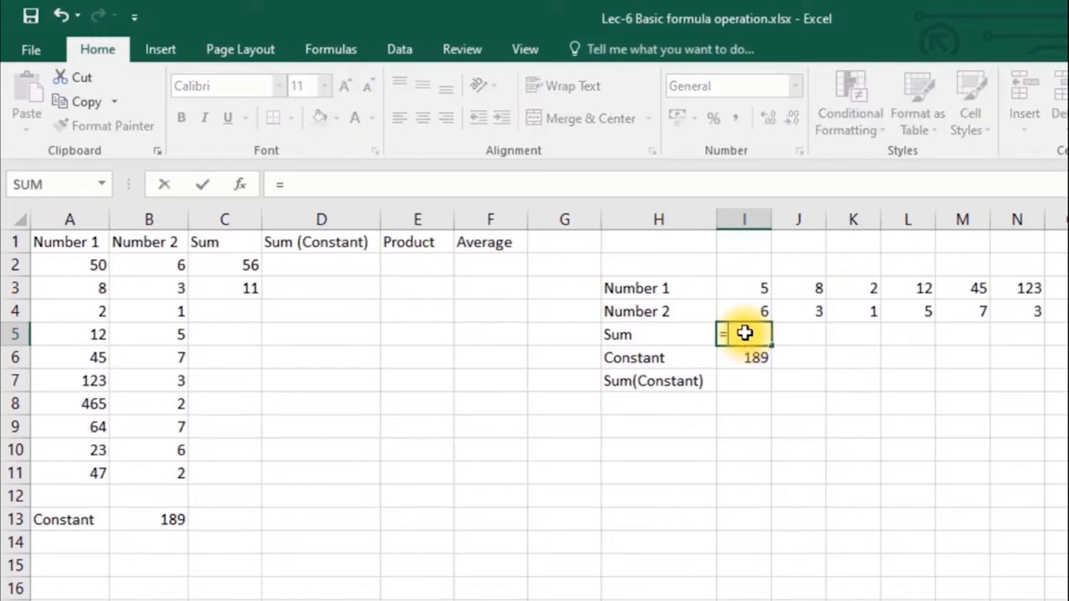
{"action": "left_click", "coordinate": [756, 293]}
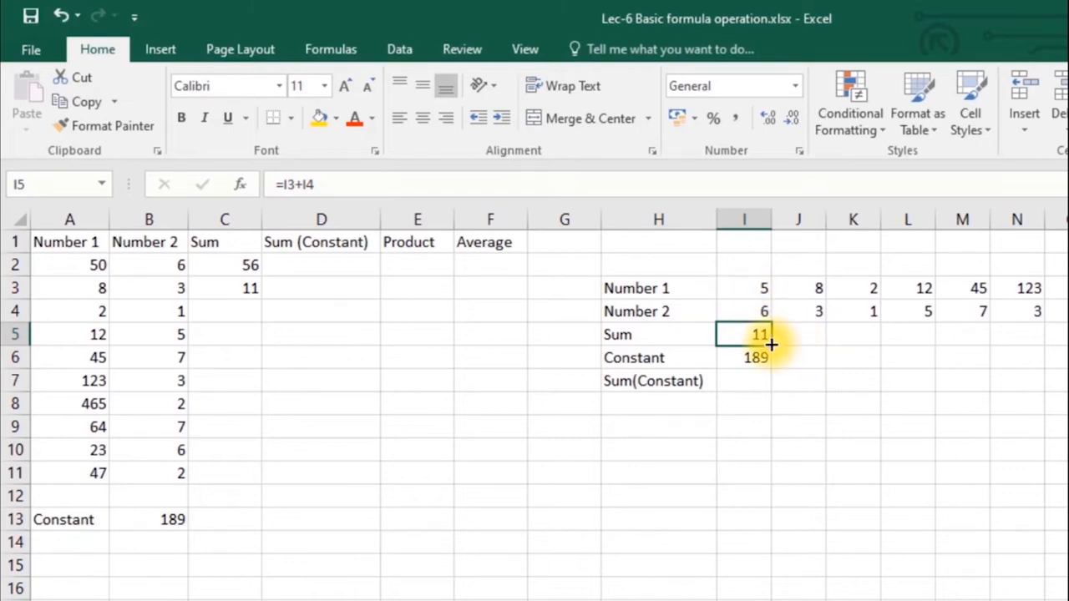
{"action": "left_click_drag", "start_coordinate": [773, 342], "coordinate": [821, 344]}
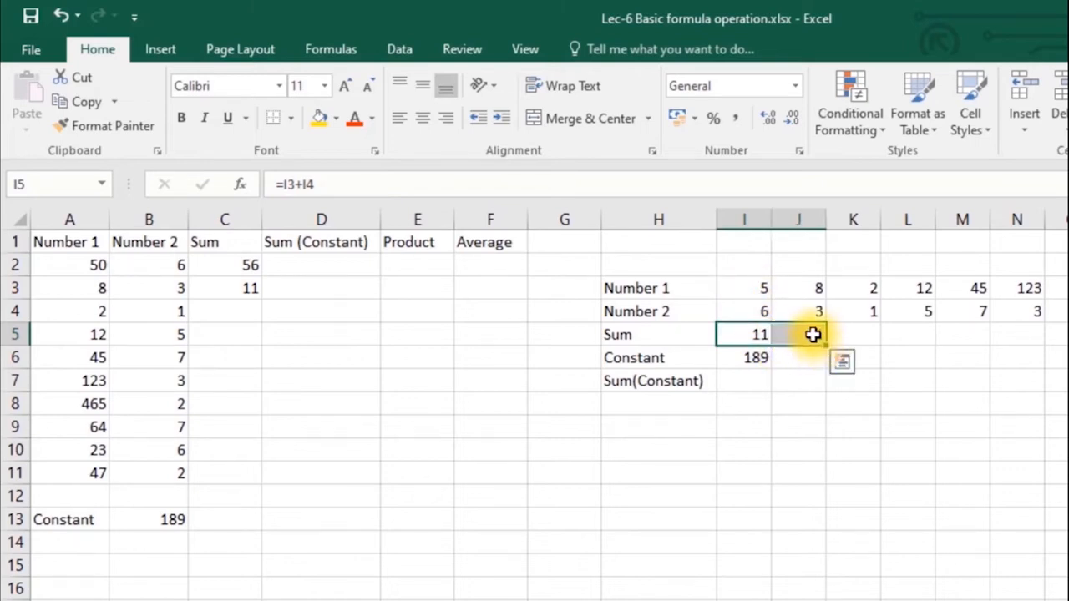
{"action": "left_click", "coordinate": [808, 335]}
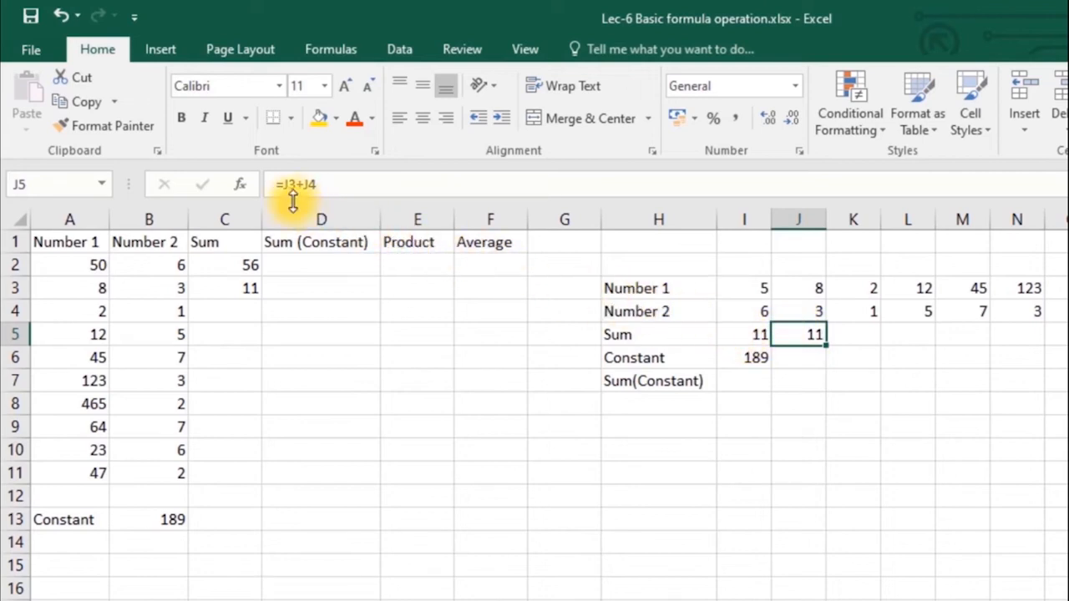
{"action": "double_click", "coordinate": [809, 334]}
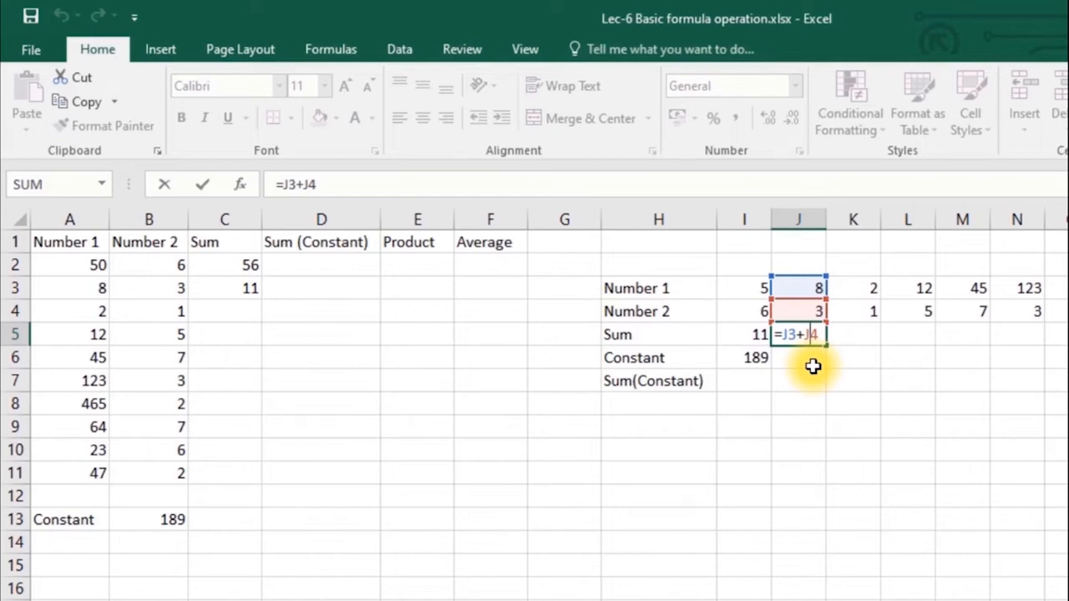
{"action": "left_click", "coordinate": [743, 402]}
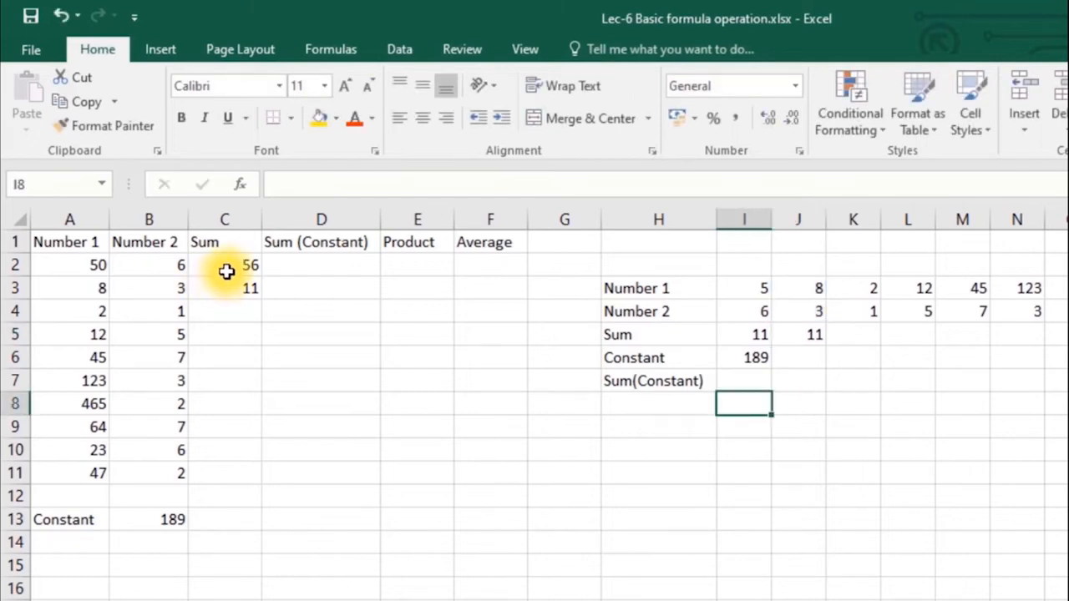
- Fill the Sum formula from C2 down through C11
{"action": "left_click_drag", "start_coordinate": [226, 264], "coordinate": [236, 286]}
{"action": "left_click", "coordinate": [236, 264]}
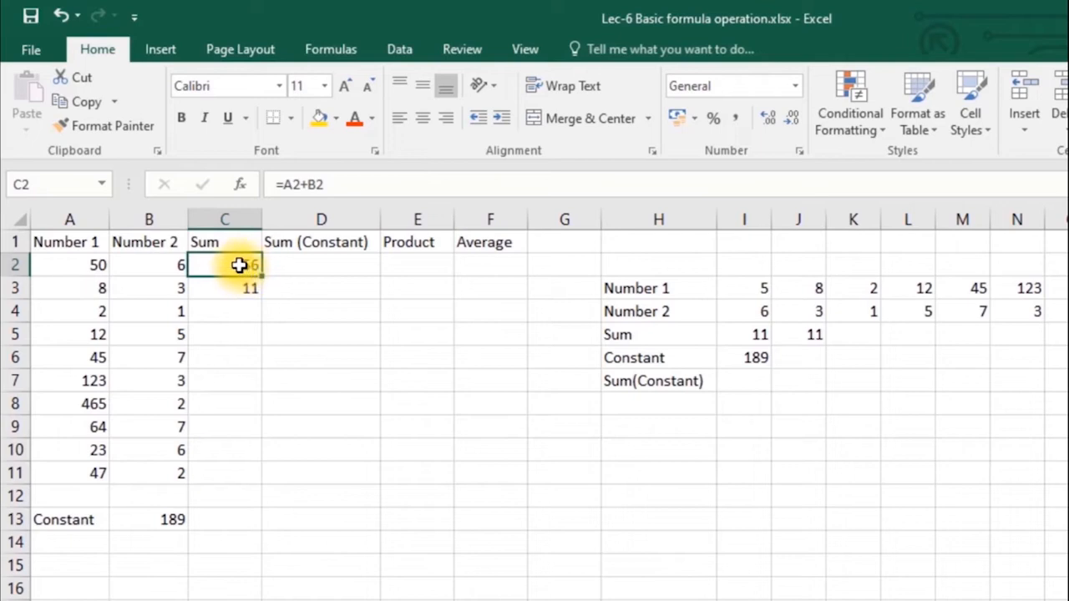
{"action": "left_click_drag", "start_coordinate": [261, 278], "coordinate": [269, 478]}
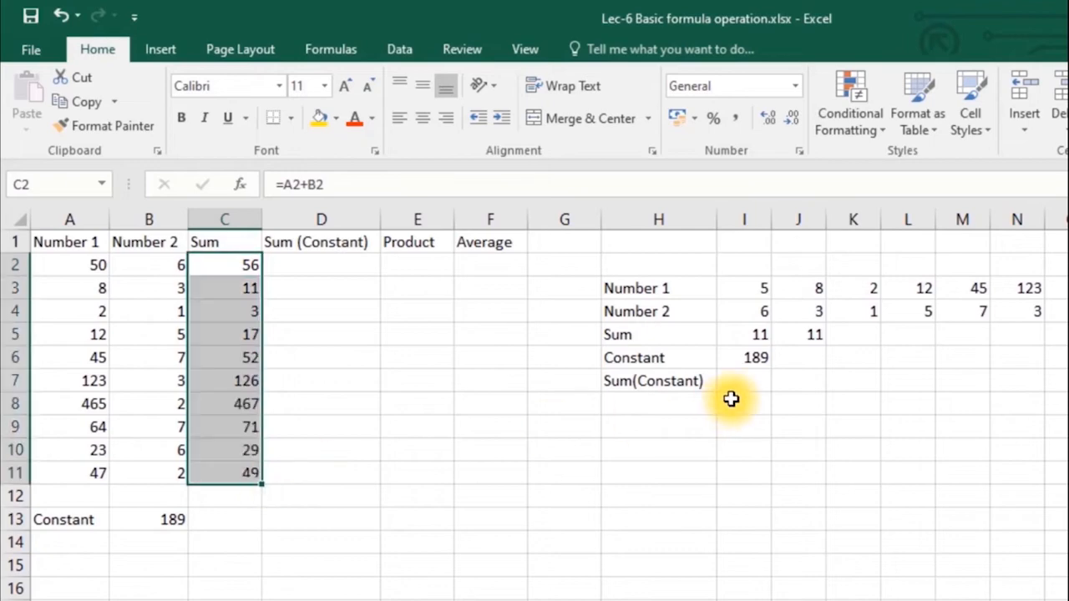
- Copy the I5 Sum formula across side-table row 5 to column R
{"action": "left_click", "coordinate": [763, 332]}
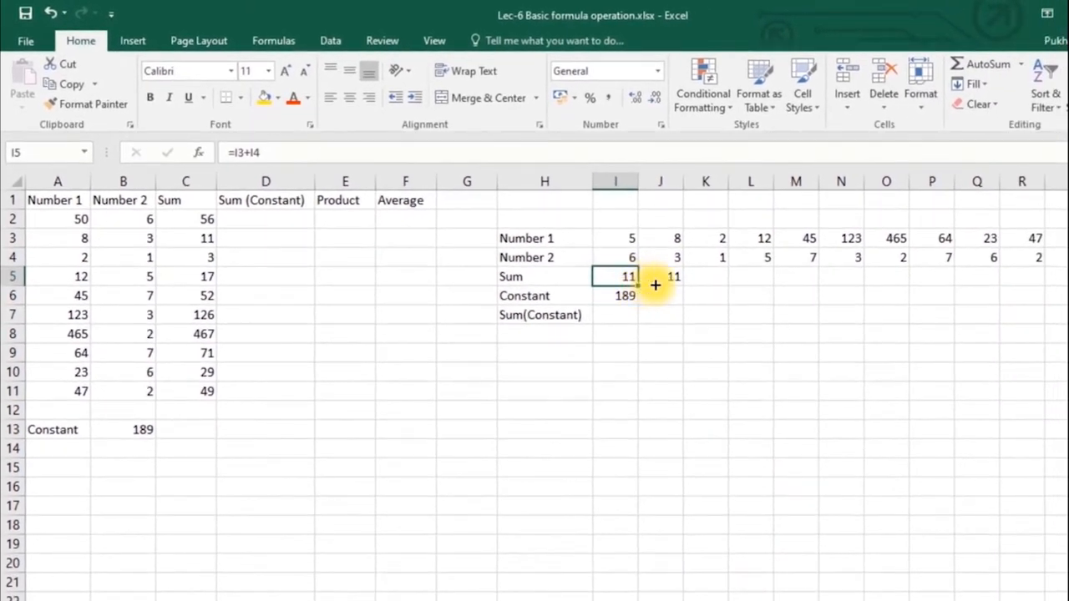
{"action": "left_click_drag", "start_coordinate": [656, 285], "coordinate": [1034, 277]}
{"action": "left_click", "coordinate": [280, 296]}
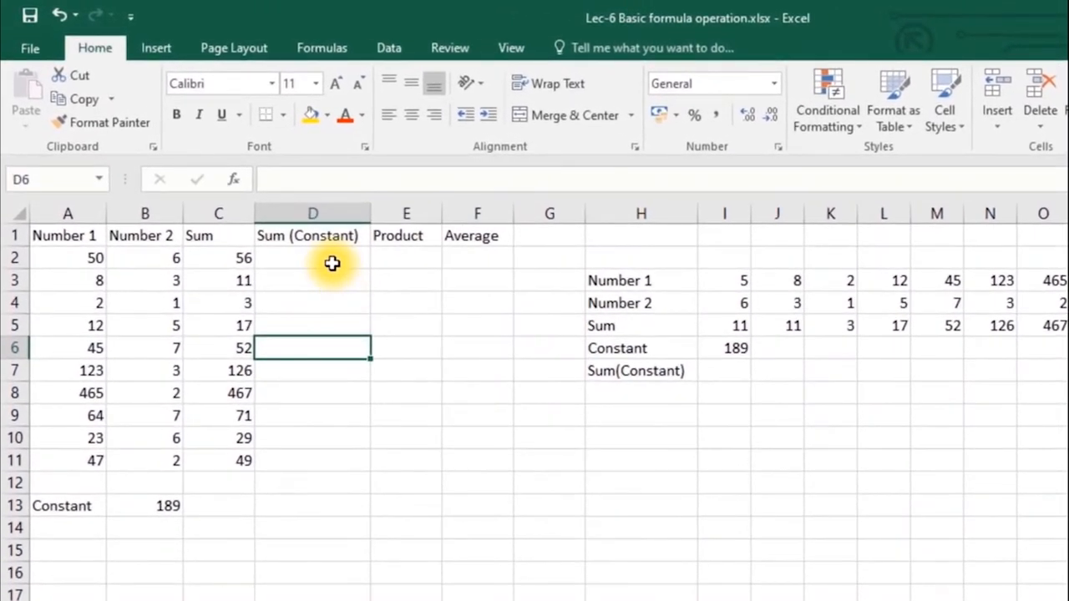
{"action": "left_click", "coordinate": [332, 263]}
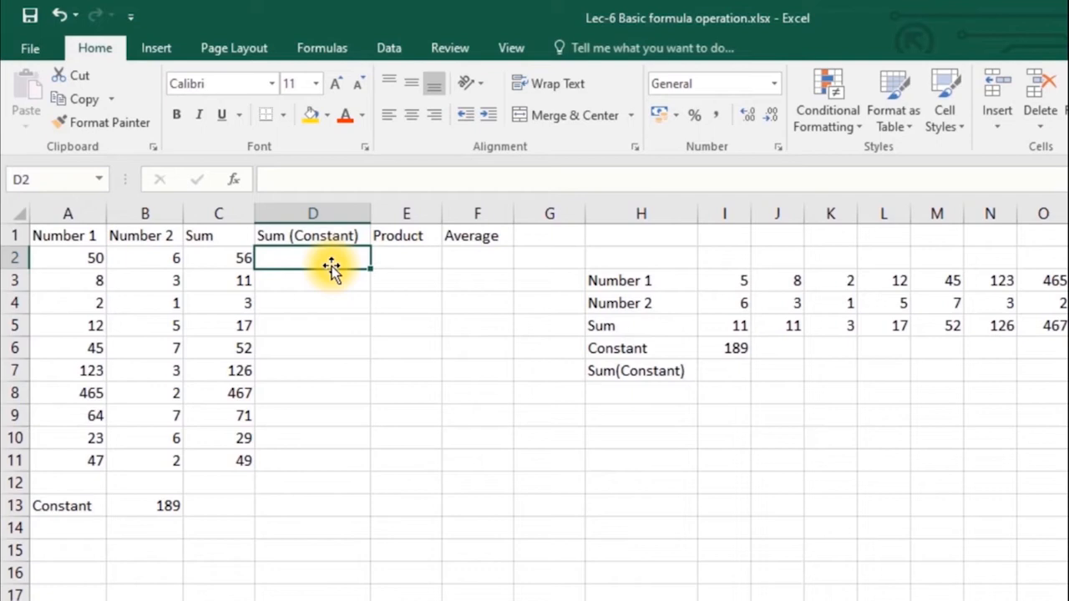
- Enter =A2+B2+B13 in D2 to add Number 1, Number 2 and the constant, giving 245
{"action": "type", "text": "="}
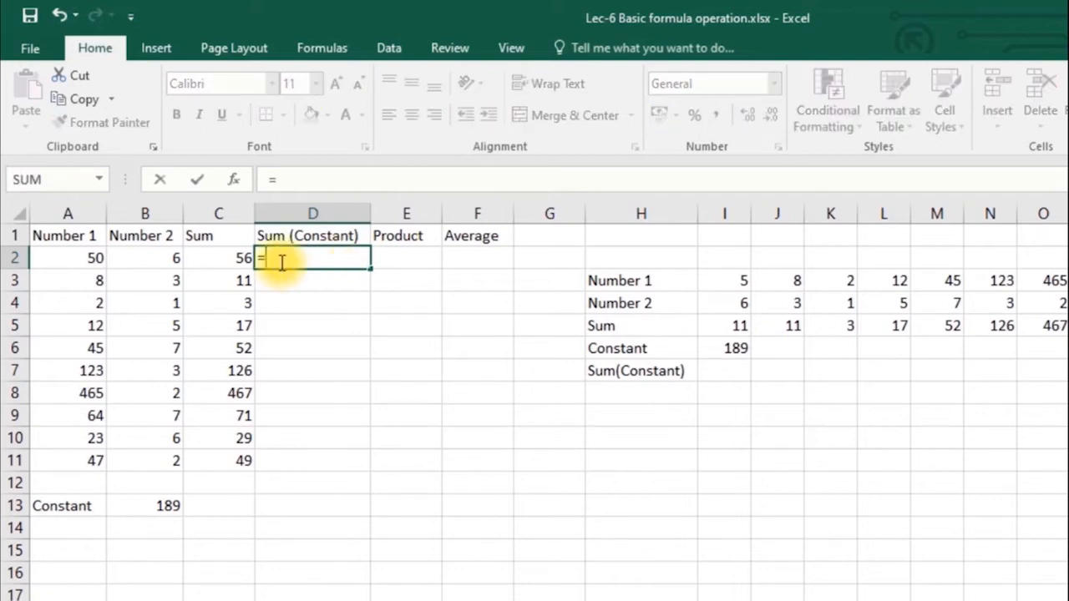
{"action": "left_click", "coordinate": [82, 261]}
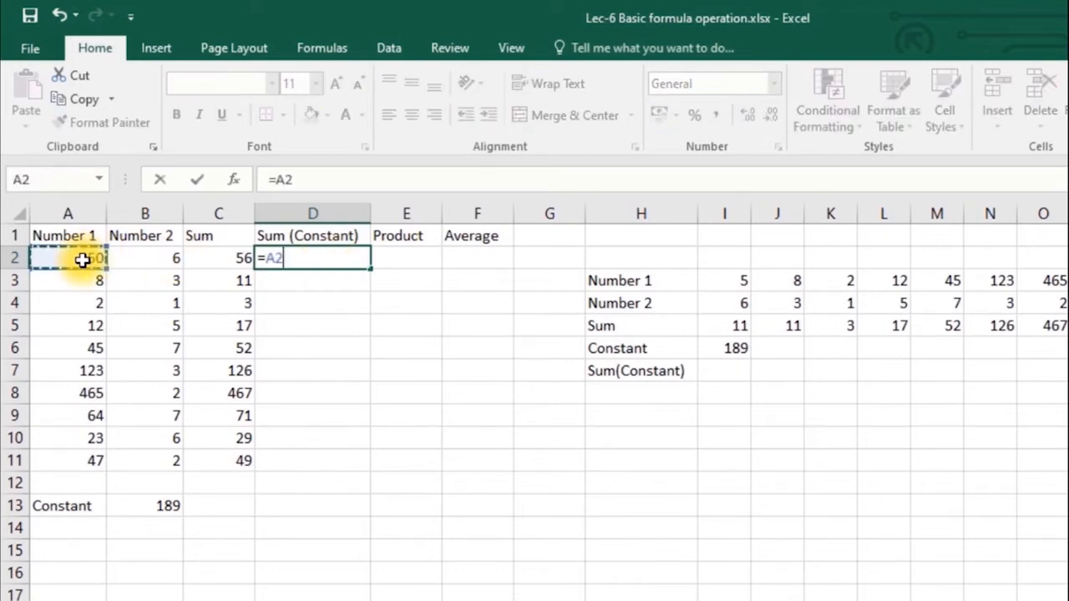
{"action": "type", "text": "+"}
{"action": "left_click", "coordinate": [155, 265]}
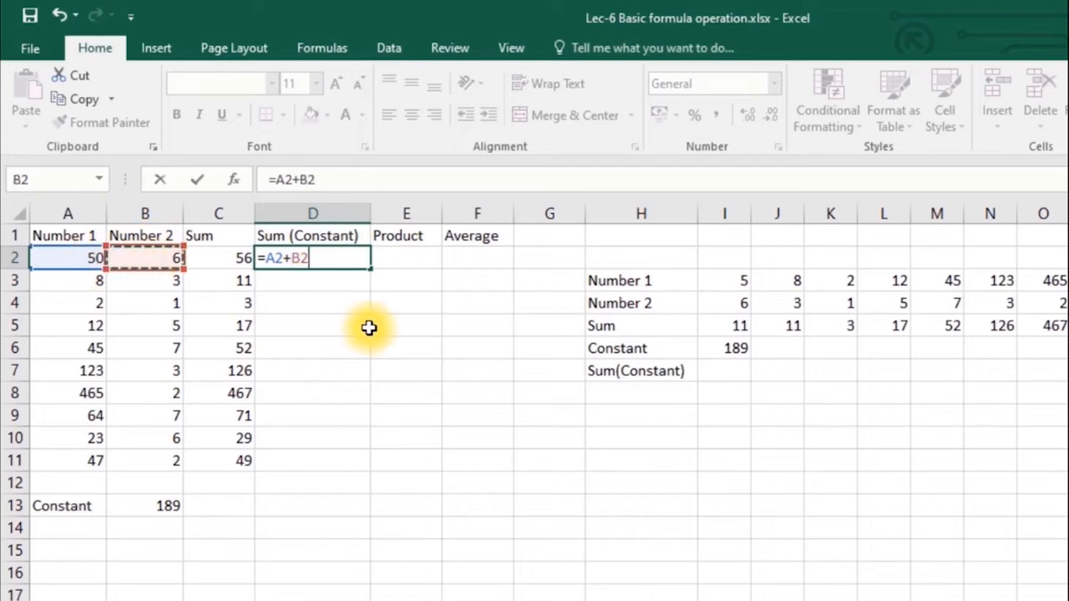
{"action": "type", "text": "+"}
{"action": "left_click", "coordinate": [167, 508]}
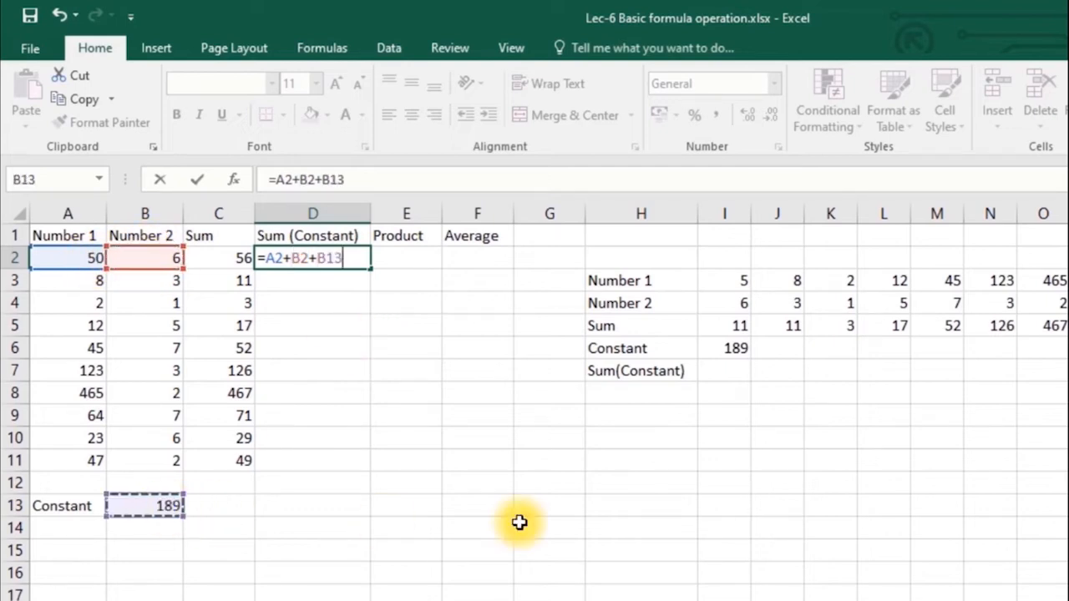
{"action": "key", "text": "Return"}
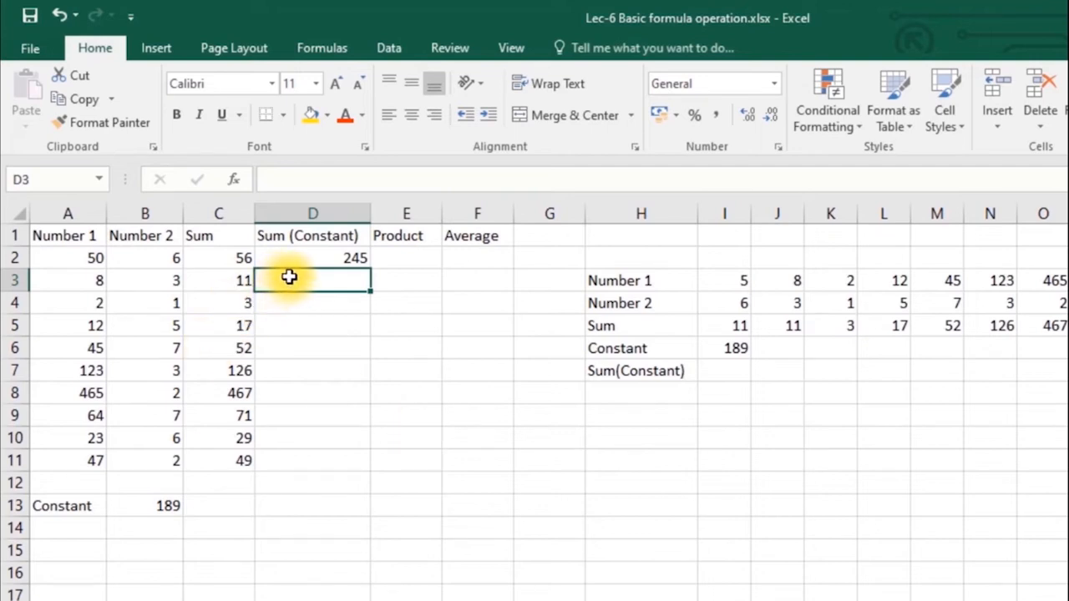
- Copy D2's formula into D3 and inspect its shifted =A3+B3+B14 result of 11
{"action": "left_click", "coordinate": [319, 259]}
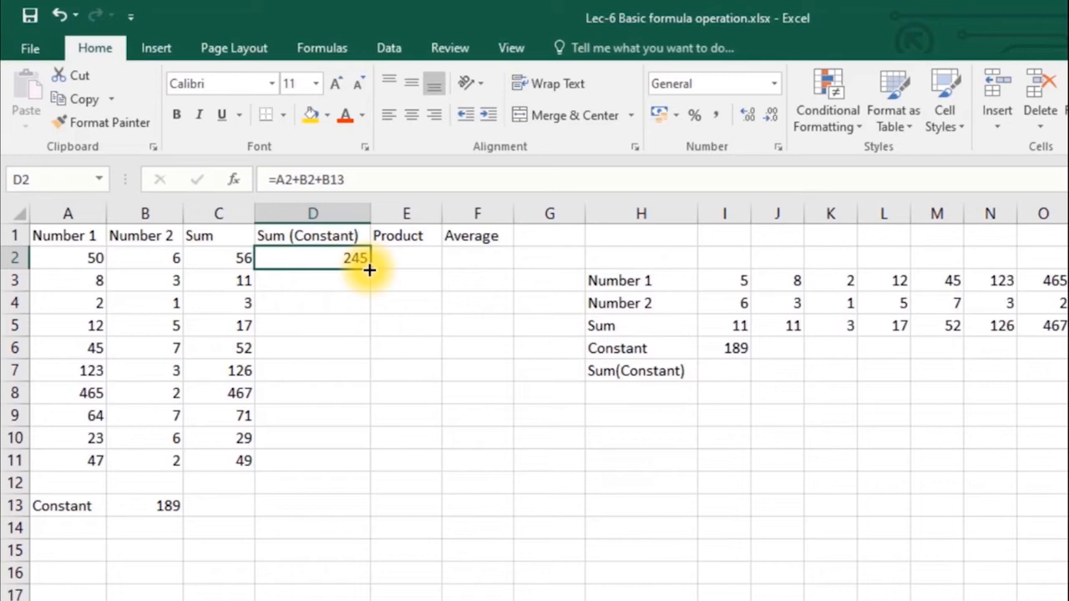
{"action": "left_click_drag", "start_coordinate": [370, 269], "coordinate": [368, 290]}
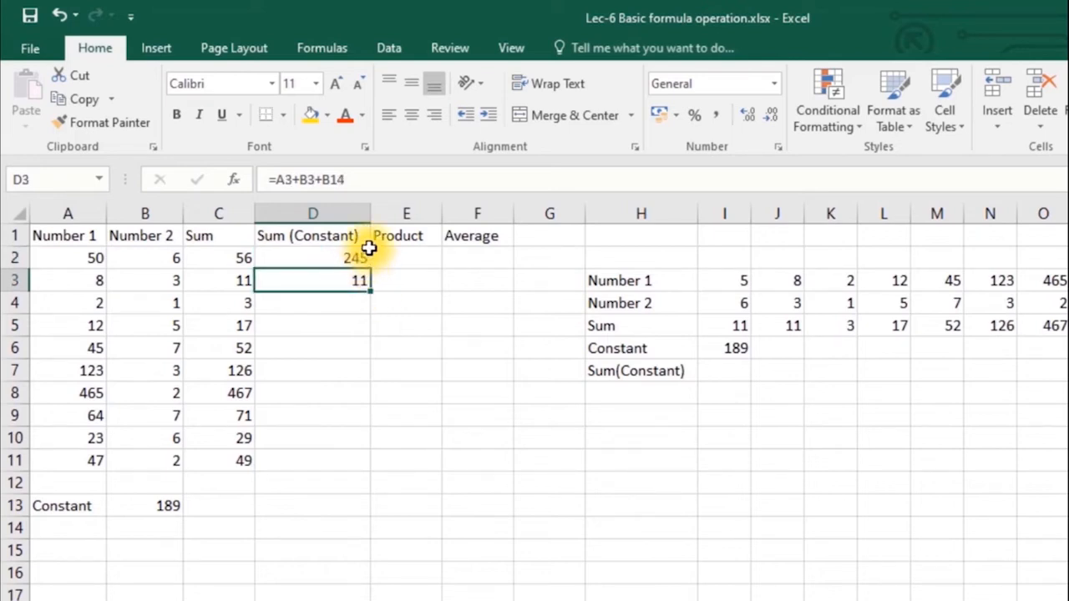
{"action": "left_click", "coordinate": [388, 184]}
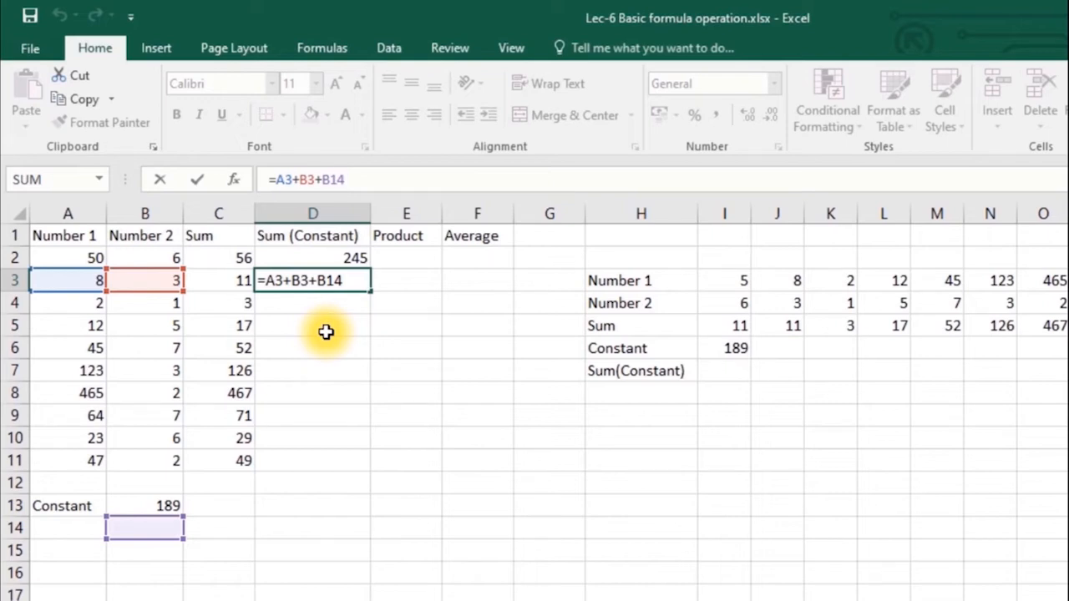
- Change D2's formula to =A2+B2+B$13 so the constant's row is locked
{"action": "key", "text": "Escape"}
{"action": "left_click", "coordinate": [333, 257]}
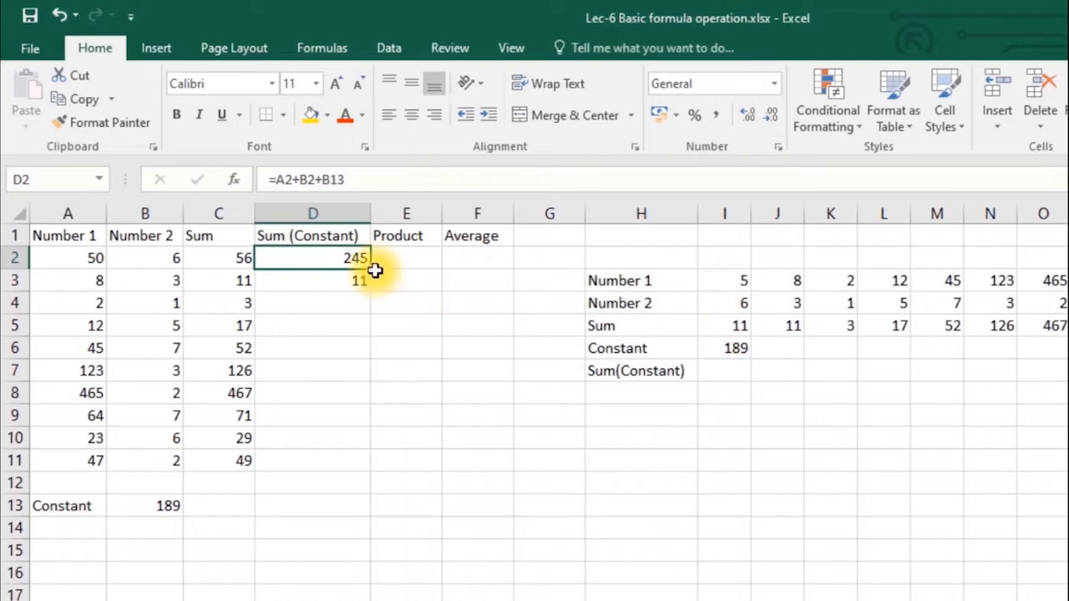
{"action": "left_click", "coordinate": [331, 182]}
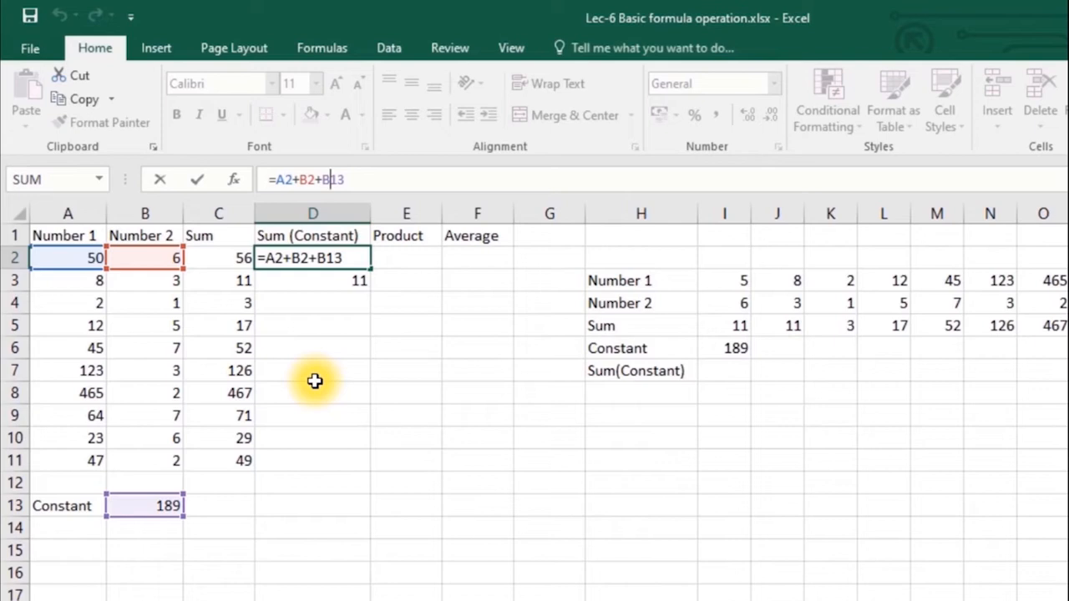
{"action": "type", "text": "$"}
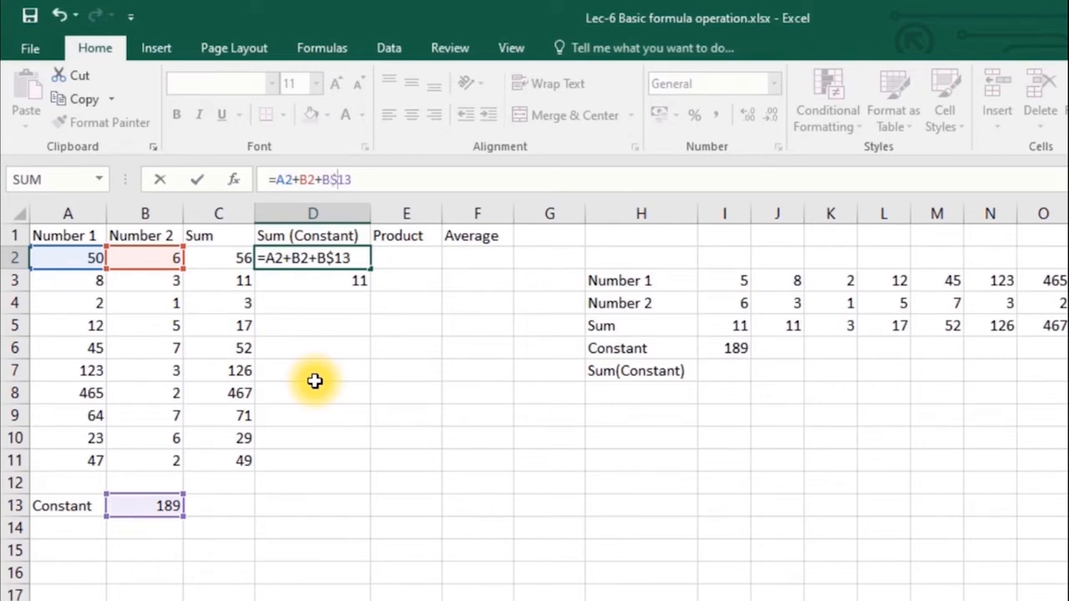
{"action": "key", "text": "Return"}
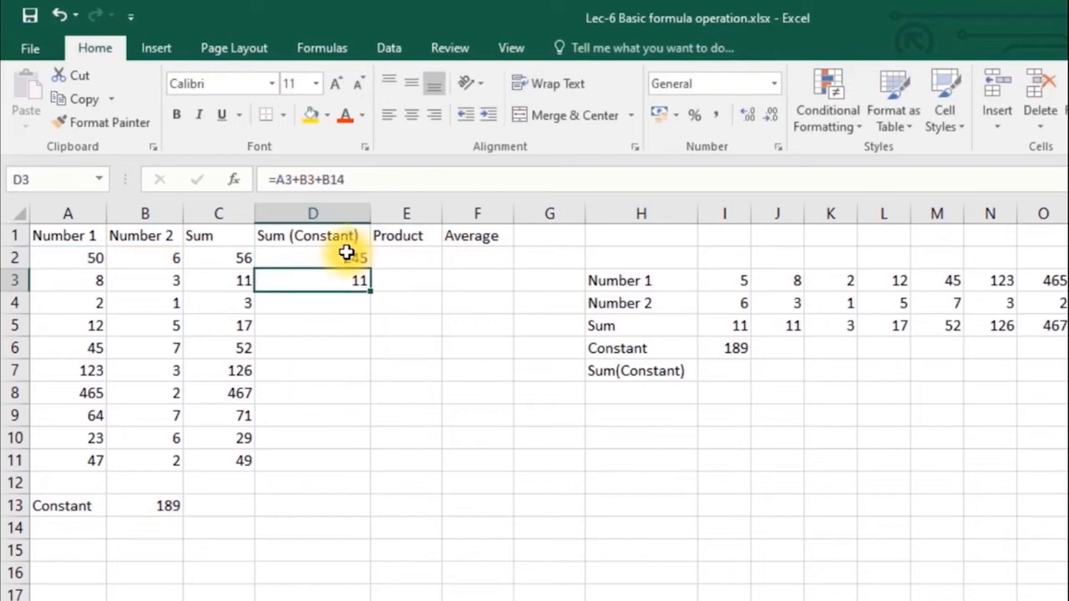
- Fill the corrected Sum (Constant) formula down D2:D11 and check the copies reference B$13
{"action": "left_click", "coordinate": [359, 258]}
{"action": "left_click_drag", "start_coordinate": [373, 262], "coordinate": [373, 294]}
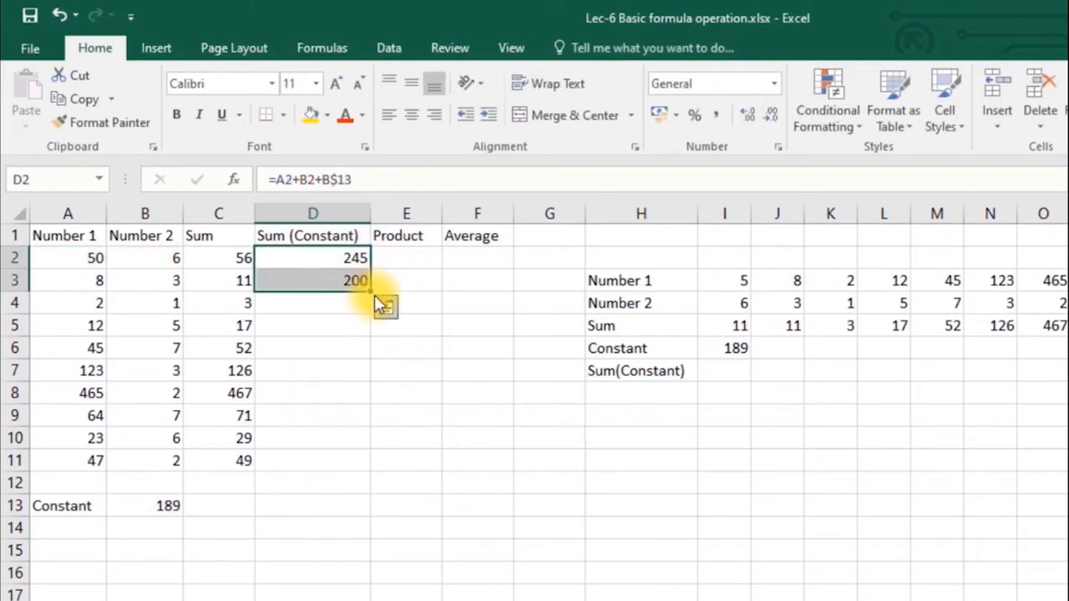
{"action": "left_click", "coordinate": [349, 282]}
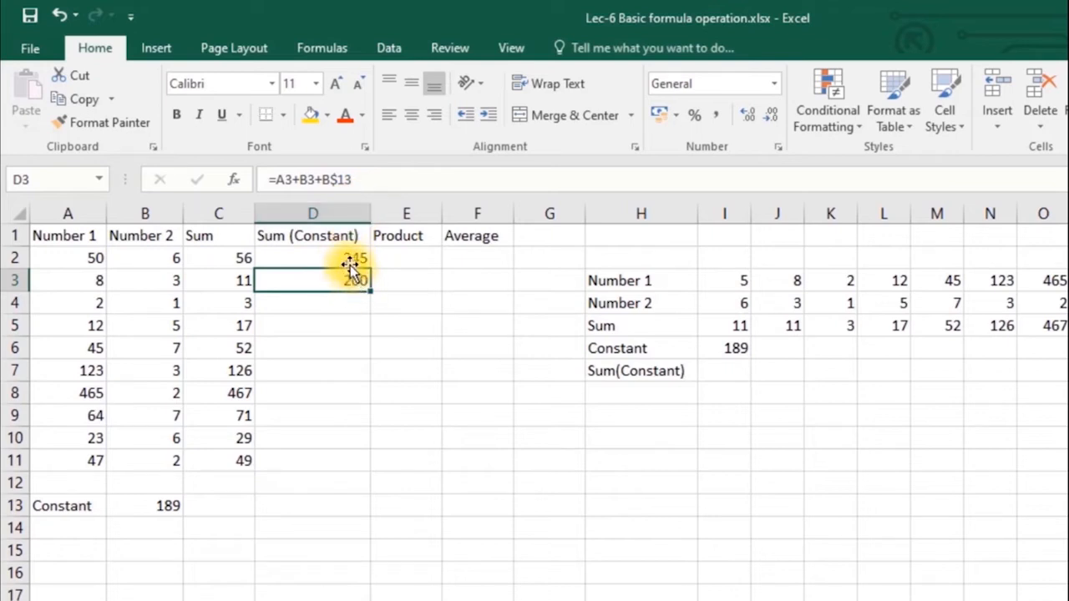
{"action": "mouse_move", "coordinate": [350, 265]}
{"action": "left_mouse_down"}
{"action": "mouse_move", "coordinate": [356, 476]}
{"action": "mouse_move", "coordinate": [353, 465]}
{"action": "left_mouse_up"}
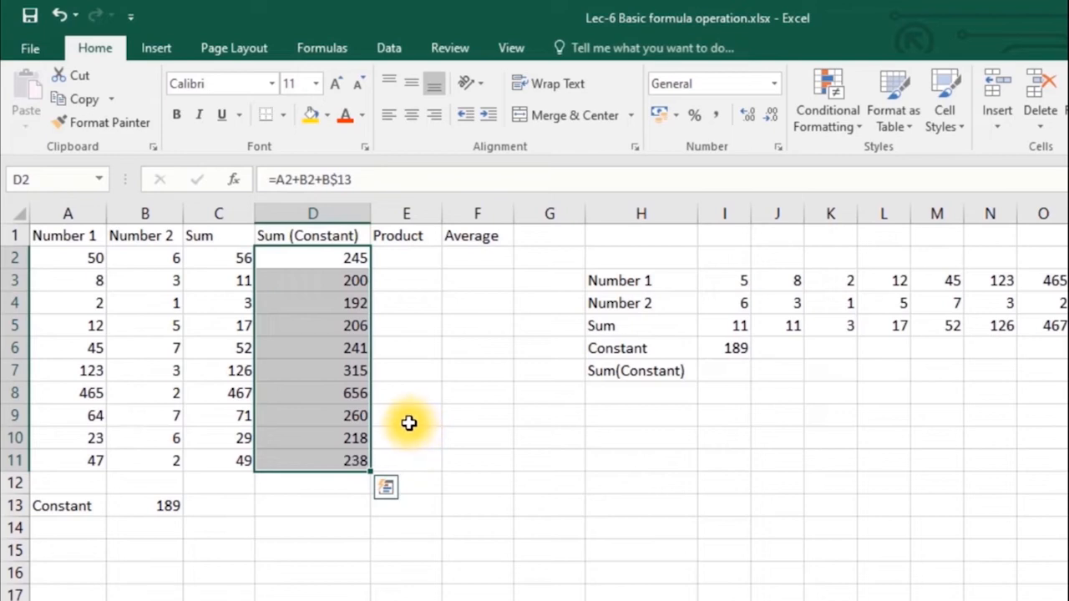
{"action": "left_click", "coordinate": [353, 451]}
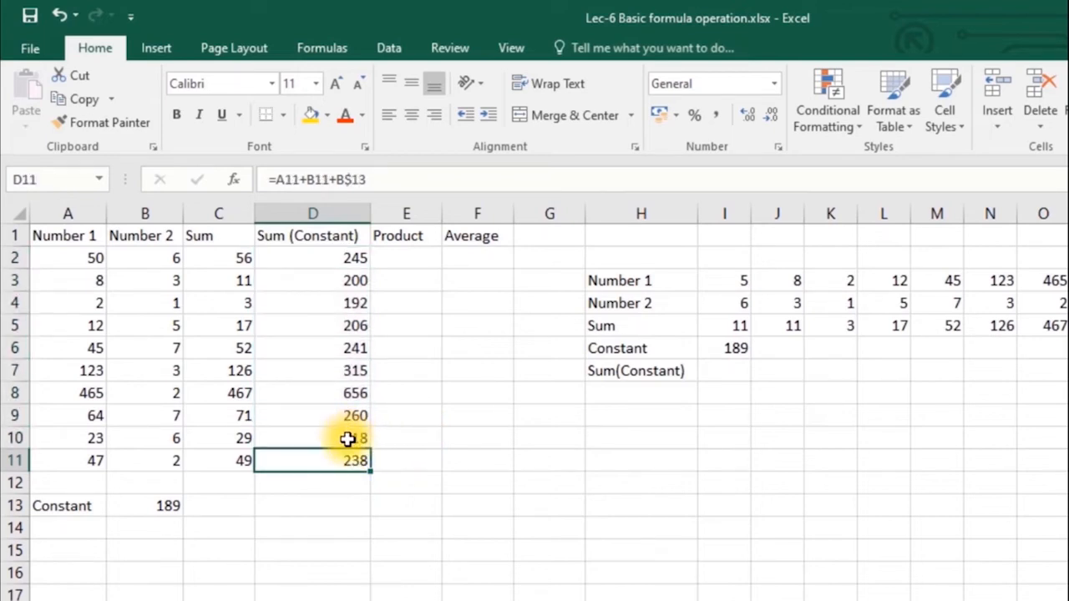
{"action": "left_click", "coordinate": [349, 440]}
{"action": "left_click", "coordinate": [353, 459]}
{"action": "left_click", "coordinate": [733, 346]}
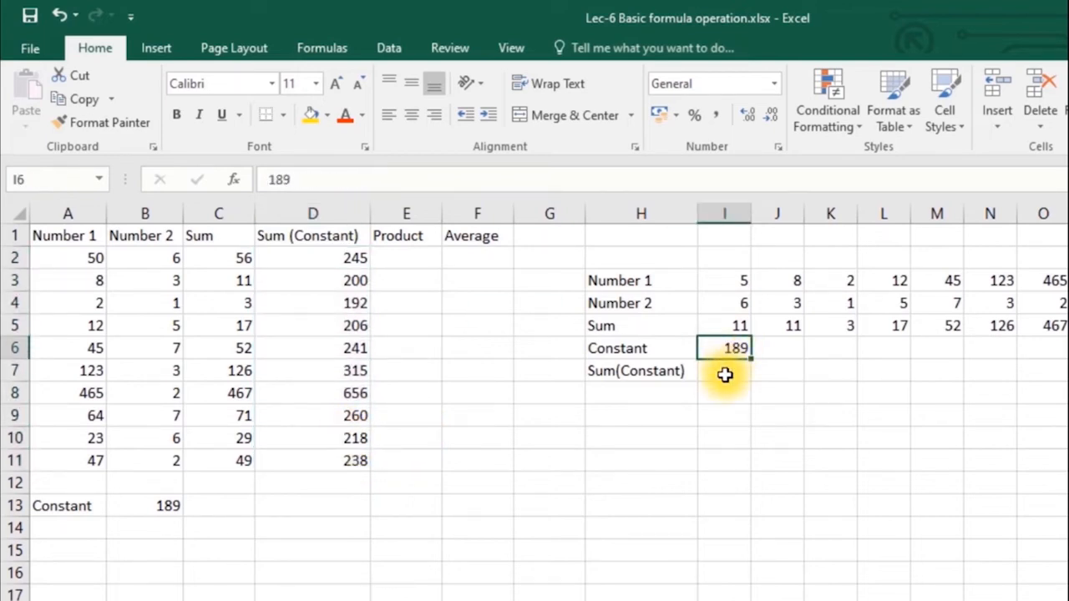
- Enter =I3+I4+I6 in I7 for the side table's Sum(Constant) result
{"action": "left_click", "coordinate": [724, 375]}
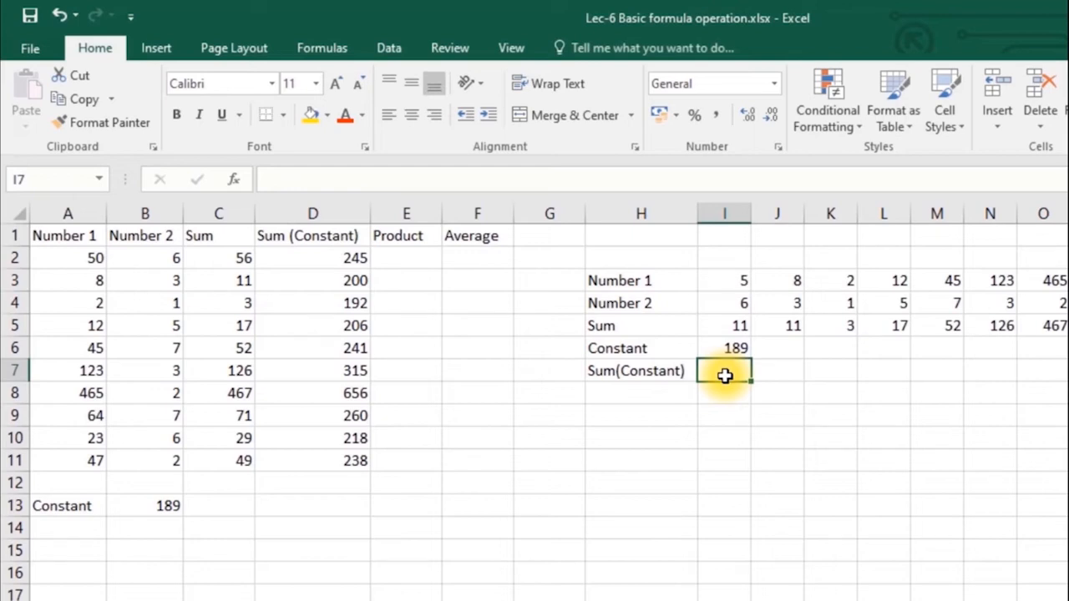
{"action": "type", "text": "="}
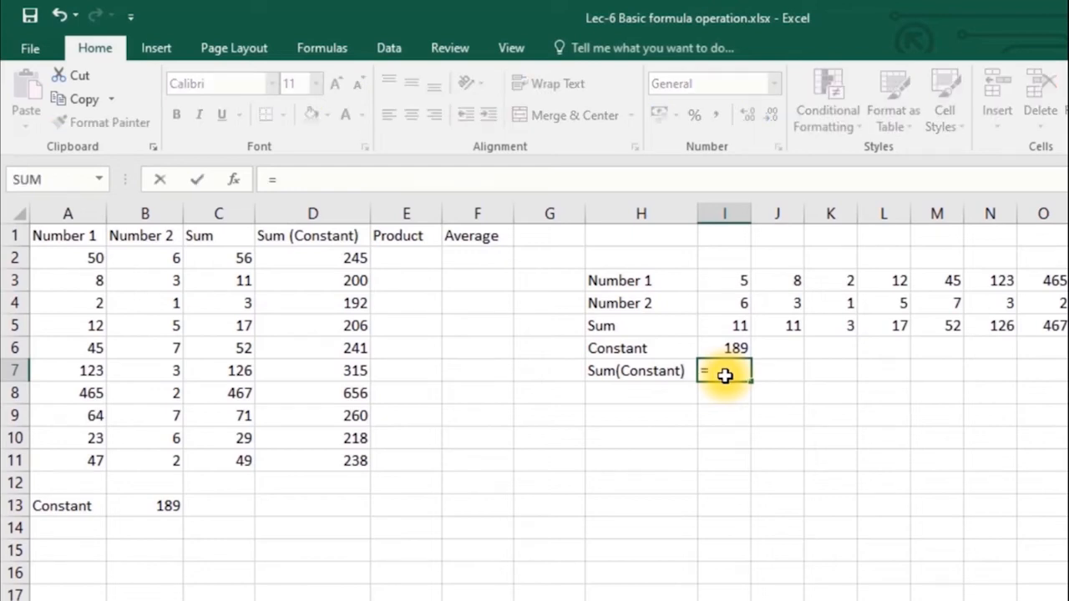
{"action": "left_click", "coordinate": [727, 282]}
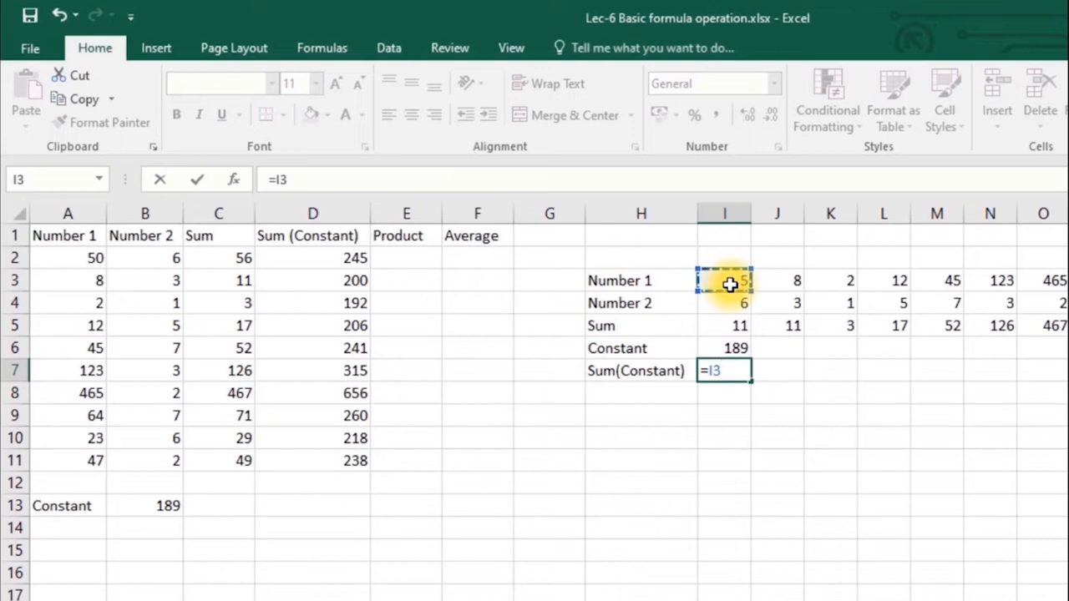
{"action": "type", "text": "+"}
{"action": "left_click", "coordinate": [731, 305]}
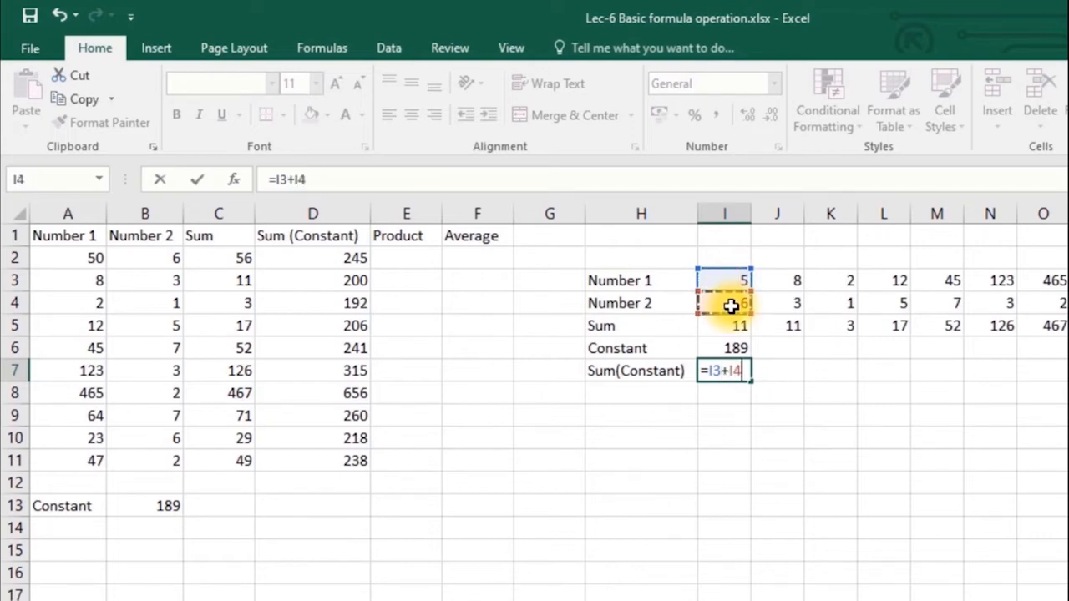
{"action": "type", "text": "+"}
{"action": "left_click", "coordinate": [727, 348]}
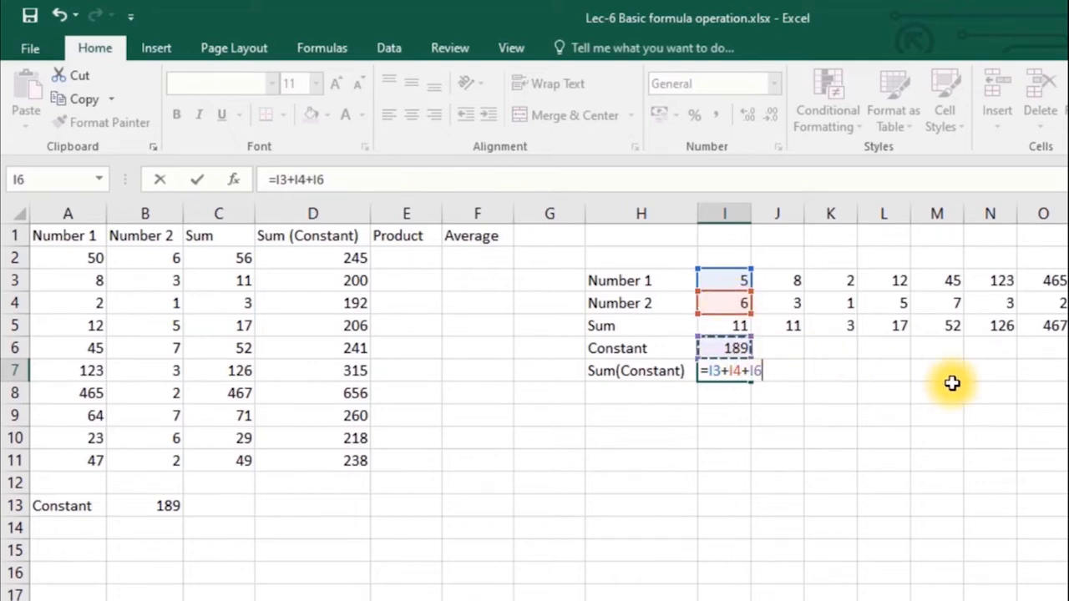
{"action": "key", "text": "Return"}
{"action": "key", "text": "Up"}
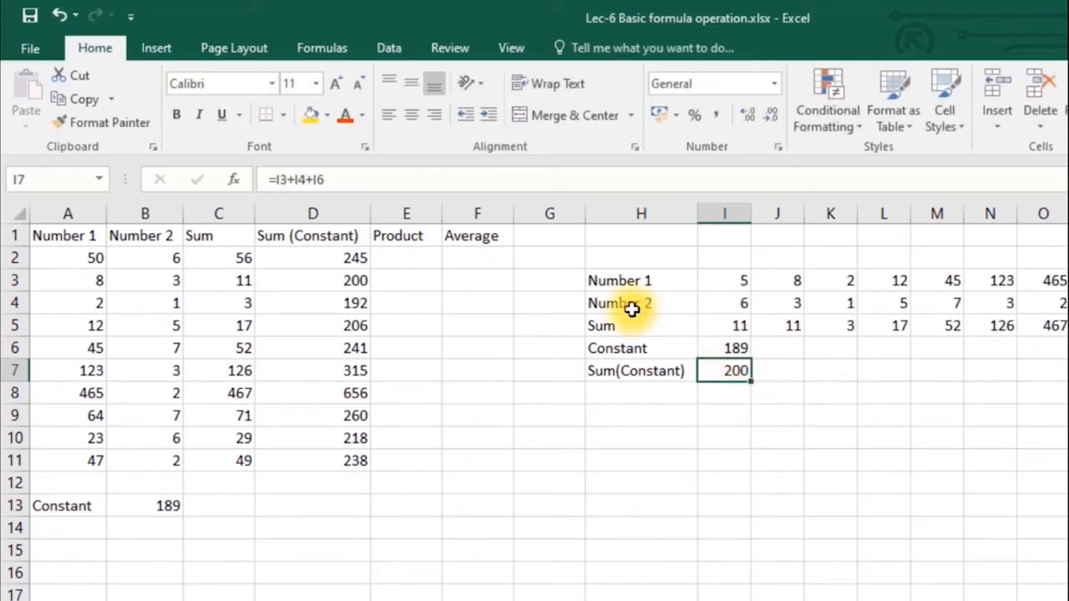
- Copy I7 into J7 and inspect its shifted =J3+J4+J6 formula showing only 11
{"action": "left_click_drag", "start_coordinate": [752, 382], "coordinate": [775, 370]}
{"action": "left_click", "coordinate": [774, 369]}
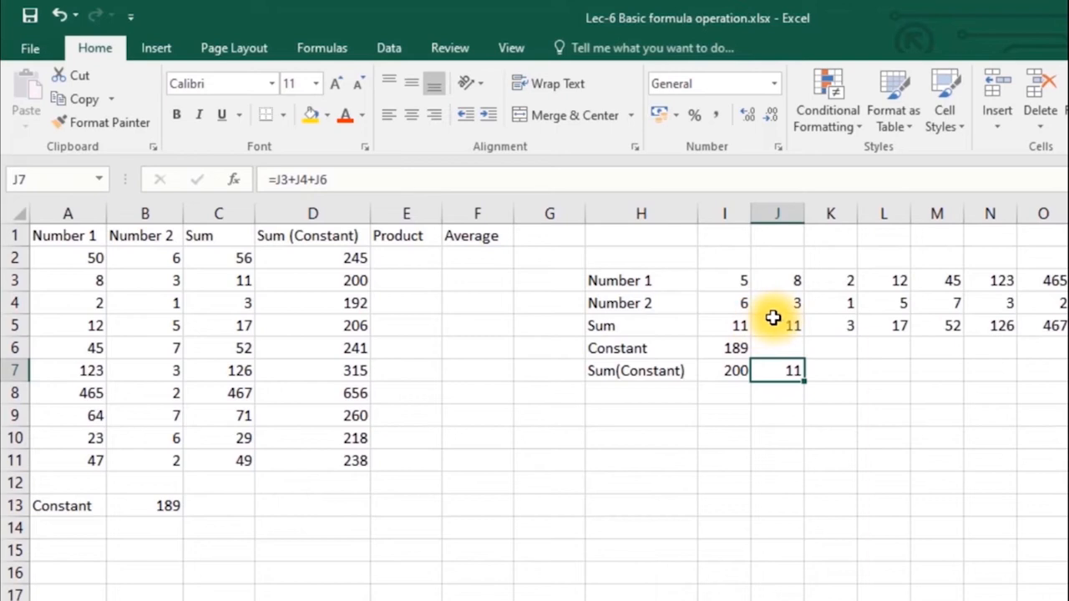
{"action": "left_click", "coordinate": [775, 346]}
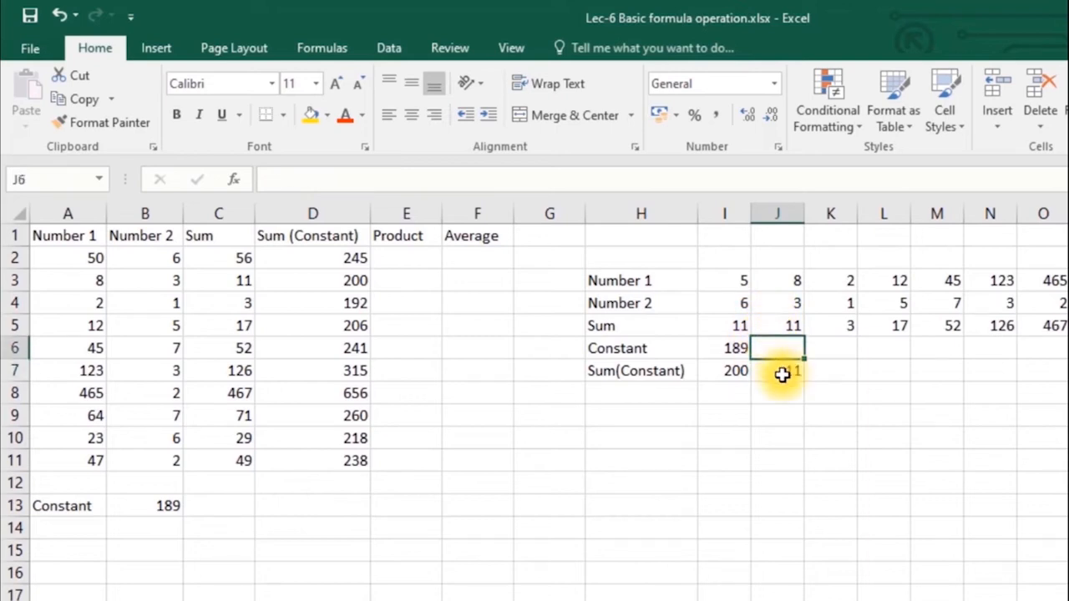
{"action": "left_click", "coordinate": [775, 370]}
{"action": "left_click", "coordinate": [347, 184]}
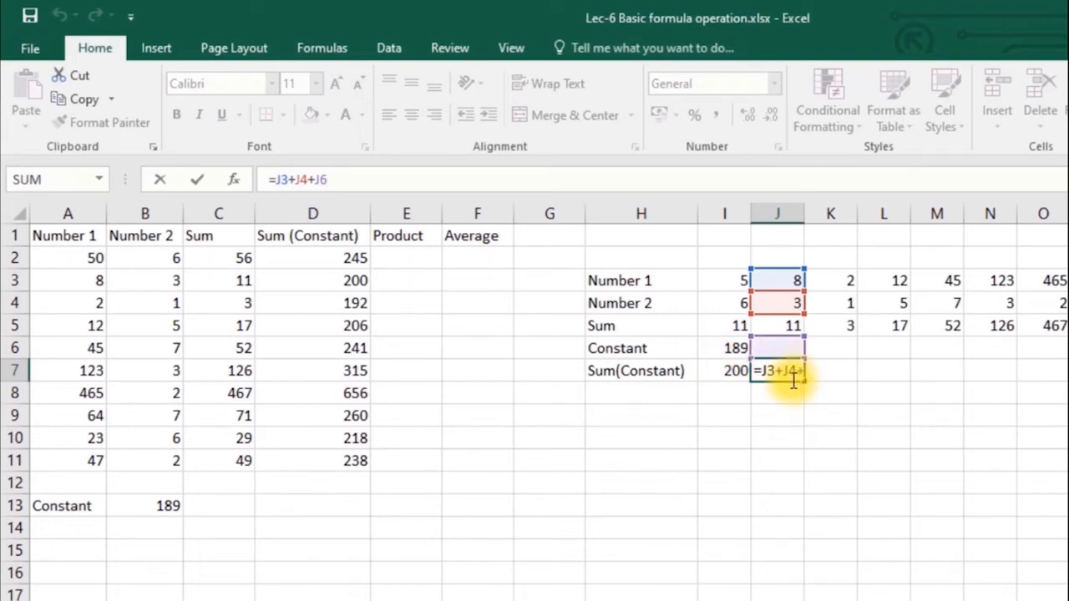
{"action": "key", "text": "Escape"}
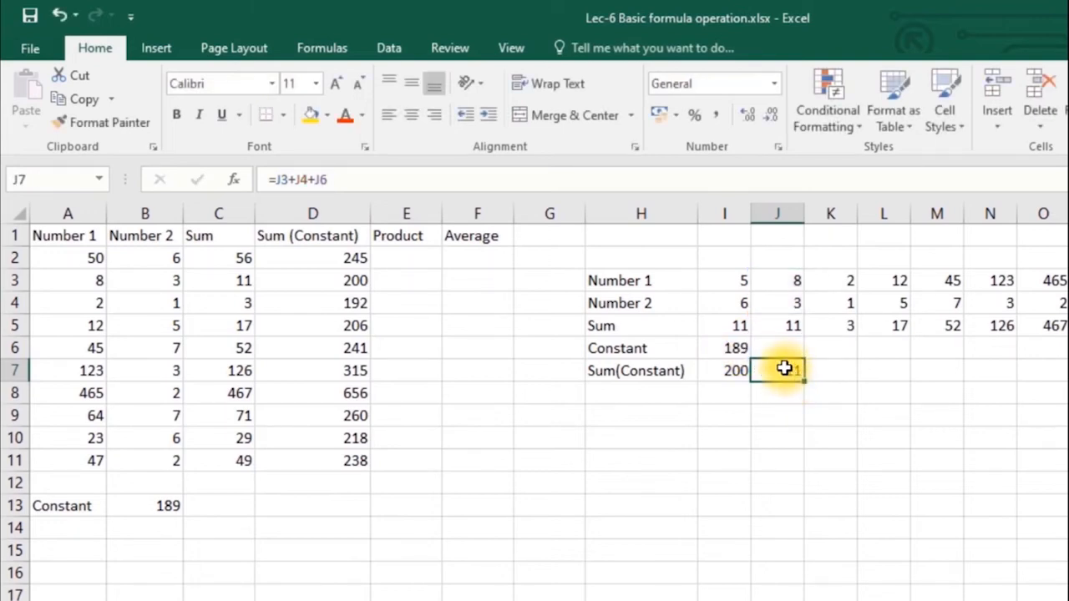
{"action": "key", "text": "Left"}
- Change I7's formula to =I3+I4+$I6 to lock the constant's column
{"action": "left_click", "coordinate": [316, 179]}
{"action": "type", "text": "$"}
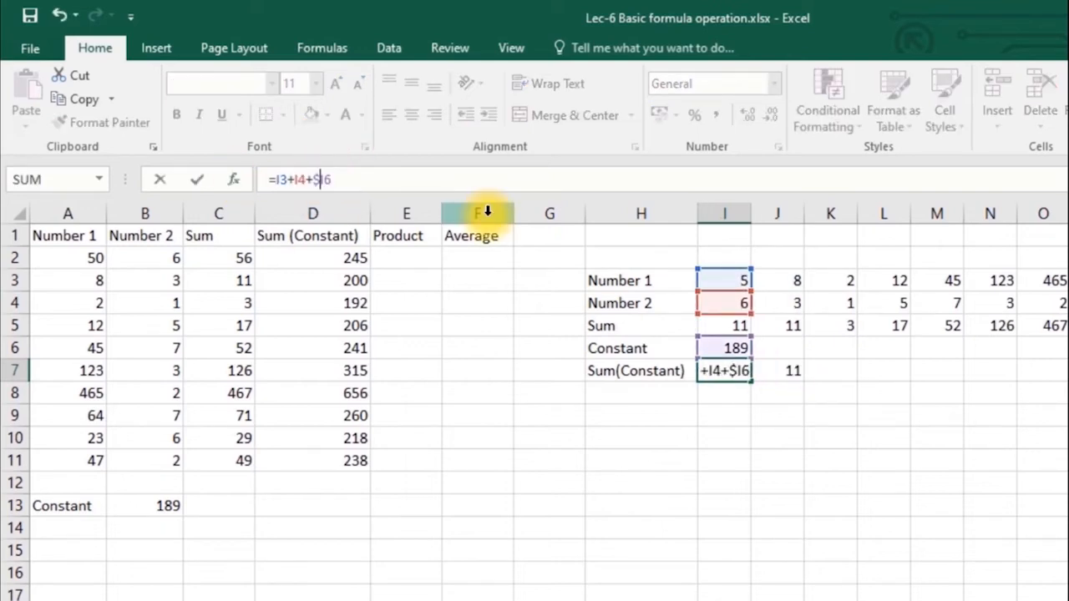
{"action": "key", "text": "Return"}
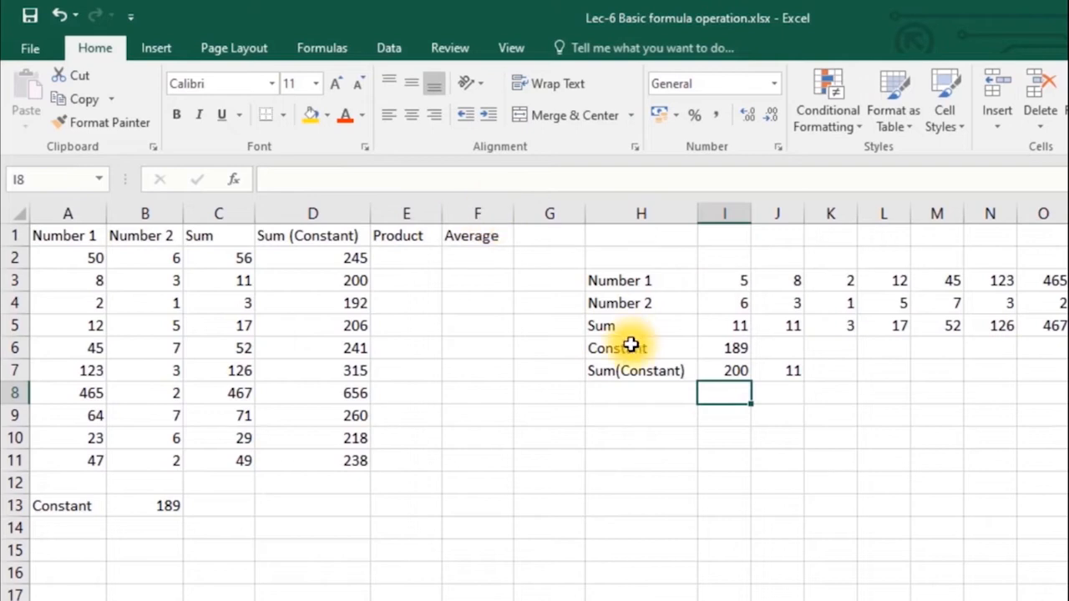
- Fill the locked formula across row 7, giving 200, 192, 206, 241, 315 and 656
{"action": "left_click", "coordinate": [737, 372]}
{"action": "left_click_drag", "start_coordinate": [751, 381], "coordinate": [1056, 385]}
{"action": "left_click", "coordinate": [786, 371]}
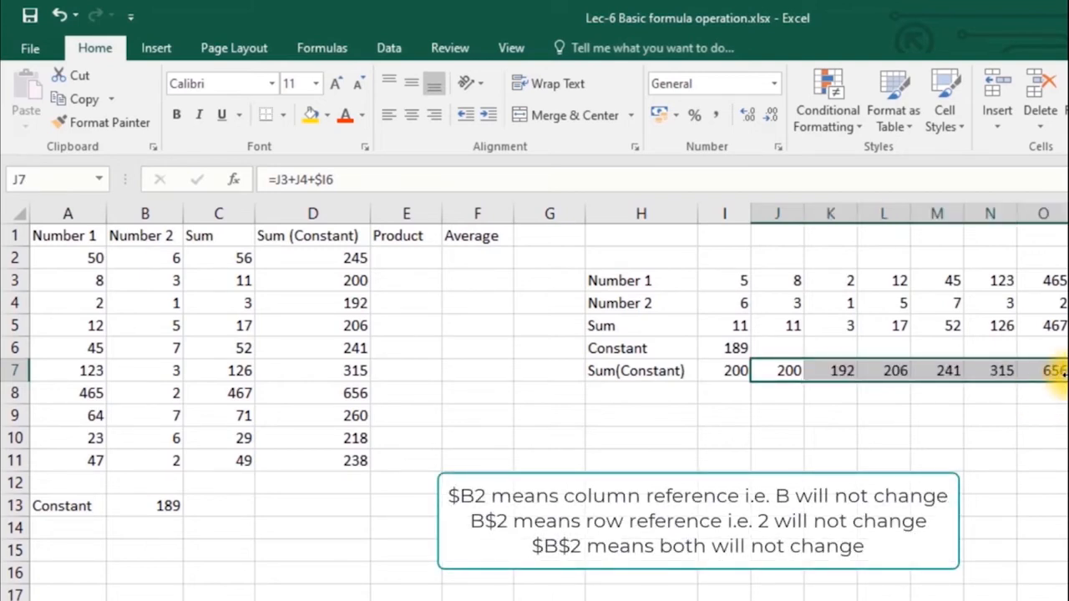
{"action": "left_click", "coordinate": [329, 179]}
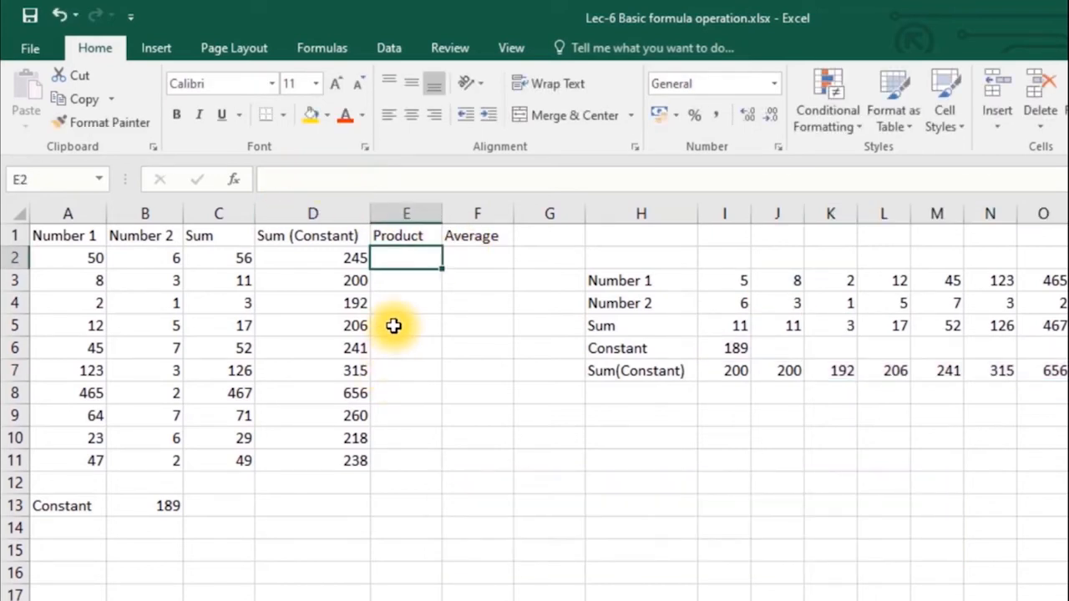
- Enter =A2*B2*B$13 in E2 to get the Product result 56700
{"action": "type", "text": "="}
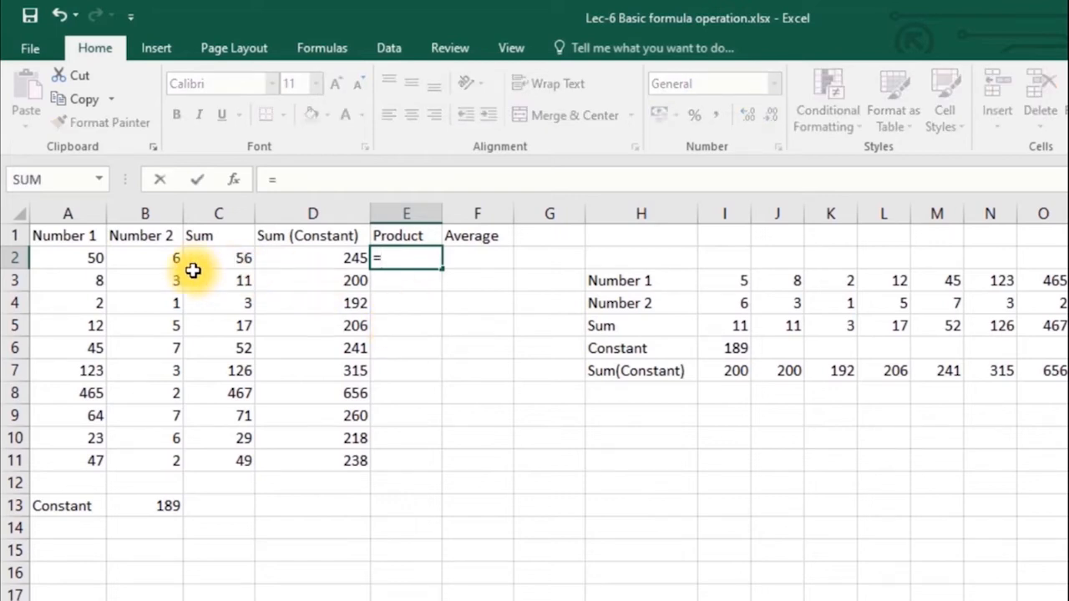
{"action": "left_click", "coordinate": [88, 260]}
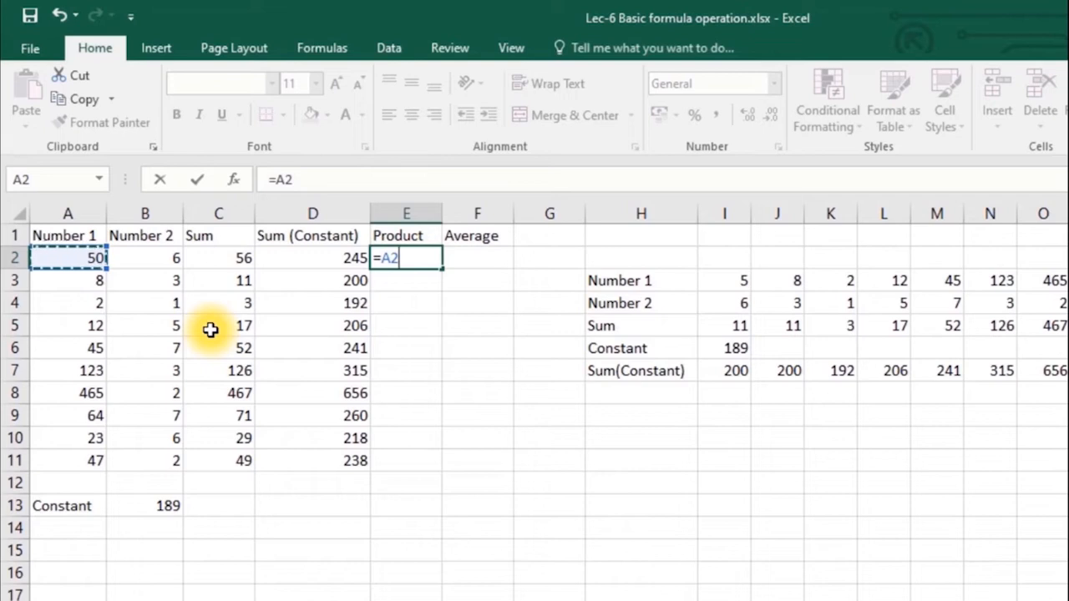
{"action": "type", "text": "*"}
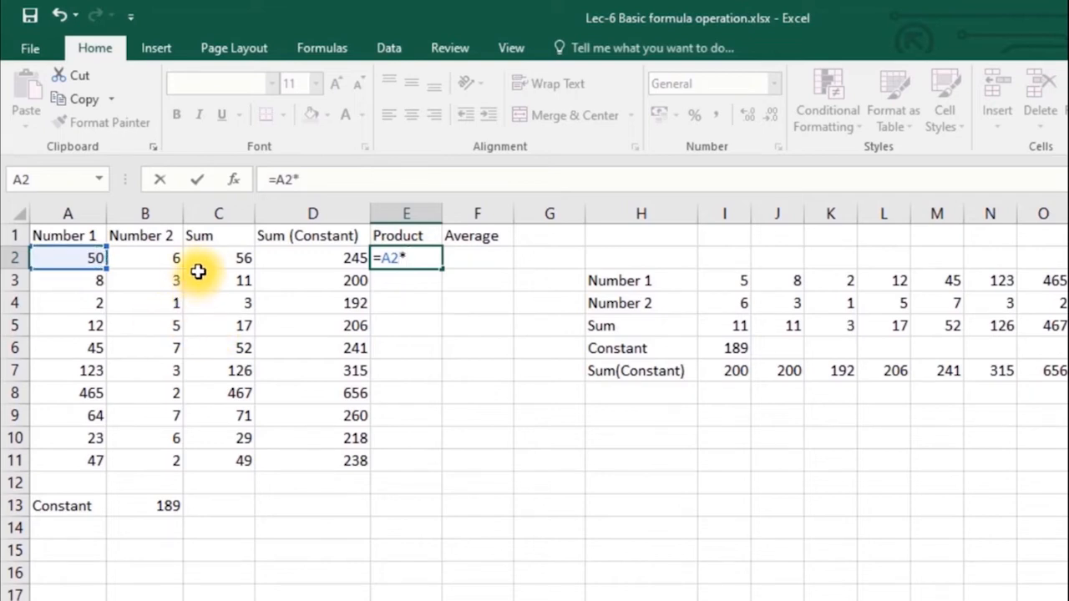
{"action": "left_click", "coordinate": [165, 259]}
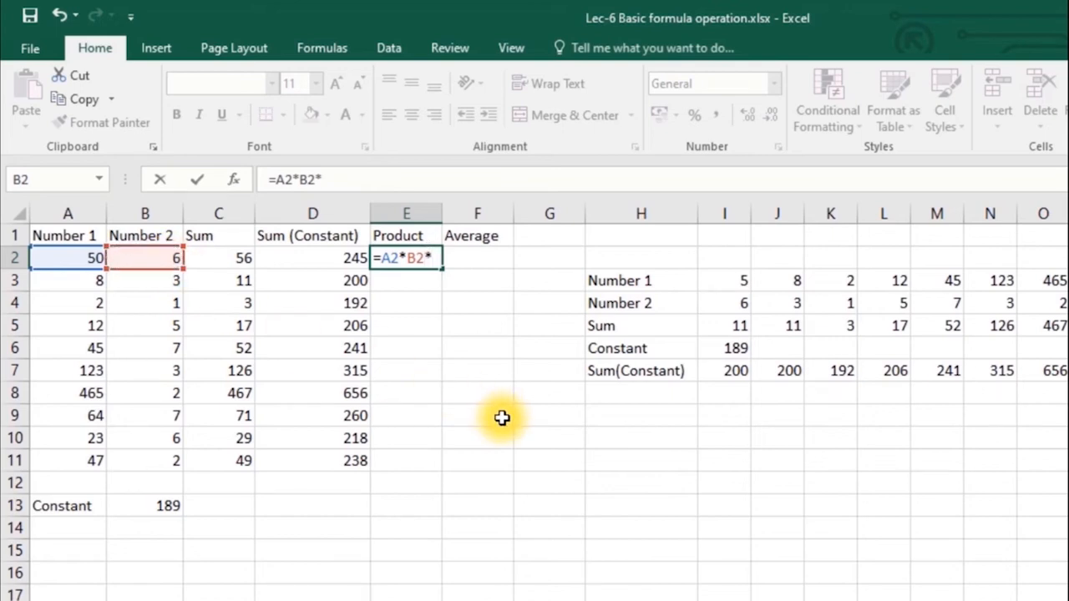
{"action": "left_click", "coordinate": [149, 506]}
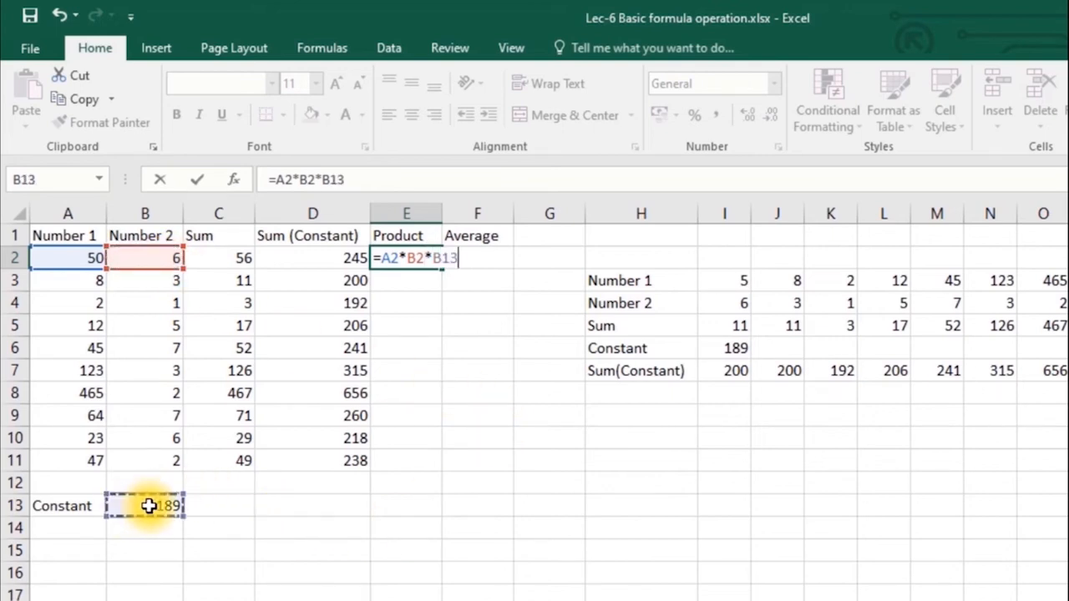
{"action": "left_click", "coordinate": [335, 179]}
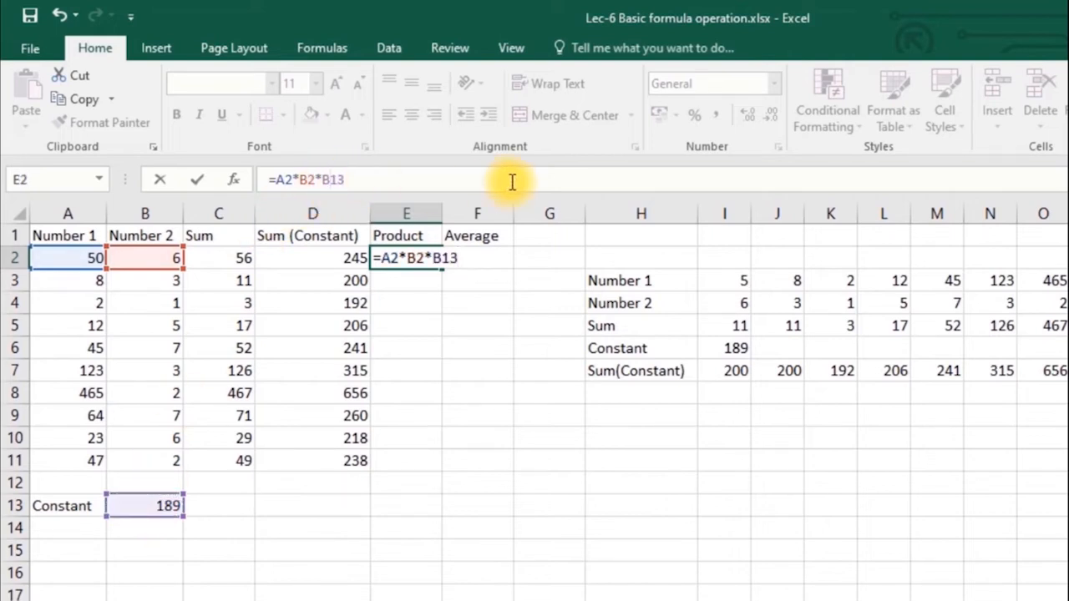
{"action": "type", "text": "$"}
{"action": "left_click", "coordinate": [477, 251]}
{"action": "type", "text": "="}
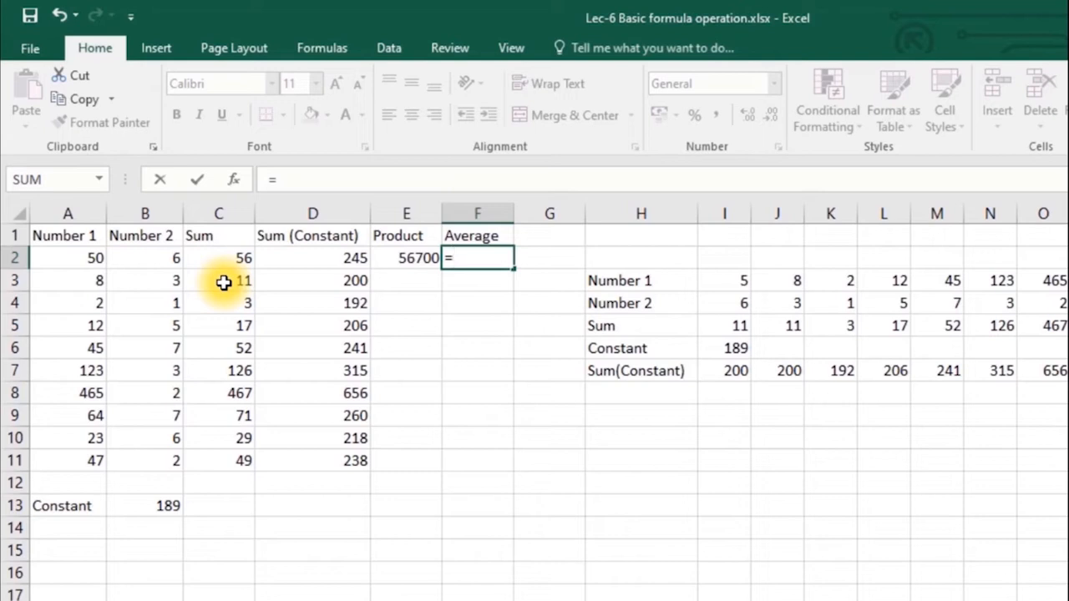
- Complete F2's Average formula as =(A2+B2+B$13)/3, giving 81.66667
{"action": "type", "text": "("}
{"action": "left_click", "coordinate": [89, 255]}
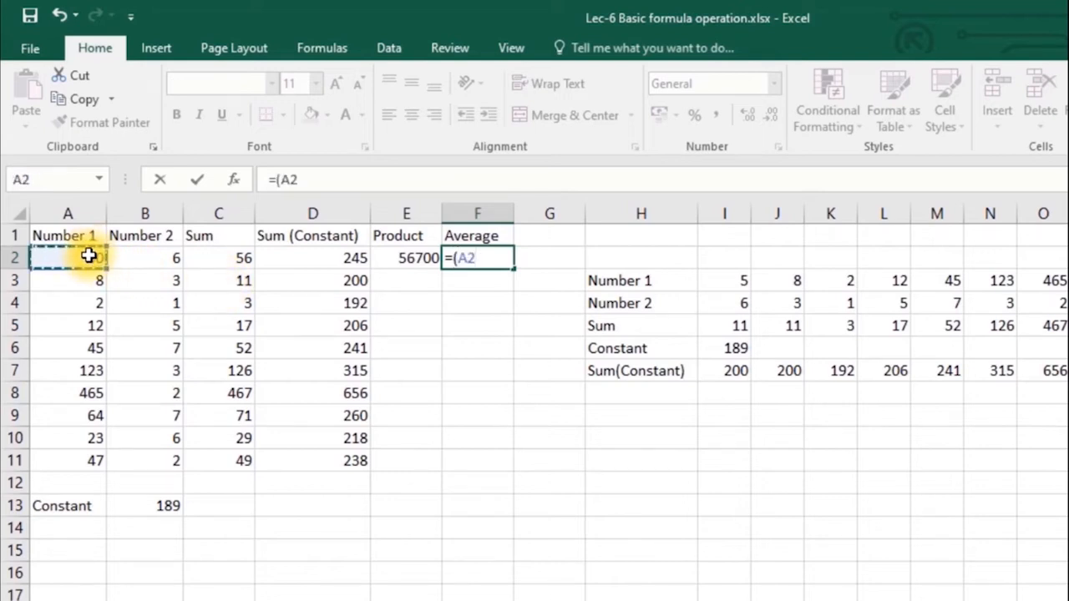
{"action": "type", "text": "+"}
{"action": "left_click", "coordinate": [173, 259]}
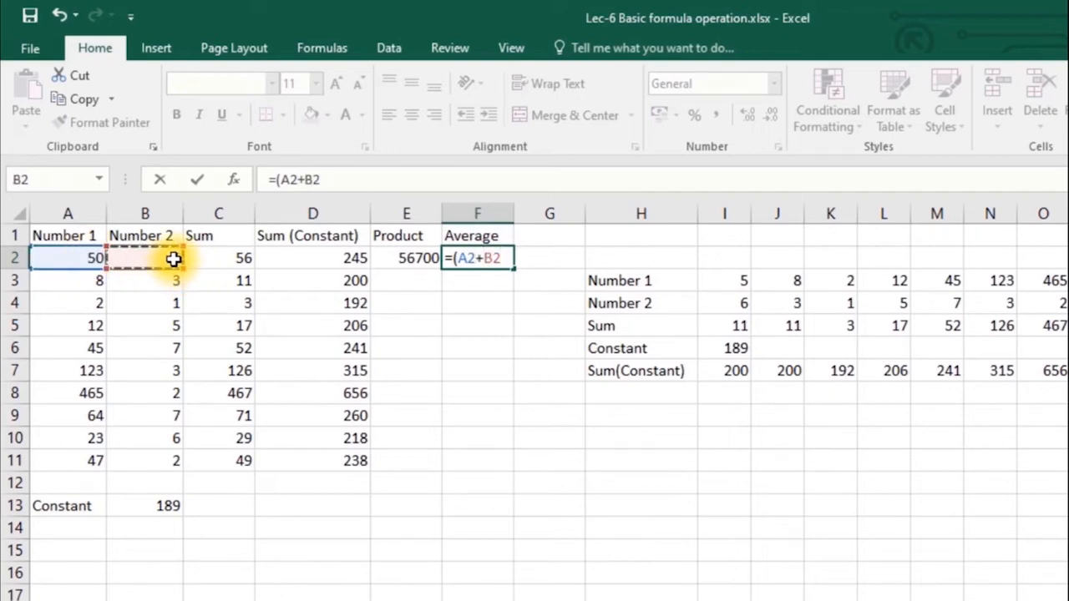
{"action": "type", "text": "+"}
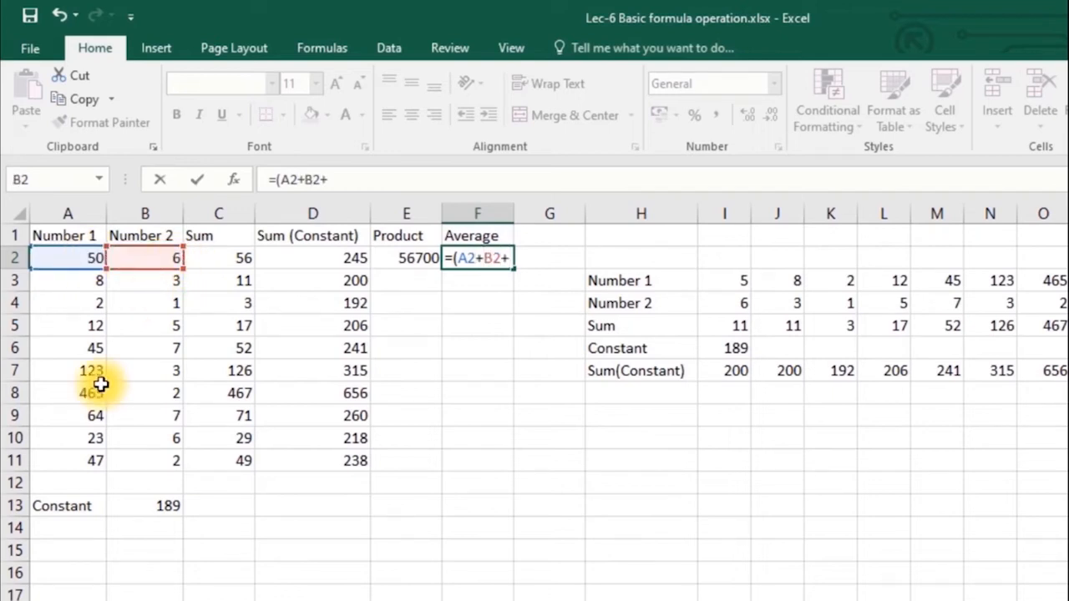
{"action": "left_click", "coordinate": [148, 505]}
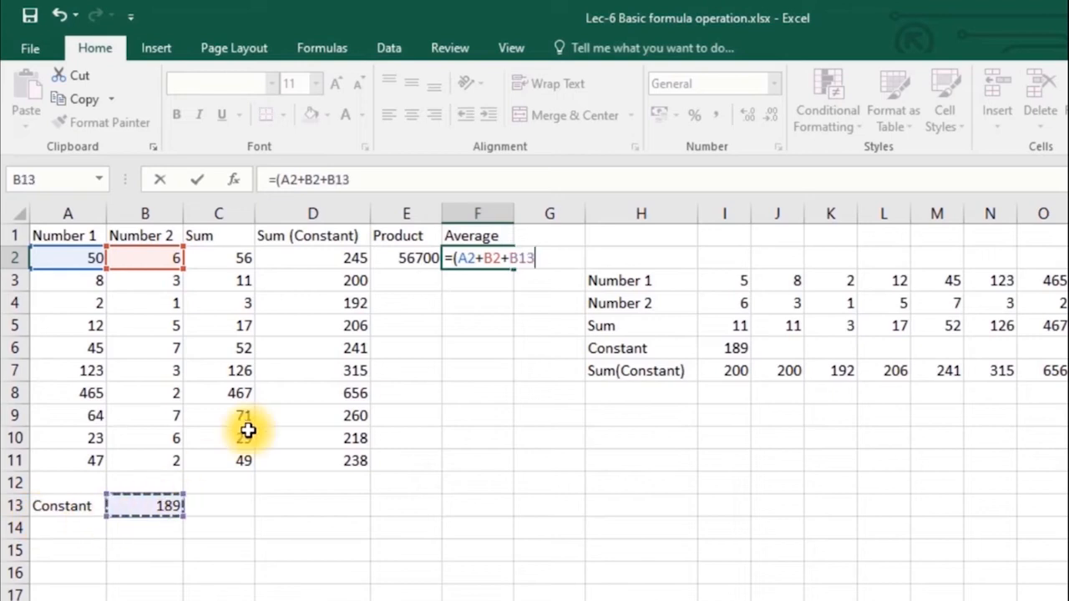
{"action": "left_click", "coordinate": [335, 178]}
{"action": "type", "text": "$13)"}
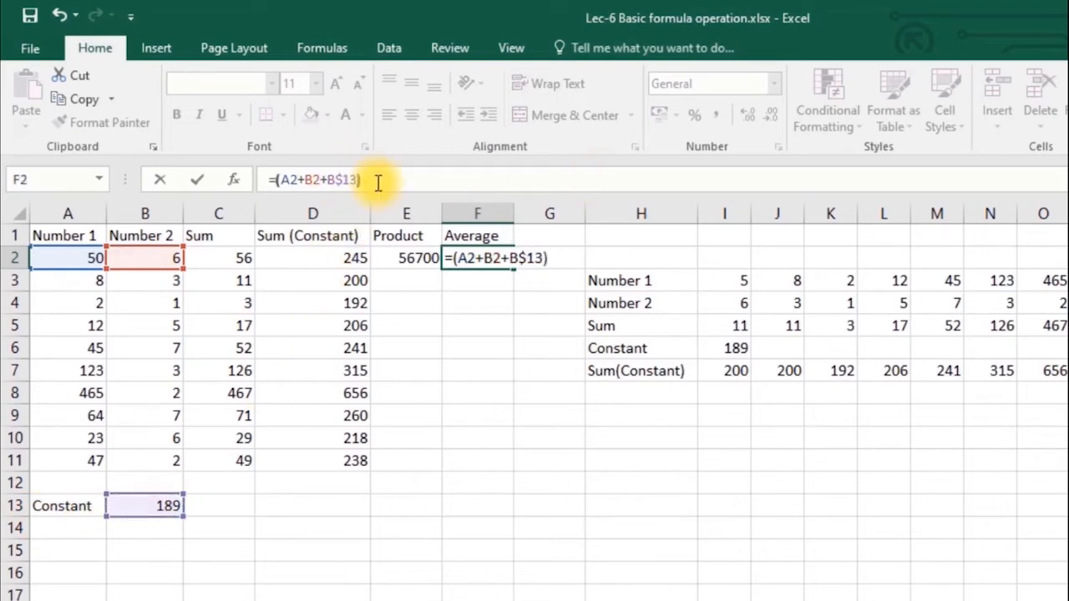
{"action": "type", "text": "/3"}
{"action": "key", "text": "Return"}
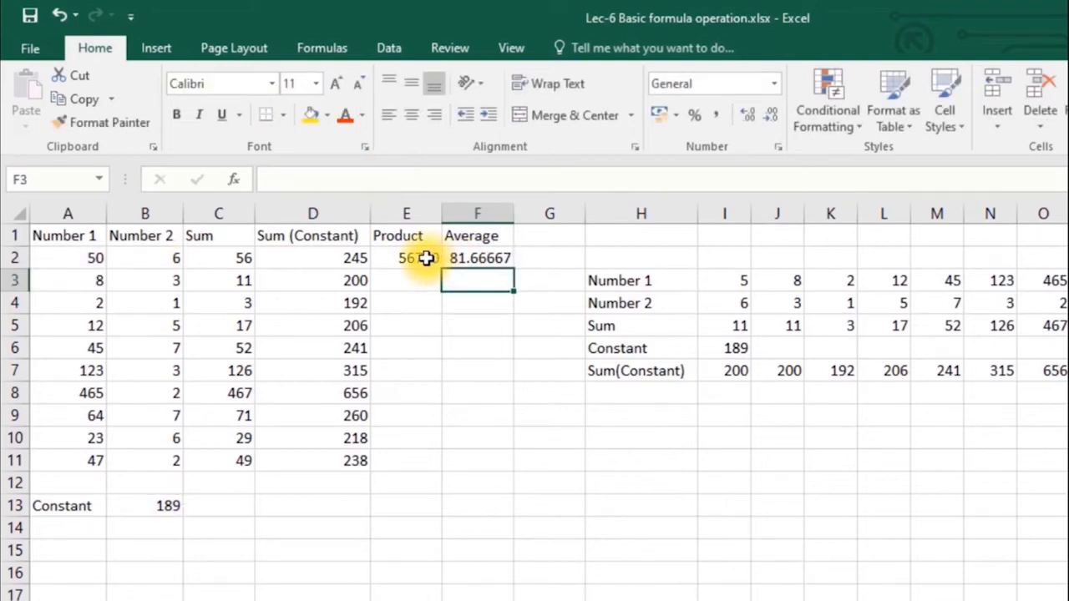
- Review the Average formula in F2 and the Product formula in E2
{"action": "left_click", "coordinate": [469, 258]}
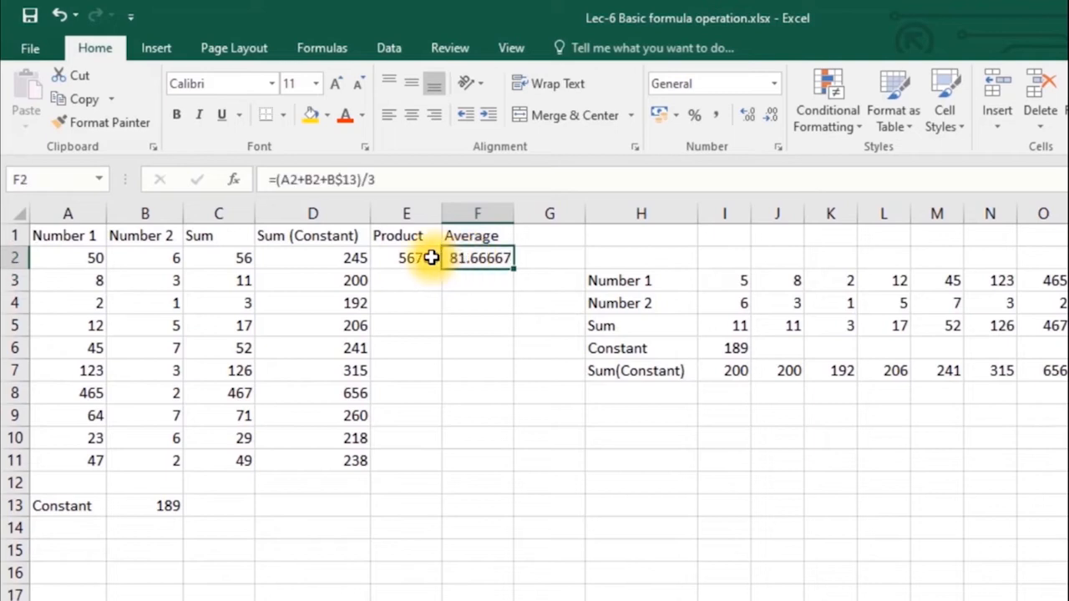
{"action": "left_click", "coordinate": [431, 258]}
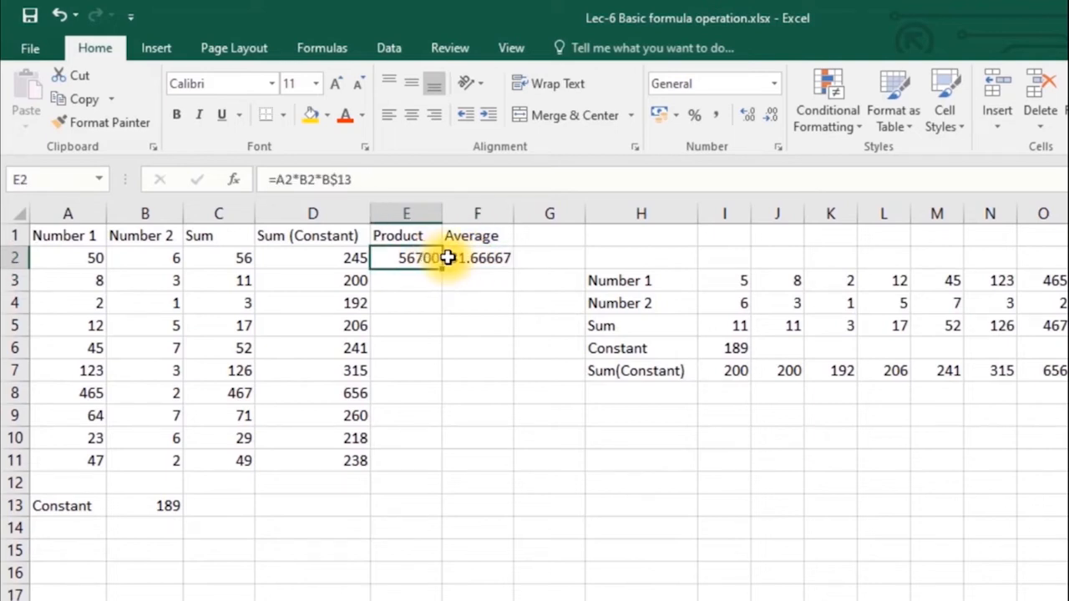
{"action": "left_click", "coordinate": [445, 258]}
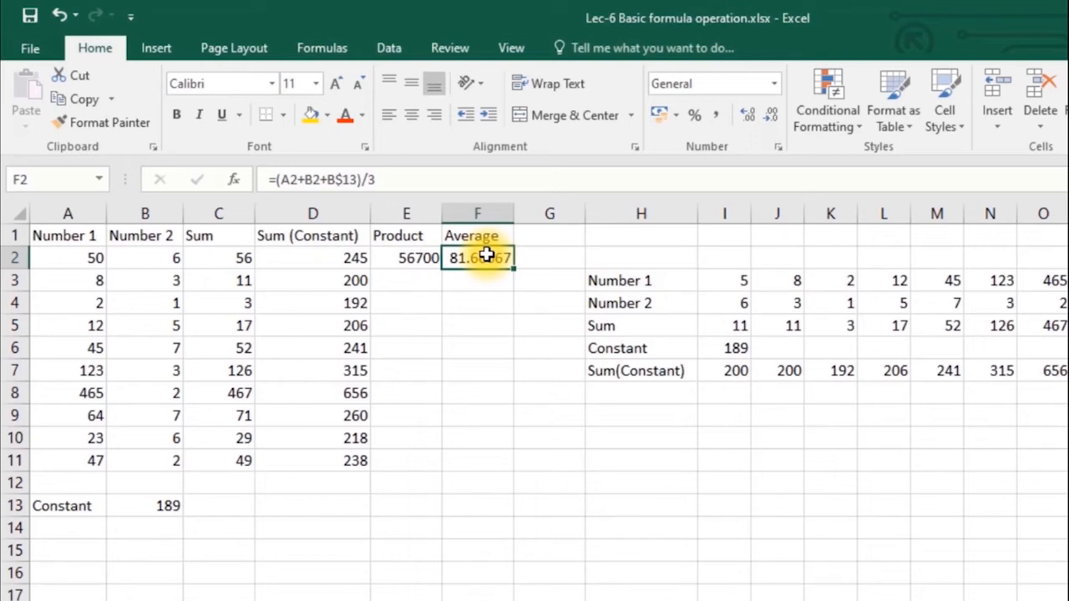
- Fill E2:F2's Product and Average formulas down to row 11, ending with 17766 and 79.33333
{"action": "left_click", "coordinate": [432, 279]}
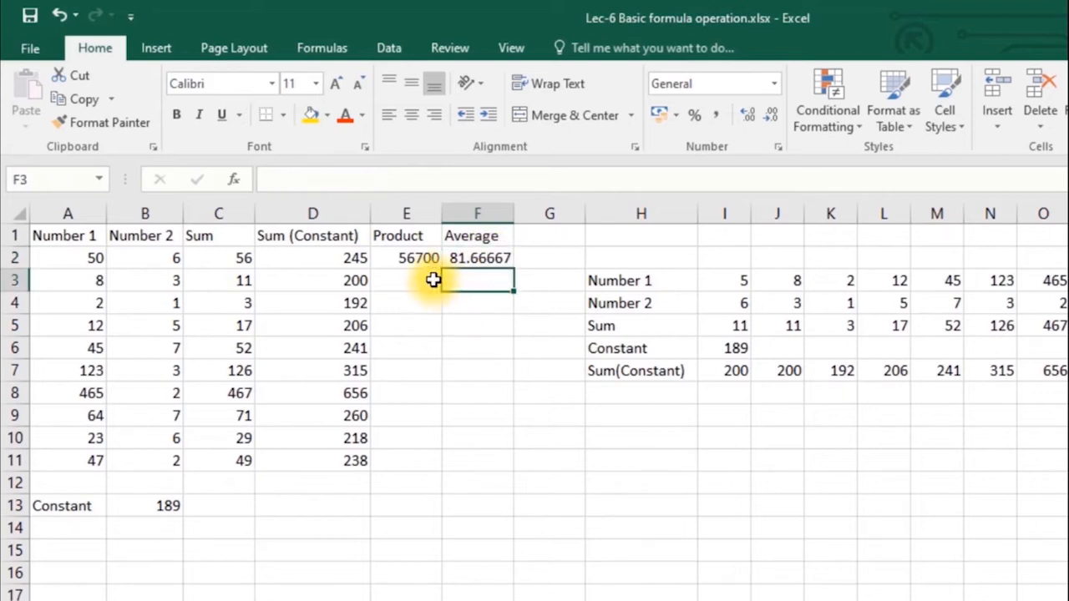
{"action": "left_click_drag", "start_coordinate": [412, 262], "coordinate": [479, 264]}
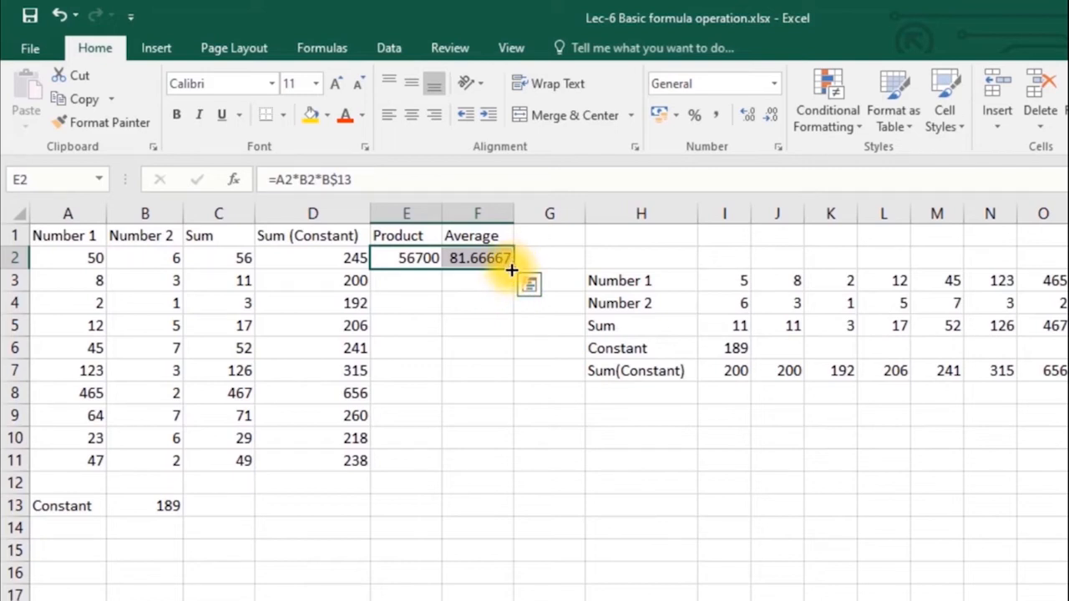
{"action": "double_click", "coordinate": [511, 270]}
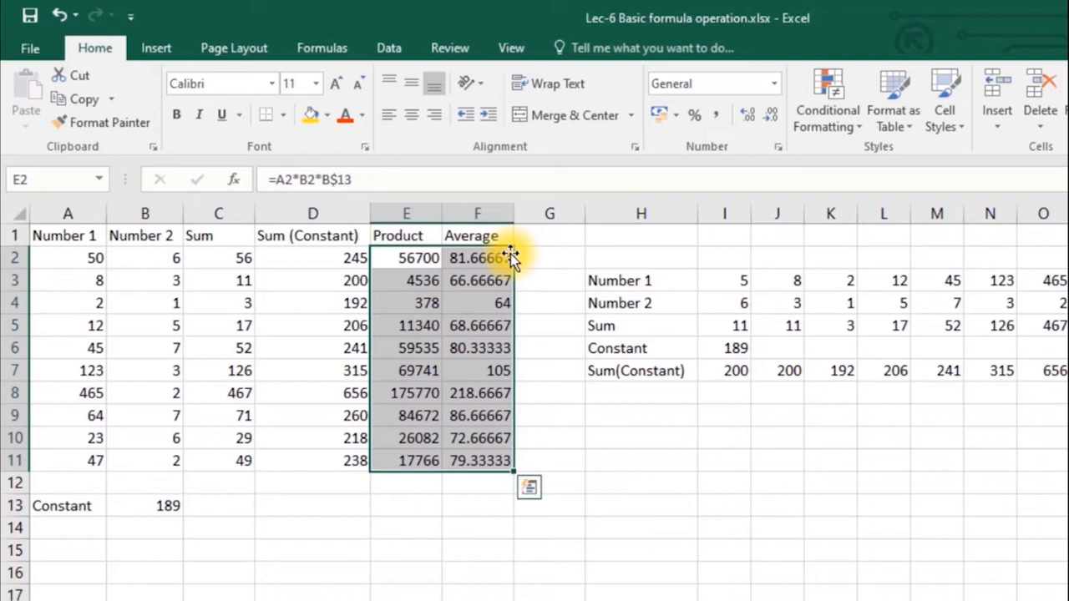
{"action": "left_click", "coordinate": [479, 460]}
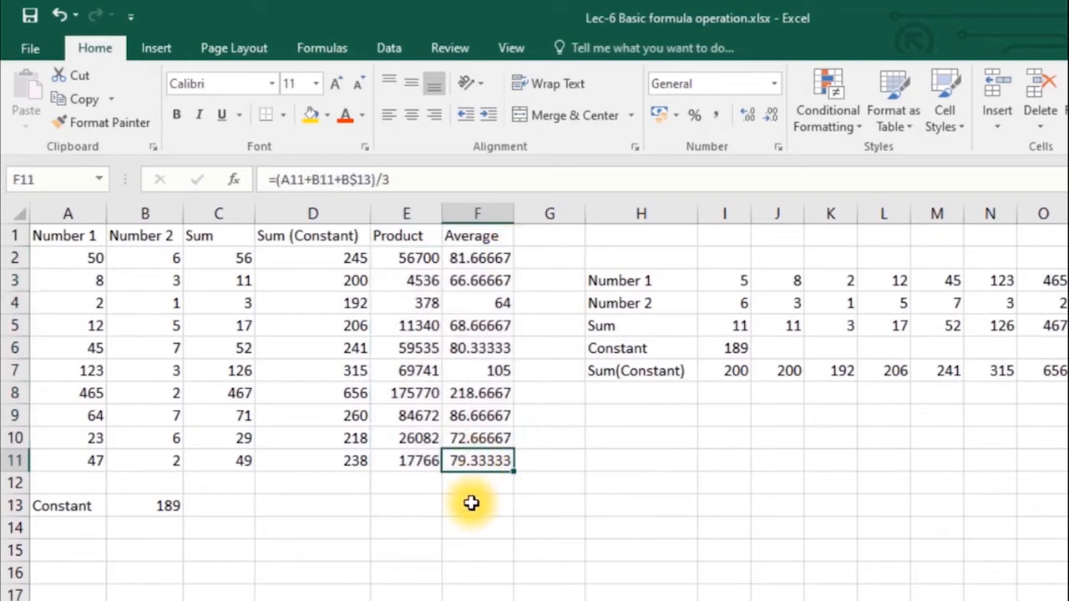
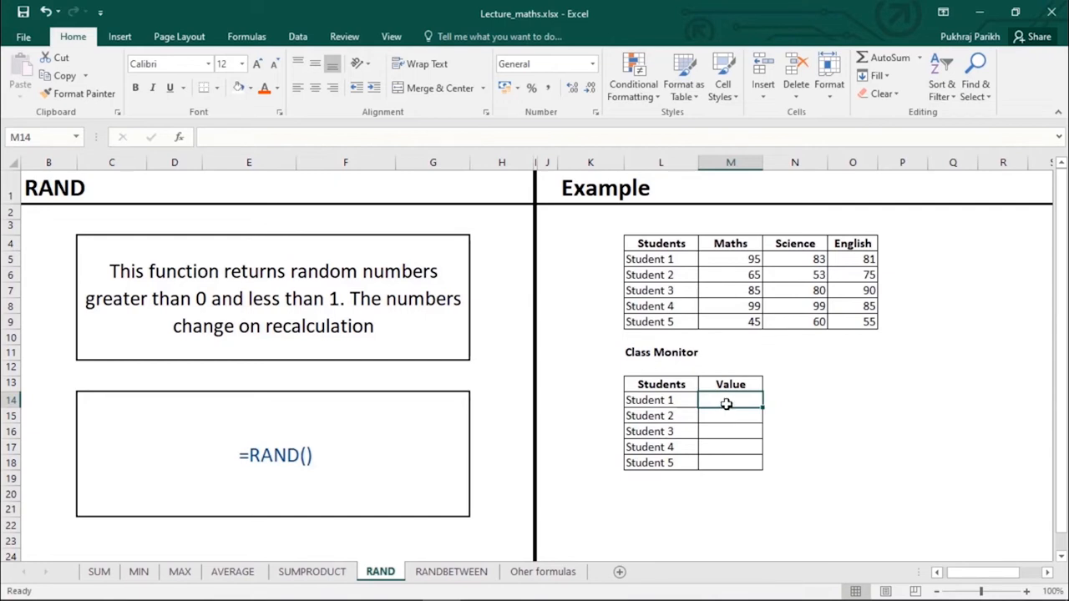
- Enter =RAND() in M14 as Student 1's Class Monitor Value
{"action": "type", "text": "="}
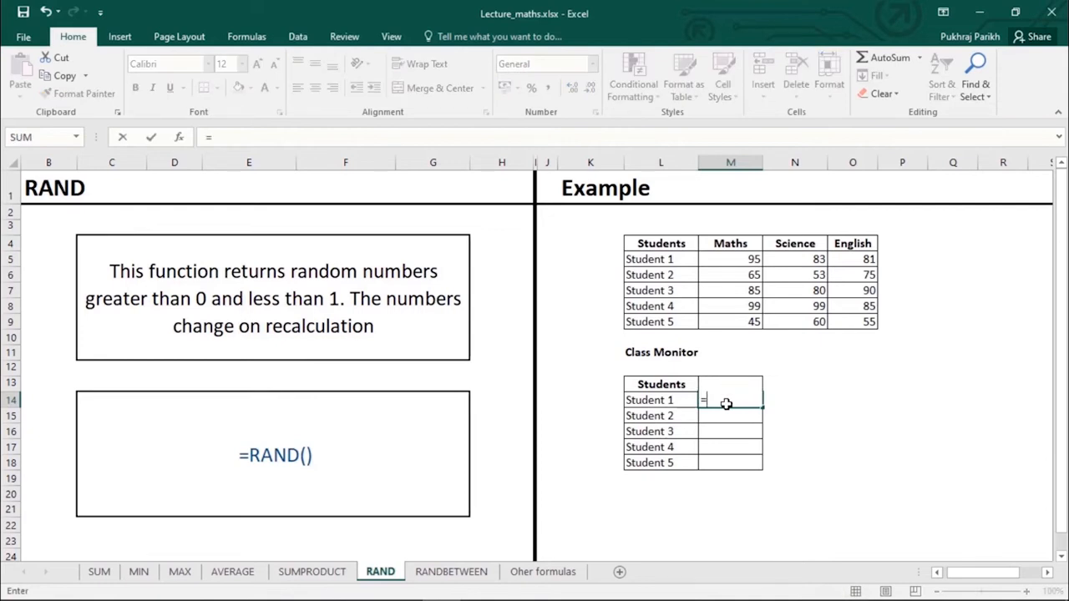
{"action": "type", "text": "ra"}
{"action": "key", "text": "Down"}
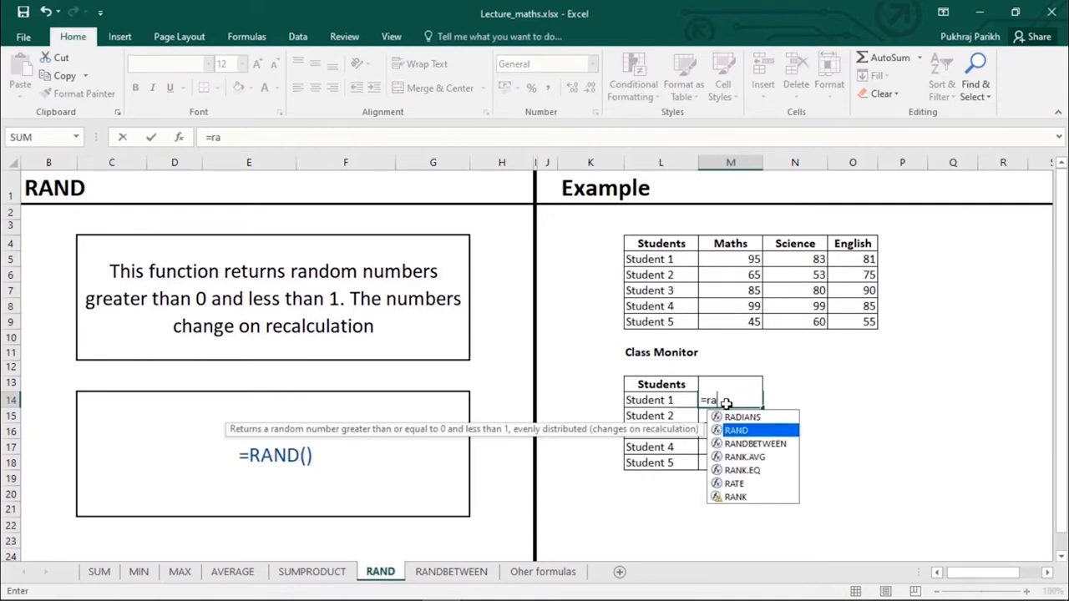
{"action": "key", "text": "Tab"}
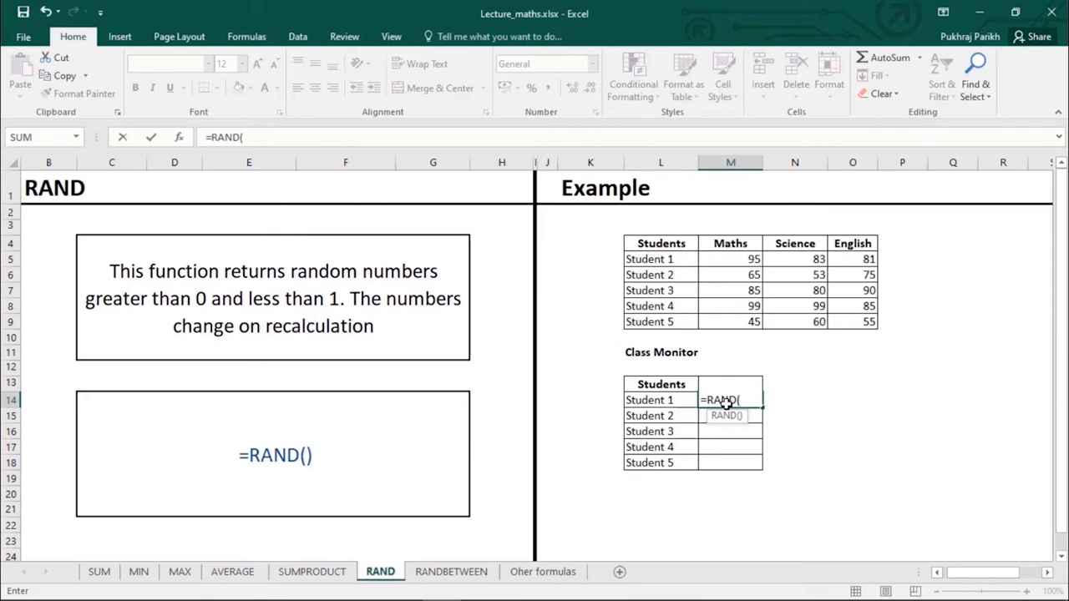
{"action": "type", "text": ")"}
{"action": "key", "text": "Return"}
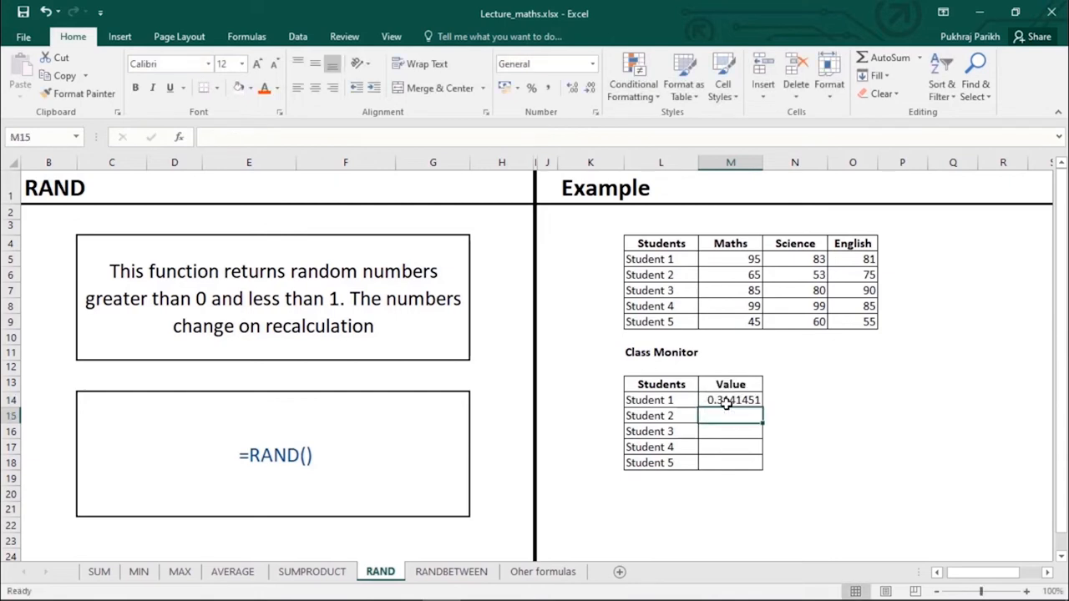
- Fill the RAND formula down to M18 for all five students, then go to the RANDBETWEEN sheet
{"action": "left_click", "coordinate": [728, 402]}
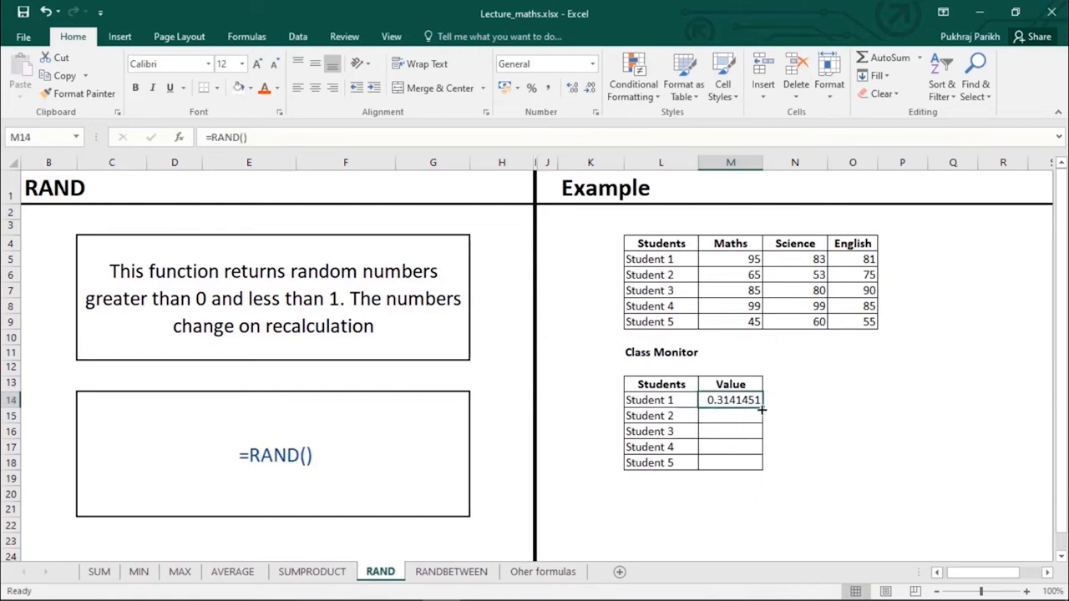
{"action": "left_click_drag", "start_coordinate": [762, 409], "coordinate": [756, 467]}
{"action": "left_click", "coordinate": [751, 414]}
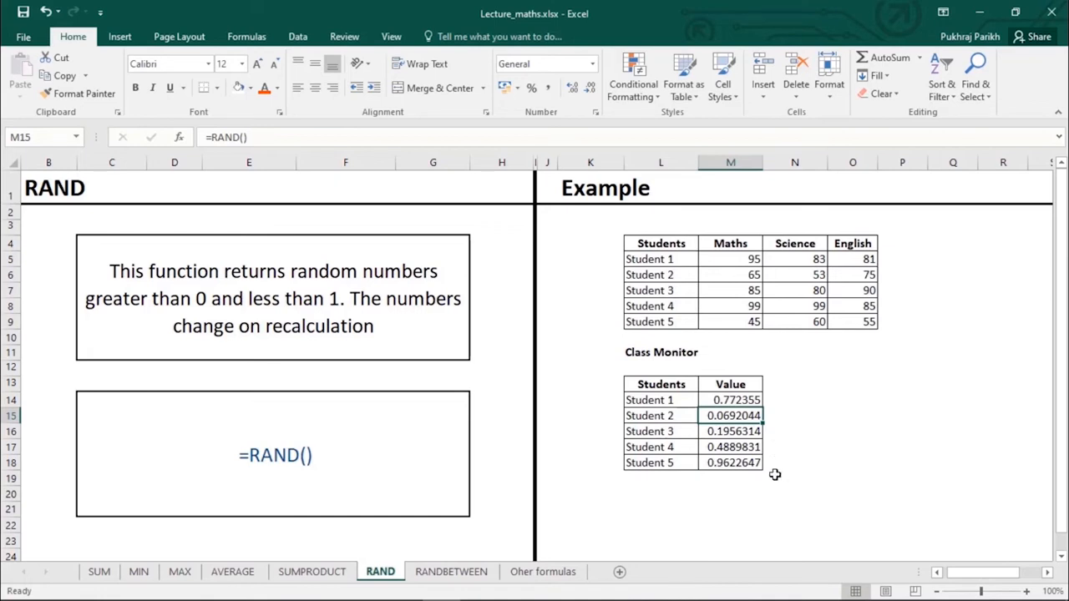
{"action": "left_click", "coordinate": [432, 576]}
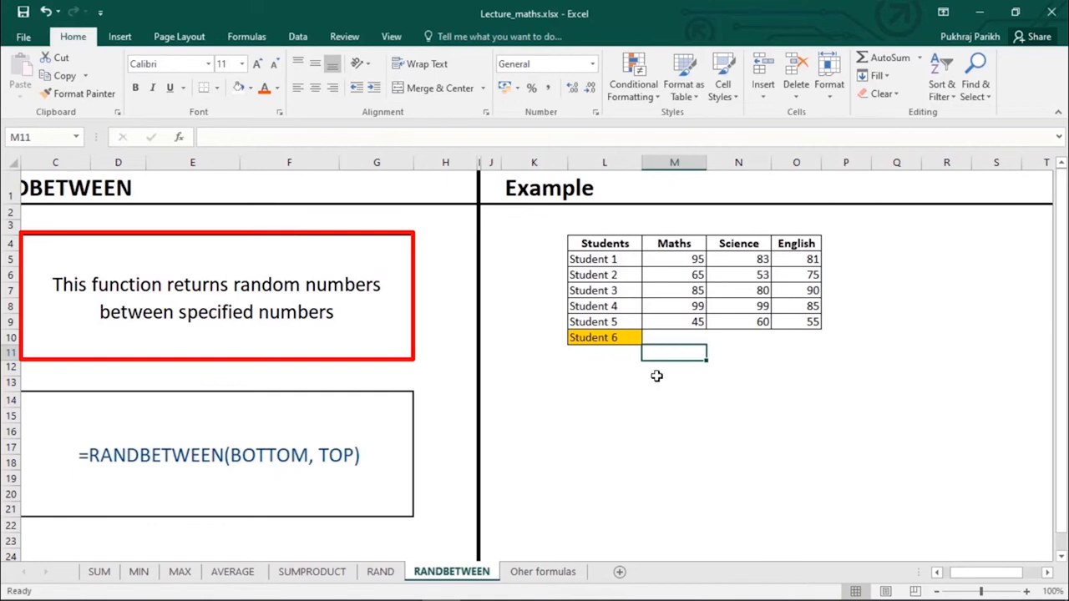
- Enter =RANDBETWEEN(40,100) in M10 and fill it right to O10, giving 88, 42 and 77
{"action": "left_click", "coordinate": [680, 333]}
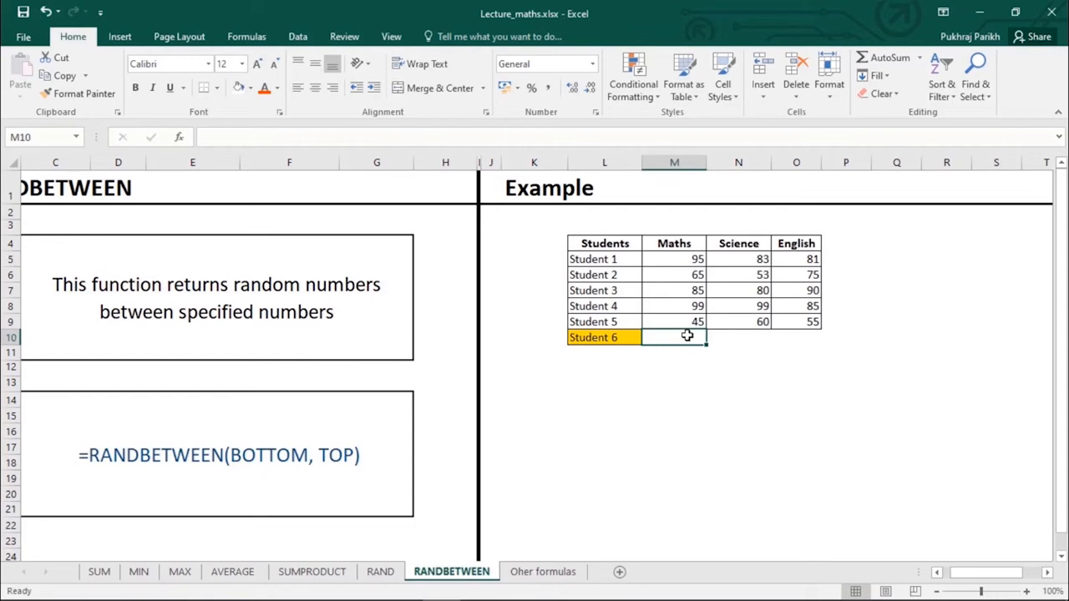
{"action": "type", "text": "="}
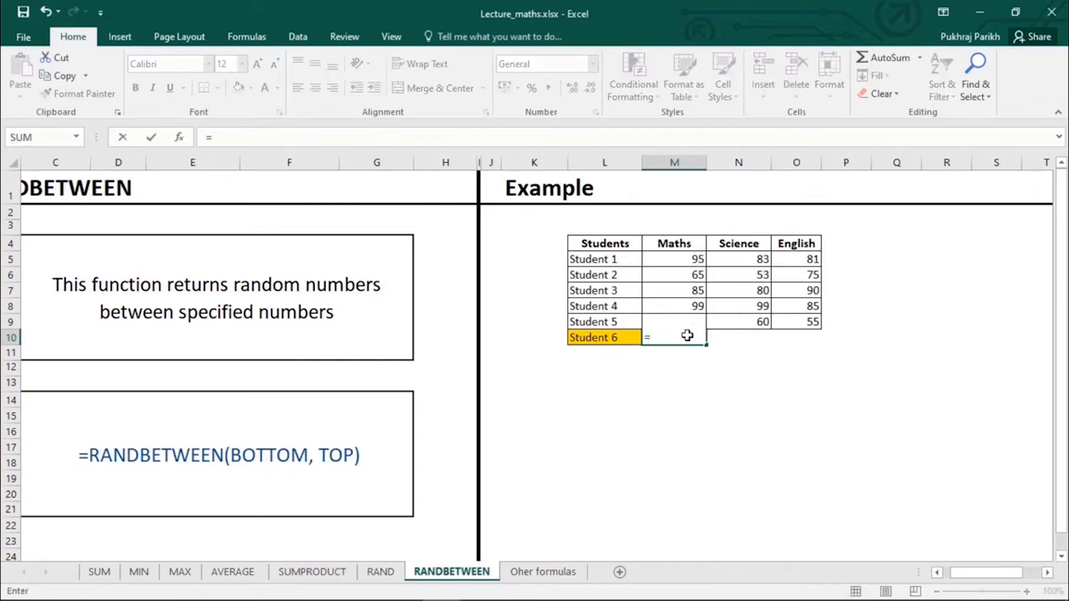
{"action": "type", "text": "rand"}
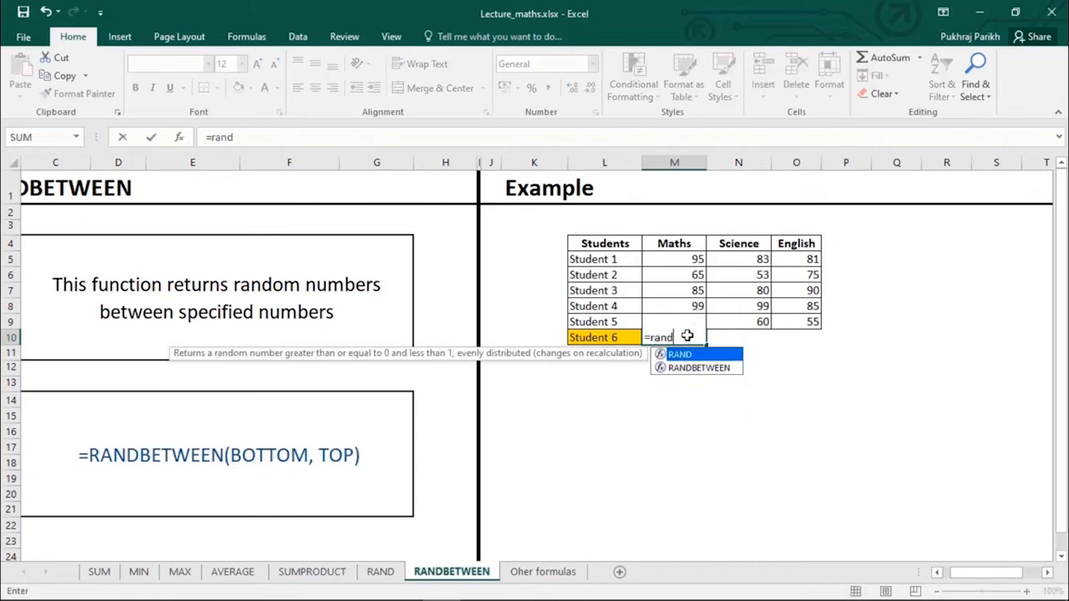
{"action": "type", "text": "b"}
{"action": "key", "text": "Tab"}
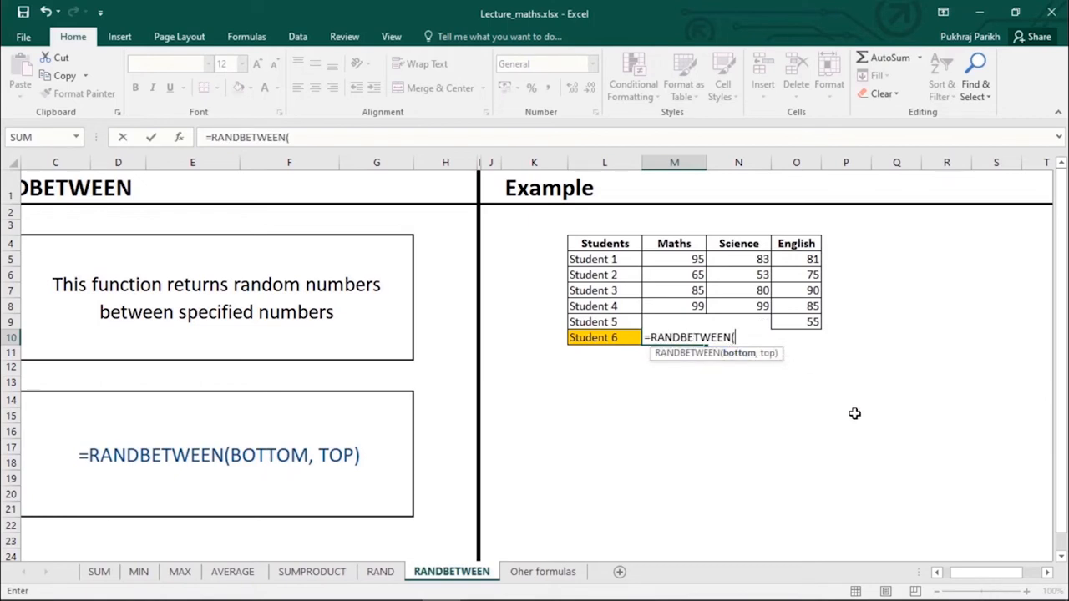
{"action": "type", "text": "40,1"}
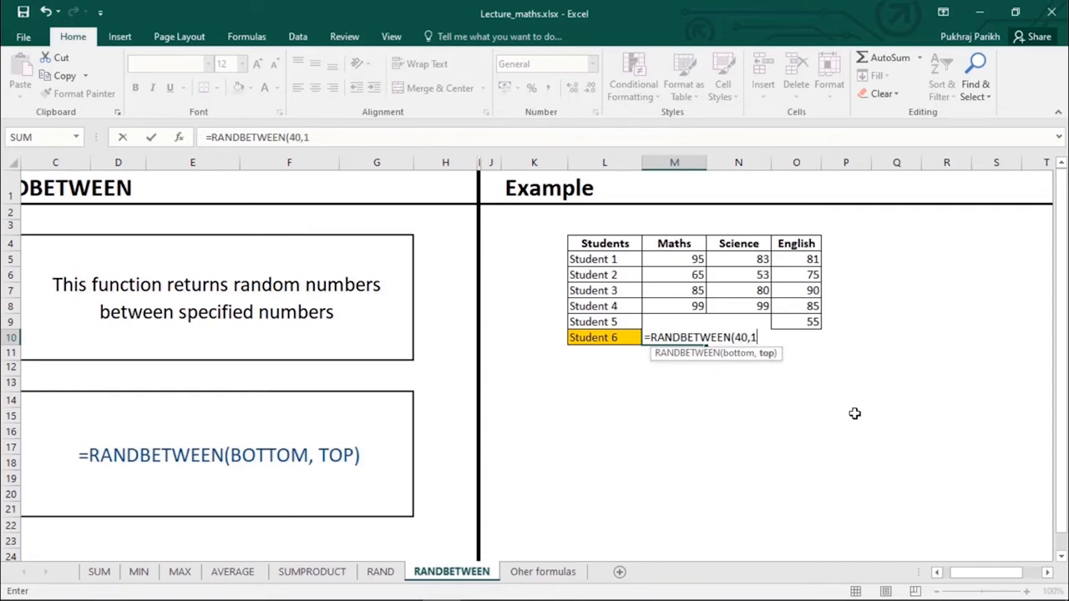
{"action": "type", "text": "00"}
{"action": "key", "text": "Return"}
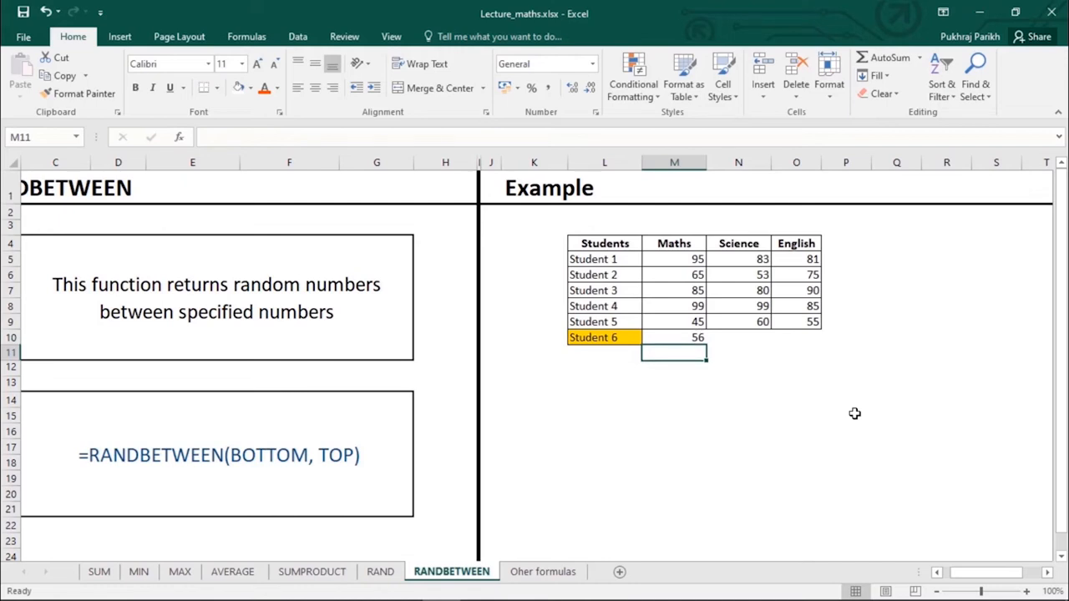
{"action": "left_click", "coordinate": [678, 339]}
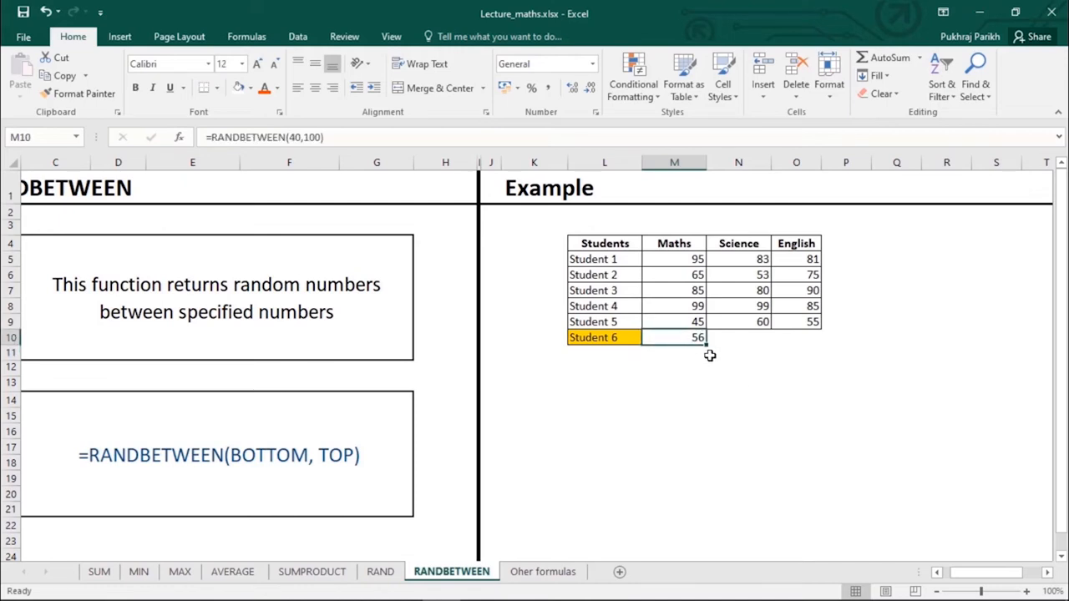
{"action": "left_click_drag", "start_coordinate": [707, 342], "coordinate": [827, 349]}
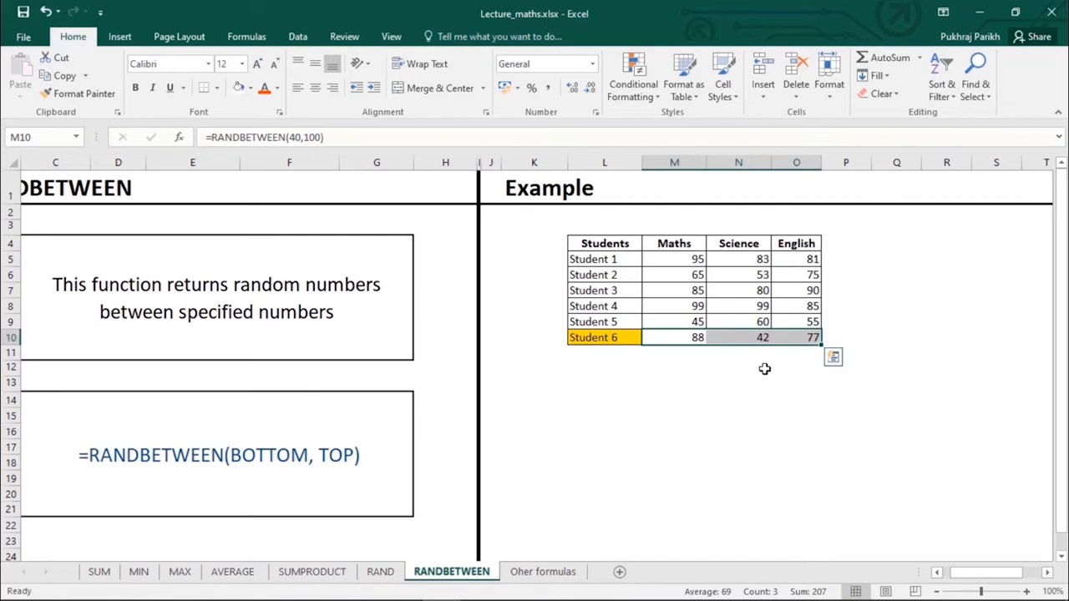
{"action": "left_click", "coordinate": [756, 382]}
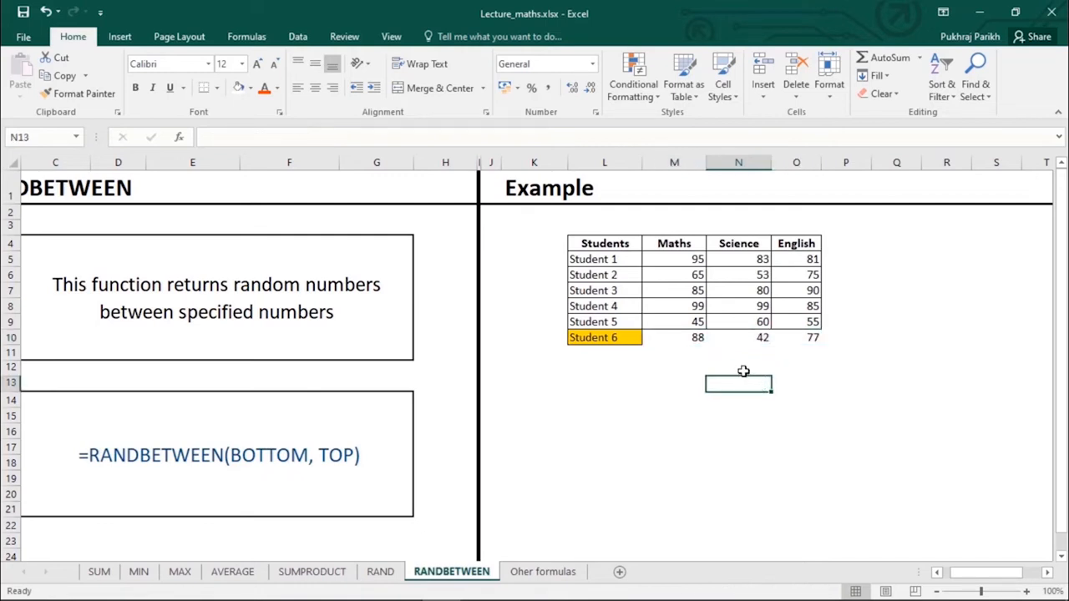
- Regenerate Student 6's random marks with F9 and a 'b' entry in N12
{"action": "key", "text": "Down"}
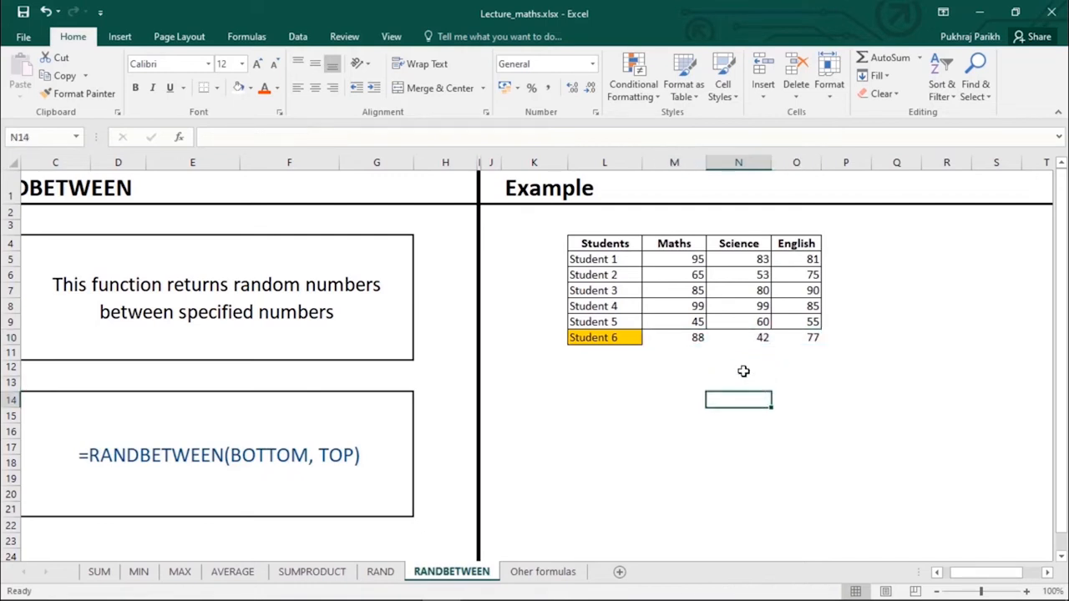
{"action": "left_click", "coordinate": [783, 347]}
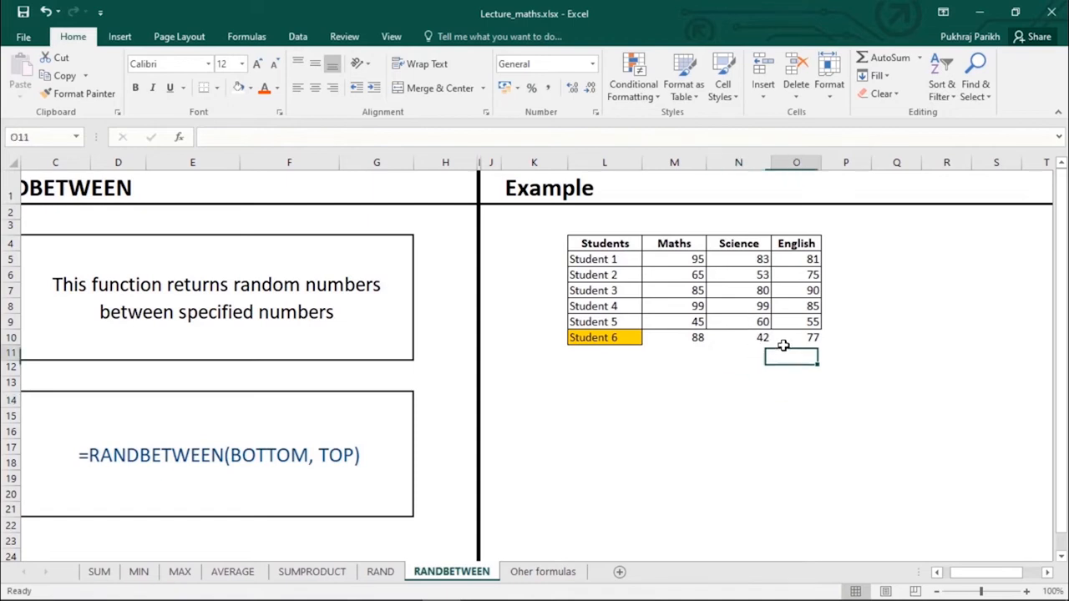
{"action": "left_click", "coordinate": [749, 369]}
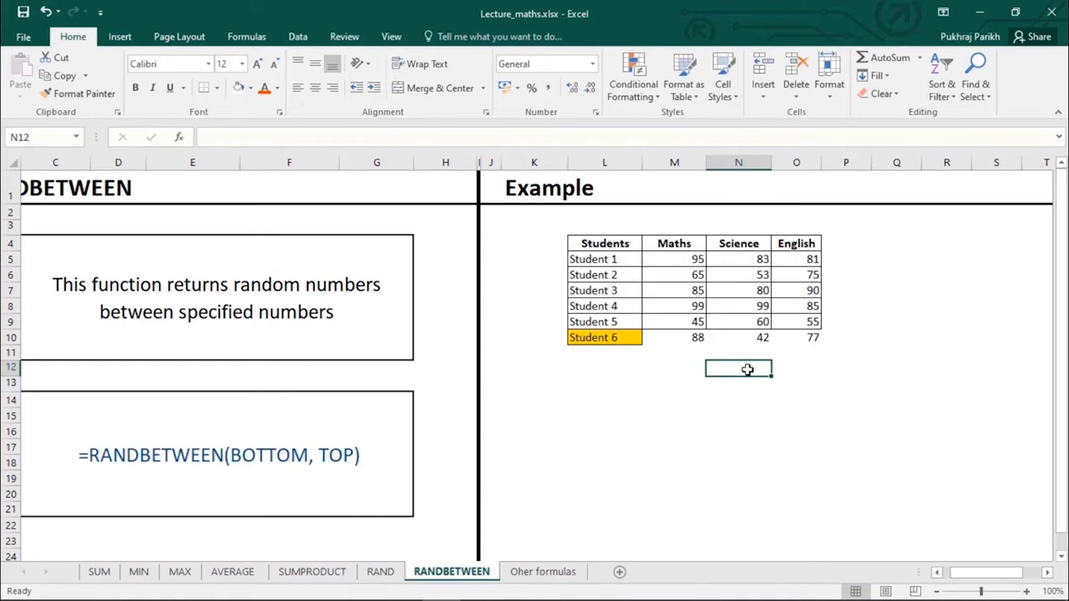
{"action": "key", "text": "F9"}
{"action": "type", "text": "b"}
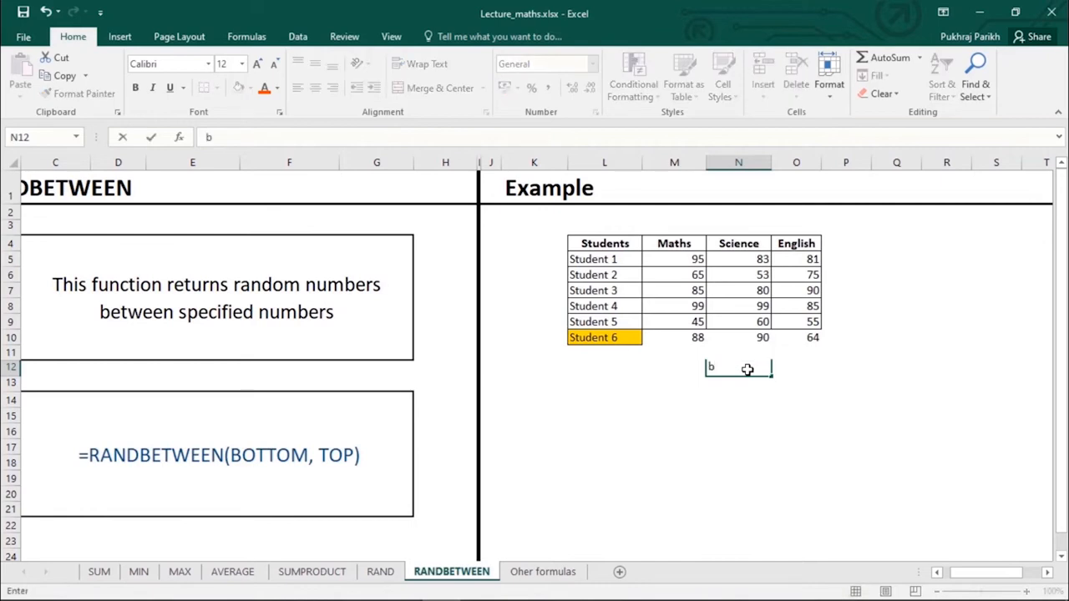
{"action": "key", "text": "Return"}
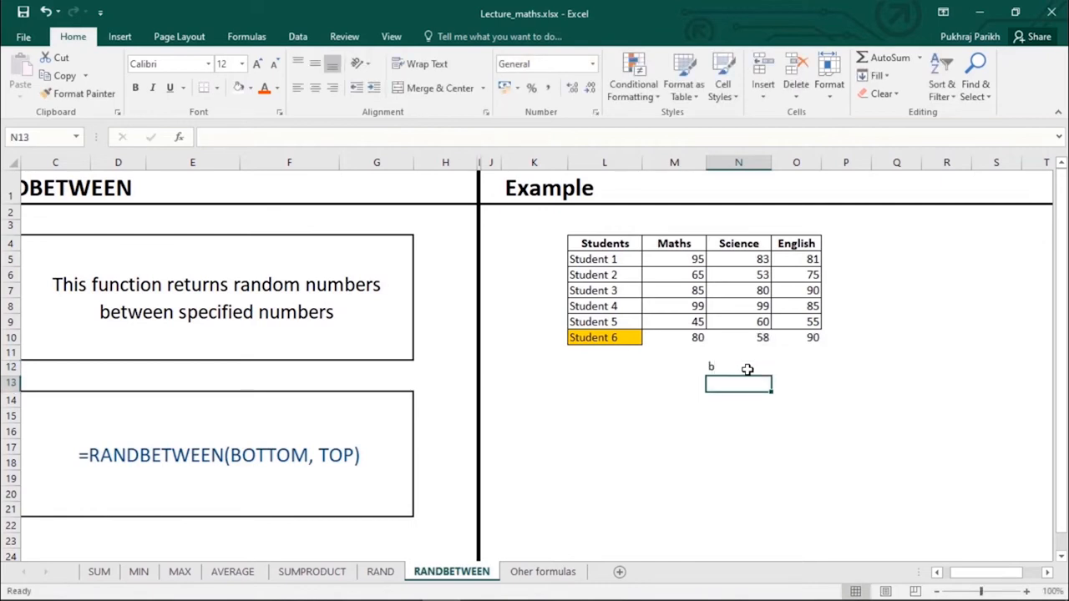
- Recalculate again with a 'c' entry, clear N12, and select M10:O10
{"action": "left_click", "coordinate": [748, 369]}
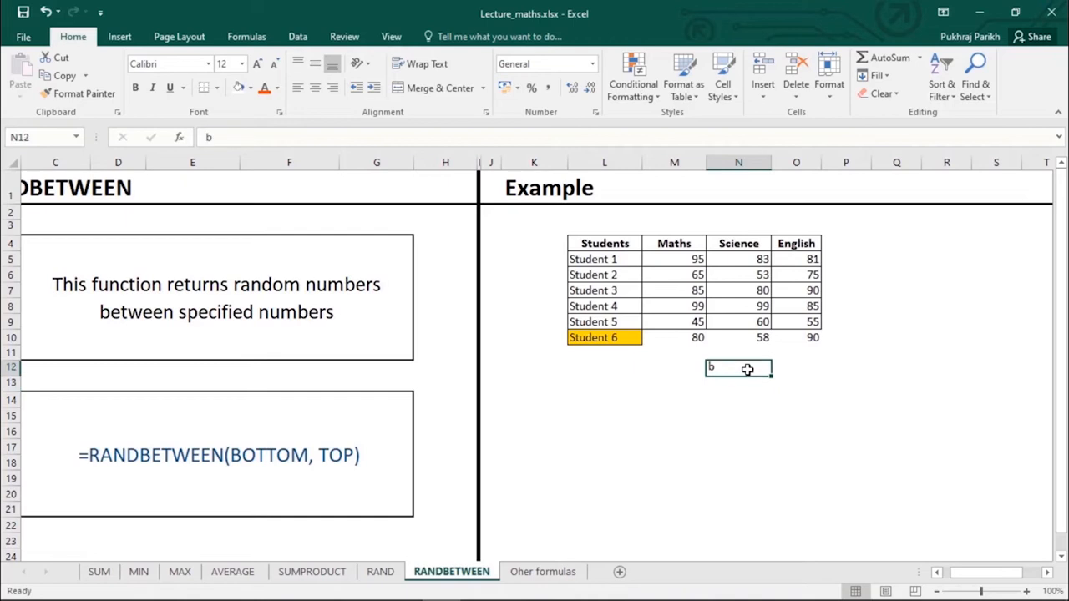
{"action": "type", "text": "c"}
{"action": "key", "text": "Return"}
{"action": "left_click", "coordinate": [747, 369]}
{"action": "key", "text": "Delete"}
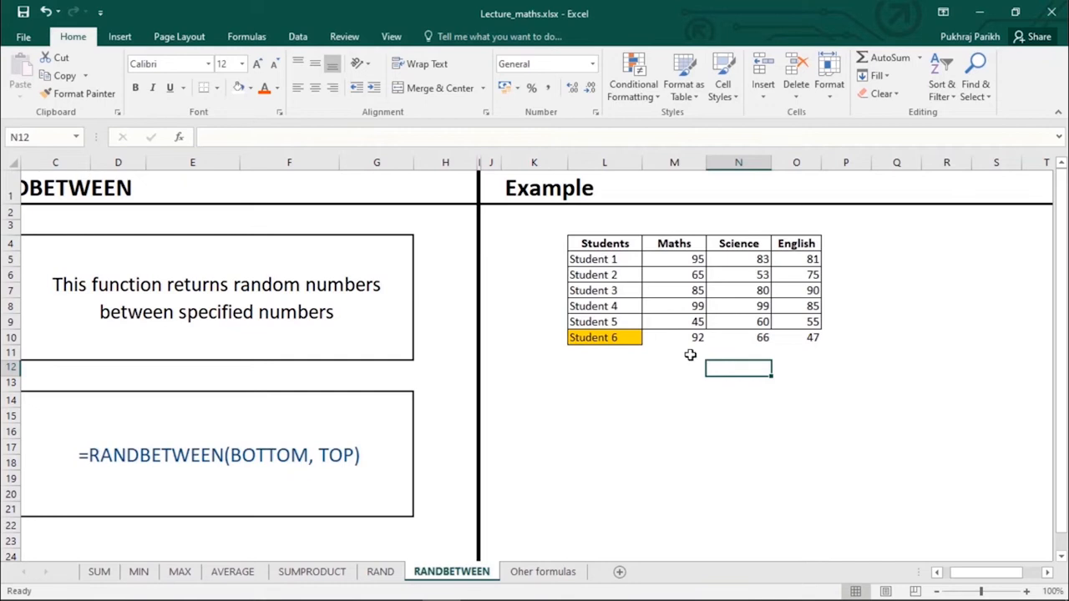
{"action": "left_click_drag", "start_coordinate": [668, 339], "coordinate": [787, 339]}
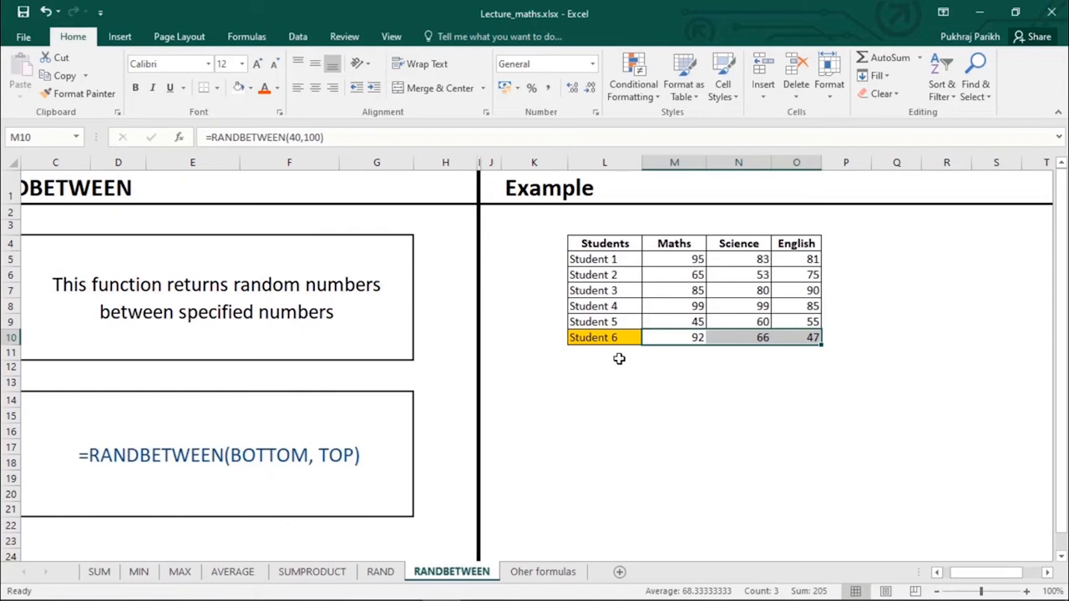
- Copy Student 6's marks M10:O10 and paste them into M14:O14
{"action": "key", "text": "ctrl+c"}
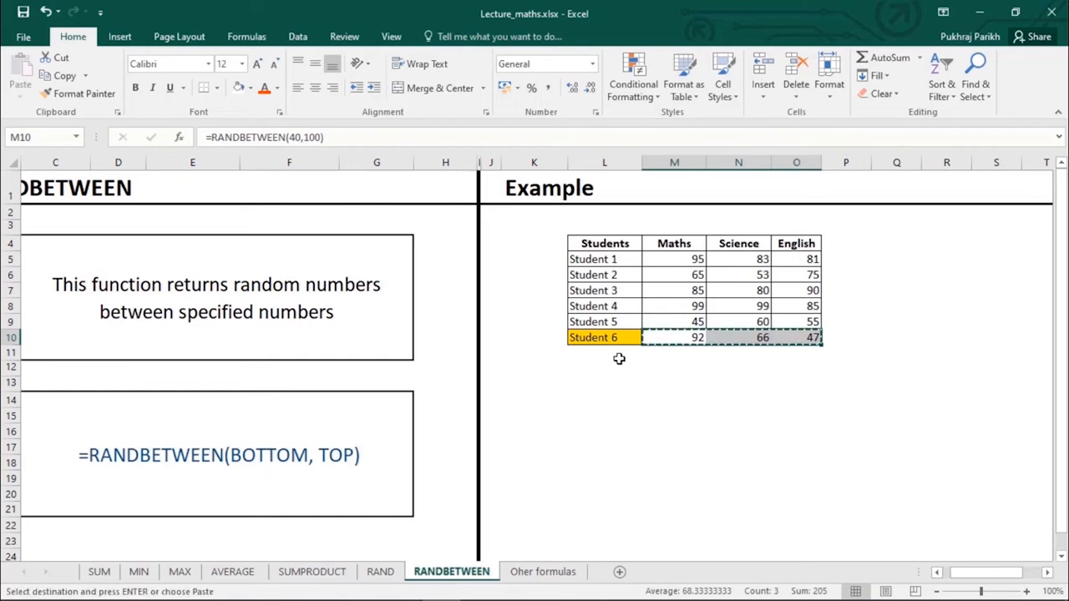
{"action": "left_click", "coordinate": [663, 384]}
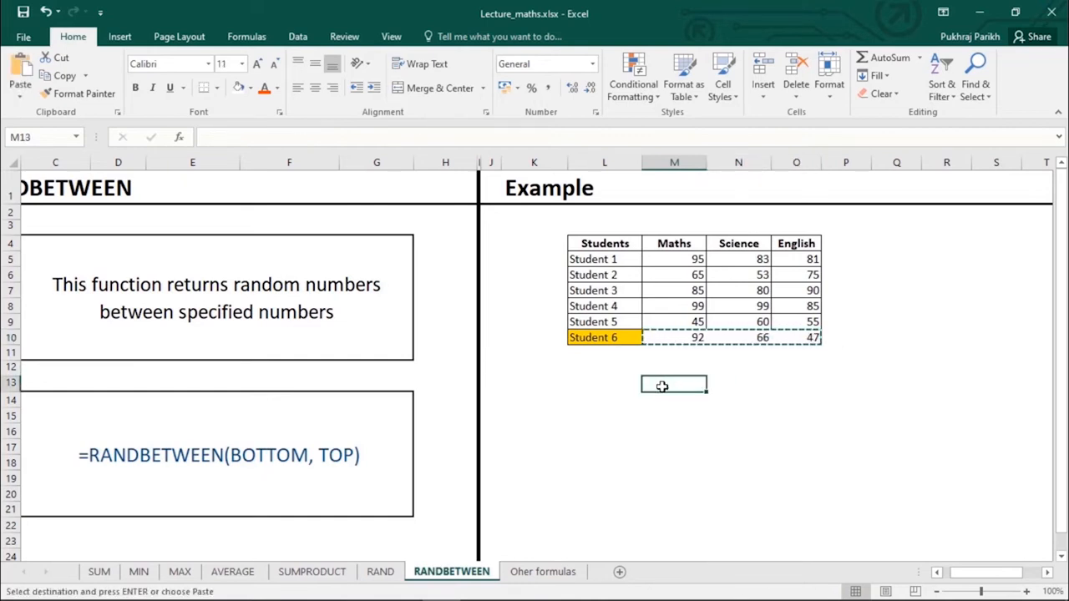
{"action": "left_click", "coordinate": [675, 339]}
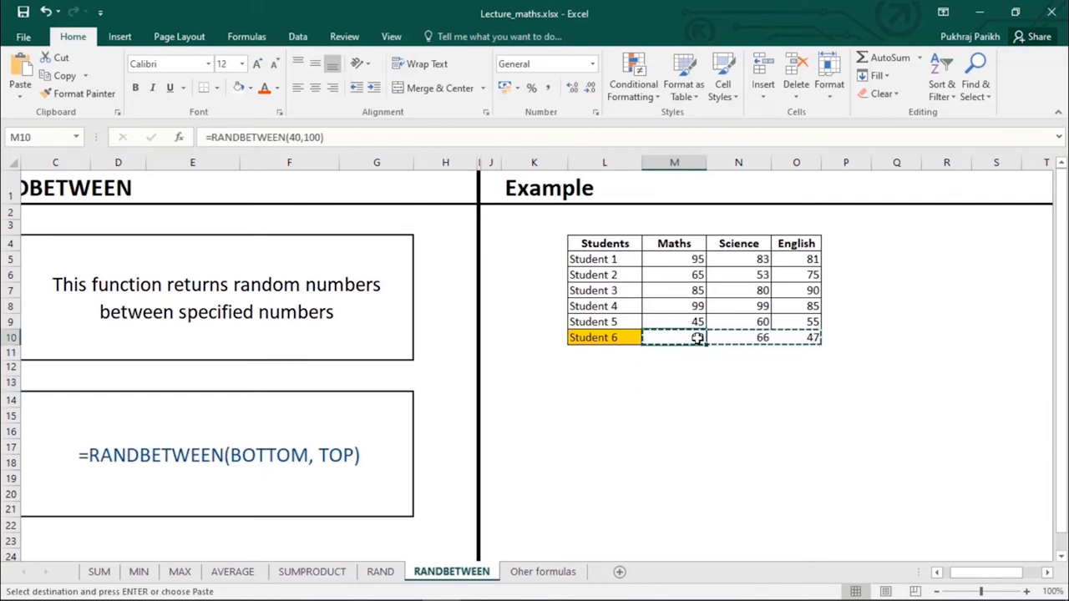
{"action": "left_click", "coordinate": [663, 398]}
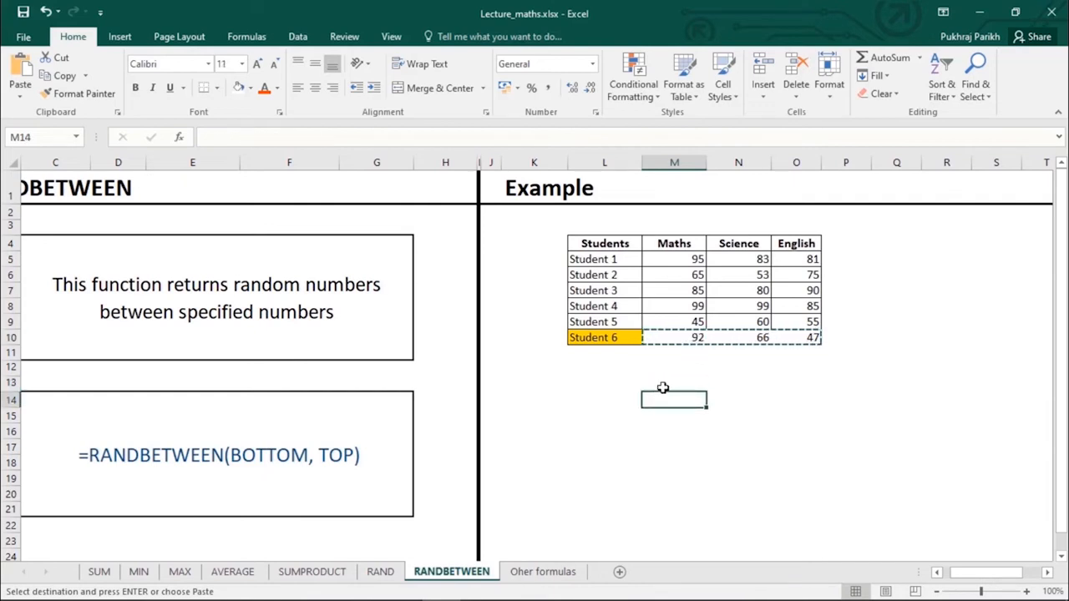
{"action": "key", "text": "ctrl+v"}
{"action": "left_click", "coordinate": [686, 400]}
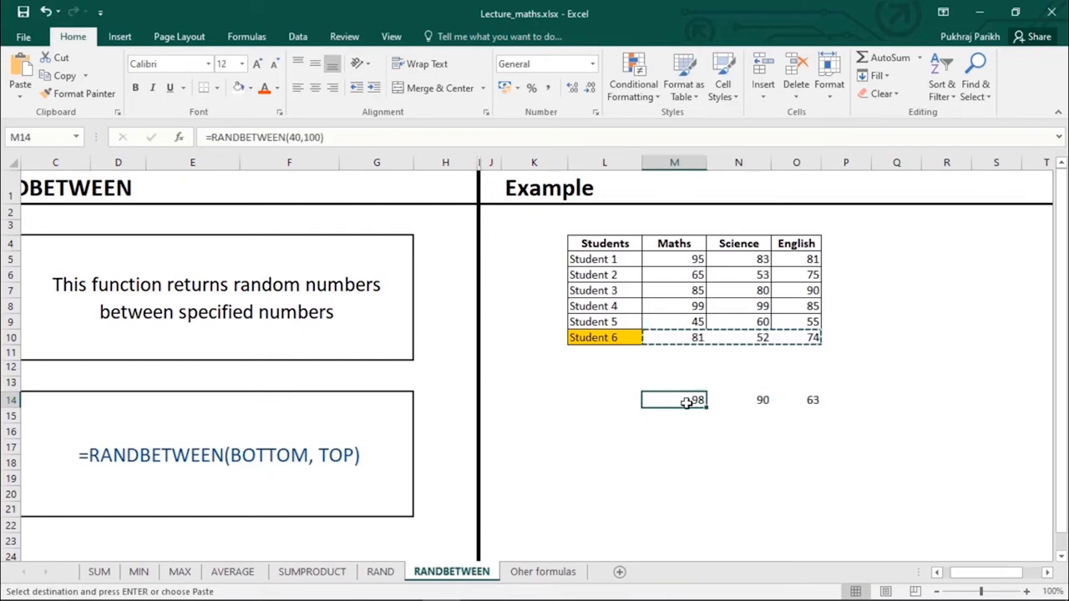
{"action": "left_click", "coordinate": [742, 399]}
{"action": "left_click", "coordinate": [800, 410]}
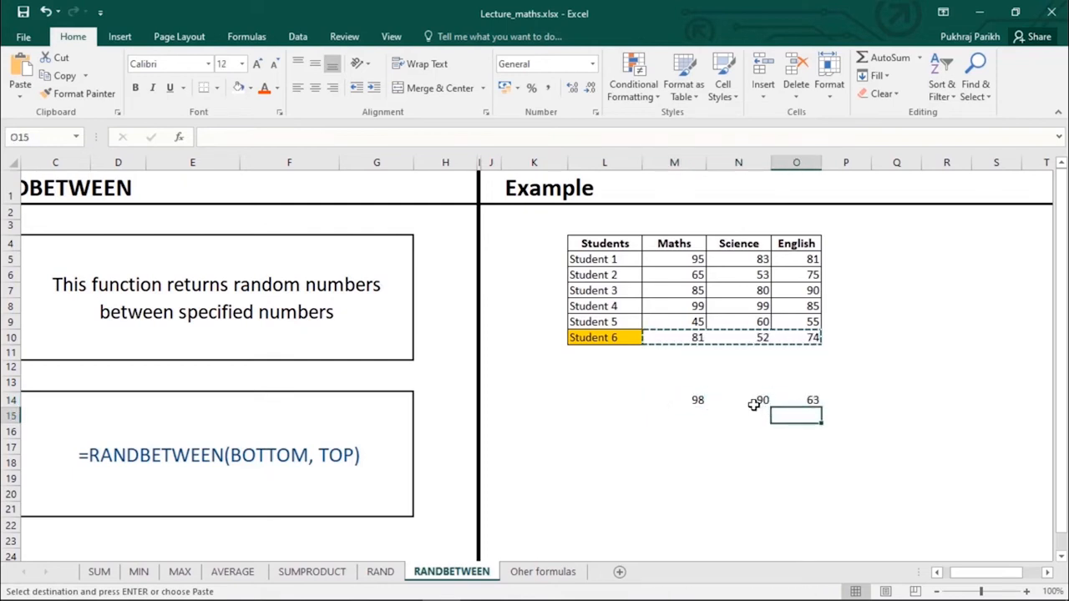
{"action": "left_click", "coordinate": [754, 405]}
- Reselect Student 6's marks M10:O10 as the paste-back destination
{"action": "left_click", "coordinate": [699, 400]}
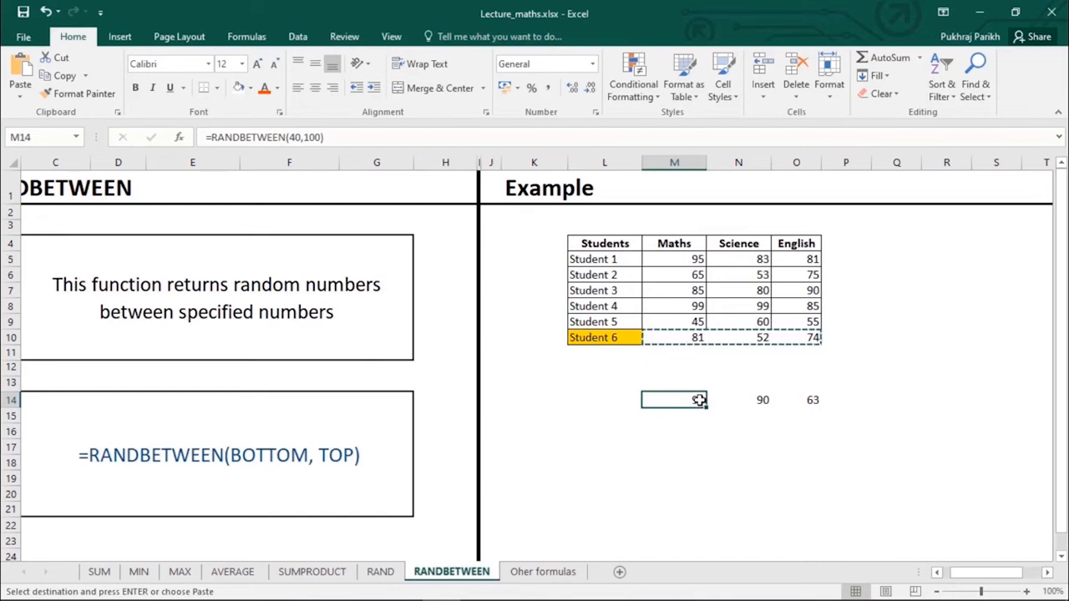
{"action": "key", "text": "Right"}
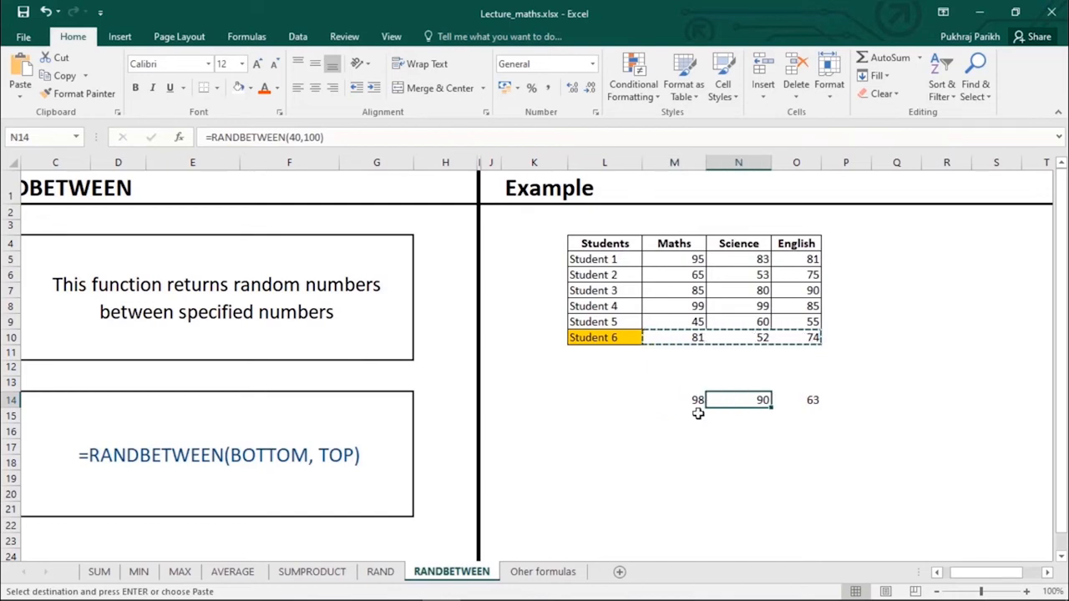
{"action": "left_click", "coordinate": [690, 339]}
{"action": "key", "text": "shift+Right"}
{"action": "key", "text": "shift+Right"}
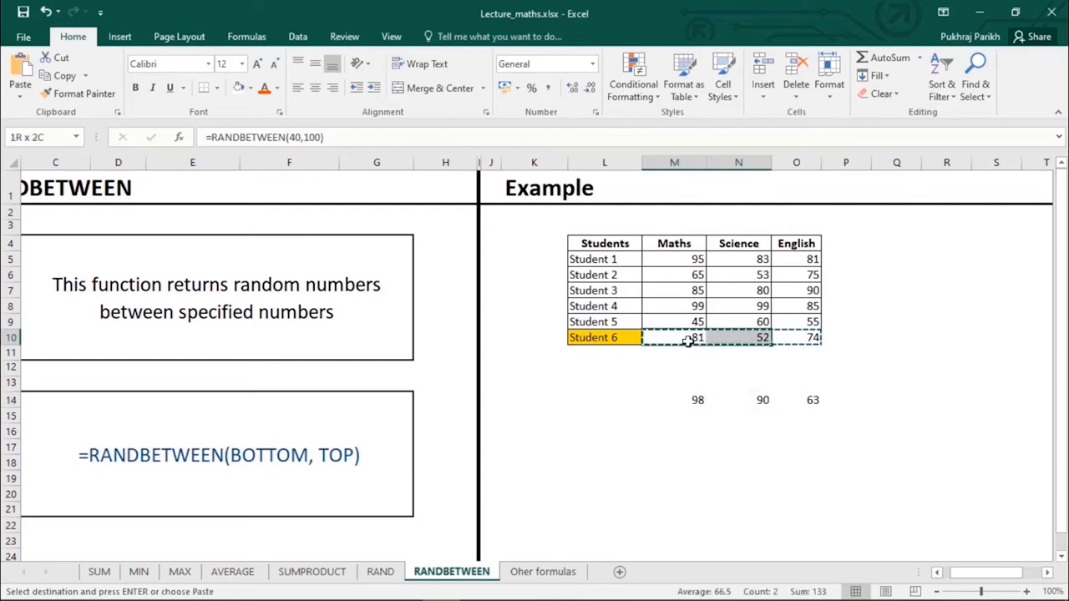
{"action": "left_click", "coordinate": [683, 339]}
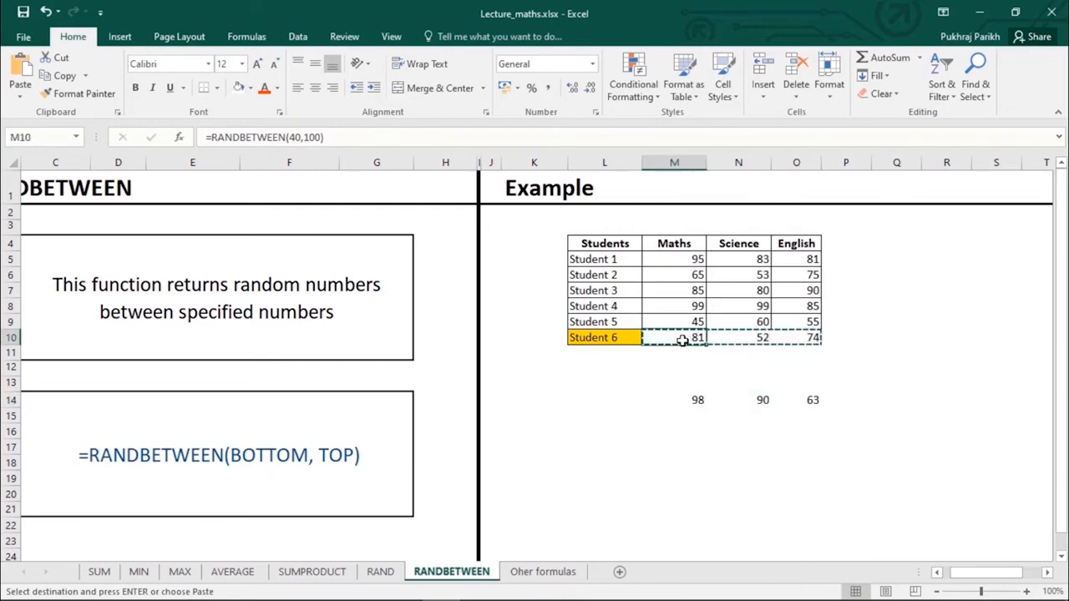
- Paste the copied scores into M10:O10 as values, fixing them at 93, 54 and 97
{"action": "right_click", "coordinate": [679, 339]}
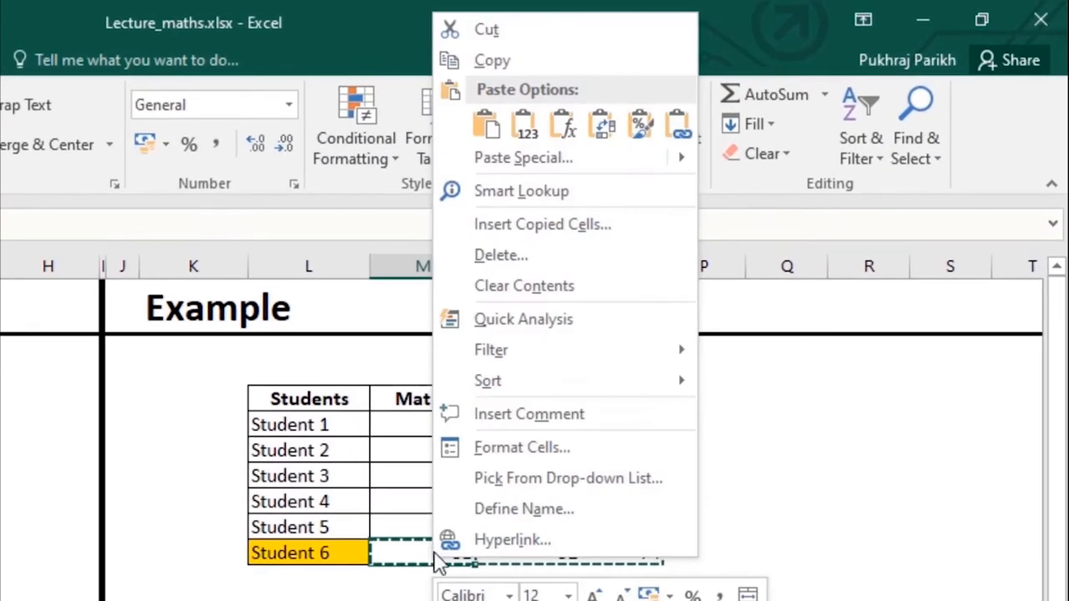
{"action": "left_click", "coordinate": [524, 133]}
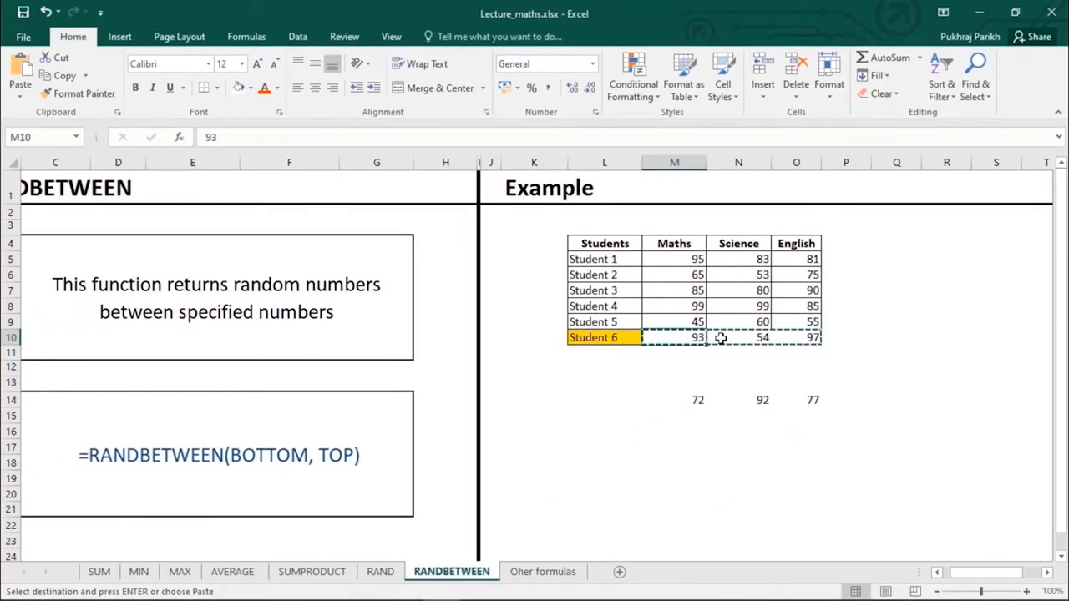
{"action": "left_click", "coordinate": [721, 337]}
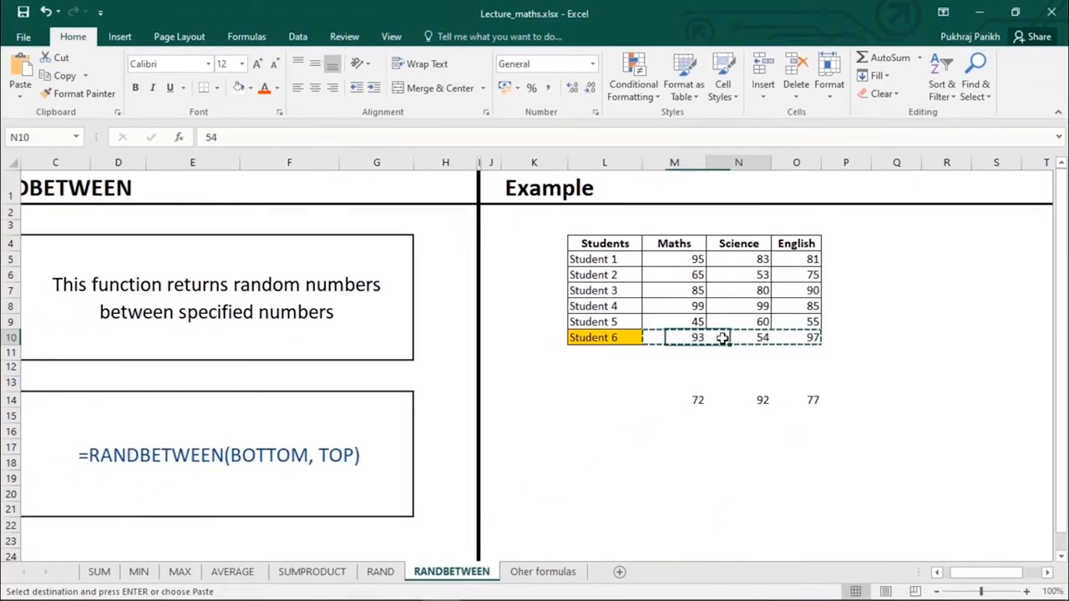
{"action": "left_click", "coordinate": [774, 336]}
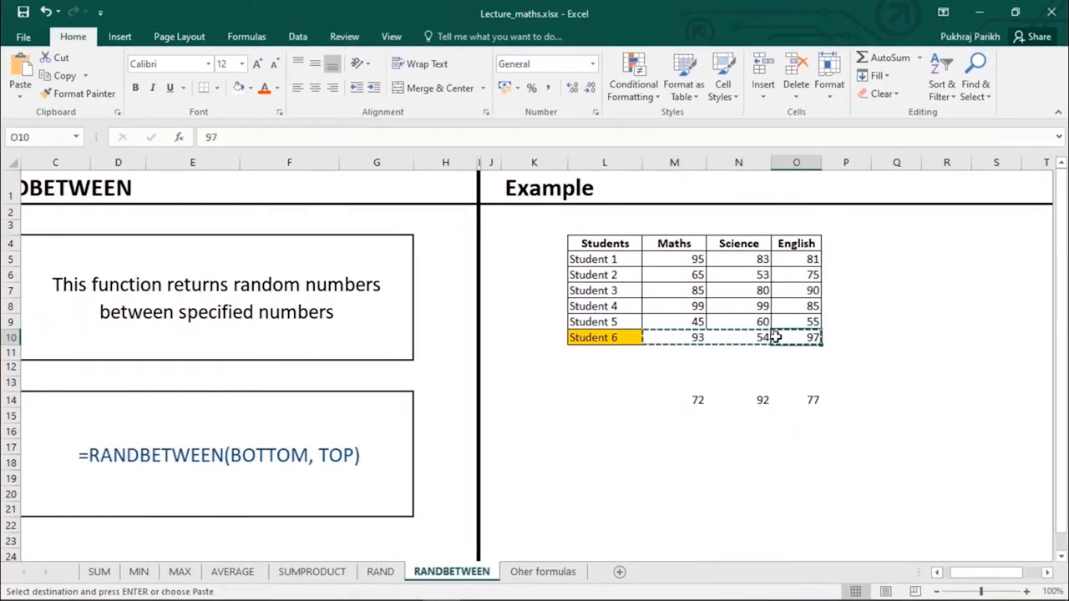
{"action": "left_click", "coordinate": [674, 343]}
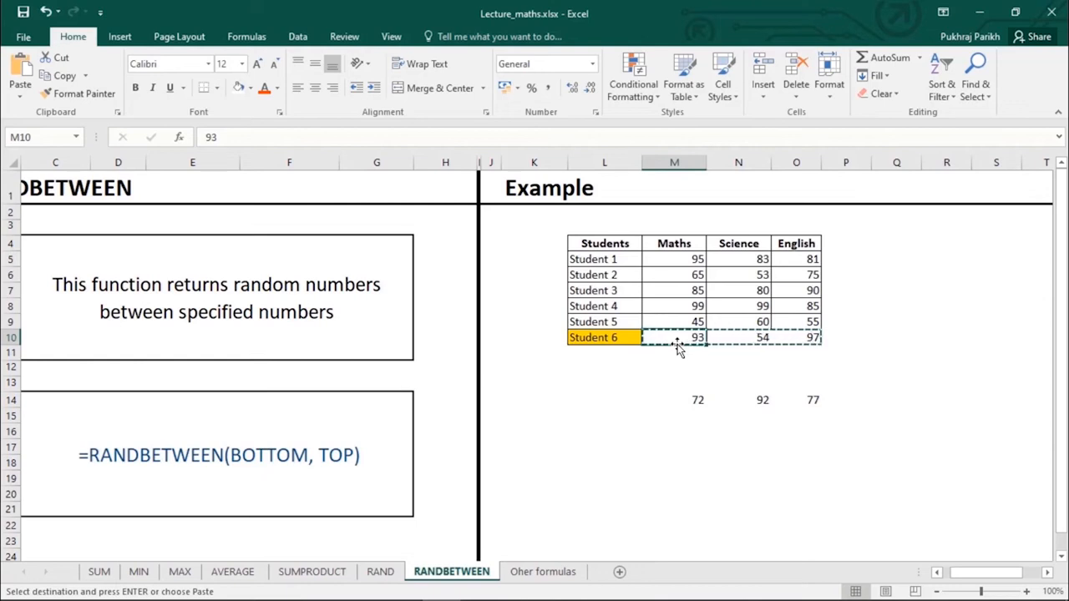
{"action": "key", "text": "Escape"}
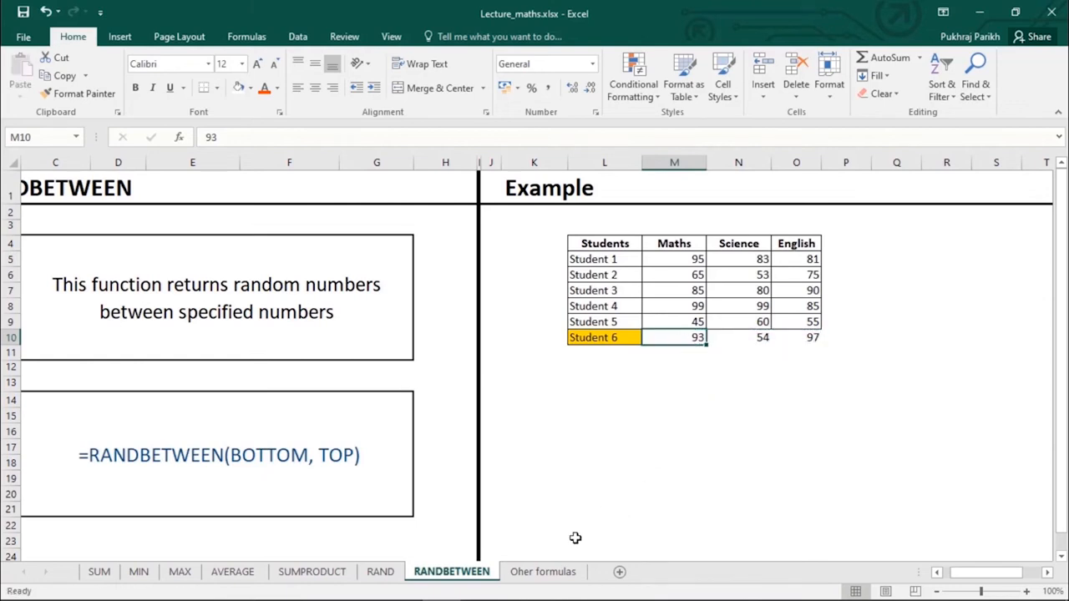
- Switch to the Oher formulas sheet and browse the Math & Trig function list
{"action": "left_click", "coordinate": [558, 575]}
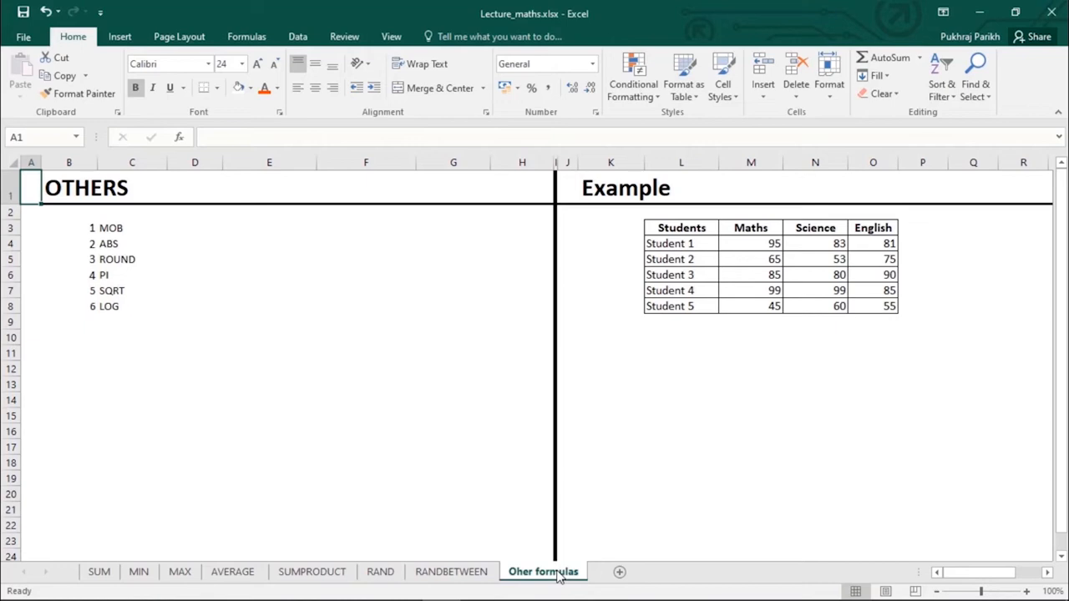
{"action": "left_click", "coordinate": [259, 44]}
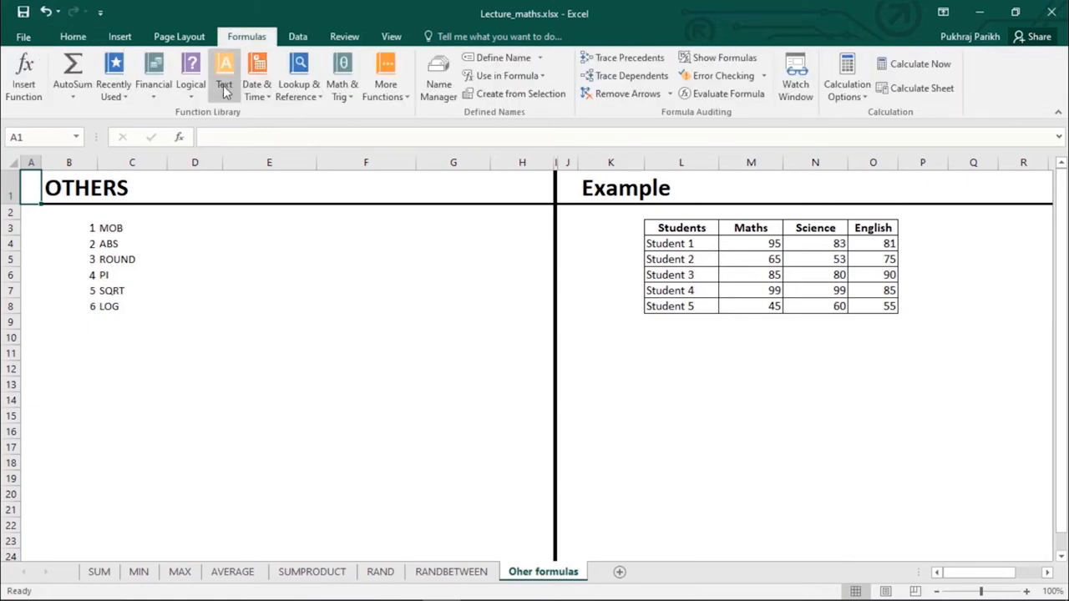
{"action": "left_click", "coordinate": [338, 92]}
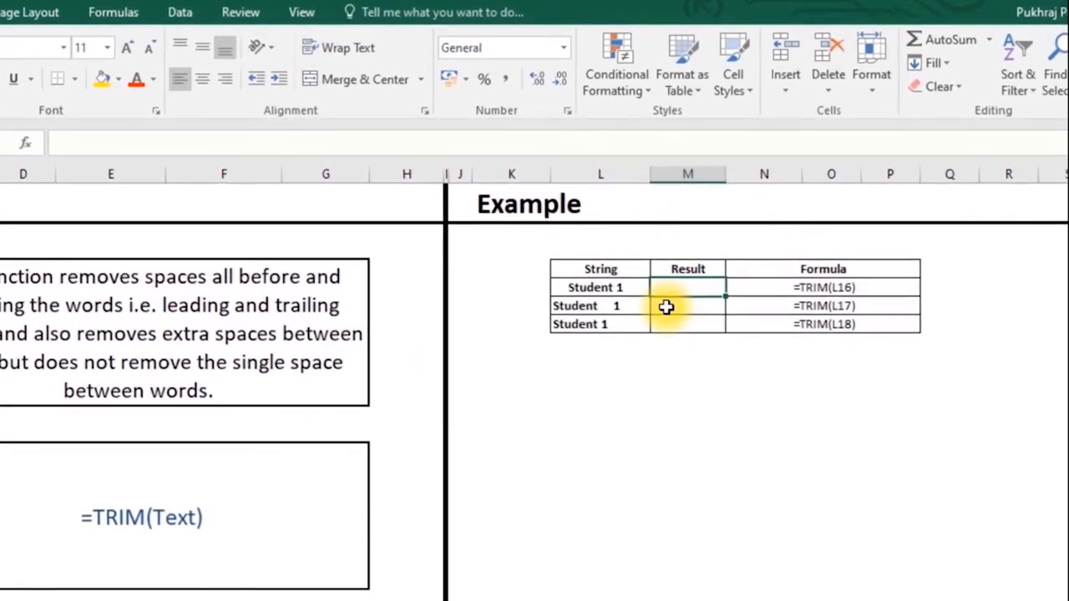
{"action": "left_click", "coordinate": [624, 289]}
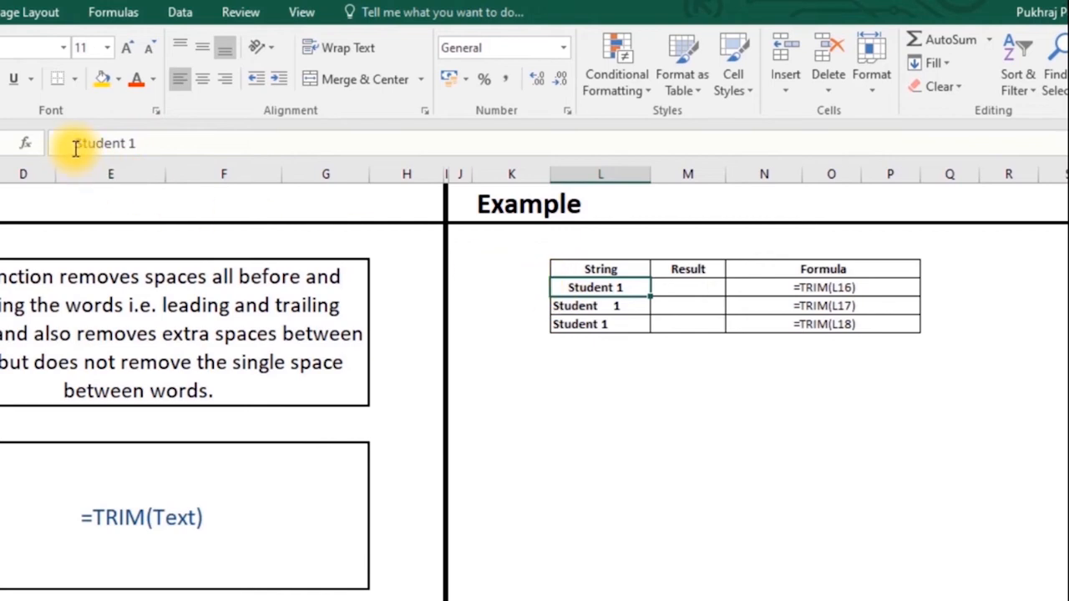
{"action": "left_click_drag", "start_coordinate": [71, 149], "coordinate": [40, 135]}
{"action": "left_click", "coordinate": [607, 307]}
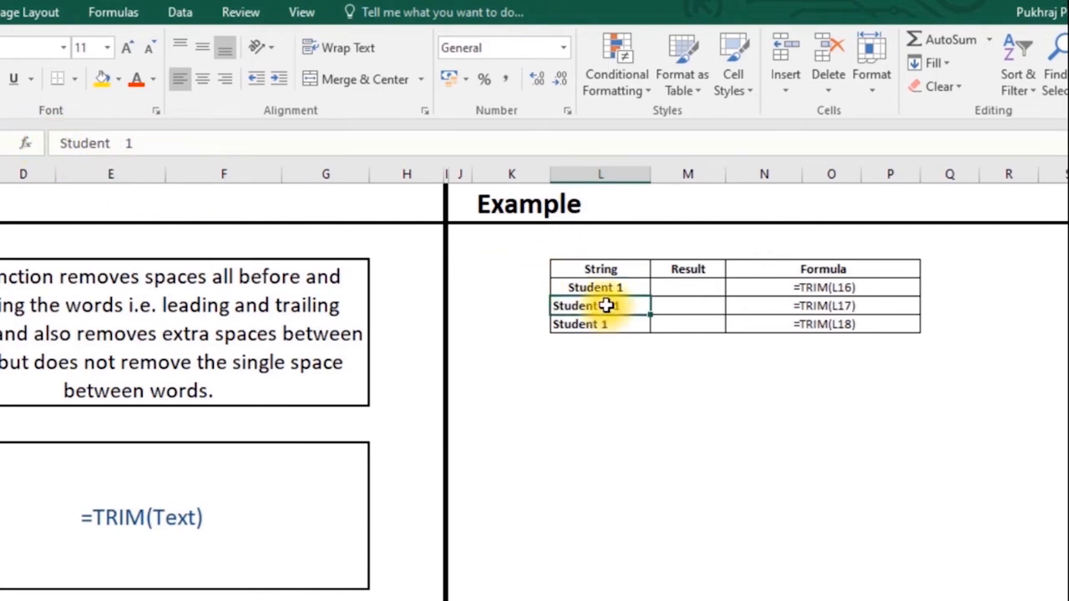
{"action": "left_click", "coordinate": [587, 326]}
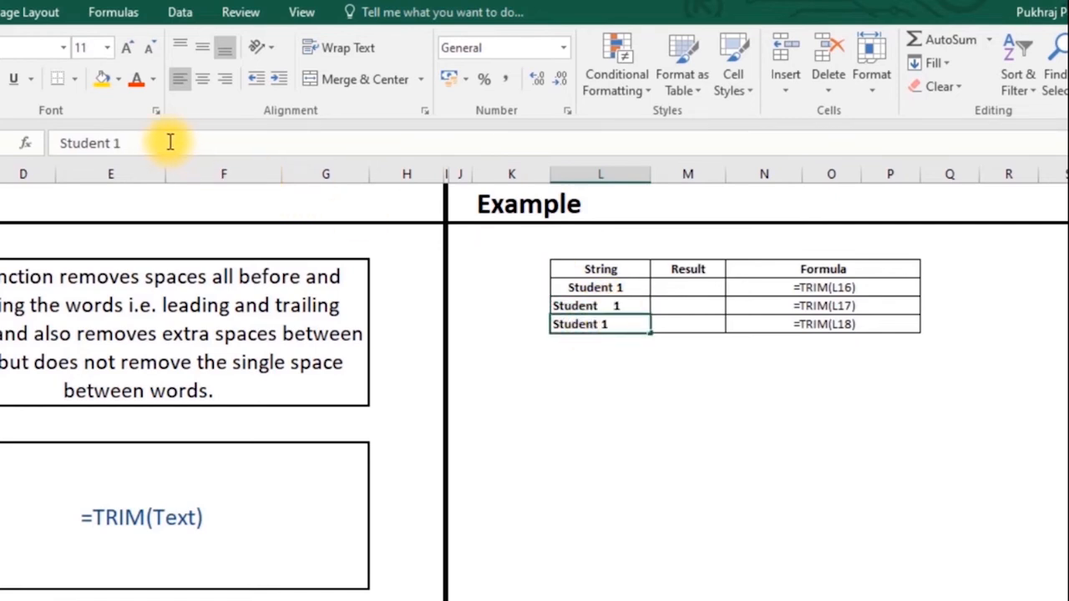
{"action": "left_click_drag", "start_coordinate": [157, 142], "coordinate": [121, 141]}
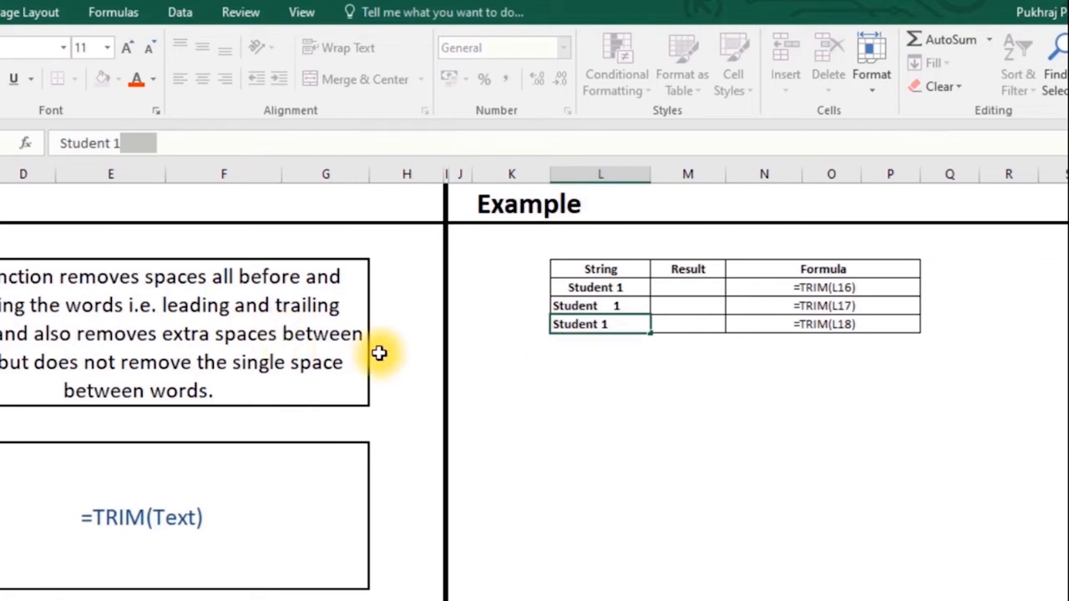
{"action": "key", "text": "Escape"}
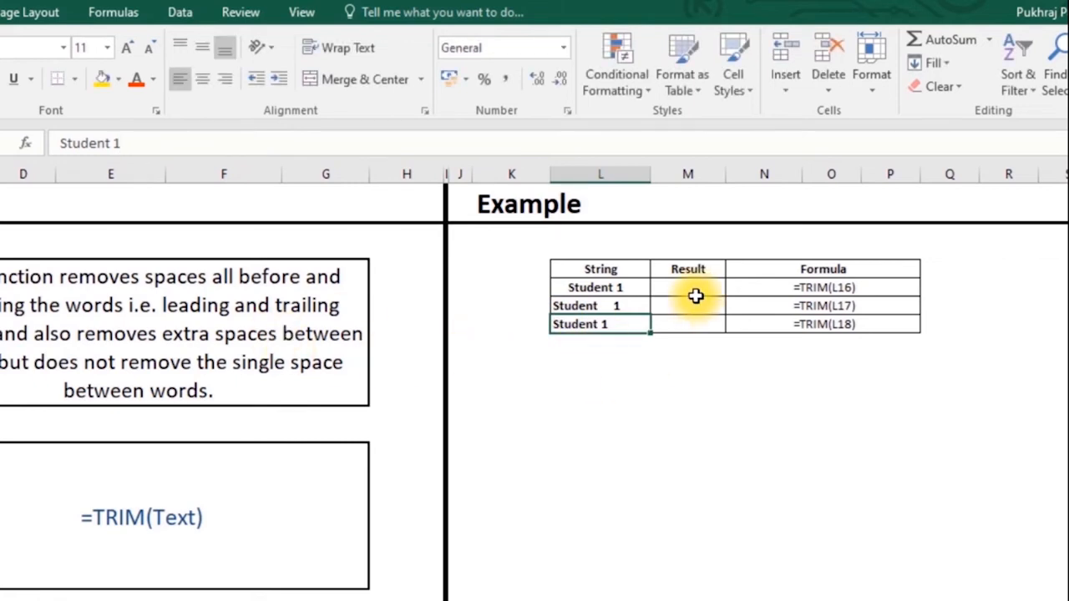
{"action": "left_click", "coordinate": [695, 292]}
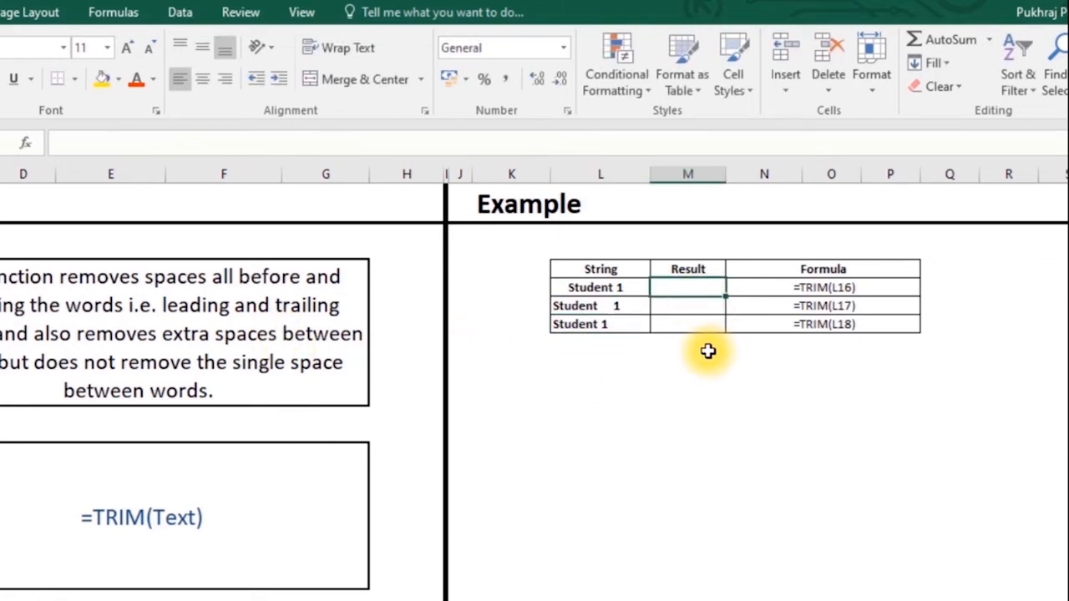
{"action": "left_click", "coordinate": [607, 287]}
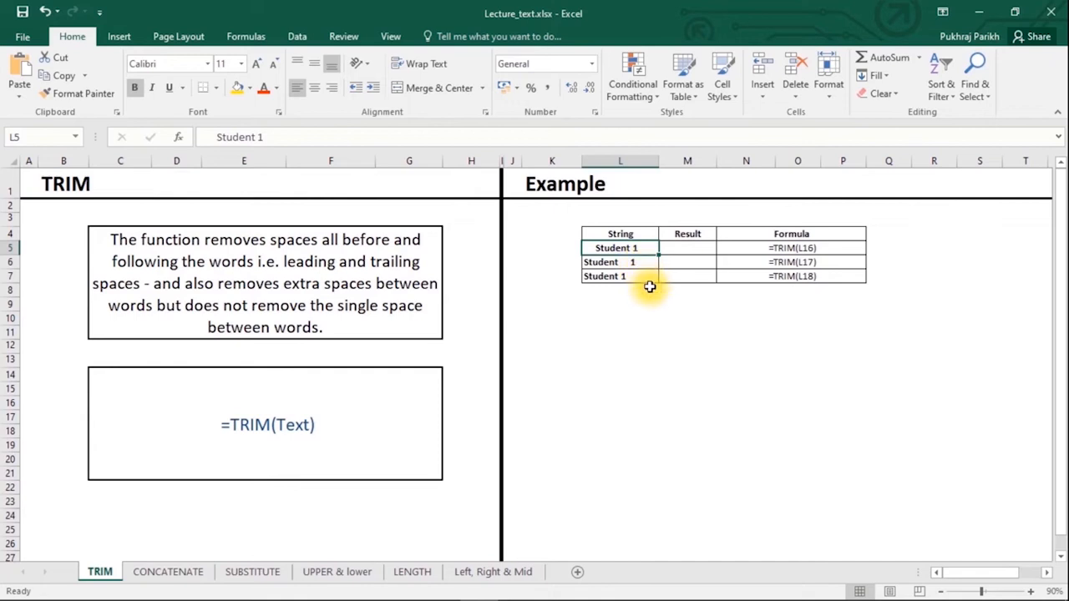
{"action": "left_click", "coordinate": [691, 249]}
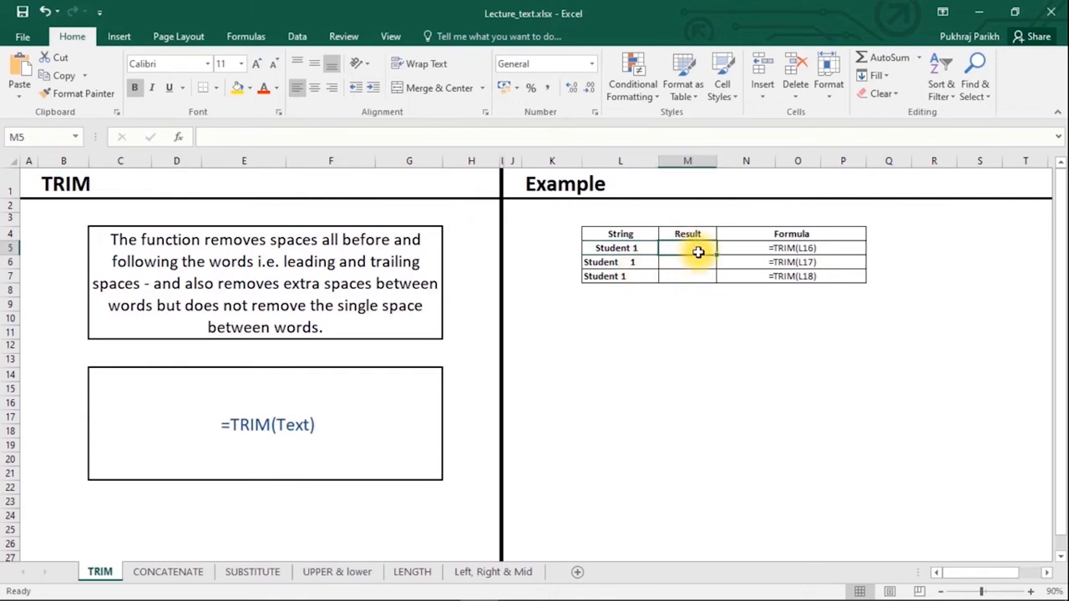
{"action": "left_click", "coordinate": [641, 249]}
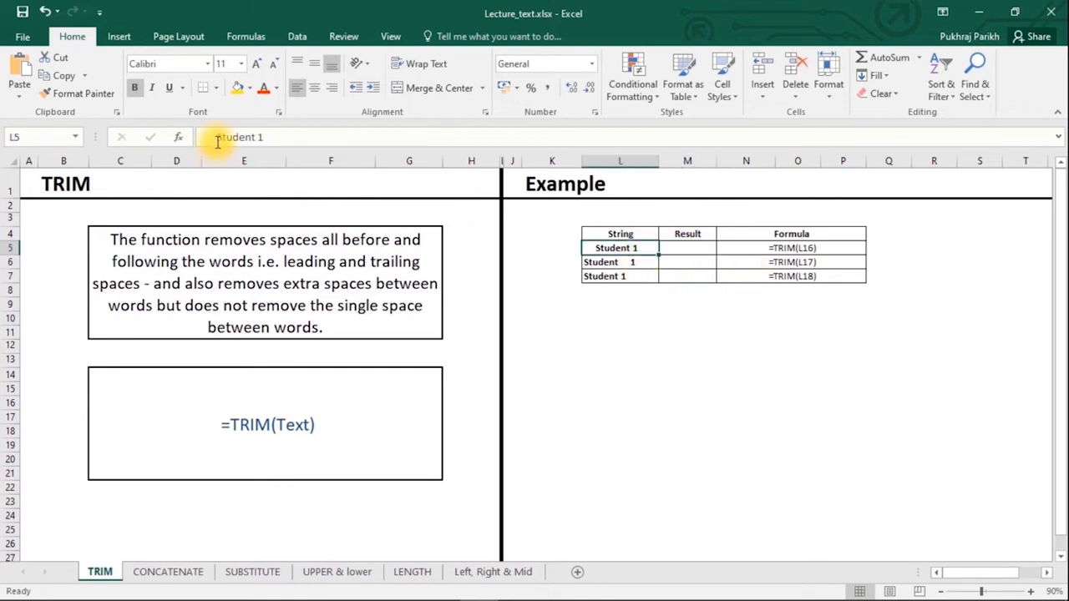
{"action": "key", "text": "Right"}
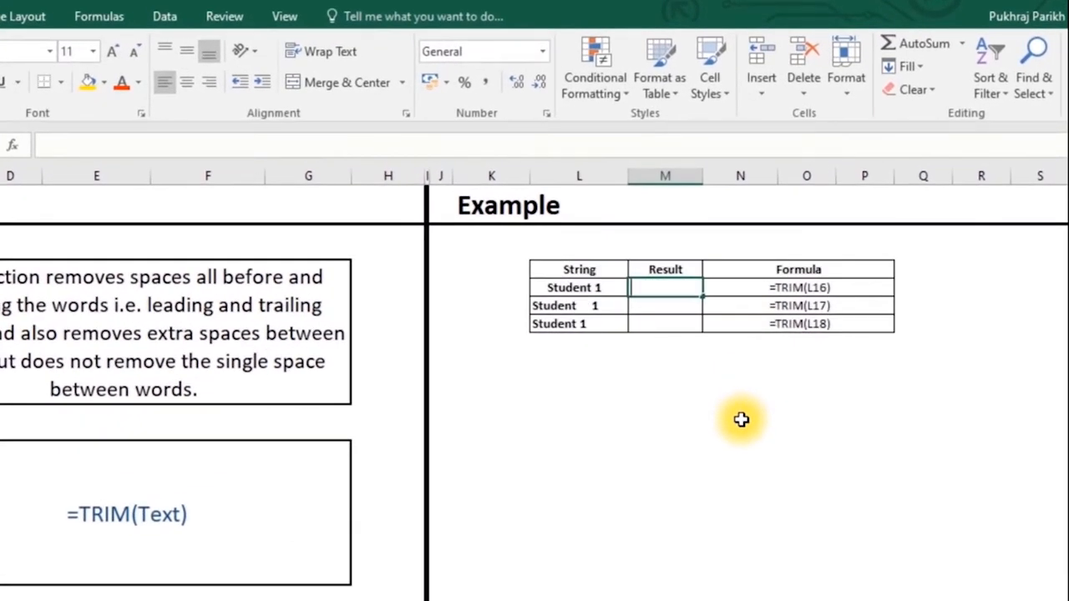
- Enter TRIM formulas in M16 and M17 for the first two 'Student 1' strings
{"action": "type", "text": "="}
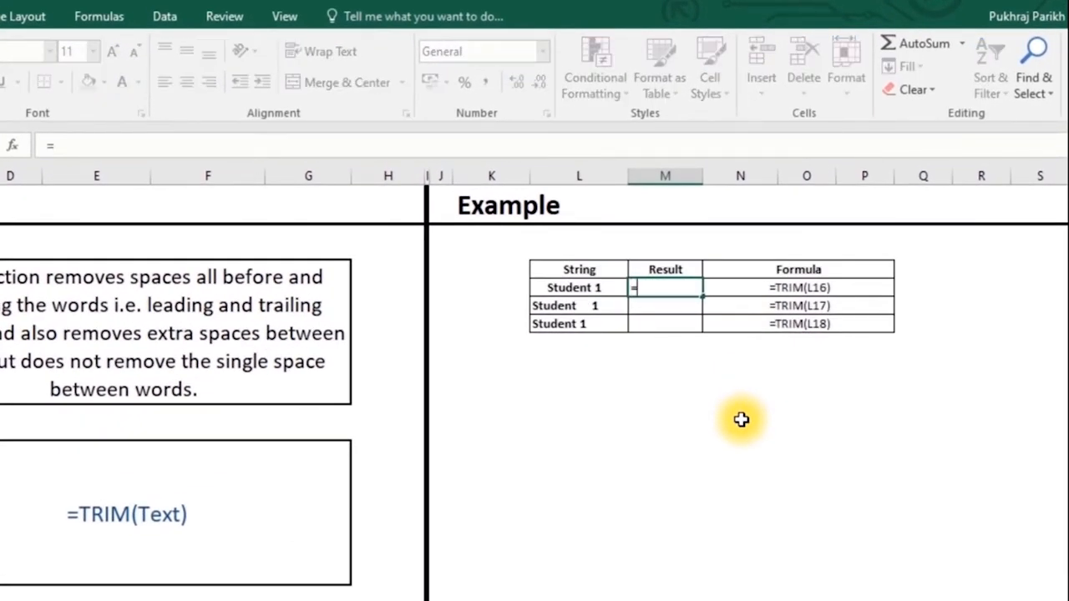
{"action": "type", "text": "tr"}
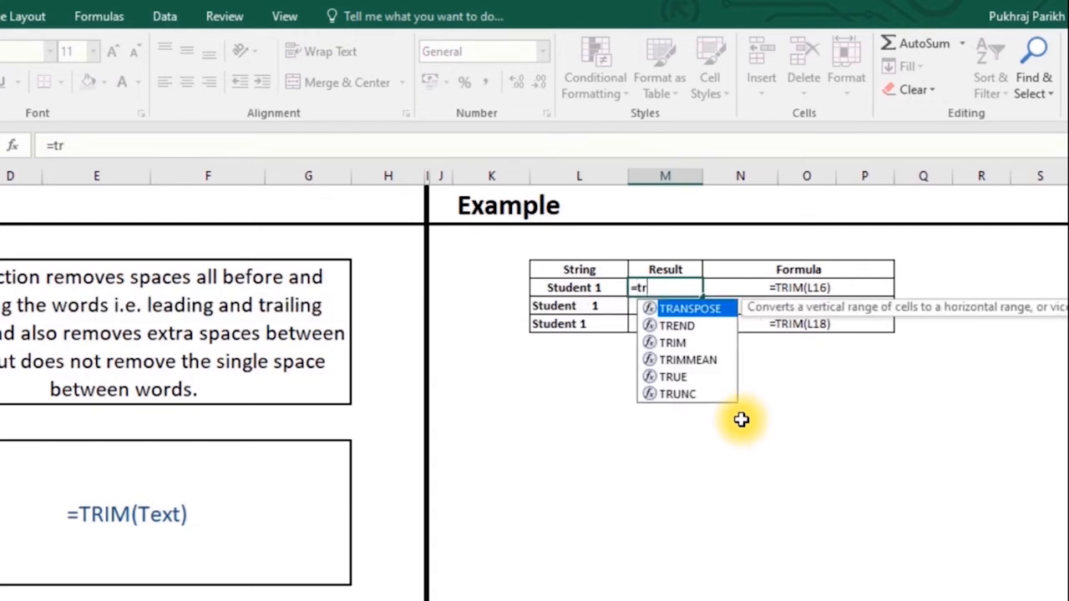
{"action": "type", "text": "im"}
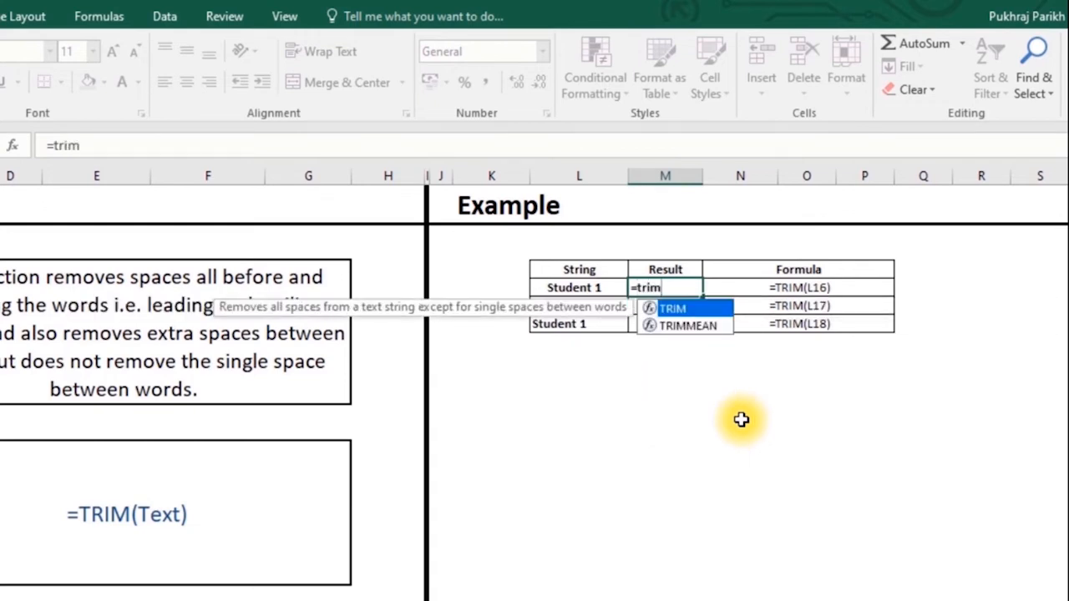
{"action": "key", "text": "Tab"}
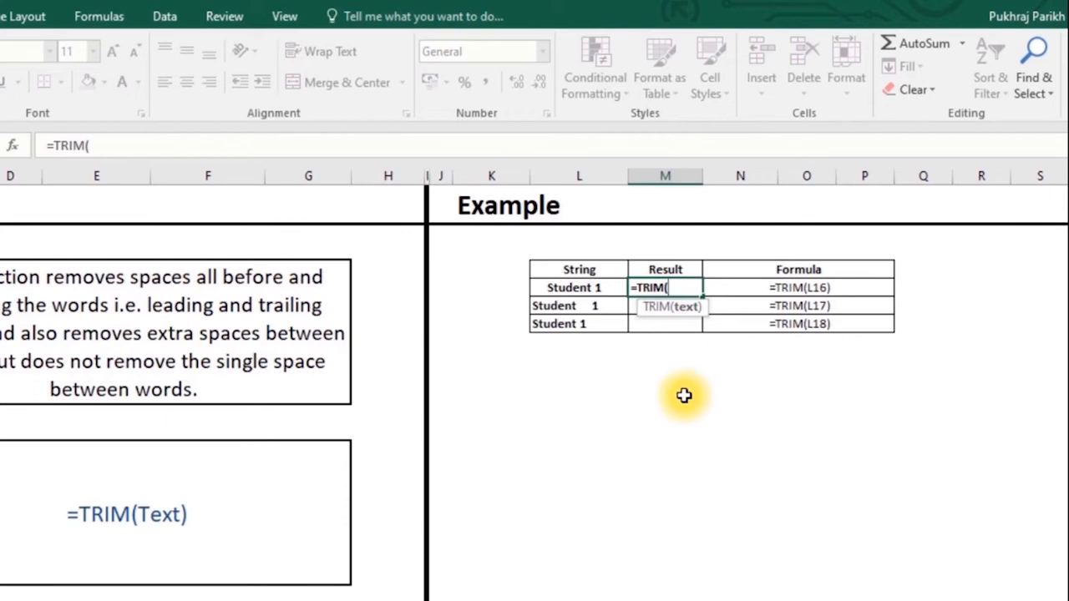
{"action": "left_click", "coordinate": [580, 286]}
{"action": "type", "text": ")"}
{"action": "key", "text": "Return"}
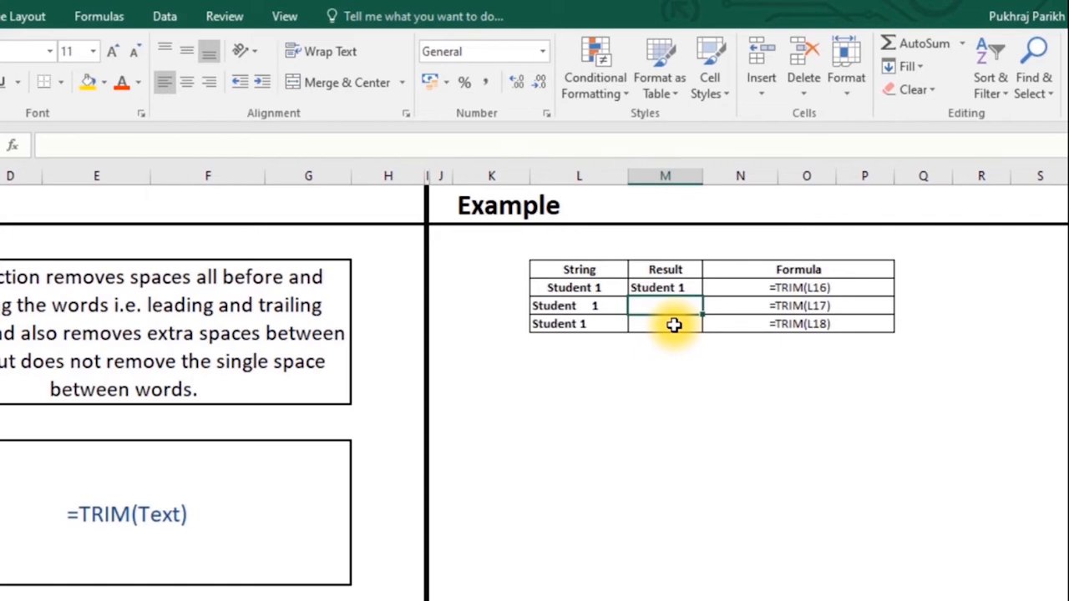
{"action": "type", "text": "="}
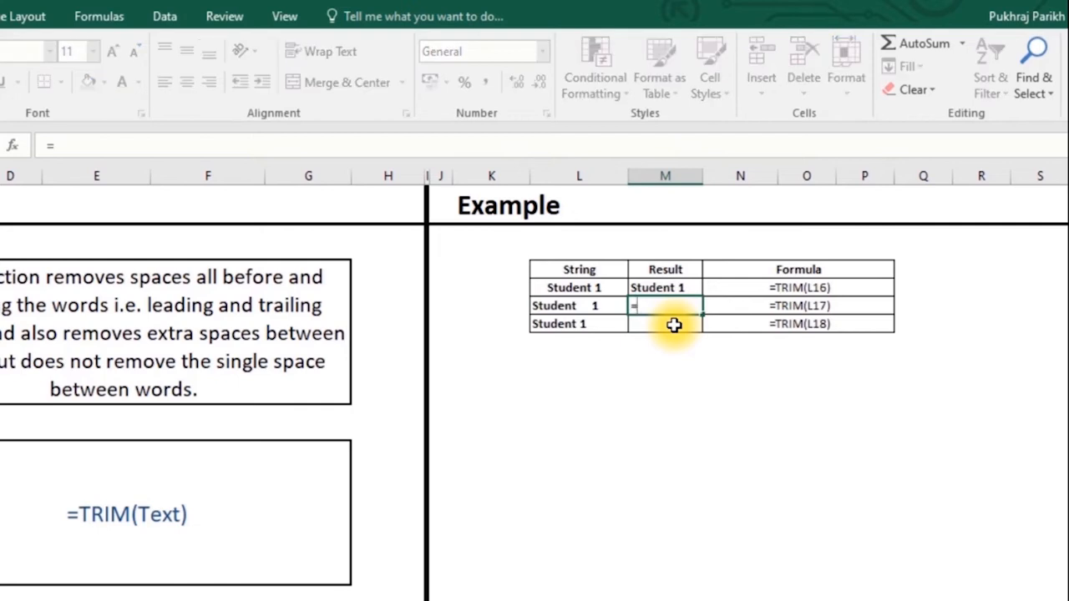
{"action": "type", "text": "trim"}
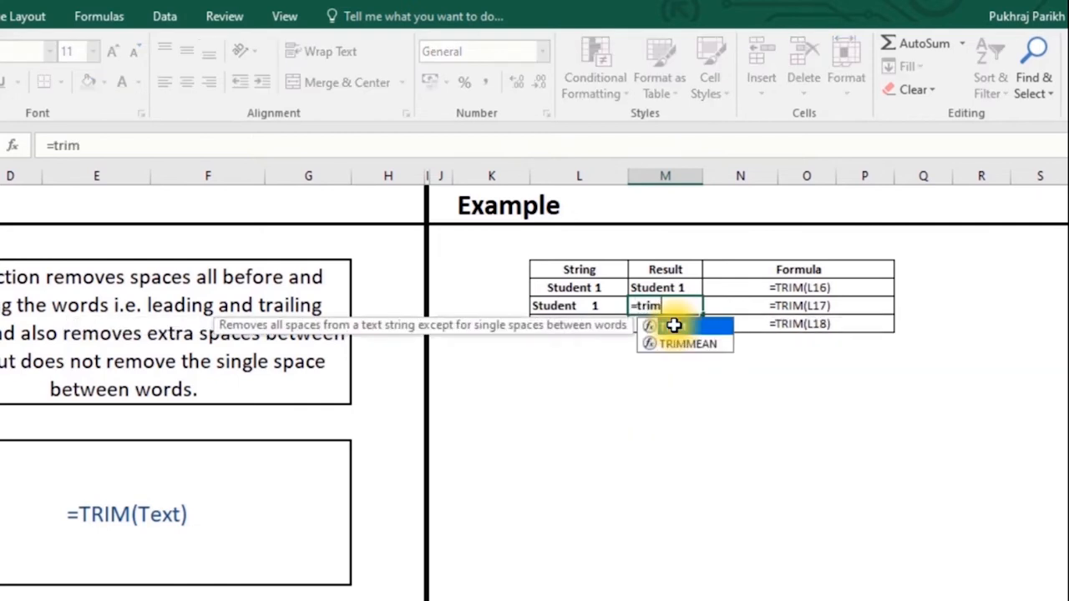
{"action": "double_click", "coordinate": [697, 327]}
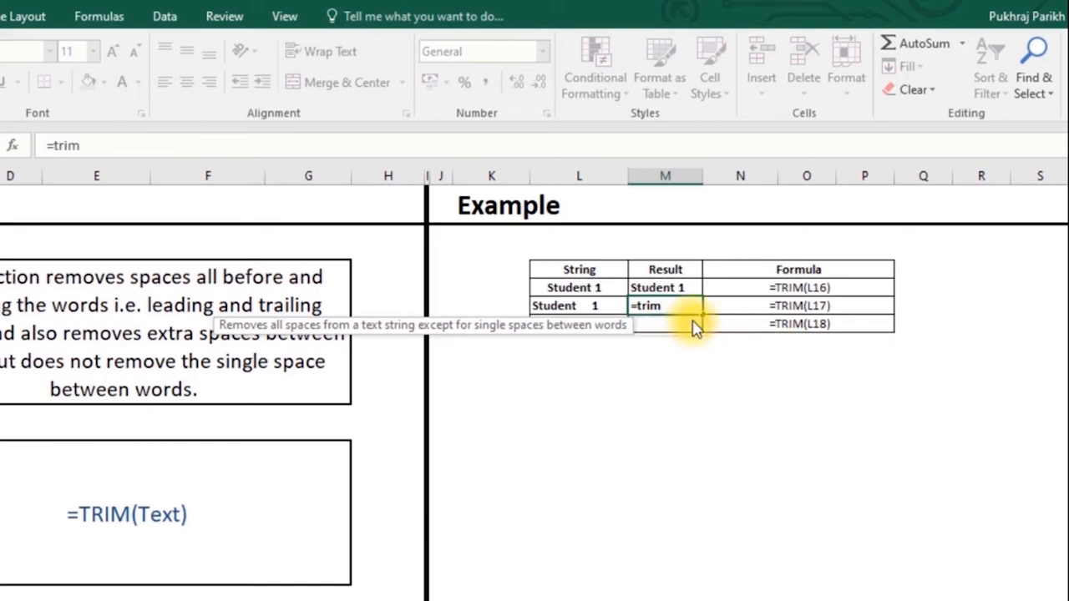
{"action": "left_click", "coordinate": [578, 308]}
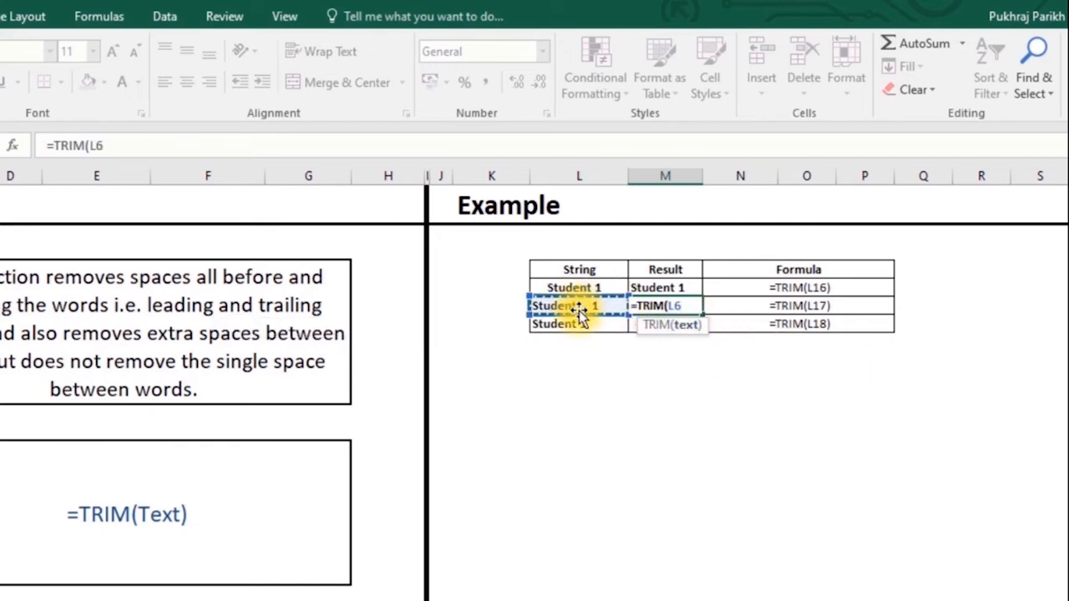
{"action": "type", "text": ")"}
{"action": "key", "text": "Return"}
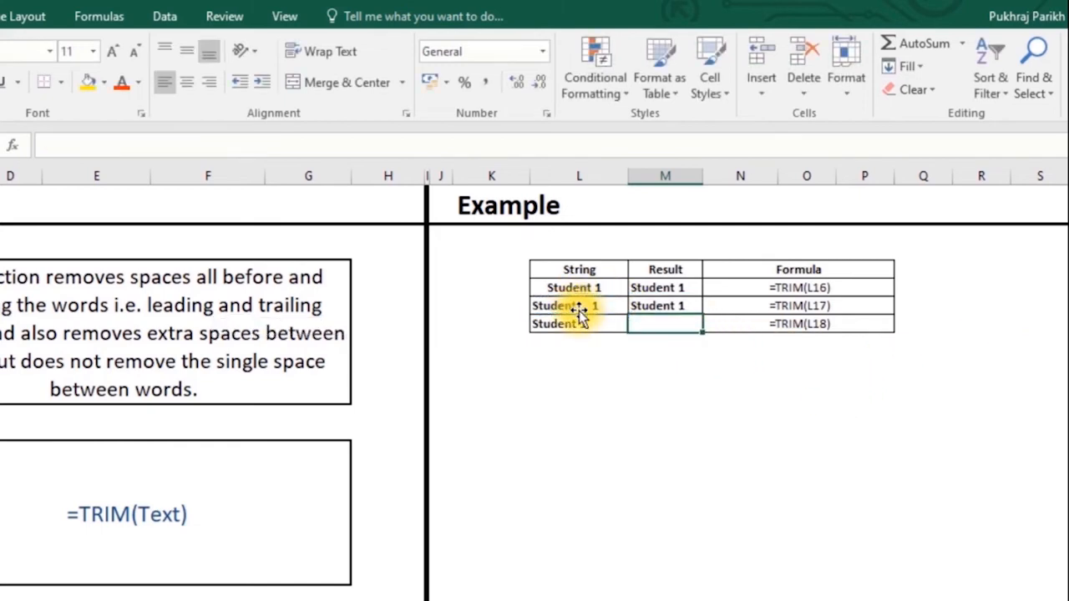
{"action": "left_click", "coordinate": [668, 304]}
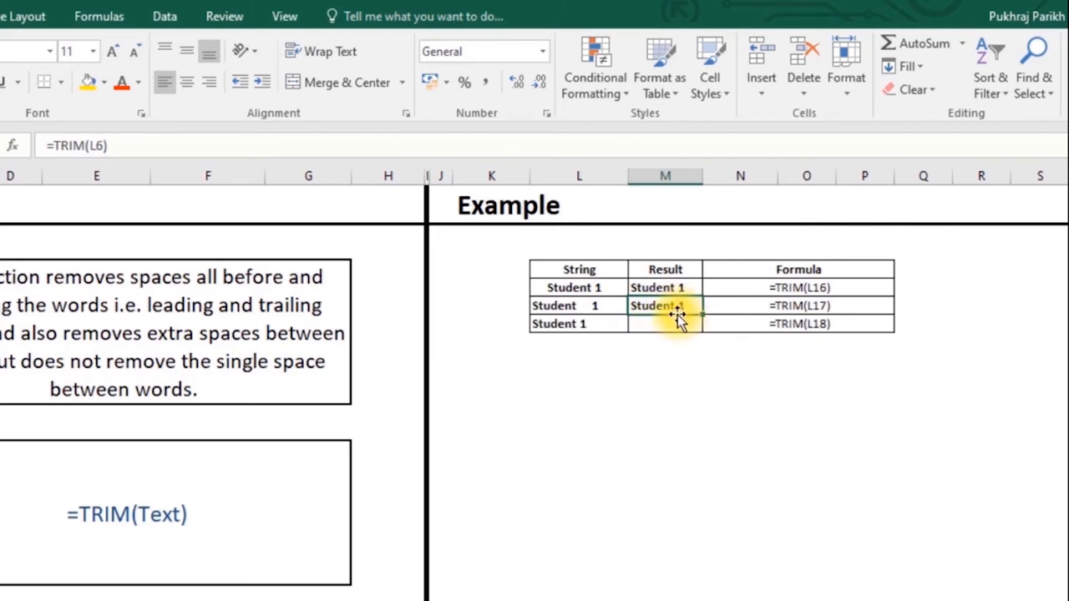
- Check L18's trailing spaces, fill the TRIM formula down to M18, and select M16:M18
{"action": "left_click", "coordinate": [601, 331]}
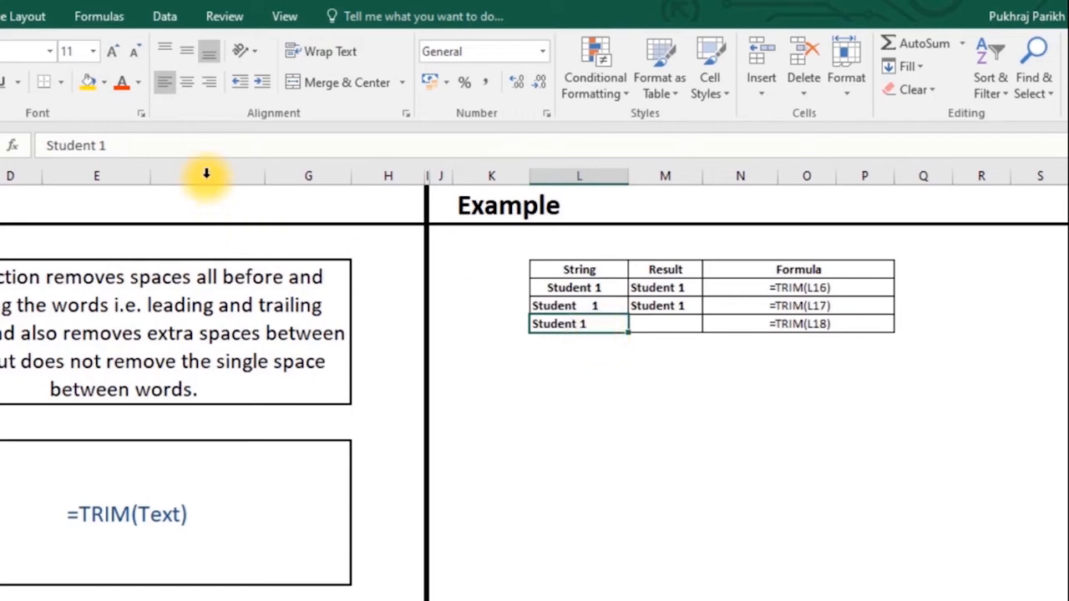
{"action": "left_click_drag", "start_coordinate": [176, 142], "coordinate": [106, 142]}
{"action": "left_click", "coordinate": [131, 145]}
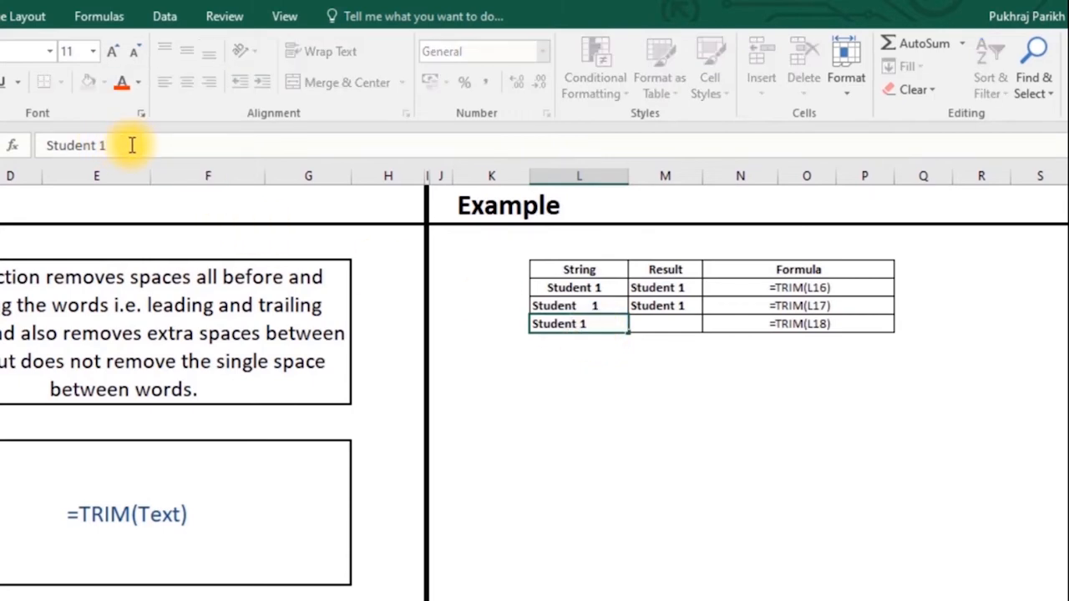
{"action": "left_click", "coordinate": [180, 151]}
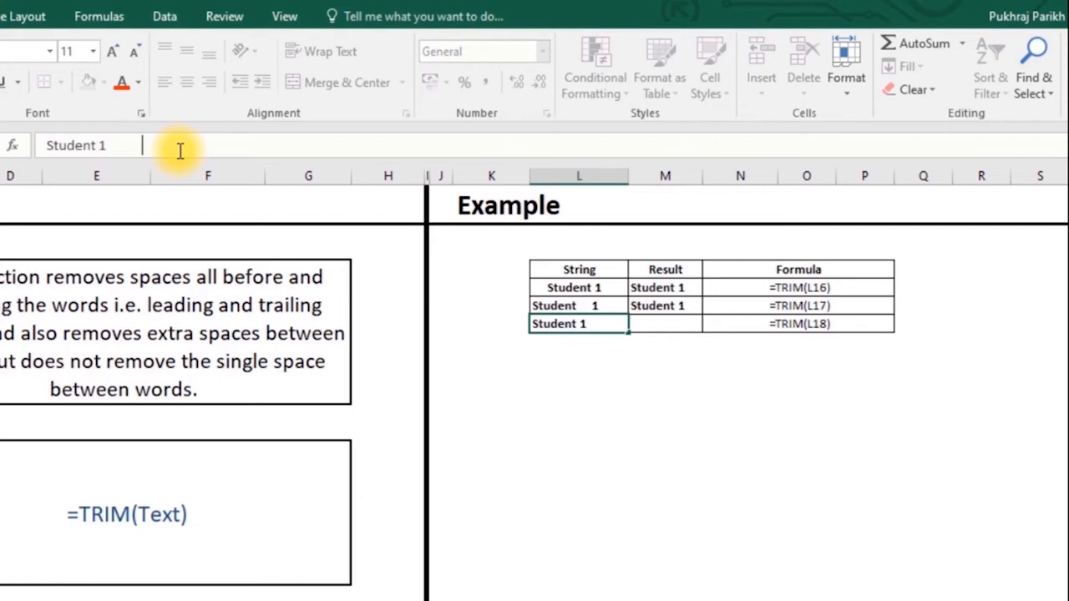
{"action": "left_click", "coordinate": [670, 305]}
{"action": "left_click_drag", "start_coordinate": [699, 314], "coordinate": [699, 342]}
{"action": "left_click", "coordinate": [660, 326]}
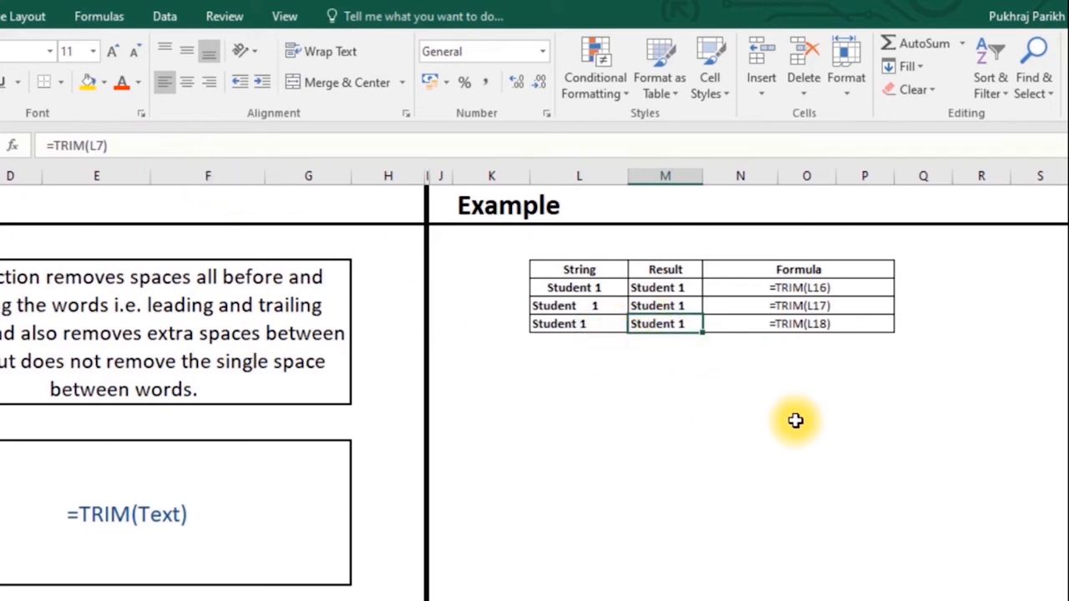
{"action": "left_click", "coordinate": [675, 360]}
{"action": "left_click", "coordinate": [664, 329]}
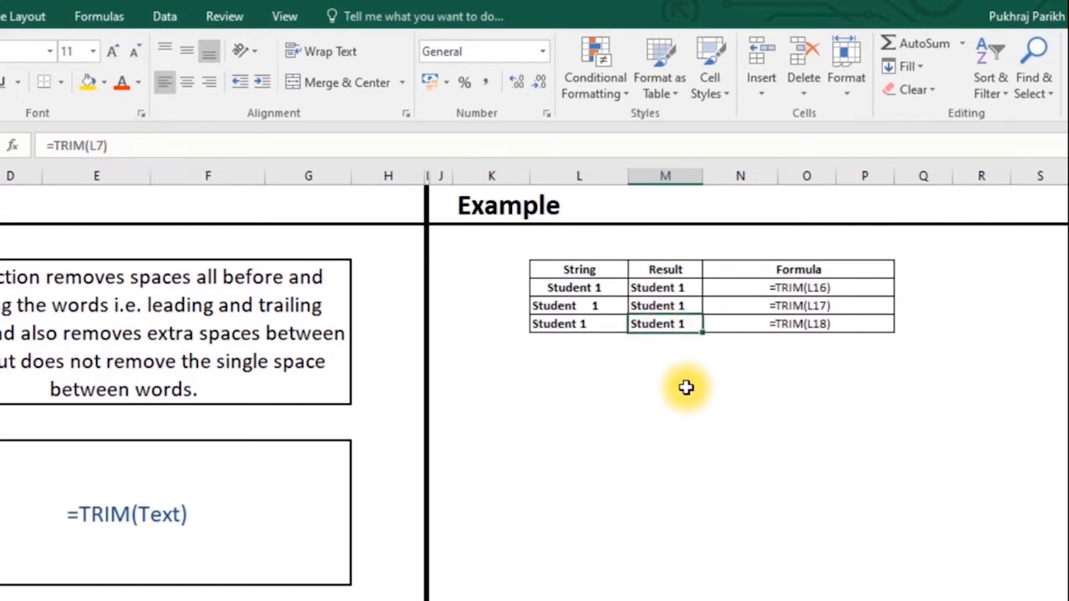
{"action": "left_click_drag", "start_coordinate": [663, 285], "coordinate": [672, 322]}
- Paste M16:M18 back over themselves as values, leaving plain 'Student 1' text
{"action": "key", "text": "ctrl+c"}
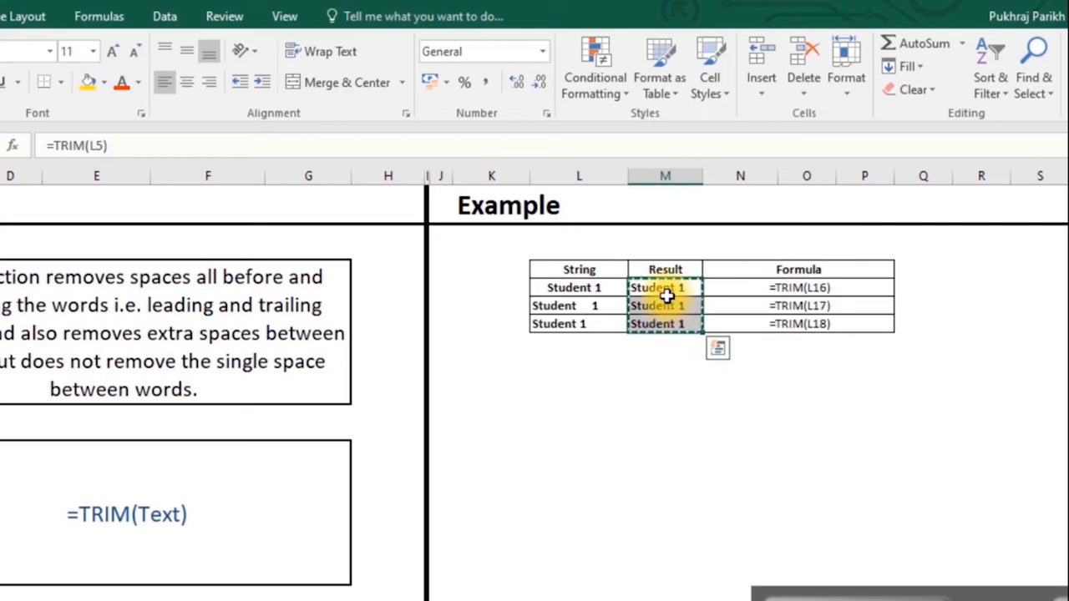
{"action": "right_click", "coordinate": [662, 286]}
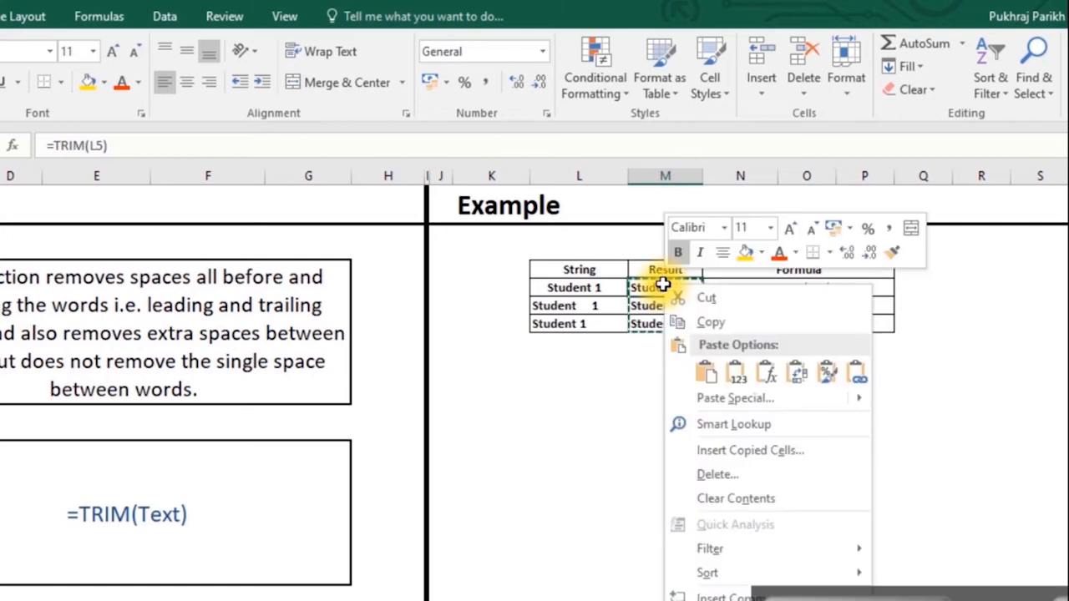
{"action": "left_click", "coordinate": [735, 373]}
{"action": "left_click", "coordinate": [736, 374]}
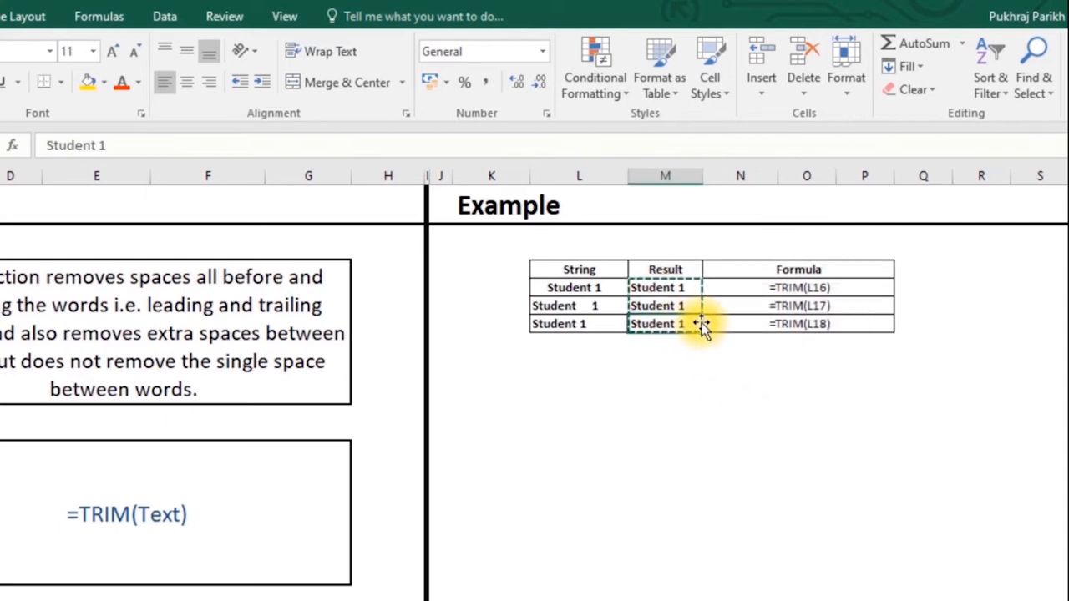
{"action": "left_click", "coordinate": [691, 322]}
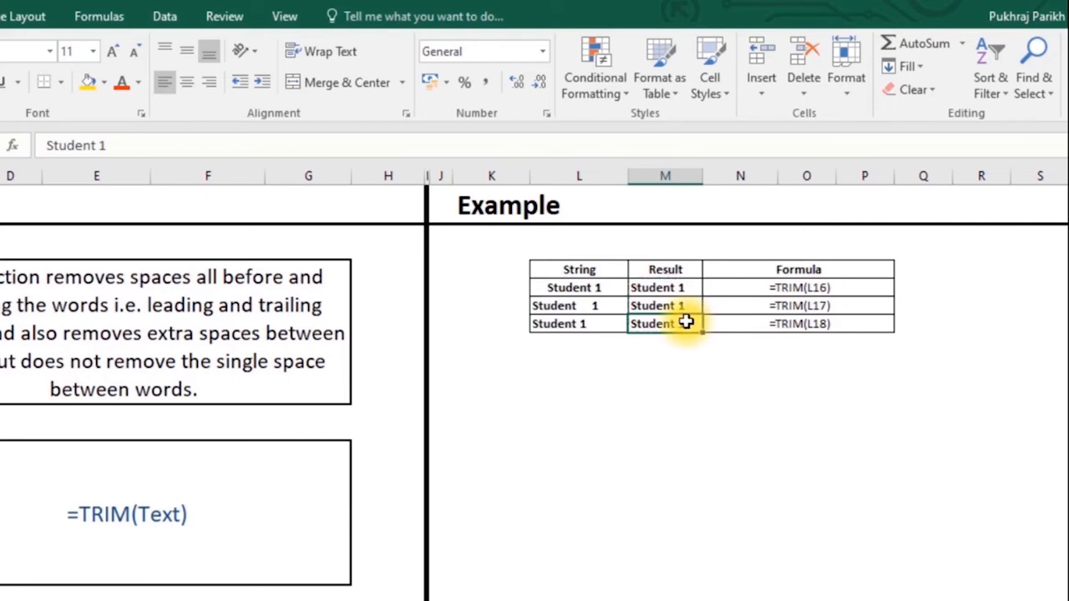
{"action": "left_click", "coordinate": [284, 137]}
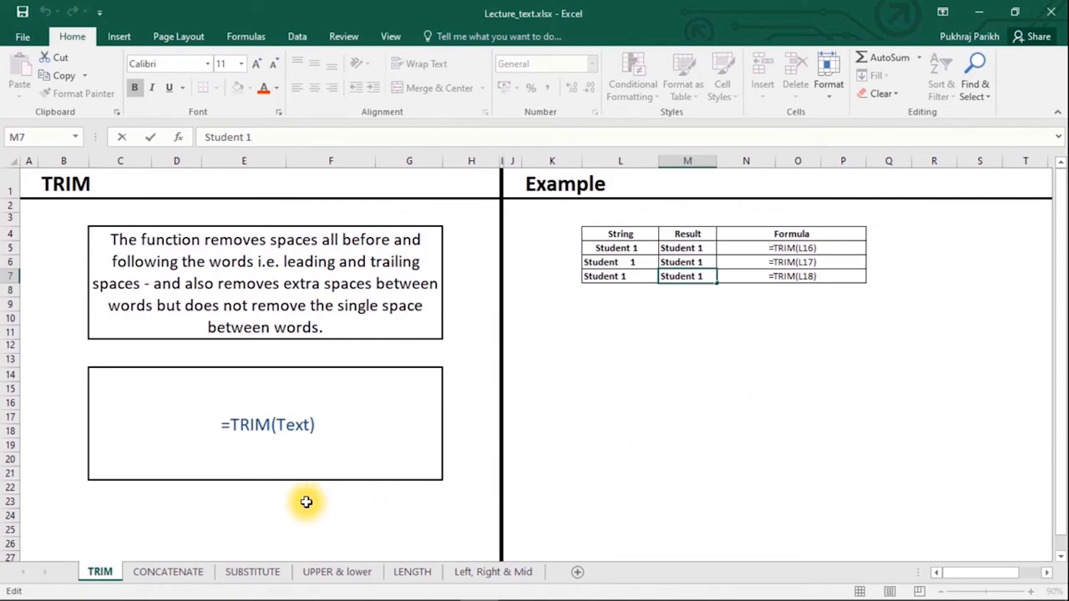
- Open the CONCATENATE sheet at 100% zoom
{"action": "left_click", "coordinate": [168, 571]}
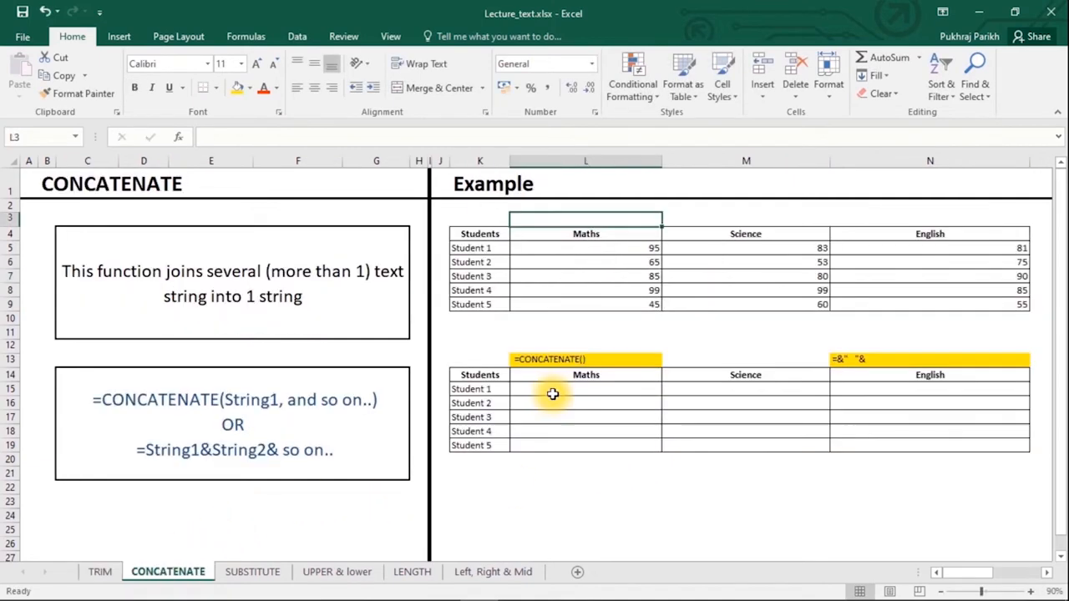
{"action": "left_click", "coordinate": [1028, 590]}
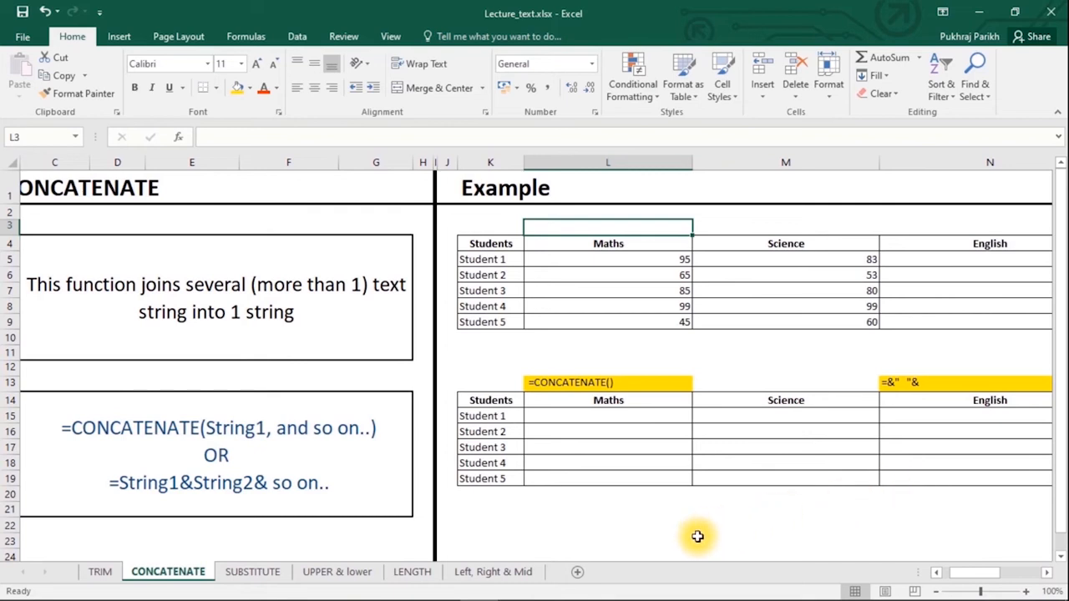
{"action": "left_click_drag", "start_coordinate": [977, 581], "coordinate": [913, 551]}
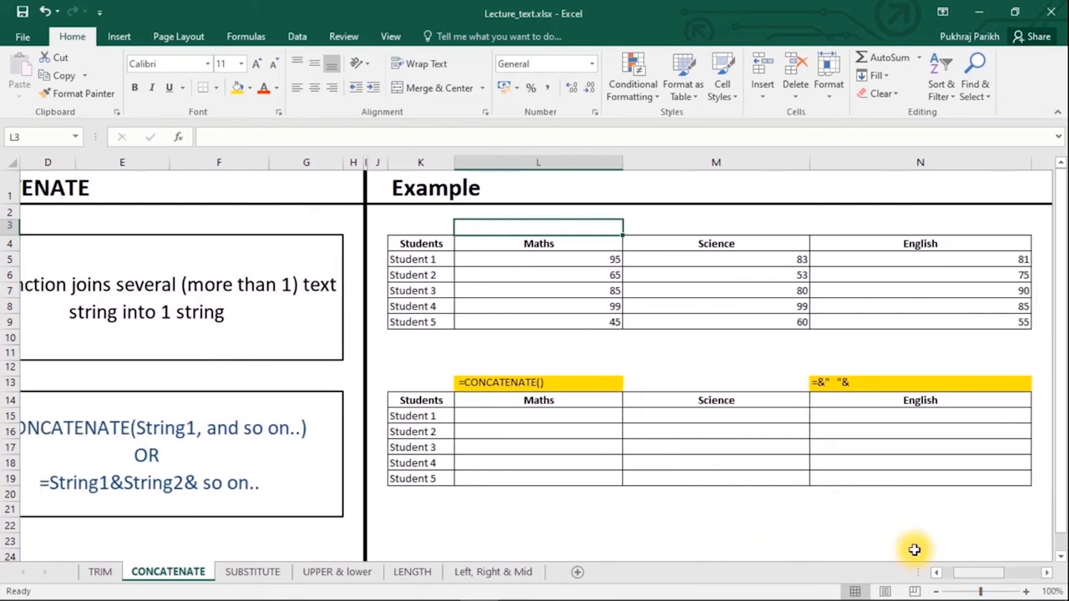
- Enter =CONCATENATE(L4,M4,N4) in M3 to produce MathsScienceEnglish
{"action": "left_click", "coordinate": [666, 228]}
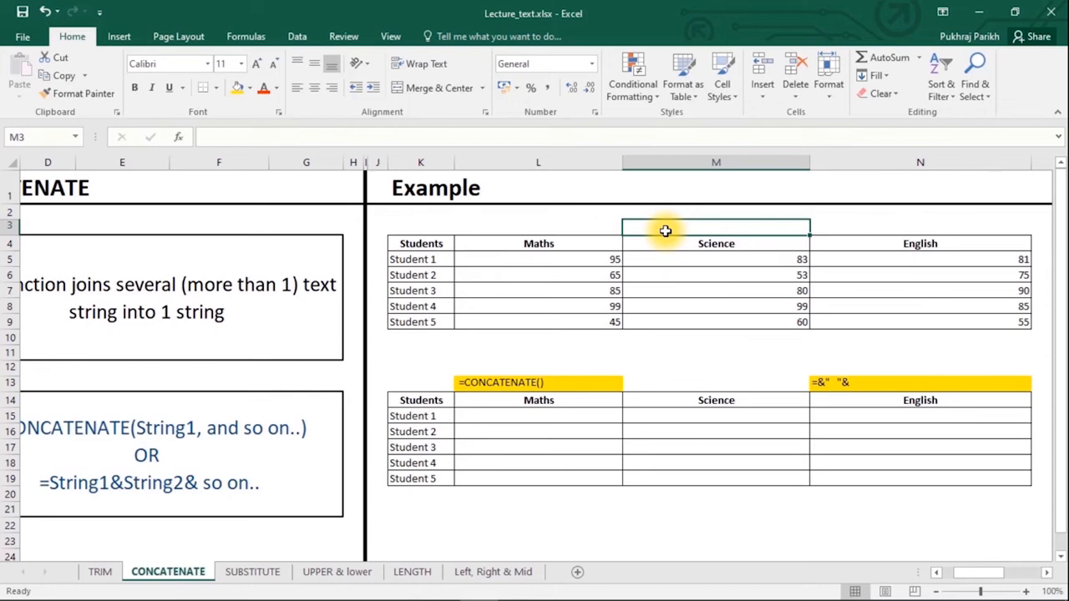
{"action": "type", "text": "="}
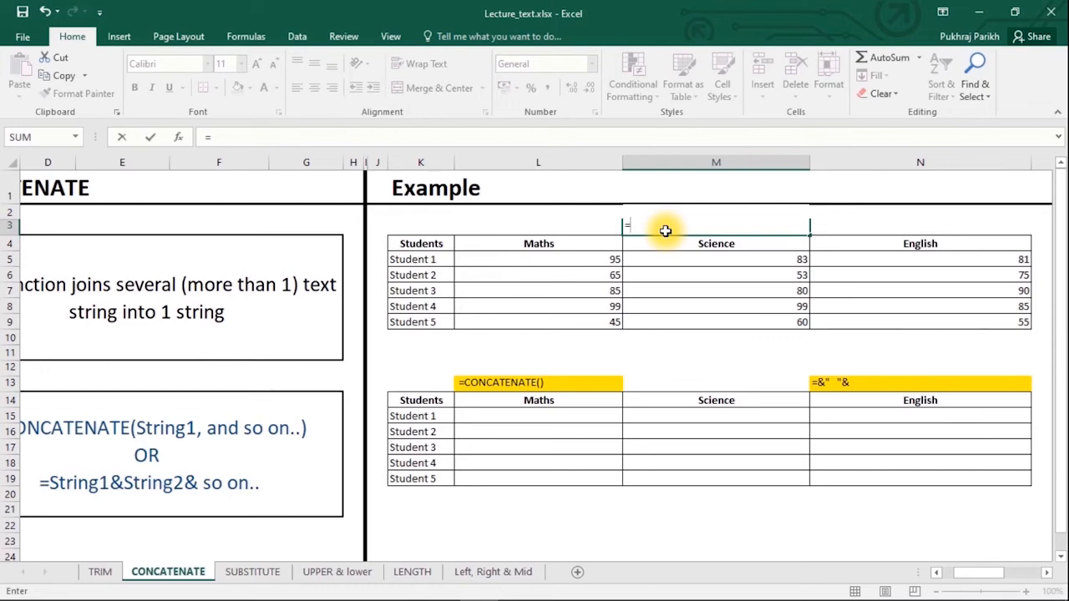
{"action": "type", "text": "co"}
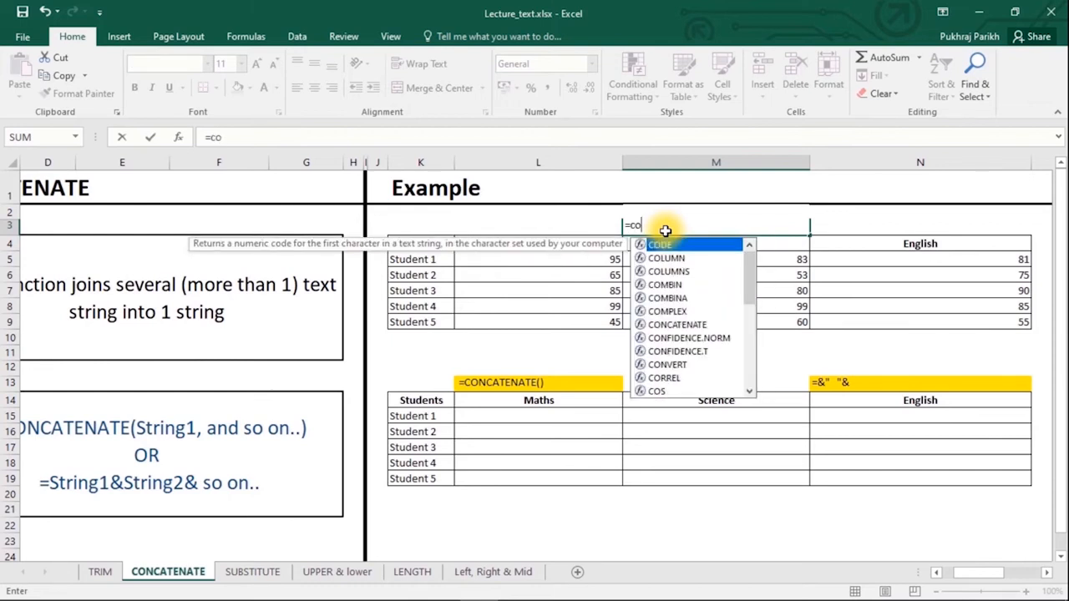
{"action": "type", "text": "nc"}
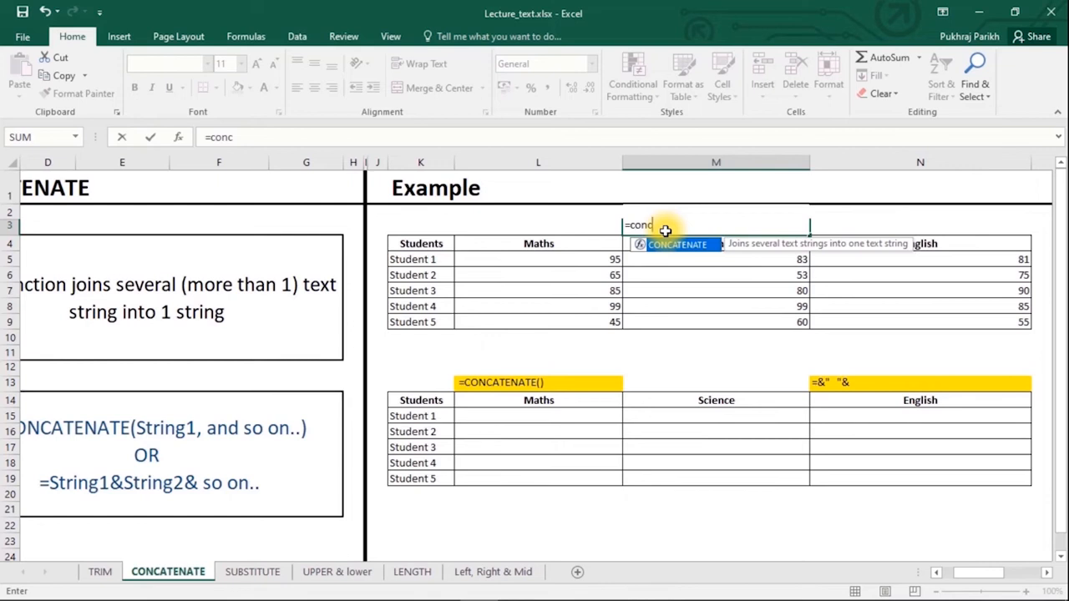
{"action": "key", "text": "Tab"}
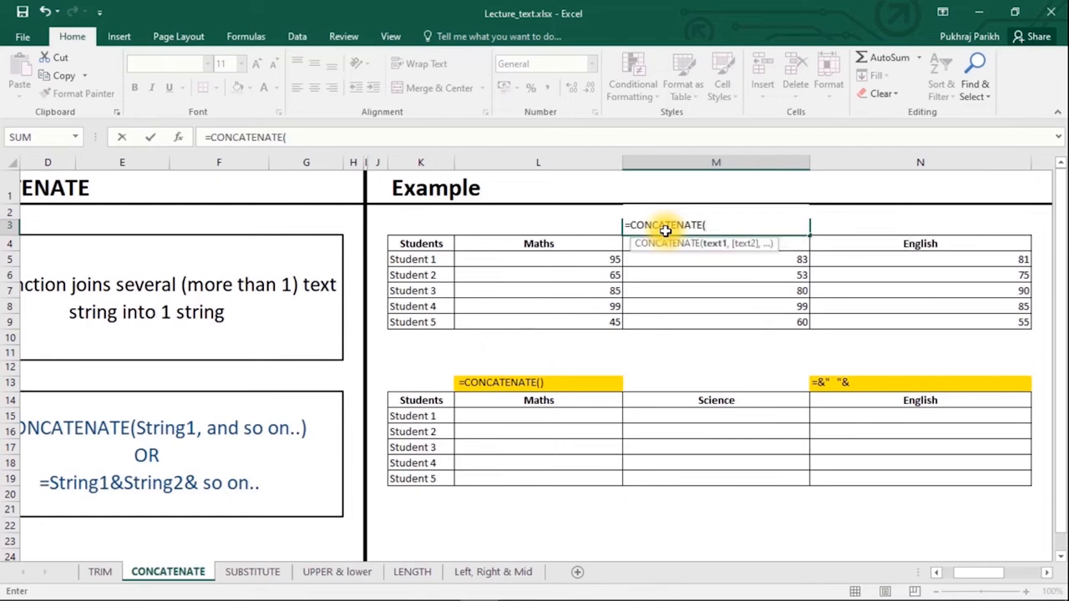
{"action": "left_click", "coordinate": [609, 243]}
{"action": "type", "text": ","}
{"action": "left_click", "coordinate": [708, 243]}
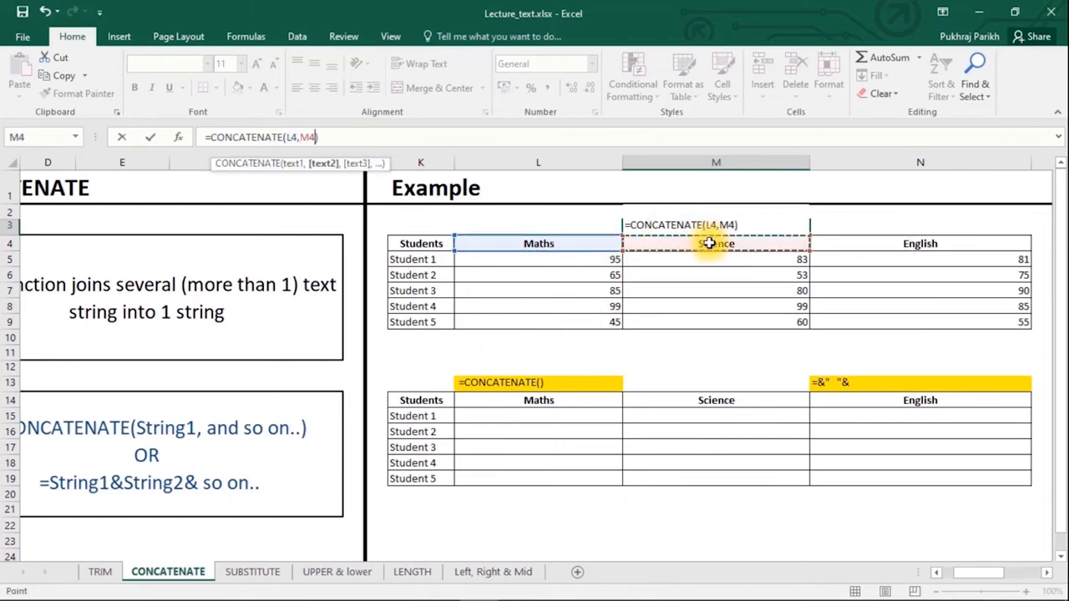
{"action": "type", "text": ","}
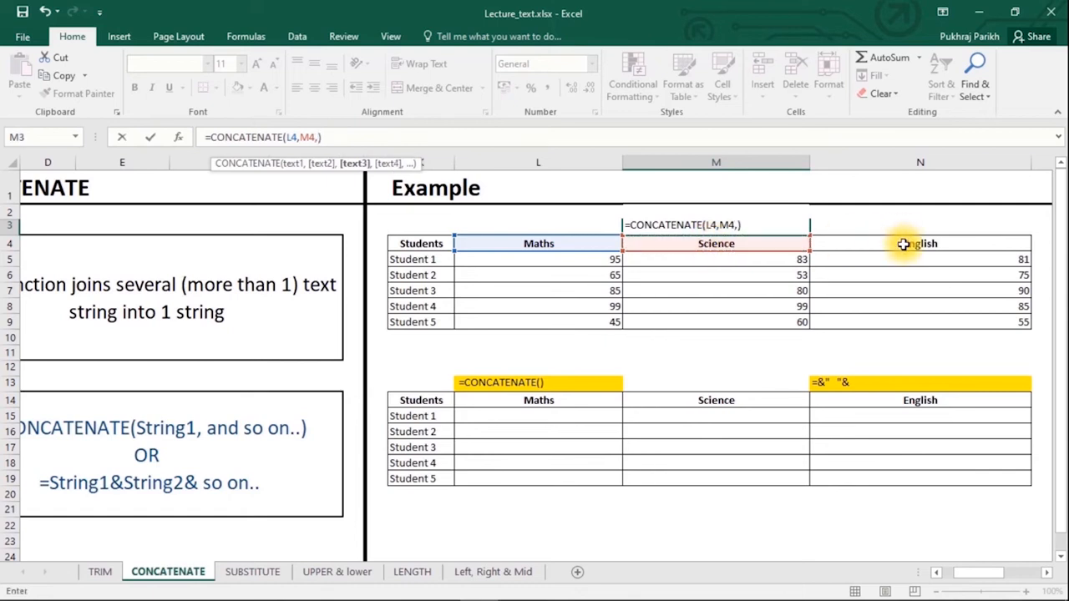
{"action": "left_click", "coordinate": [903, 243]}
{"action": "key", "text": "Return"}
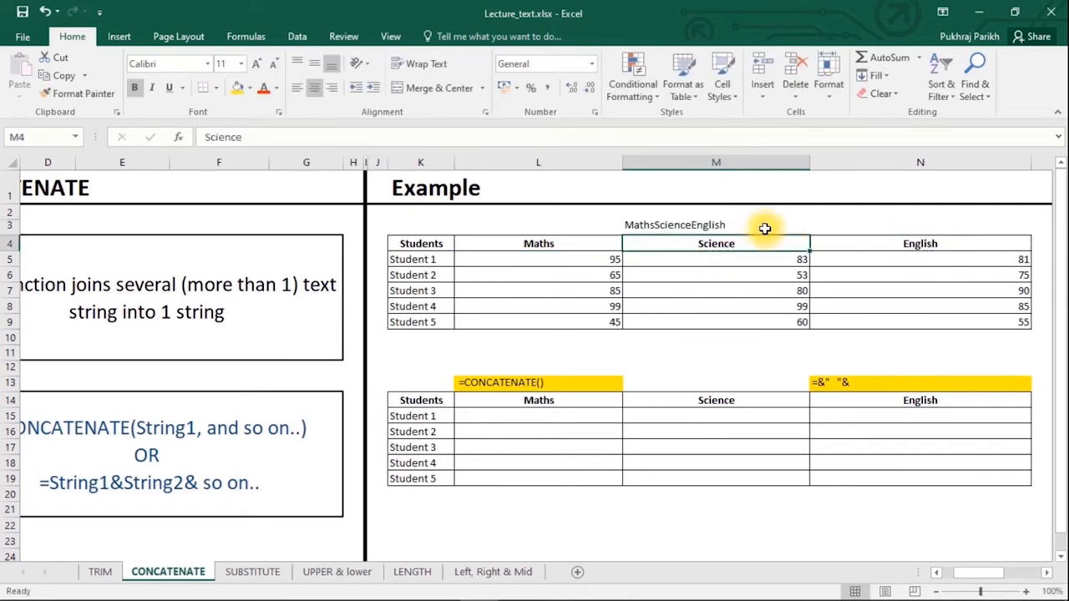
{"action": "left_click", "coordinate": [696, 224]}
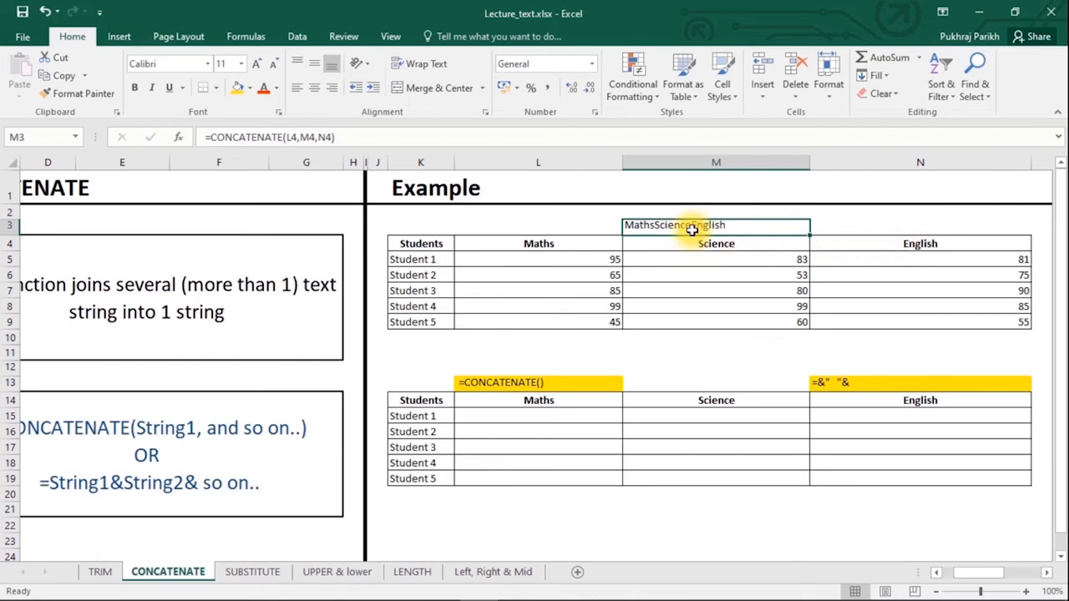
{"action": "left_click", "coordinate": [560, 416]}
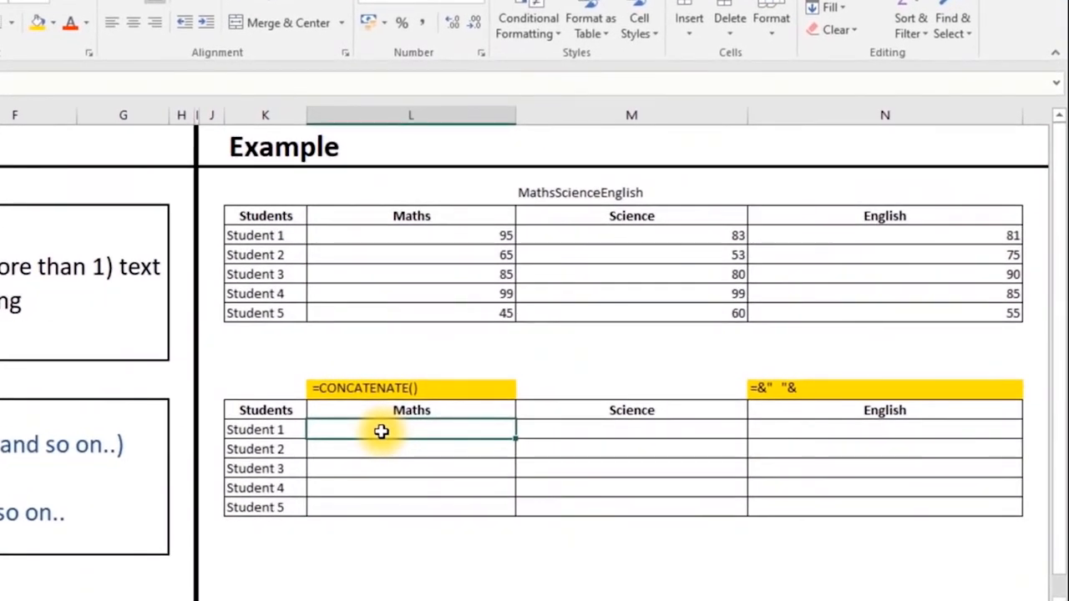
- Enter =CONCATENATE(K15," has scored ",L5," in Maths") in L15 for Student 1
{"action": "type", "text": "=CONCATENATE("}
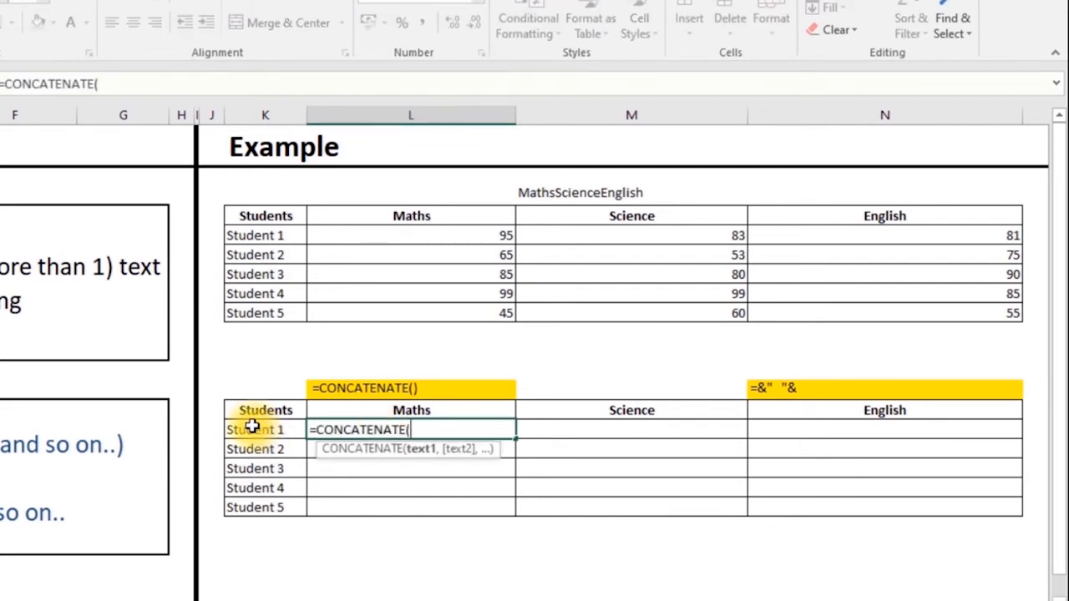
{"action": "left_click", "coordinate": [248, 431]}
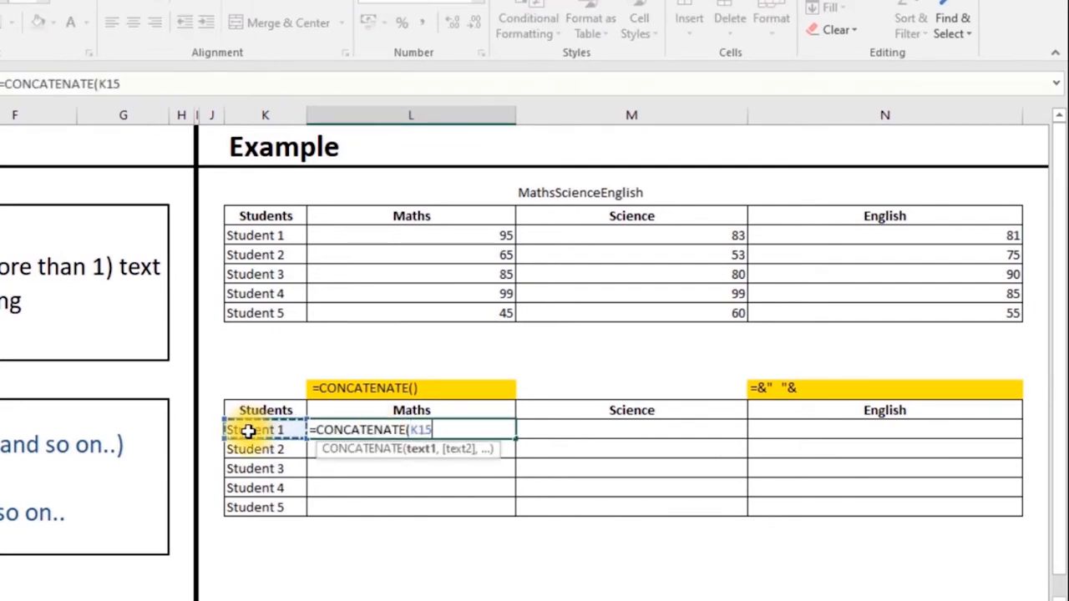
{"action": "type", "text": ",\""}
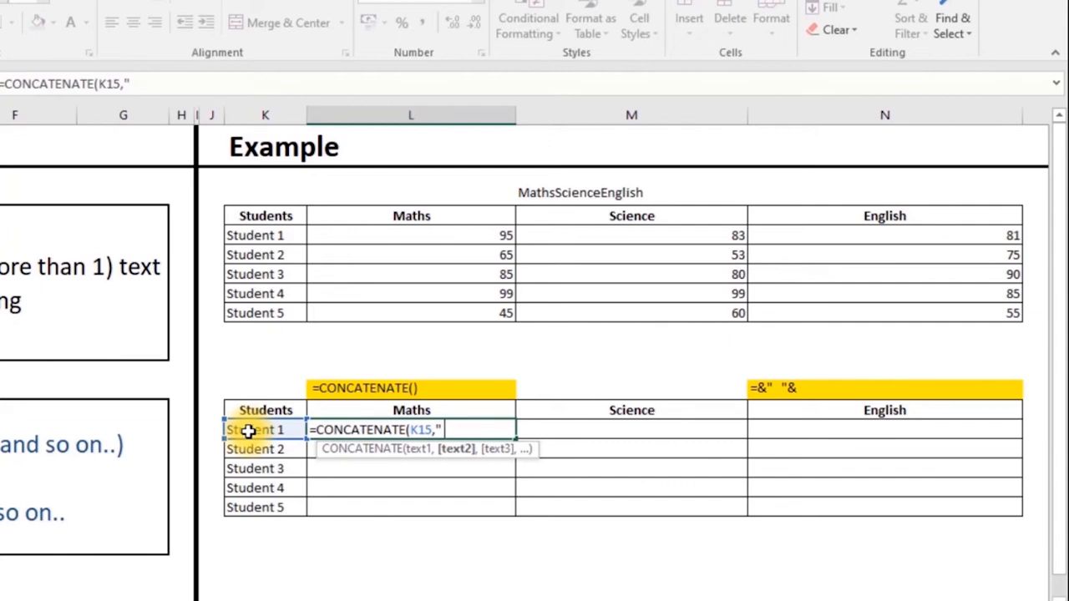
{"action": "type", "text": "has scored "}
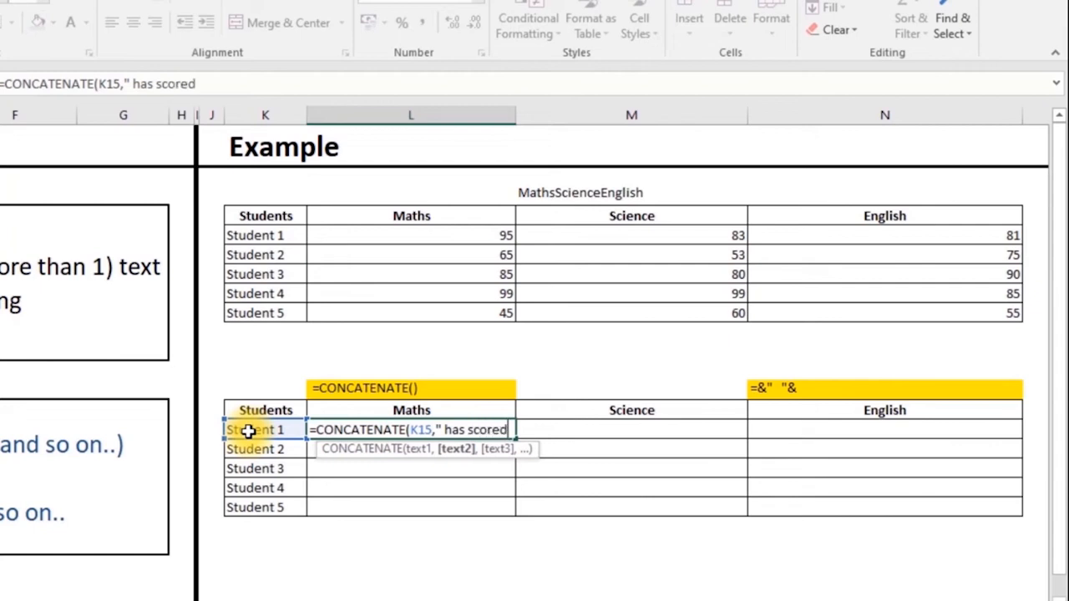
{"action": "type", "text": "\","}
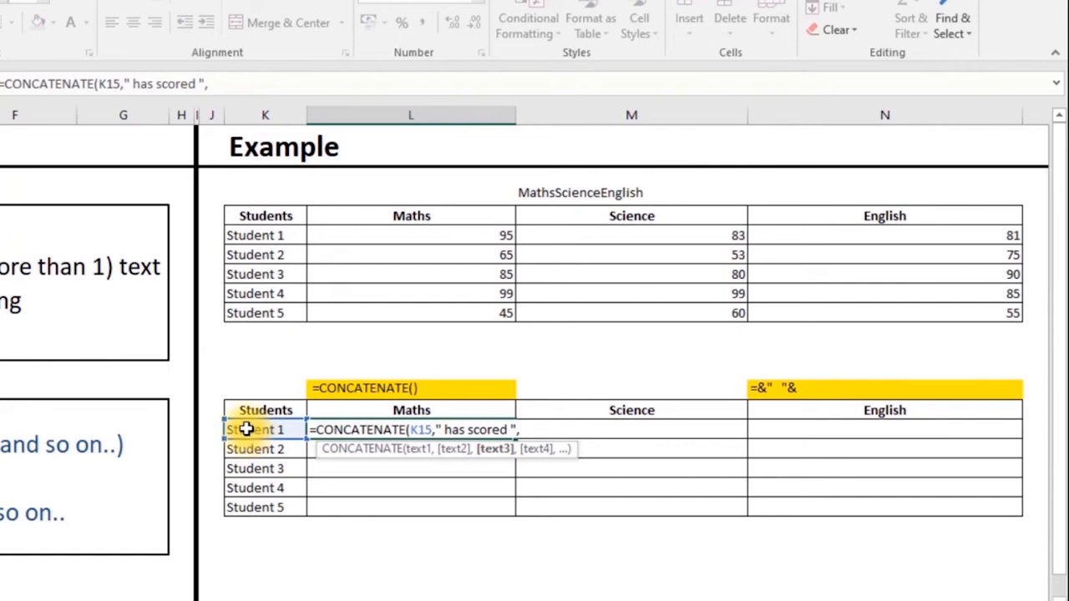
{"action": "left_click", "coordinate": [477, 237]}
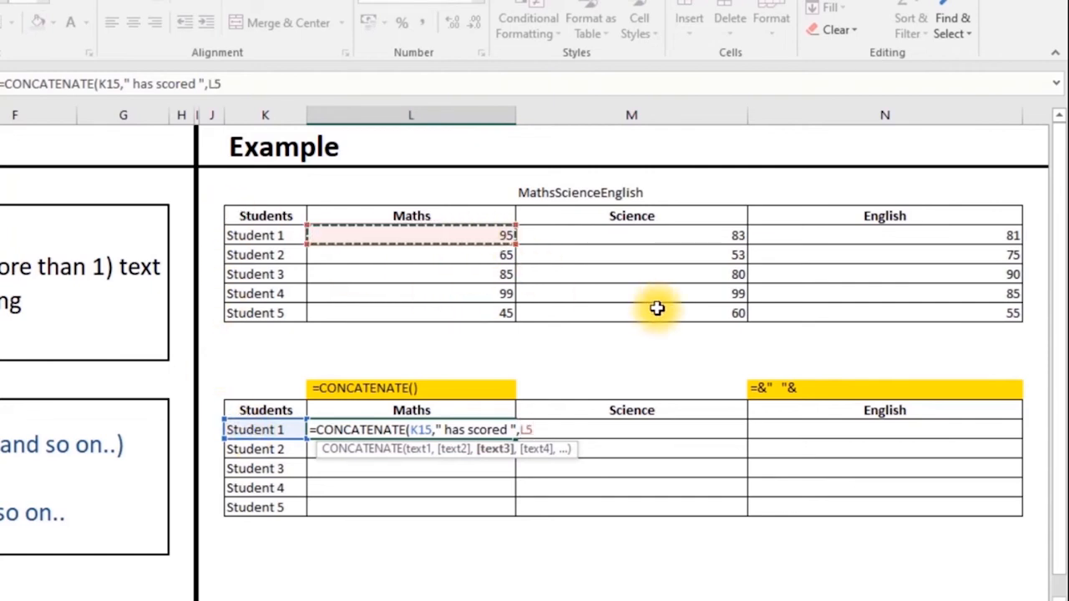
{"action": "type", "text": ",\""}
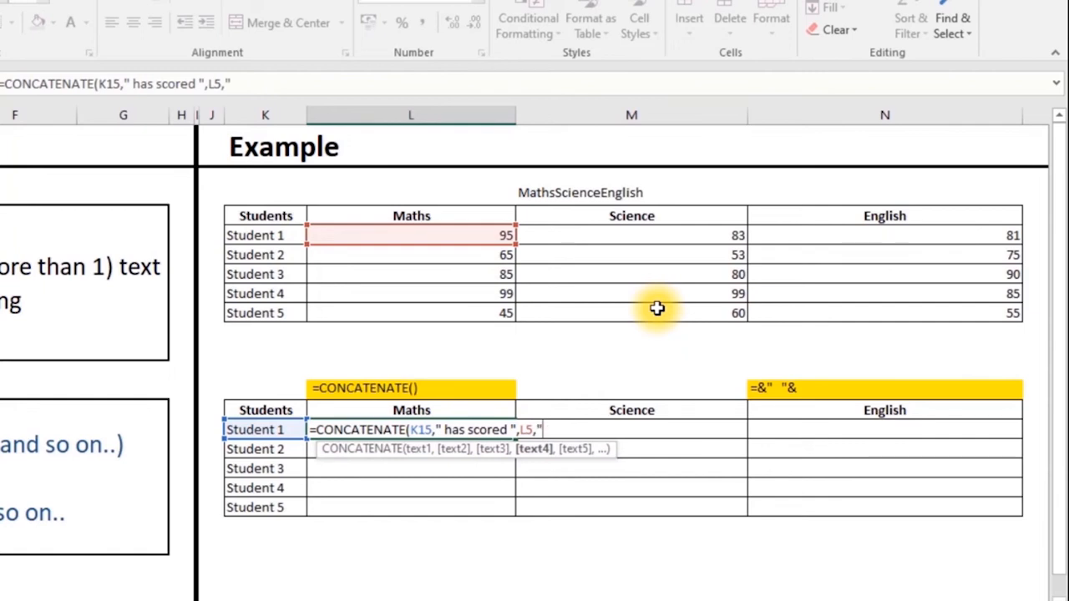
{"action": "type", "text": " in Maths\""}
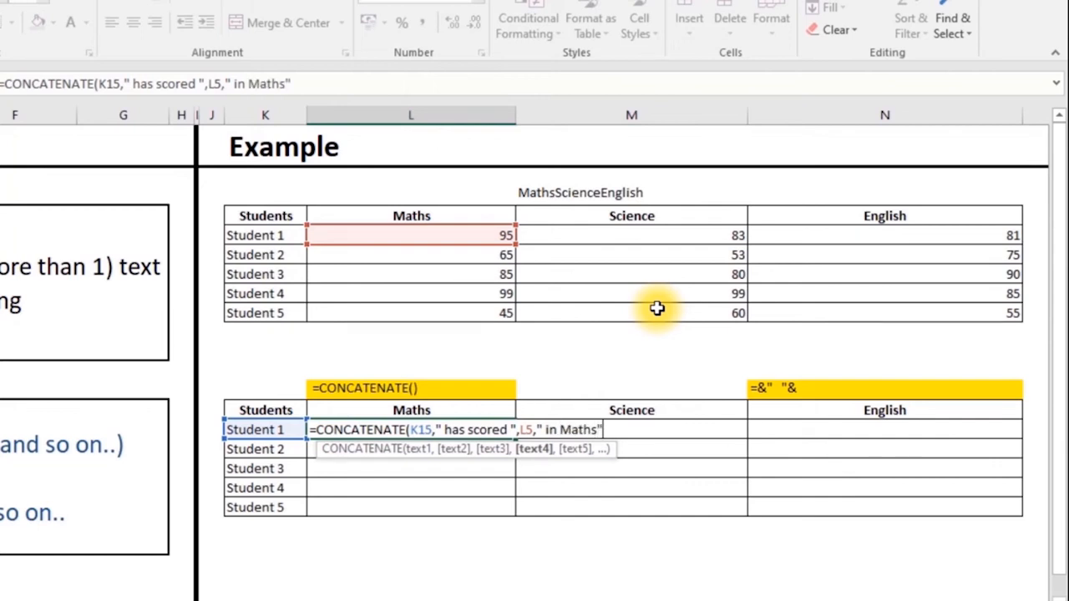
{"action": "type", "text": ")"}
{"action": "key", "text": "Return"}
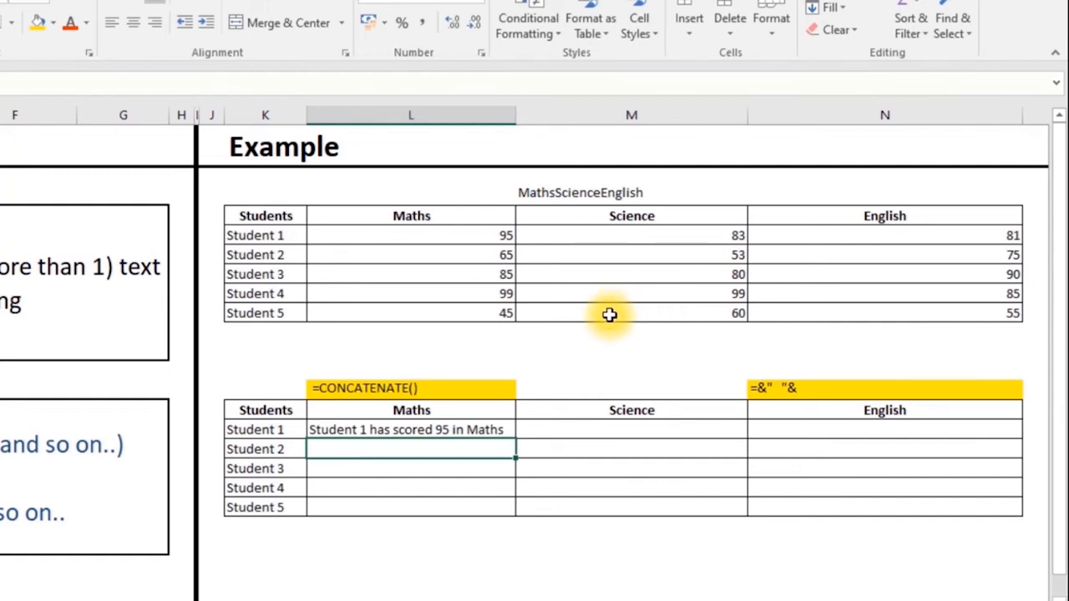
- Confirm Student 1's CONCATENATE Maths sentence in L15 and fill it down to L19
{"action": "left_click", "coordinate": [396, 430]}
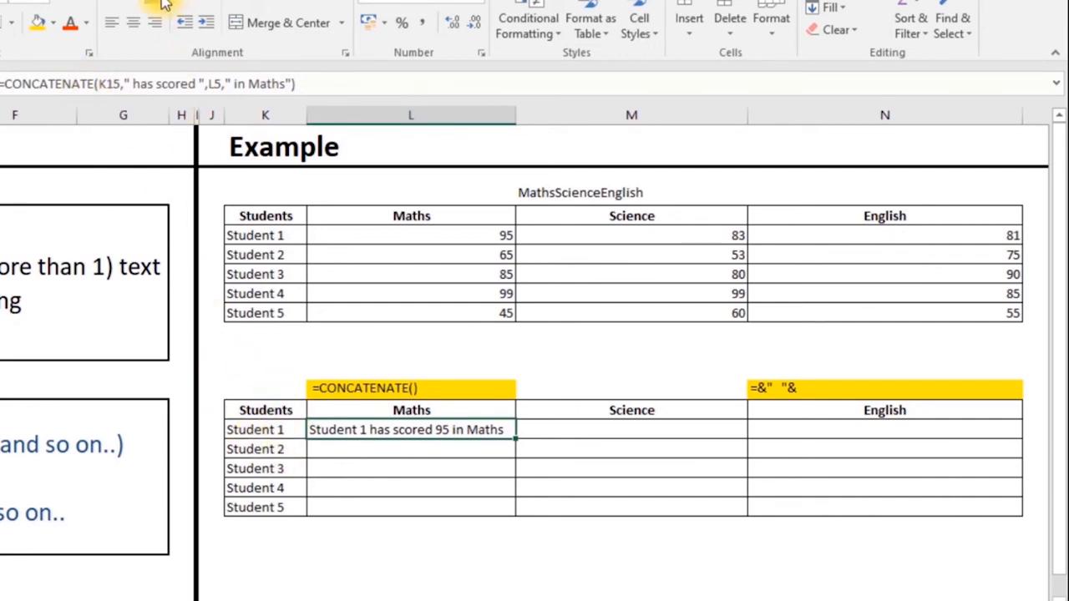
{"action": "left_click", "coordinate": [164, 84]}
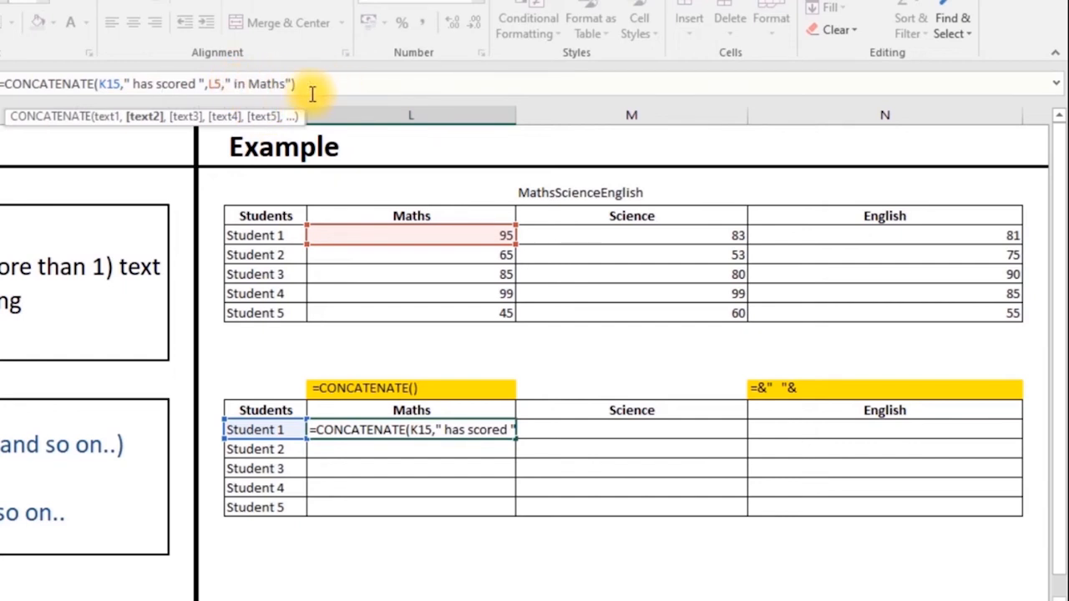
{"action": "key", "text": "ctrl+Return"}
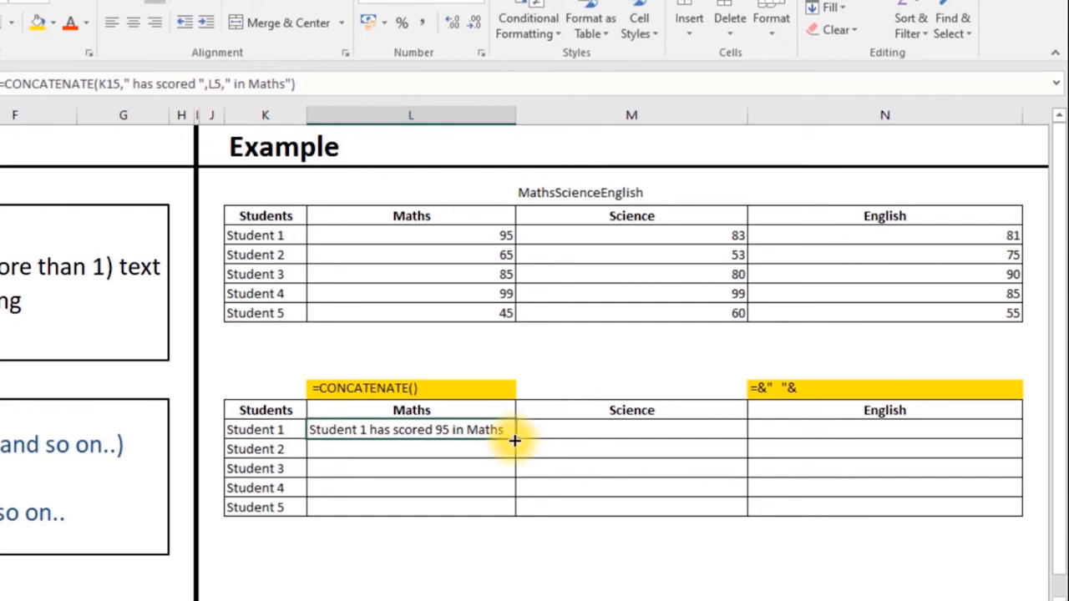
{"action": "double_click", "coordinate": [514, 440]}
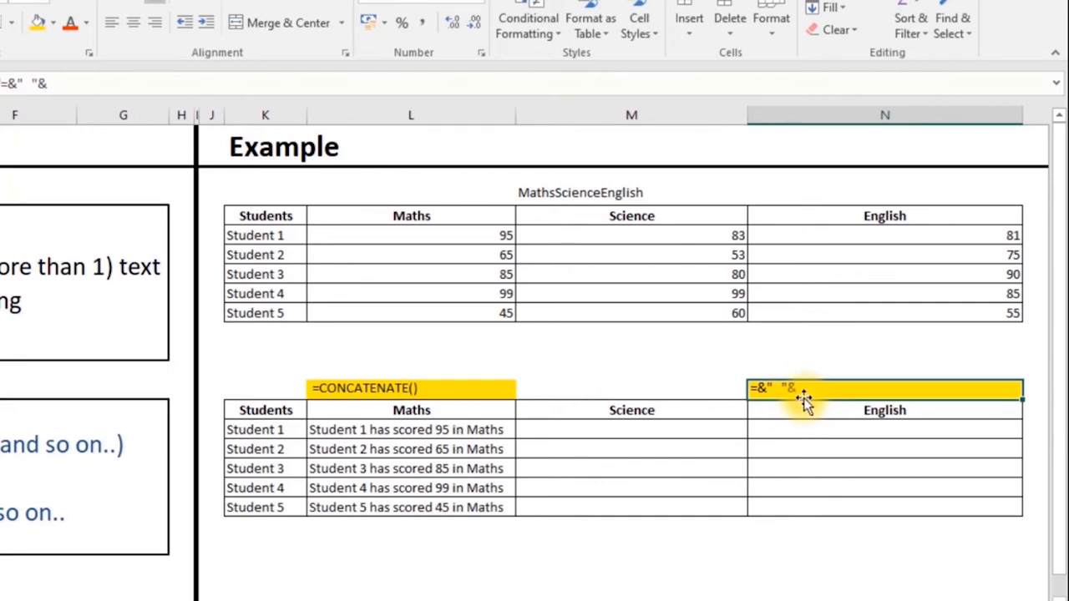
- Enter =K15&" has scored "&N5&" in English" in N15 and fill it down to N19
{"action": "left_click", "coordinate": [818, 433]}
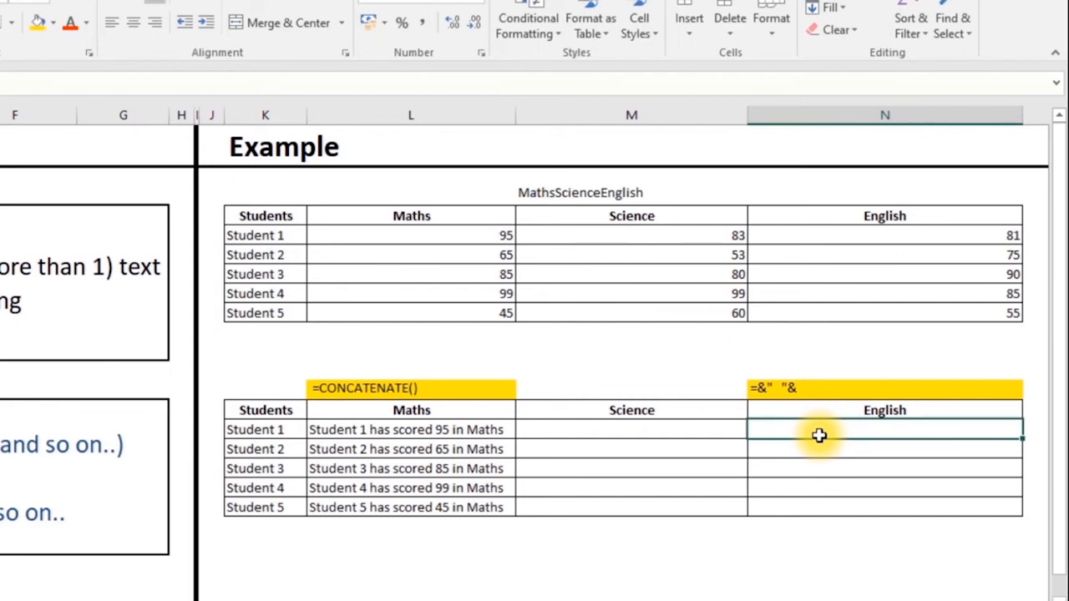
{"action": "type", "text": "="}
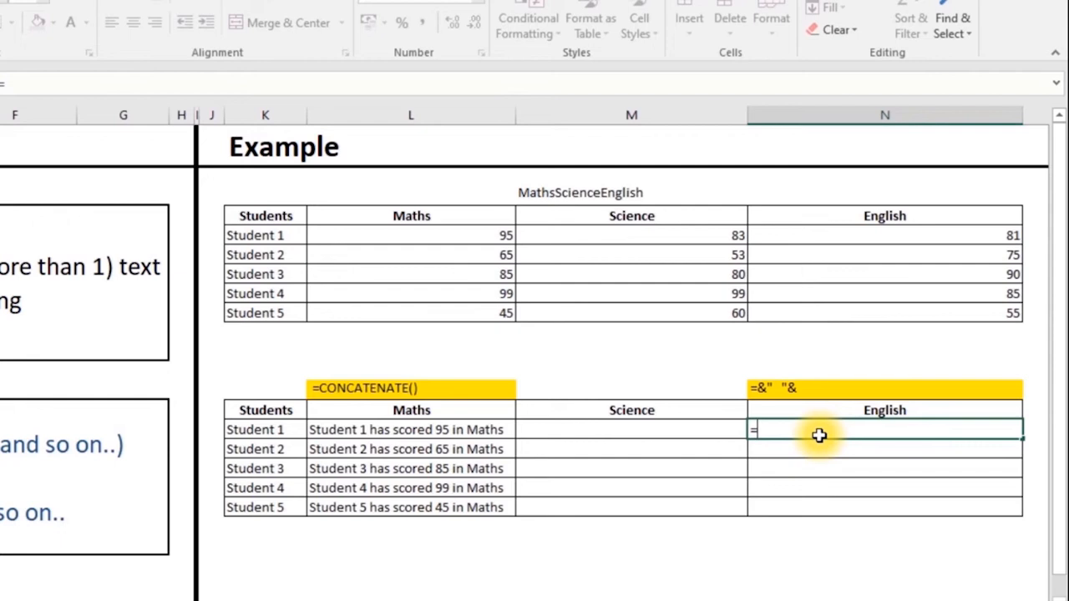
{"action": "left_click", "coordinate": [291, 430]}
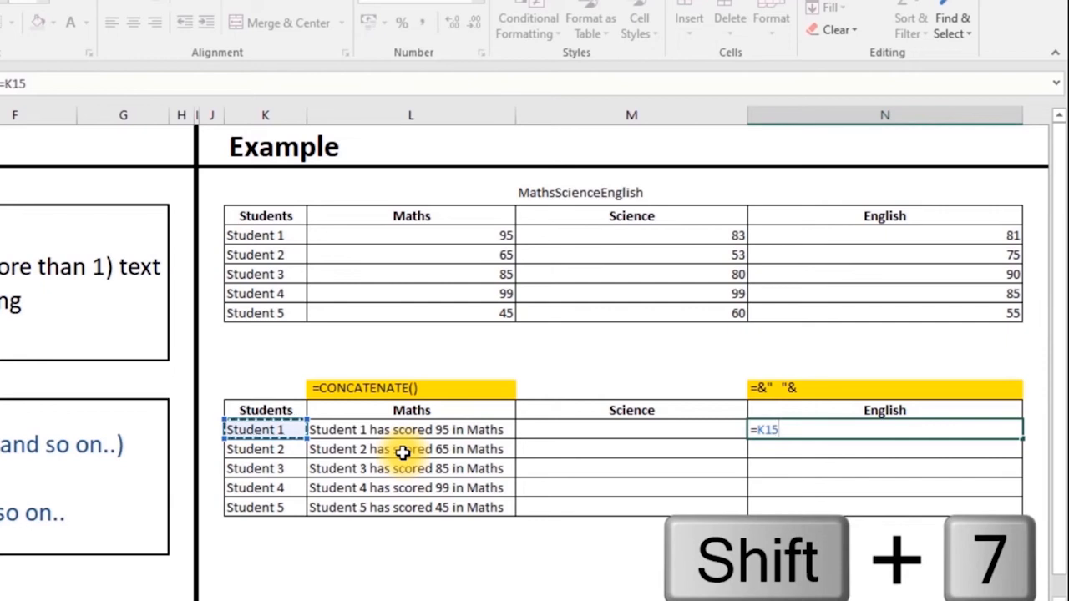
{"action": "type", "text": "&"}
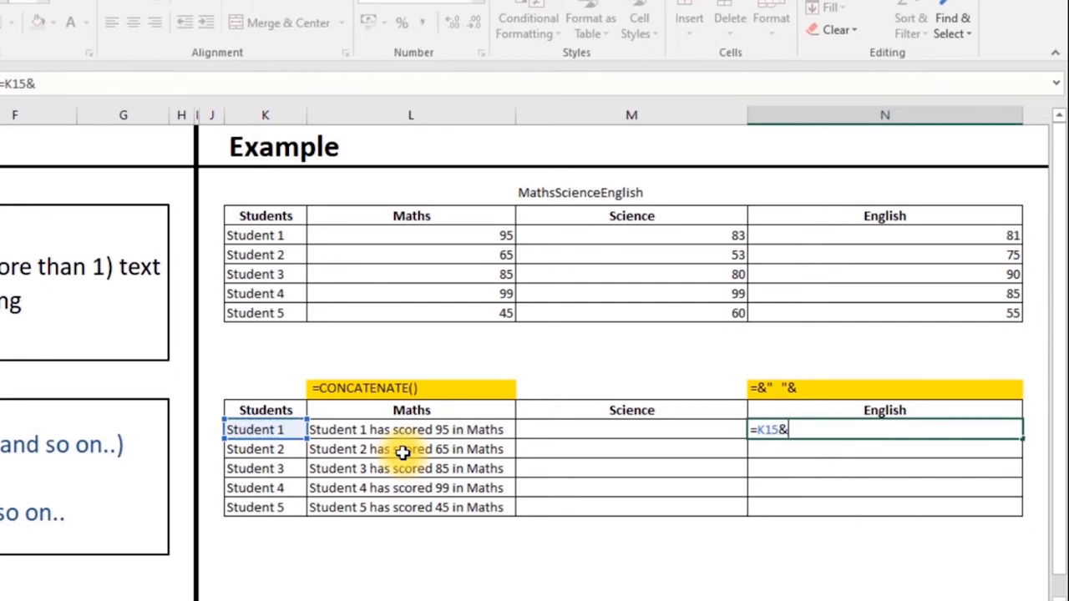
{"action": "type", "text": "\" has sc"}
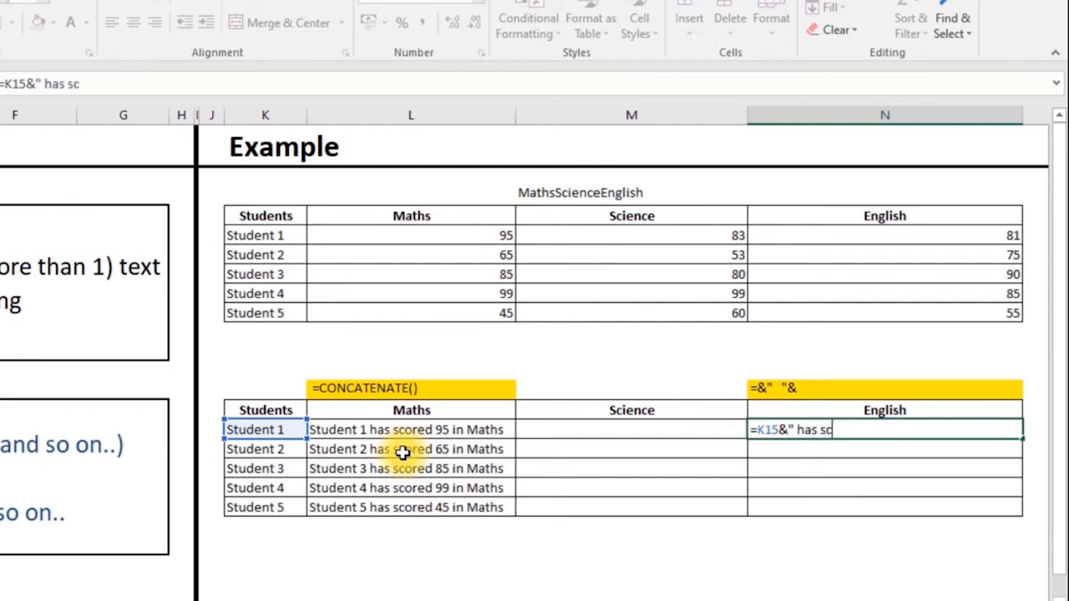
{"action": "type", "text": "ored \"&"}
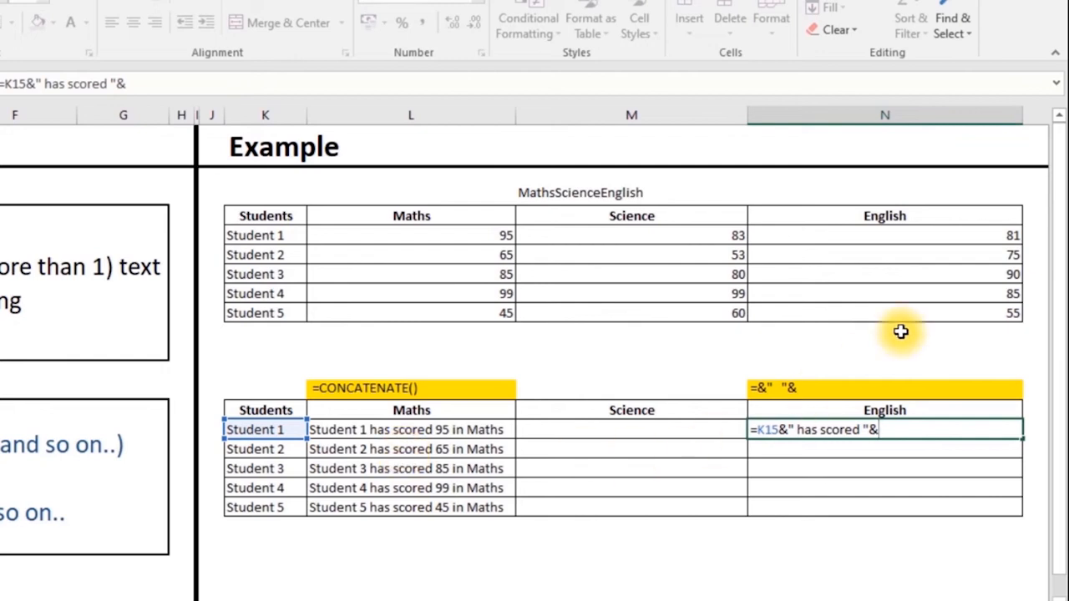
{"action": "left_click", "coordinate": [928, 235]}
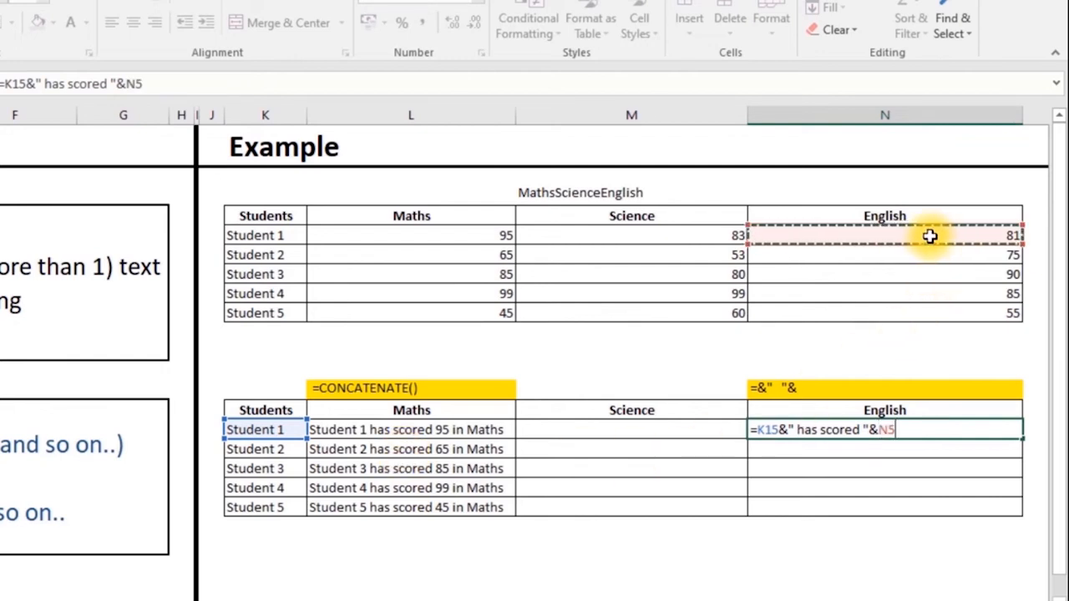
{"action": "type", "text": "&"}
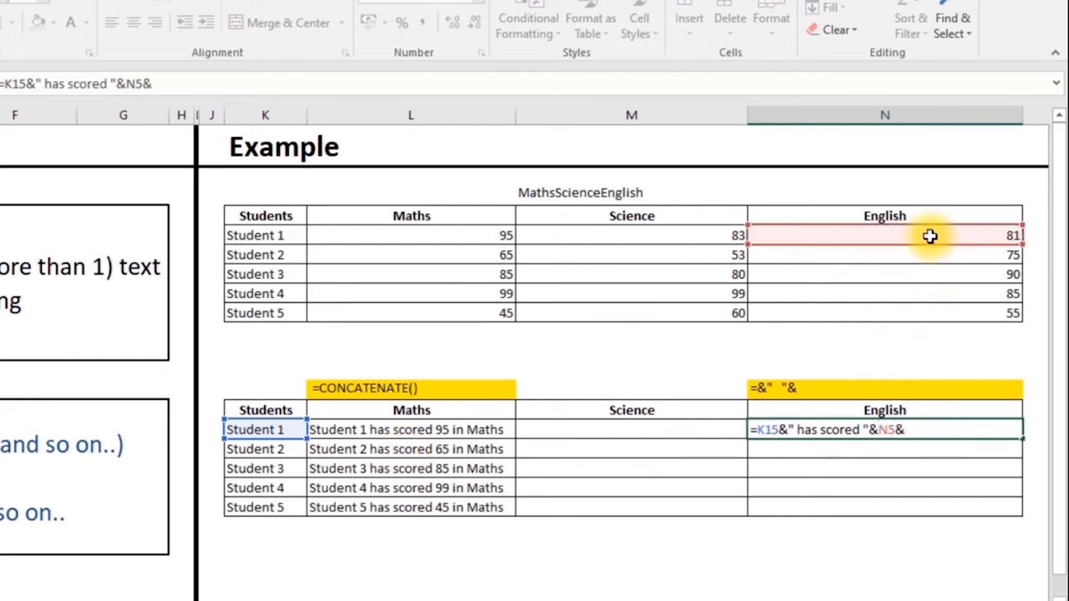
{"action": "type", "text": "\" in Englis"}
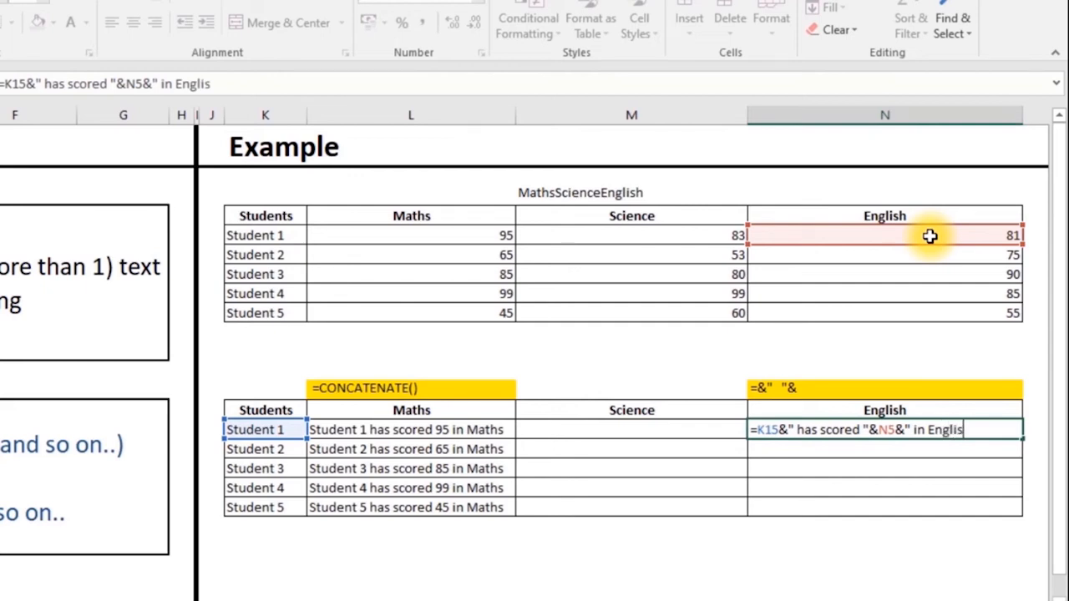
{"action": "type", "text": "h"}
{"action": "type", "text": "\""}
{"action": "key", "text": "ctrl+Return"}
{"action": "double_click", "coordinate": [1021, 438]}
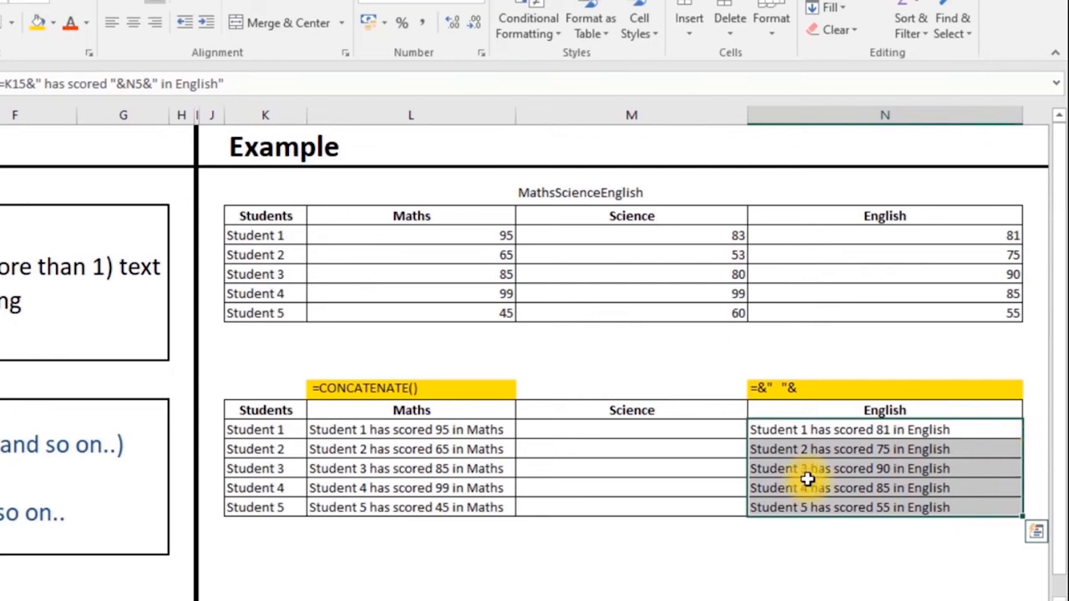
{"action": "left_click", "coordinate": [429, 432]}
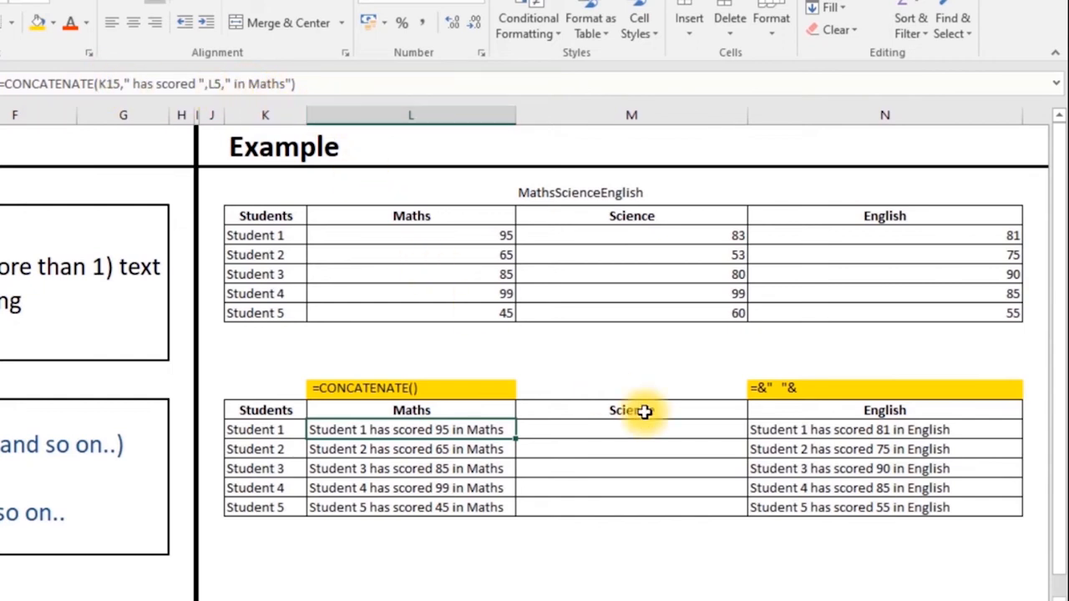
- Review the English sentence formula in N15, then switch to the SUBSTITUTE sheet
{"action": "left_click", "coordinate": [880, 431]}
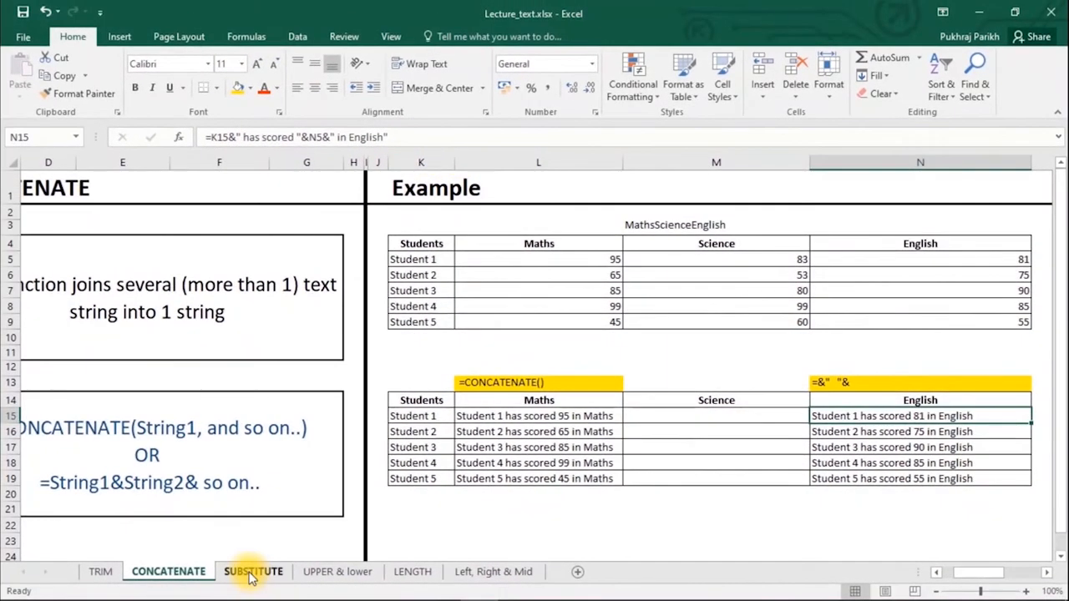
{"action": "left_click", "coordinate": [252, 573]}
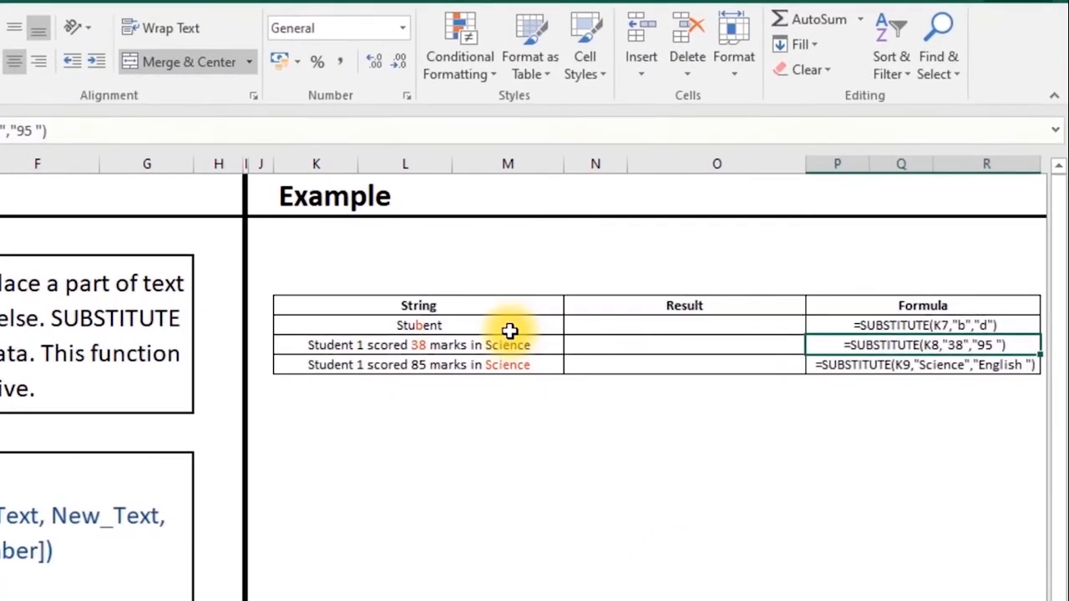
- In the first Result cell, SUBSTITUTE "b" with "d" so Stubent reads Student
{"action": "left_click", "coordinate": [620, 326]}
{"action": "type", "text": "="}
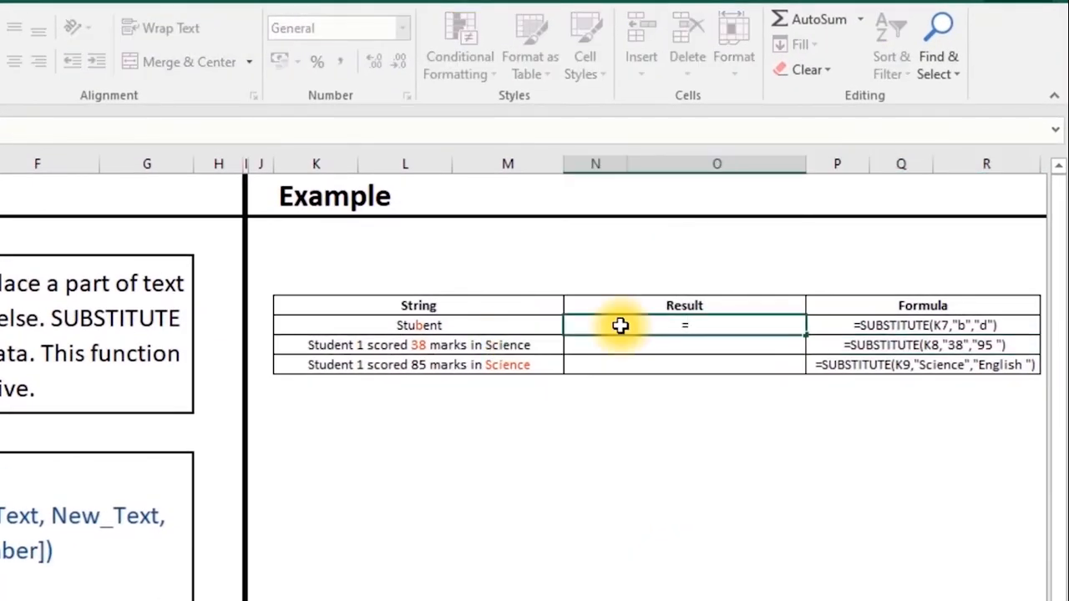
{"action": "type", "text": "su"}
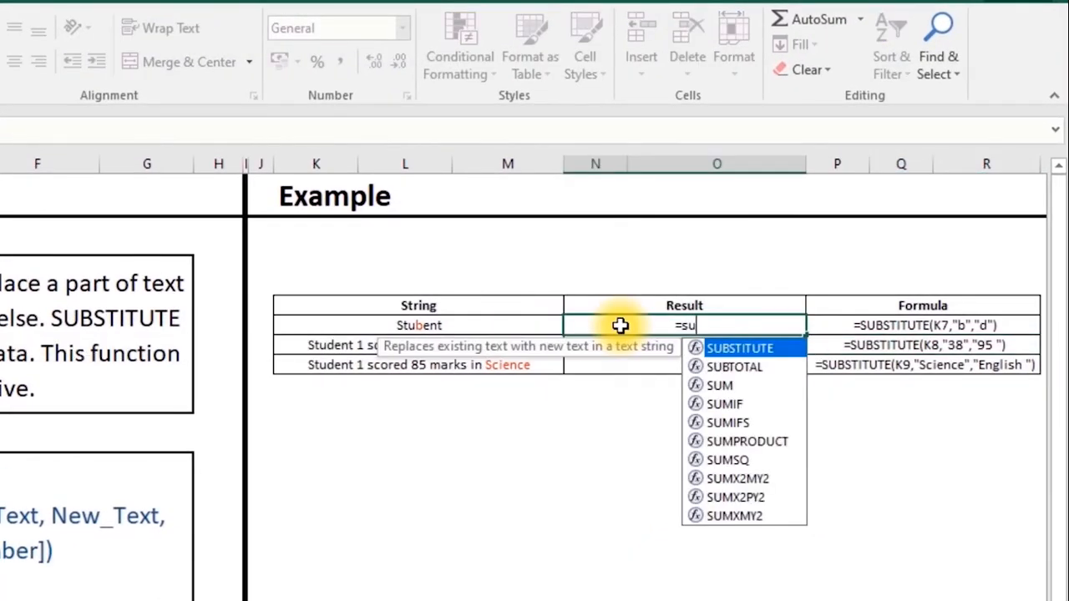
{"action": "key", "text": "Tab"}
{"action": "left_click", "coordinate": [464, 326]}
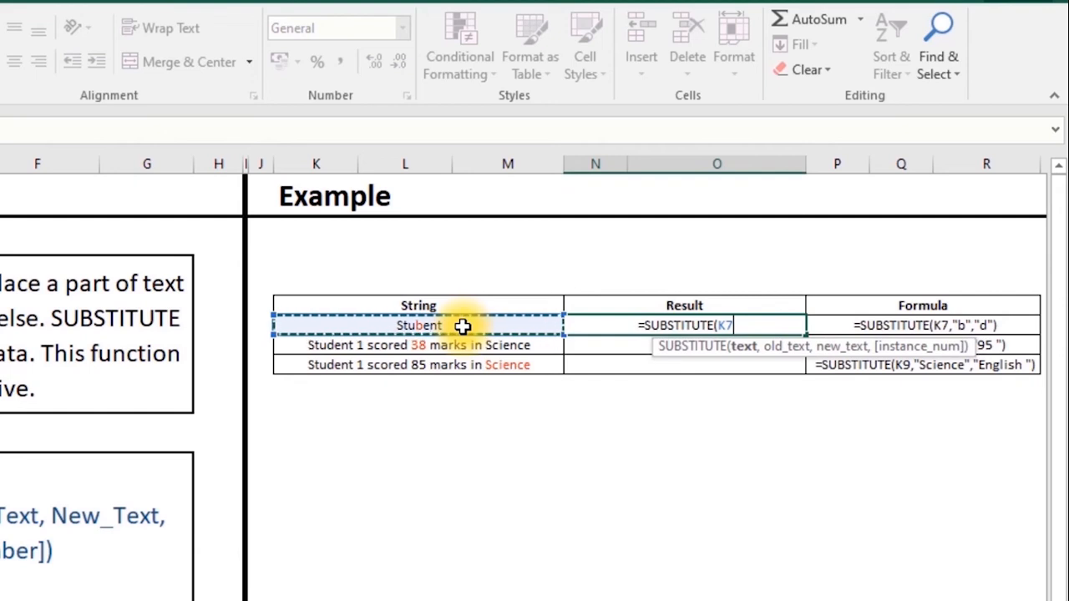
{"action": "type", "text": ","}
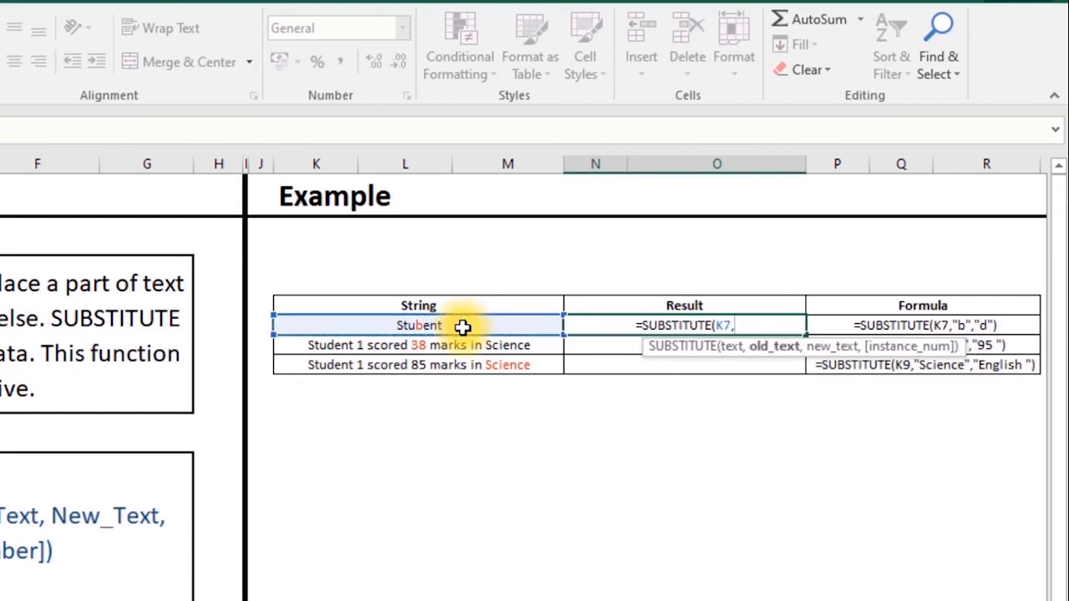
{"action": "type", "text": "\""}
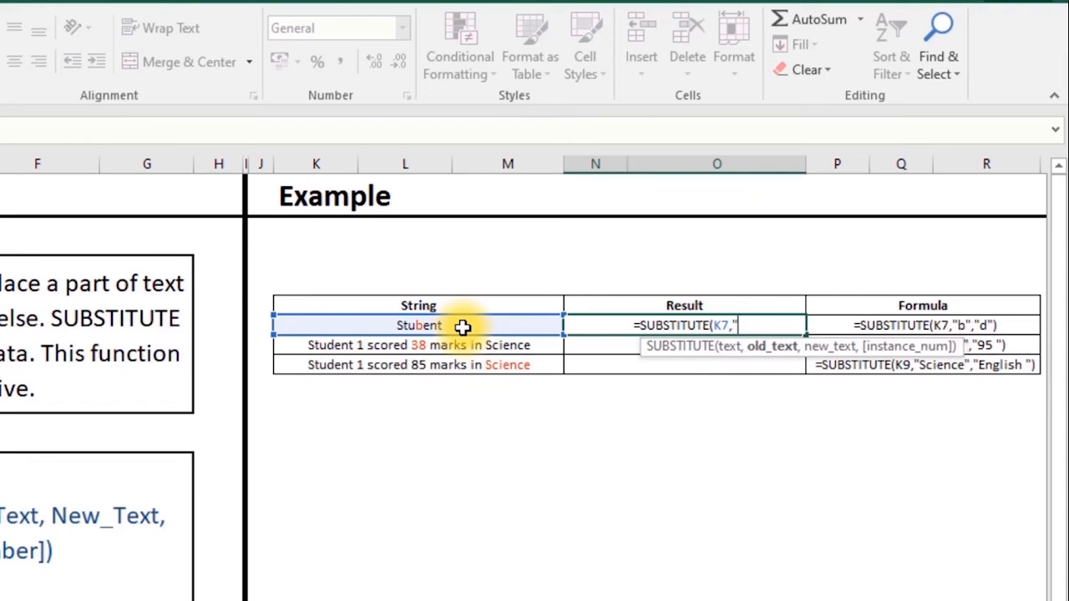
{"action": "type", "text": "b"}
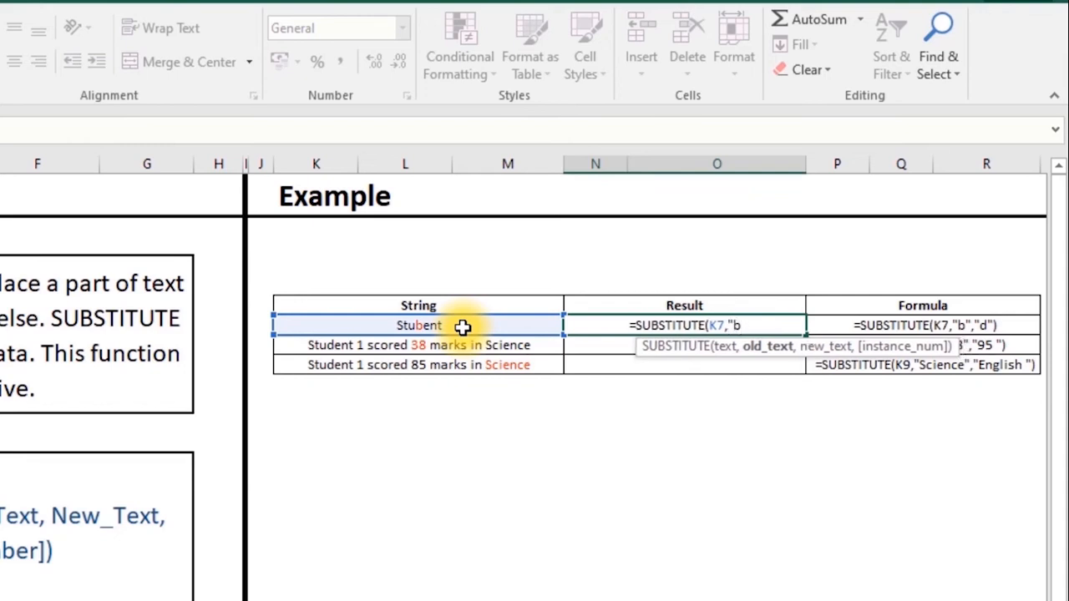
{"action": "type", "text": "\""}
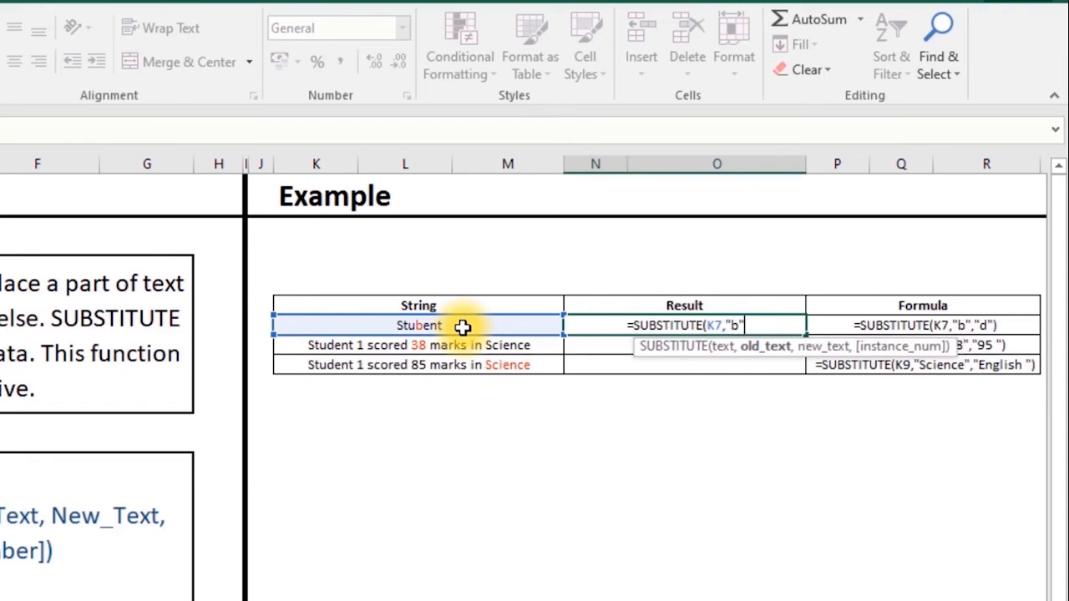
{"action": "type", "text": ",\""}
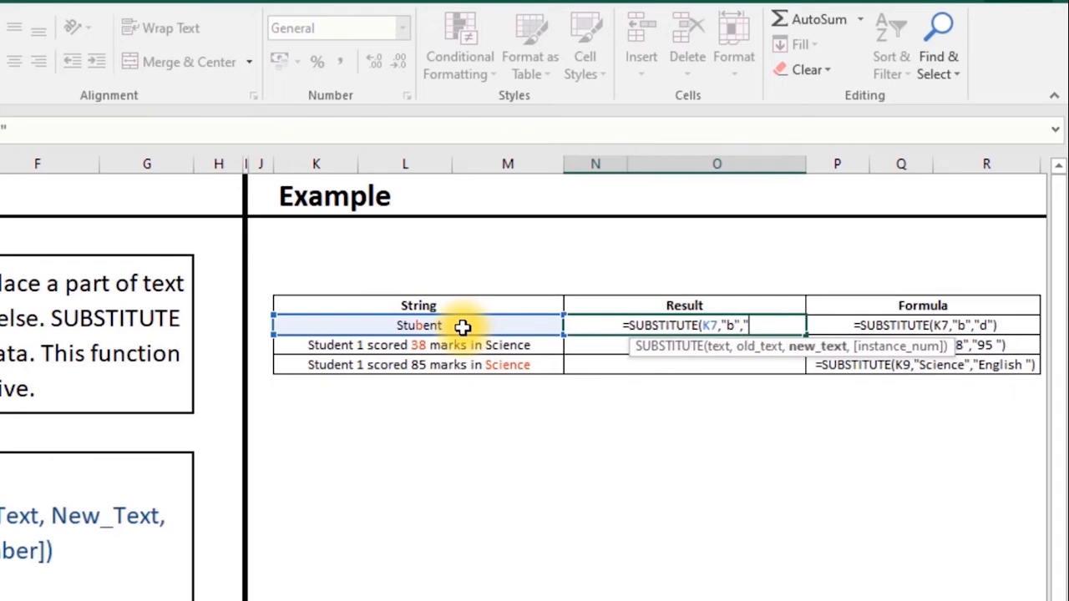
{"action": "type", "text": "d\""}
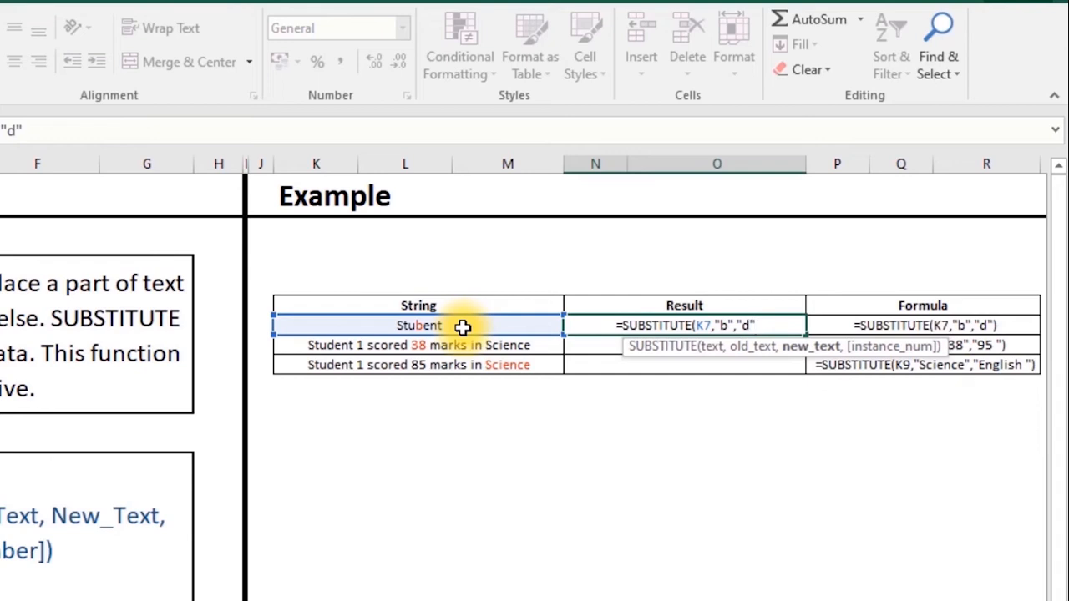
{"action": "type", "text": ")"}
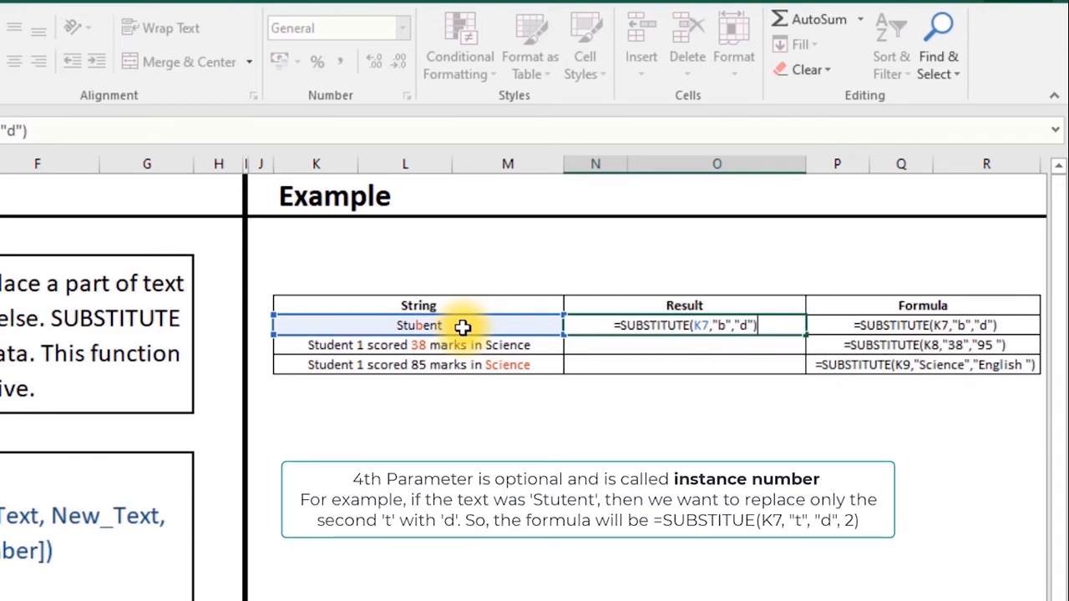
{"action": "key", "text": "Return"}
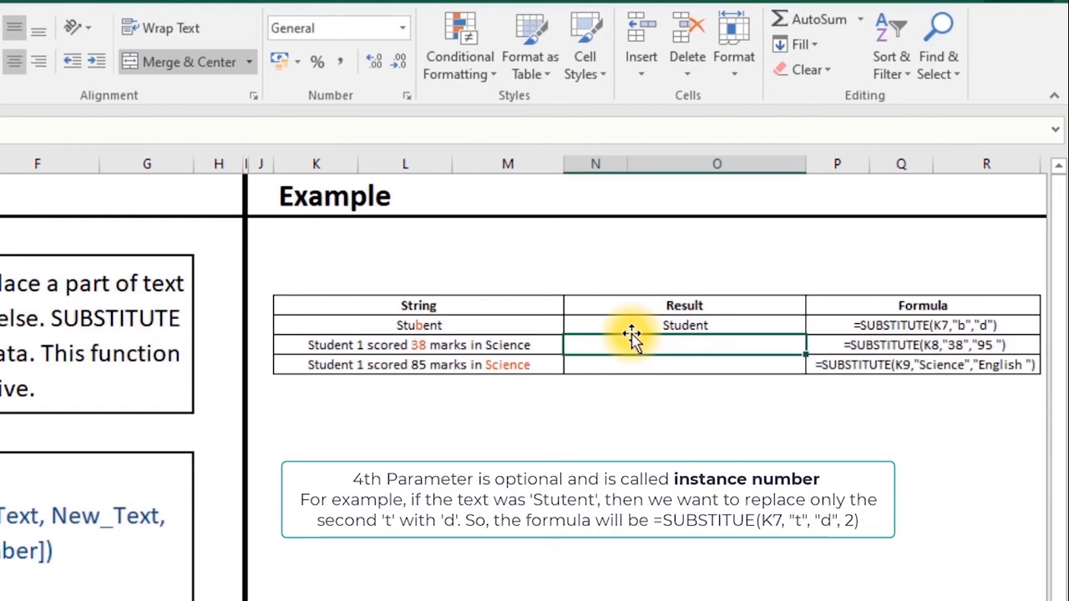
- In the second Result cell, SUBSTITUTE "38" with "95" in the row's sentence
{"action": "type", "text": "="}
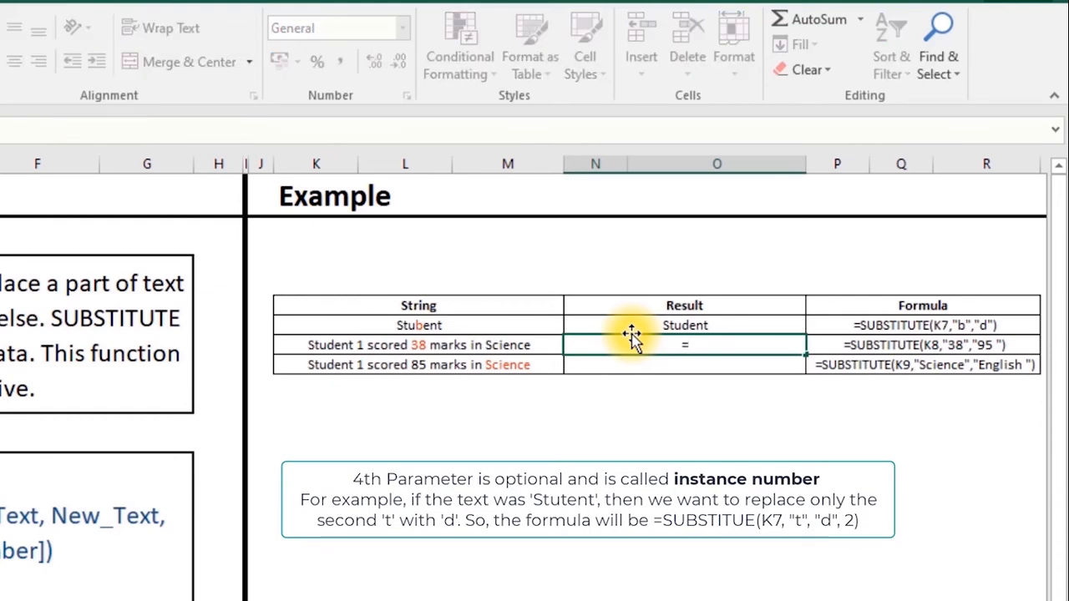
{"action": "type", "text": "sub"}
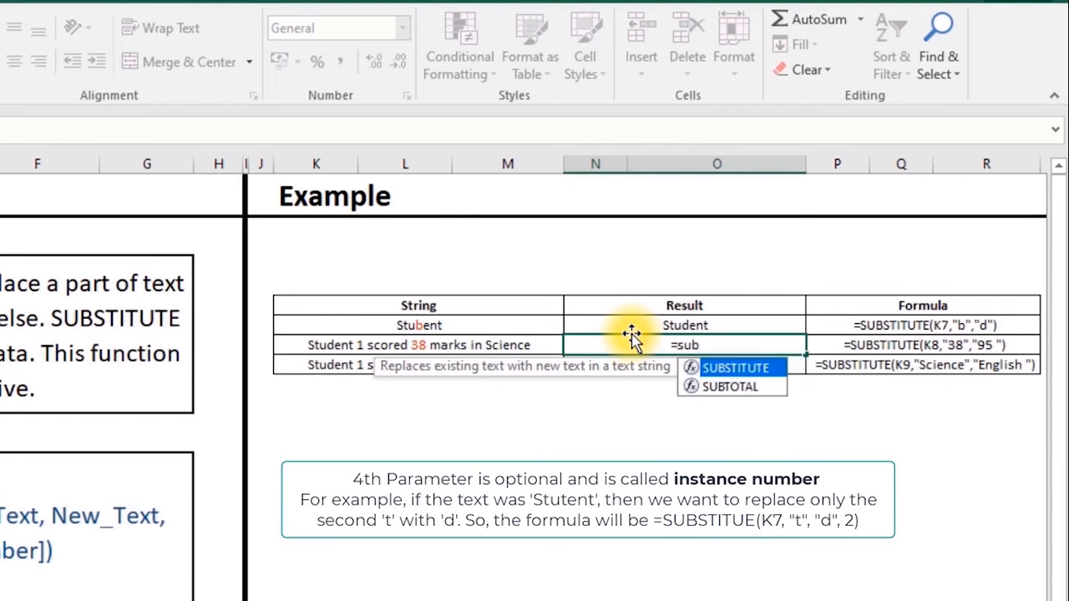
{"action": "key", "text": "Tab"}
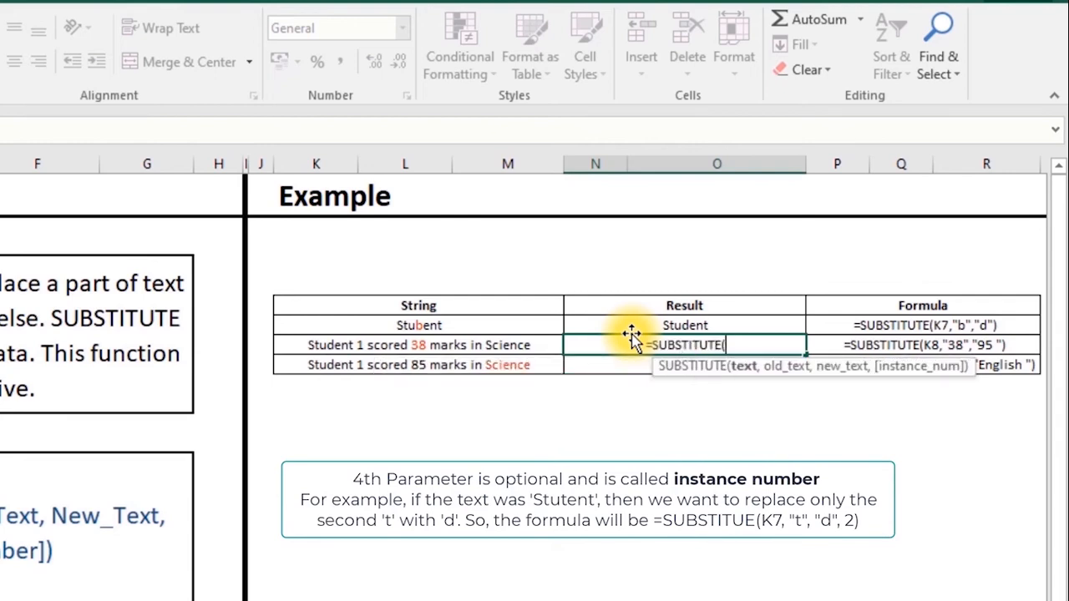
{"action": "left_click", "coordinate": [376, 349]}
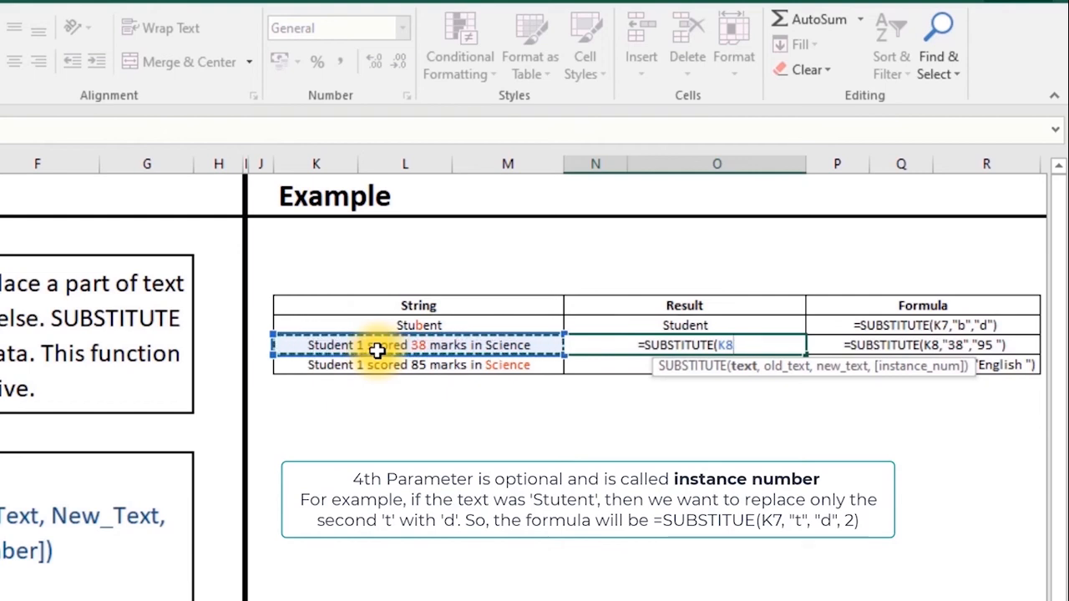
{"action": "type", "text": ",\""}
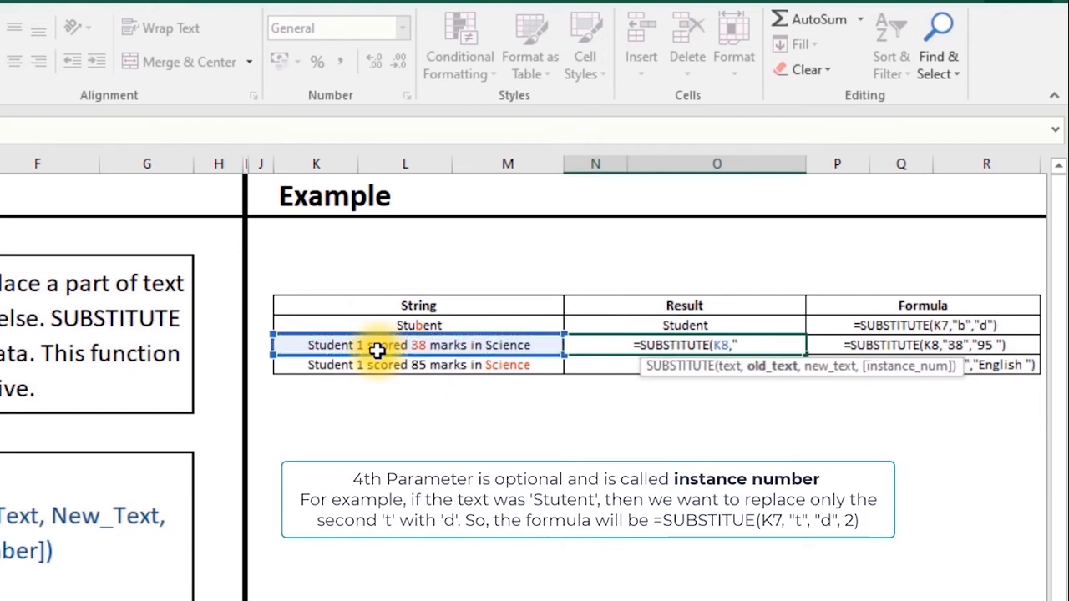
{"action": "type", "text": "38\","}
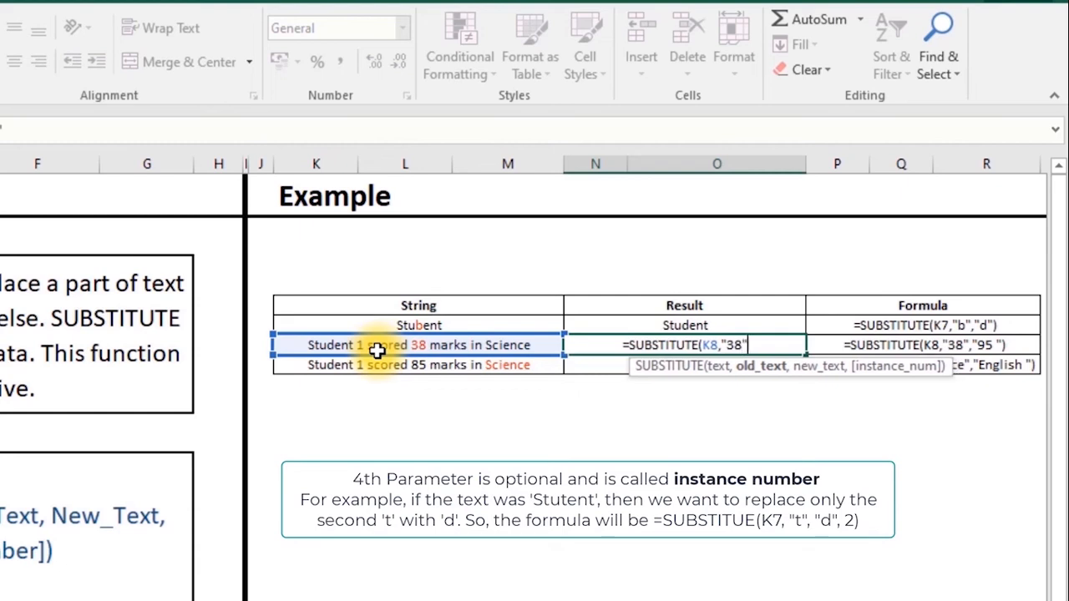
{"action": "type", "text": "\"9"}
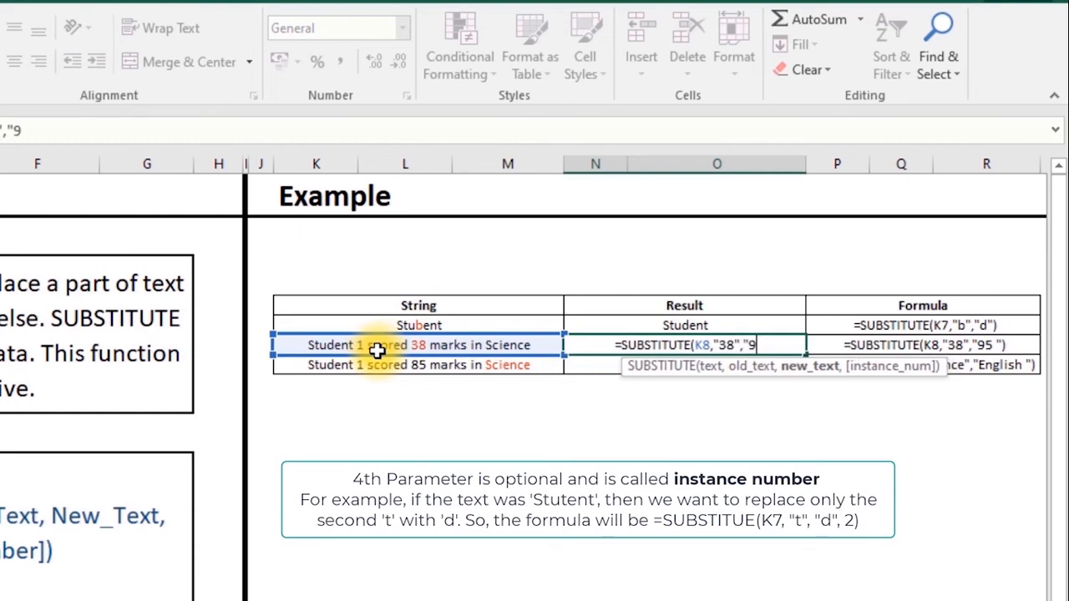
{"action": "type", "text": "5 \""}
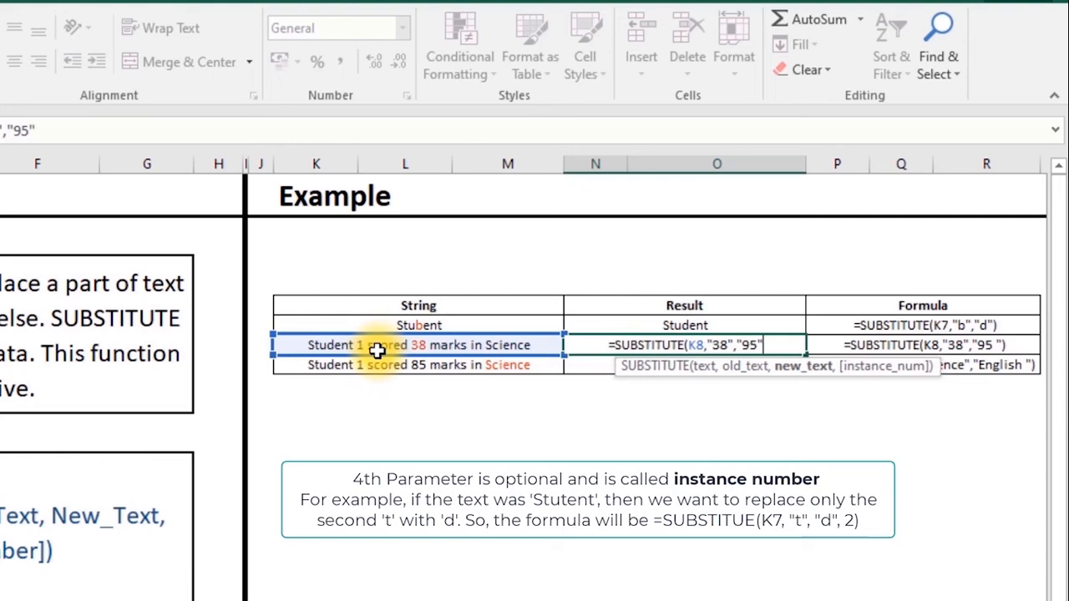
{"action": "key", "text": "Return"}
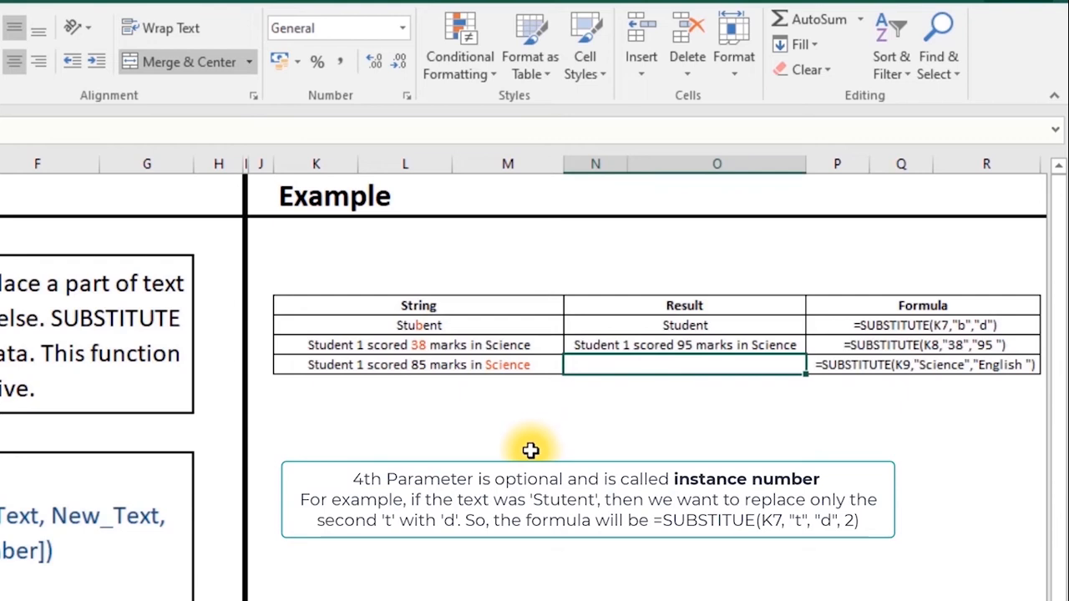
- Enter =SUBSTITUTE(K9,"Science","English") in the third Result cell and check its formula
{"action": "type", "text": "="}
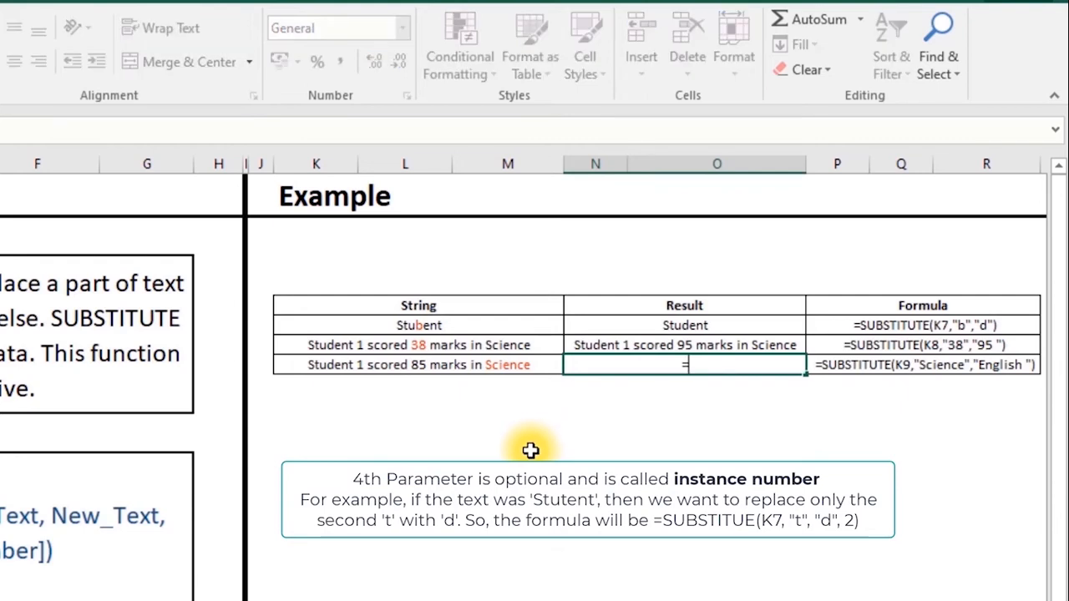
{"action": "type", "text": "su"}
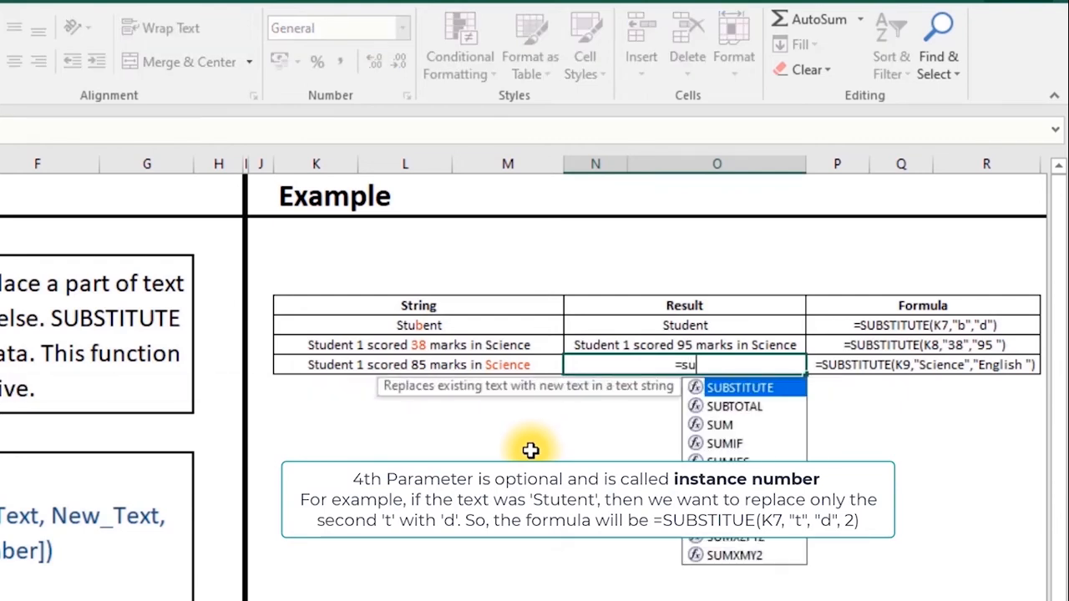
{"action": "key", "text": "Tab"}
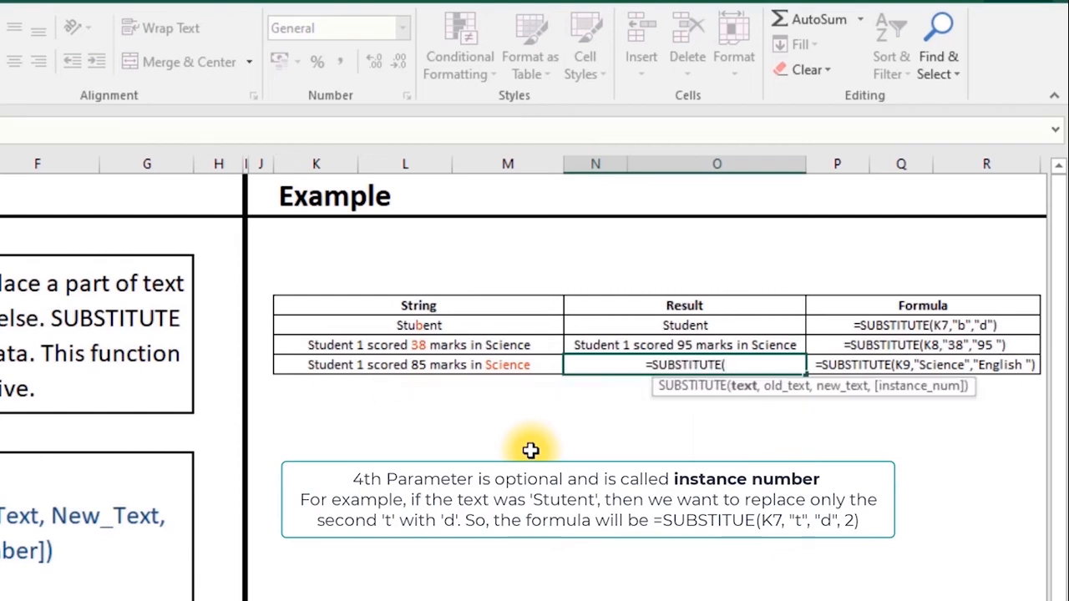
{"action": "left_click", "coordinate": [506, 364]}
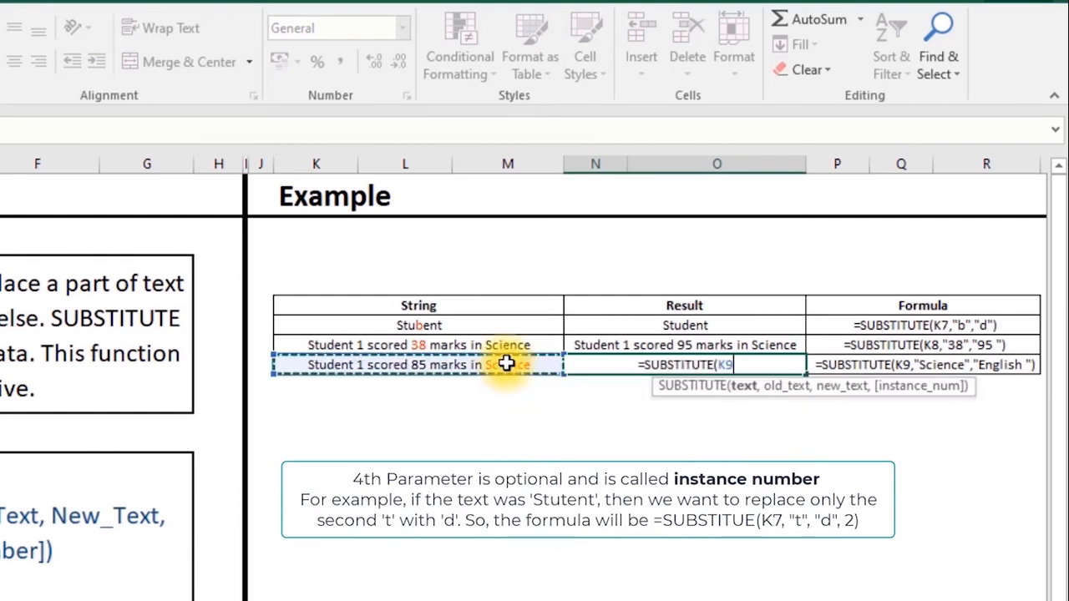
{"action": "type", "text": ","}
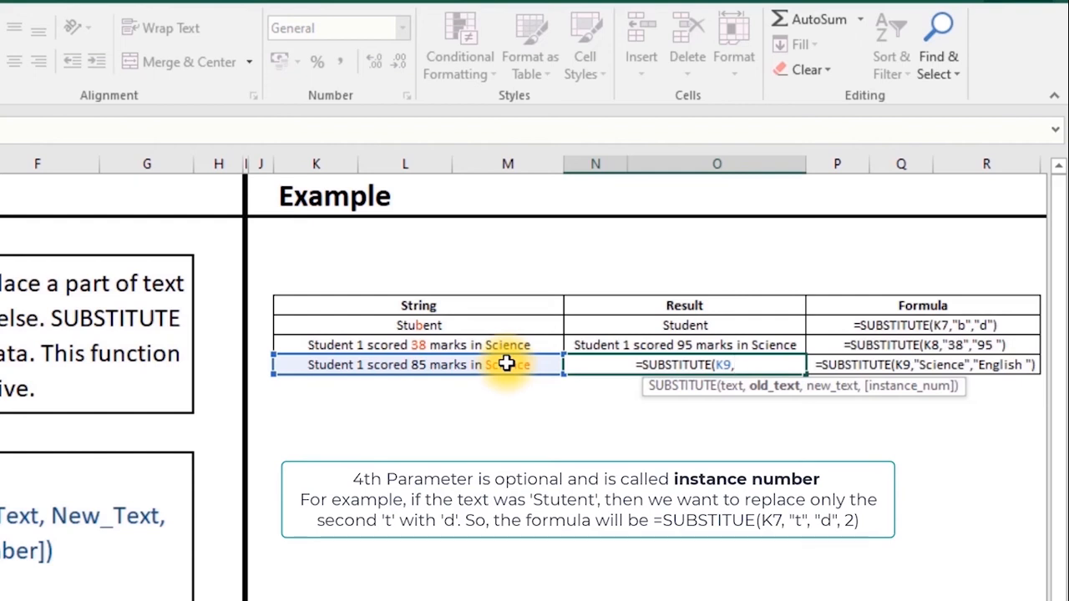
{"action": "type", "text": "\""}
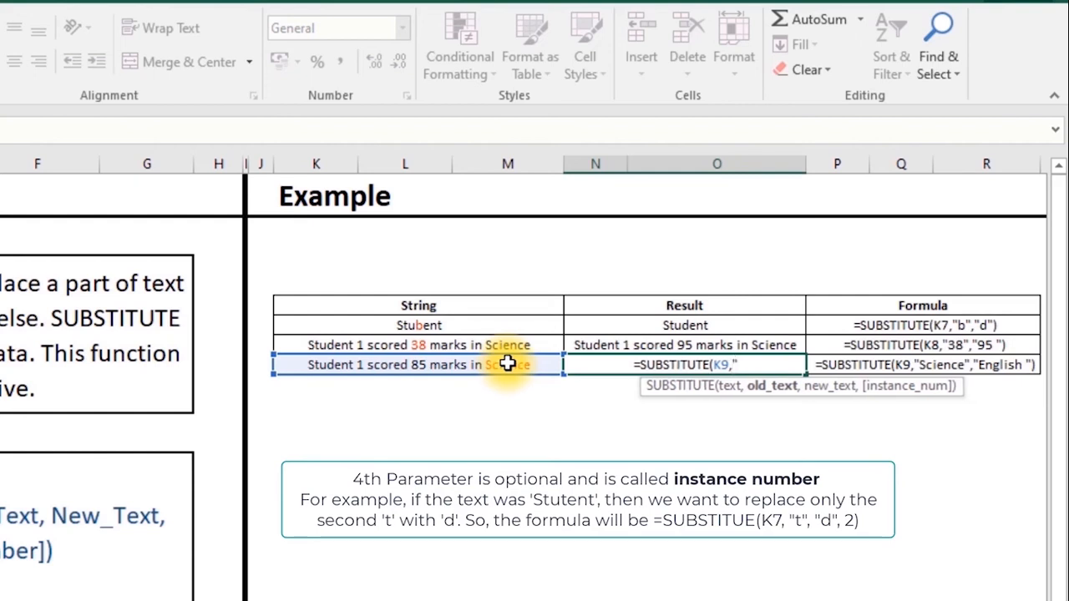
{"action": "type", "text": "Sci"}
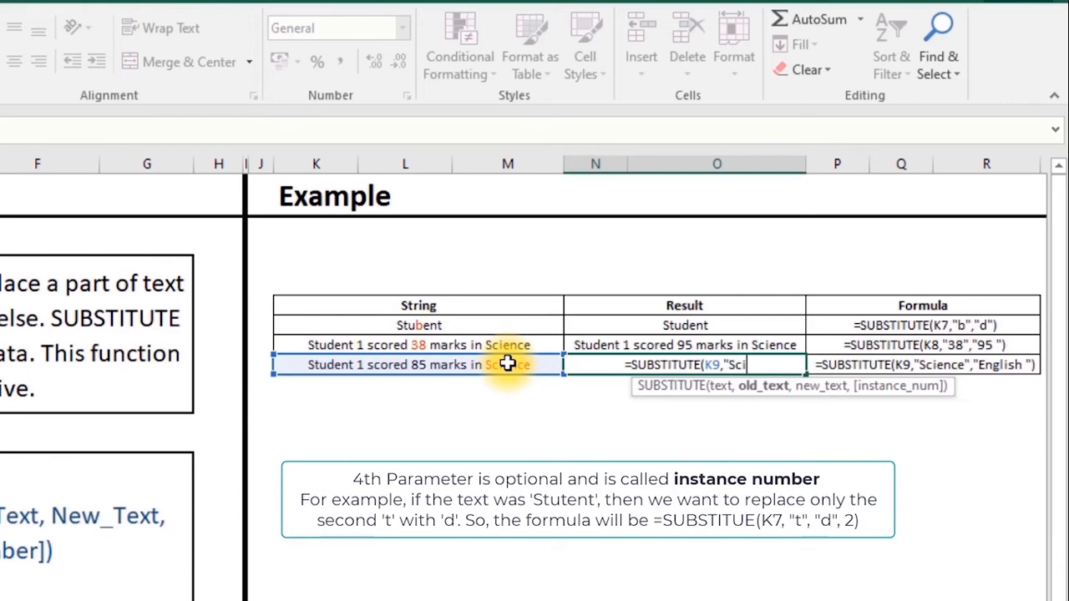
{"action": "type", "text": "ence\",\"Engl"}
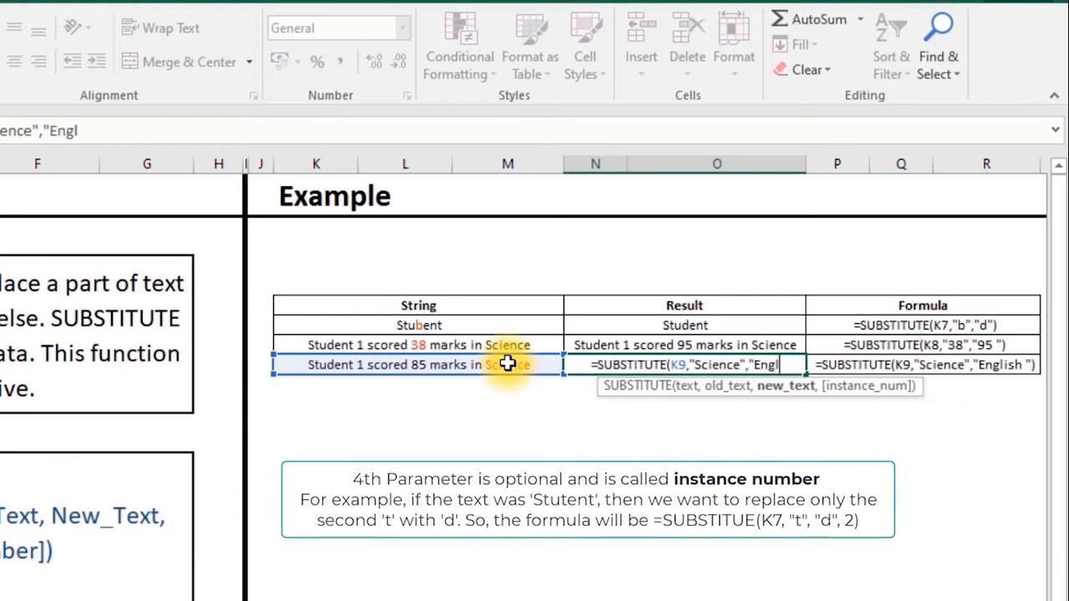
{"action": "type", "text": "ish"}
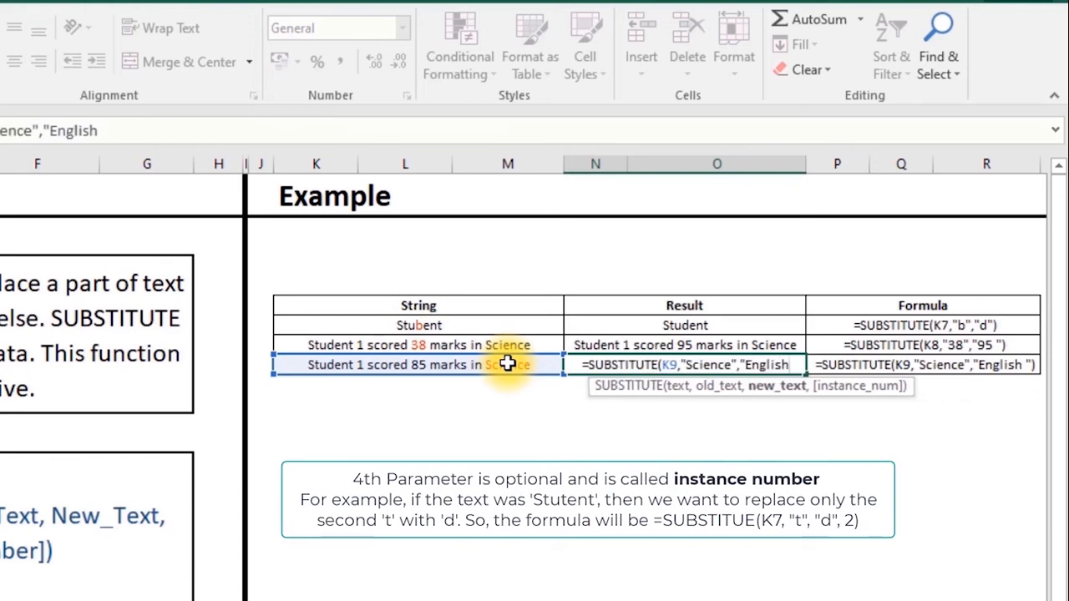
{"action": "type", "text": "\""}
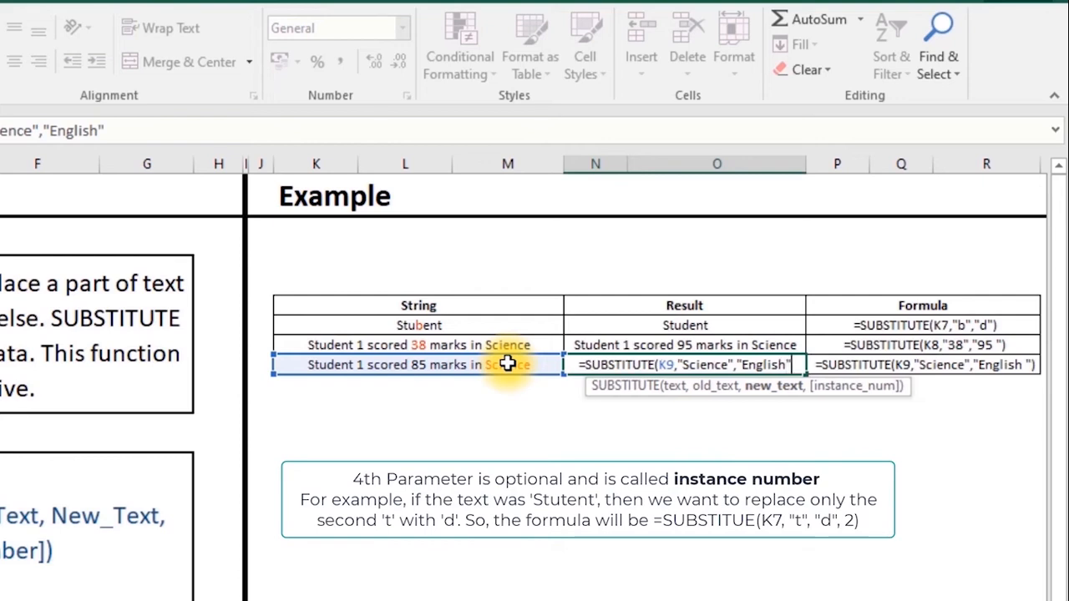
{"action": "type", "text": ")"}
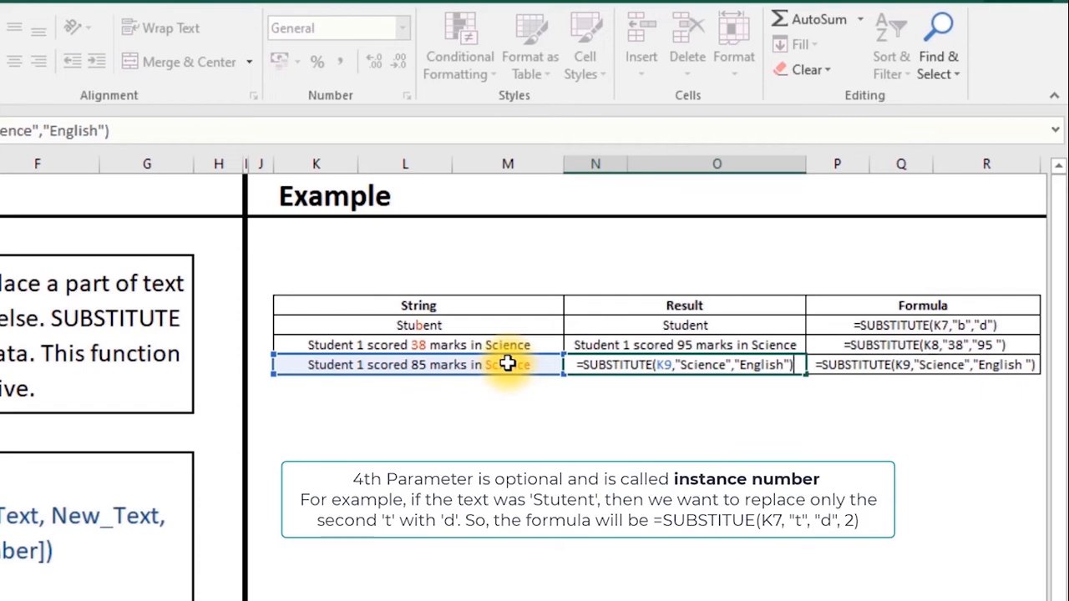
{"action": "key", "text": "Return"}
{"action": "left_click", "coordinate": [868, 364]}
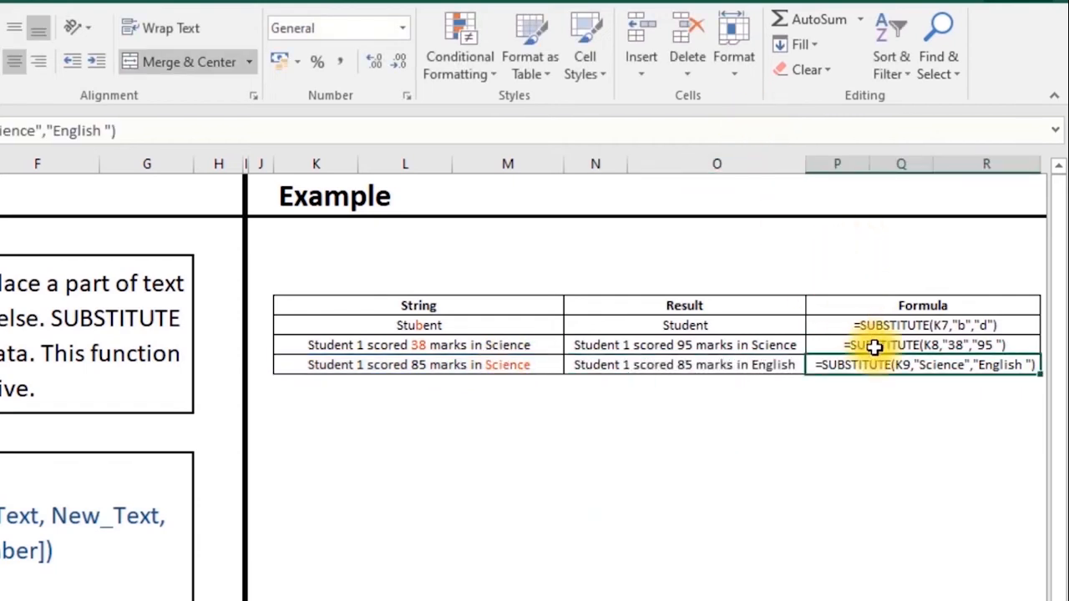
{"action": "left_click", "coordinate": [923, 307]}
{"action": "left_click_drag", "start_coordinate": [927, 331], "coordinate": [925, 367]}
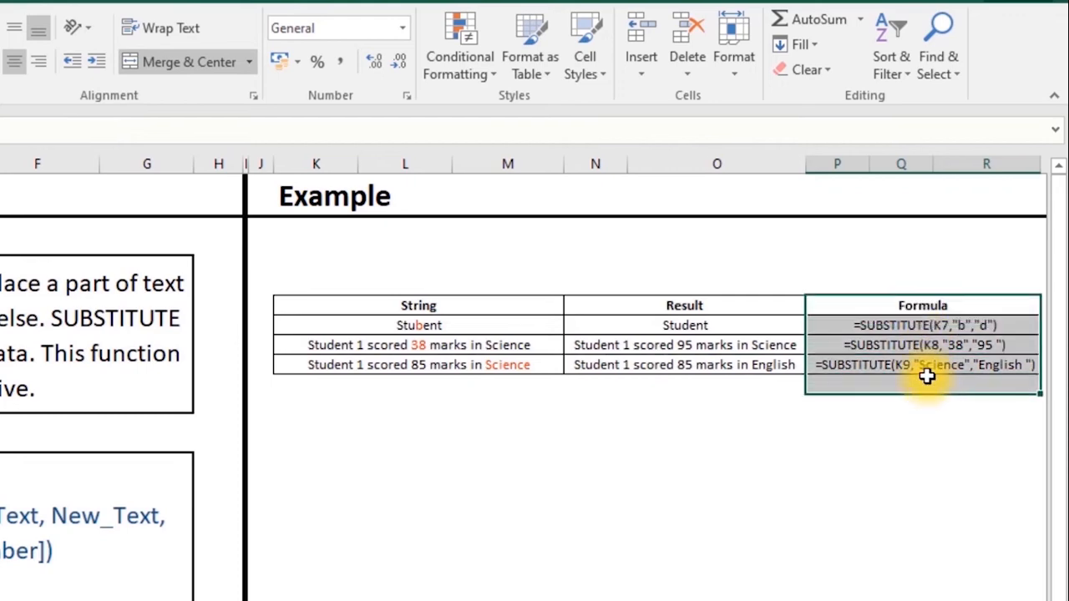
{"action": "left_click", "coordinate": [956, 326]}
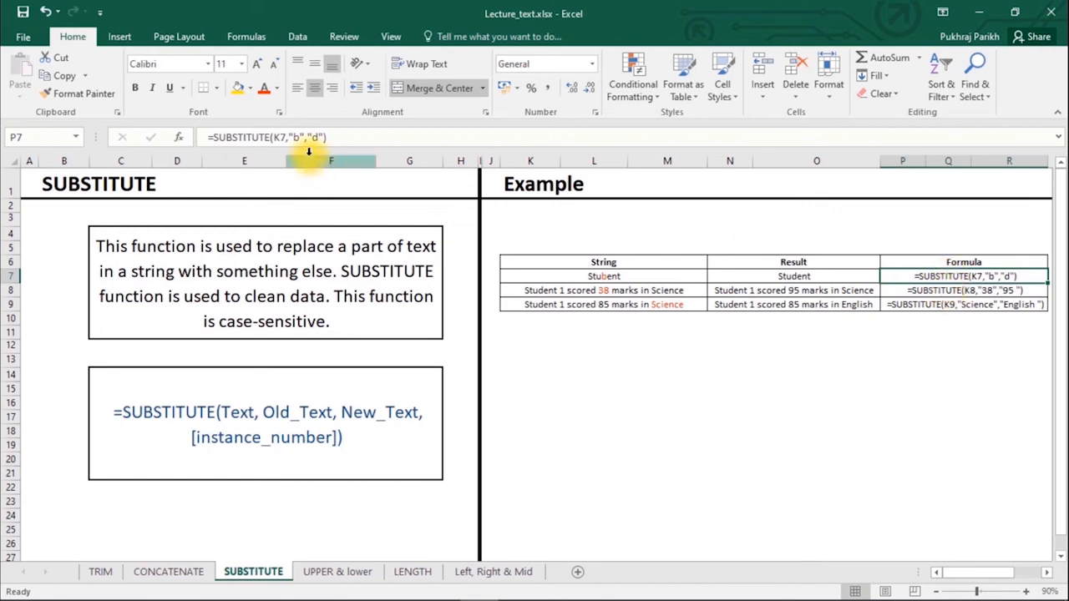
{"action": "left_click", "coordinate": [203, 137]}
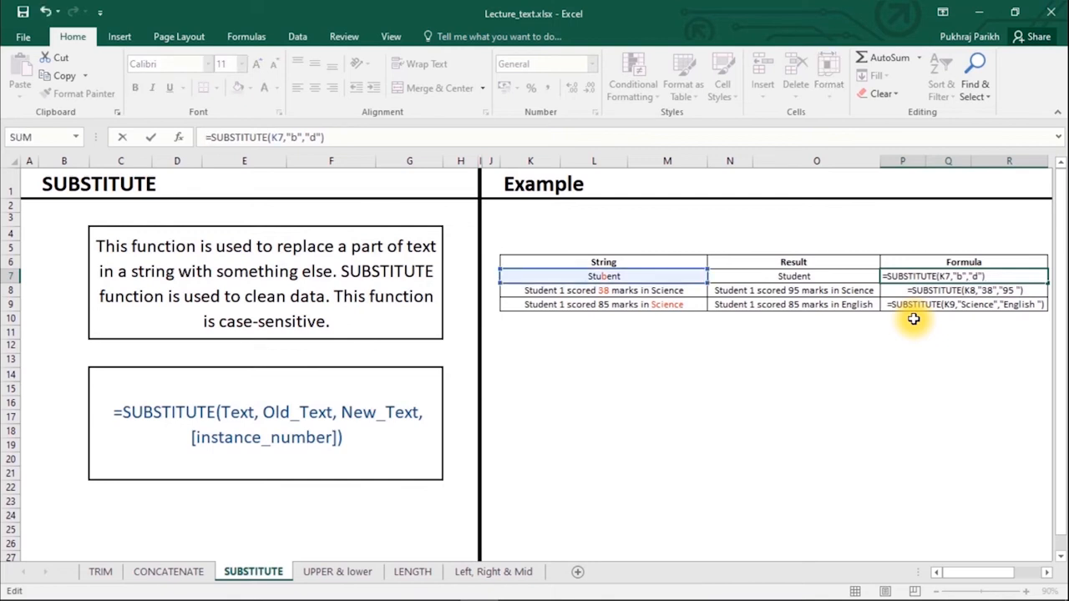
{"action": "key", "text": "Return"}
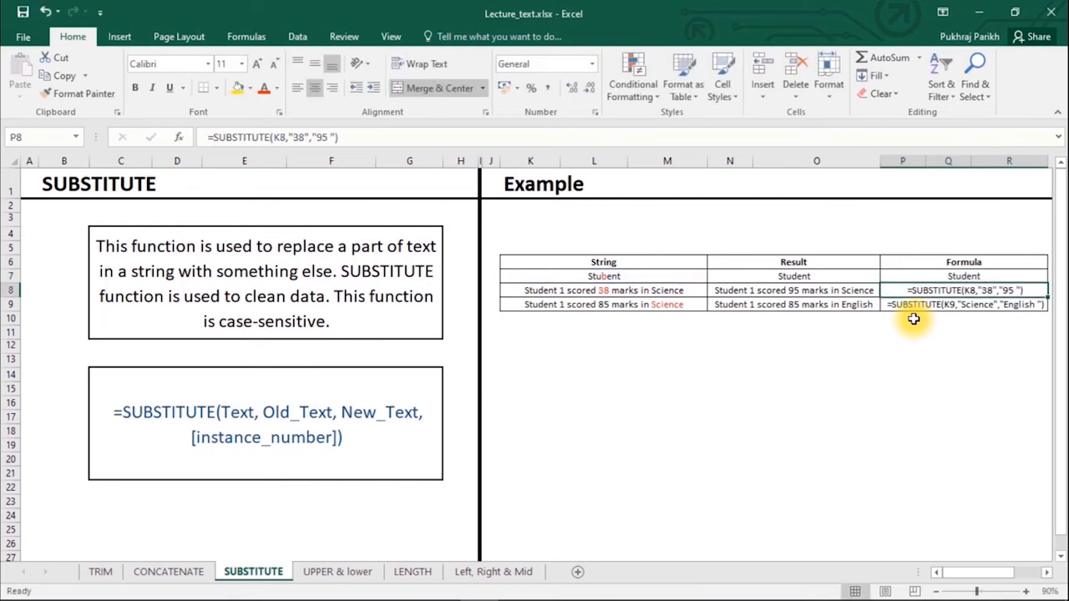
{"action": "left_click", "coordinate": [952, 277]}
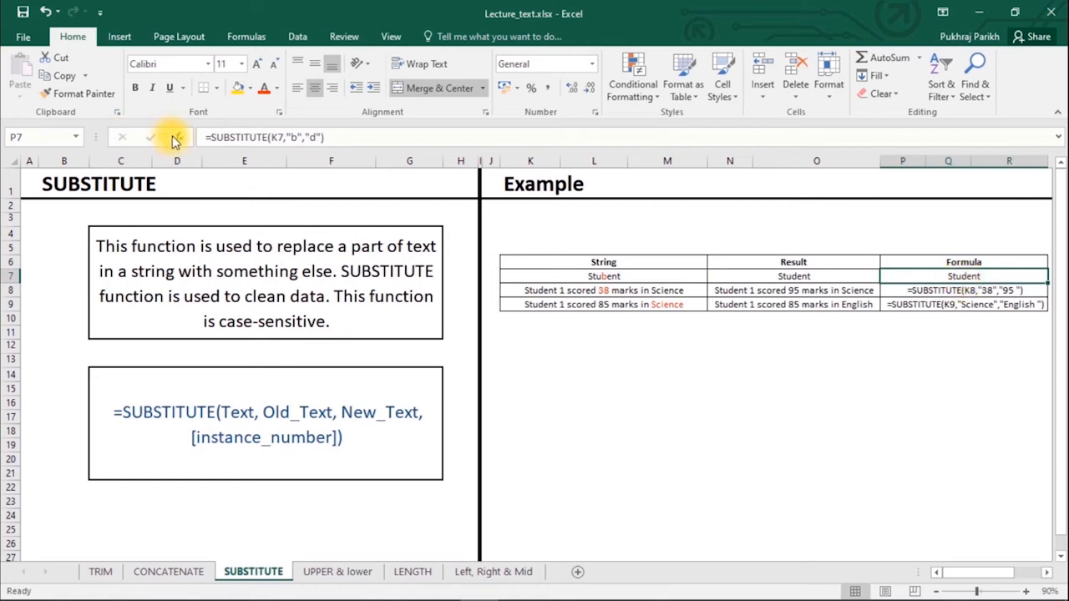
{"action": "left_click", "coordinate": [205, 137]}
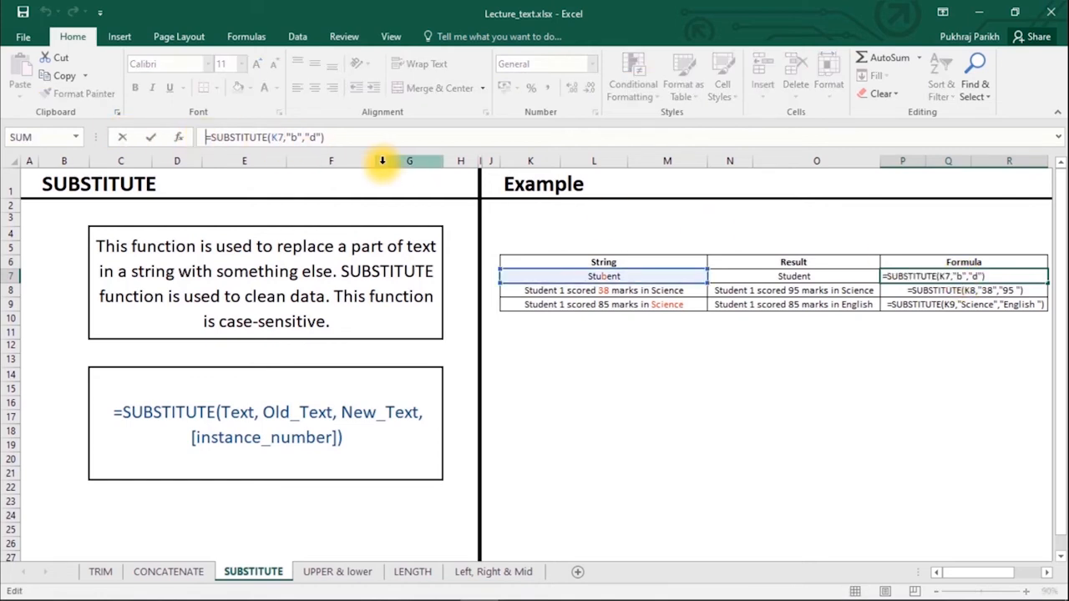
{"action": "key", "text": "Escape"}
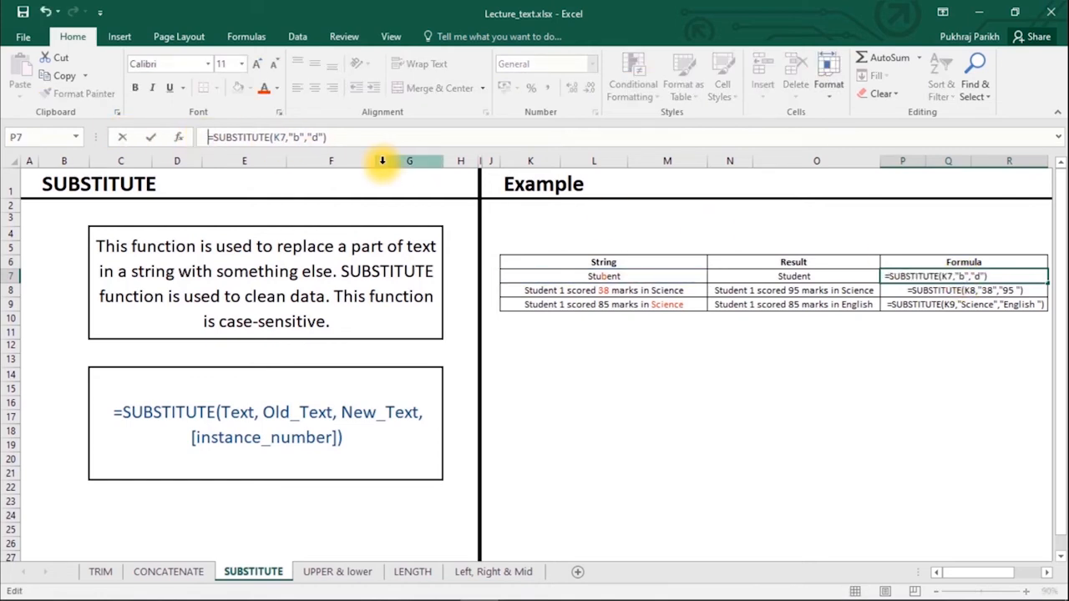
{"action": "key", "text": "Return"}
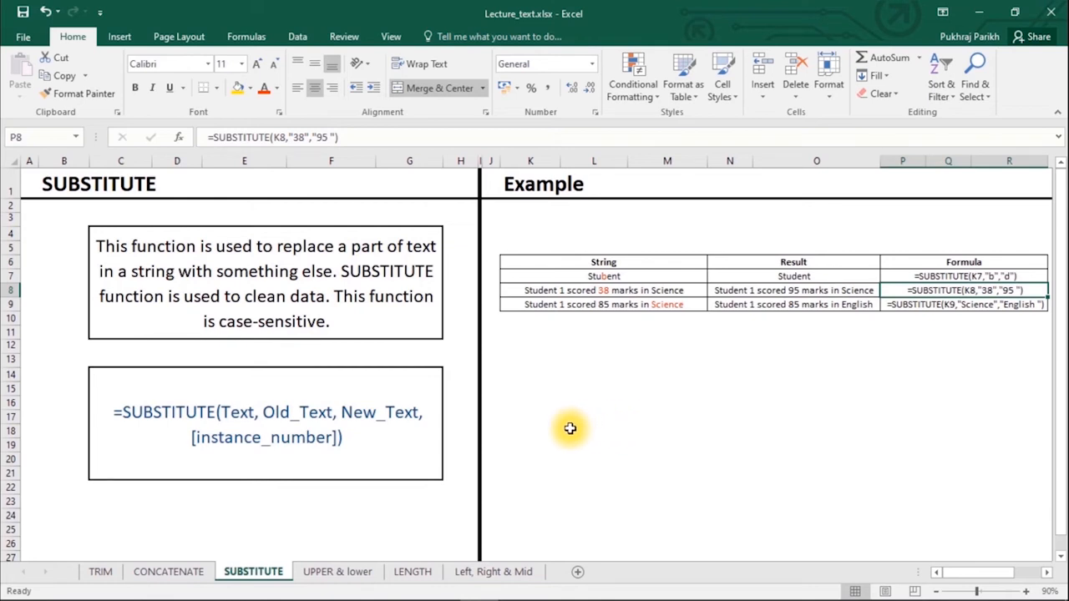
- On the UPPER & lower sheet, convert Student 1's name to uppercase with UPPER
{"action": "left_click", "coordinate": [340, 572]}
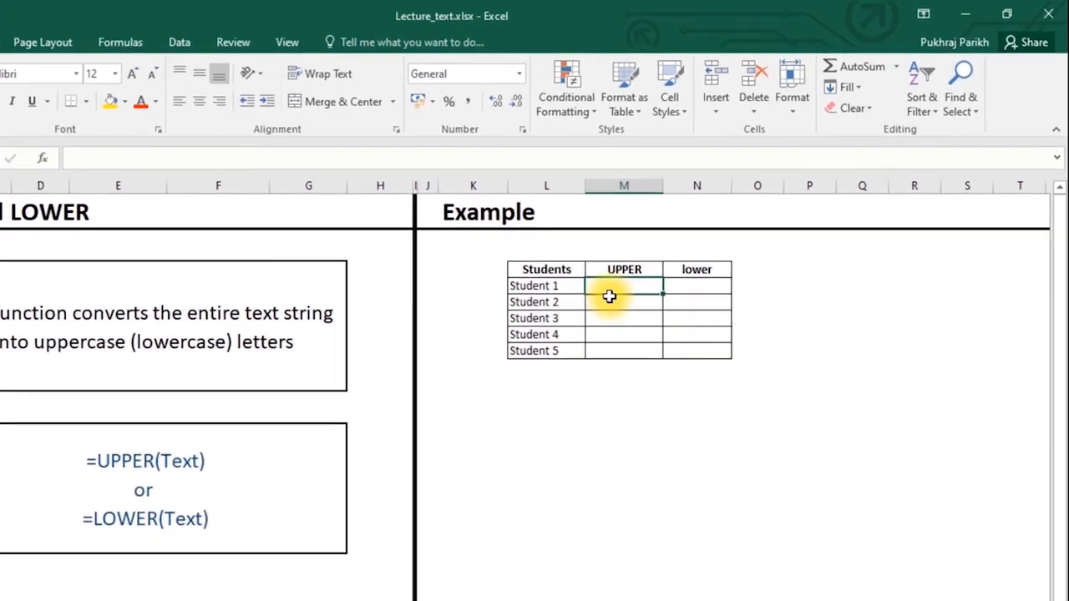
{"action": "type", "text": "=u"}
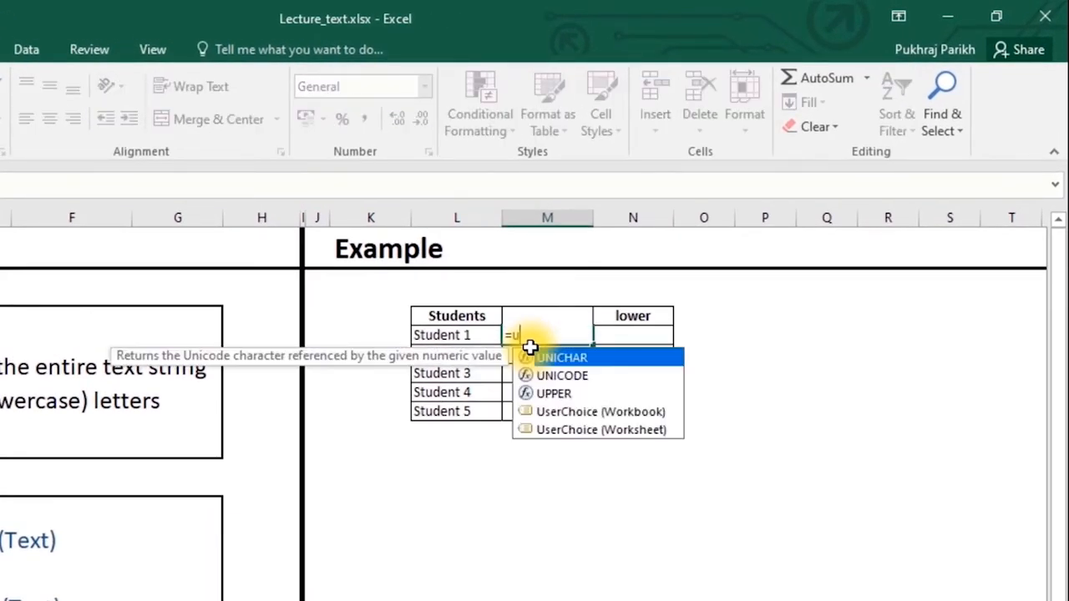
{"action": "key", "text": "Down"}
{"action": "key", "text": "Down"}
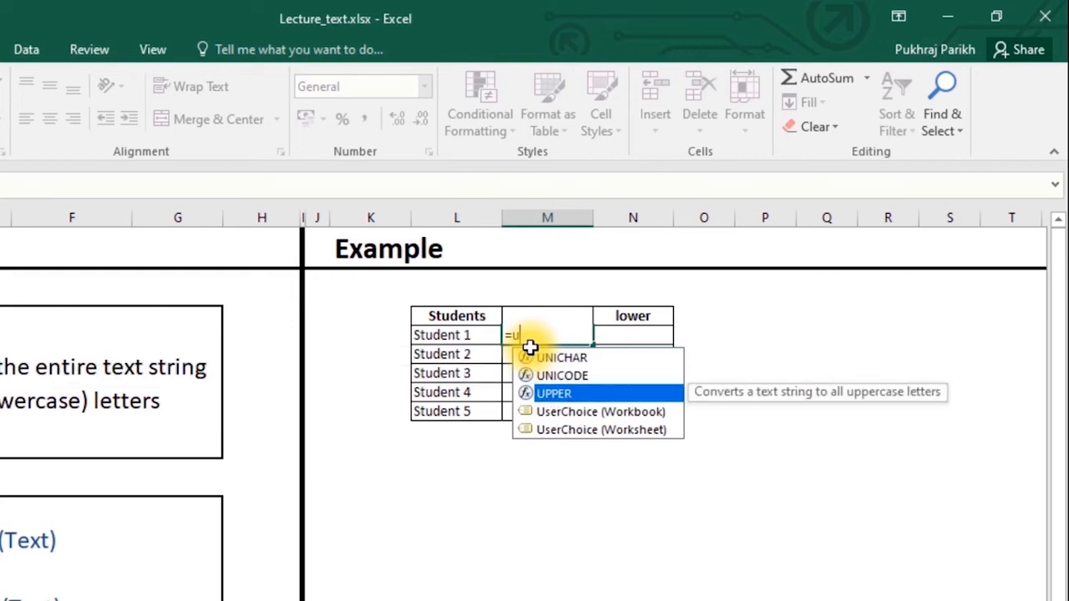
{"action": "key", "text": "Tab"}
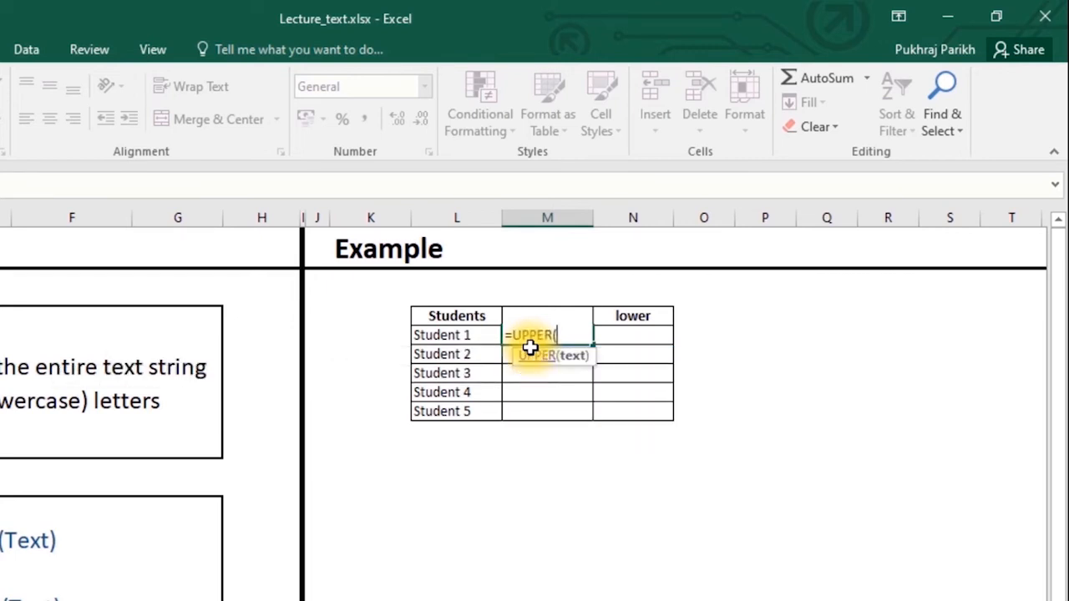
{"action": "left_click", "coordinate": [470, 336]}
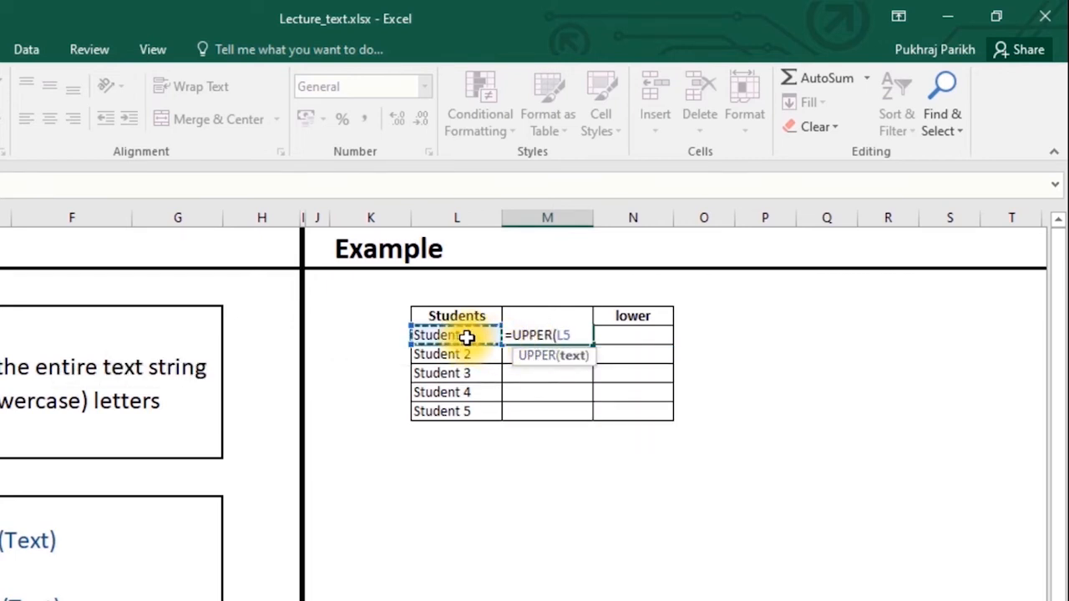
{"action": "key", "text": "Return"}
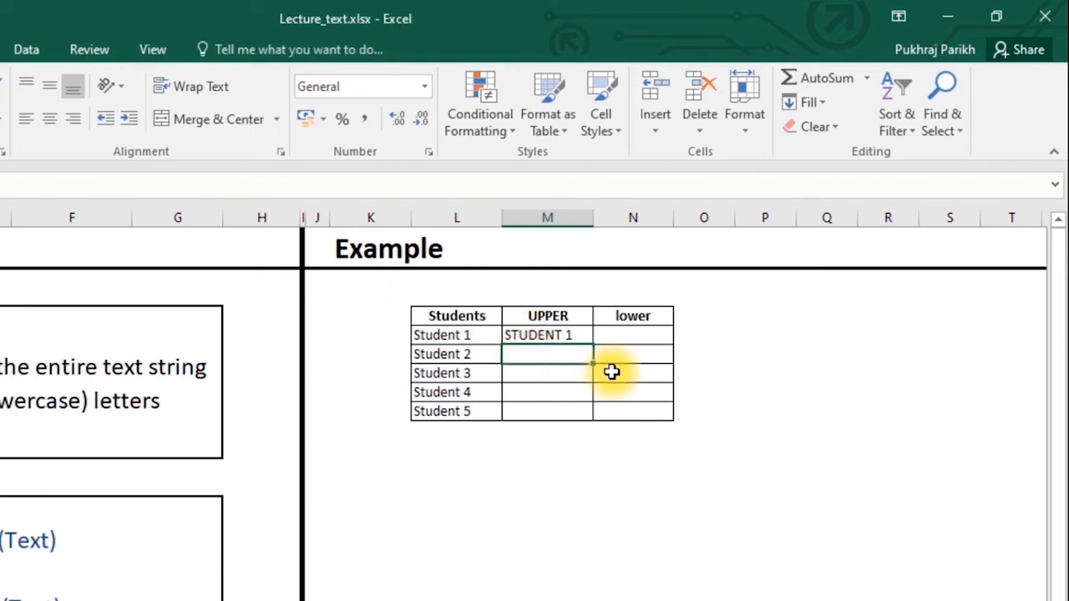
- Add =LOWER(L5) for Student 1, copy both case formulas to Student 5, then open LENGTH
{"action": "left_click", "coordinate": [626, 334]}
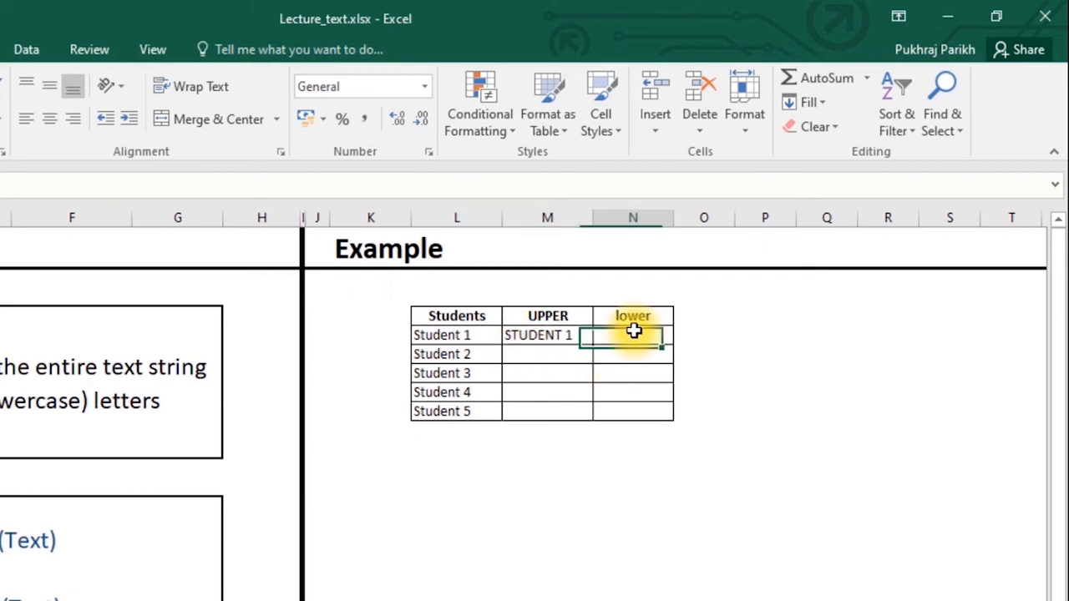
{"action": "type", "text": "=lowe"}
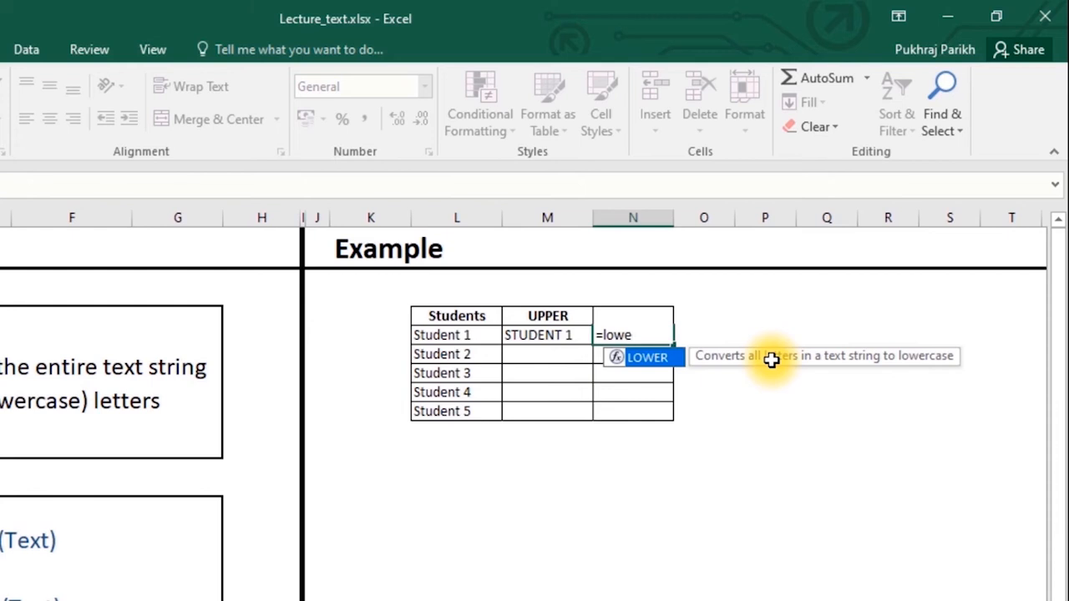
{"action": "key", "text": "Tab"}
{"action": "left_click", "coordinate": [480, 334]}
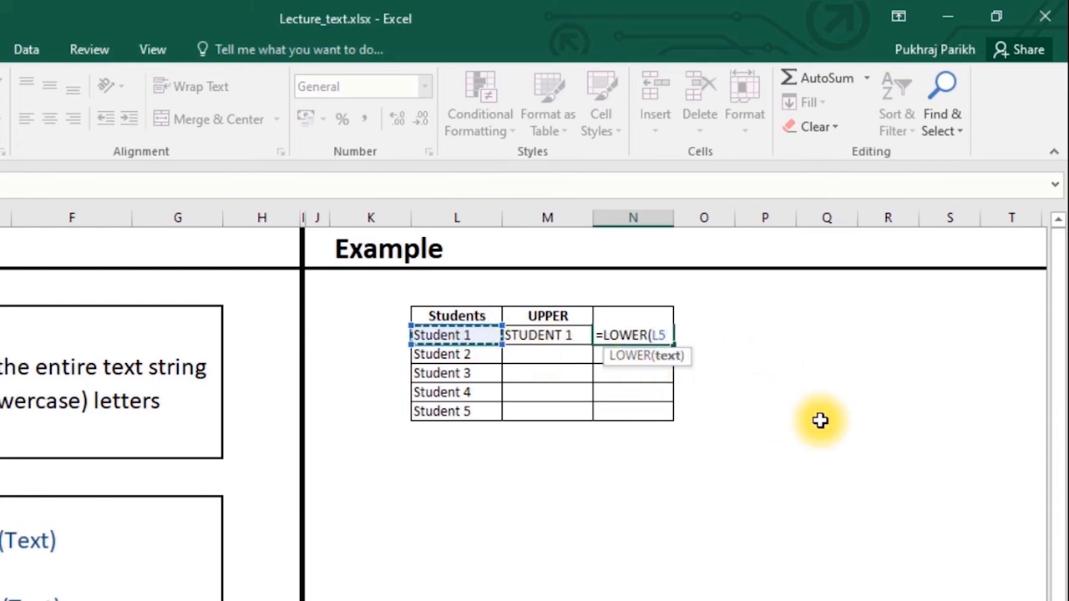
{"action": "key", "text": "Return"}
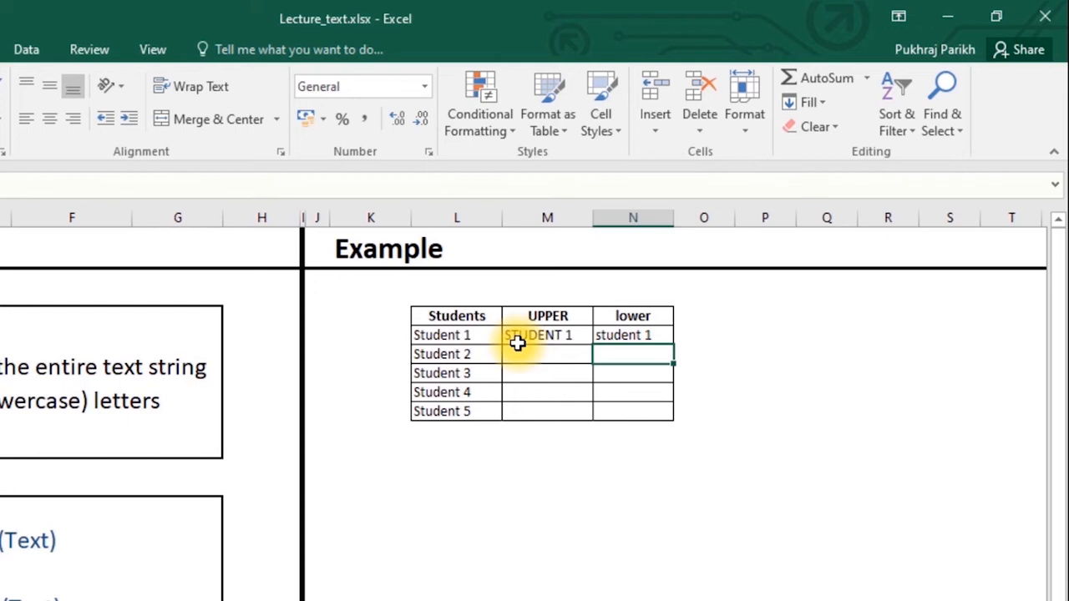
{"action": "left_click_drag", "start_coordinate": [553, 335], "coordinate": [673, 337]}
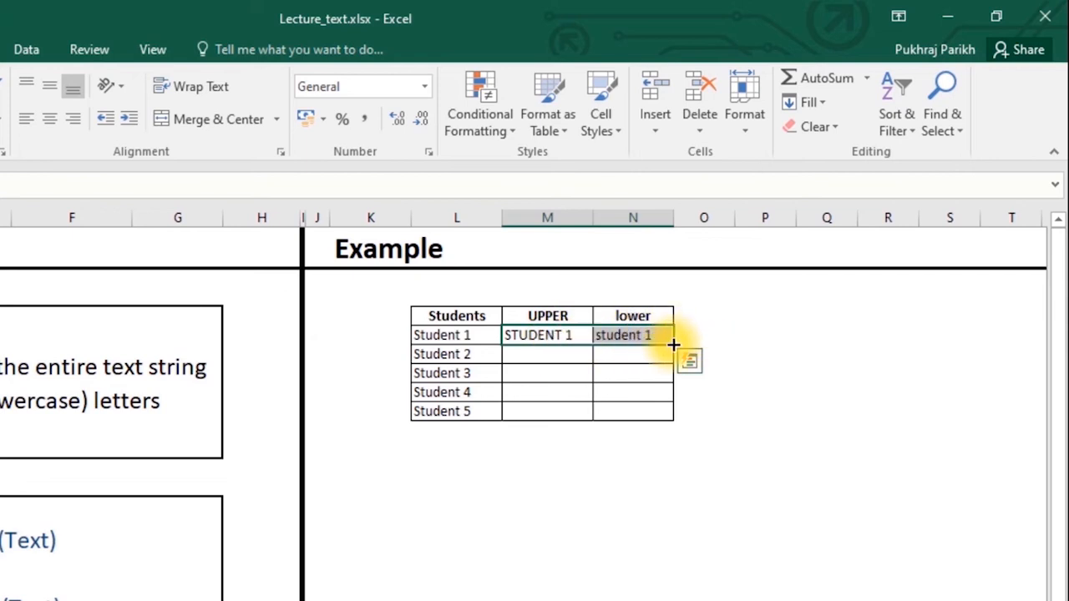
{"action": "double_click", "coordinate": [673, 344]}
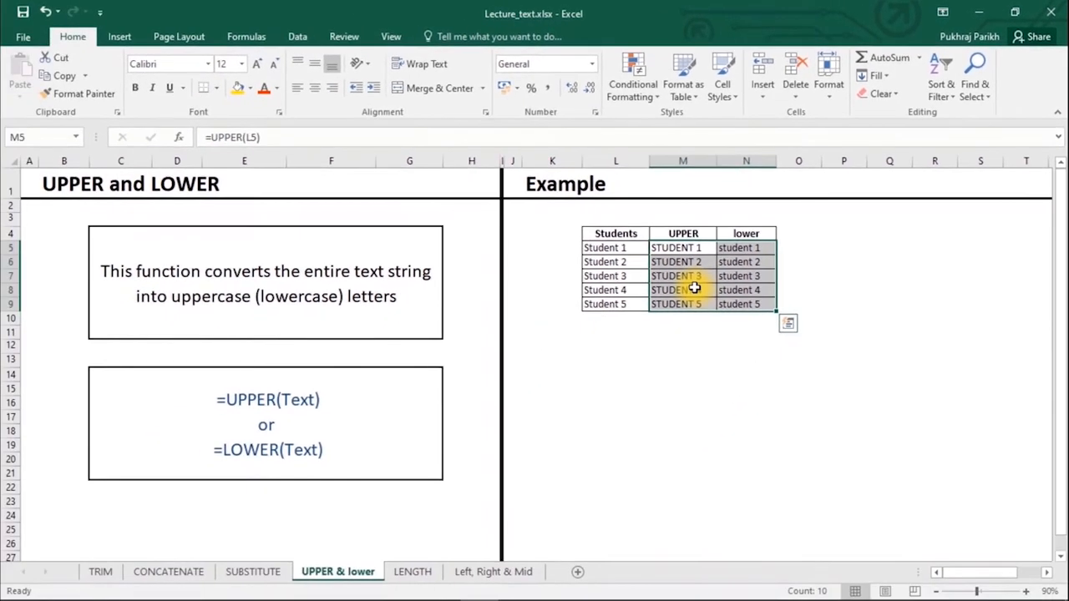
{"action": "left_click", "coordinate": [412, 571]}
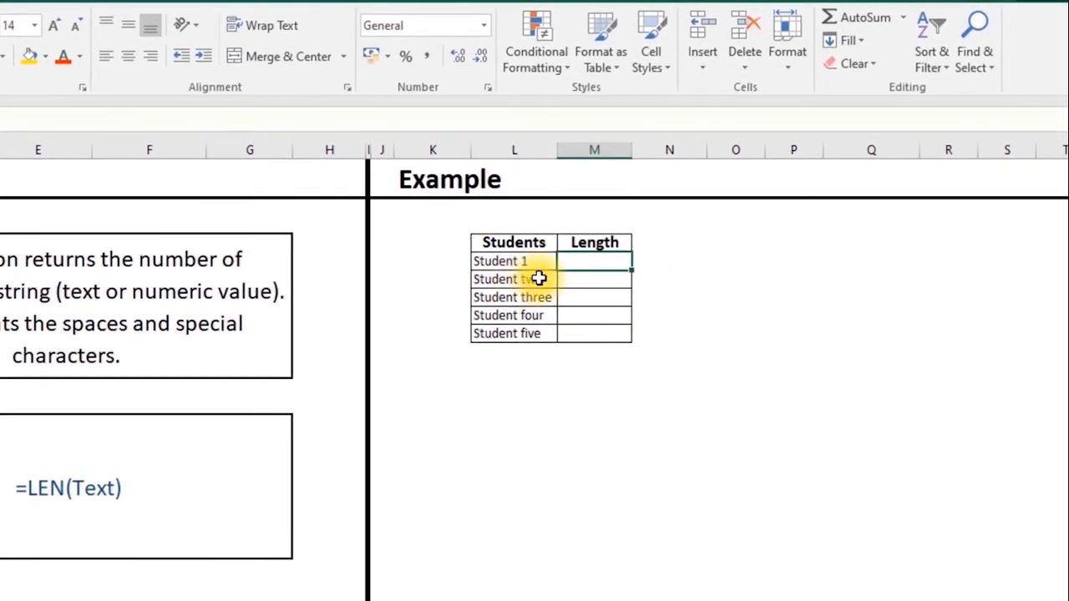
- Enter =LEN(L5) in M5 and fill down to get 9, 11, 13, 12, 12
{"action": "left_click", "coordinate": [547, 264]}
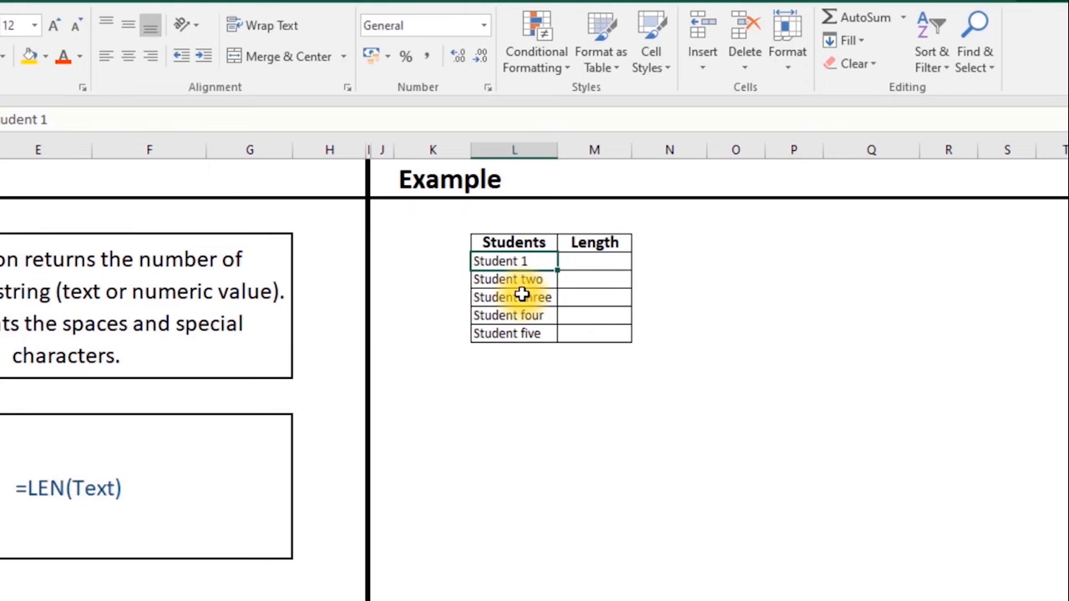
{"action": "left_click", "coordinate": [603, 260]}
{"action": "type", "text": "="}
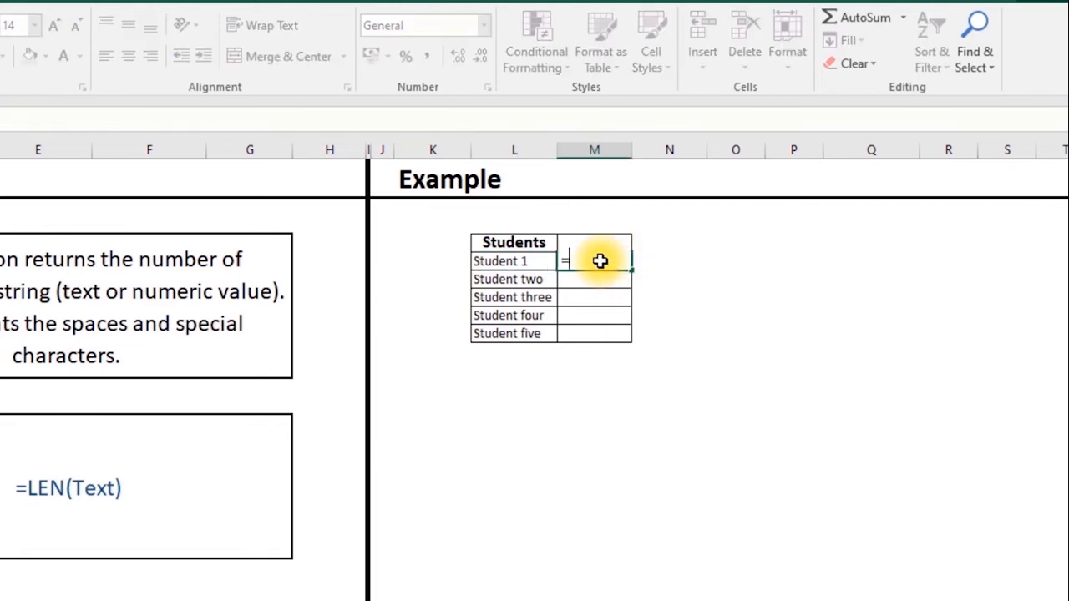
{"action": "type", "text": "le"}
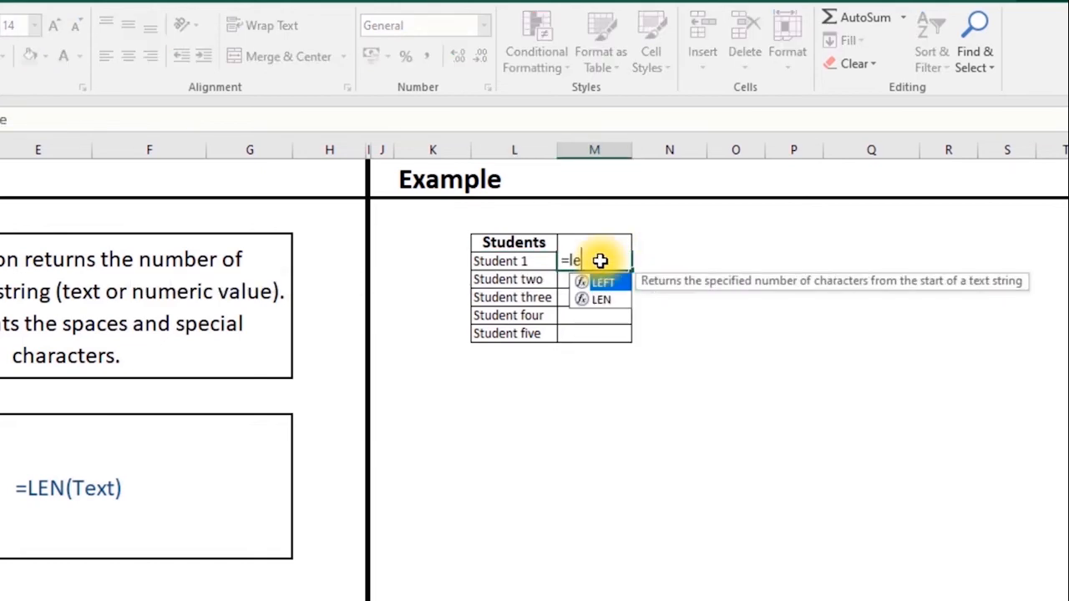
{"action": "key", "text": "Down"}
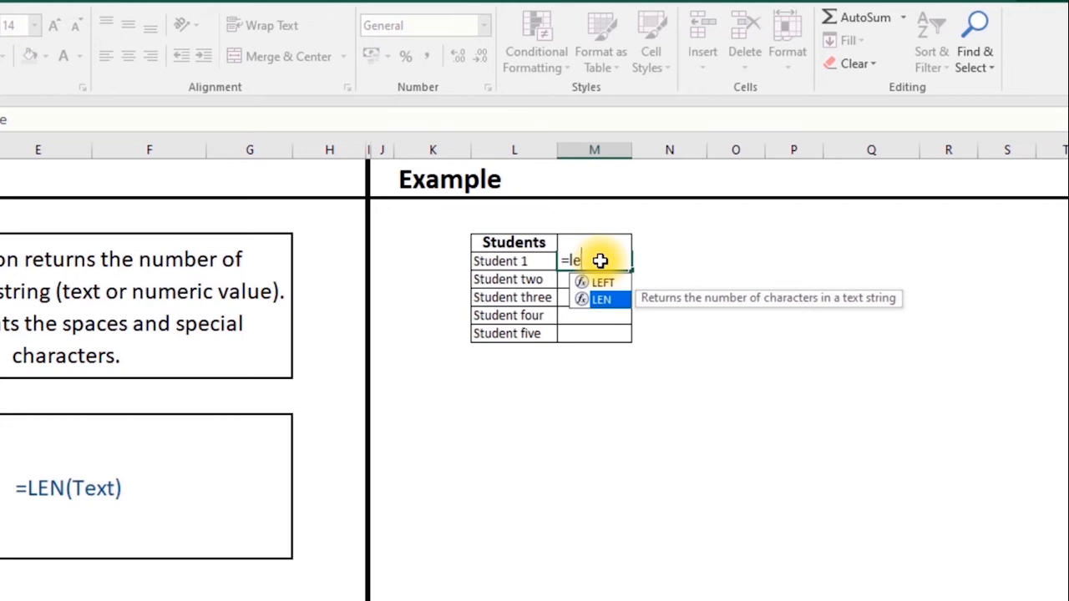
{"action": "key", "text": "Tab"}
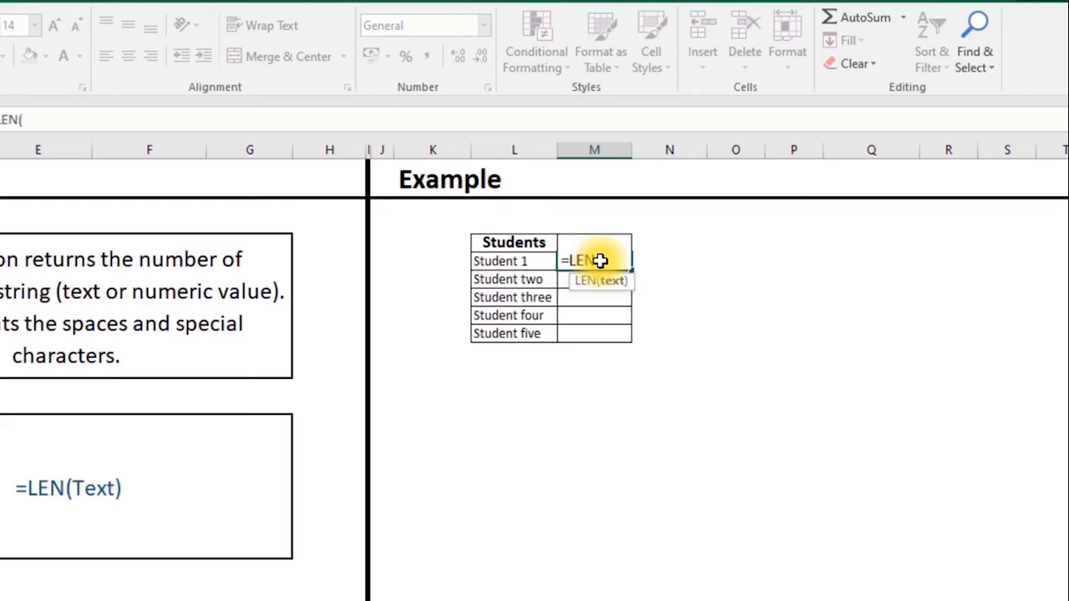
{"action": "left_click", "coordinate": [539, 260]}
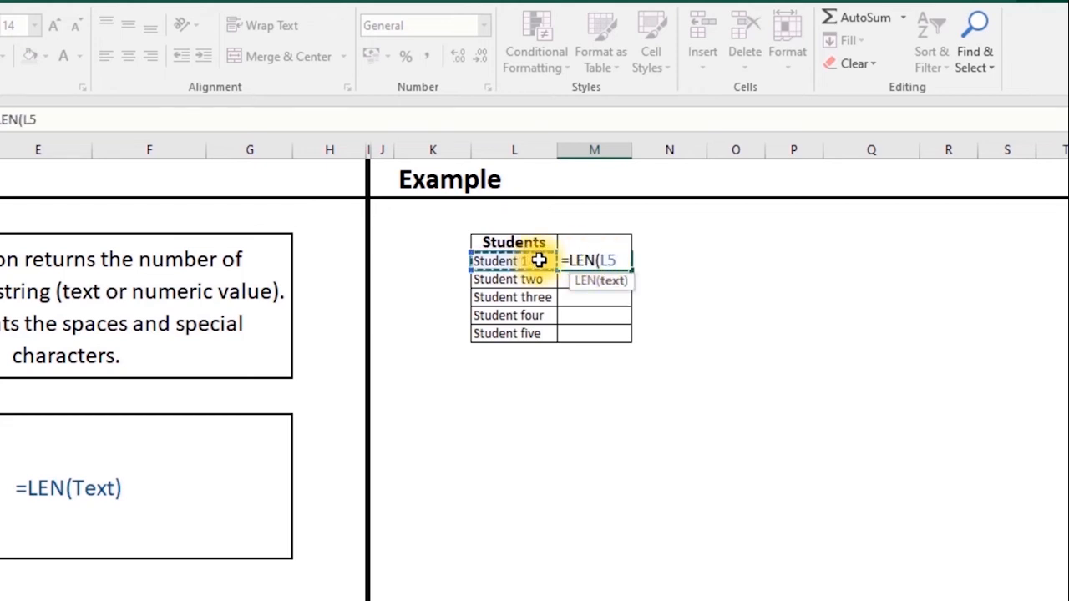
{"action": "type", "text": ")"}
{"action": "key", "text": "ctrl+Return"}
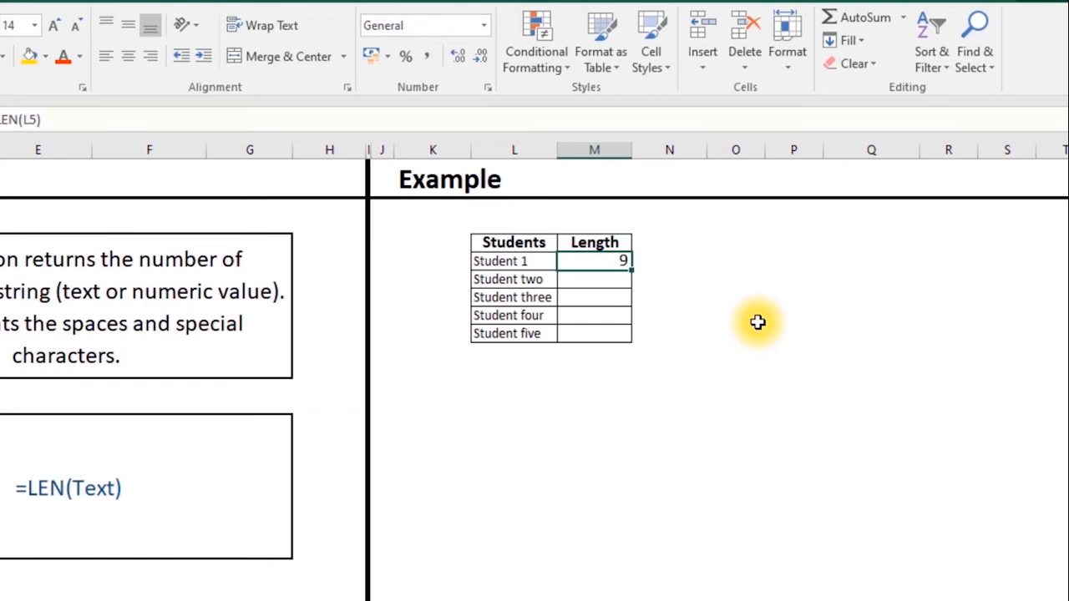
{"action": "double_click", "coordinate": [632, 269]}
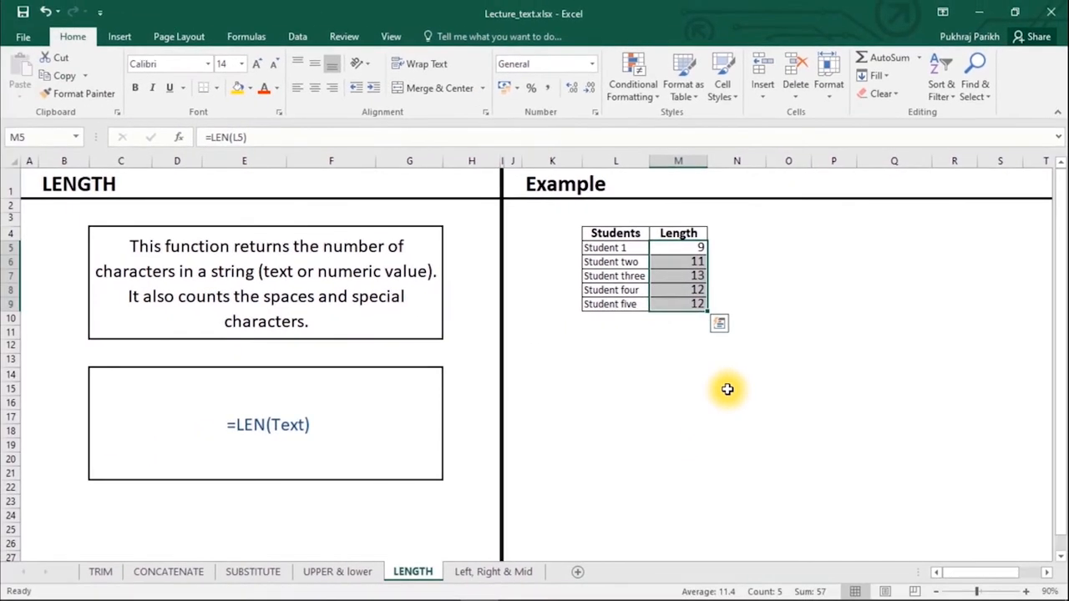
{"action": "left_click", "coordinate": [499, 572]}
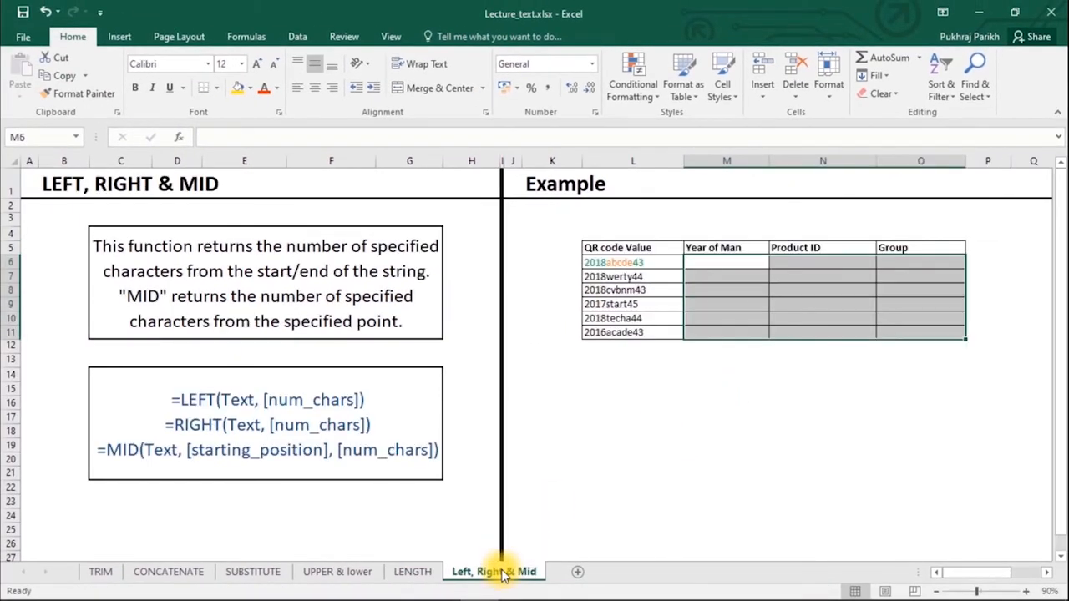
- Enter =LEFT(L6,4) in M6 so the first Year of Man shows 2018
{"action": "left_click", "coordinate": [717, 262]}
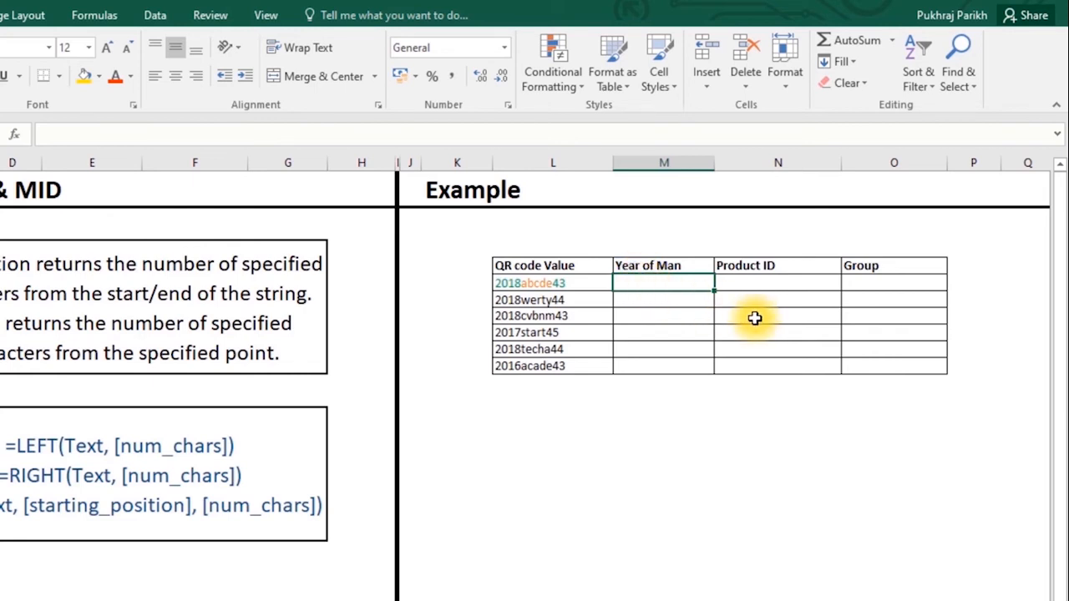
{"action": "type", "text": "=LEFT("}
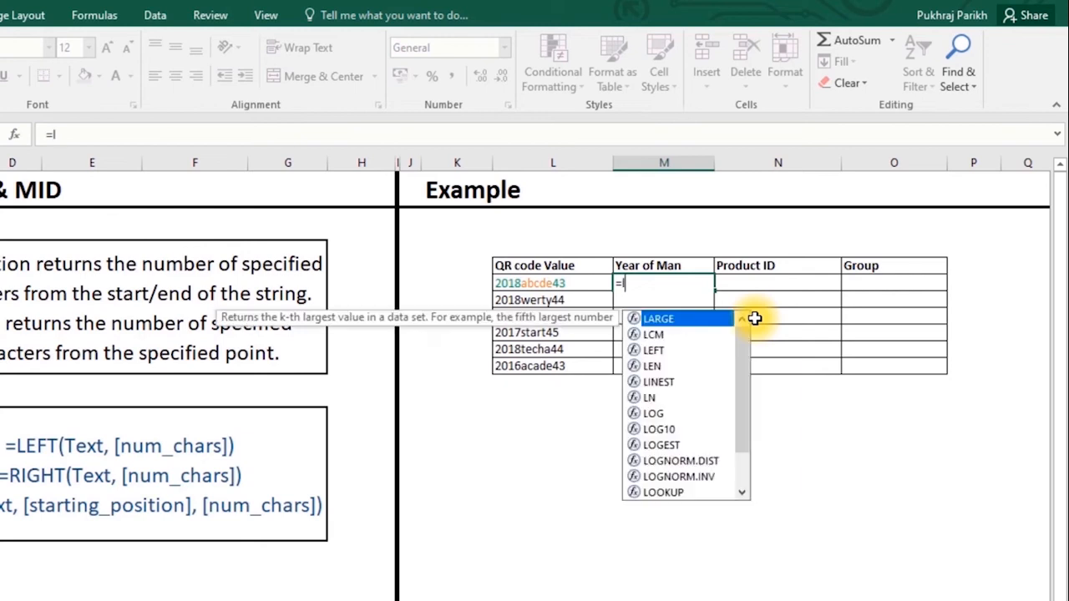
{"action": "left_click", "coordinate": [545, 283]}
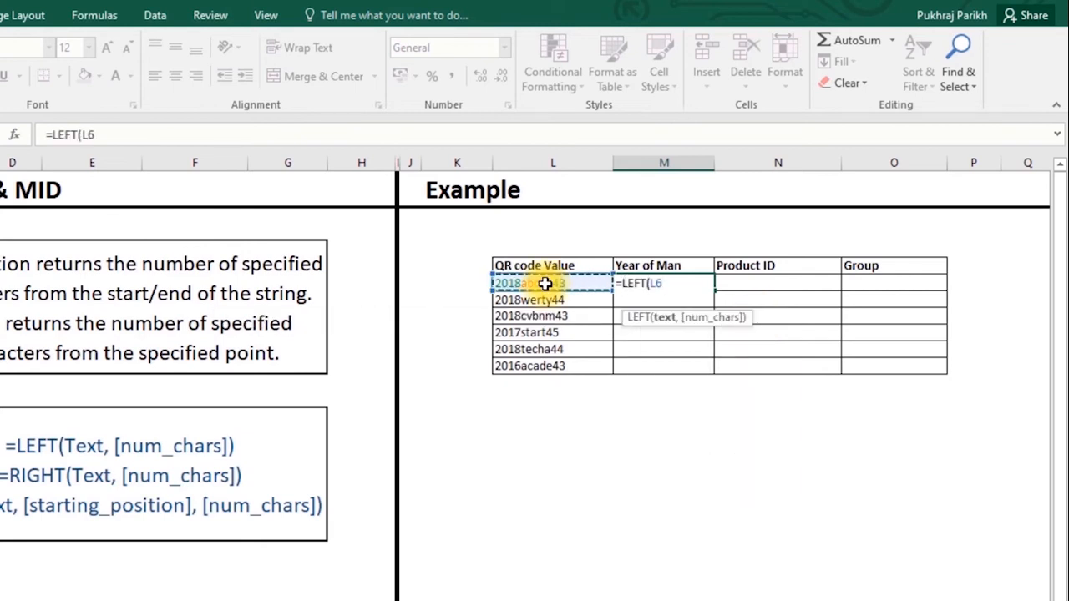
{"action": "type", "text": ","}
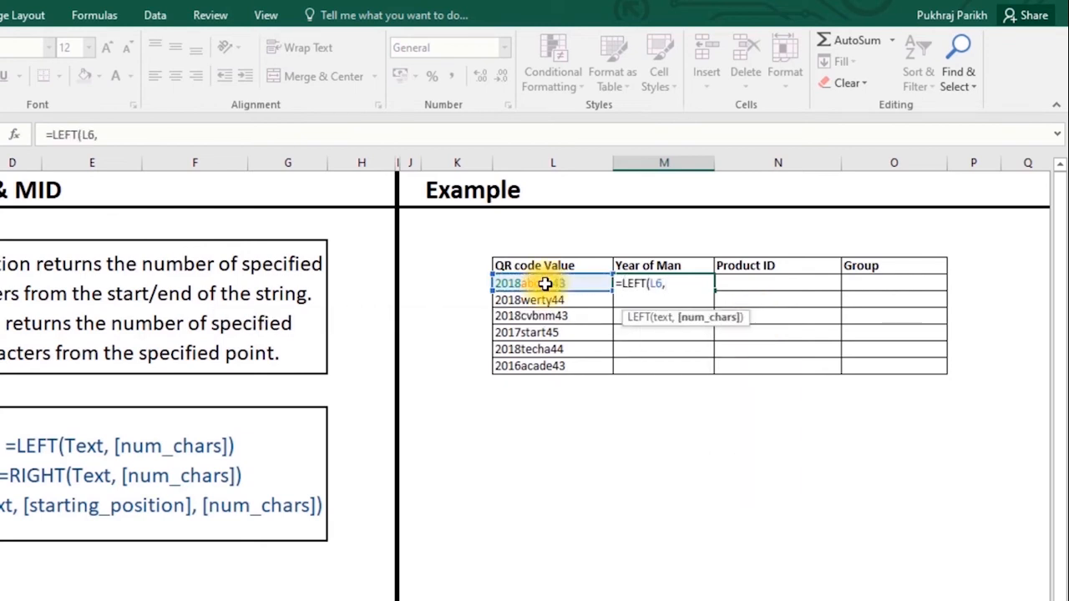
{"action": "type", "text": "4"}
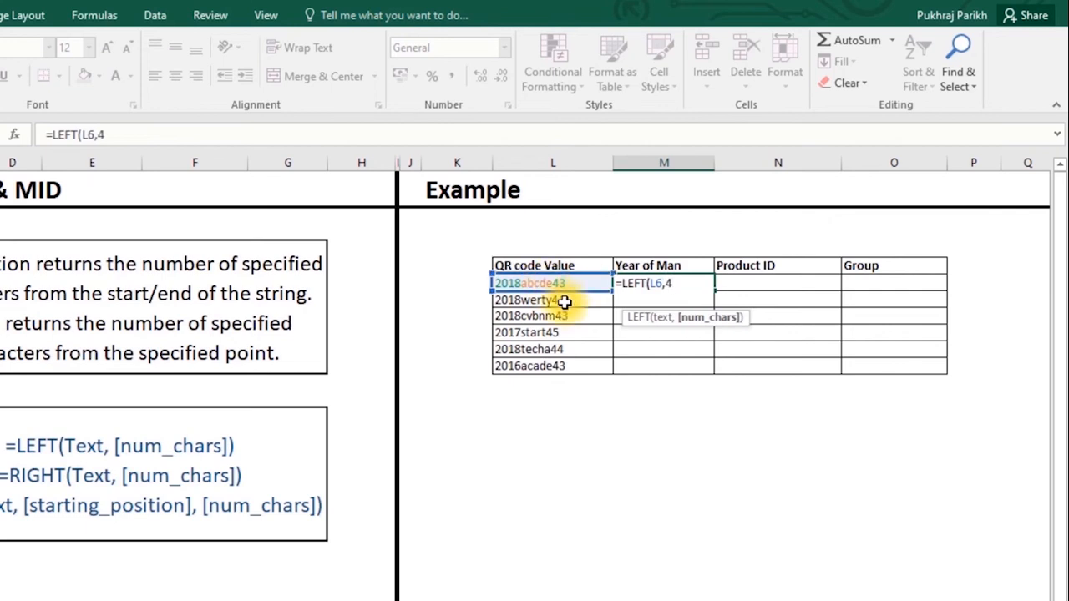
{"action": "type", "text": ")"}
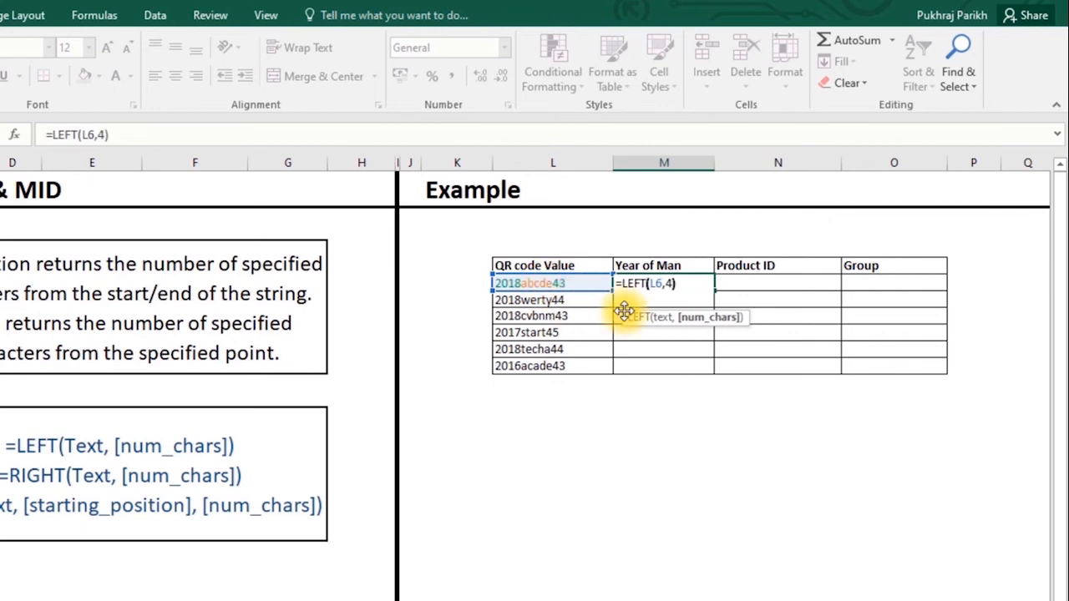
{"action": "key", "text": "Return"}
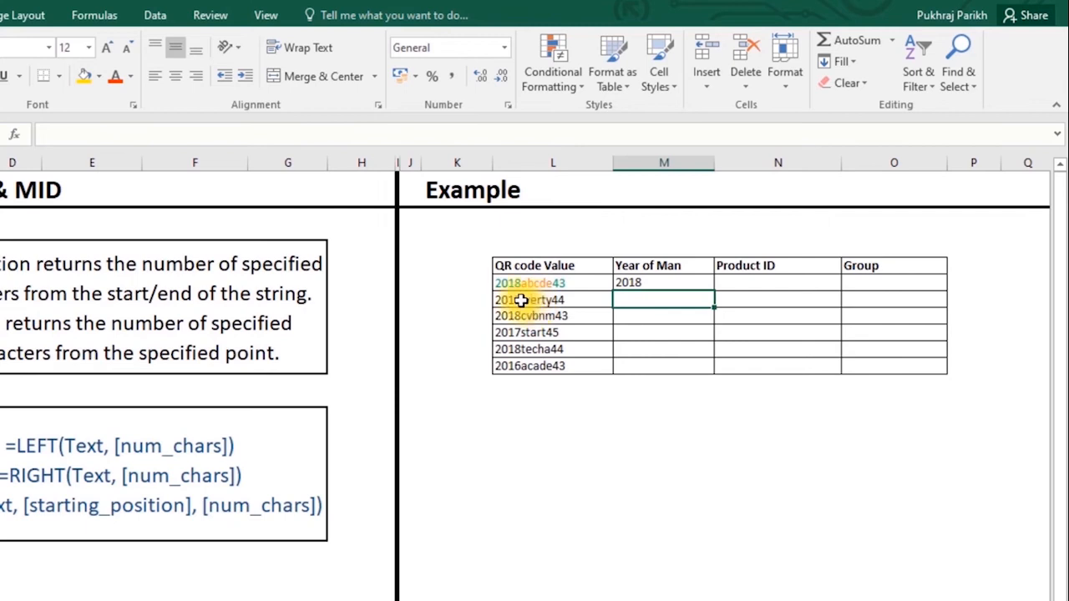
{"action": "left_click", "coordinate": [639, 280]}
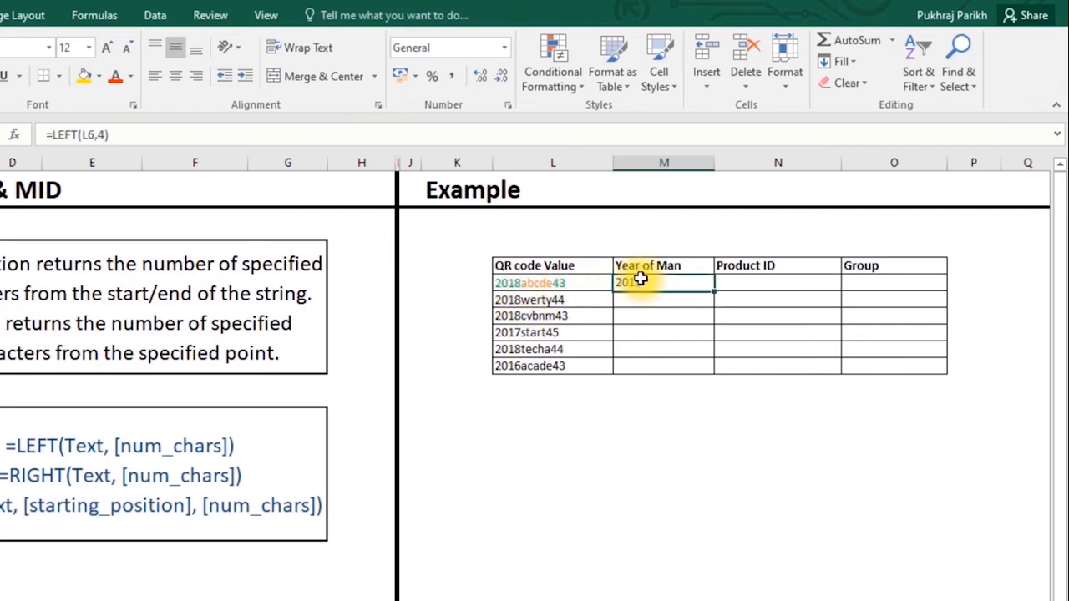
{"action": "left_click", "coordinate": [735, 285]}
{"action": "left_click", "coordinate": [856, 281]}
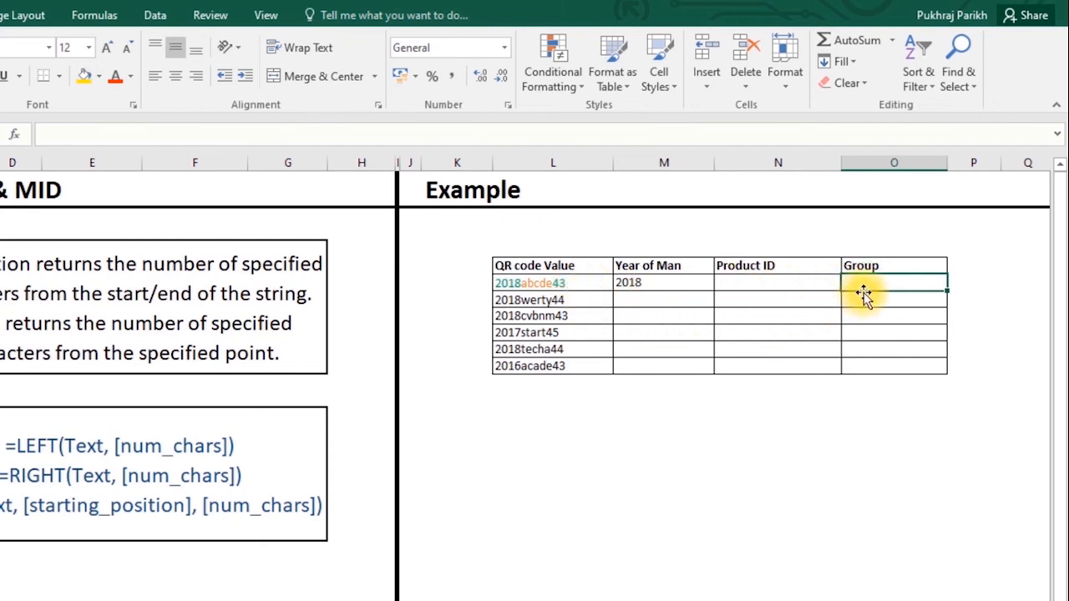
- Enter =RIGHT(L6,2) in O6 so the first Group cell shows 43
{"action": "type", "text": "=r"}
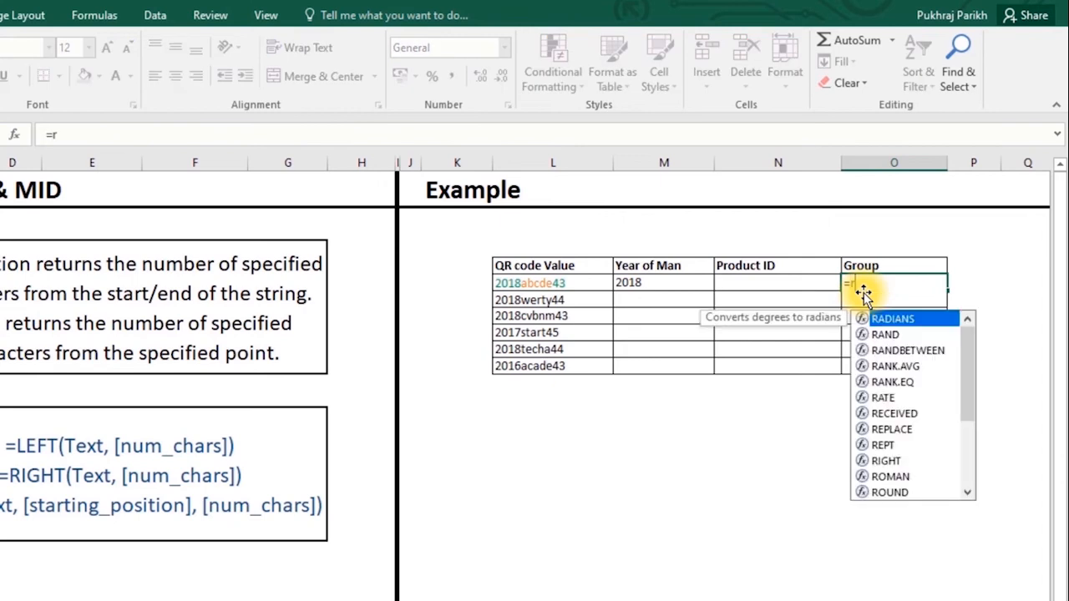
{"action": "type", "text": "ight"}
{"action": "key", "text": "Tab"}
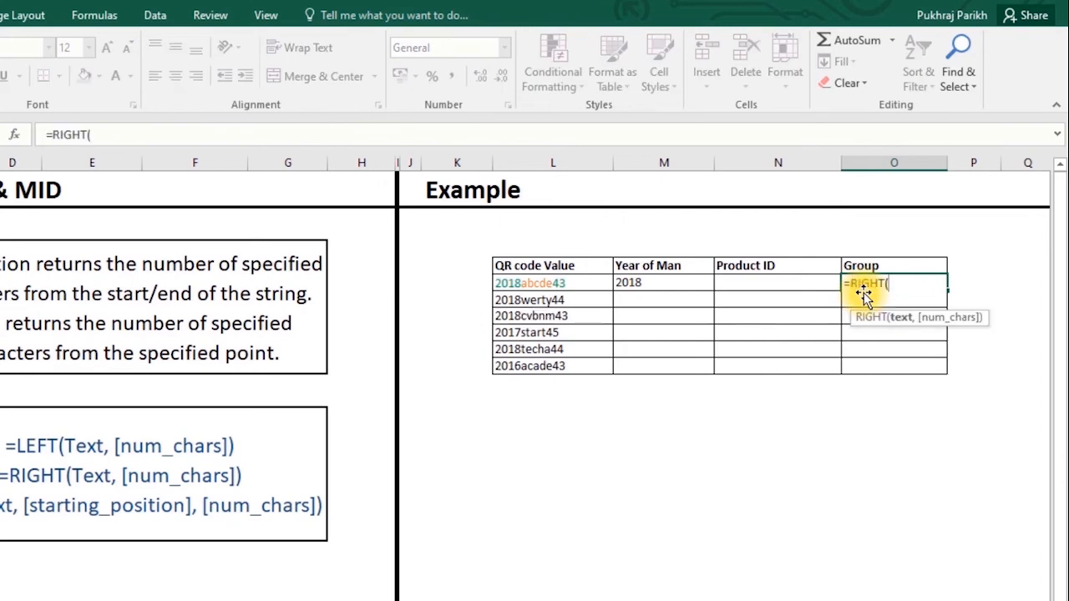
{"action": "left_click", "coordinate": [554, 287]}
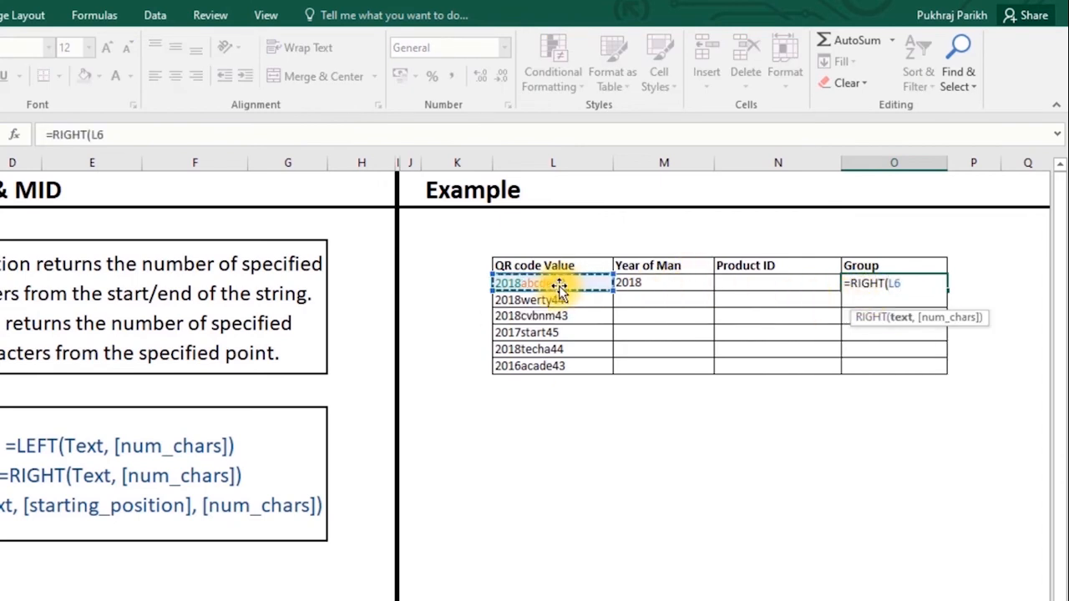
{"action": "type", "text": ",2"}
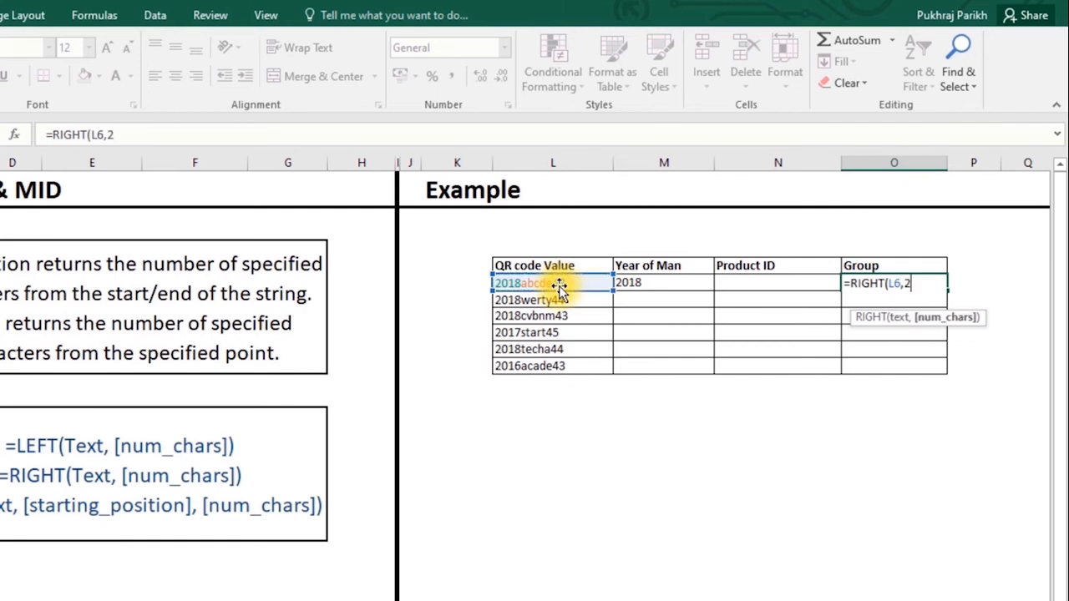
{"action": "key", "text": "Return"}
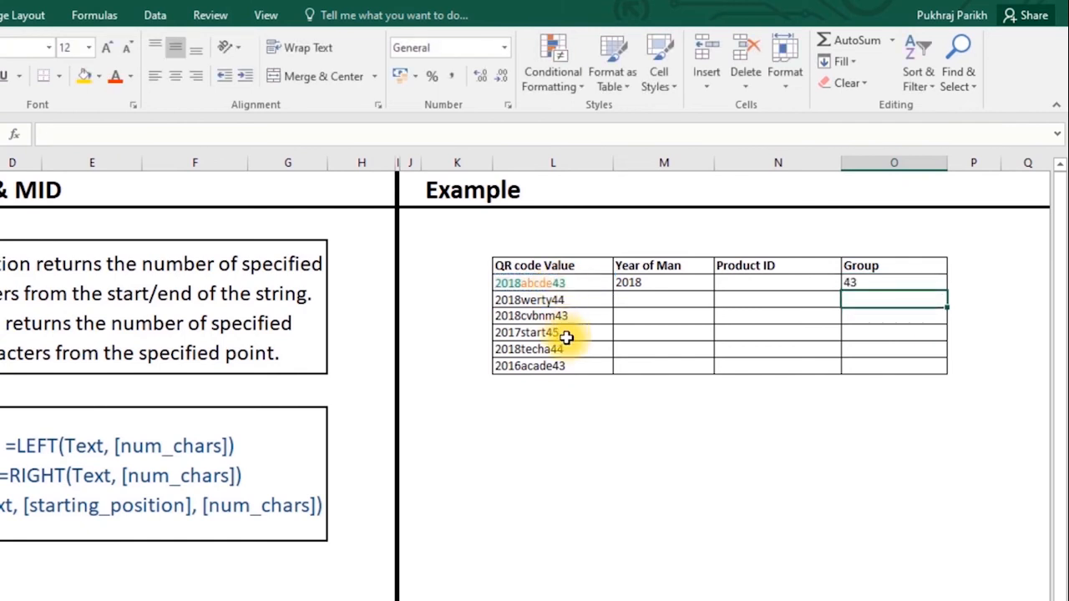
{"action": "left_click", "coordinate": [576, 282]}
{"action": "left_click", "coordinate": [738, 288]}
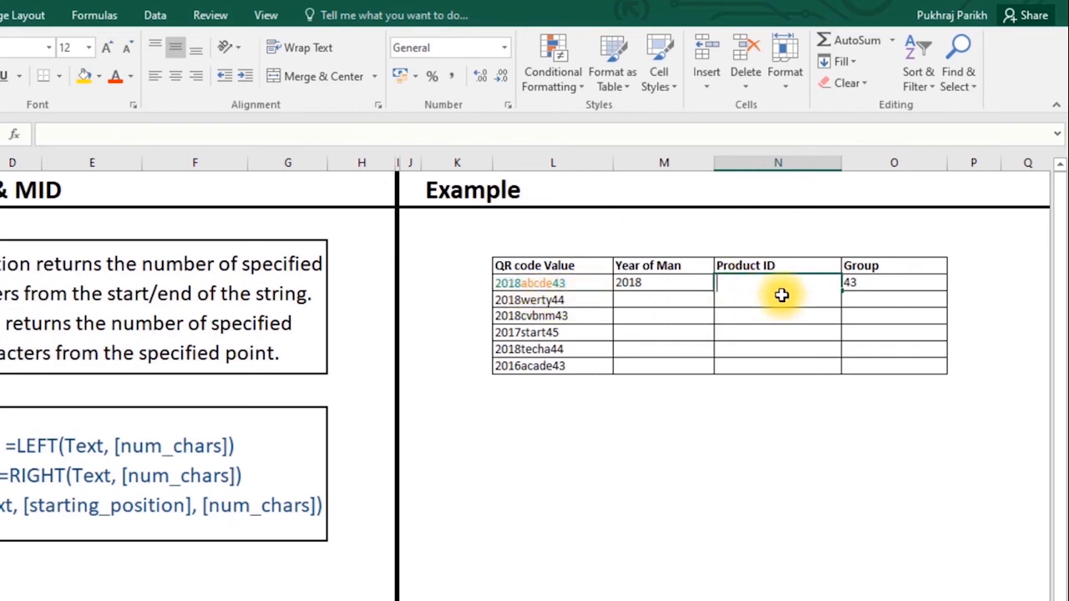
- Enter =MID(L6,5,5) in N6 to extract the first QR code's product ID
{"action": "type", "text": "=mid"}
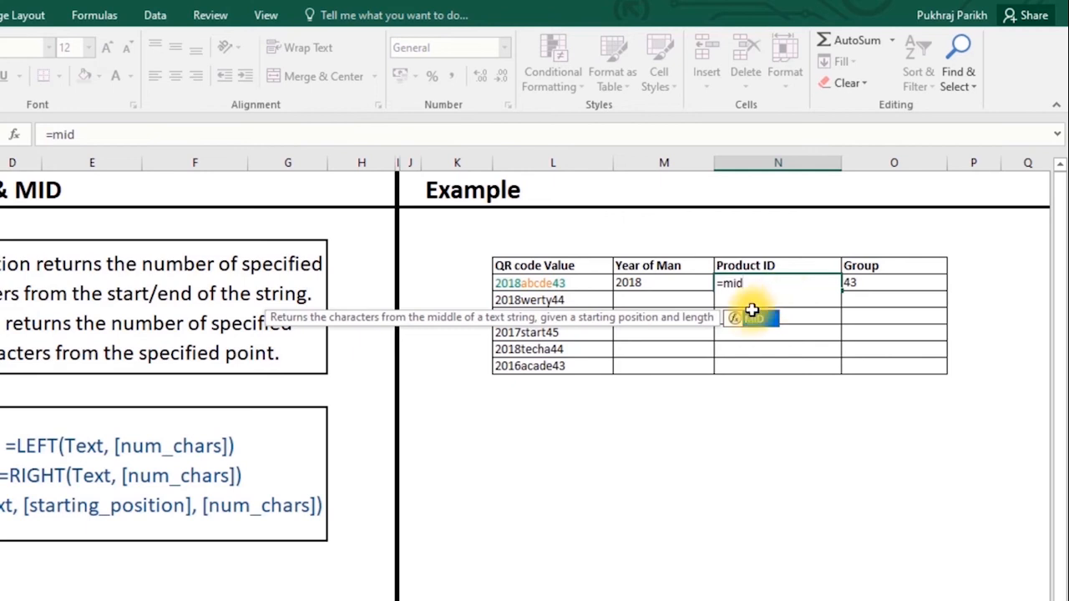
{"action": "double_click", "coordinate": [749, 319]}
{"action": "left_click", "coordinate": [549, 284]}
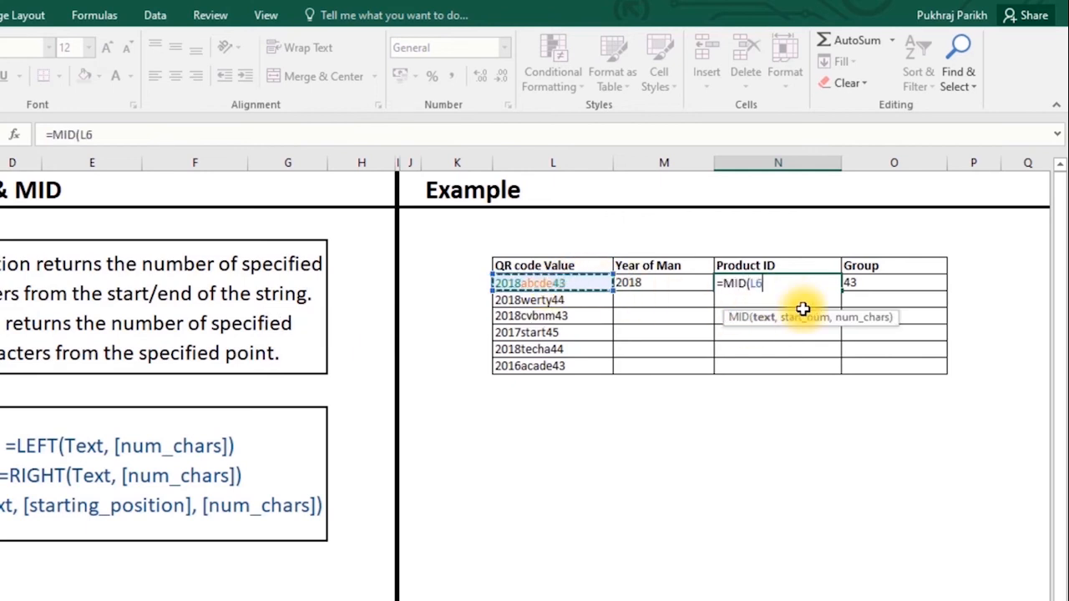
{"action": "type", "text": ","}
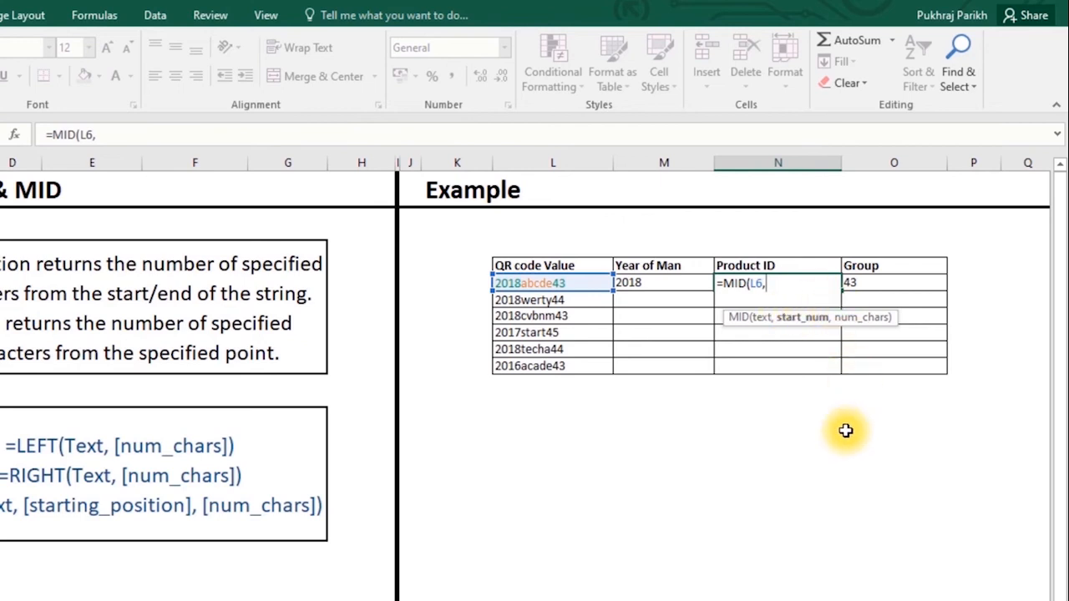
{"action": "type", "text": "5"}
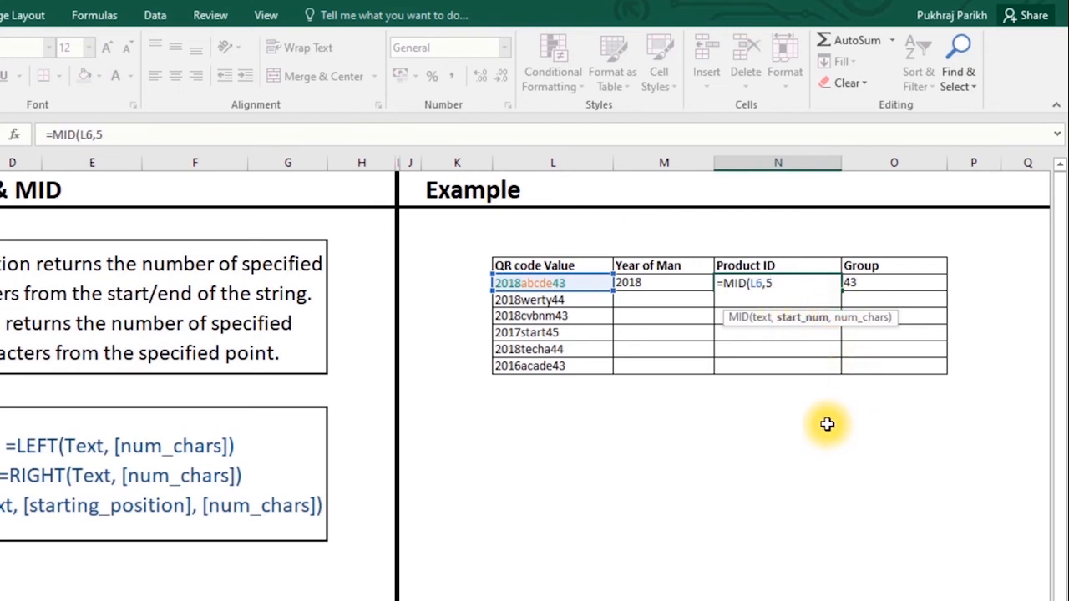
{"action": "type", "text": ","}
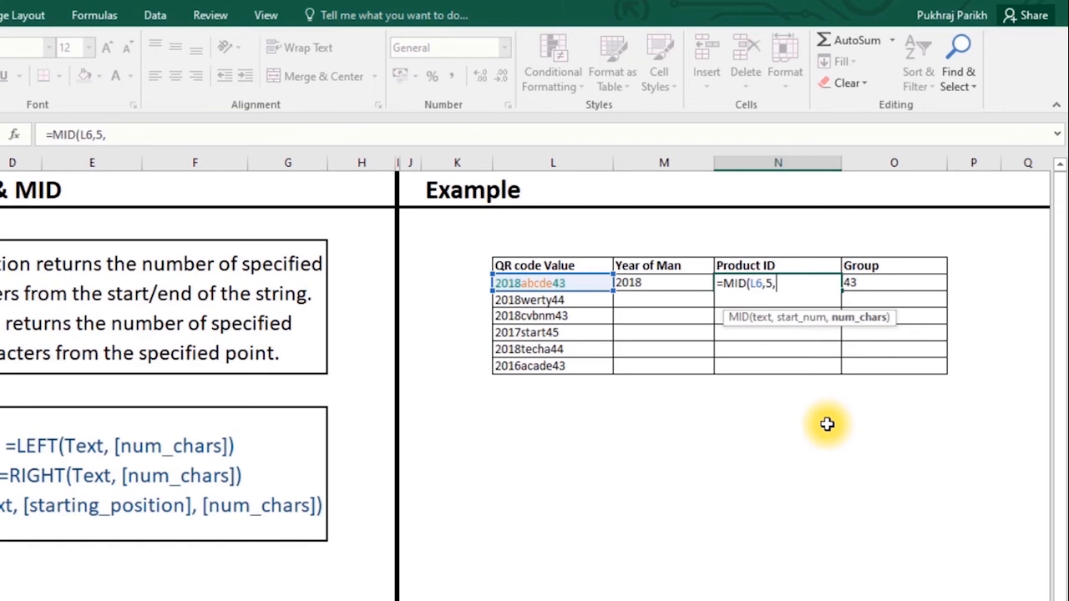
{"action": "type", "text": "5)"}
{"action": "key", "text": "Return"}
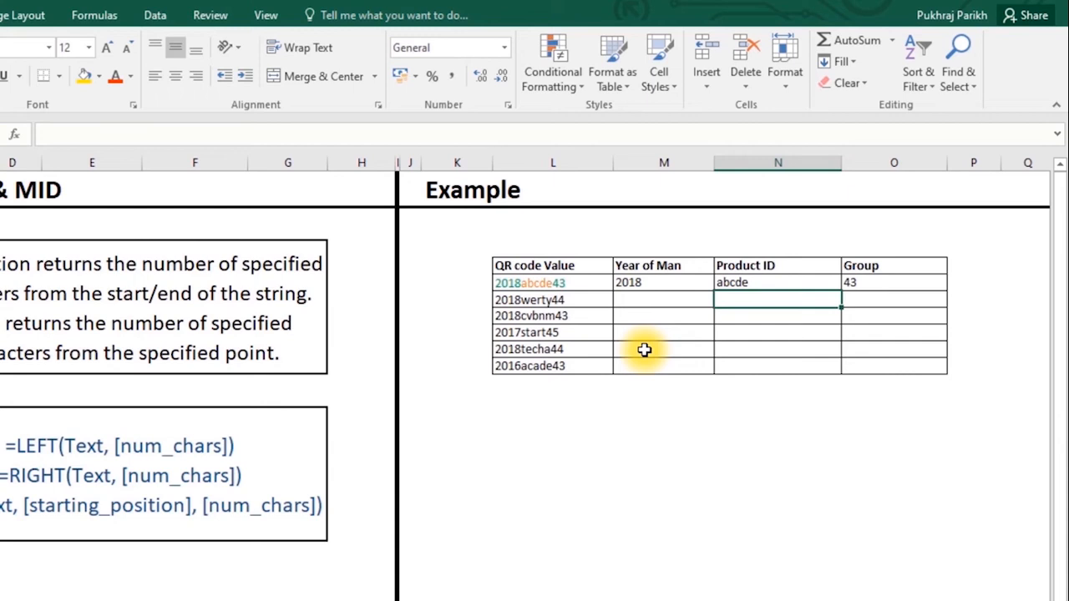
- Copy the Year of Man, Product ID and Group formulas down to all six QR codes
{"action": "left_click_drag", "start_coordinate": [671, 283], "coordinate": [946, 287]}
{"action": "double_click", "coordinate": [947, 289]}
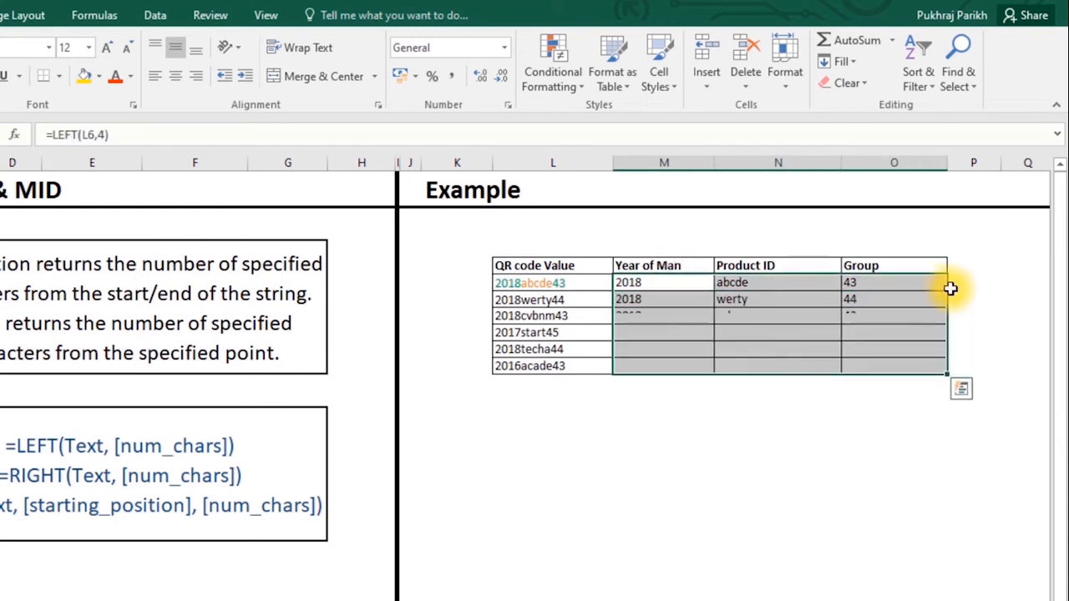
{"action": "left_click", "coordinate": [1013, 269]}
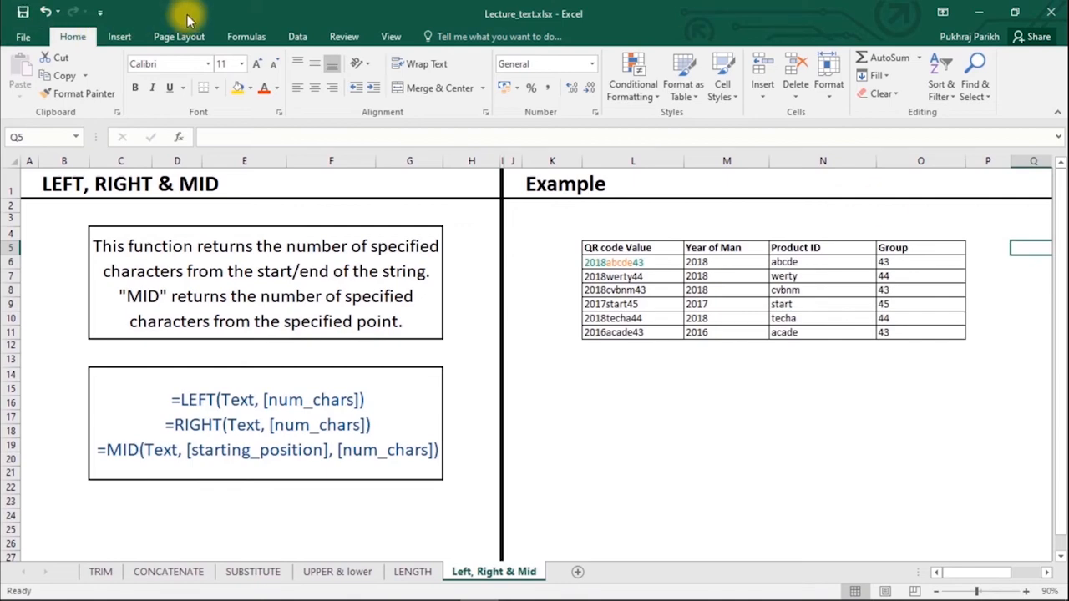
- Show the Formulas ribbon in the logical workbook's AND OR sheet
{"action": "left_click", "coordinate": [237, 38]}
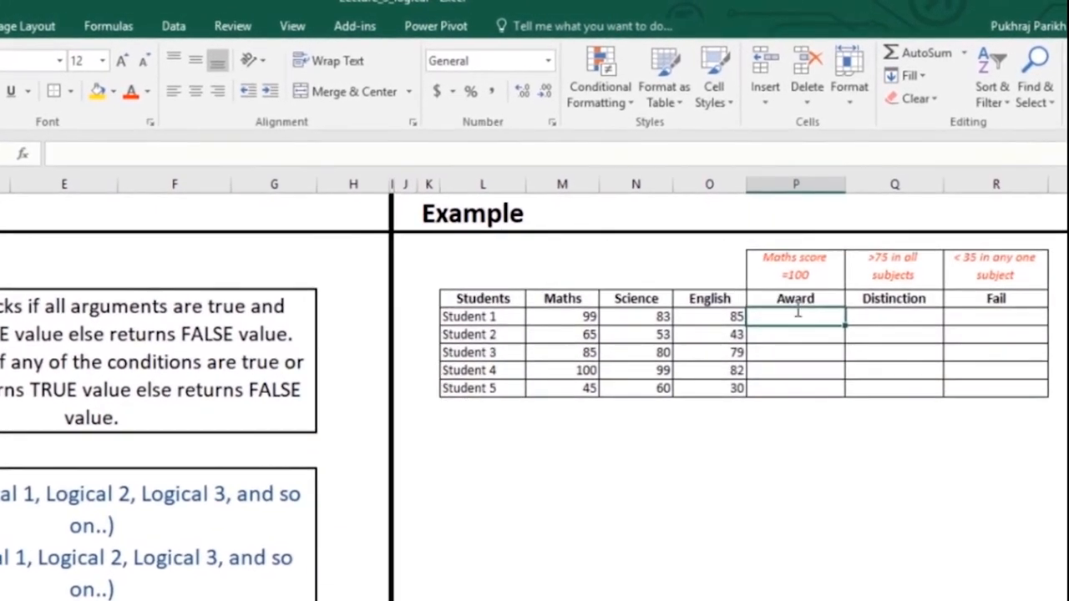
- Fill the Award column with =M5=100 and highlight Student 4's TRUE in yellow
{"action": "type", "text": "="}
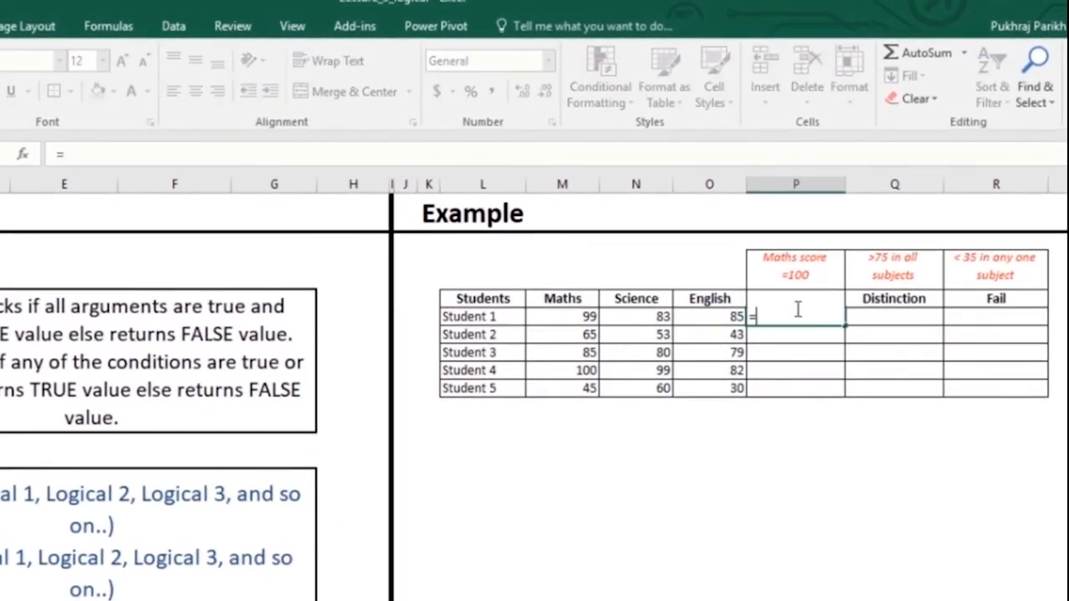
{"action": "key", "text": "Left"}
{"action": "key", "text": "Left"}
{"action": "key", "text": "Left"}
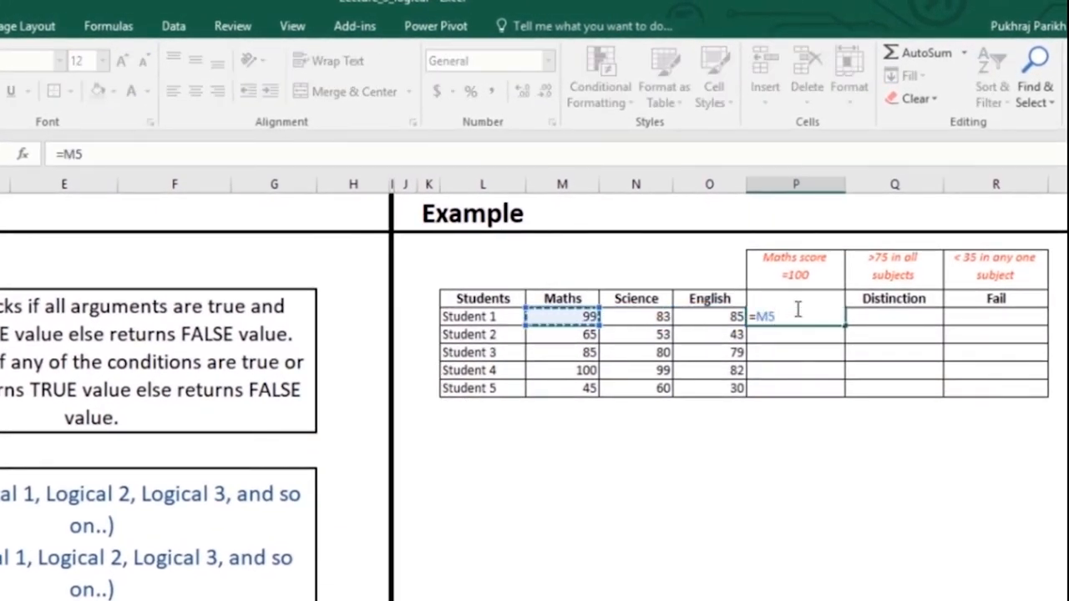
{"action": "type", "text": "=100"}
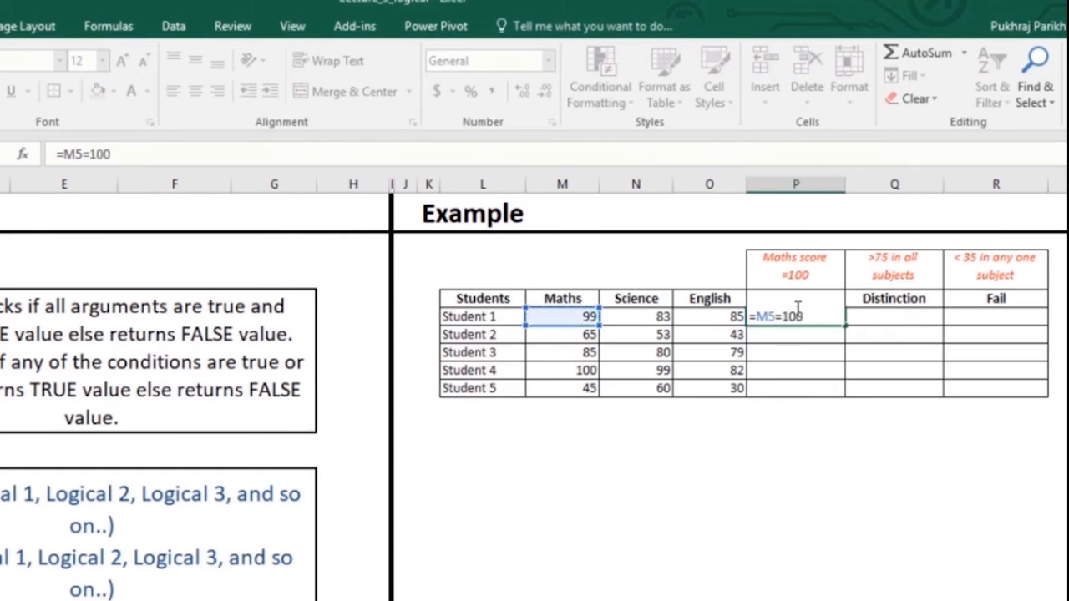
{"action": "key", "text": "Return"}
{"action": "left_click", "coordinate": [795, 315]}
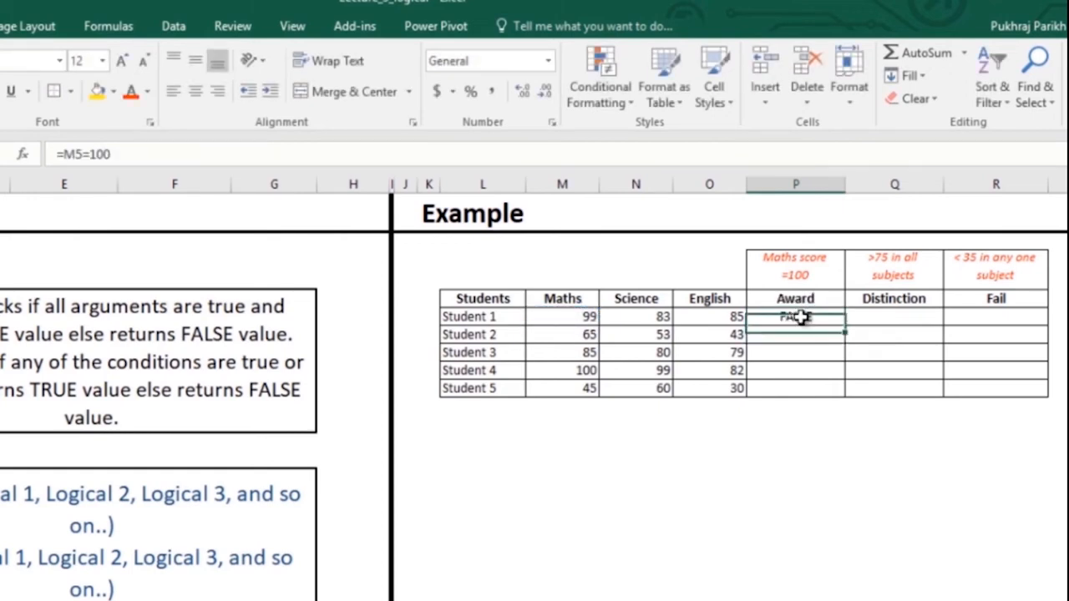
{"action": "double_click", "coordinate": [845, 327]}
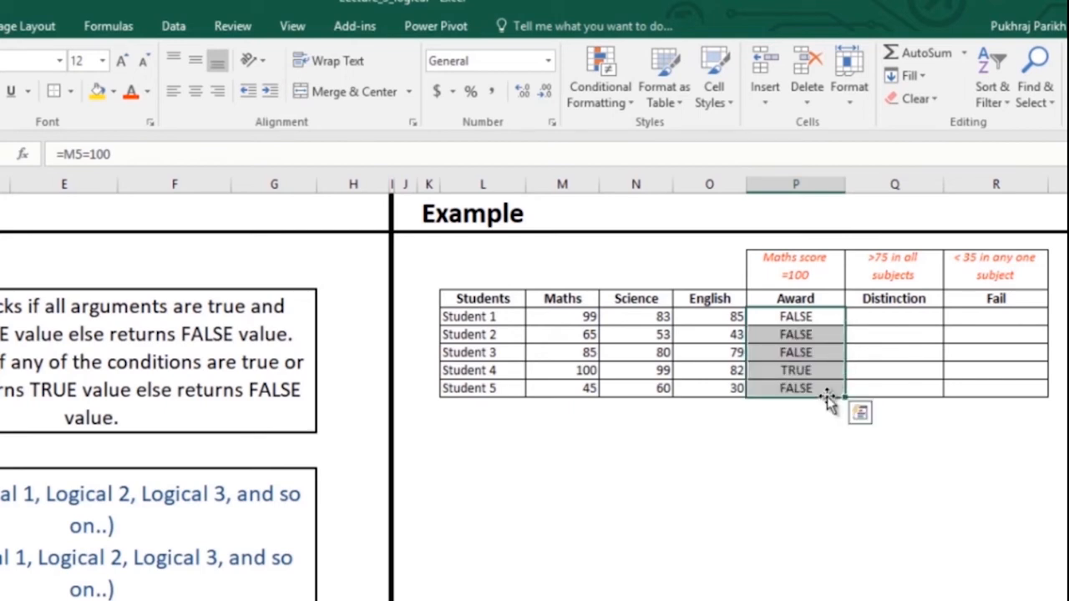
{"action": "left_click", "coordinate": [811, 370]}
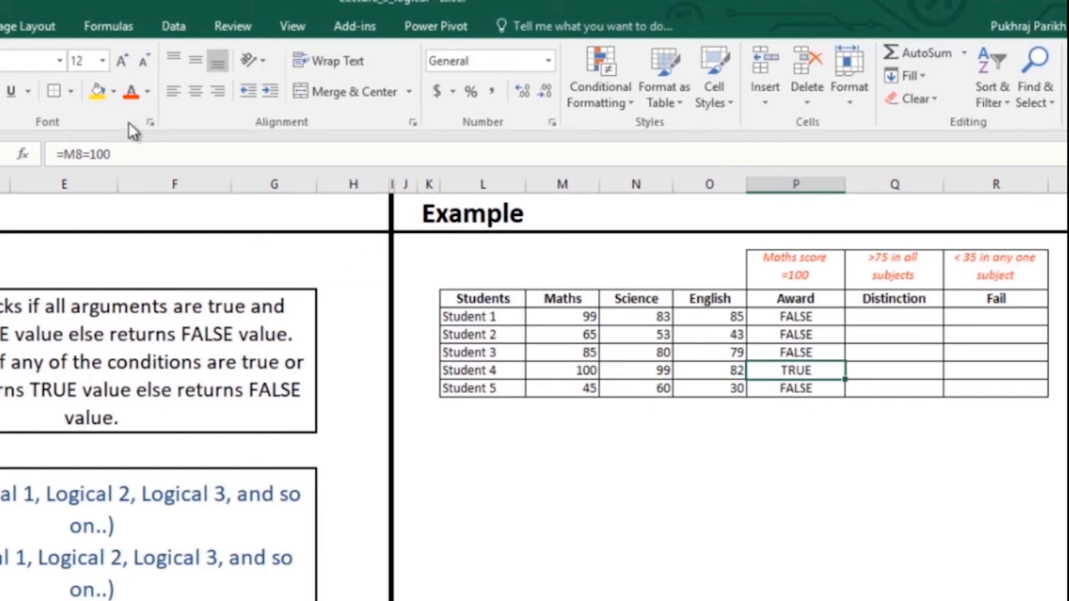
{"action": "left_click", "coordinate": [96, 91]}
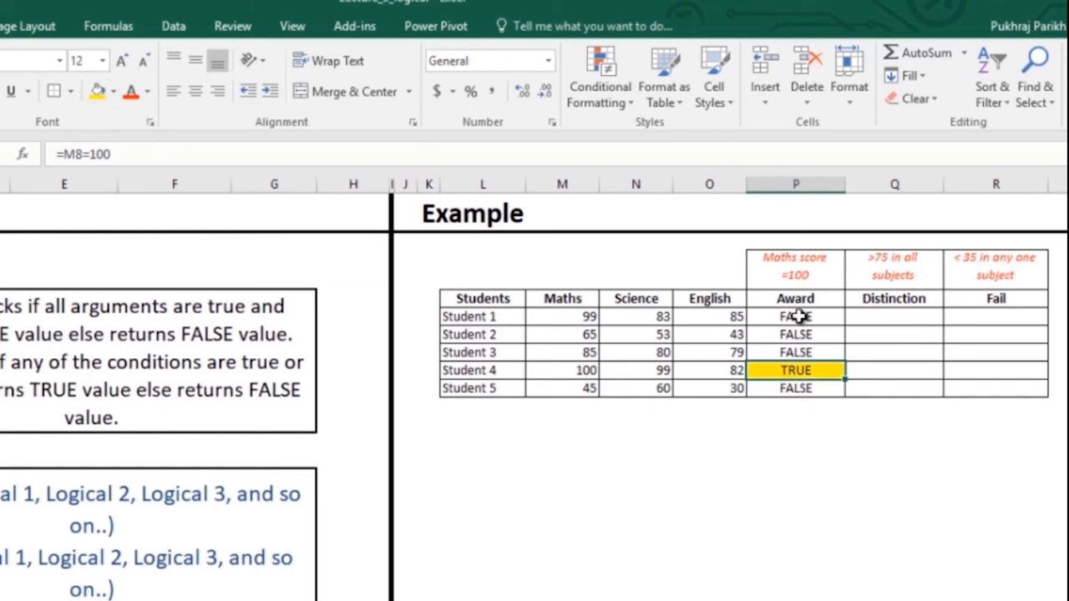
- Enter =AND(M5>75,N5>75,O5>75) in Student 1's Distinction cell
{"action": "left_click", "coordinate": [860, 317]}
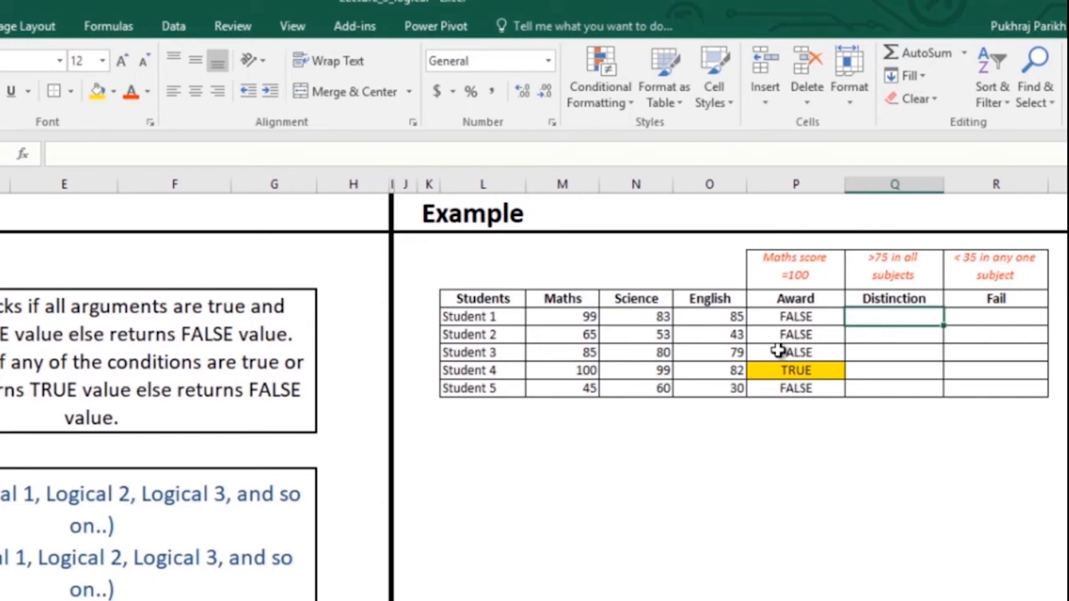
{"action": "type", "text": "=and"}
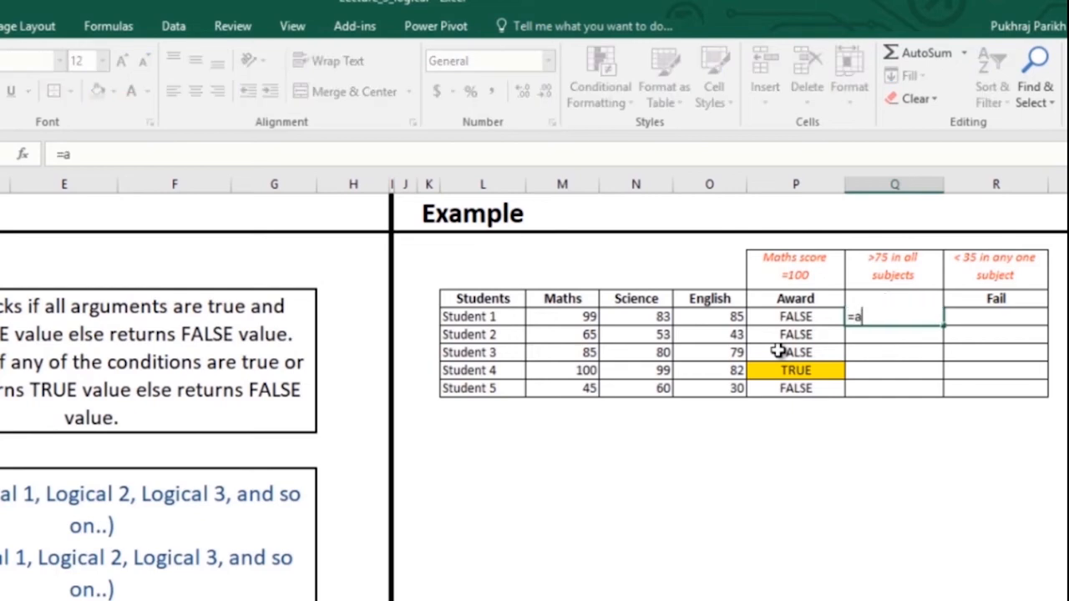
{"action": "key", "text": "Tab"}
{"action": "key", "text": "Left"}
{"action": "key", "text": "Left"}
{"action": "key", "text": "Left"}
{"action": "key", "text": "Left"}
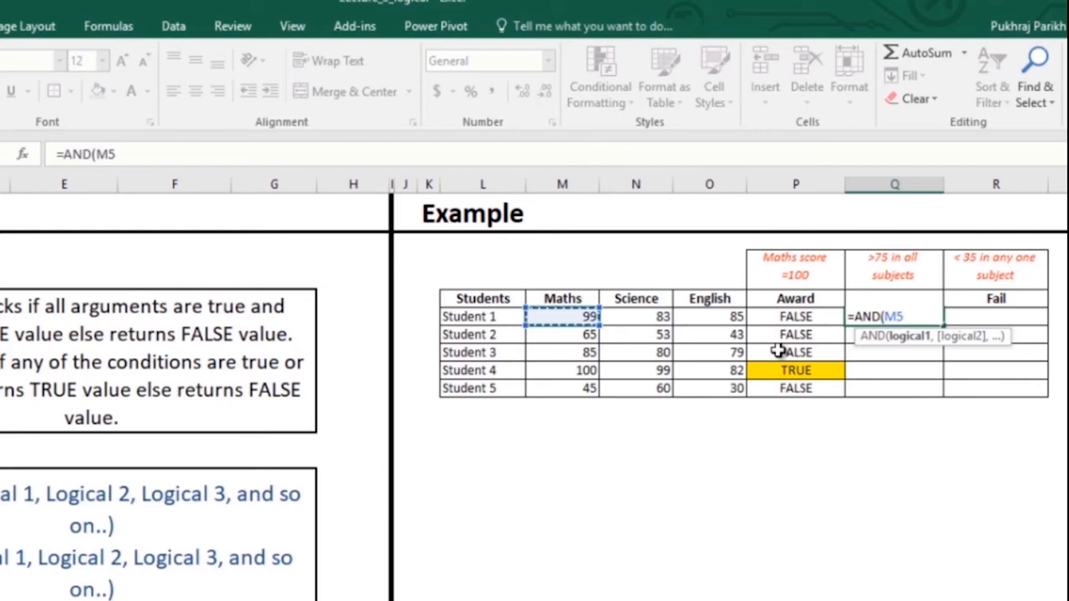
{"action": "type", "text": ">75"}
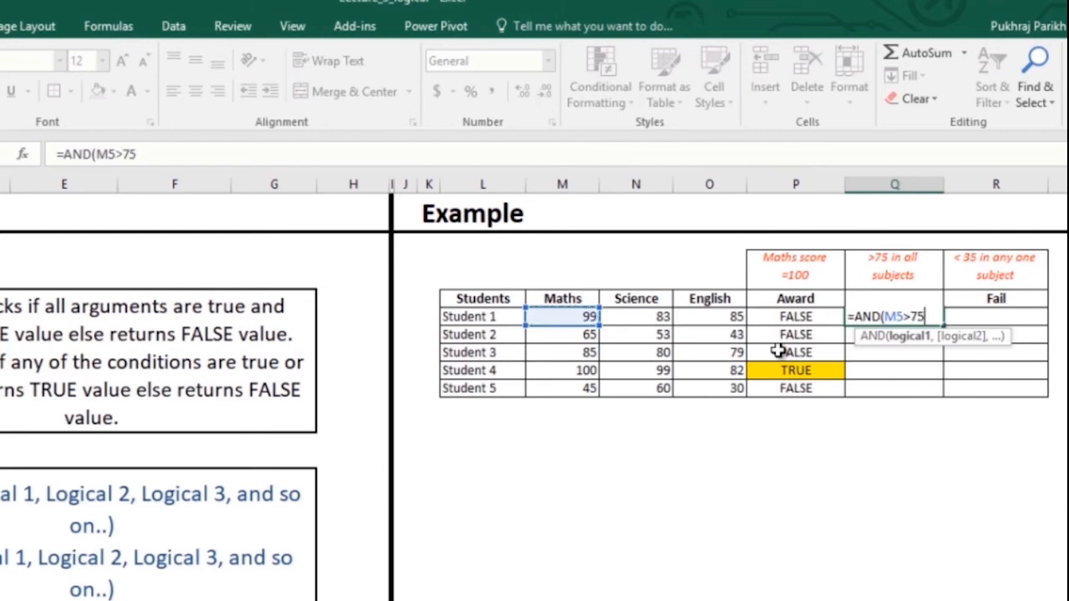
{"action": "type", "text": ","}
{"action": "key", "text": "Left"}
{"action": "key", "text": "Left"}
{"action": "key", "text": "Left"}
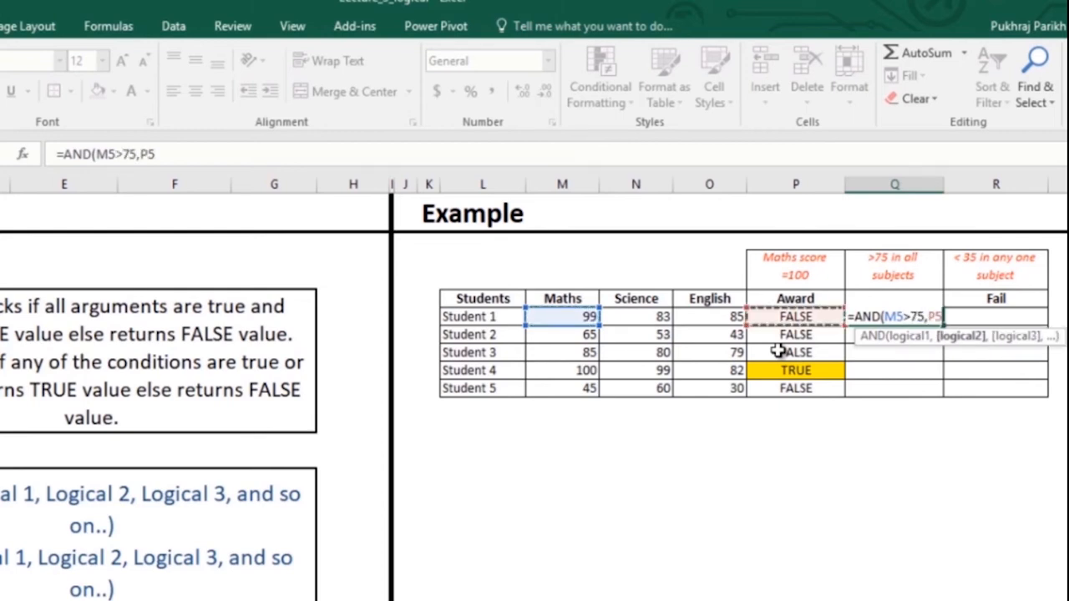
{"action": "type", "text": ">75"}
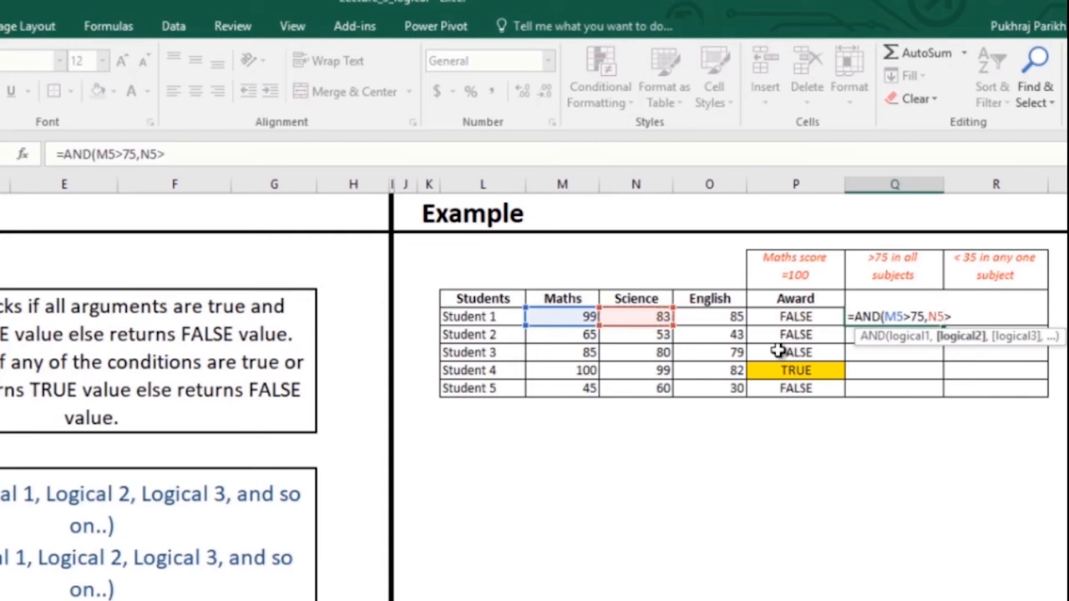
{"action": "type", "text": ","}
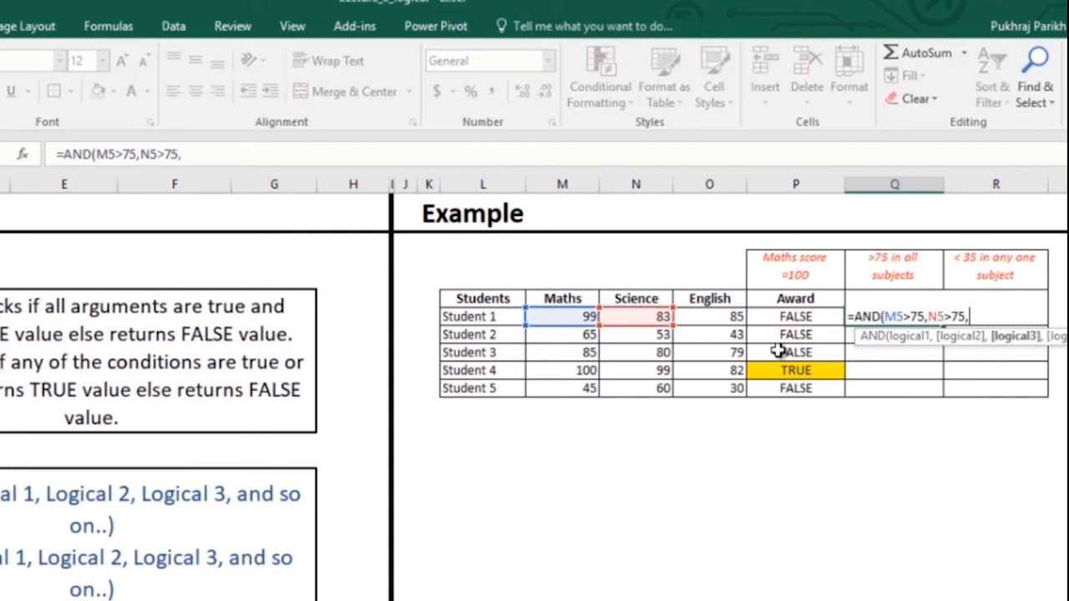
{"action": "key", "text": "Left"}
{"action": "key", "text": "Left"}
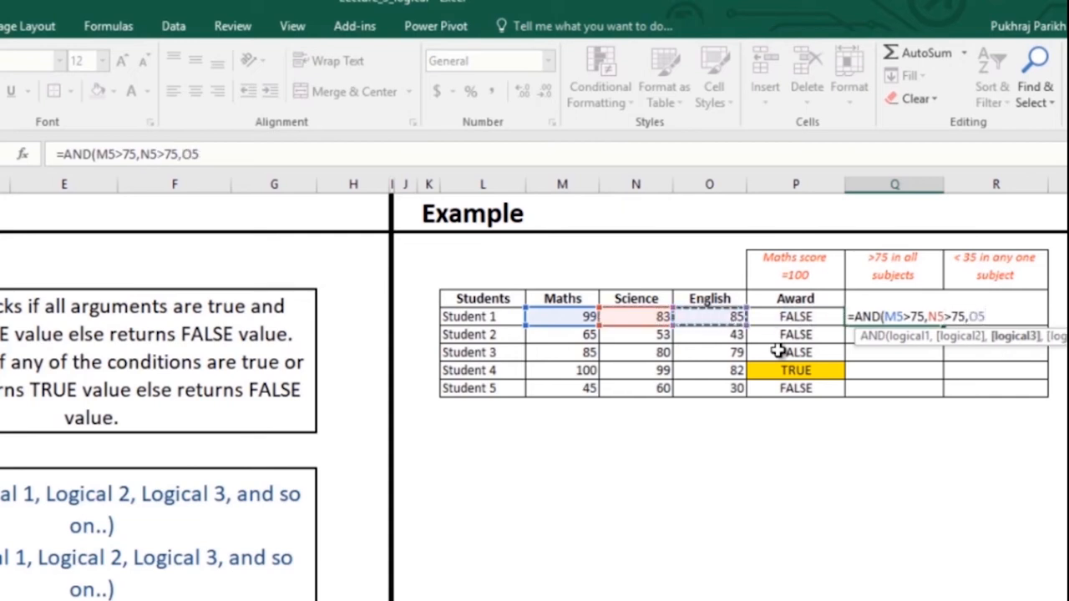
{"action": "type", "text": ">75"}
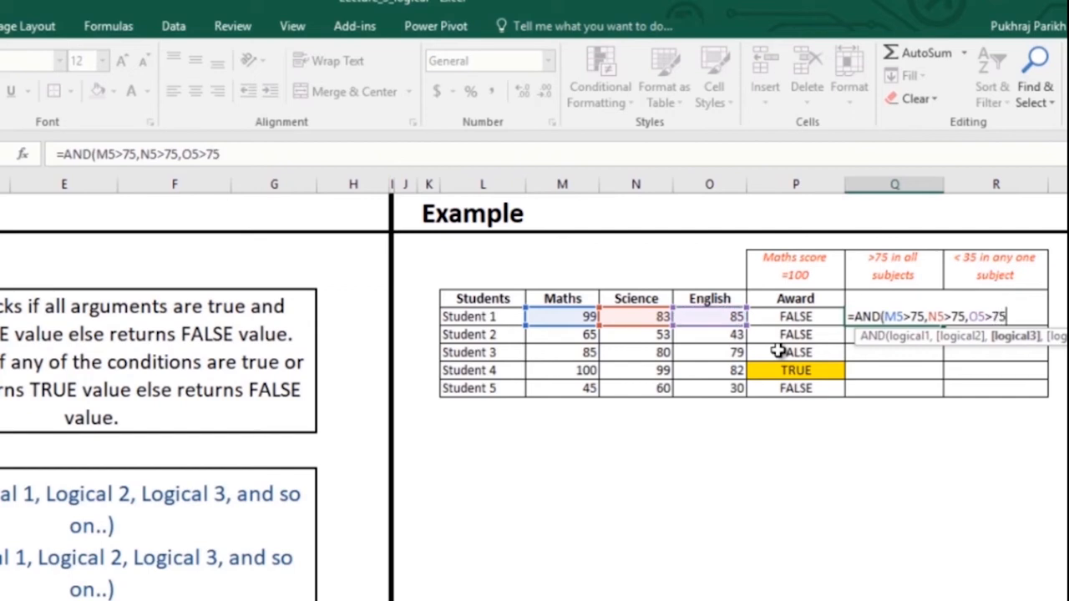
{"action": "key", "text": "Return"}
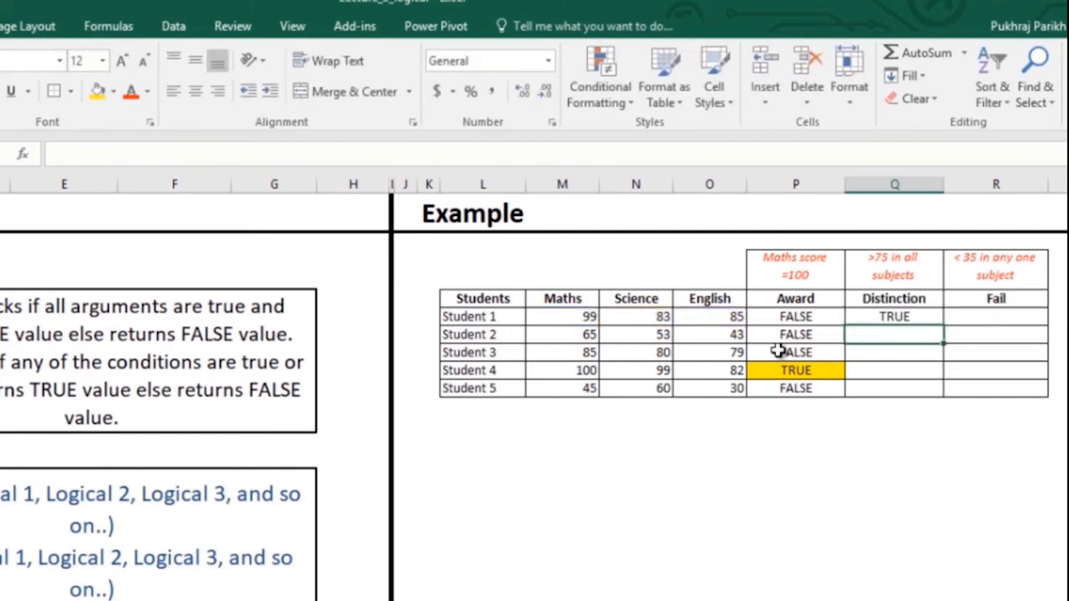
- Copy the Distinction check down and highlight the TRUE results for Students 1, 3 and 4 yellow
{"action": "left_click", "coordinate": [933, 319]}
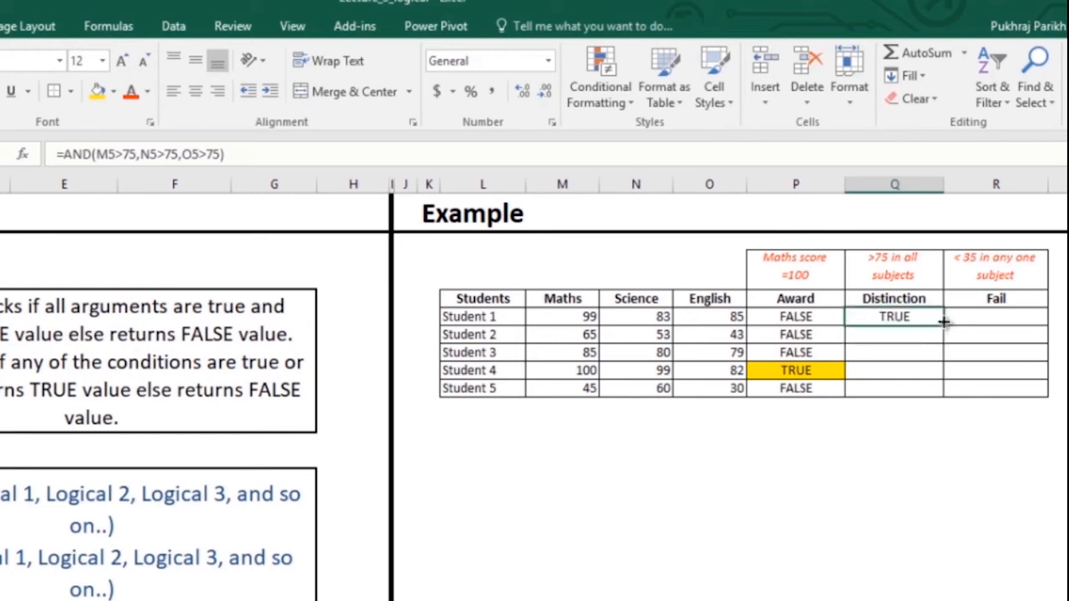
{"action": "double_click", "coordinate": [941, 328]}
{"action": "left_click", "coordinate": [908, 361]}
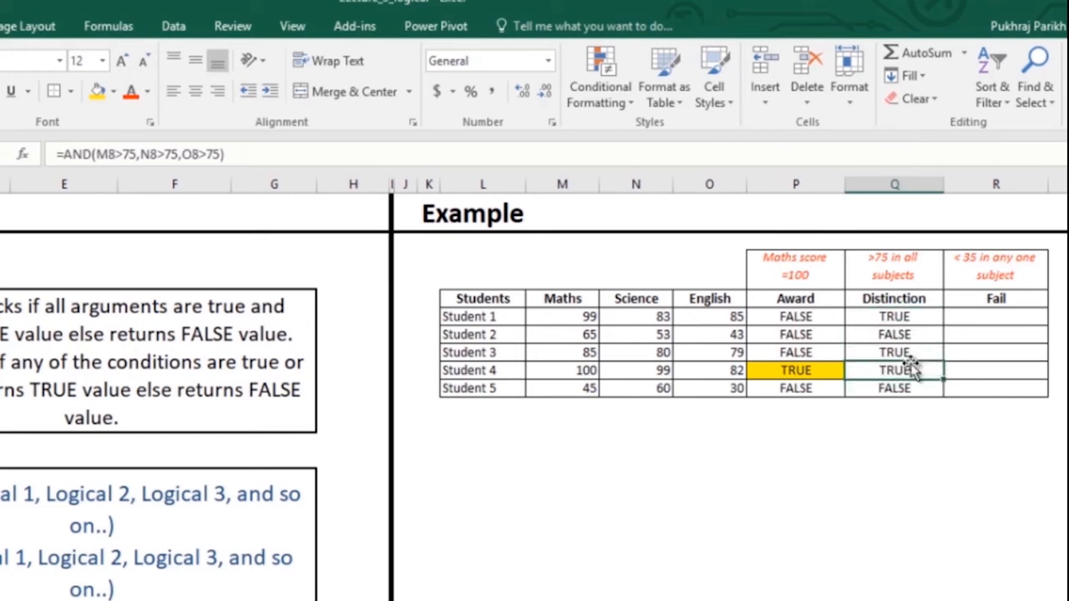
{"action": "left_click", "coordinate": [909, 351], "text": "ctrl"}
{"action": "left_click", "coordinate": [907, 315], "text": "ctrl"}
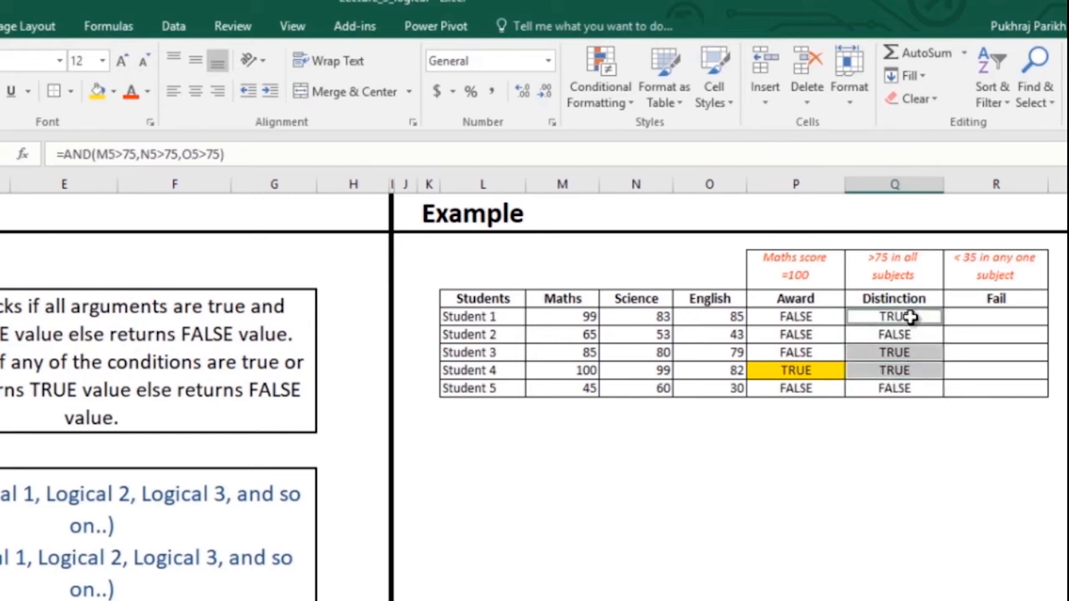
{"action": "left_click", "coordinate": [98, 94]}
{"action": "left_click", "coordinate": [936, 424]}
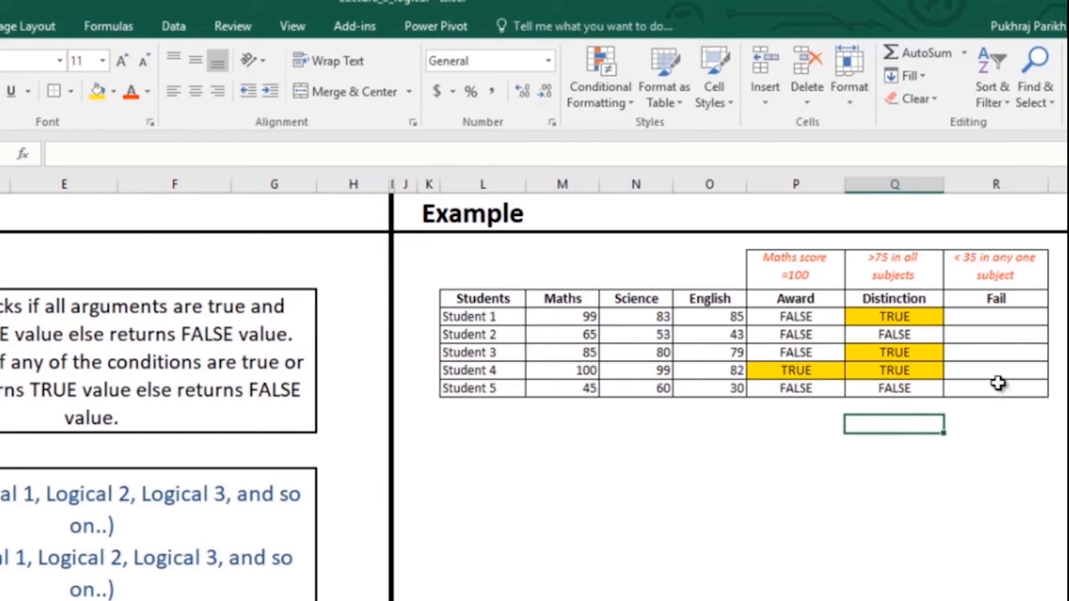
- Enter =OR(M5<35,N5<35,O5<35) in Student 1's Fail cell
{"action": "left_click", "coordinate": [1010, 318]}
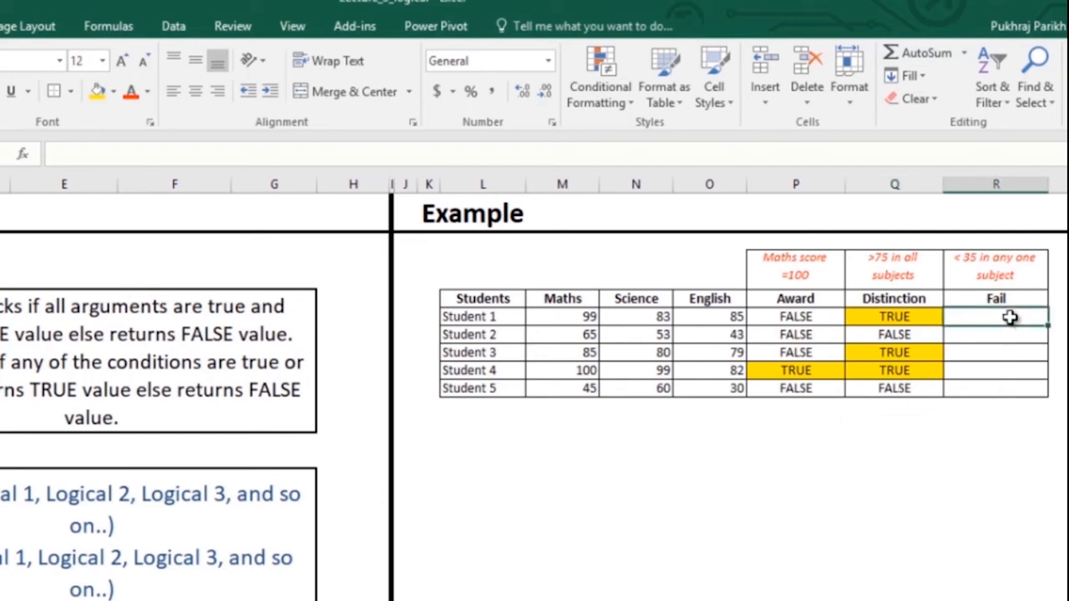
{"action": "type", "text": "=or"}
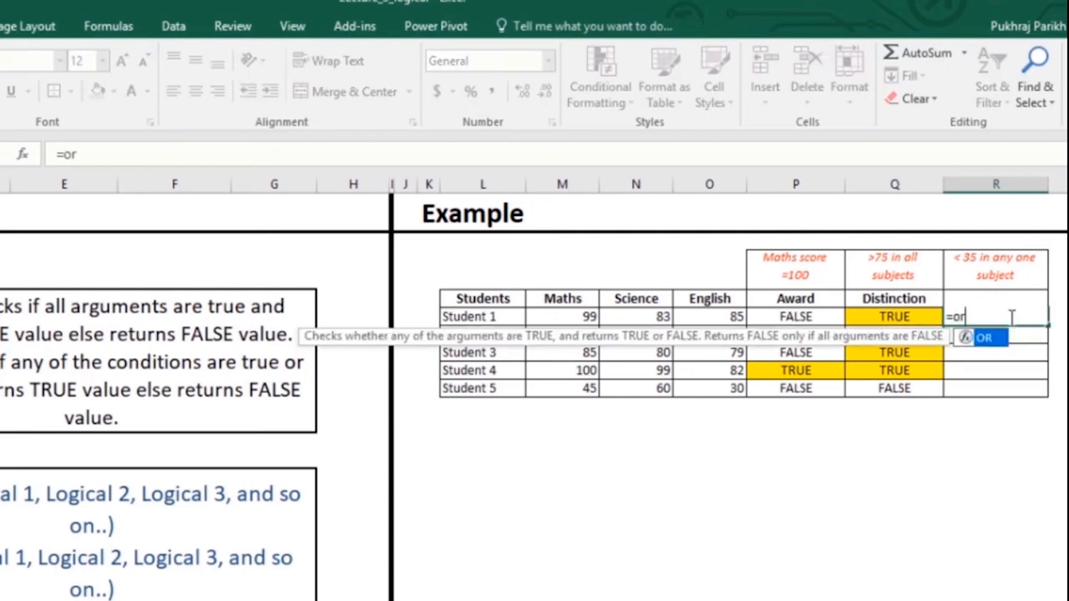
{"action": "key", "text": "Tab"}
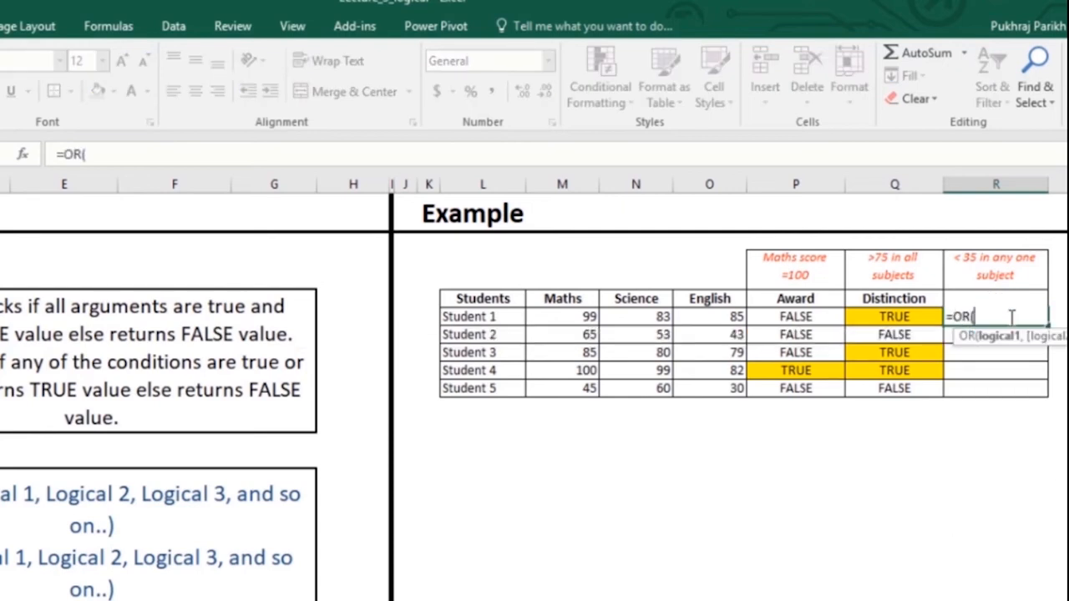
{"action": "key", "text": "Left"}
{"action": "key", "text": "Left"}
{"action": "key", "text": "Left"}
{"action": "key", "text": "Left"}
{"action": "key", "text": "Left"}
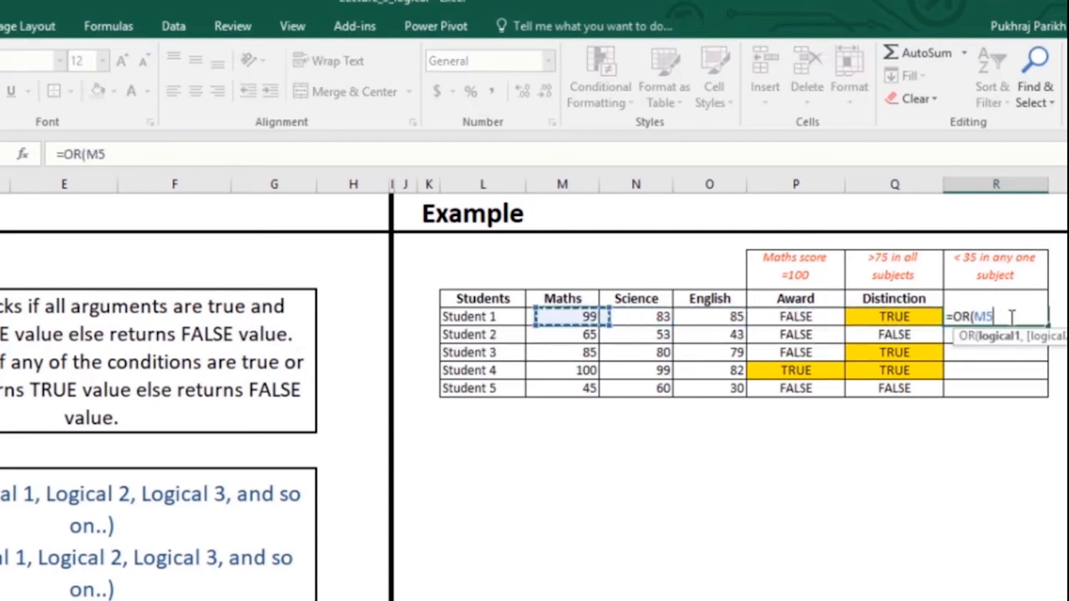
{"action": "type", "text": "<"}
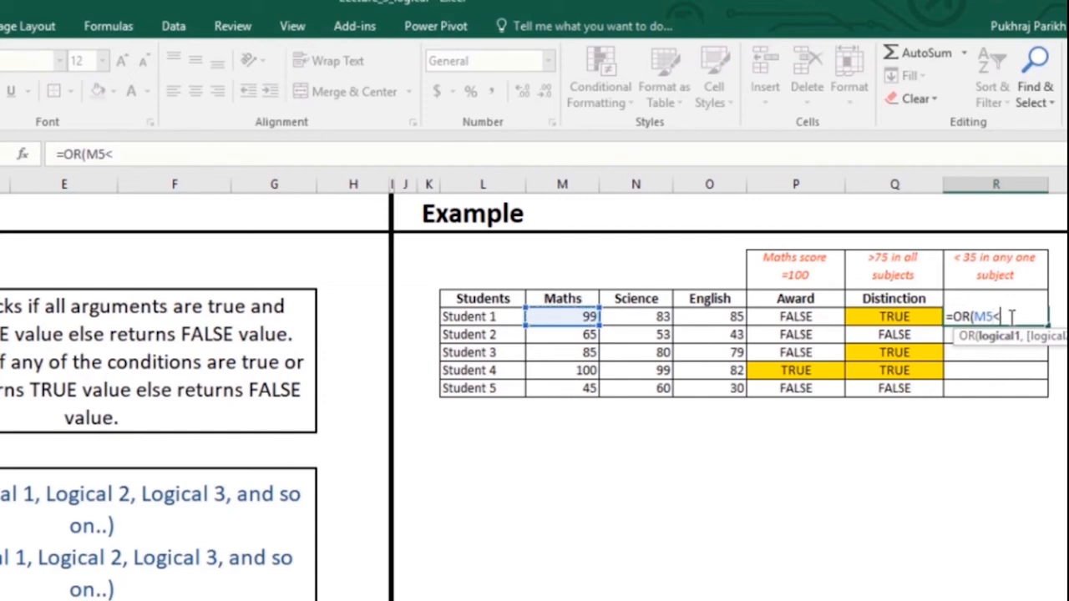
{"action": "type", "text": "35,"}
{"action": "key", "text": "Left"}
{"action": "key", "text": "Left"}
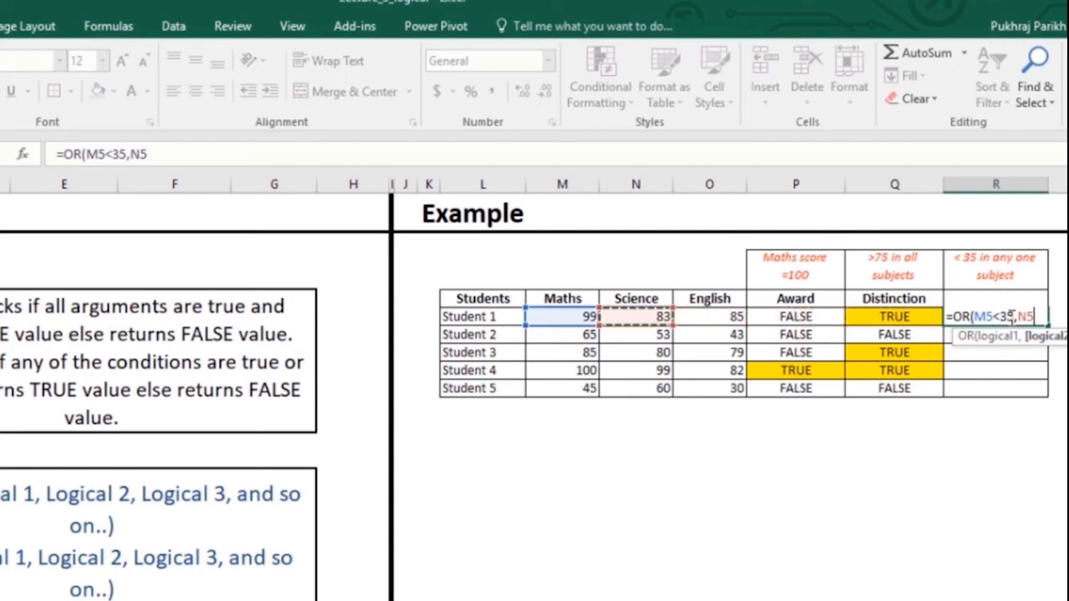
{"action": "type", "text": "<)"}
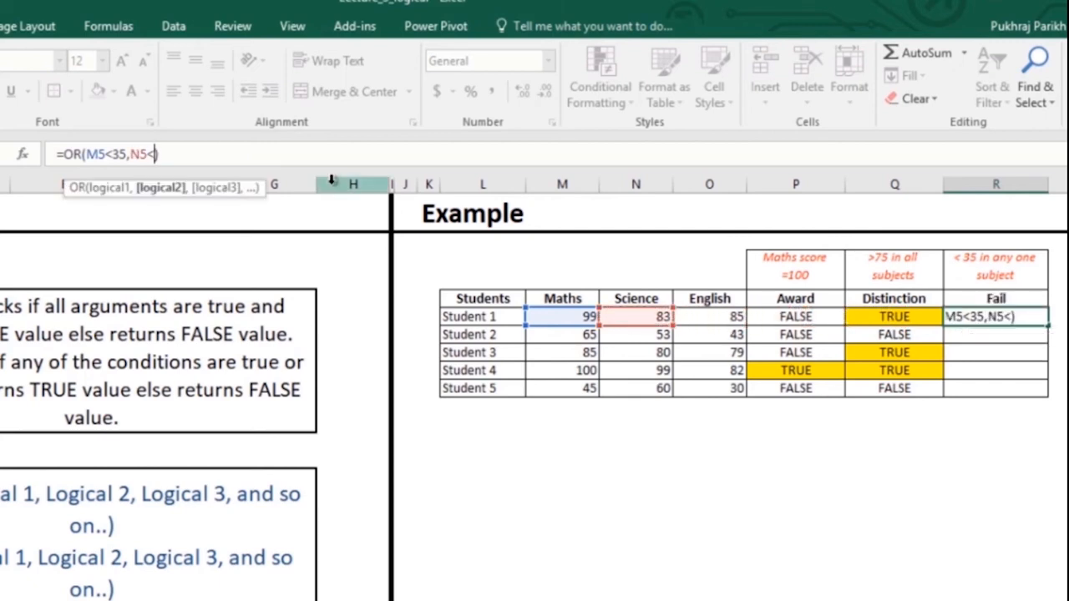
{"action": "type", "text": "35,"}
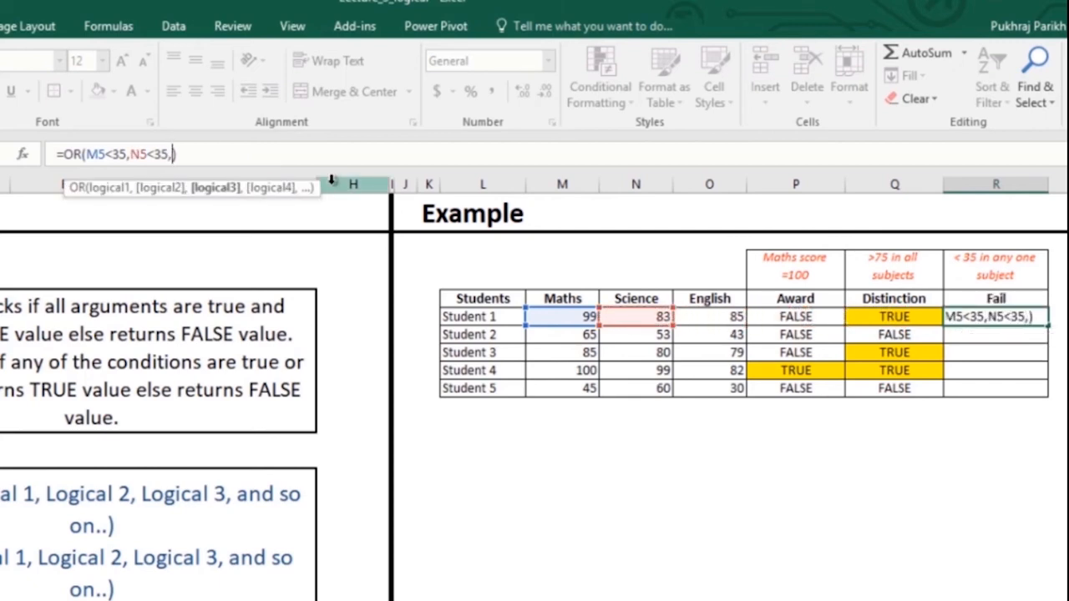
{"action": "key", "text": "Right"}
{"action": "key", "text": "Right"}
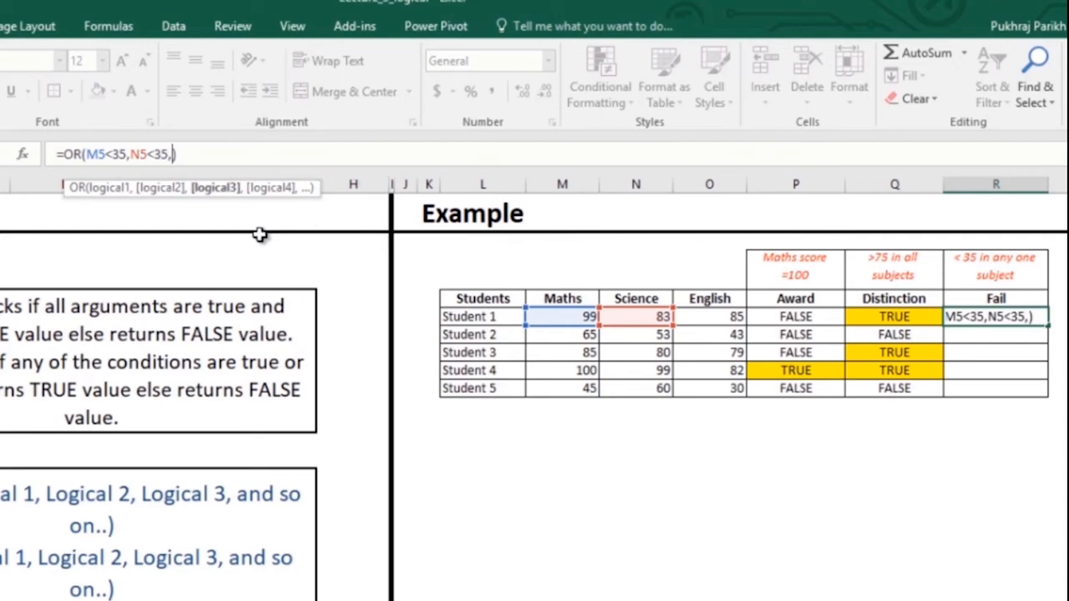
{"action": "left_click", "coordinate": [730, 316]}
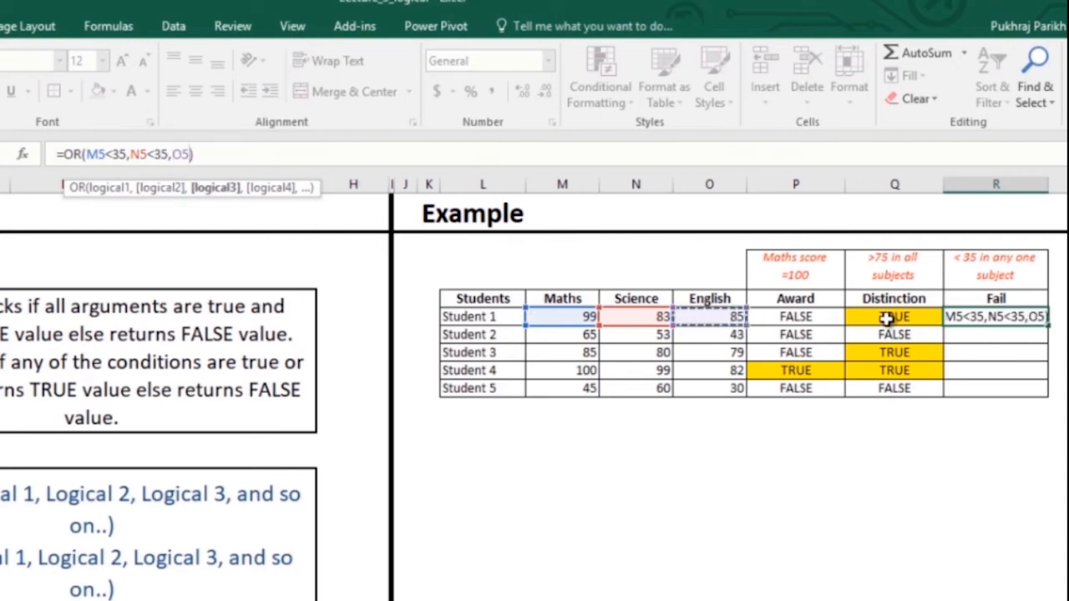
{"action": "type", "text": "<35)"}
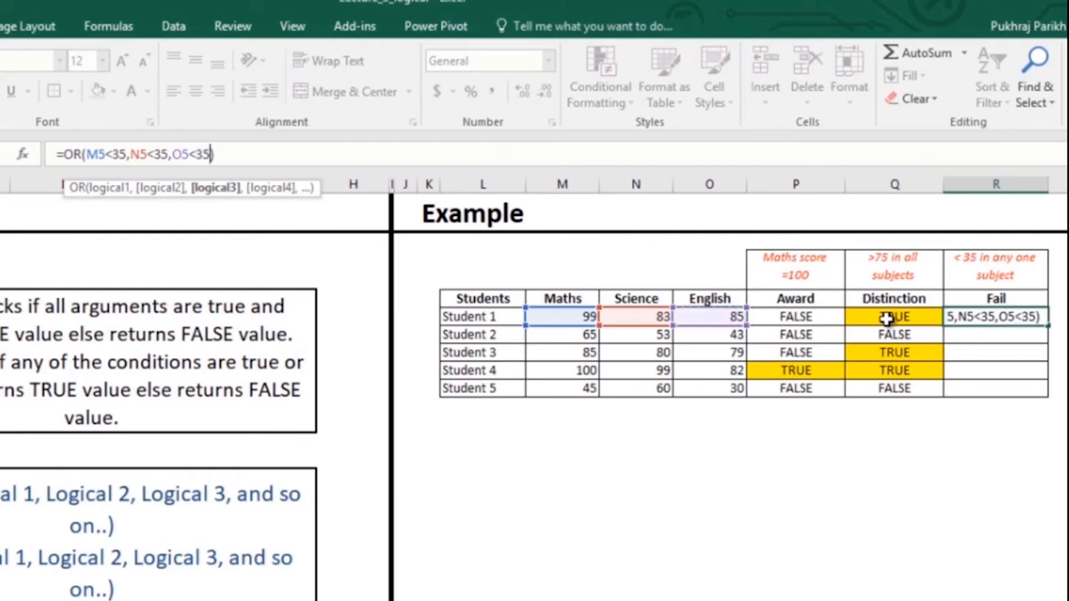
{"action": "key", "text": "Return"}
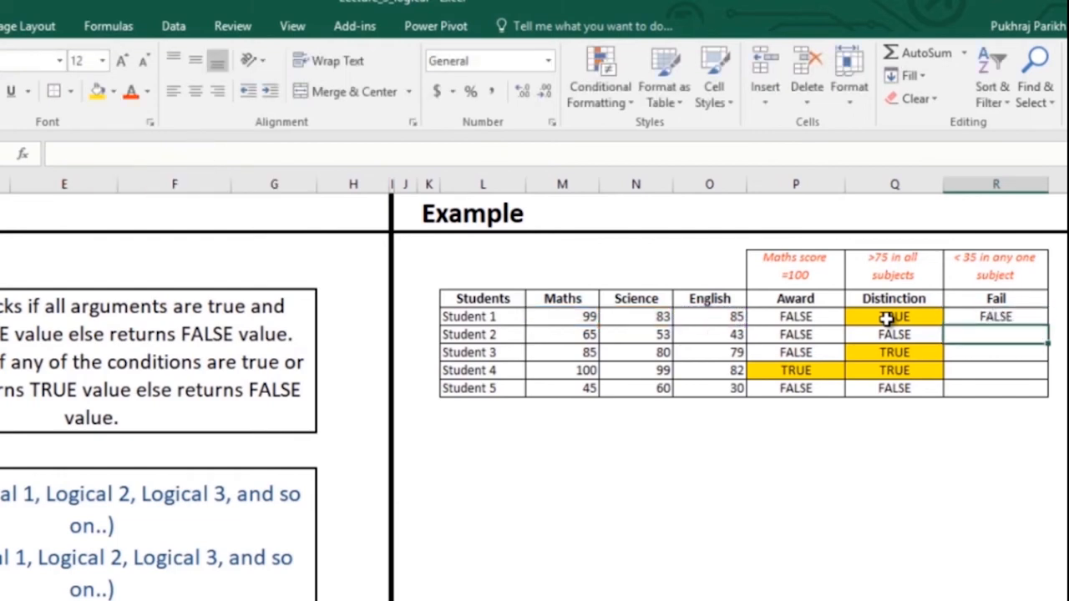
- Copy the Fail check down to all students and highlight Student 5's TRUE yellow
{"action": "left_click", "coordinate": [1037, 316]}
{"action": "double_click", "coordinate": [1047, 325]}
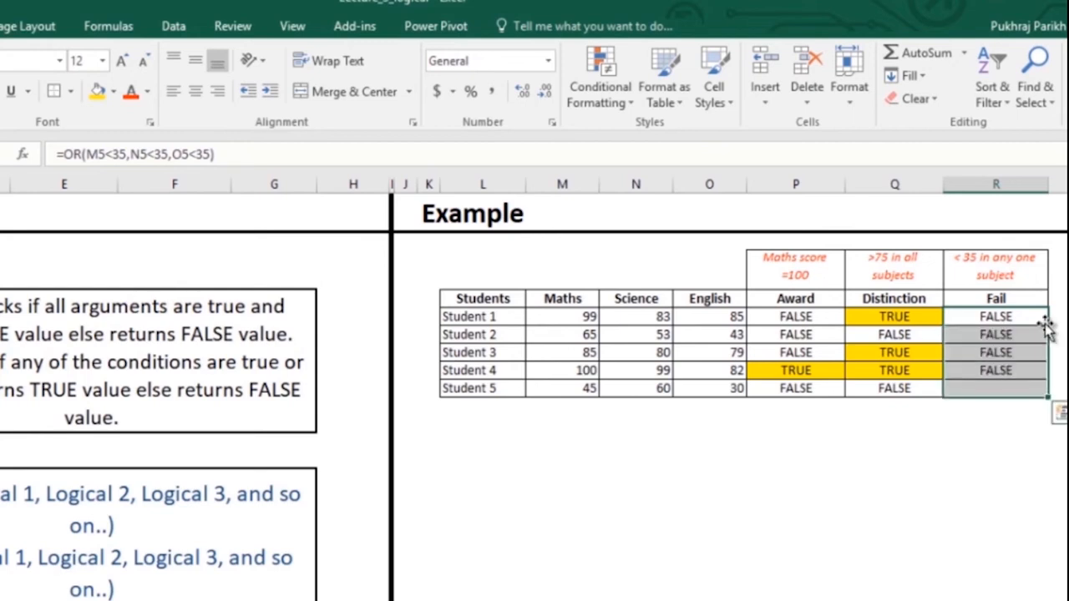
{"action": "left_click", "coordinate": [1009, 392]}
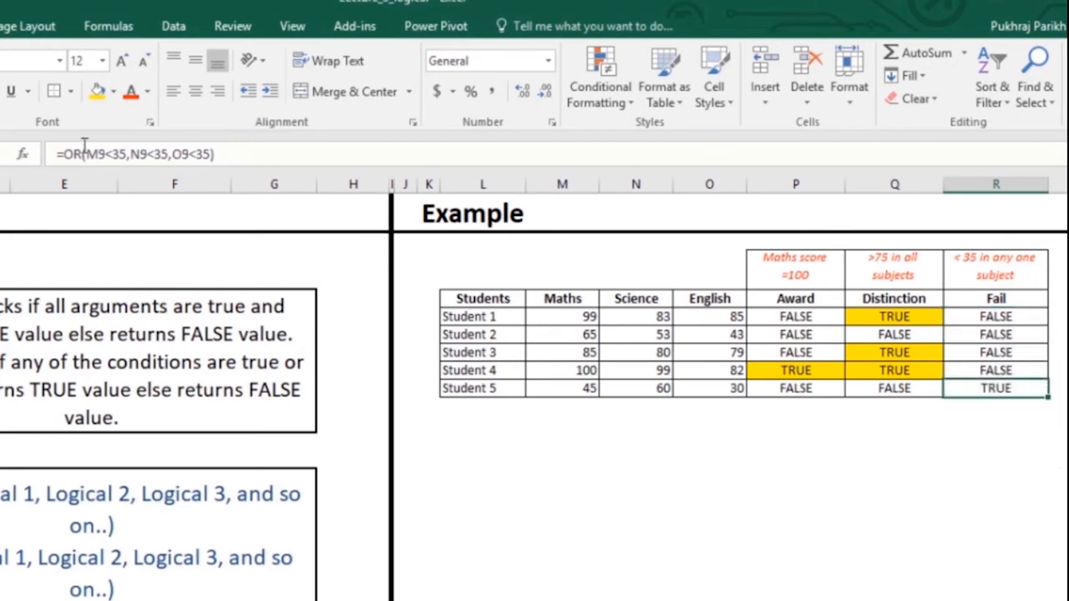
{"action": "left_click", "coordinate": [96, 91]}
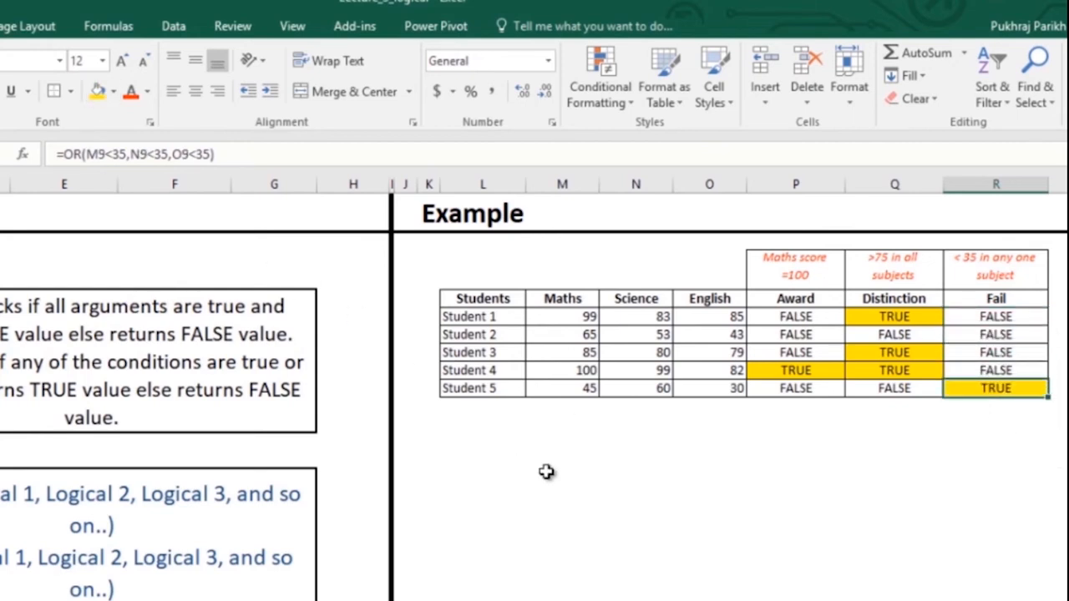
{"action": "left_click", "coordinate": [605, 448]}
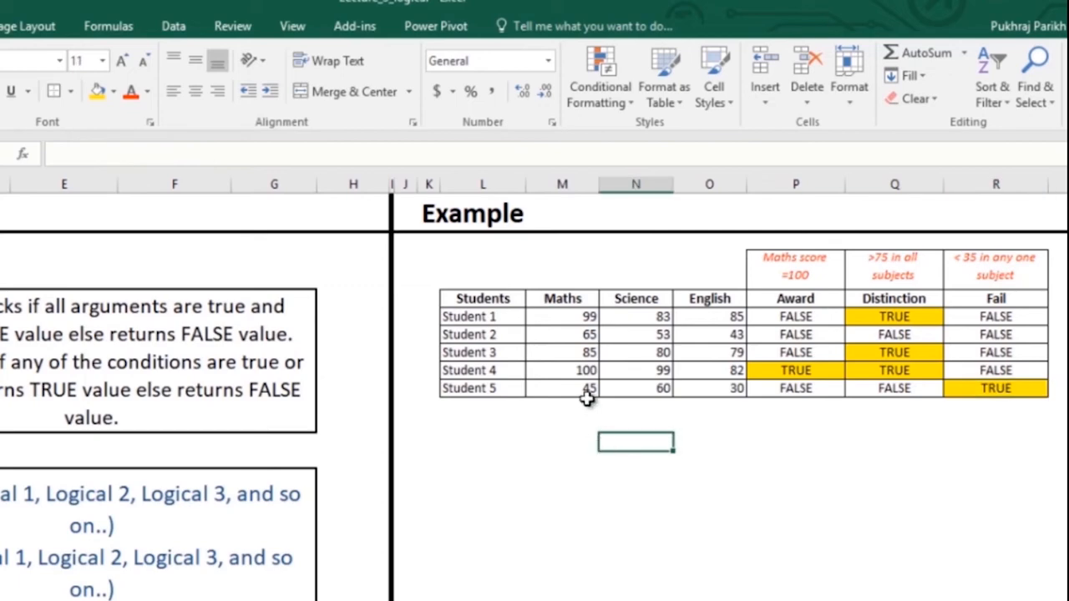
{"action": "left_click", "coordinate": [716, 394]}
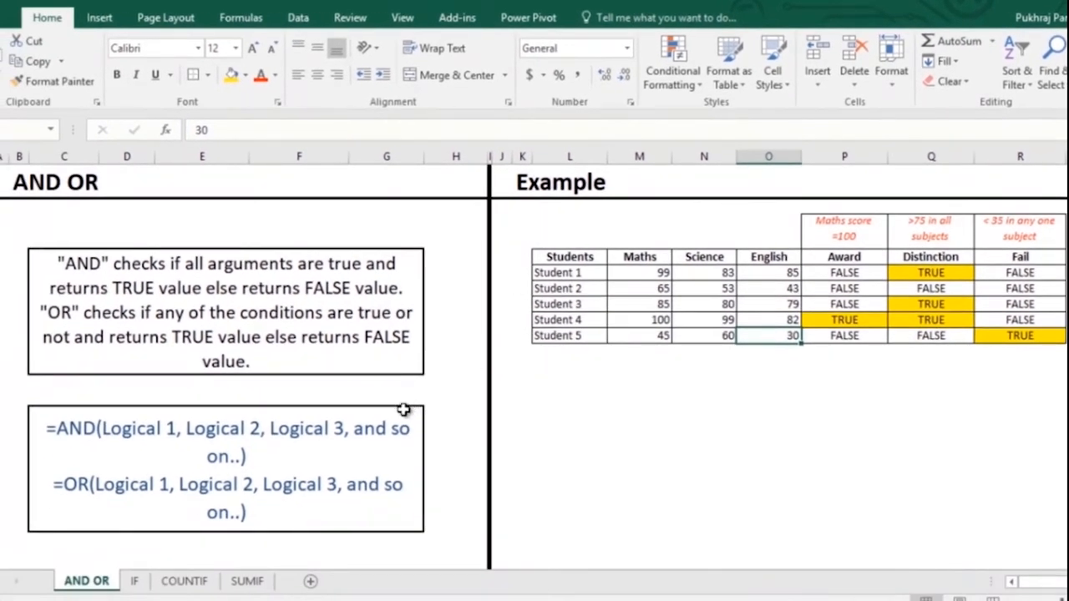
- Switch to the IF sheet and select Student 1's Maths Grade cell, P5
{"action": "left_click", "coordinate": [134, 582]}
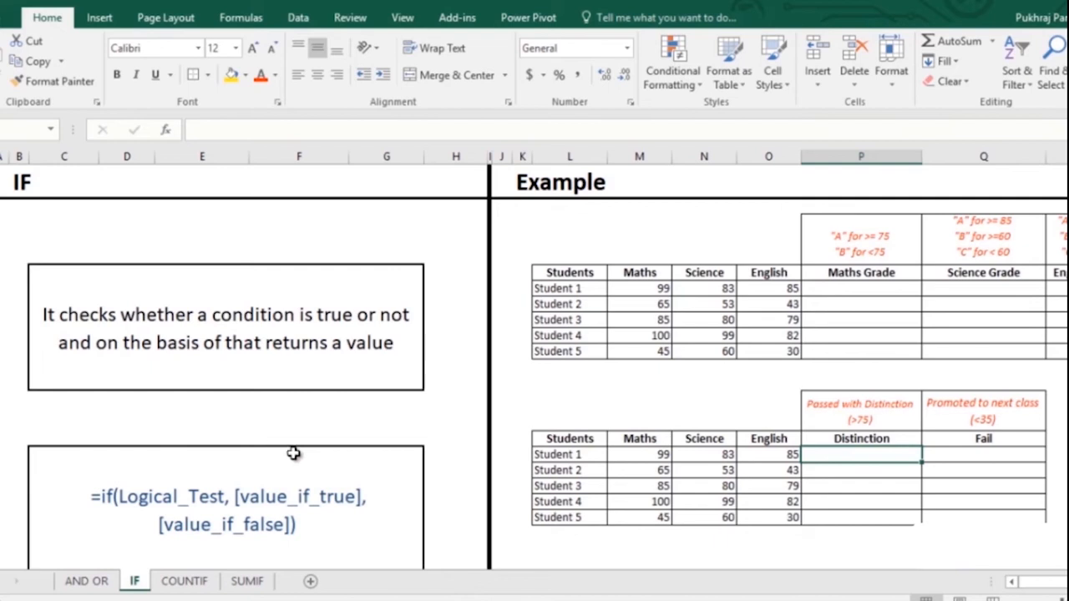
{"action": "left_click", "coordinate": [843, 288]}
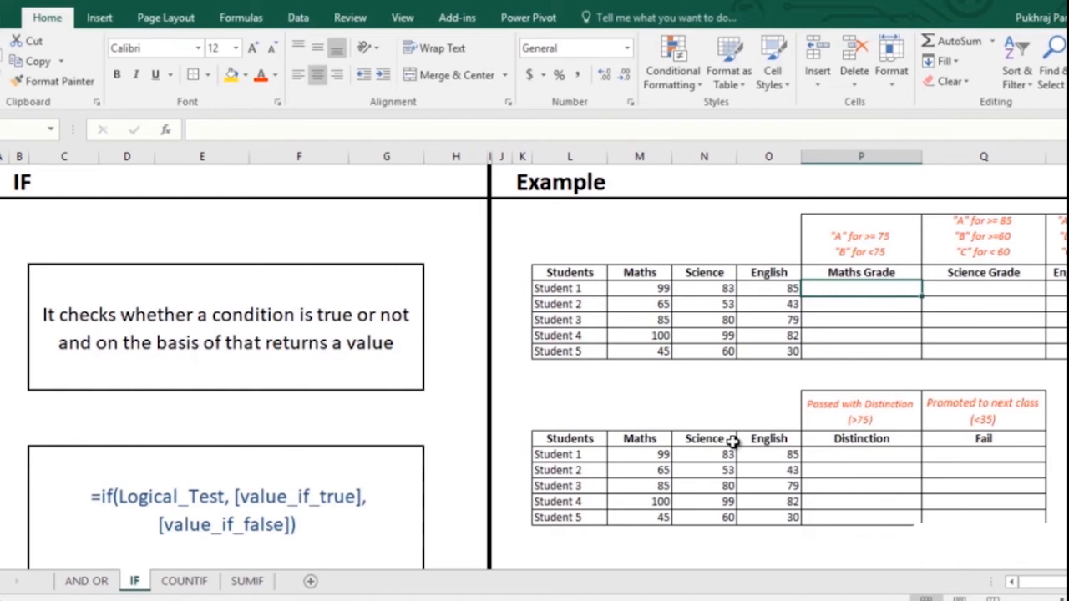
- Enter =IF(M5>=75,"A","B") in P5 and copy it down, giving grades A, B, A, A, B
{"action": "type", "text": "="}
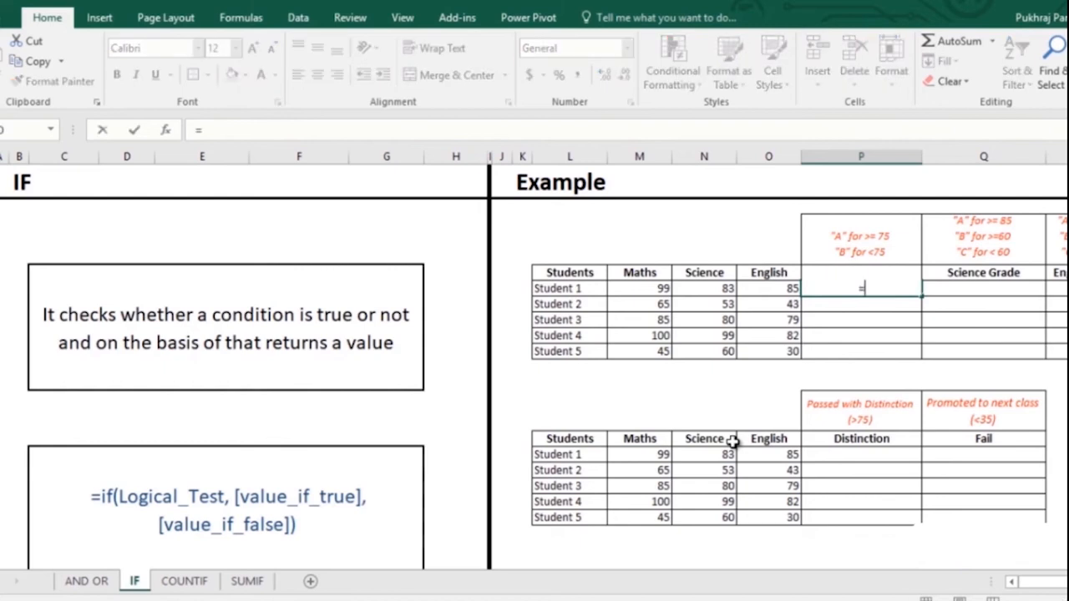
{"action": "type", "text": "if"}
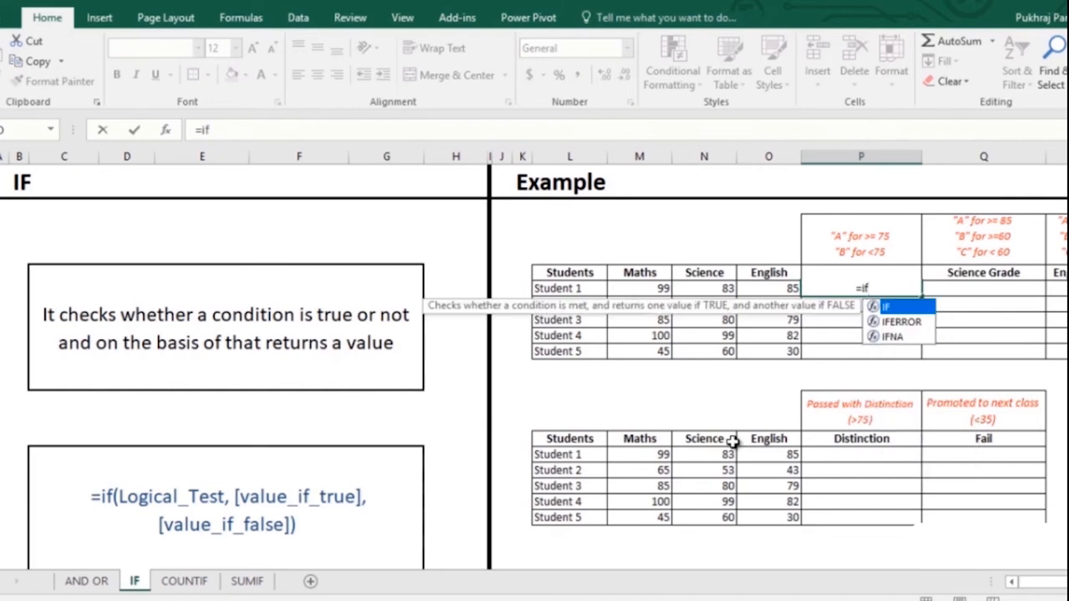
{"action": "key", "text": "Tab"}
{"action": "key", "text": "Left"}
{"action": "key", "text": "Left"}
{"action": "key", "text": "Left"}
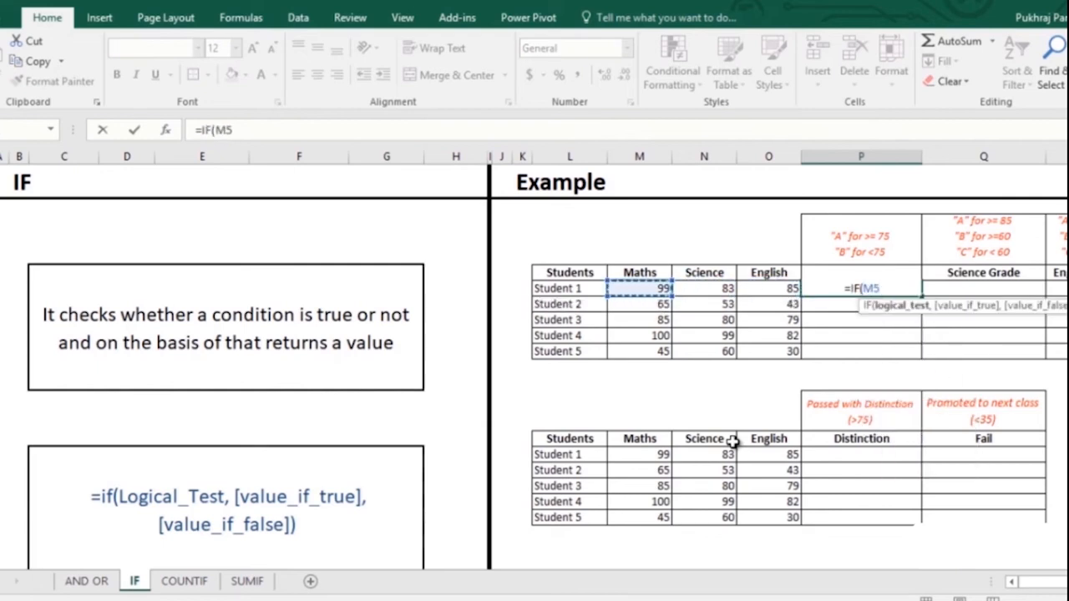
{"action": "type", "text": ">"}
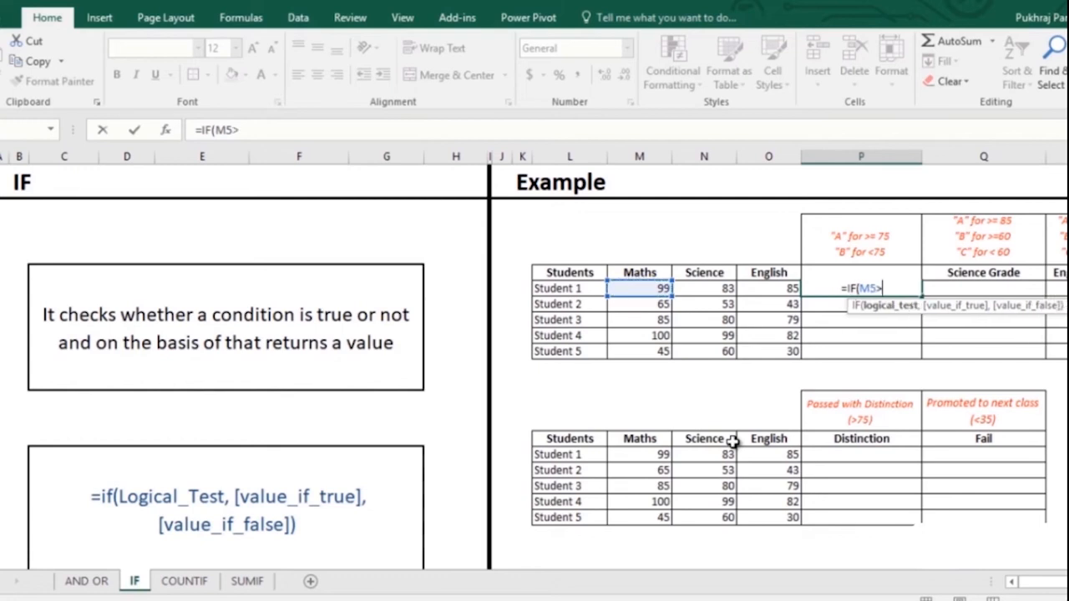
{"action": "type", "text": "=75"}
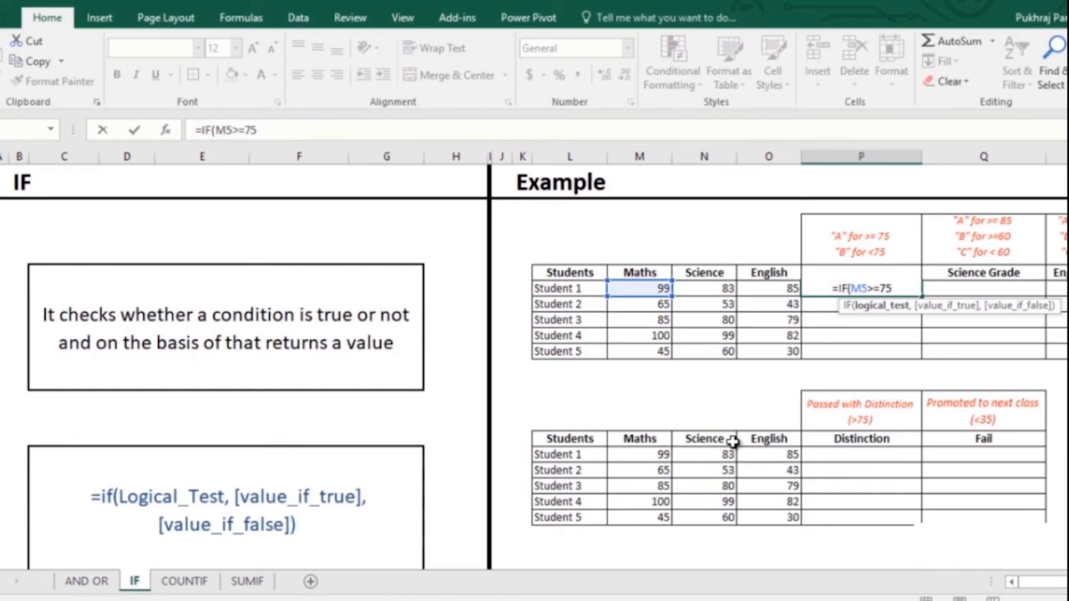
{"action": "type", "text": ",\""}
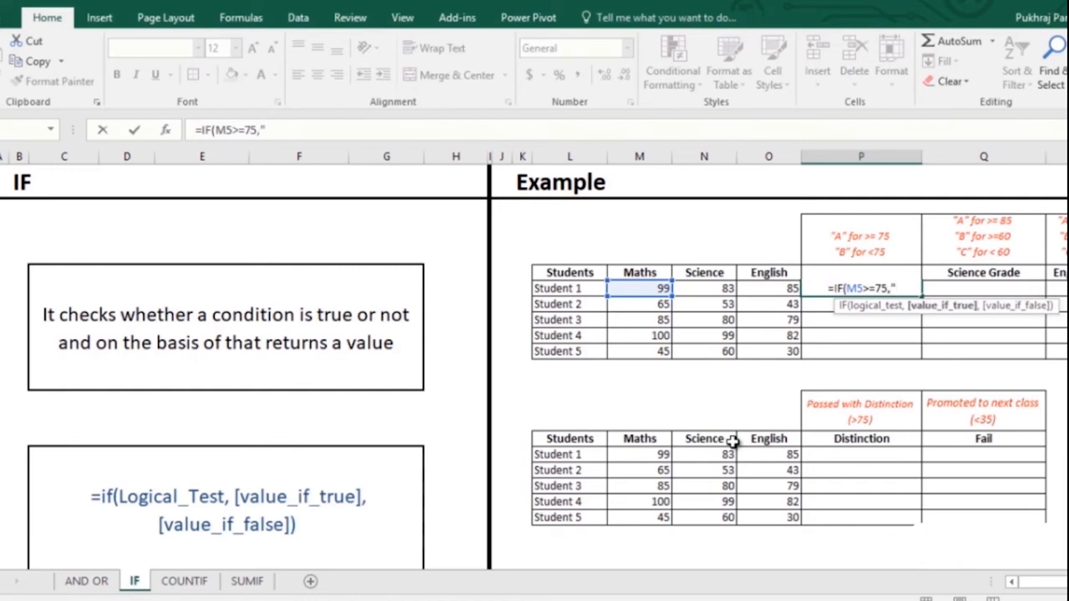
{"action": "type", "text": "A\""}
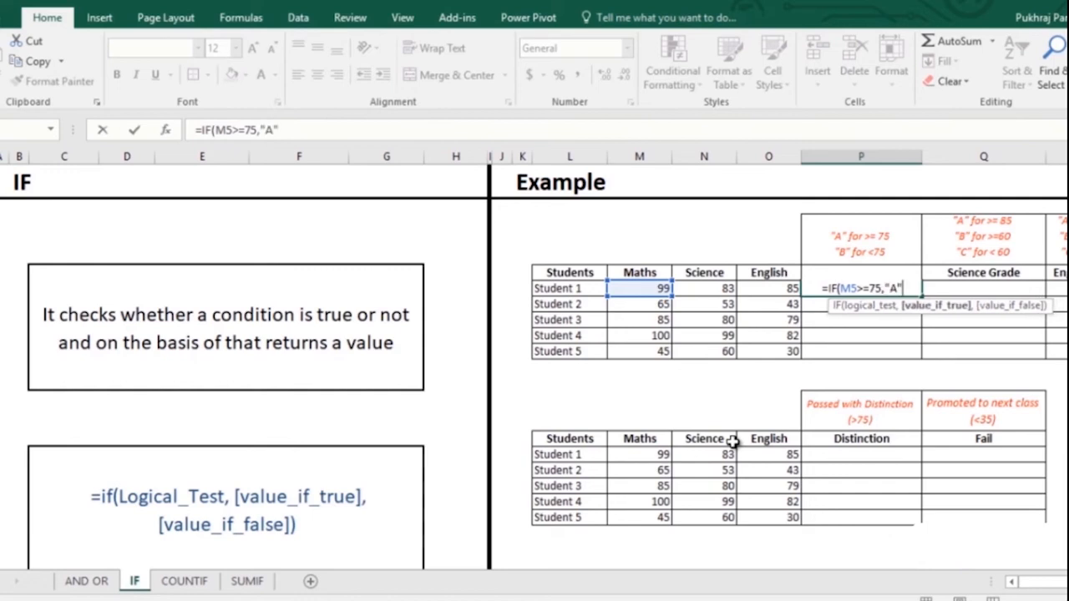
{"action": "type", "text": ",\""}
{"action": "type", "text": "B"}
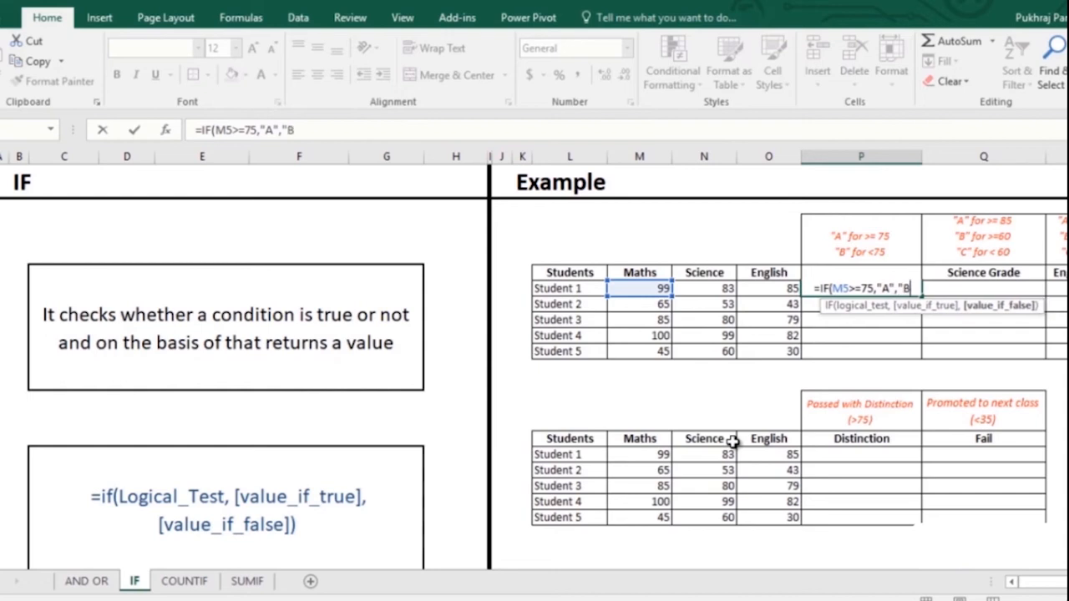
{"action": "type", "text": "\")"}
{"action": "key", "text": "Return"}
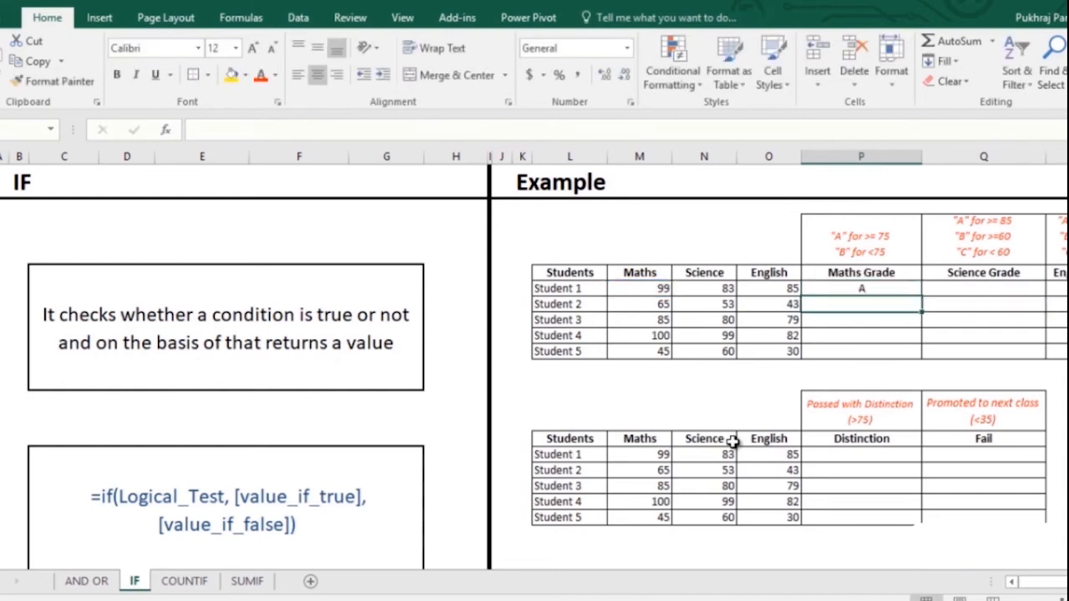
{"action": "left_click", "coordinate": [883, 285]}
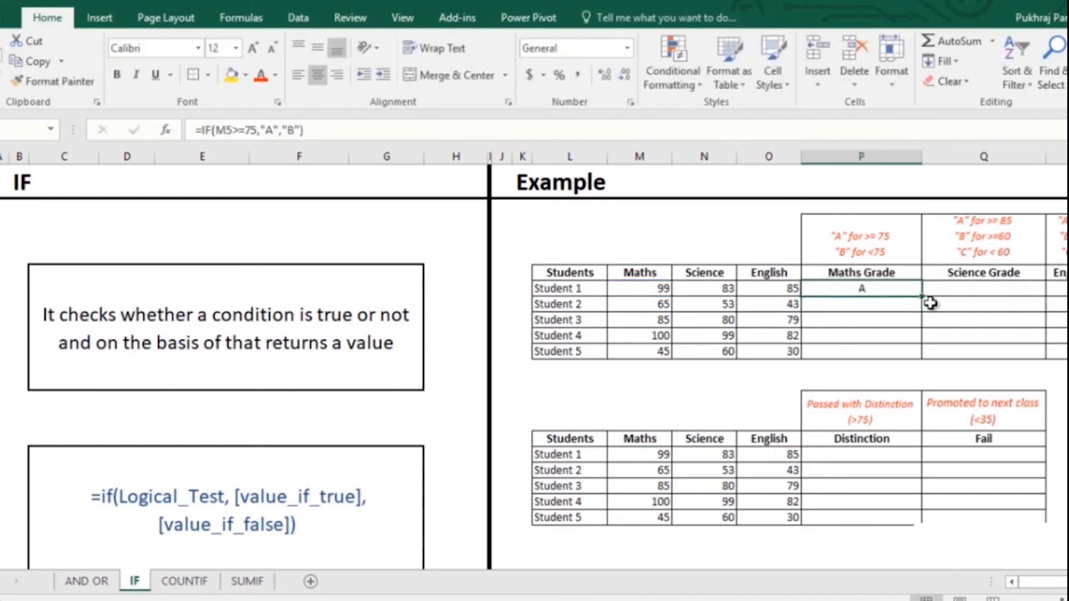
{"action": "double_click", "coordinate": [922, 295]}
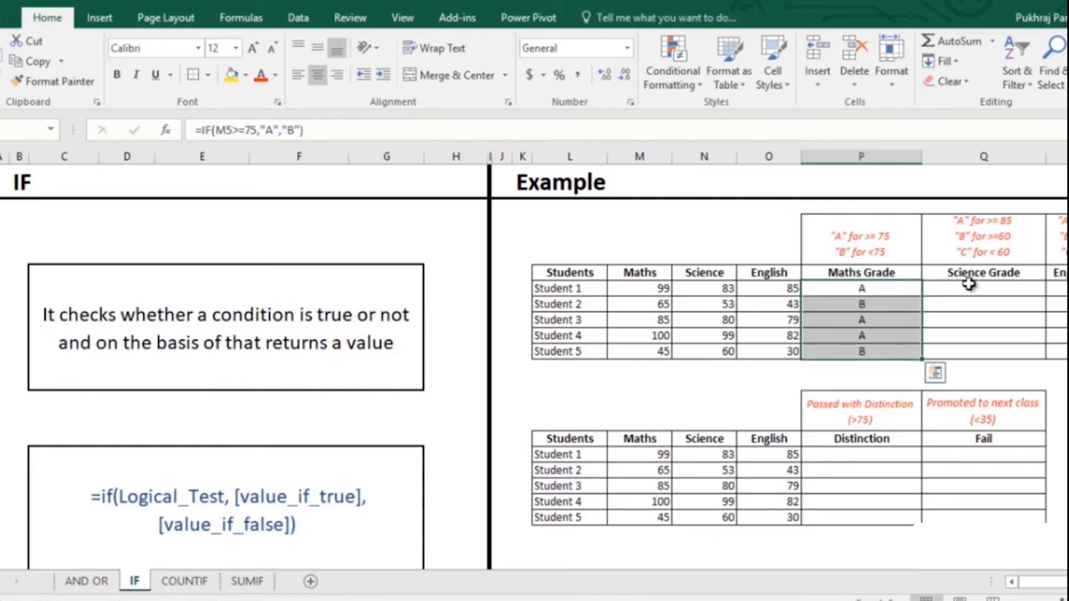
{"action": "left_click", "coordinate": [1001, 286]}
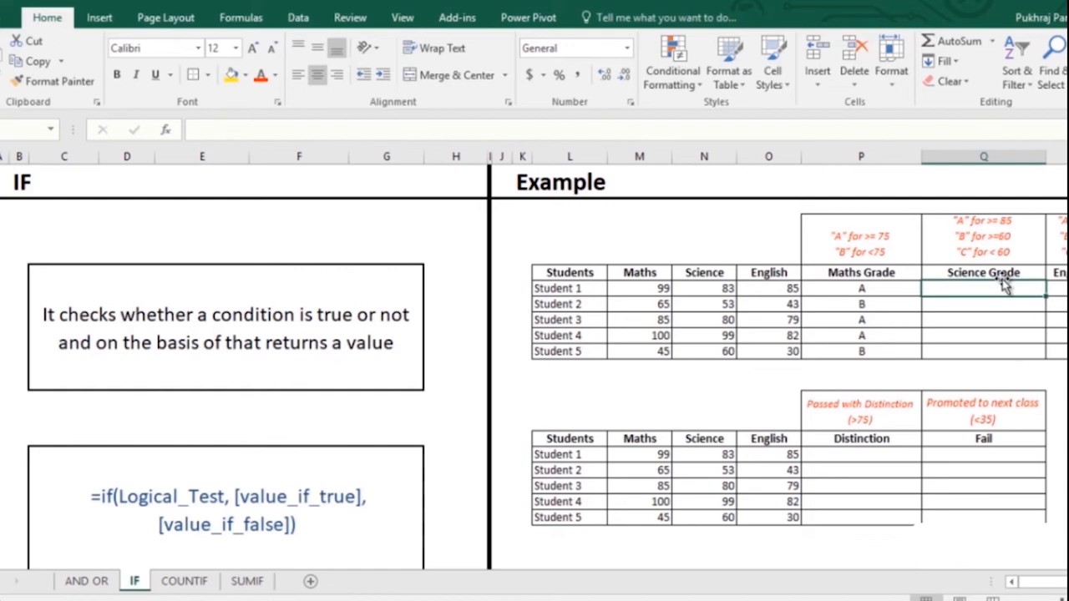
- Enter =IF(N5>=85,"A",IF(N5<60,"C","B")) in Q5, grading Student 1's Science as B
{"action": "double_click", "coordinate": [1004, 283]}
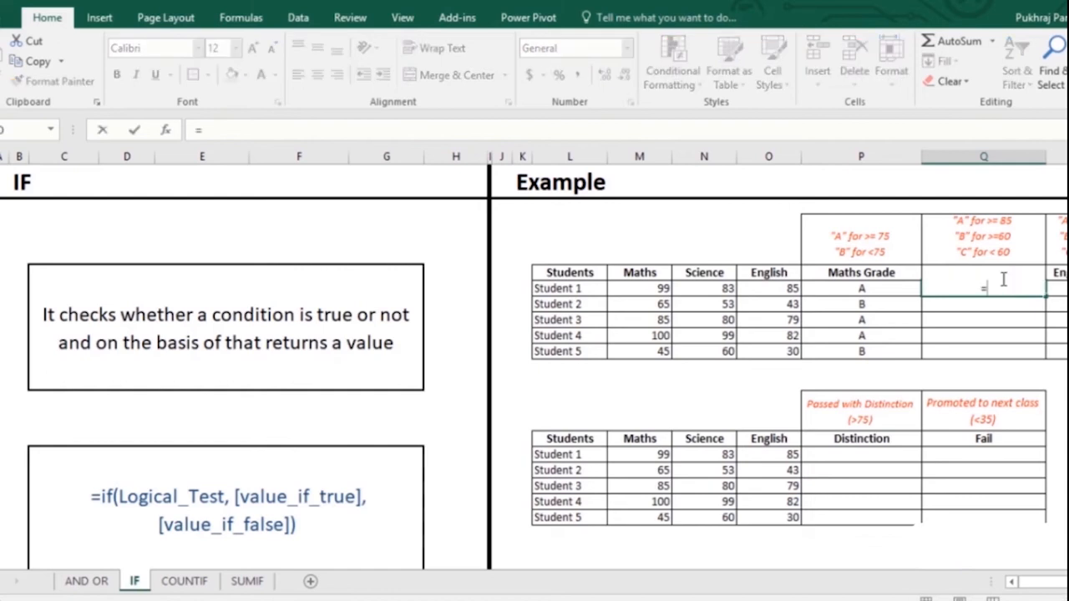
{"action": "type", "text": "=if"}
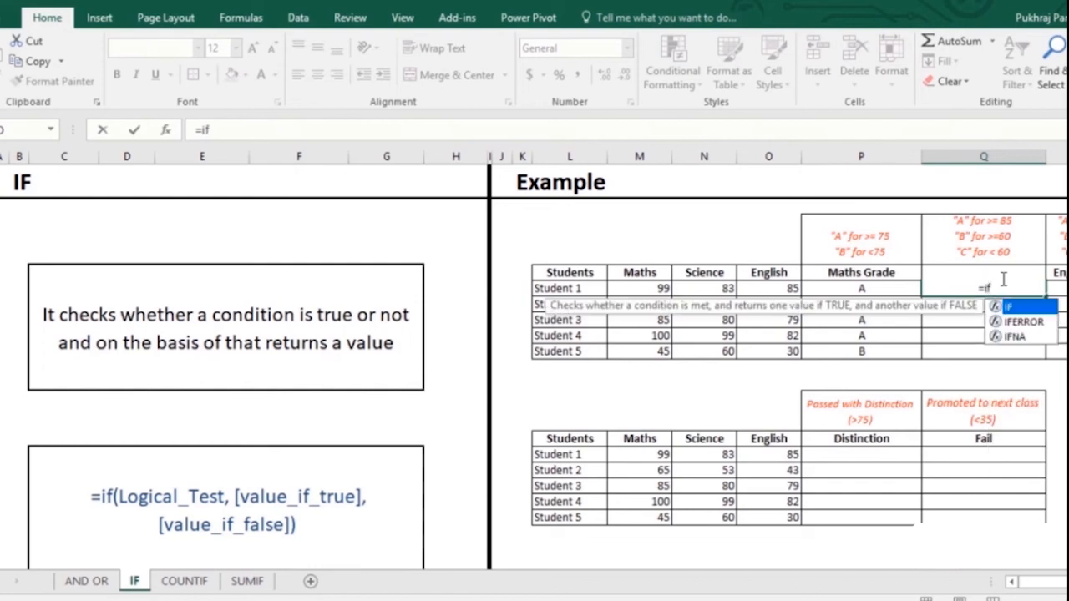
{"action": "key", "text": "Tab"}
{"action": "key", "text": "Left"}
{"action": "key", "text": "Left"}
{"action": "key", "text": "Left"}
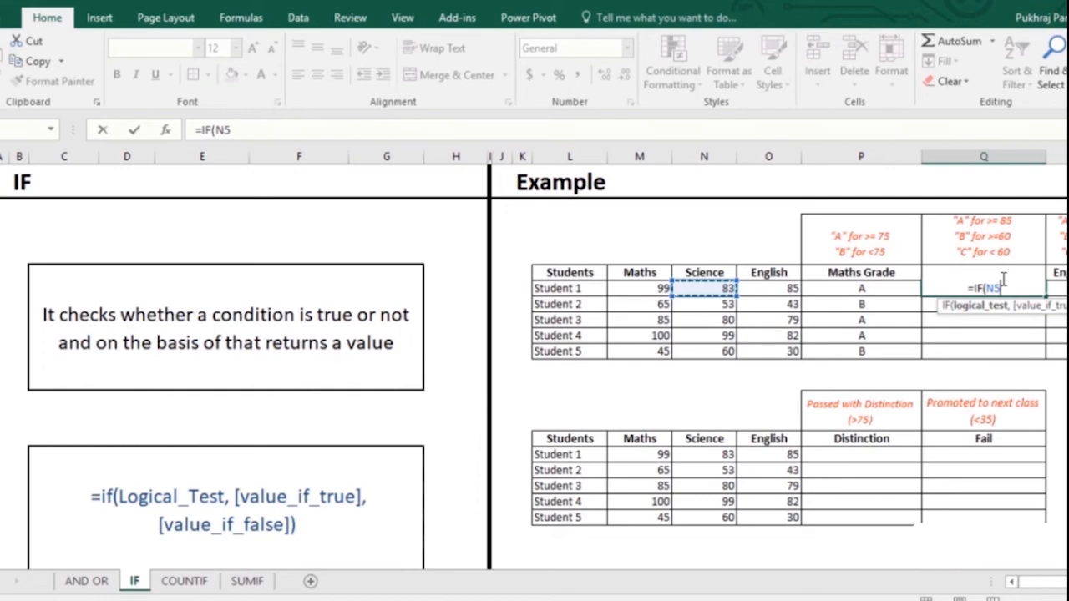
{"action": "type", "text": ">="}
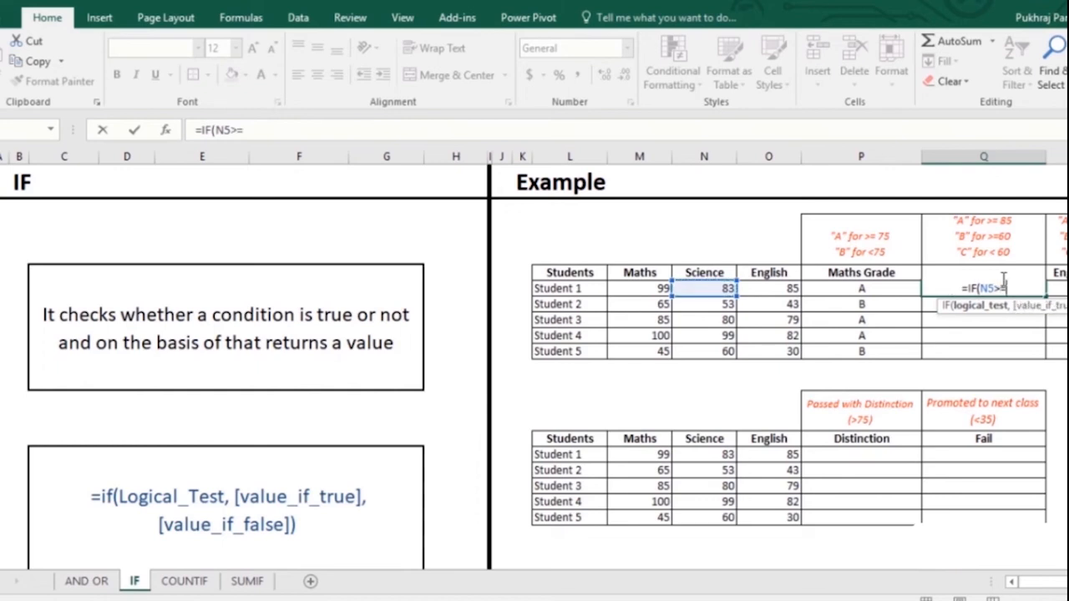
{"action": "type", "text": "85,"}
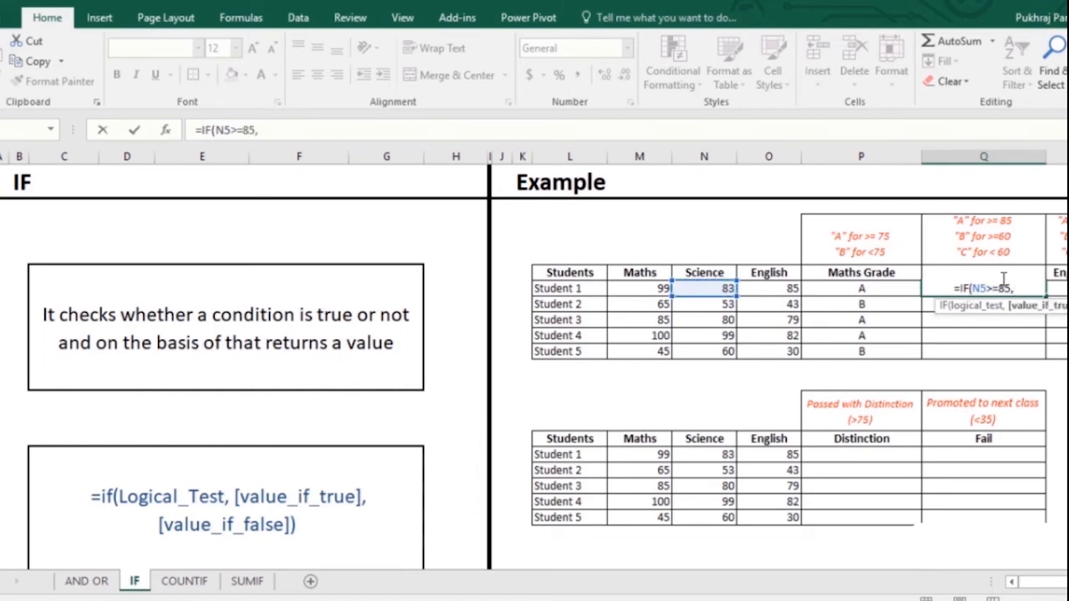
{"action": "type", "text": "\"A"}
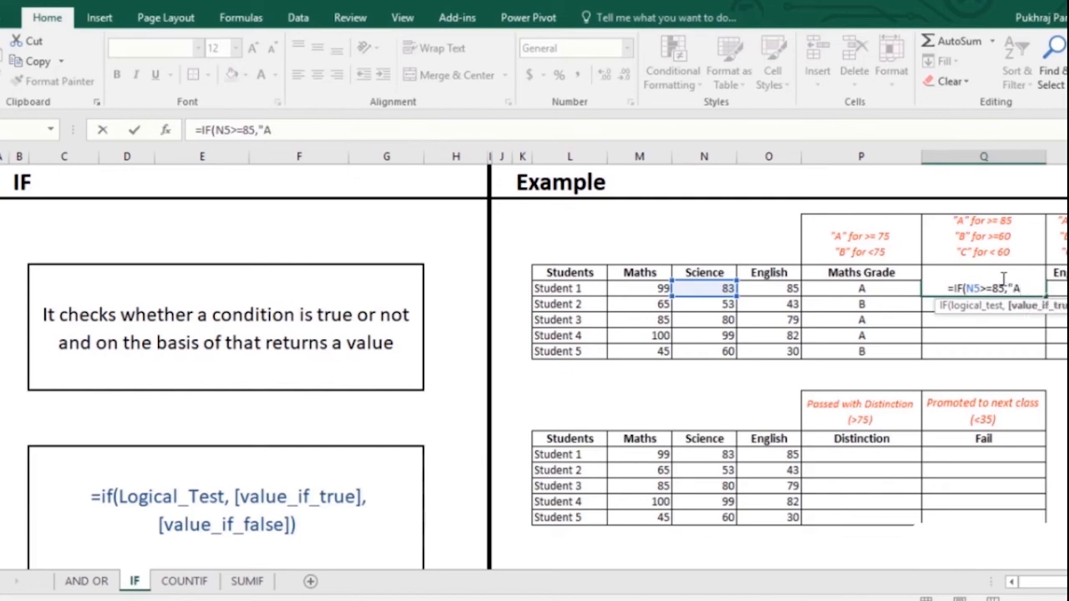
{"action": "type", "text": "\","}
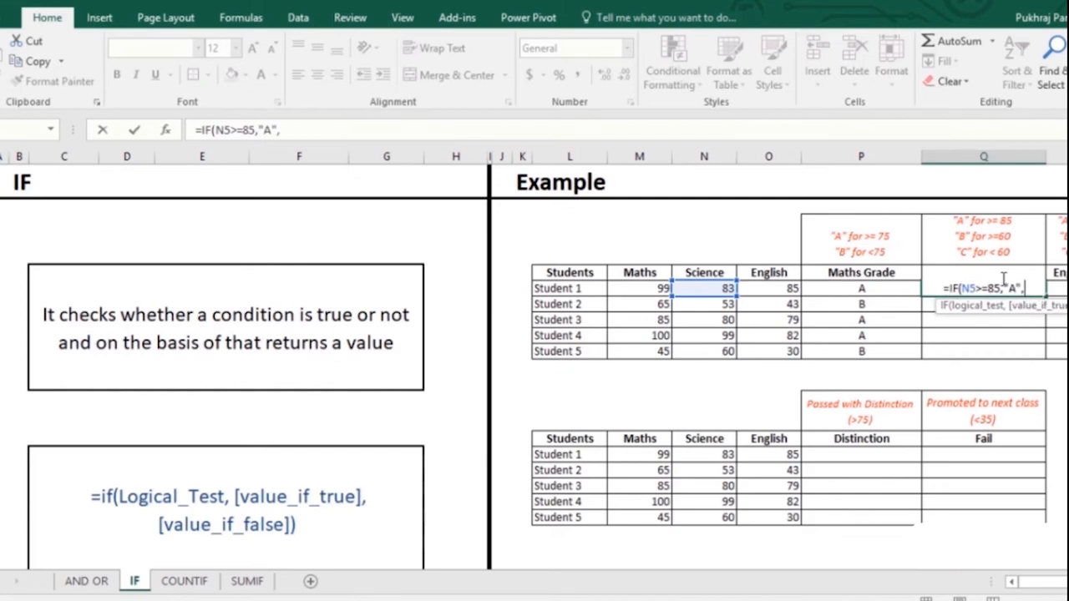
{"action": "type", "text": "if"}
{"action": "key", "text": "Tab"}
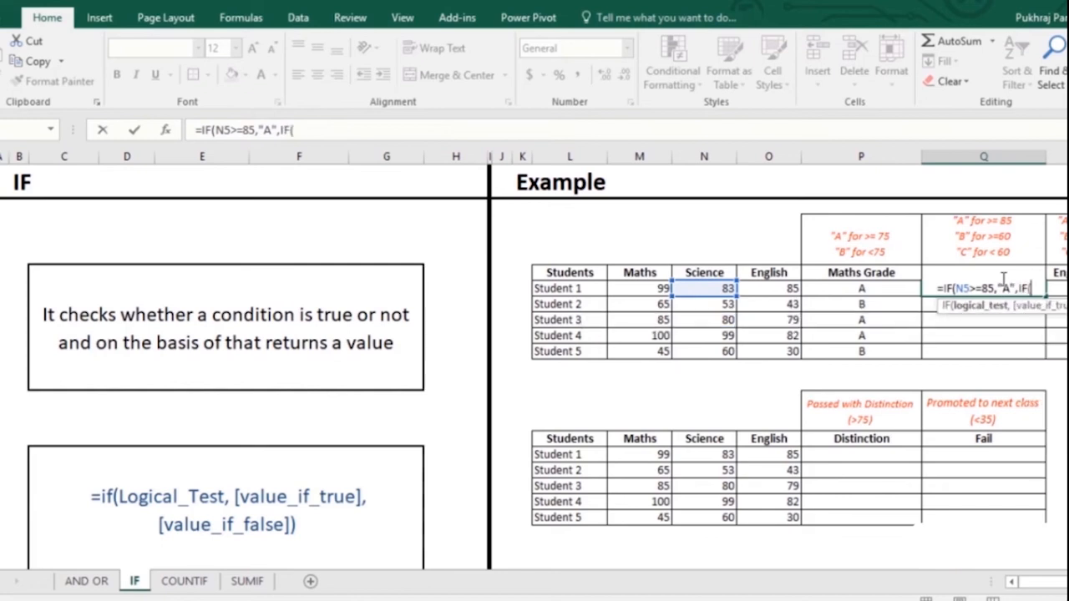
{"action": "key", "text": "Left"}
{"action": "key", "text": "Left"}
{"action": "key", "text": "Left"}
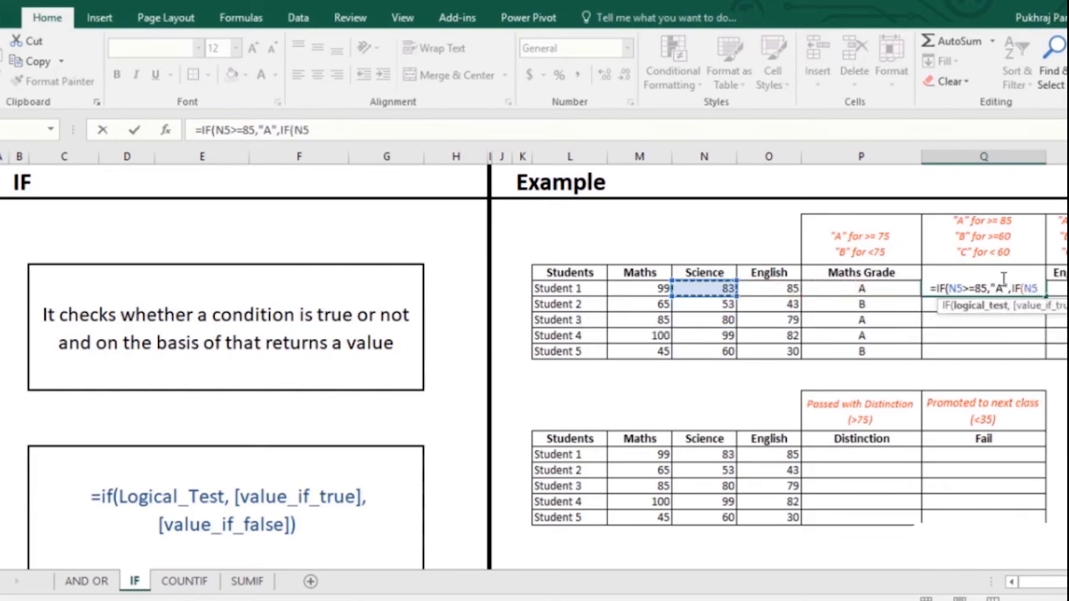
{"action": "type", "text": "<"}
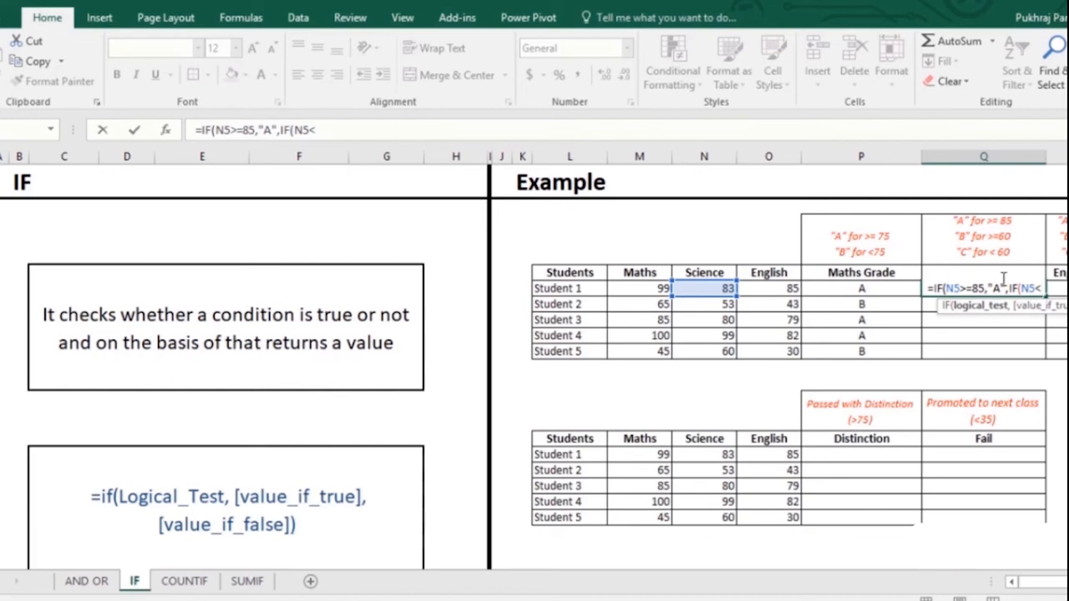
{"action": "type", "text": "60"}
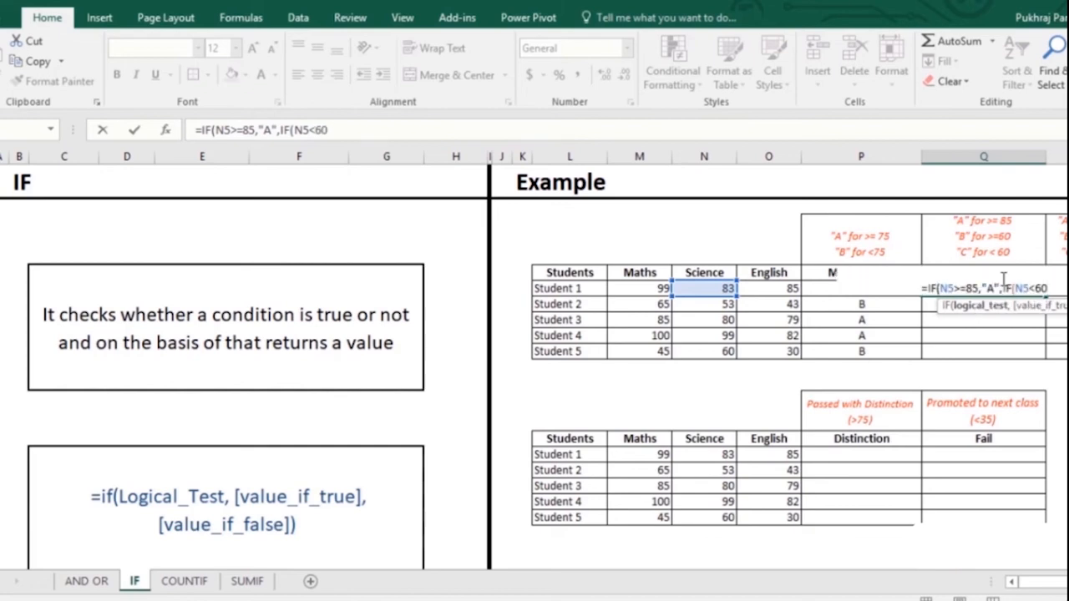
{"action": "type", "text": ","}
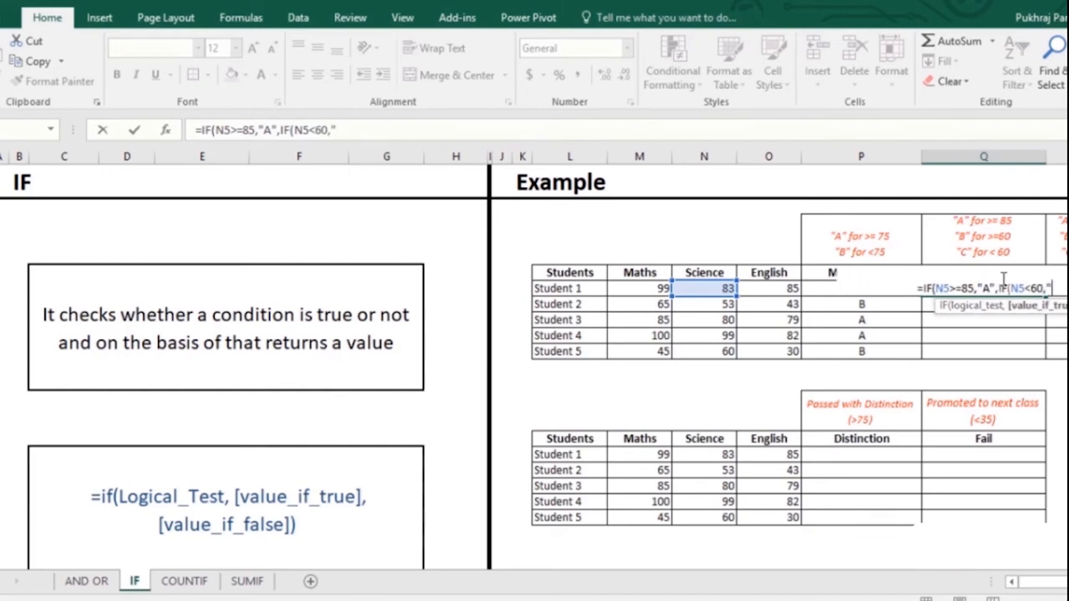
{"action": "type", "text": "\"C\""}
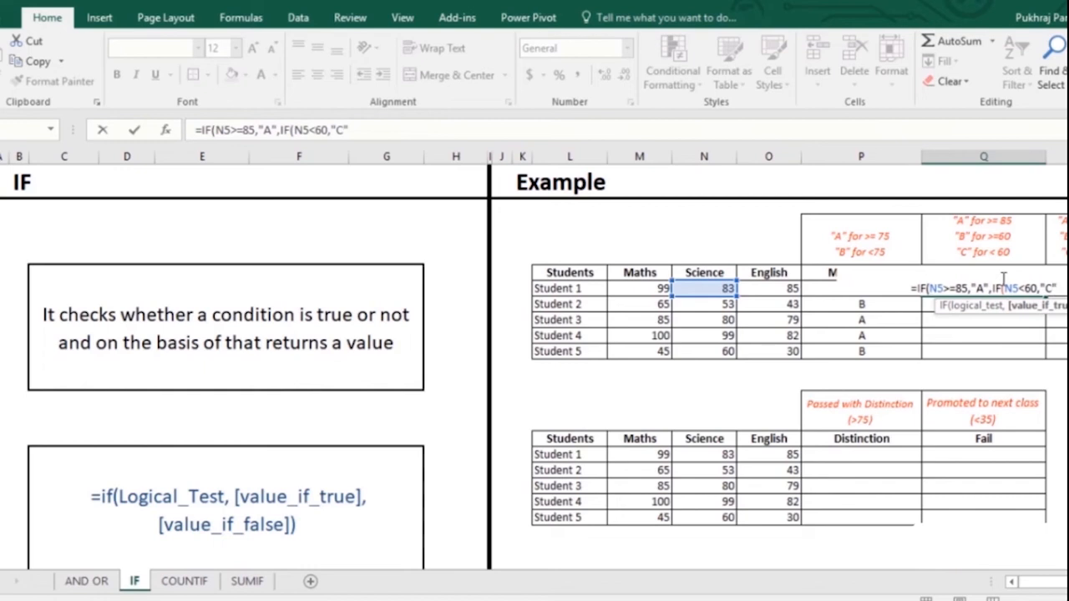
{"action": "type", "text": ",\"B"}
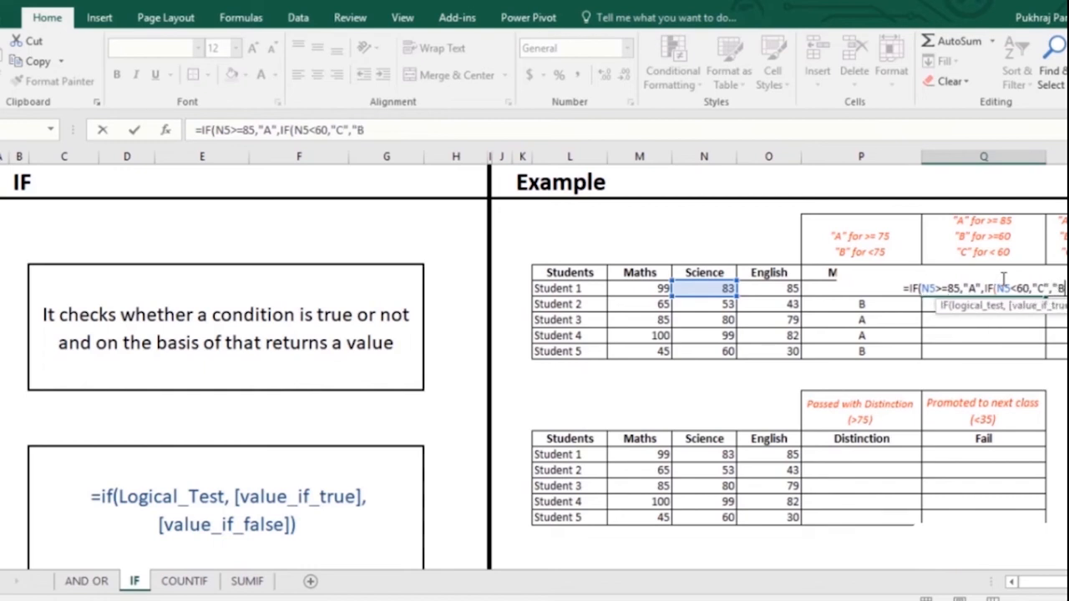
{"action": "type", "text": "\""}
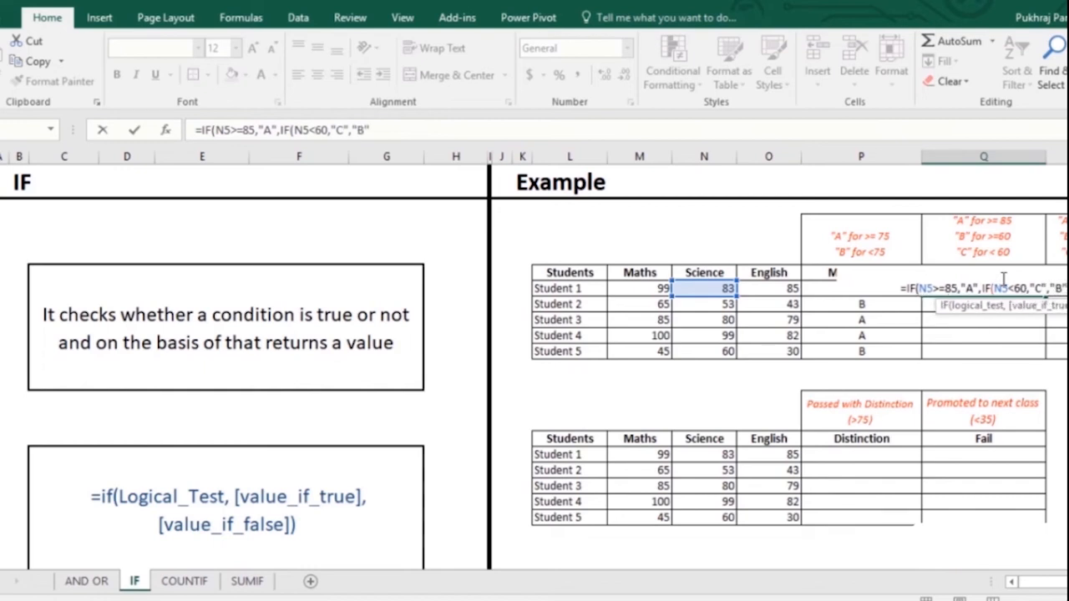
{"action": "type", "text": "))"}
{"action": "key", "text": "Return"}
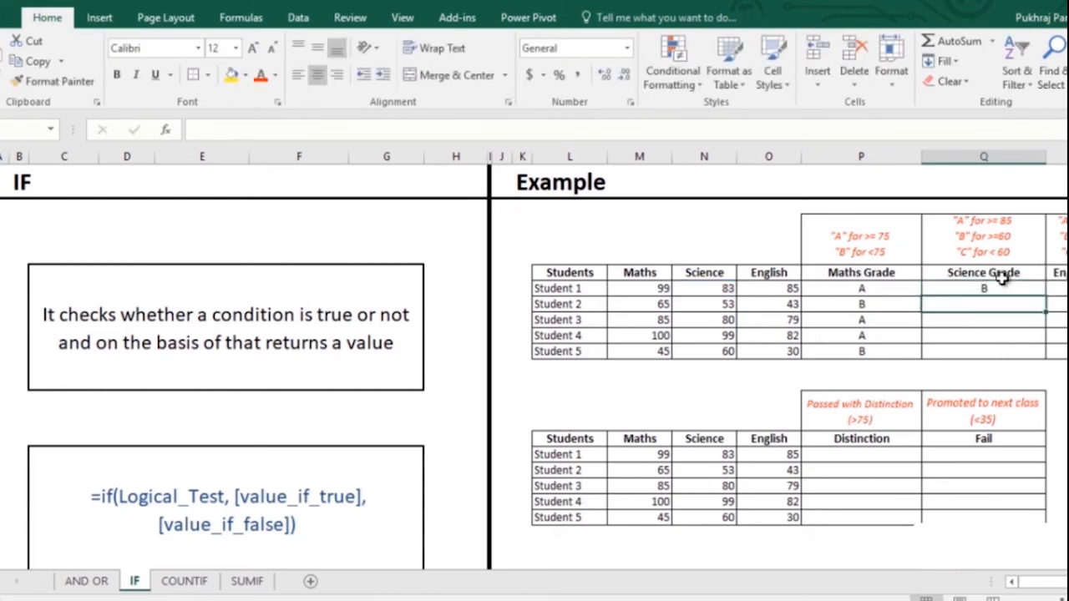
- Copy Q5's nested IF grade down to Q9, giving B, C, B, A, B
{"action": "left_click", "coordinate": [1009, 290]}
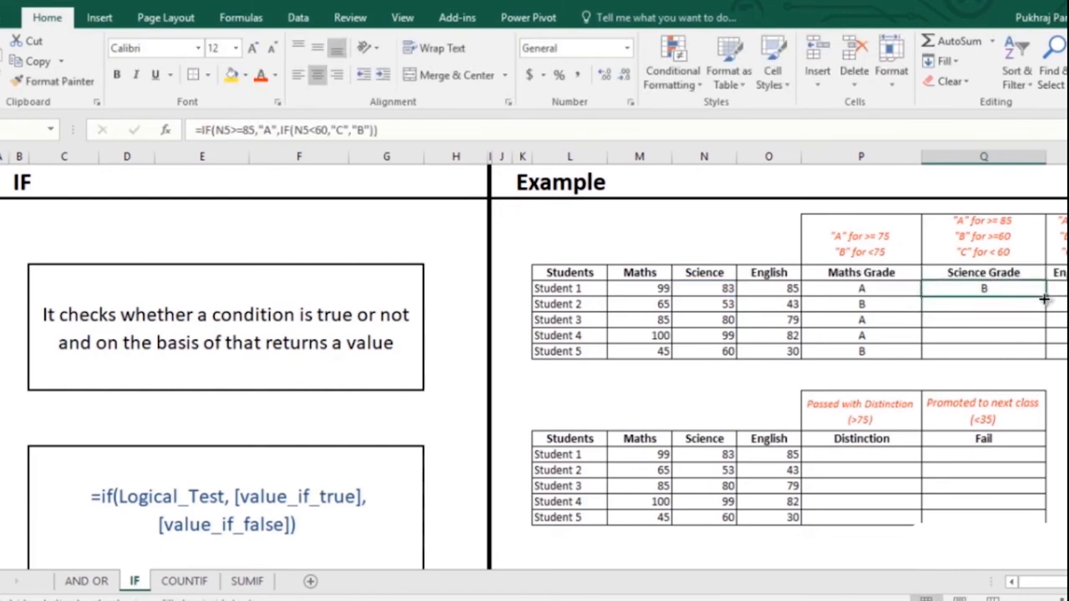
{"action": "double_click", "coordinate": [1045, 296]}
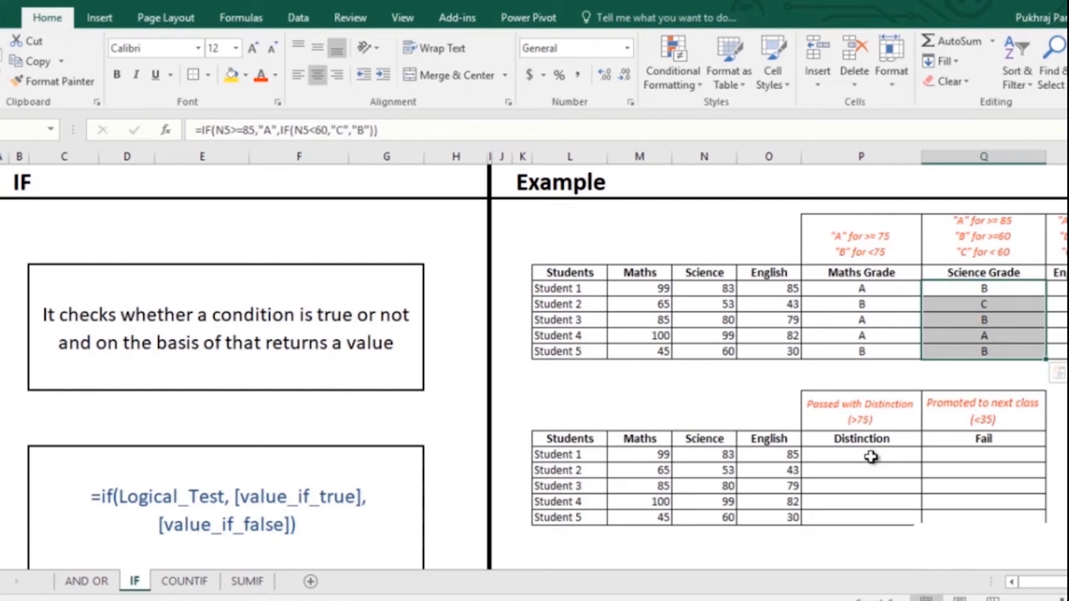
{"action": "left_click", "coordinate": [870, 456]}
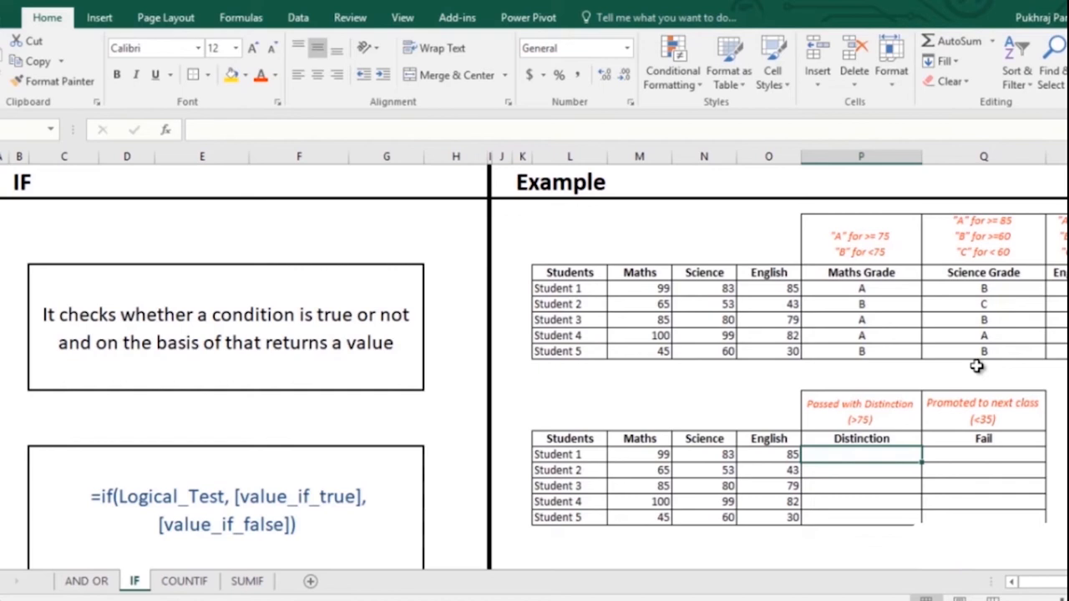
- Enter =IF(AND(O14>75,N14>75,M14>75),"Passed with Distinction","") in P14
{"action": "type", "text": "="}
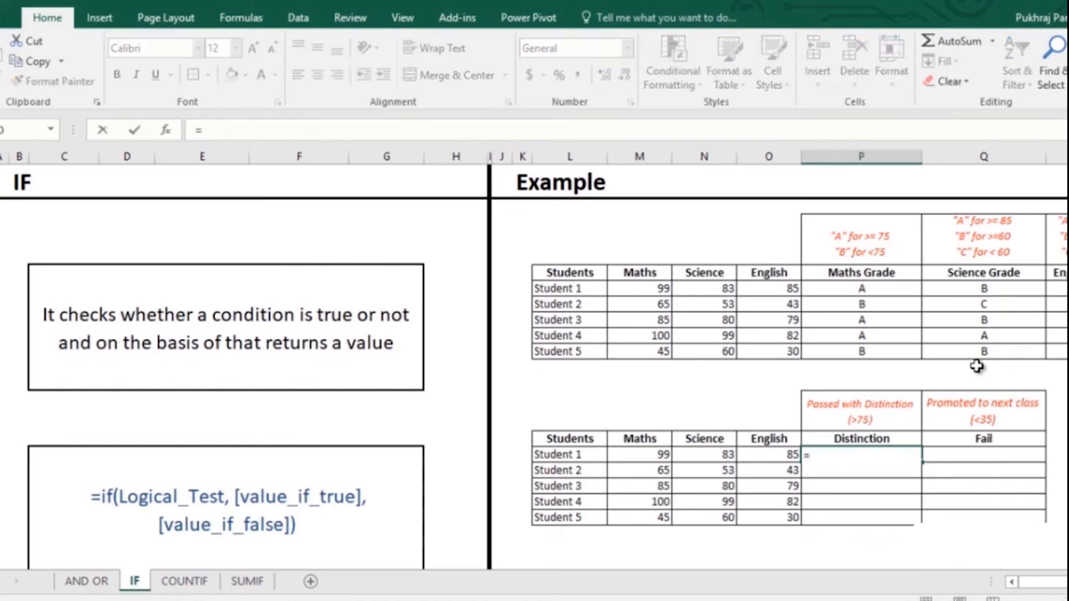
{"action": "type", "text": "if"}
{"action": "key", "text": "Tab"}
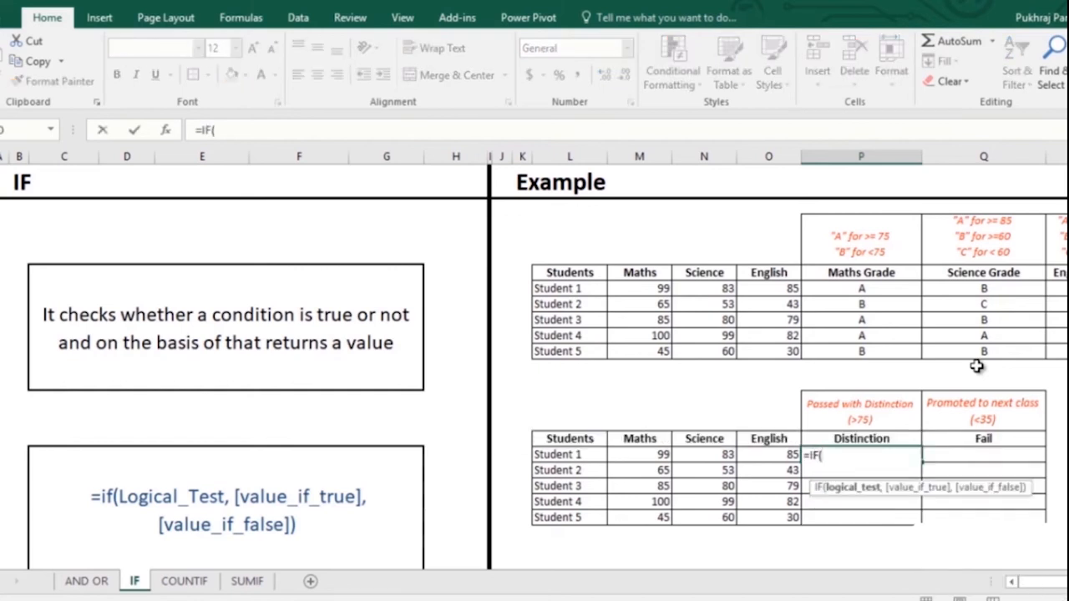
{"action": "type", "text": "and"}
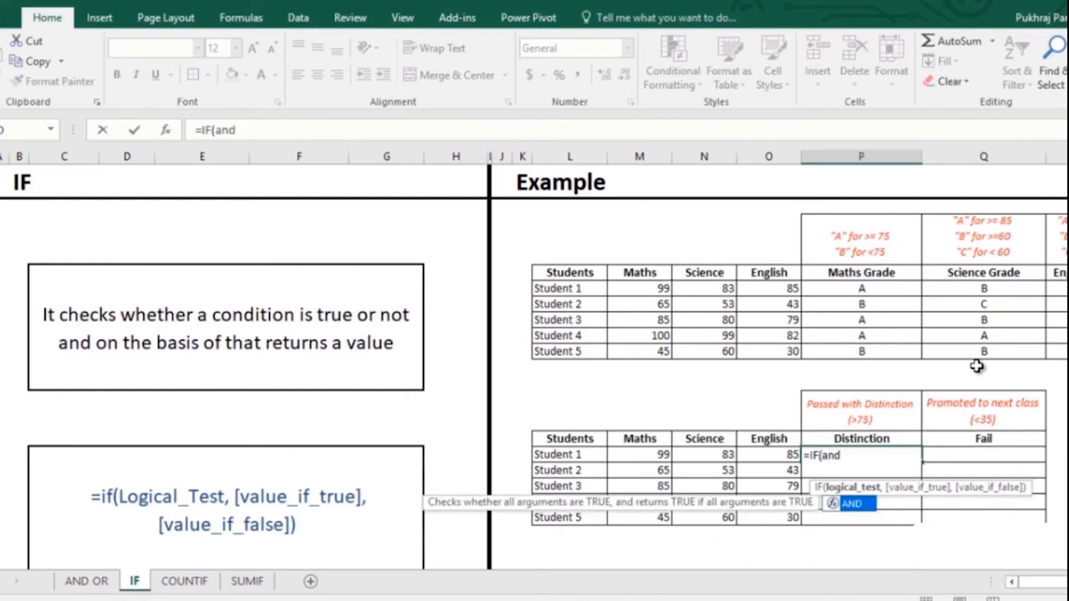
{"action": "key", "text": "Tab"}
{"action": "key", "text": "Left"}
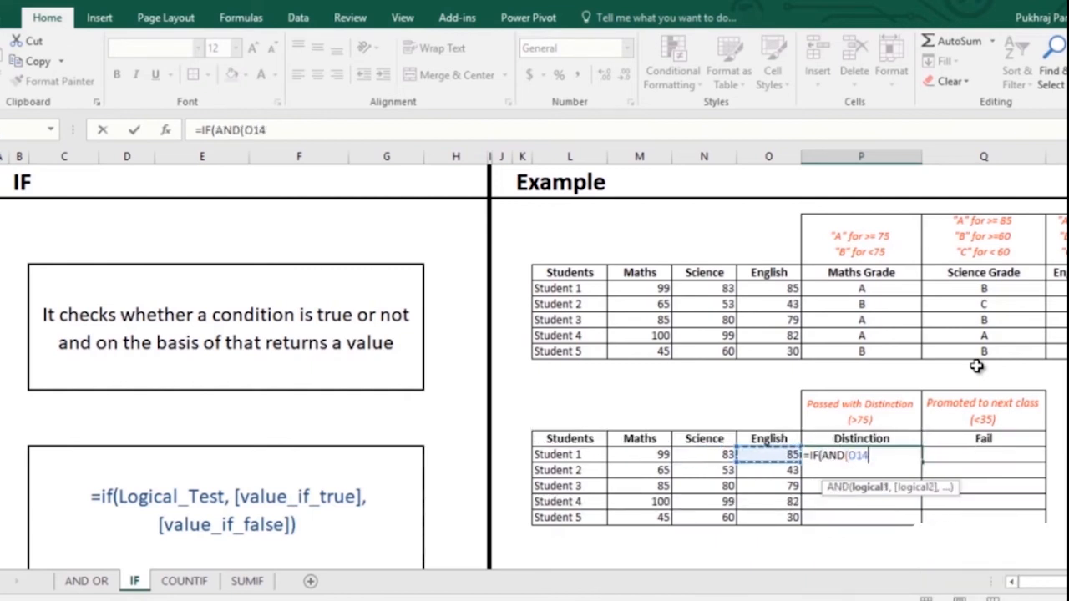
{"action": "type", "text": ">"}
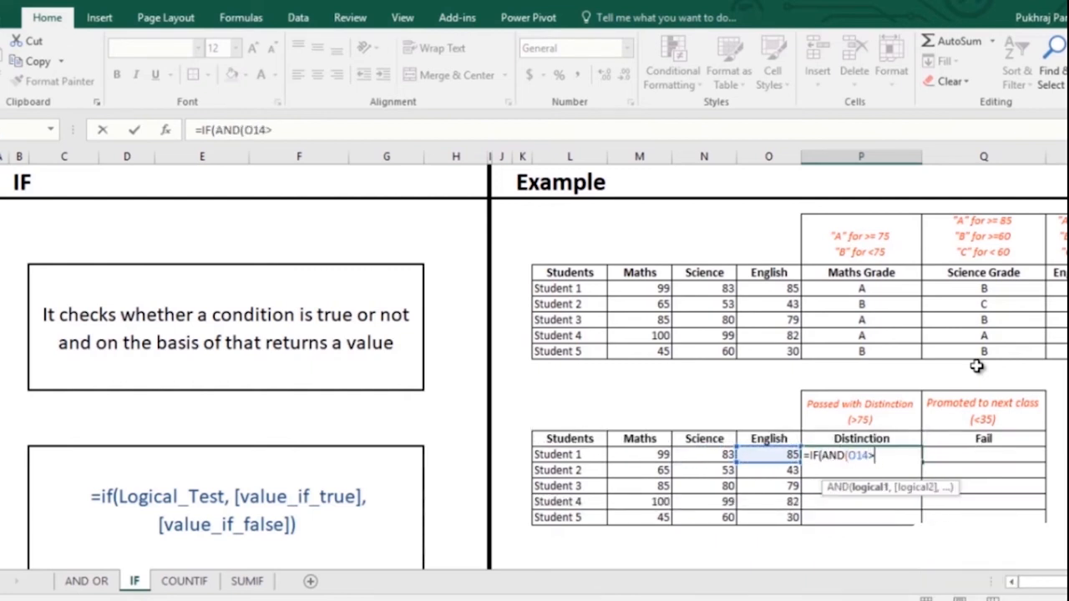
{"action": "type", "text": "75,"}
{"action": "key", "text": "Left"}
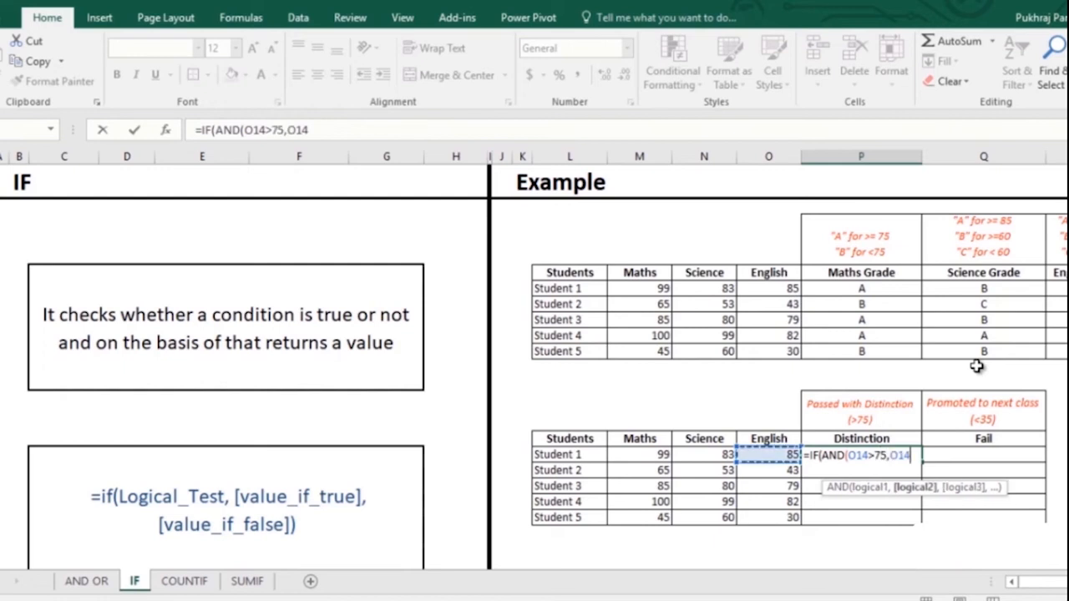
{"action": "key", "text": "Left"}
{"action": "type", "text": ">75"}
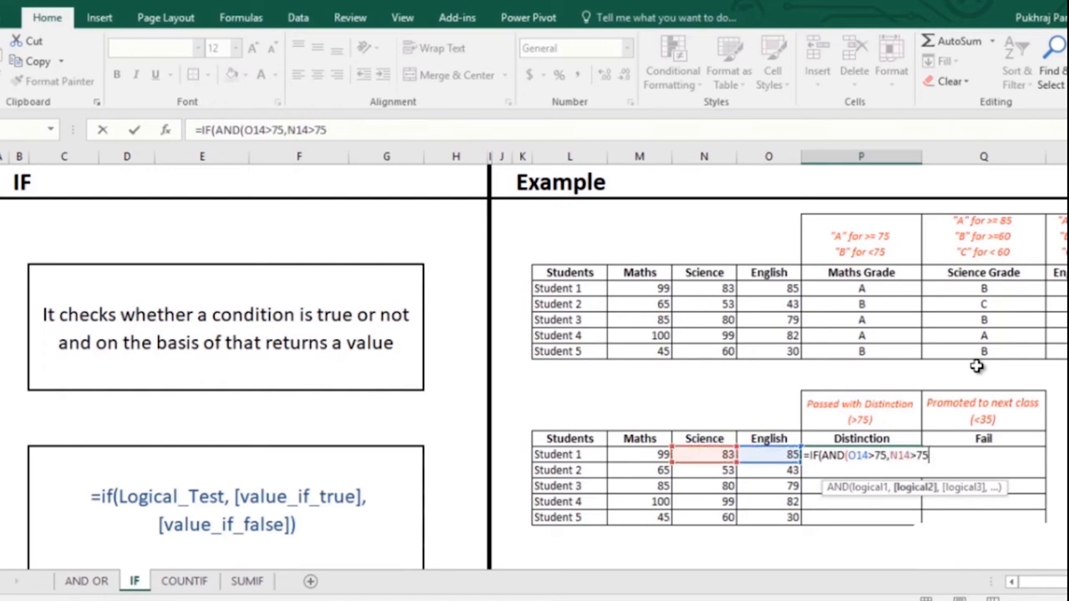
{"action": "type", "text": ","}
{"action": "key", "text": "Left"}
{"action": "key", "text": "Left"}
{"action": "key", "text": "Left"}
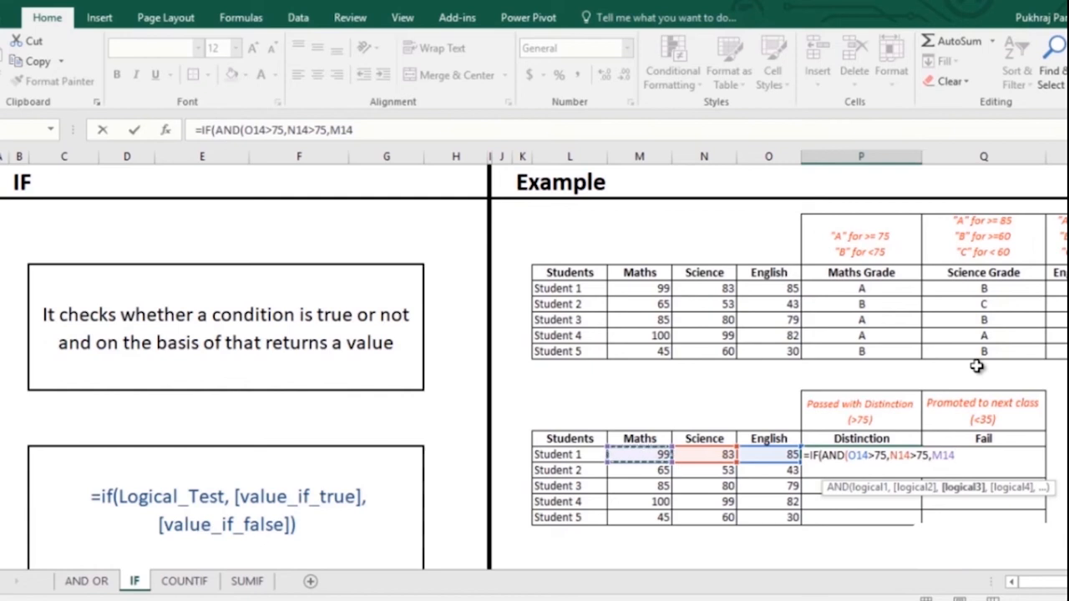
{"action": "type", "text": ">75"}
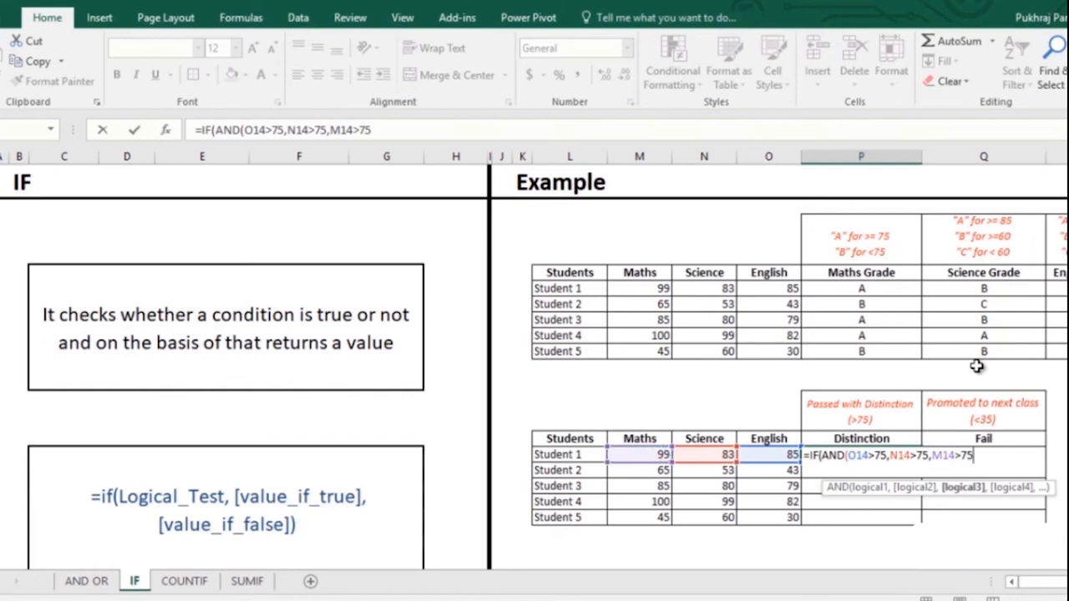
{"action": "type", "text": ")"}
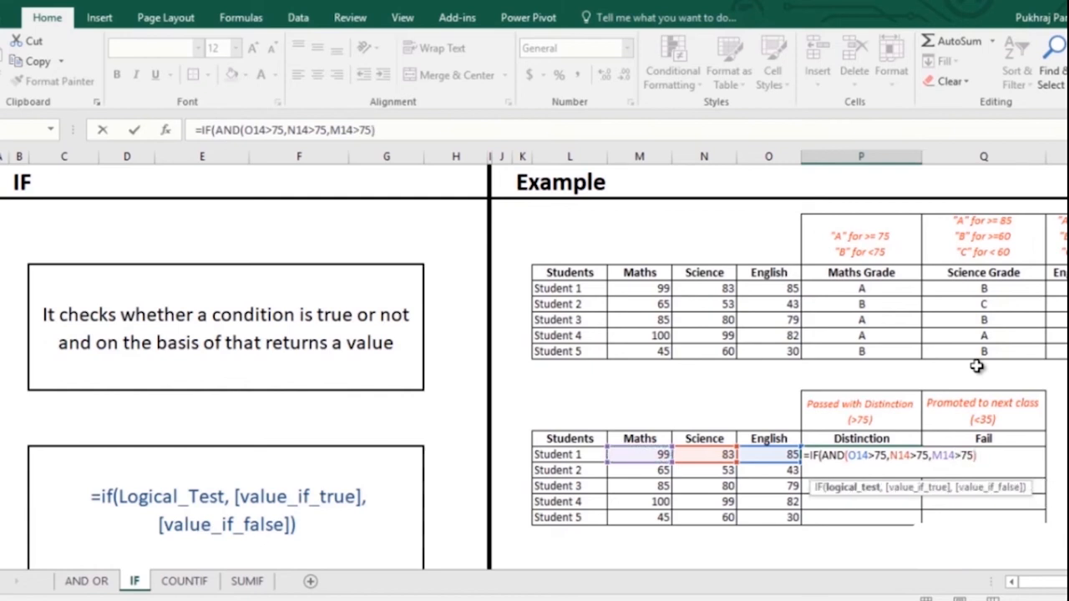
{"action": "type", "text": ",\""}
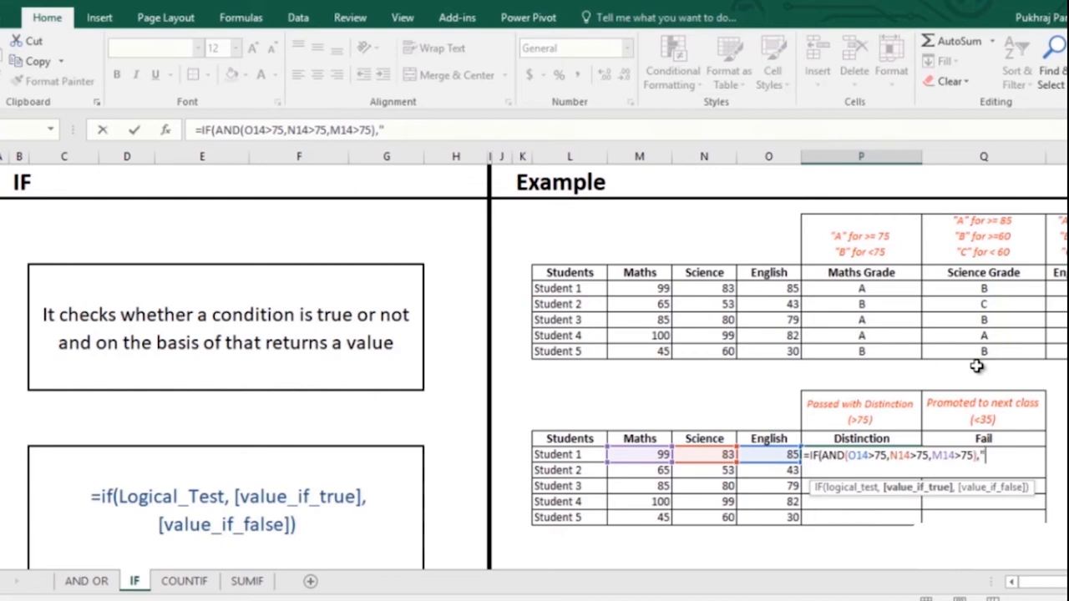
{"action": "type", "text": "Passe"}
{"action": "type", "text": "d w"}
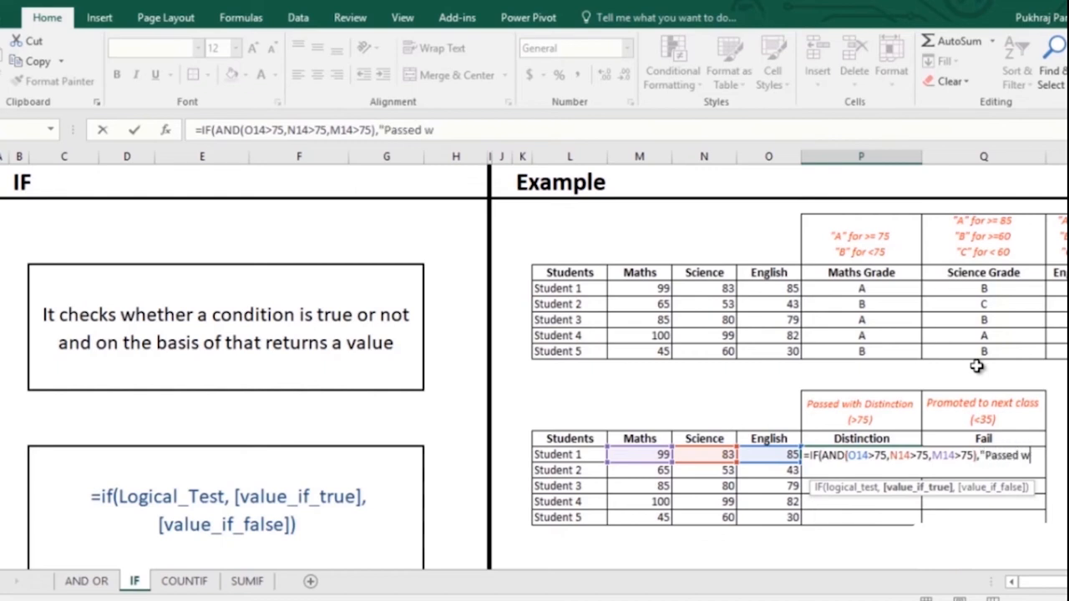
{"action": "type", "text": "ith Distin"}
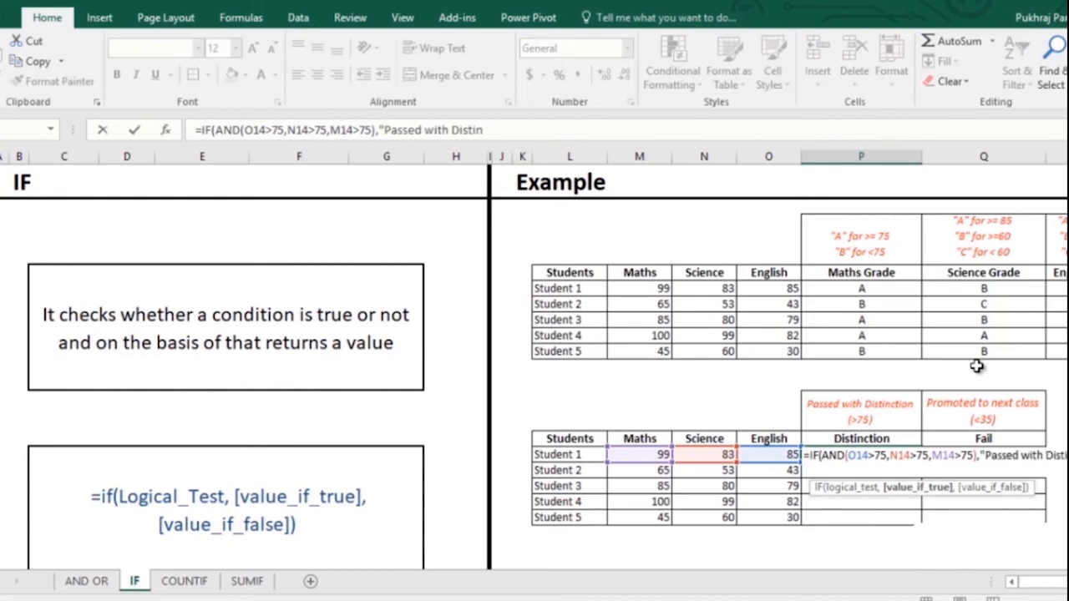
{"action": "type", "text": "ction\",\""}
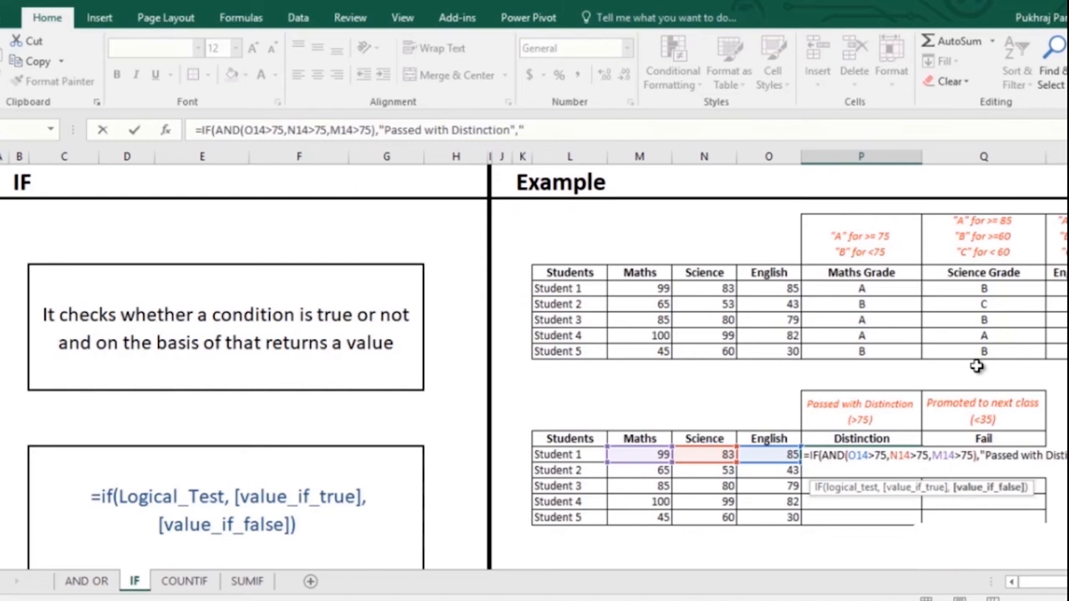
{"action": "type", "text": "\")"}
{"action": "key", "text": "Return"}
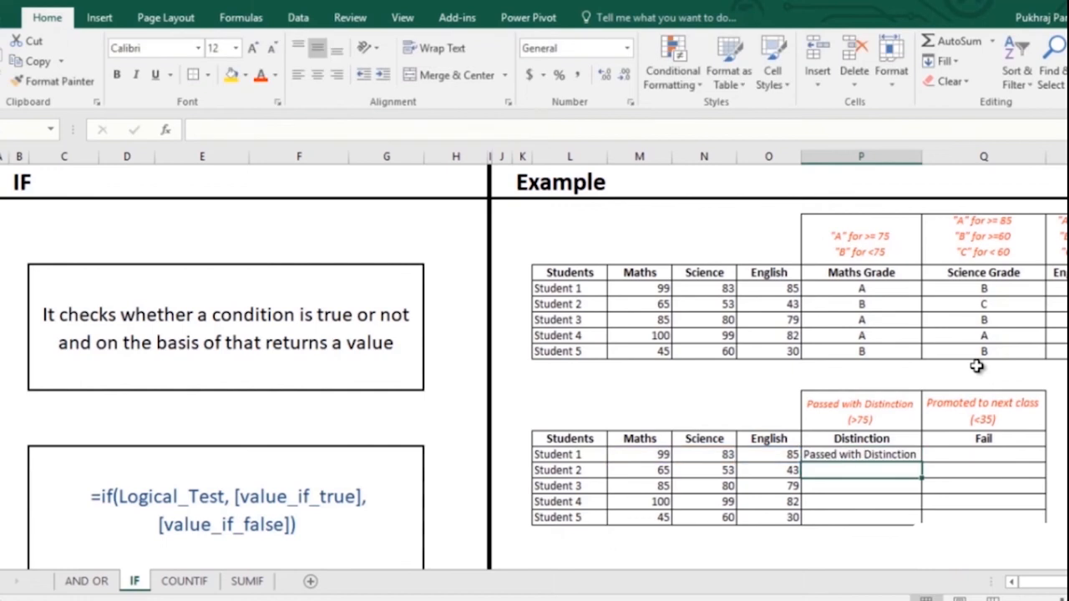
- Copy the Distinction formula down to P18, marking Students 1, 3 and 4
{"action": "left_click", "coordinate": [916, 459]}
{"action": "left_click_drag", "start_coordinate": [921, 462], "coordinate": [878, 522]}
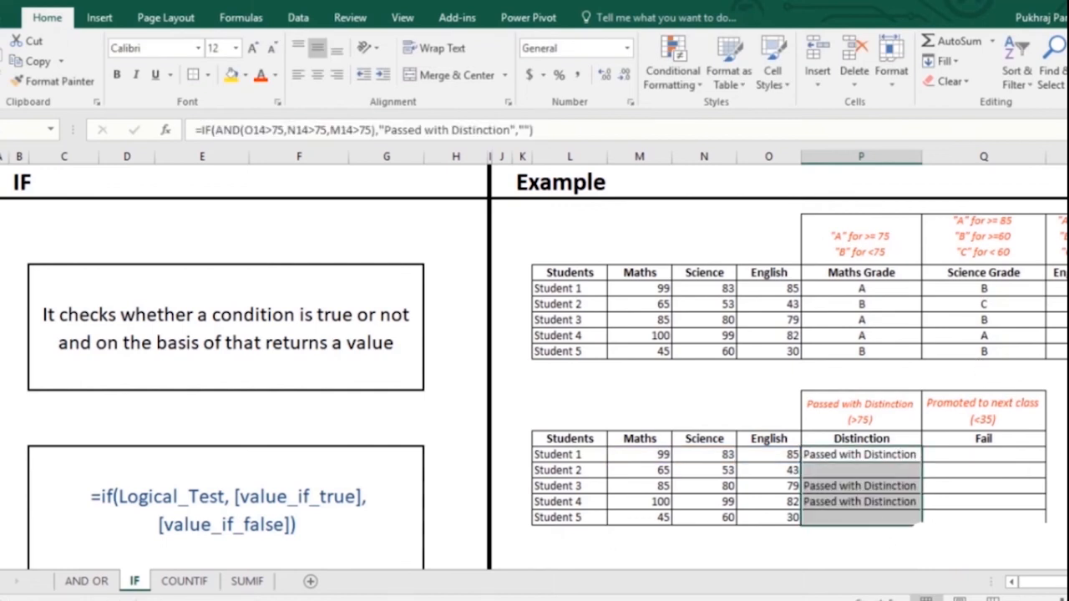
{"action": "left_click", "coordinate": [989, 457]}
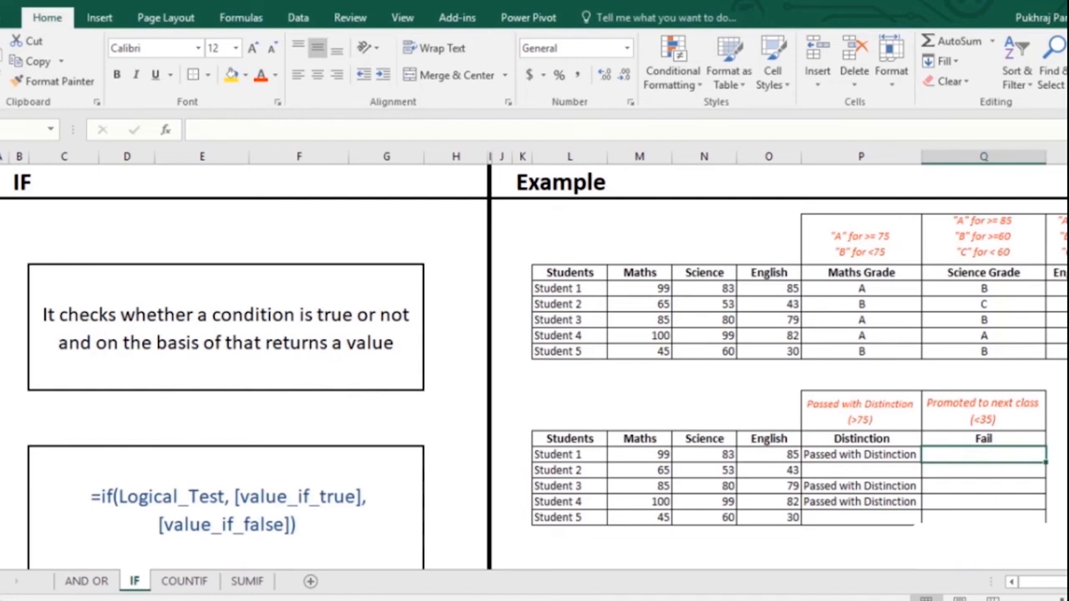
- Enter =IF(OR(O14<35,N14<35,M14<35),"Failed","Promoted to next class") in Q14 and fill it to Q18
{"action": "type", "text": "=if"}
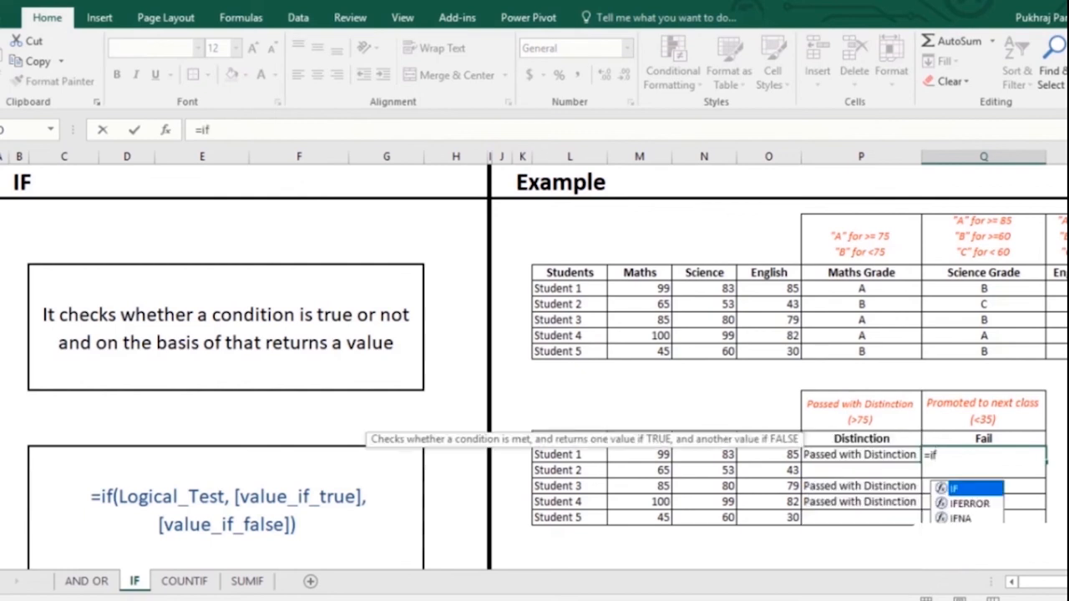
{"action": "key", "text": "Tab"}
{"action": "type", "text": "or"}
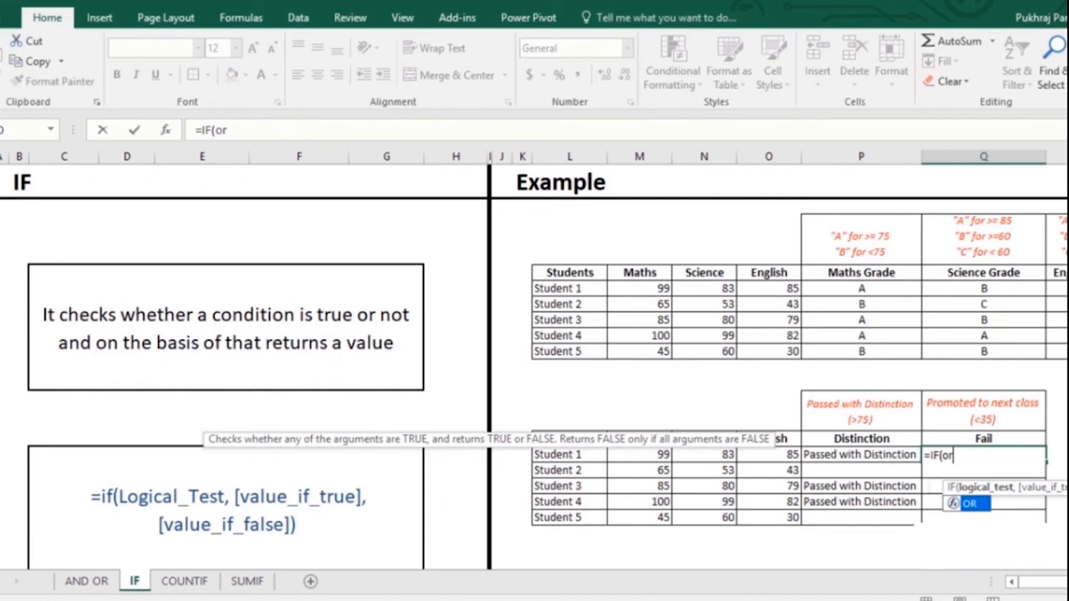
{"action": "key", "text": "Tab"}
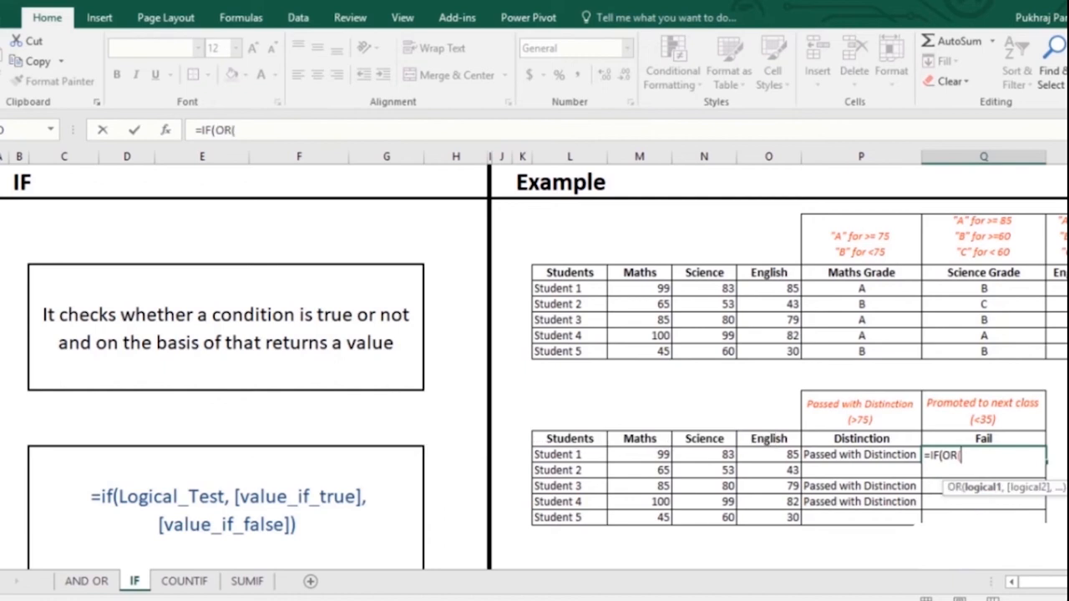
{"action": "type", "text": "("}
{"action": "key", "text": "Left"}
{"action": "key", "text": "Left"}
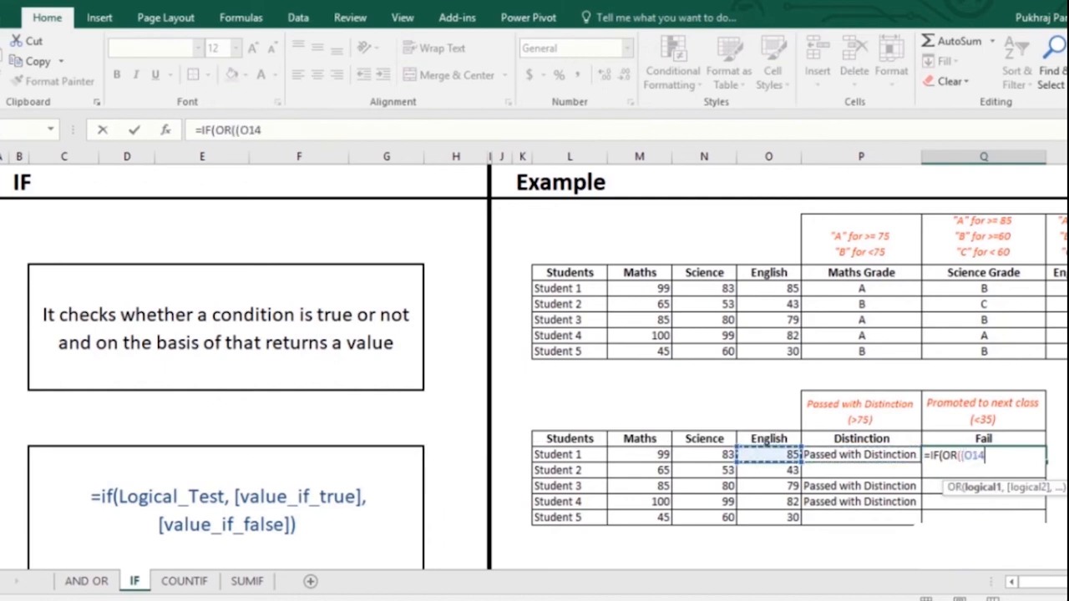
{"action": "type", "text": "<35"}
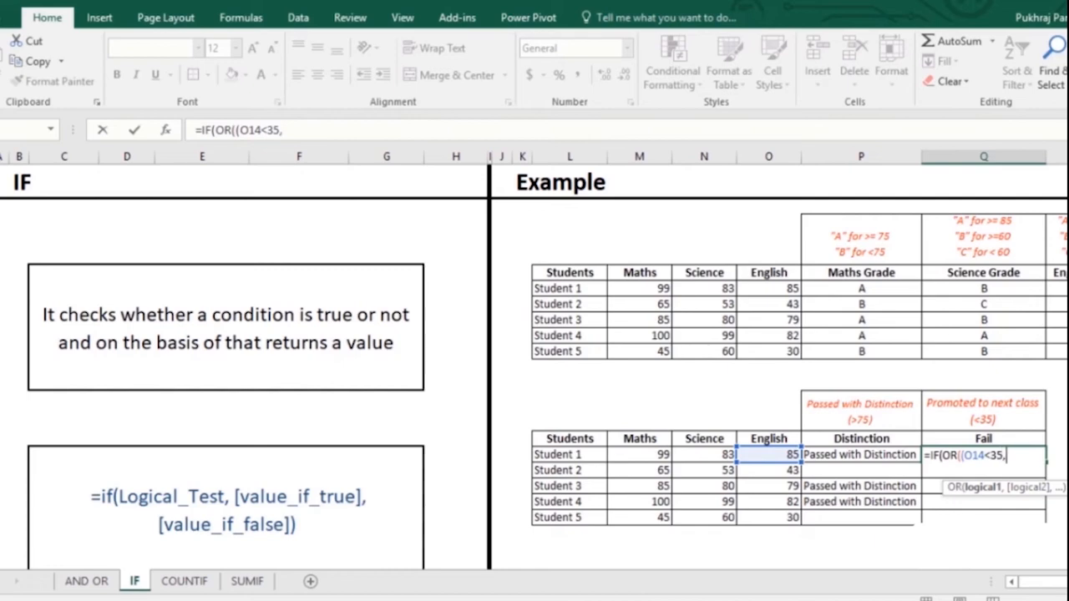
{"action": "type", "text": ","}
{"action": "key", "text": "Left"}
{"action": "key", "text": "Left"}
{"action": "key", "text": "Left"}
{"action": "key", "text": "Left"}
{"action": "key", "text": "Right"}
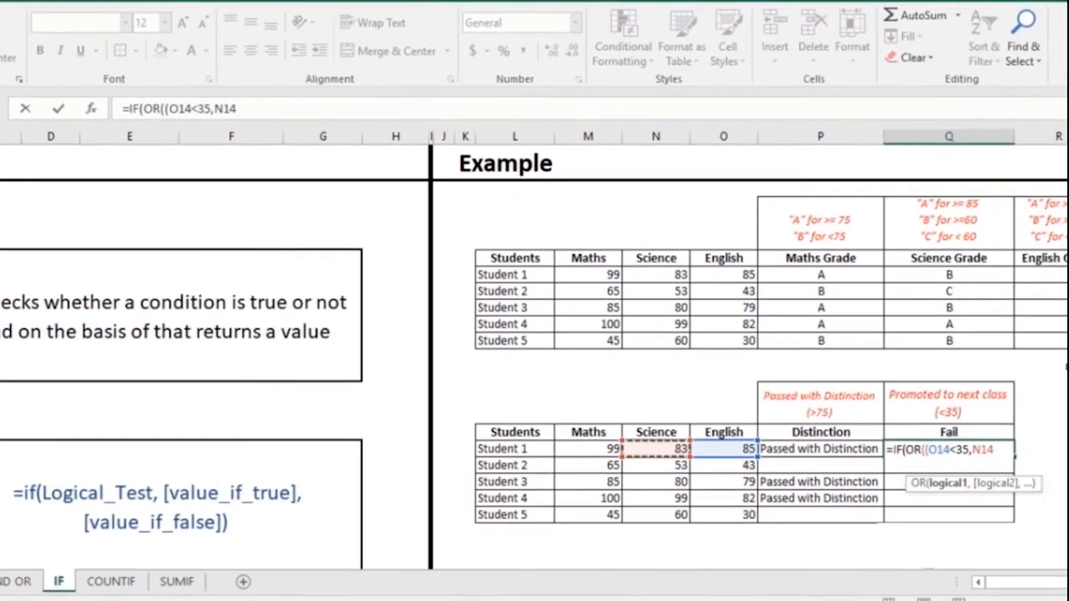
{"action": "type", "text": "<35"}
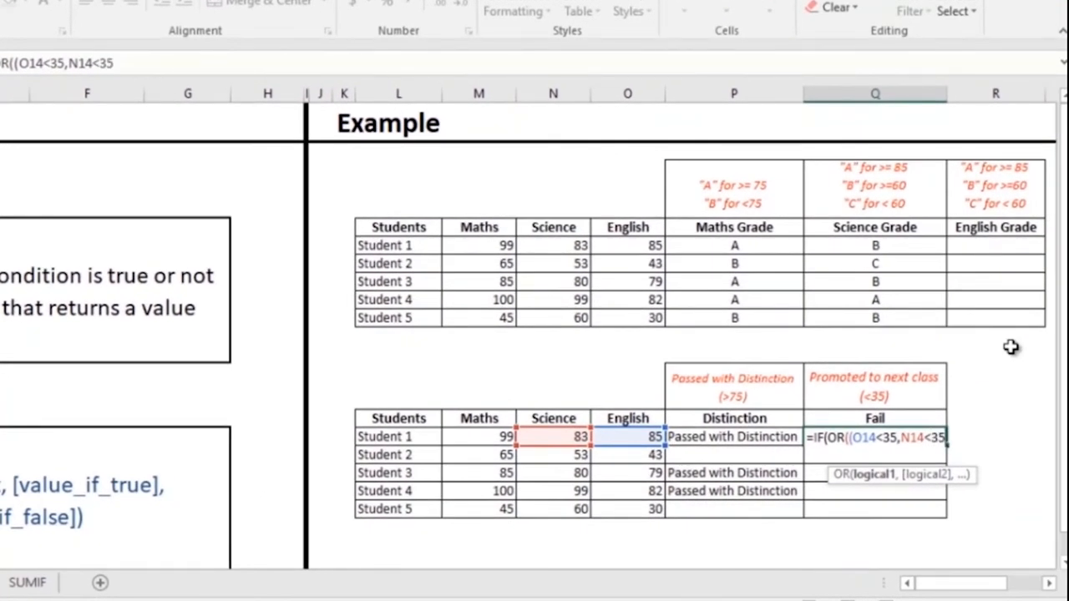
{"action": "type", "text": ","}
{"action": "key", "text": "Left"}
{"action": "key", "text": "Left"}
{"action": "key", "text": "Left"}
{"action": "key", "text": "Left"}
{"action": "type", "text": "<"}
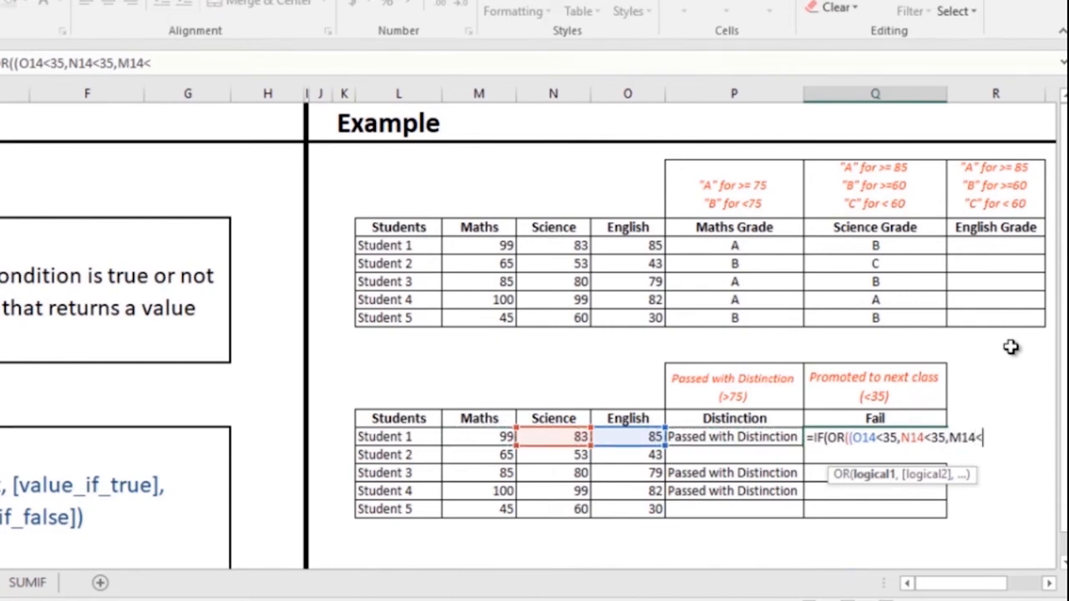
{"action": "type", "text": "35),\""}
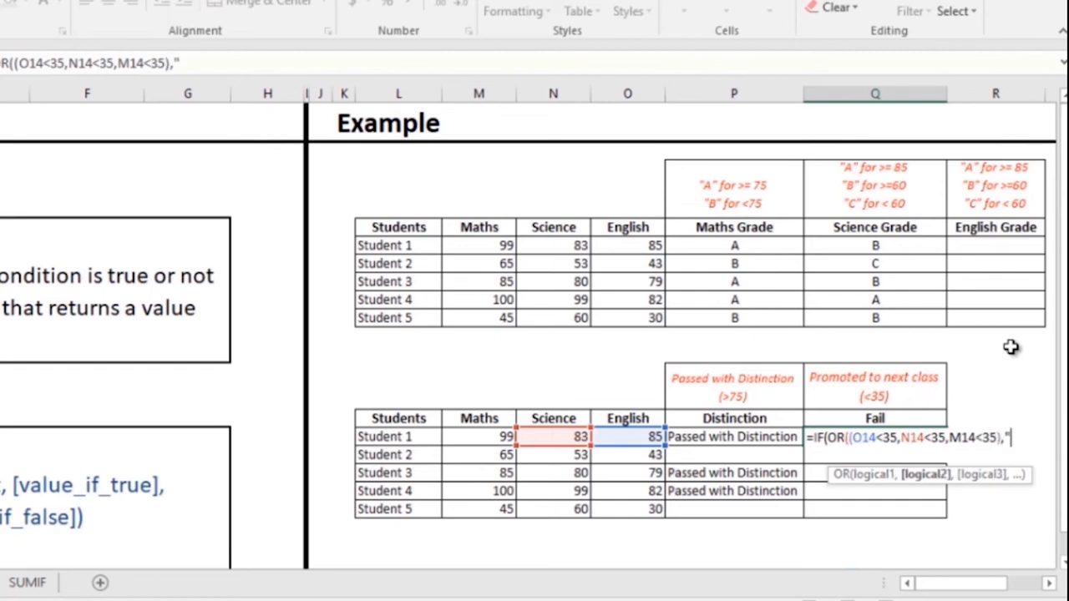
{"action": "type", "text": "Failed"}
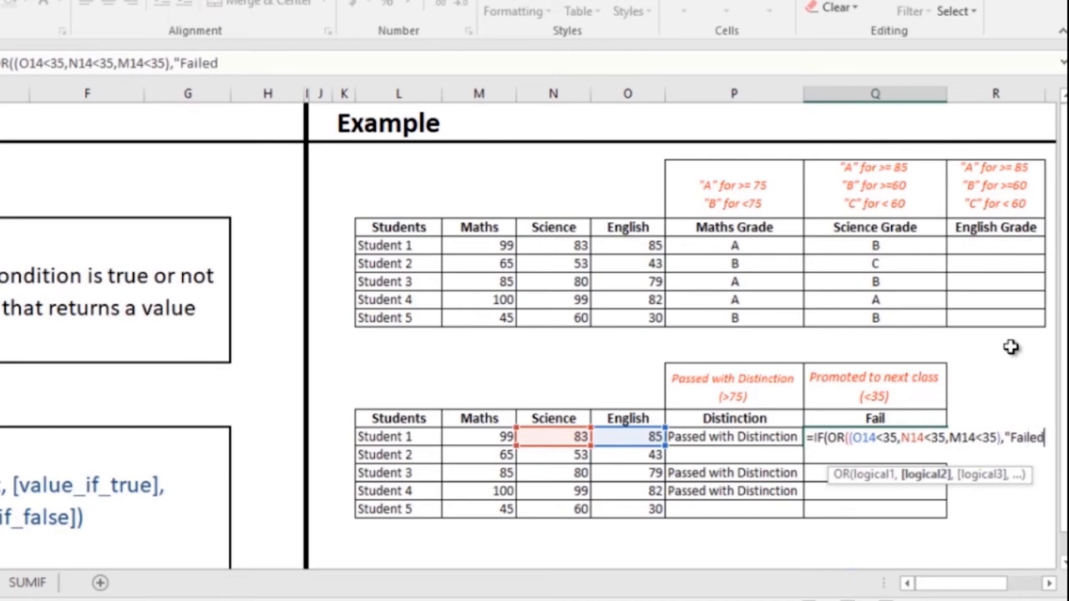
{"action": "type", "text": "\",\""}
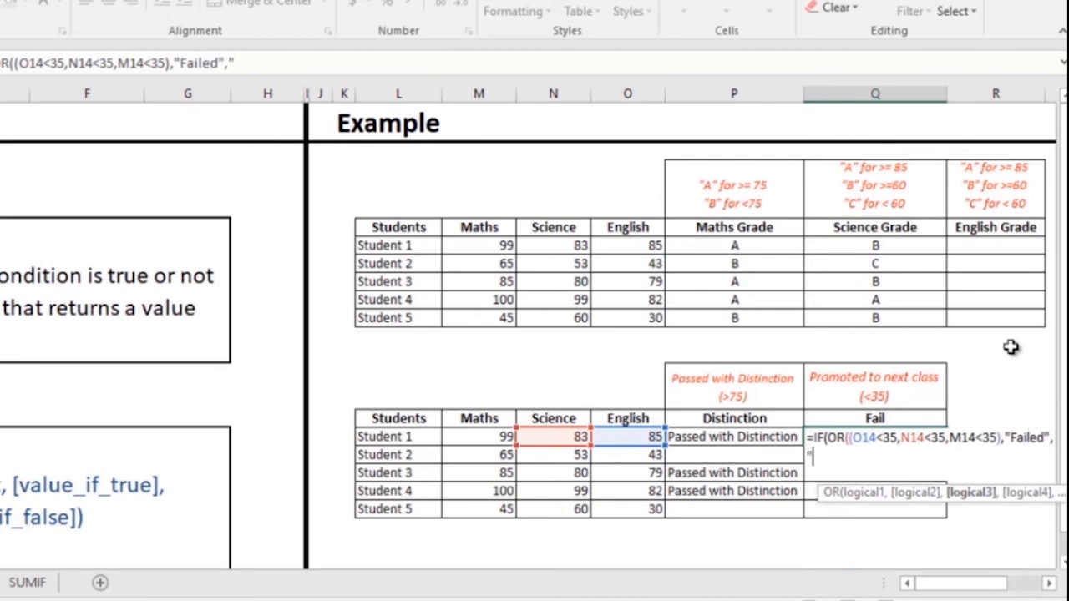
{"action": "type", "text": "Promo"}
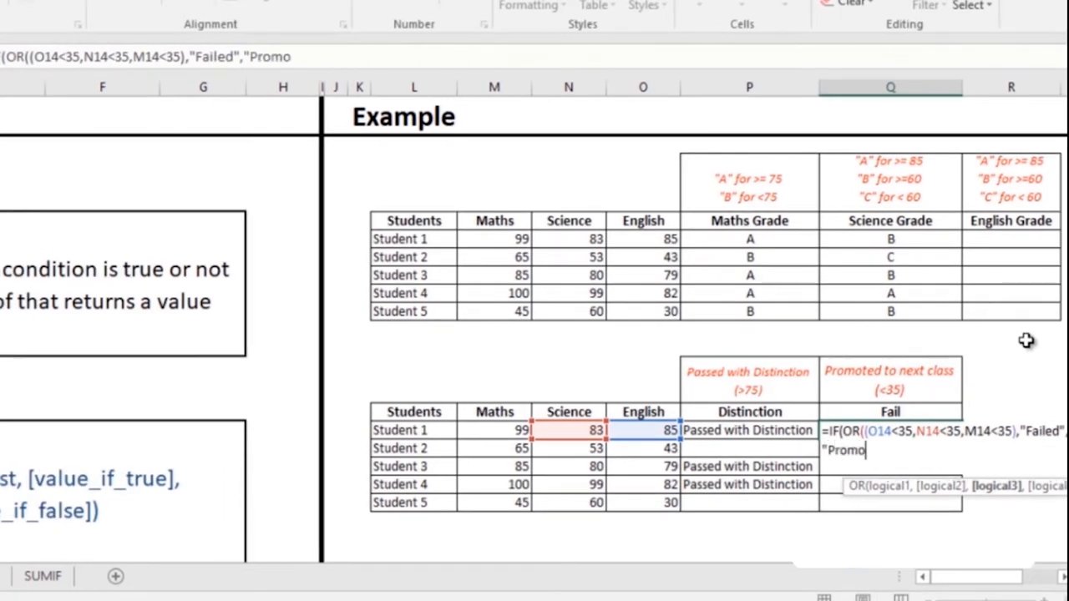
{"action": "type", "text": "ted to ne"}
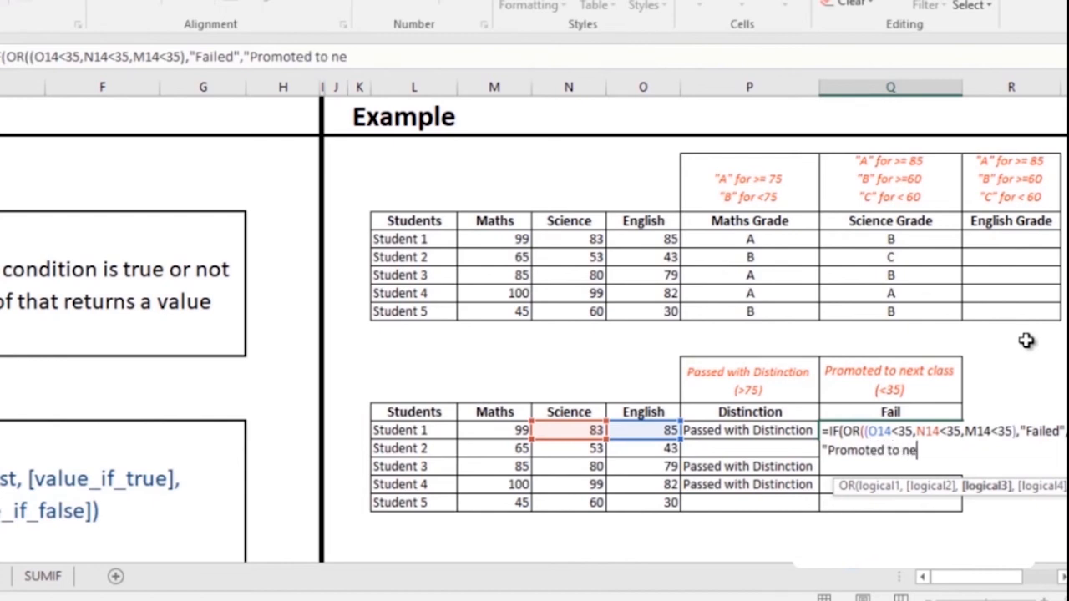
{"action": "type", "text": "xt class\""}
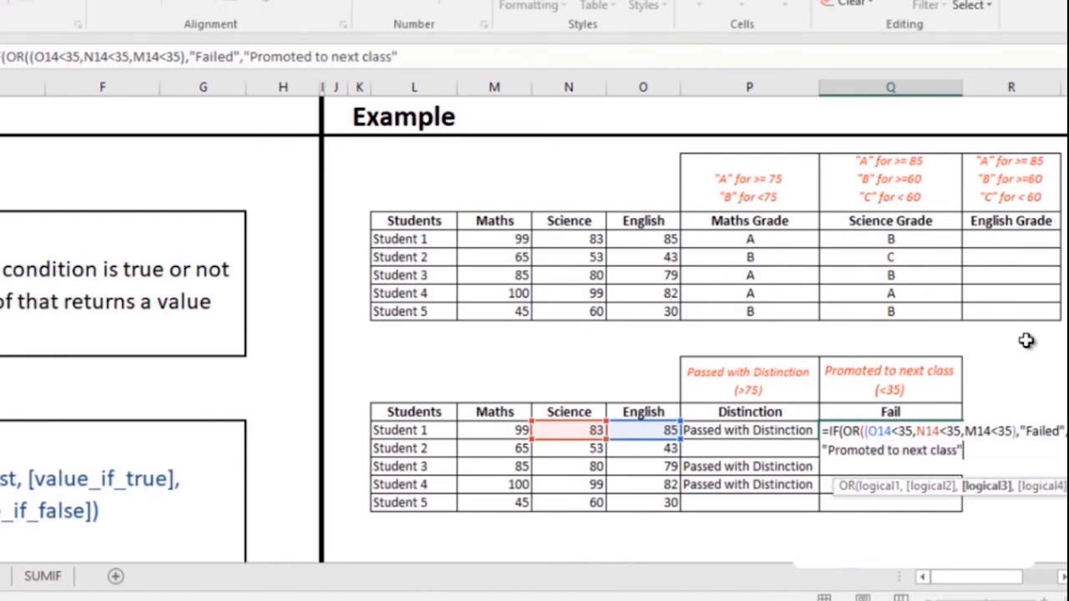
{"action": "type", "text": ")"}
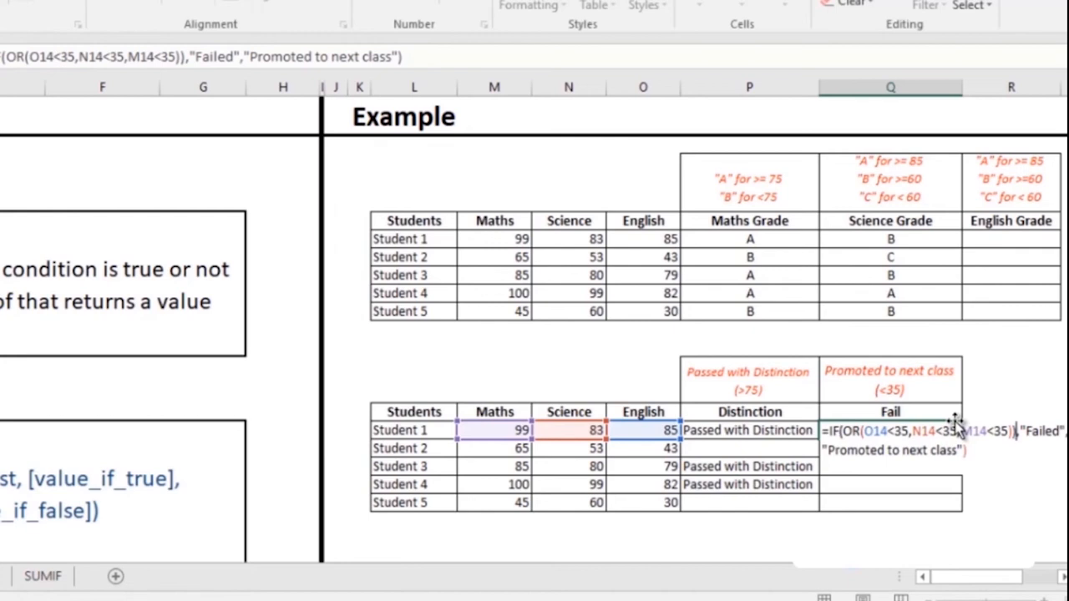
{"action": "key", "text": "BackSpace"}
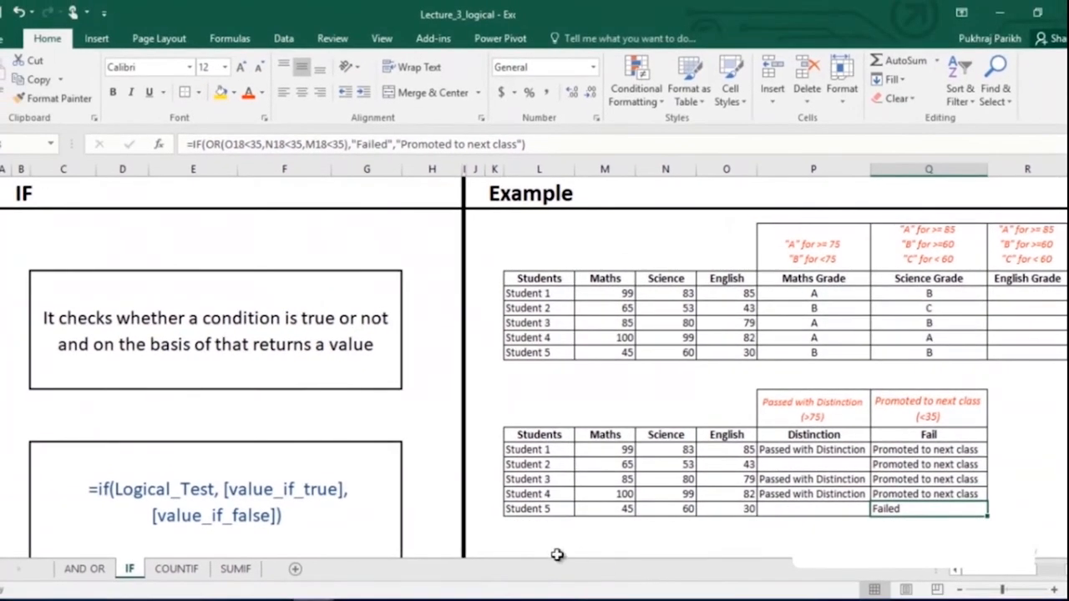
- On the COUNTIF sheet, enter =COUNTIF(P5:P9,L15) in M15, counting 3 Maths A grades
{"action": "left_click", "coordinate": [171, 568]}
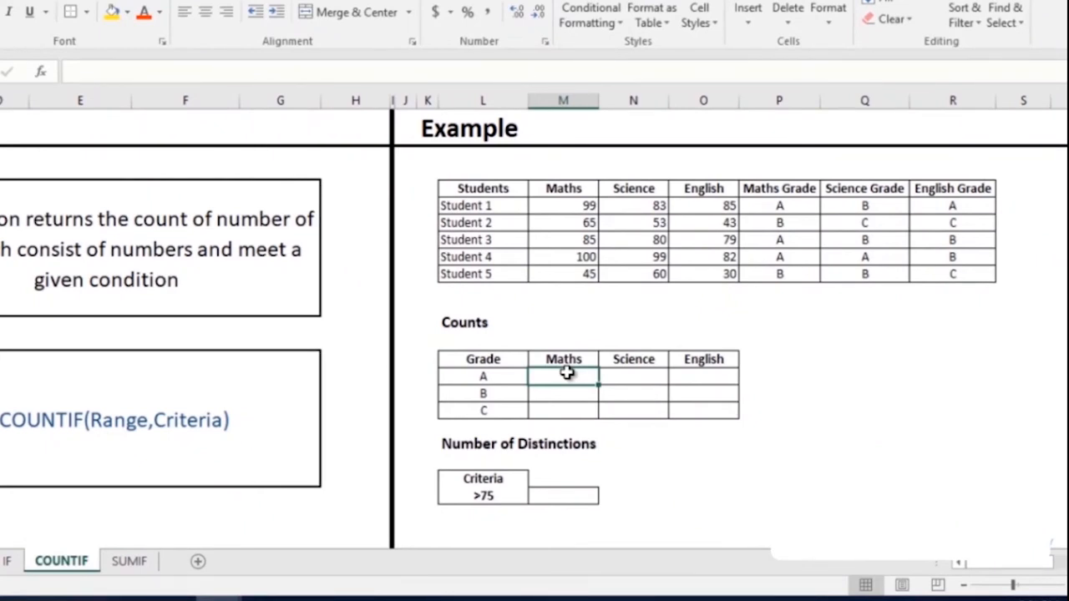
{"action": "double_click", "coordinate": [566, 373]}
{"action": "type", "text": "=coun"}
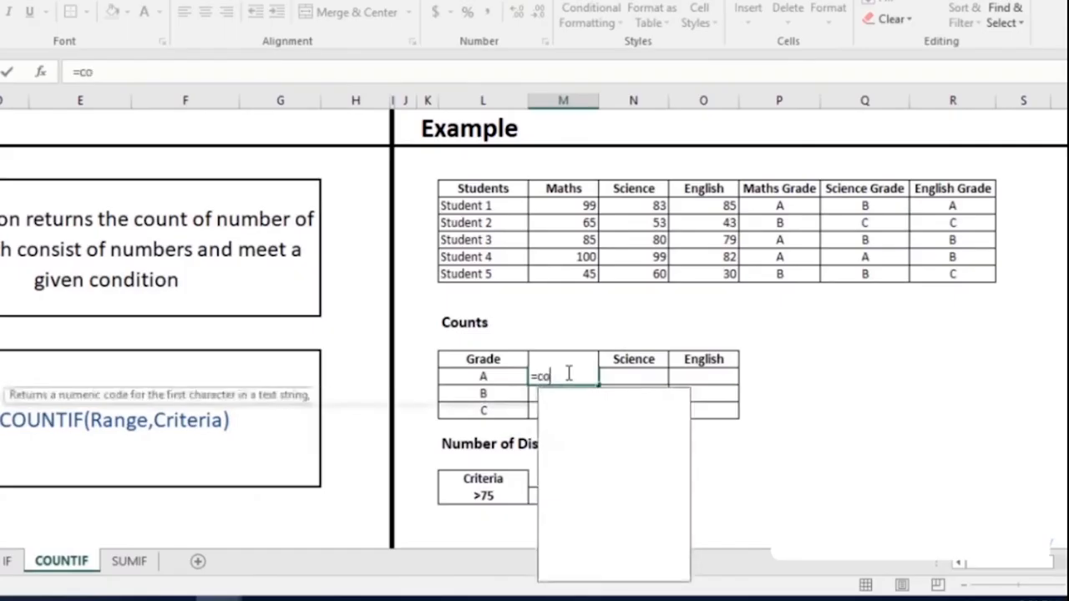
{"action": "key", "text": "Down"}
{"action": "key", "text": "Down"}
{"action": "key", "text": "Down"}
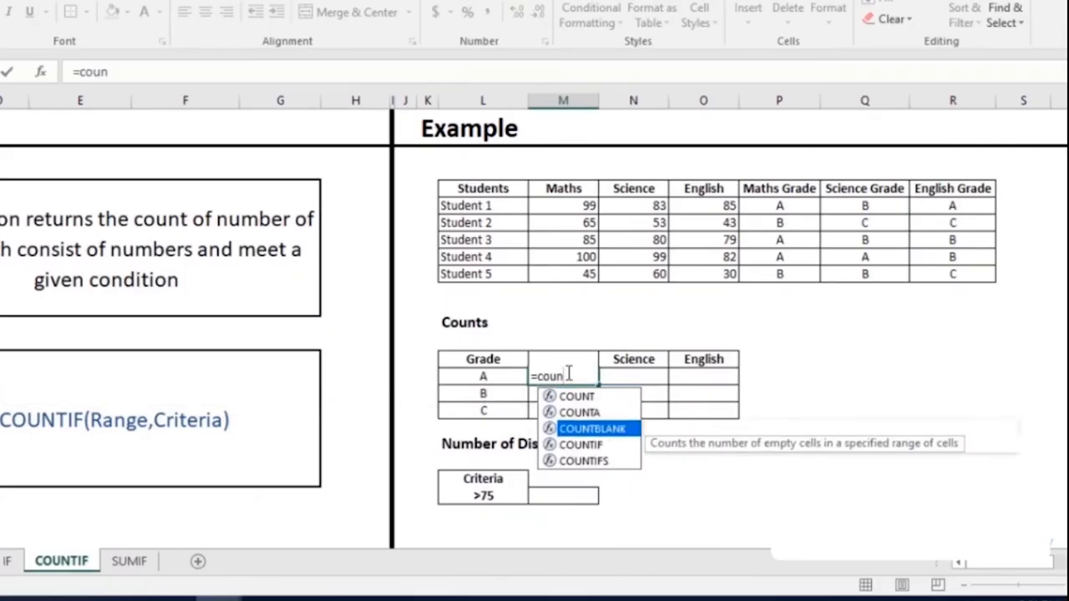
{"action": "key", "text": "Tab"}
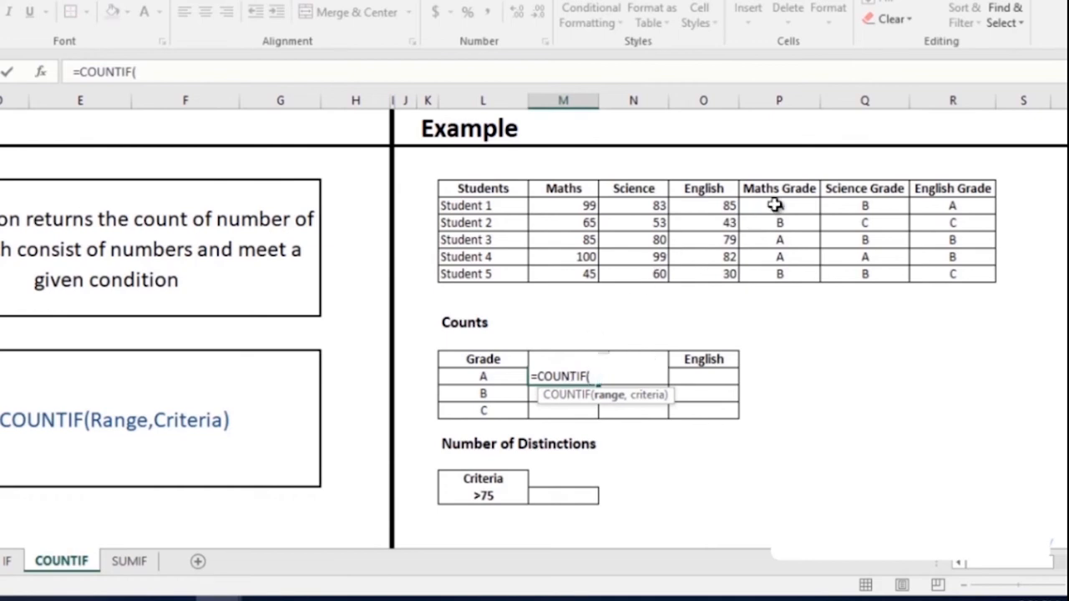
{"action": "left_click_drag", "start_coordinate": [772, 209], "coordinate": [787, 277]}
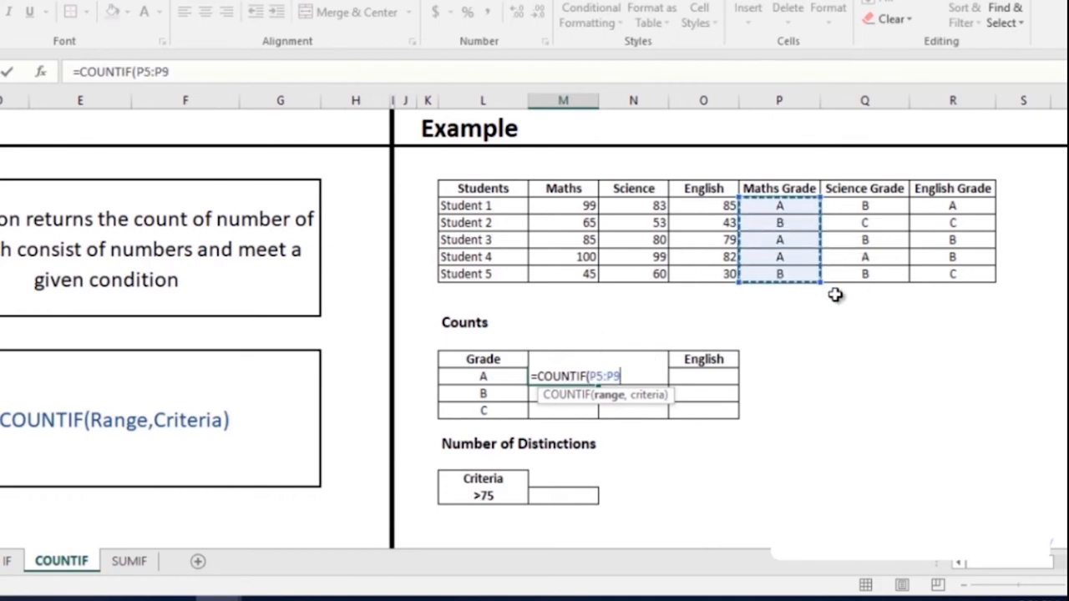
{"action": "type", "text": ","}
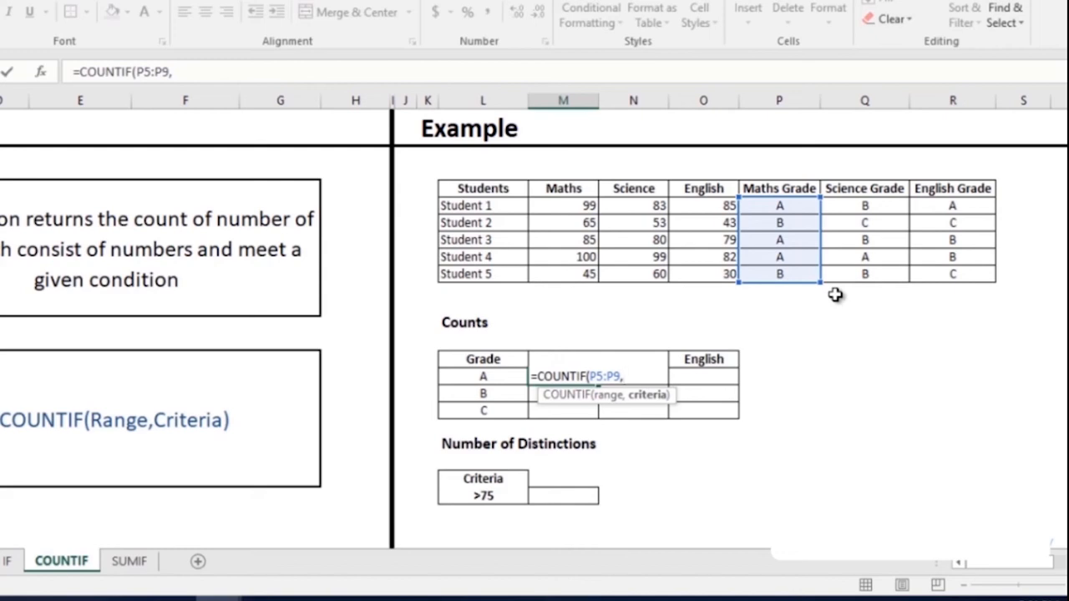
{"action": "left_click", "coordinate": [487, 377]}
{"action": "type", "text": ")"}
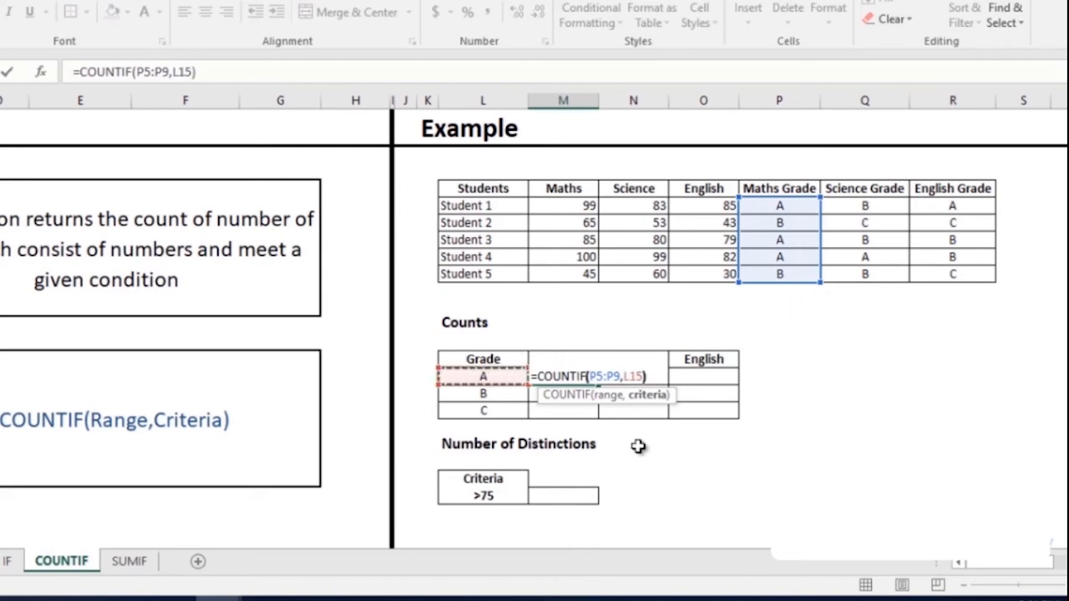
{"action": "key", "text": "Return"}
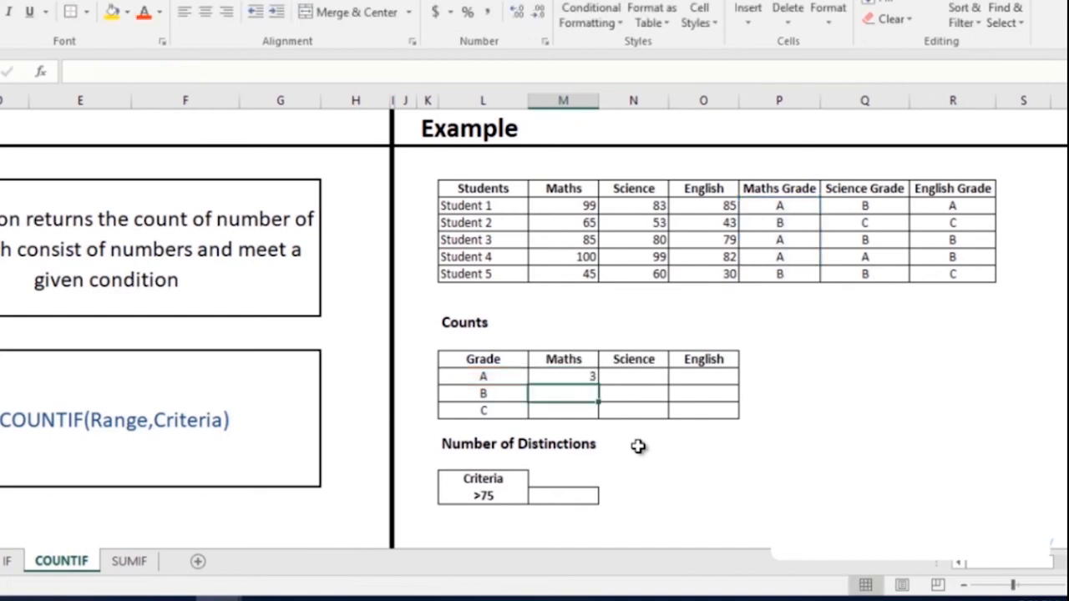
- Make M15's grade range absolute and copy the count down to grades B and C
{"action": "left_click", "coordinate": [590, 374]}
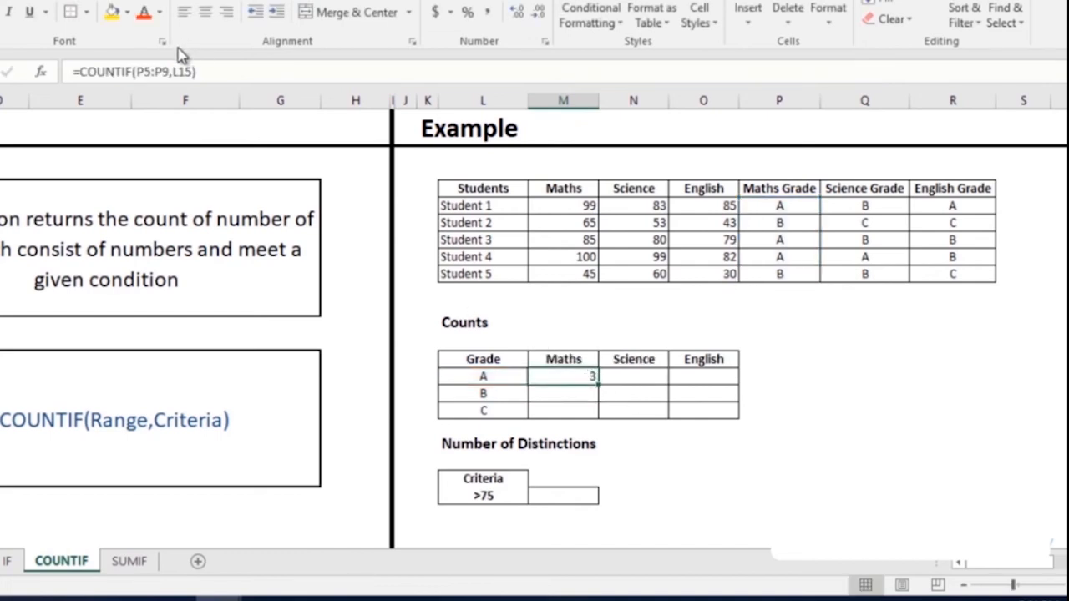
{"action": "left_click", "coordinate": [164, 68]}
{"action": "left_click_drag", "start_coordinate": [164, 67], "coordinate": [142, 70]}
{"action": "key", "text": "F4"}
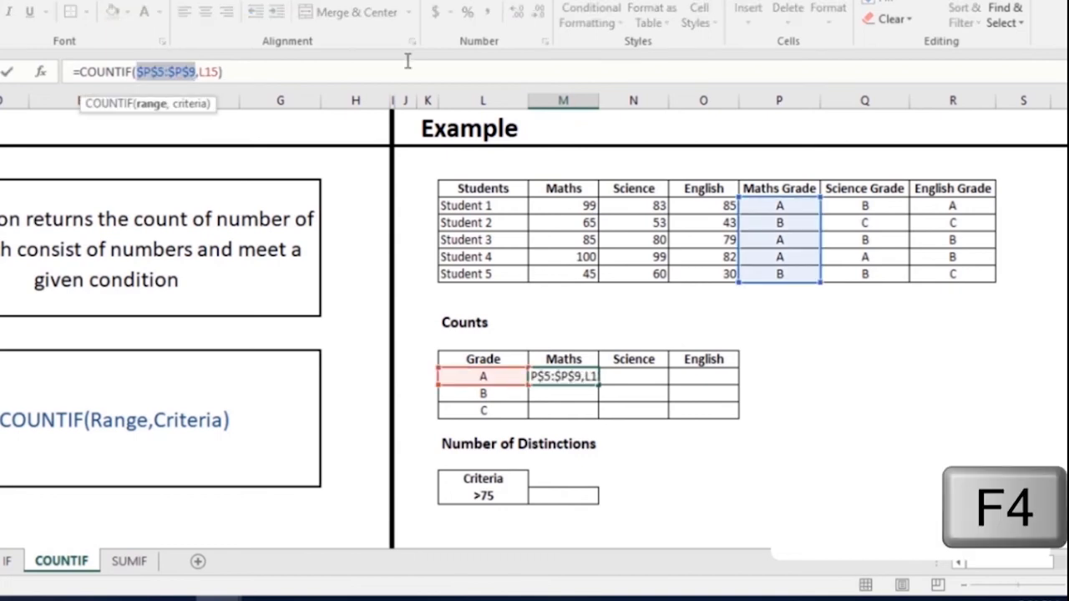
{"action": "key", "text": "Return"}
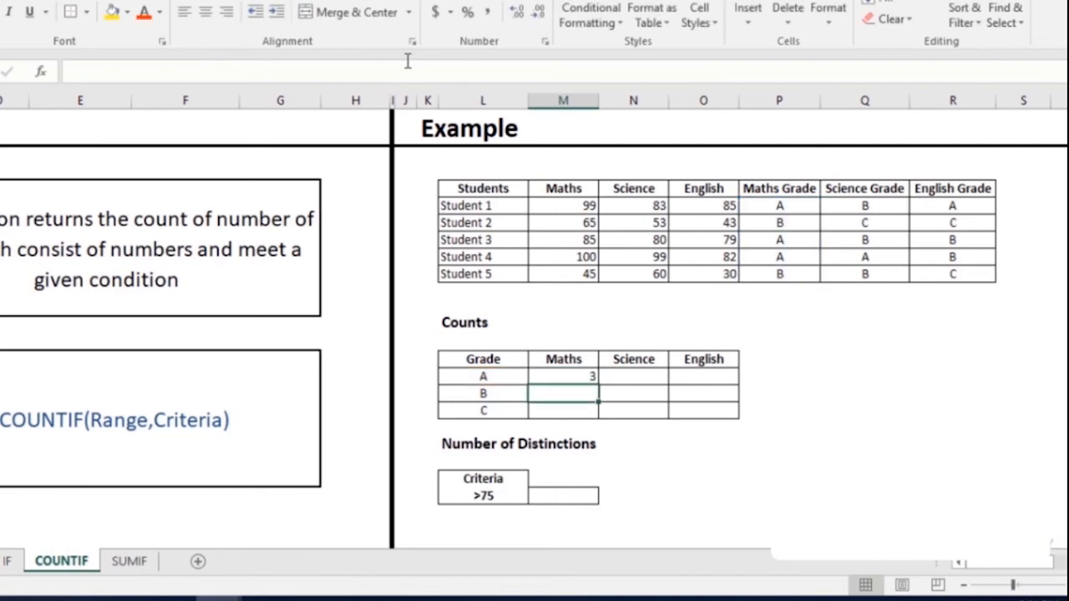
{"action": "left_click", "coordinate": [580, 375]}
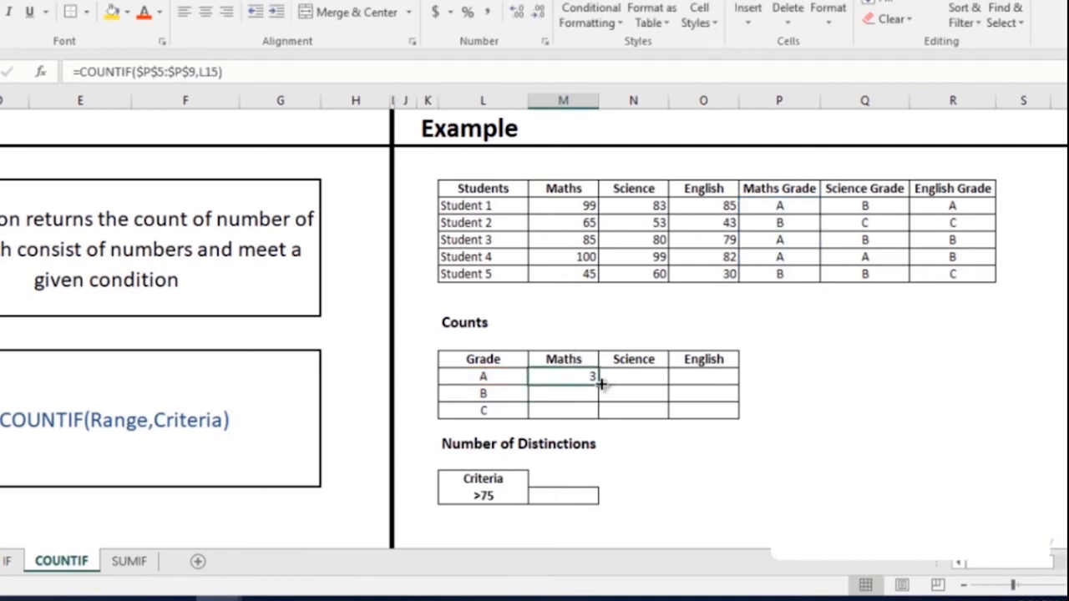
{"action": "double_click", "coordinate": [598, 385]}
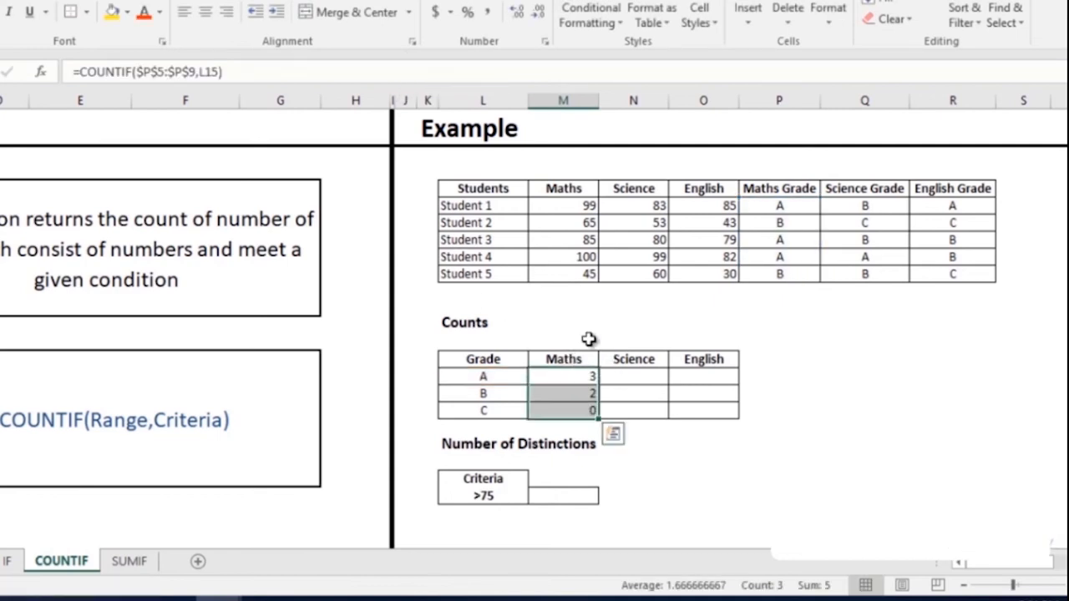
{"action": "left_click", "coordinate": [574, 377]}
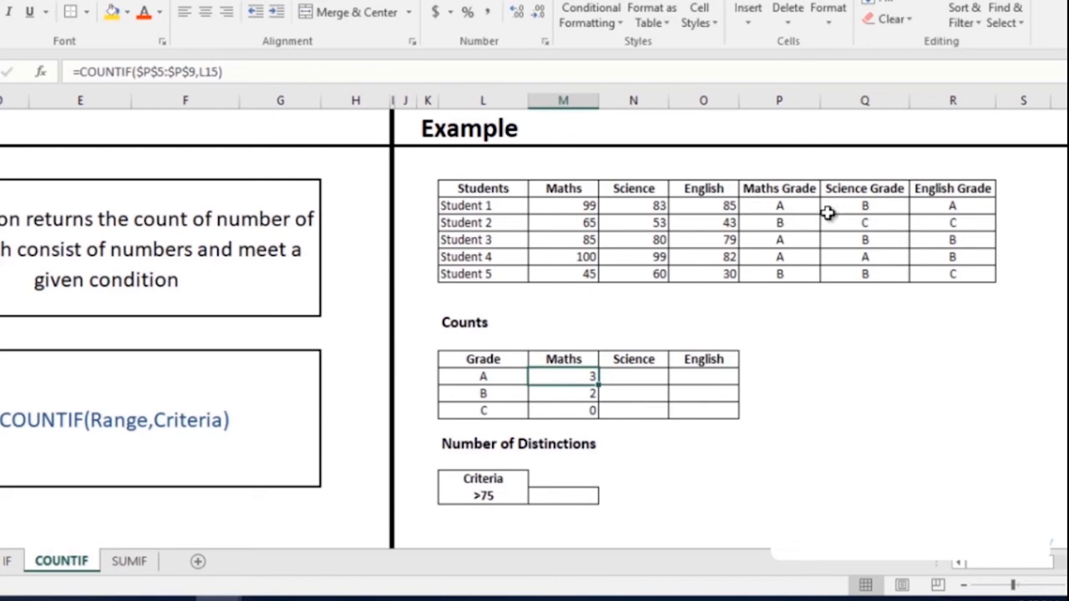
- Change M15 to =COUNTIF(P$5:P$9,$L15) using mixed references
{"action": "left_click", "coordinate": [136, 72]}
{"action": "key", "text": "F4"}
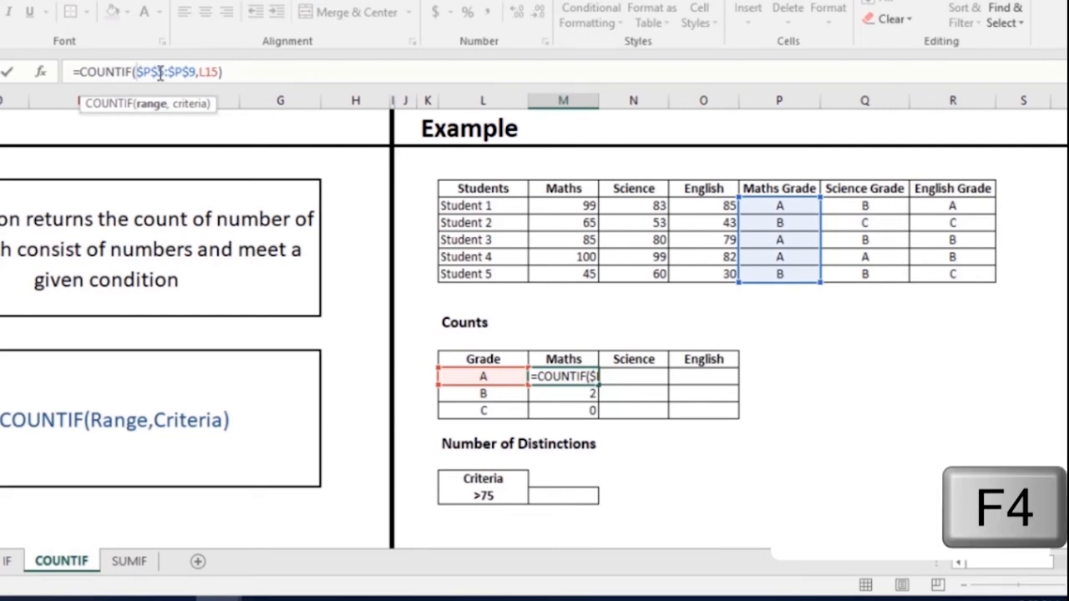
{"action": "key", "text": "F4"}
{"action": "left_click", "coordinate": [161, 72]}
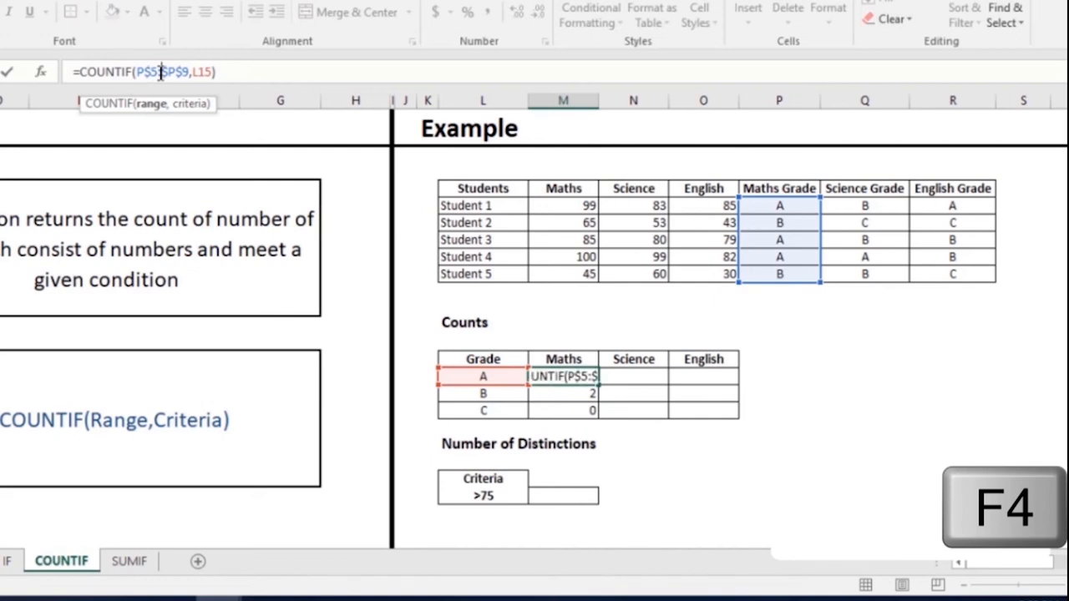
{"action": "key", "text": "F4"}
{"action": "key", "text": "Right"}
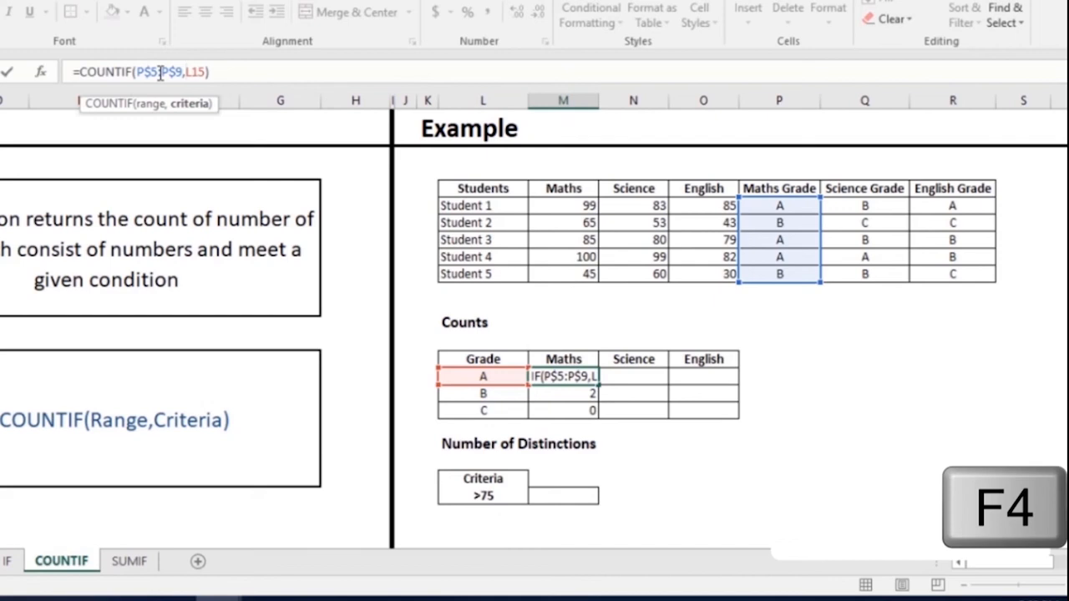
{"action": "type", "text": "$"}
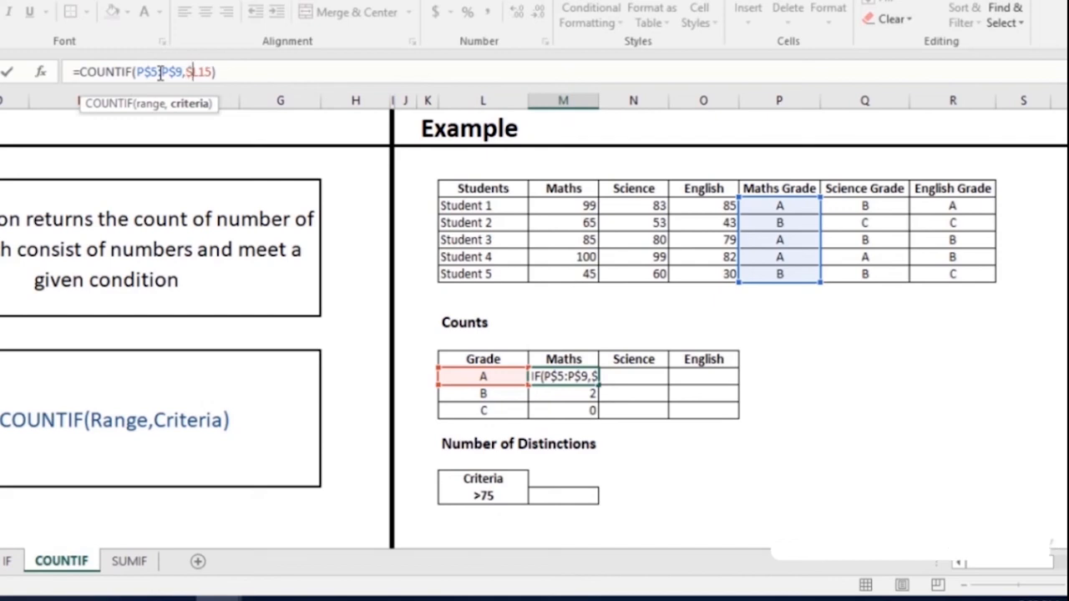
{"action": "key", "text": "Return"}
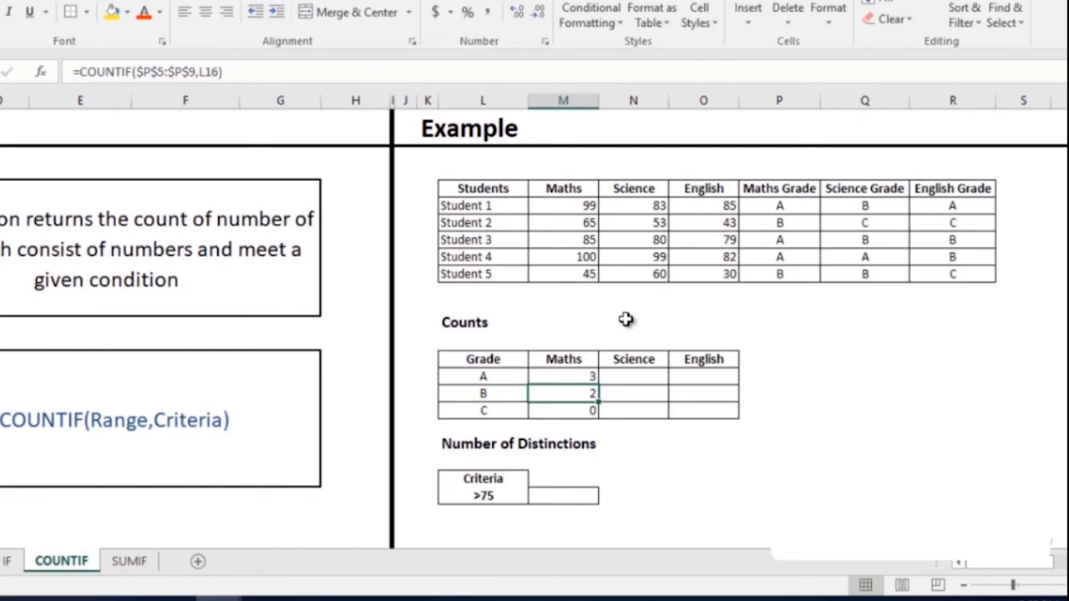
- Fill the count across to English and down to grade C: Science 1, 3, 1; English 1, 2, 2
{"action": "left_click", "coordinate": [568, 378]}
{"action": "left_click_drag", "start_coordinate": [597, 384], "coordinate": [723, 375]}
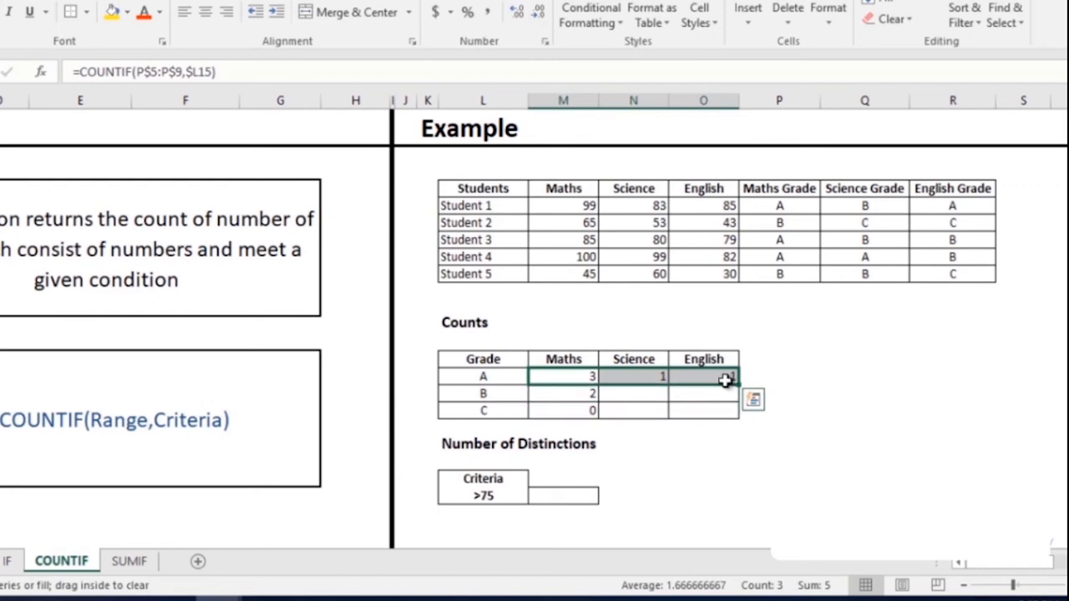
{"action": "left_click", "coordinate": [656, 374]}
{"action": "left_click_drag", "start_coordinate": [657, 374], "coordinate": [735, 411]}
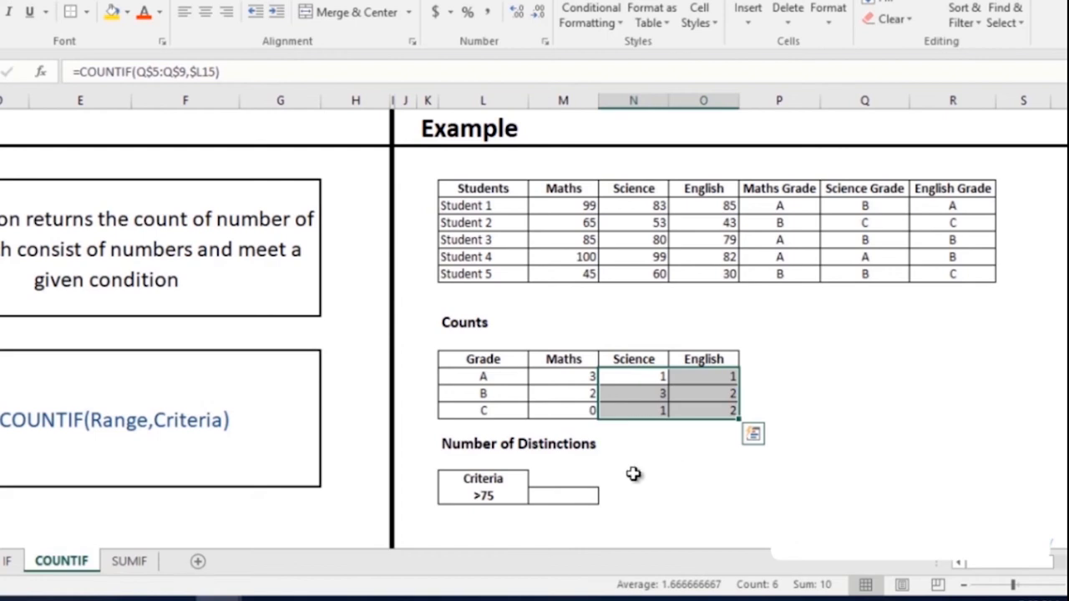
{"action": "left_click", "coordinate": [588, 495]}
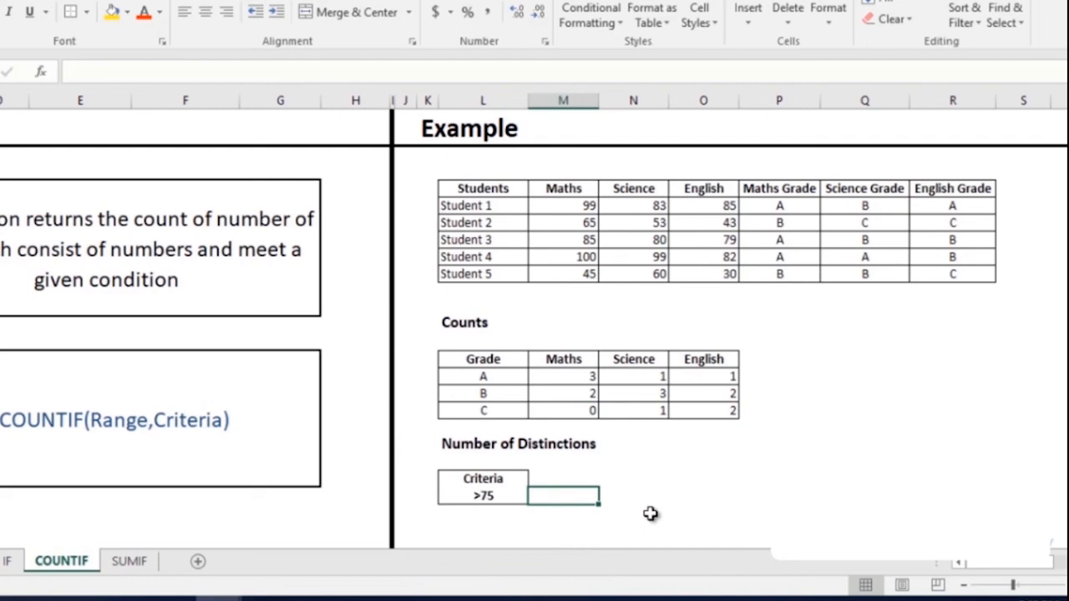
- Enter =COUNTIFS(M5:M9,L22,N5:N9,L22,O5:O9,L22) in M22 to count students above 75 everywhere
{"action": "type", "text": "=count"}
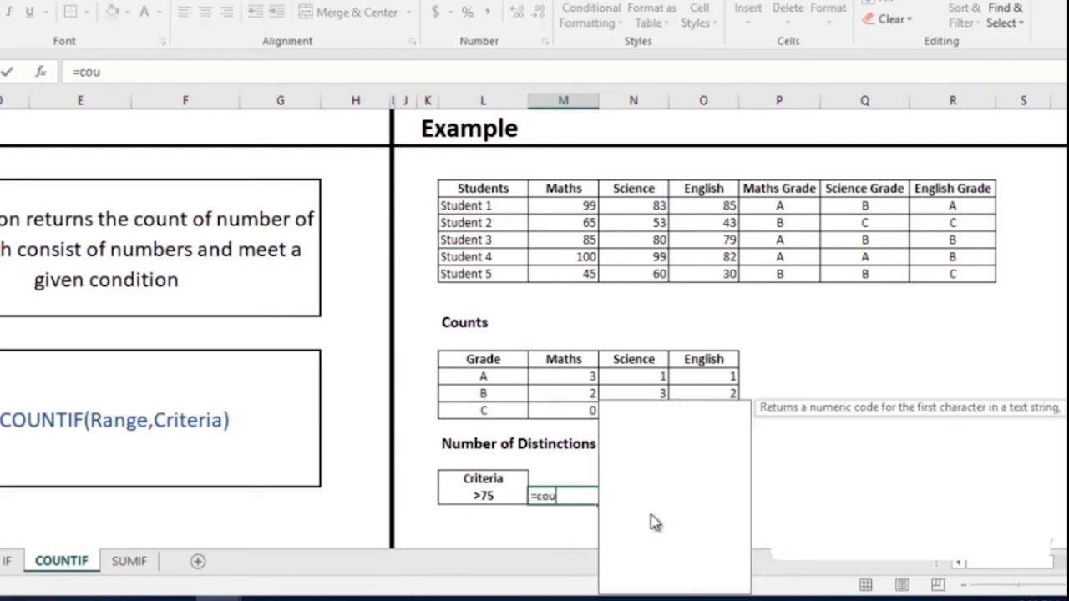
{"action": "key", "text": "Down"}
{"action": "key", "text": "Down"}
{"action": "key", "text": "Down"}
{"action": "key", "text": "Down"}
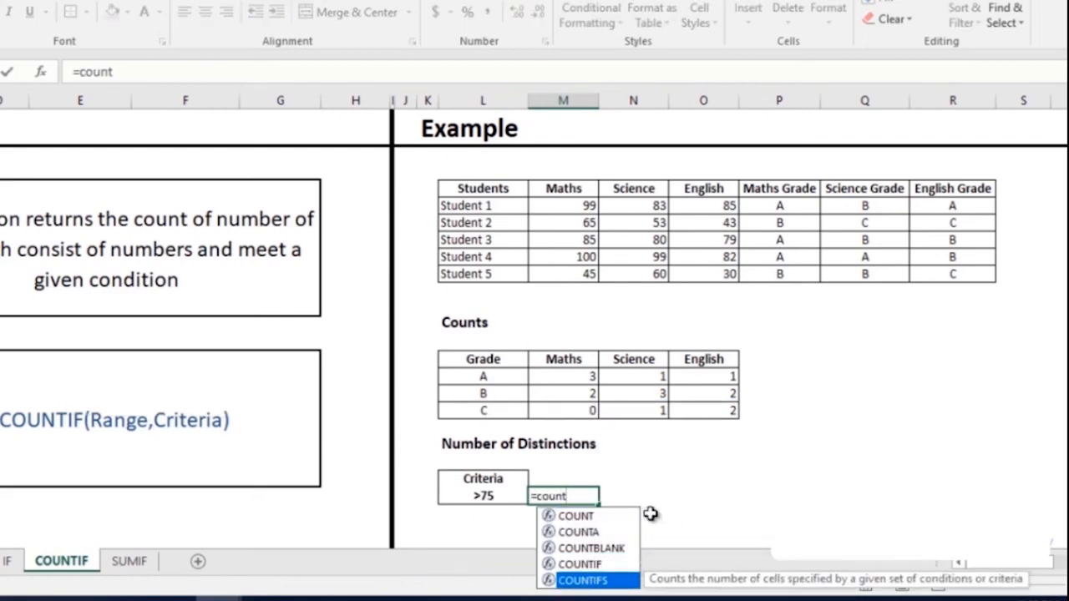
{"action": "key", "text": "Tab"}
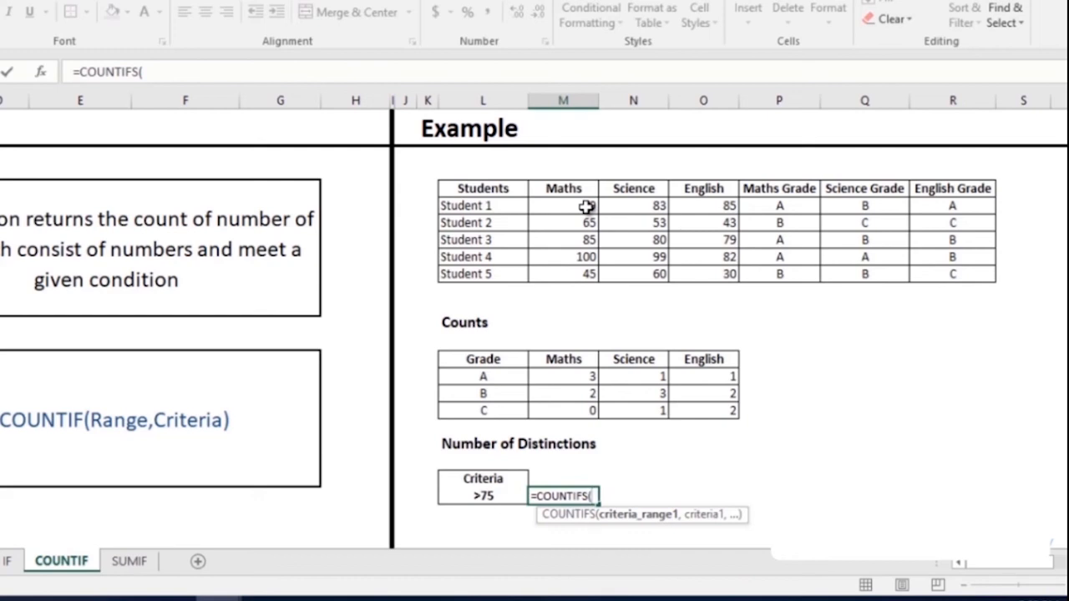
{"action": "left_click_drag", "start_coordinate": [587, 206], "coordinate": [583, 269]}
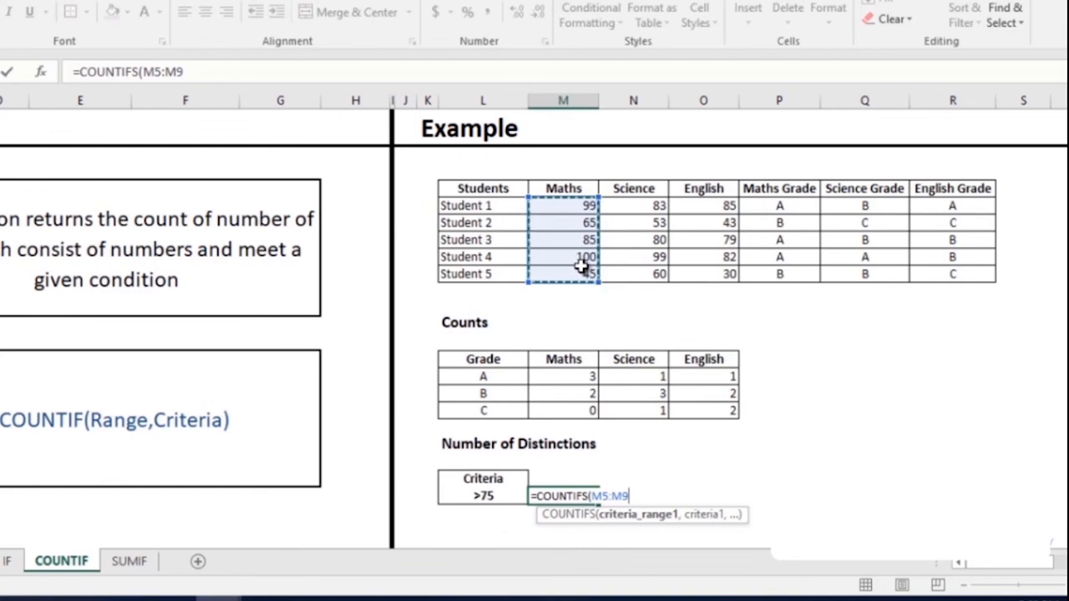
{"action": "type", "text": ","}
{"action": "left_click", "coordinate": [490, 495]}
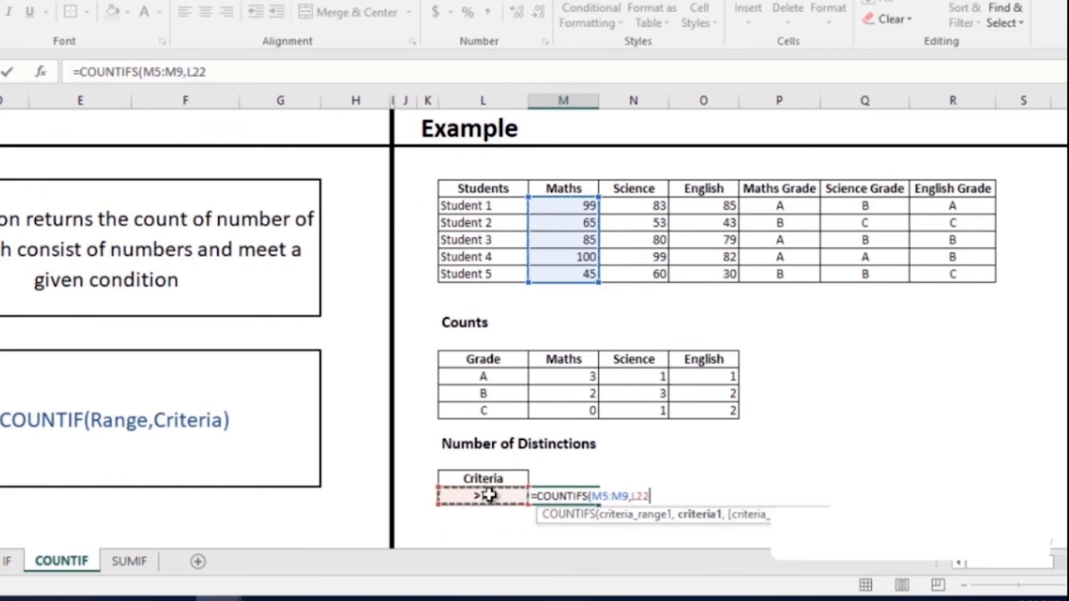
{"action": "type", "text": ","}
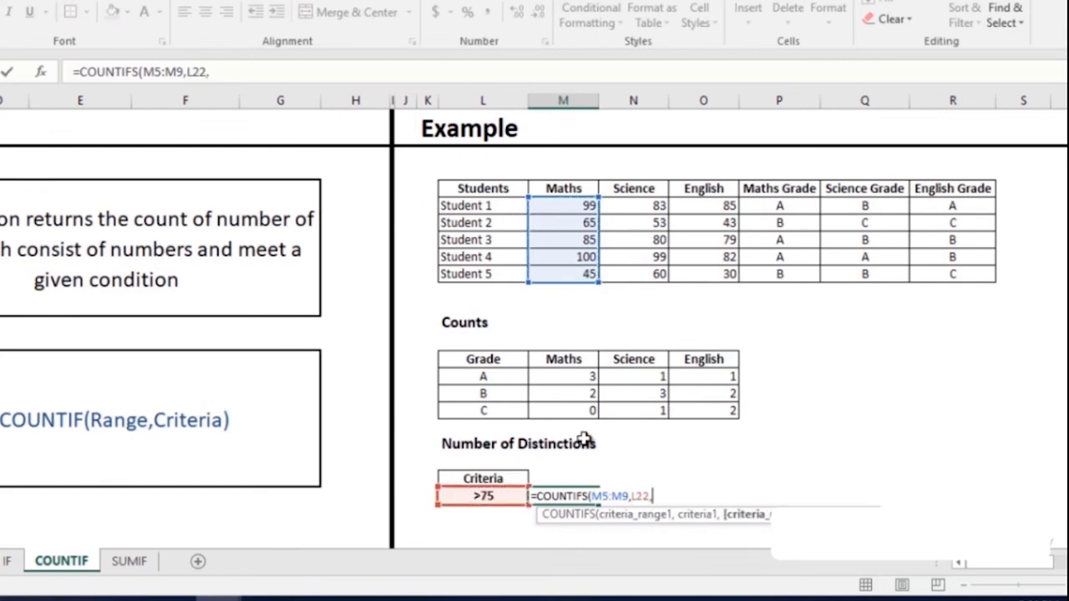
{"action": "left_click_drag", "start_coordinate": [655, 206], "coordinate": [668, 280]}
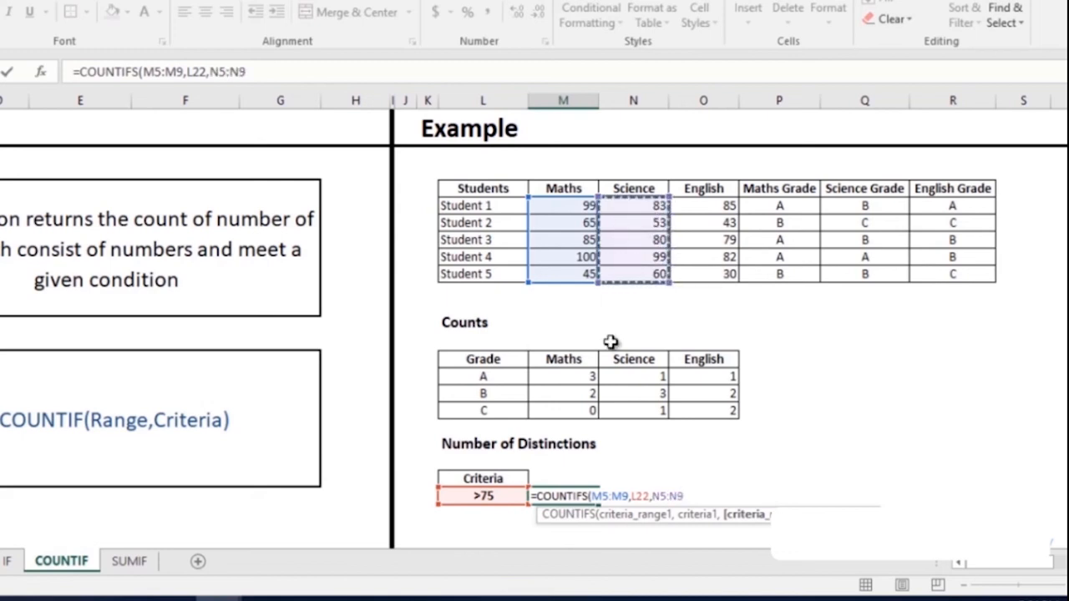
{"action": "type", "text": ","}
{"action": "left_click", "coordinate": [489, 495]}
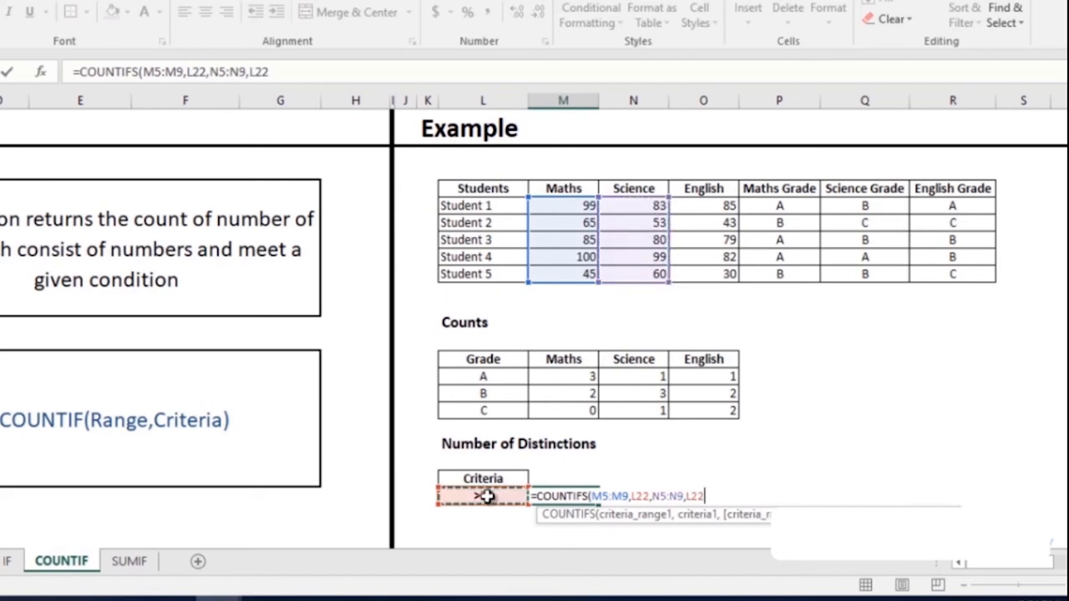
{"action": "type", "text": ","}
{"action": "left_click_drag", "start_coordinate": [716, 207], "coordinate": [723, 273]}
{"action": "type", "text": ","}
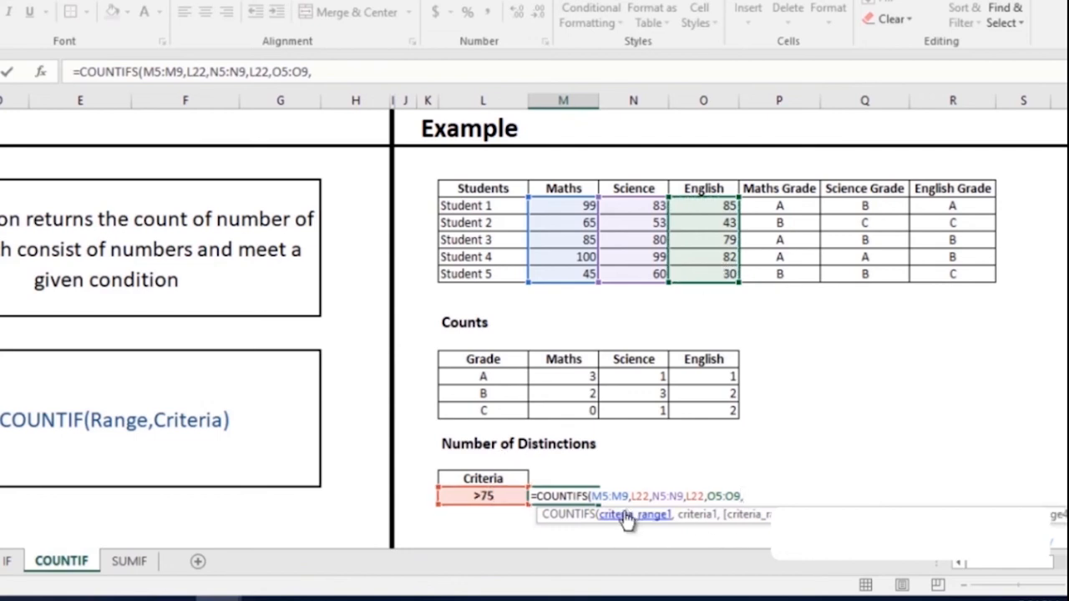
{"action": "left_click", "coordinate": [485, 495]}
{"action": "type", "text": ")"}
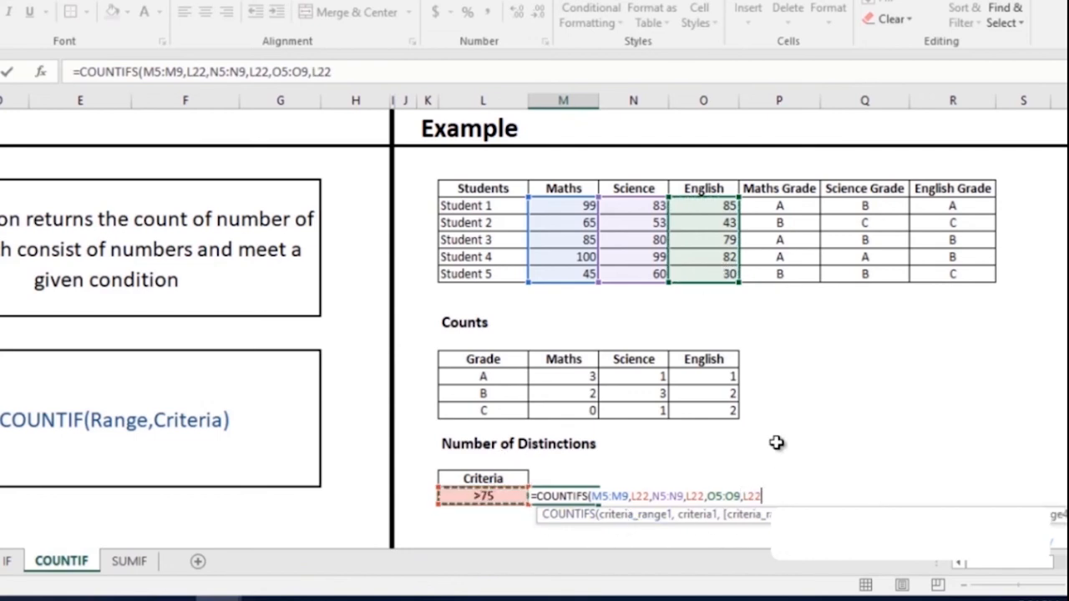
{"action": "key", "text": "Return"}
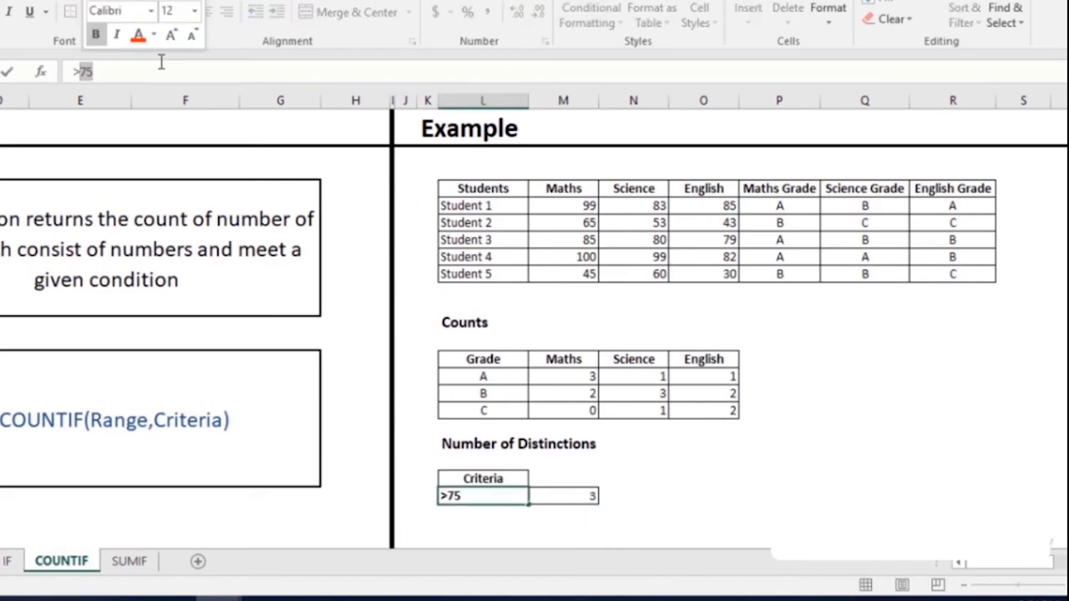
- Raise the L22 criterion to >90, dropping the distinction count to 0
{"action": "type", "text": "90"}
{"action": "key", "text": "Return"}
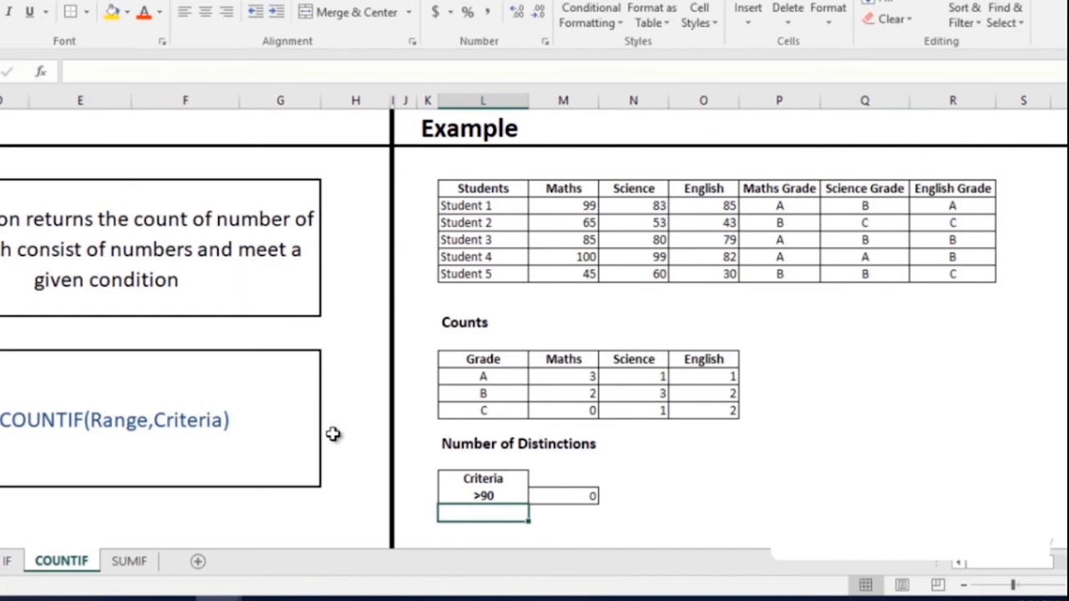
{"action": "left_click", "coordinate": [477, 498]}
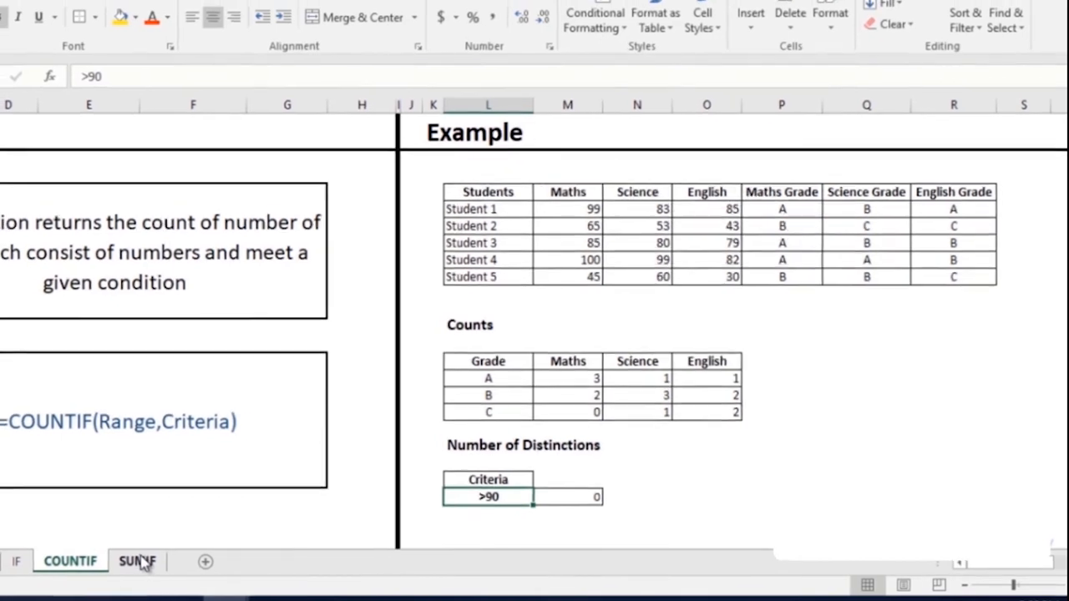
- On the SUMIF sheet, enter =SUMIF(R5:R9,L14,M5:M9) in M15, giving 349
{"action": "left_click", "coordinate": [129, 561]}
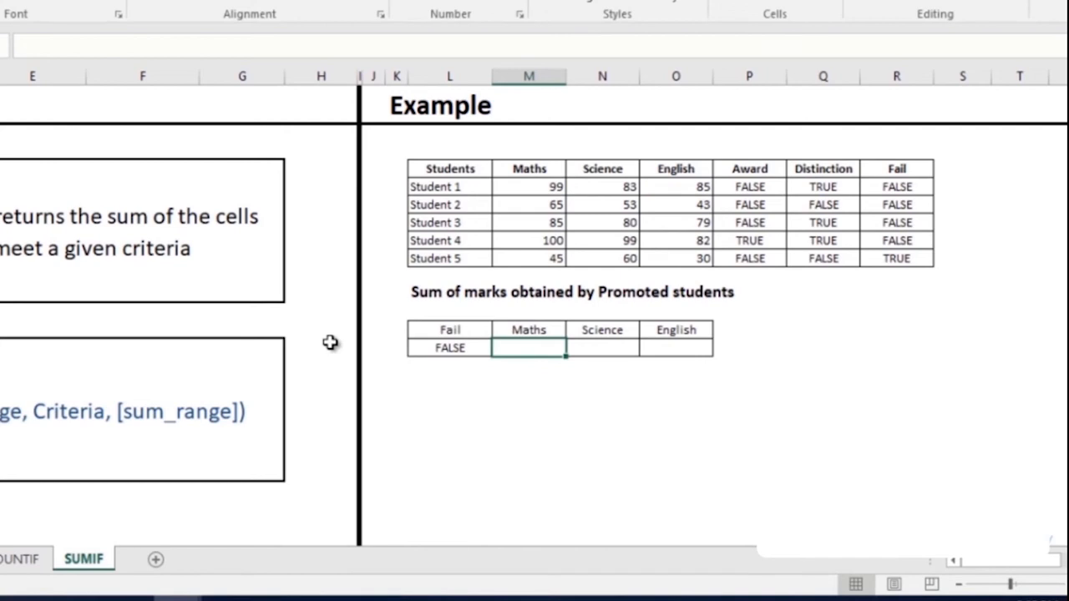
{"action": "type", "text": "=s"}
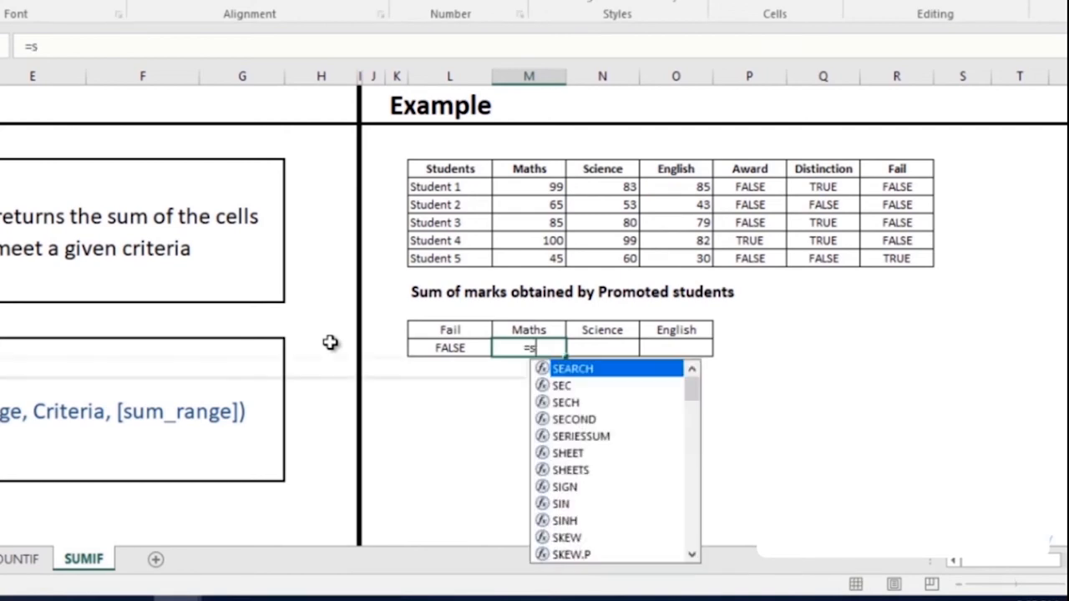
{"action": "type", "text": "um"}
{"action": "key", "text": "Down"}
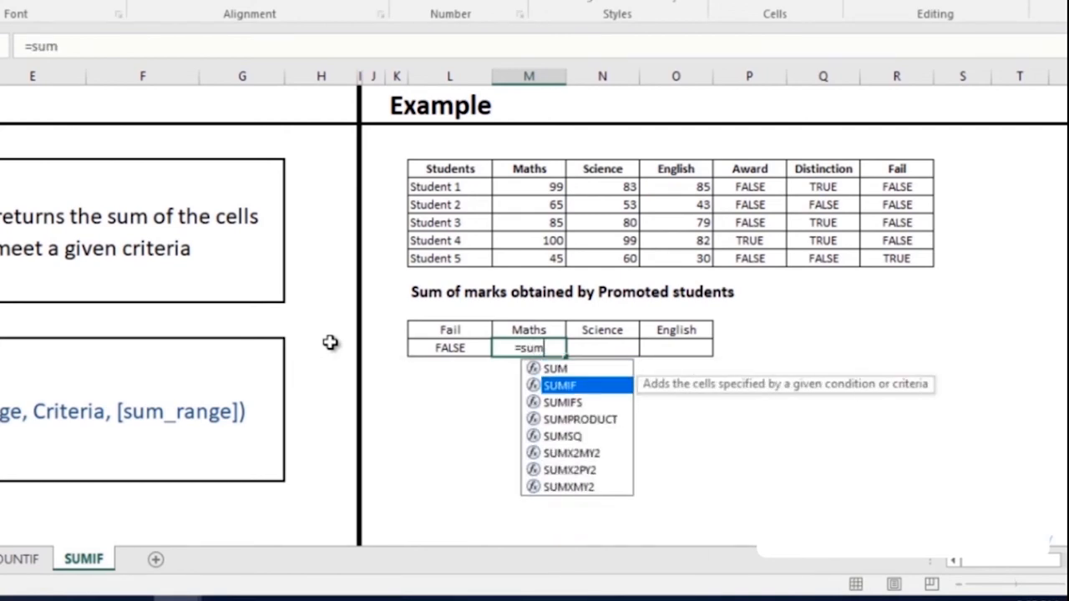
{"action": "key", "text": "Tab"}
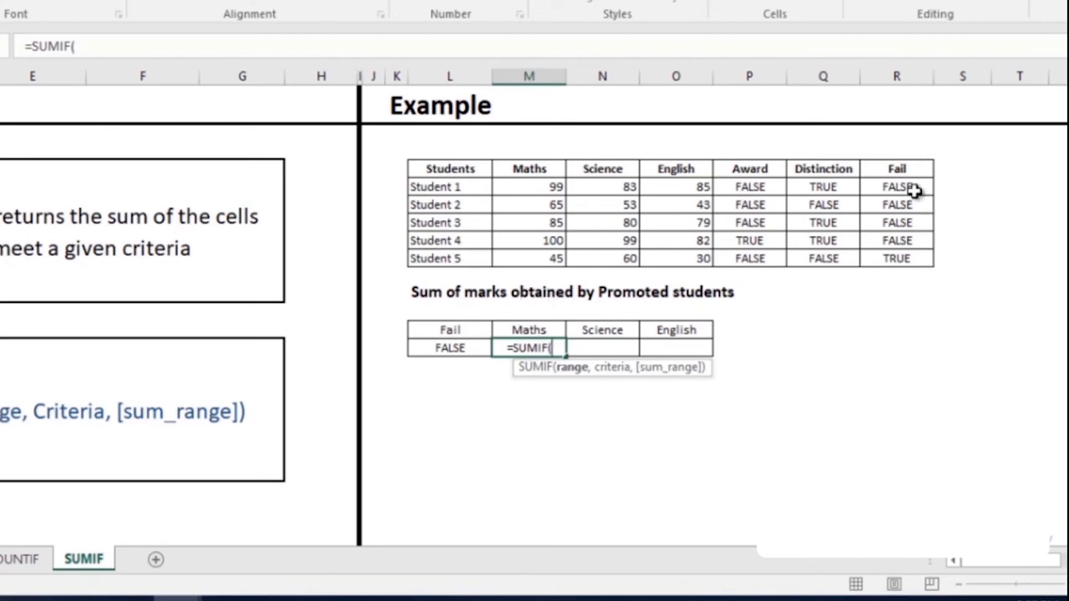
{"action": "left_click_drag", "start_coordinate": [912, 190], "coordinate": [905, 253]}
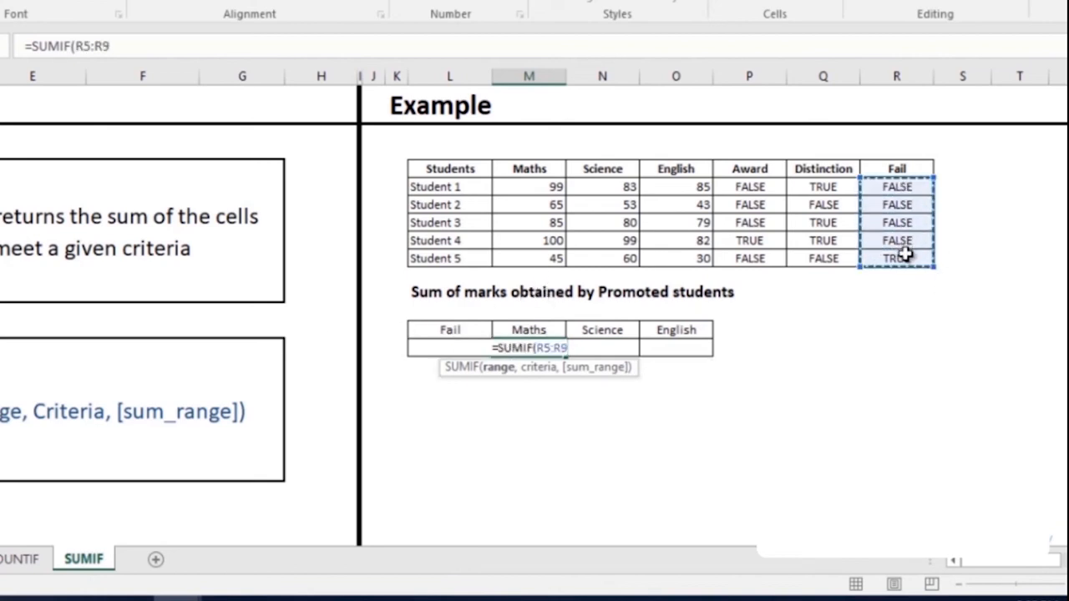
{"action": "type", "text": ","}
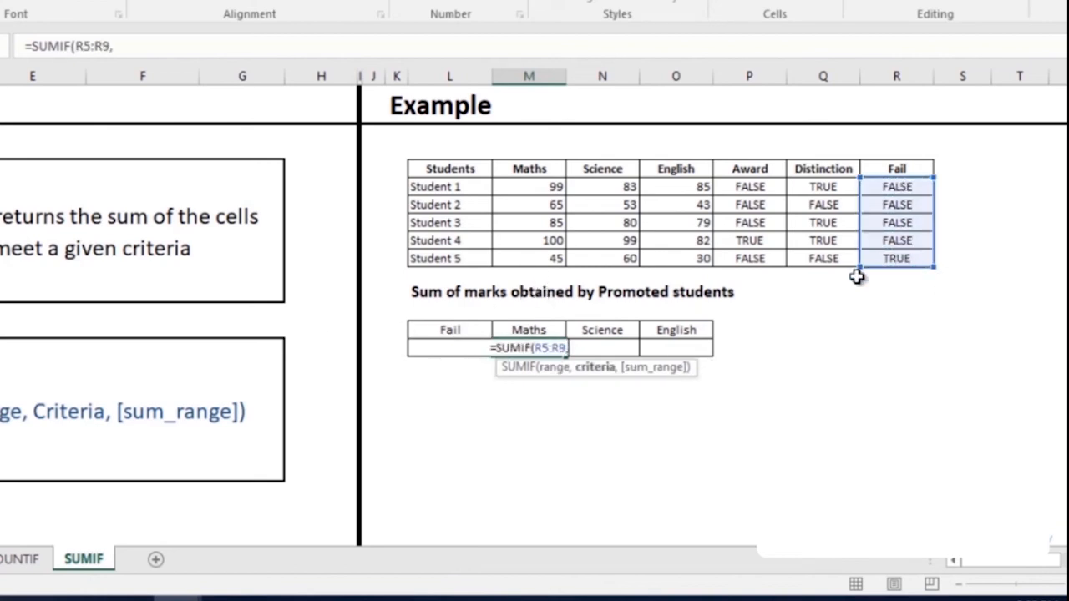
{"action": "left_click", "coordinate": [435, 350]}
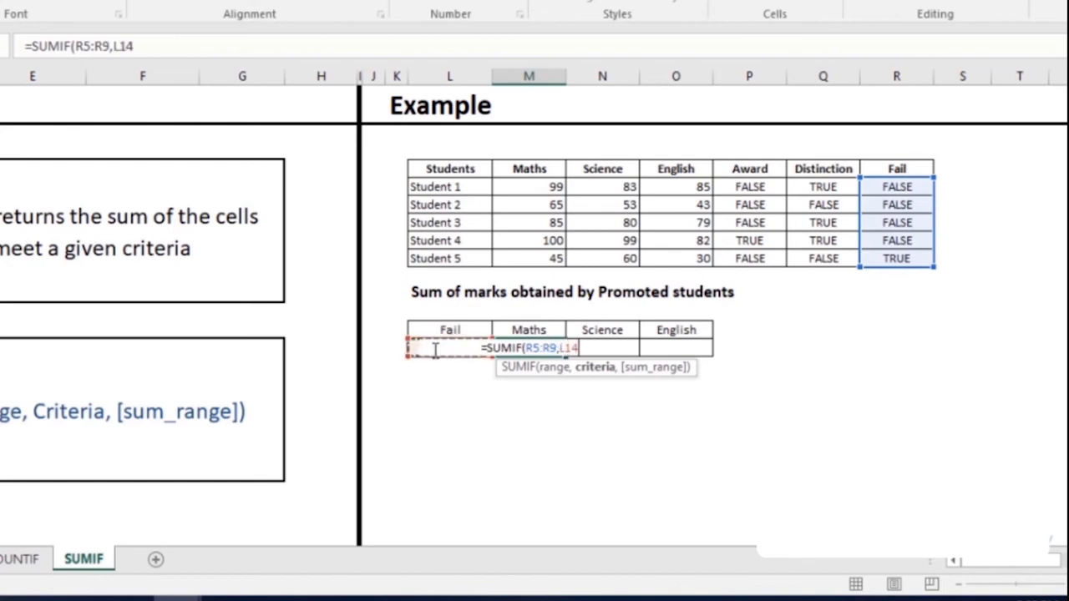
{"action": "type", "text": ","}
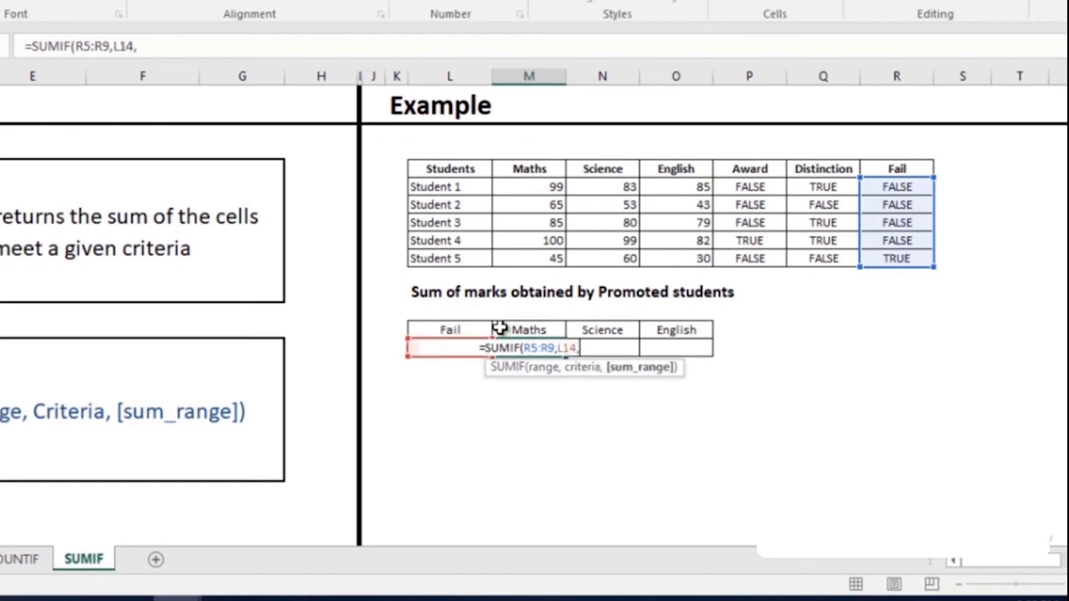
{"action": "left_click", "coordinate": [533, 186]}
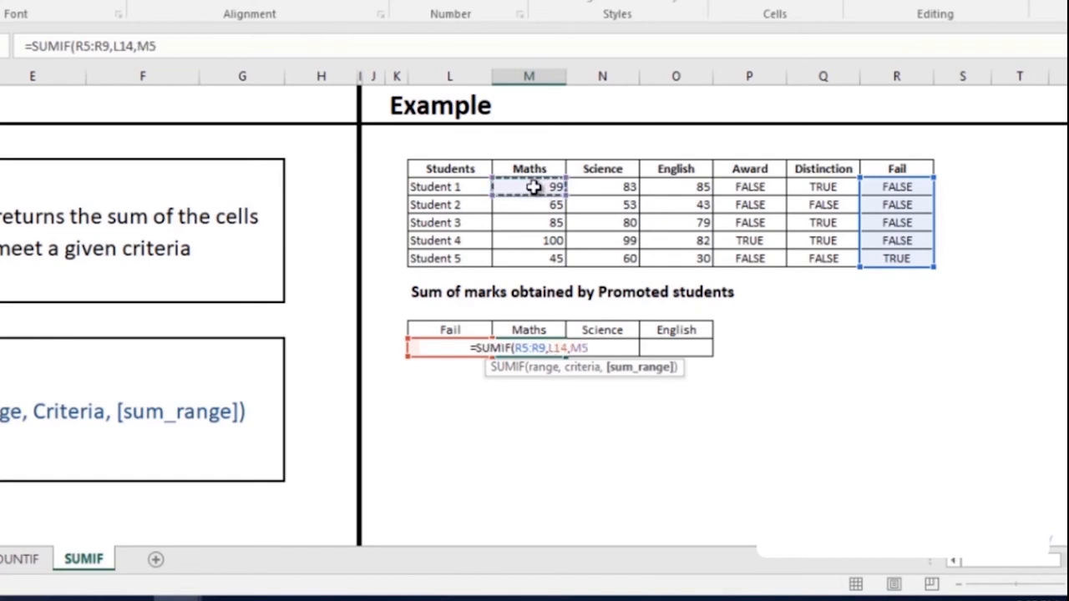
{"action": "left_click_drag", "start_coordinate": [534, 186], "coordinate": [536, 260]}
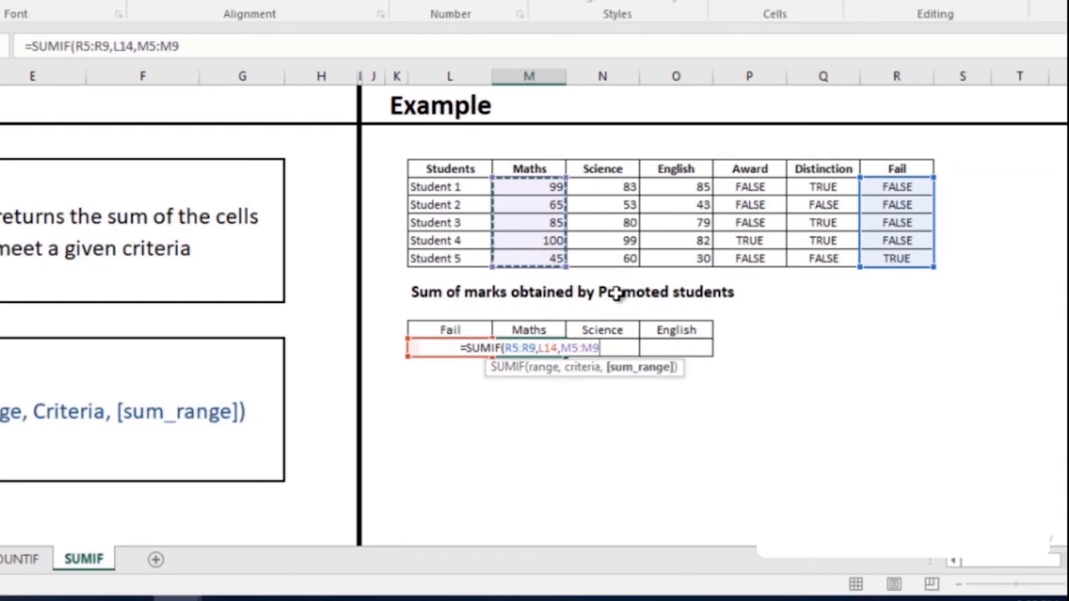
{"action": "type", "text": ")"}
{"action": "key", "text": "Return"}
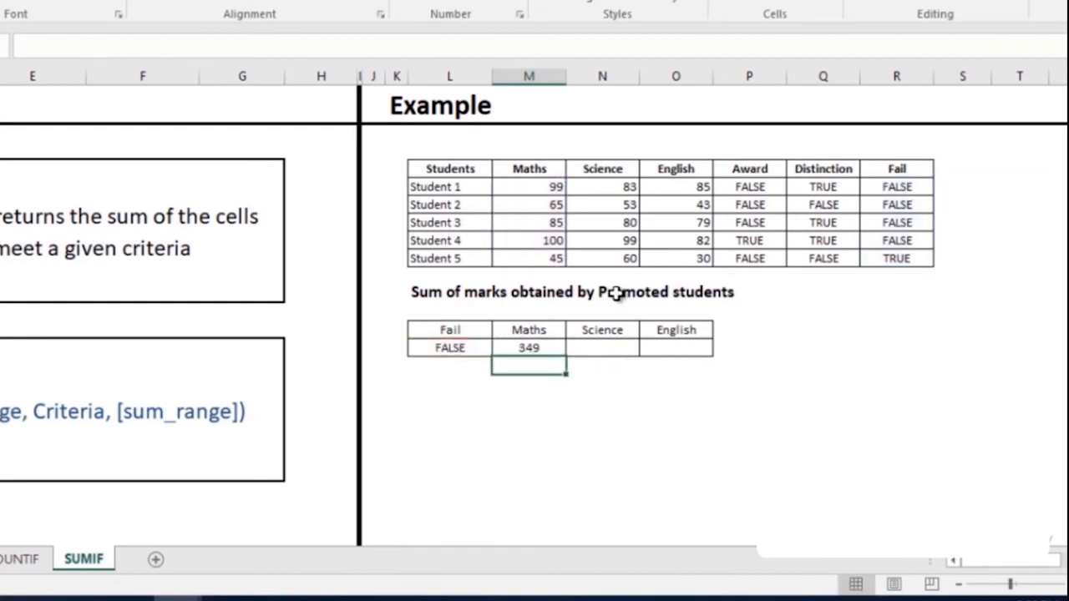
- Lock the SUMIF as $R$5:$R$9 and $L$14, then fill it to O15, giving 315 and 289
{"action": "left_click", "coordinate": [548, 348]}
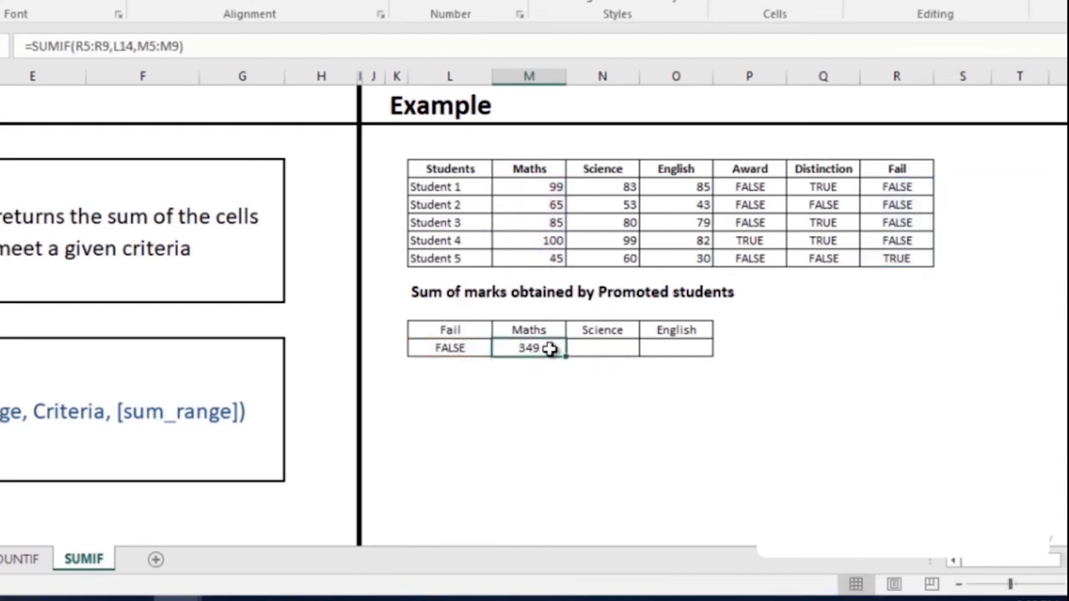
{"action": "left_click", "coordinate": [77, 47]}
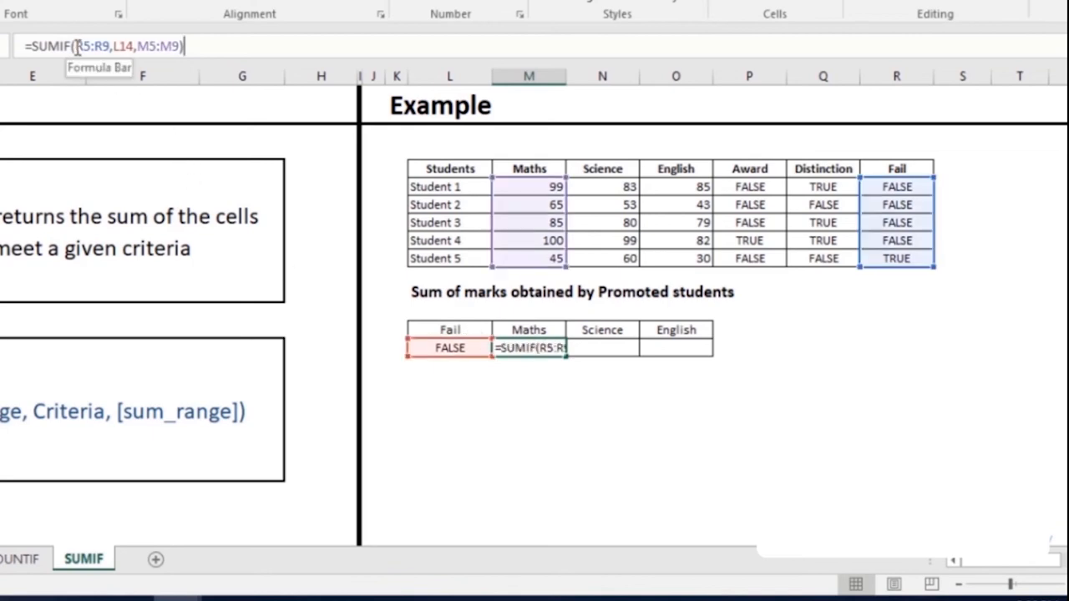
{"action": "left_click_drag", "start_coordinate": [78, 47], "coordinate": [111, 50]}
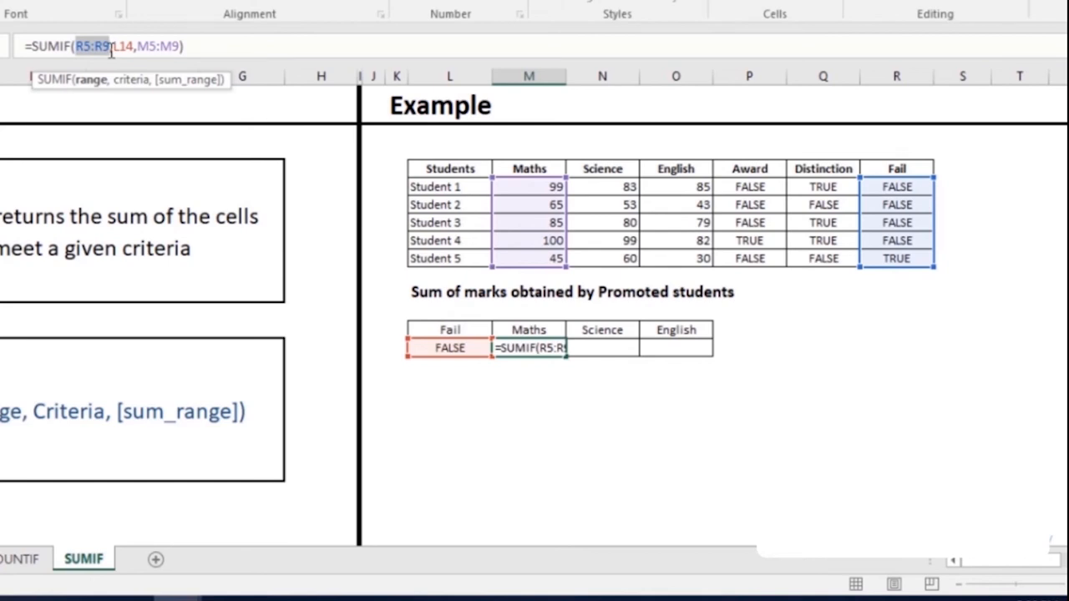
{"action": "key", "text": "F4"}
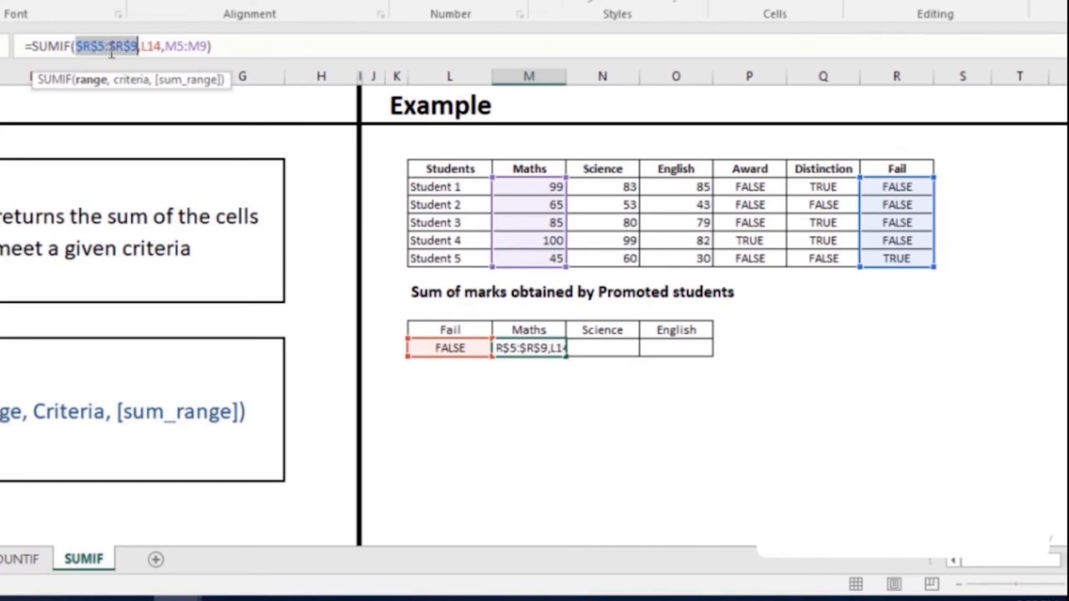
{"action": "left_click", "coordinate": [147, 48]}
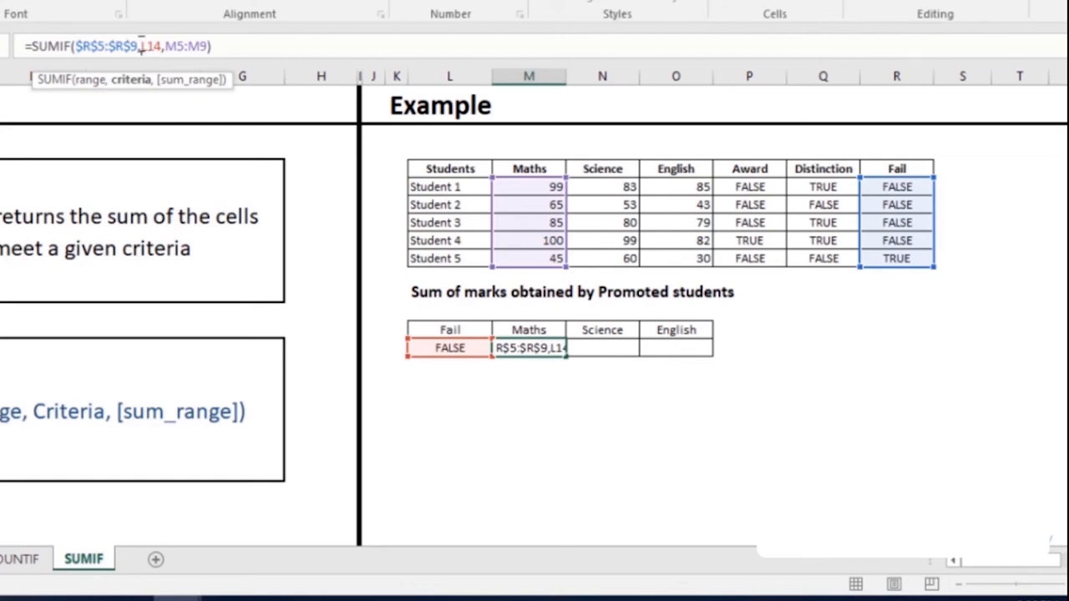
{"action": "double_click", "coordinate": [152, 47]}
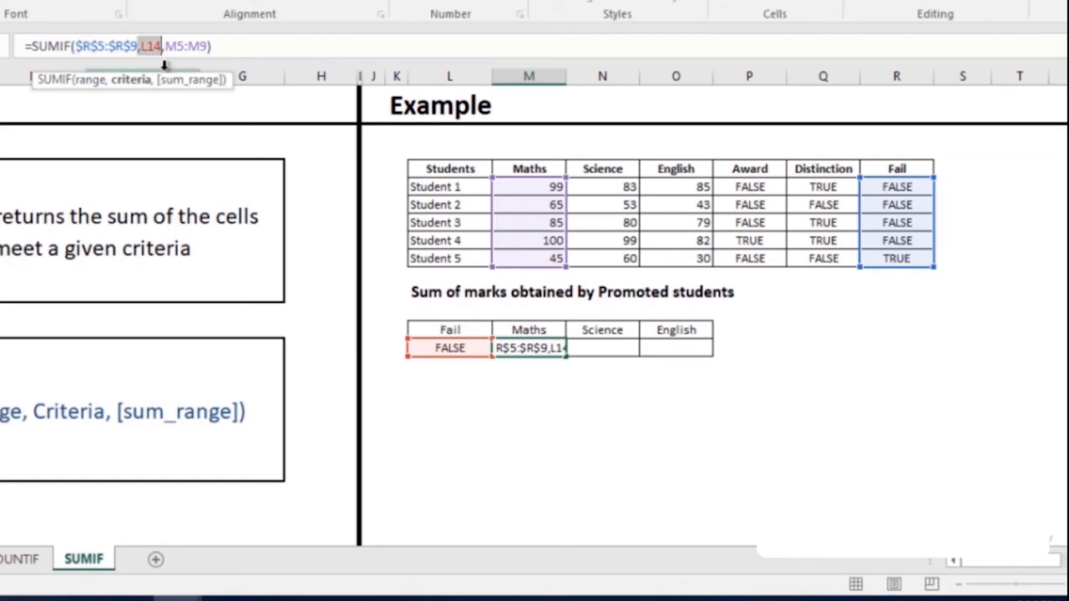
{"action": "key", "text": "F4"}
{"action": "left_click", "coordinate": [167, 49]}
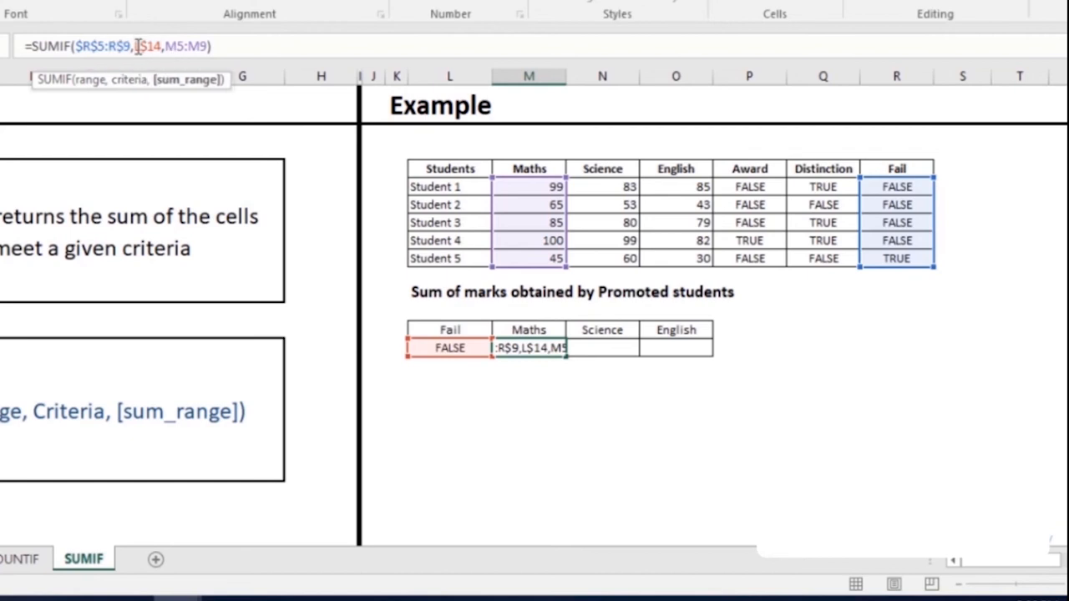
{"action": "left_click_drag", "start_coordinate": [138, 48], "coordinate": [160, 48]}
{"action": "key", "text": "F4"}
{"action": "key", "text": "F4"}
{"action": "key", "text": "F4"}
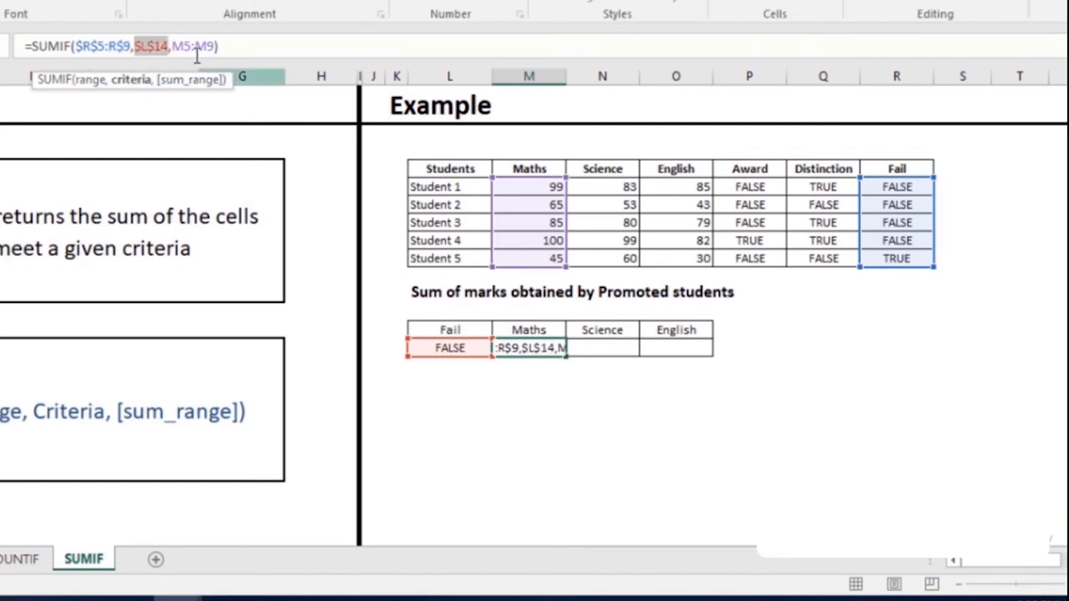
{"action": "left_click", "coordinate": [368, 46]}
{"action": "key", "text": "Return"}
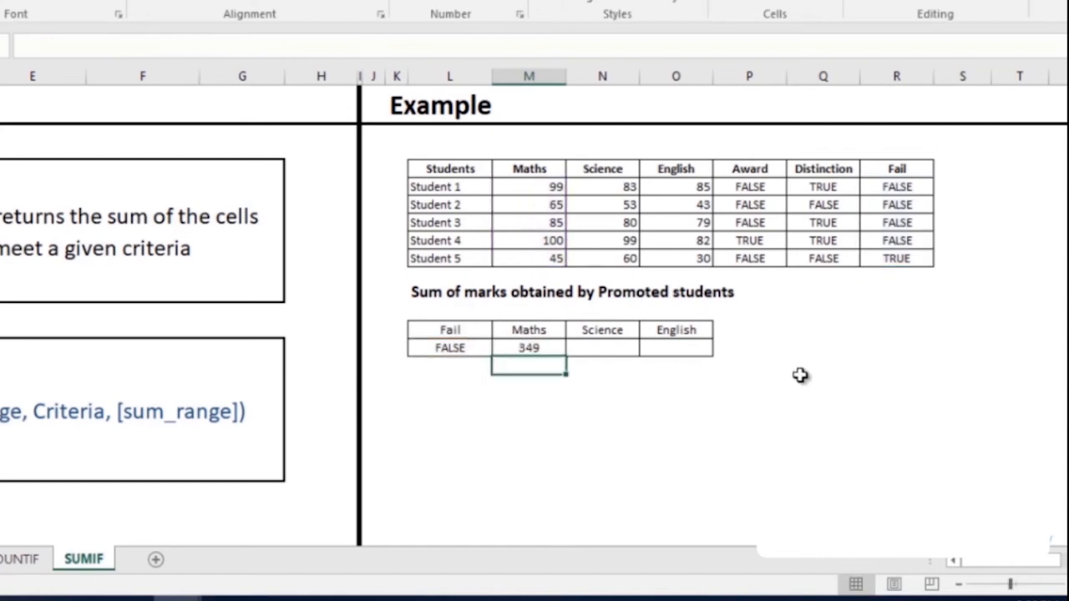
{"action": "left_click", "coordinate": [508, 345]}
{"action": "left_click_drag", "start_coordinate": [564, 357], "coordinate": [686, 349]}
- Enter 1 oct in M4 of the TODAY, NOW sheet, stored as 10/1/2018 and shown as 1-Oct
{"action": "left_click", "coordinate": [665, 412]}
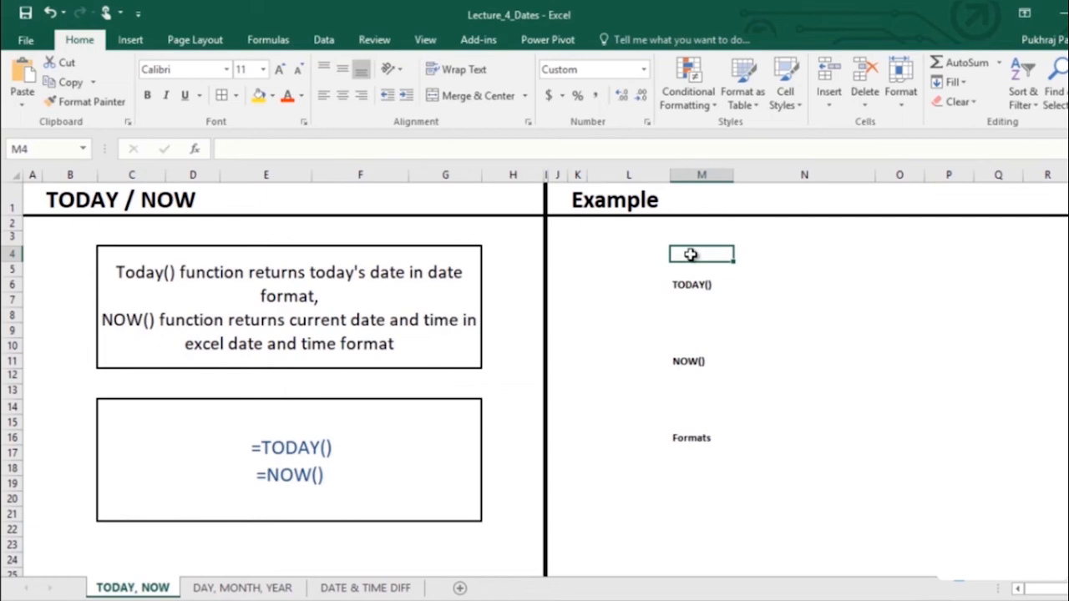
{"action": "type", "text": "1 oct"}
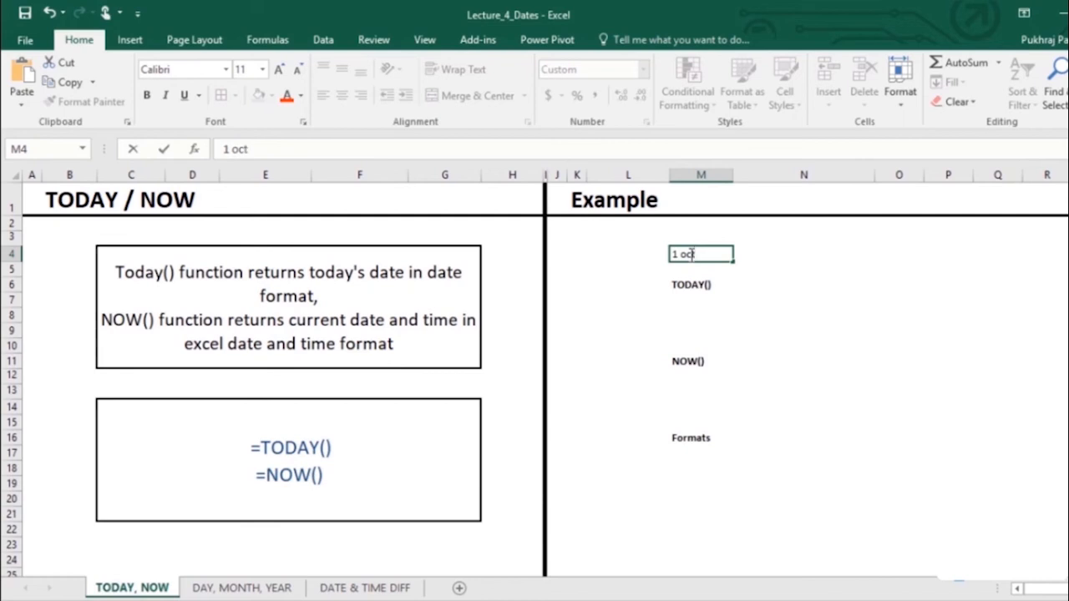
{"action": "key", "text": "ctrl+Return"}
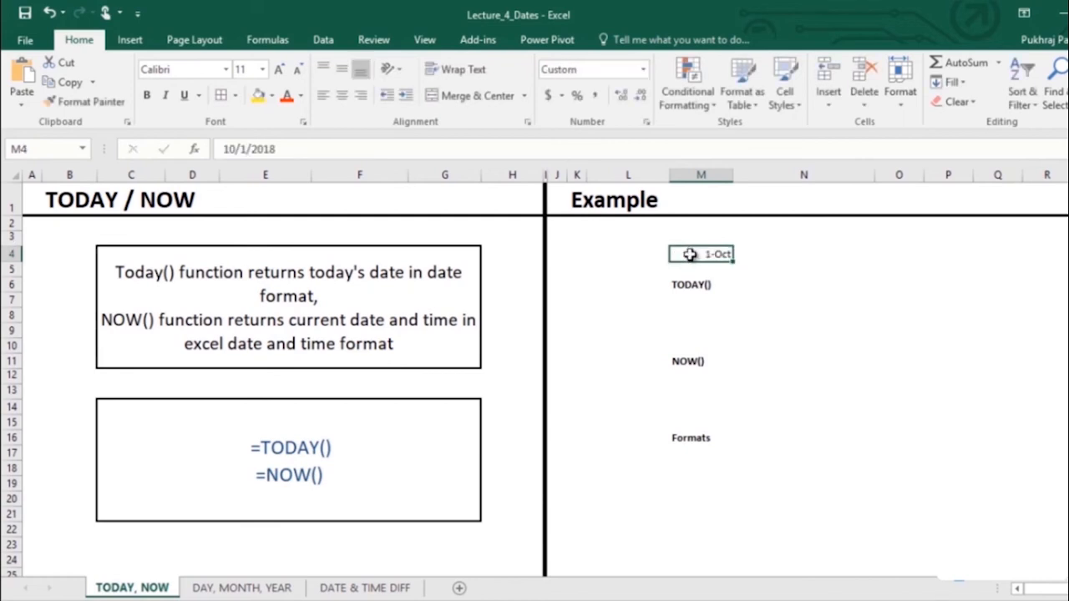
{"action": "left_click", "coordinate": [297, 147]}
{"action": "left_click_drag", "start_coordinate": [208, 147], "coordinate": [280, 148]}
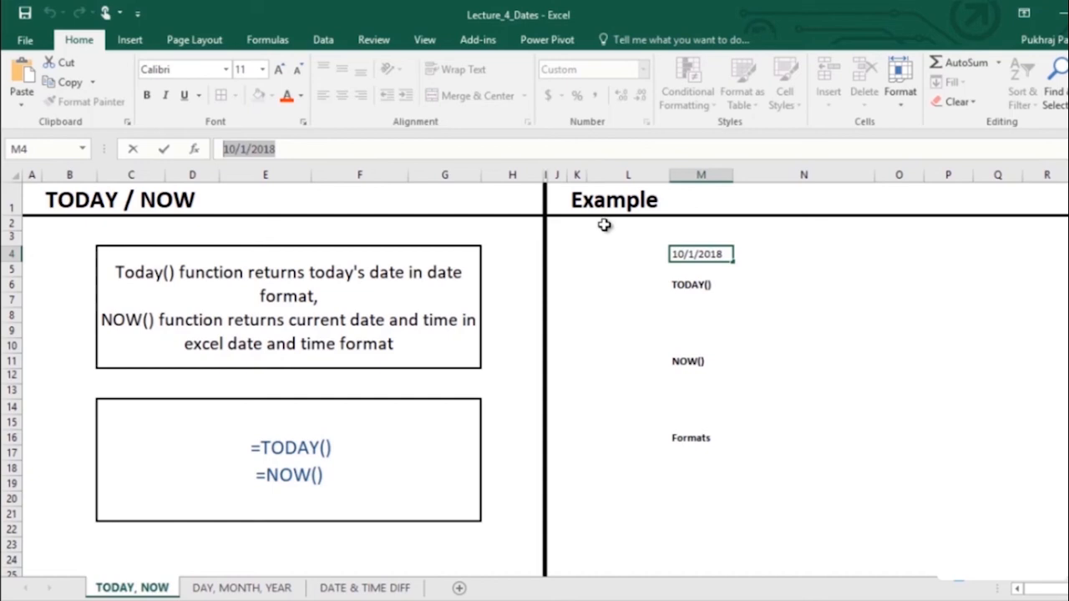
{"action": "left_click", "coordinate": [755, 284]}
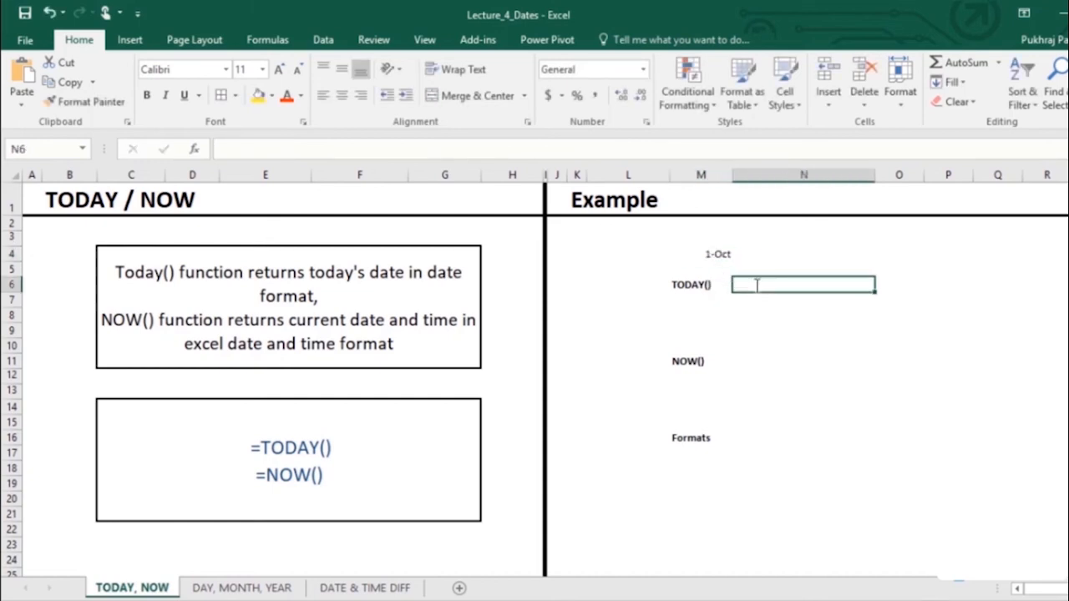
- Enter =TODAY() in N6 so the TODAY() row shows 11/12/2018
{"action": "type", "text": "=toda"}
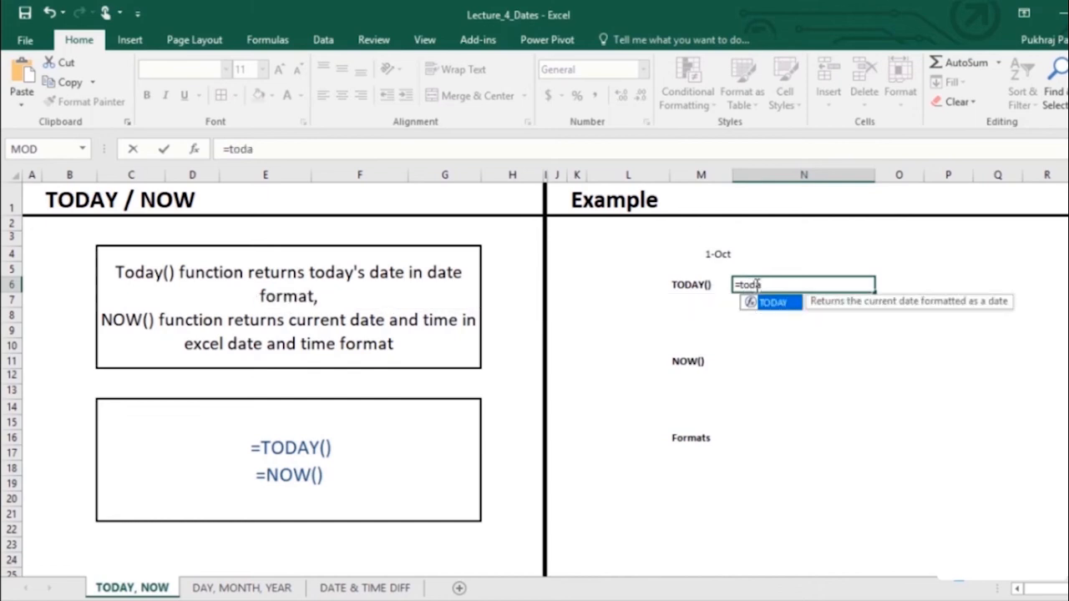
{"action": "key", "text": "Tab"}
{"action": "type", "text": ")"}
{"action": "key", "text": "Return"}
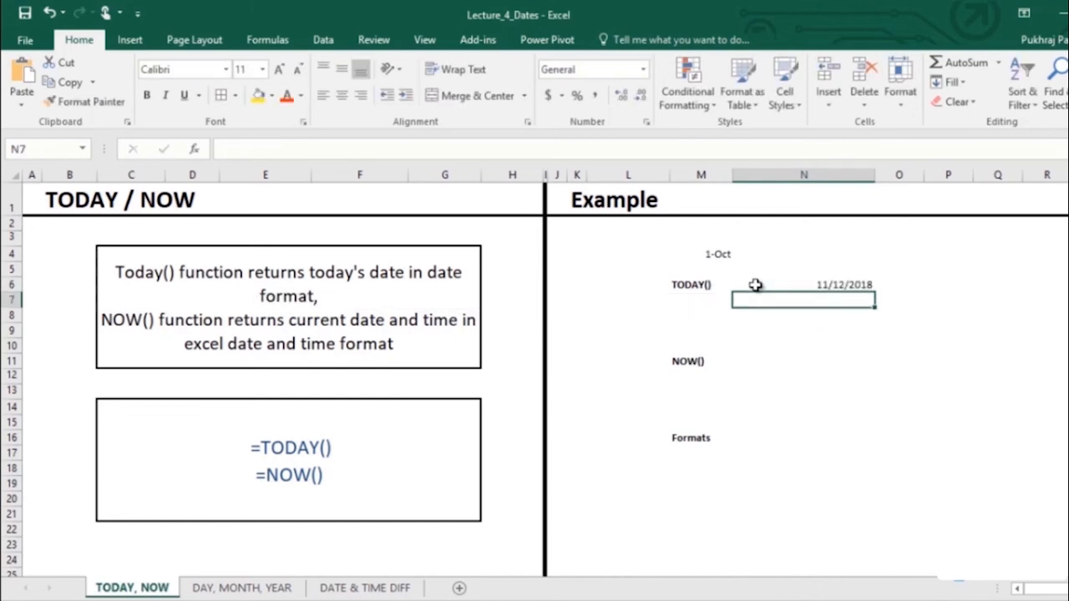
{"action": "left_click", "coordinate": [755, 284]}
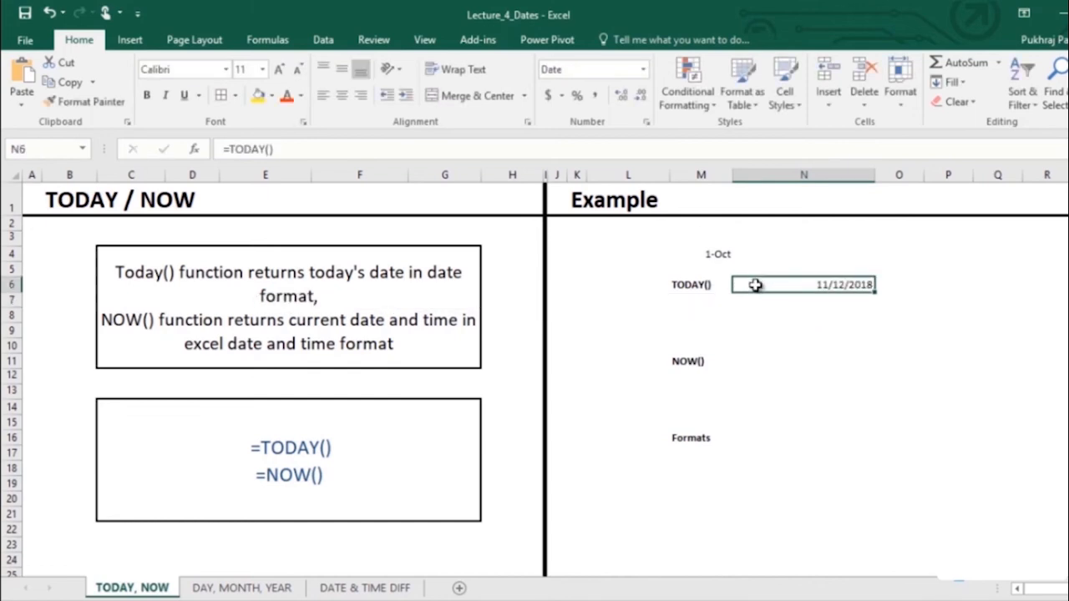
{"action": "key", "text": "Return"}
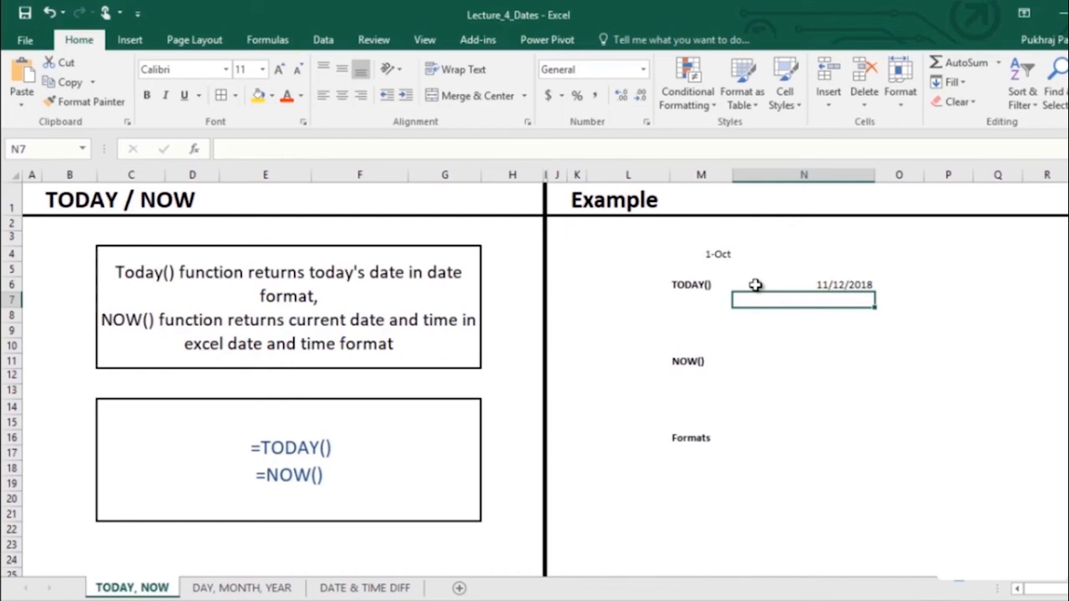
{"action": "key", "text": "Down"}
{"action": "key", "text": "Down"}
{"action": "key", "text": "Down"}
{"action": "key", "text": "Down"}
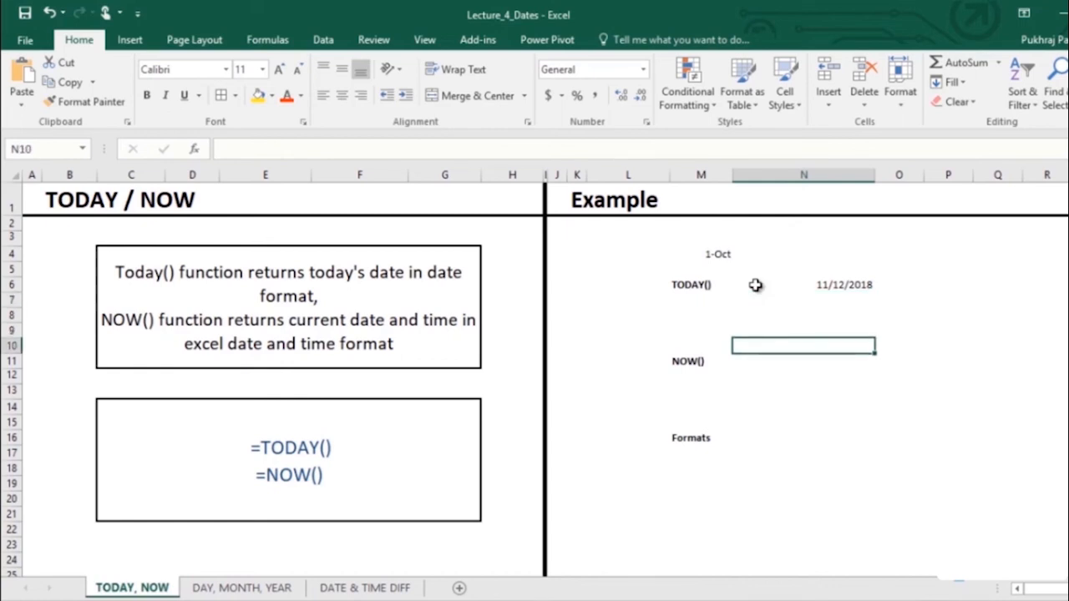
{"action": "key", "text": "Right"}
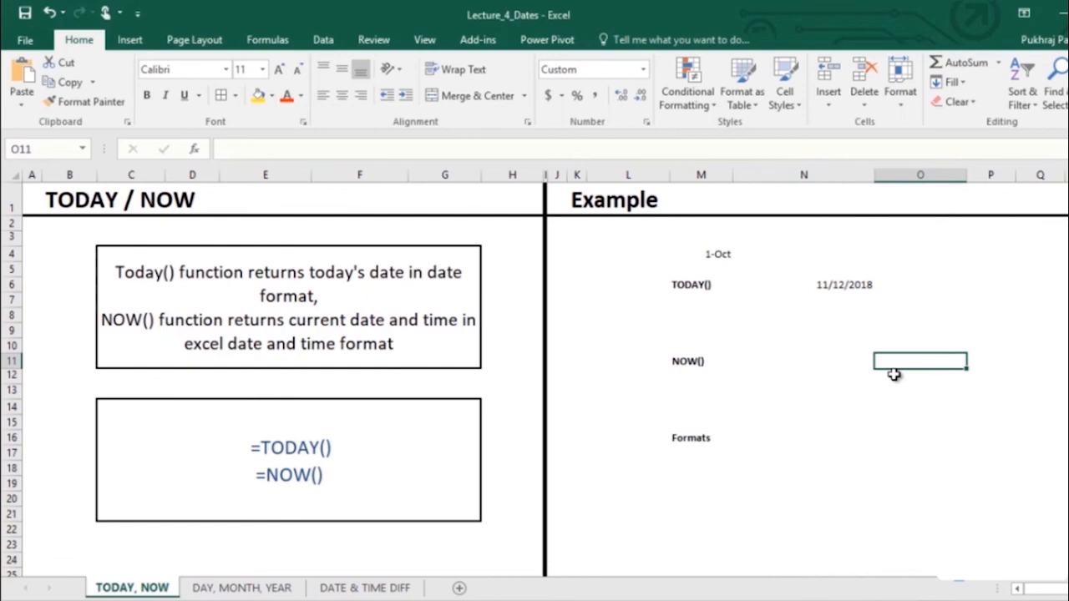
- Enter an =NOW() formula in O11 beside the NOW() label
{"action": "type", "text": "=now"}
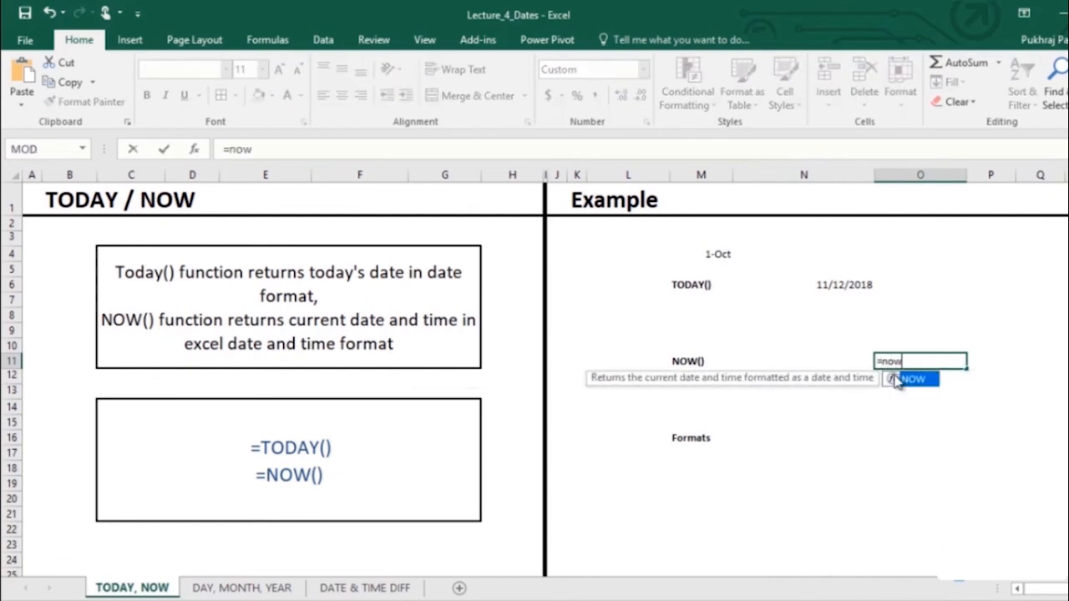
{"action": "key", "text": "Tab"}
{"action": "type", "text": ")"}
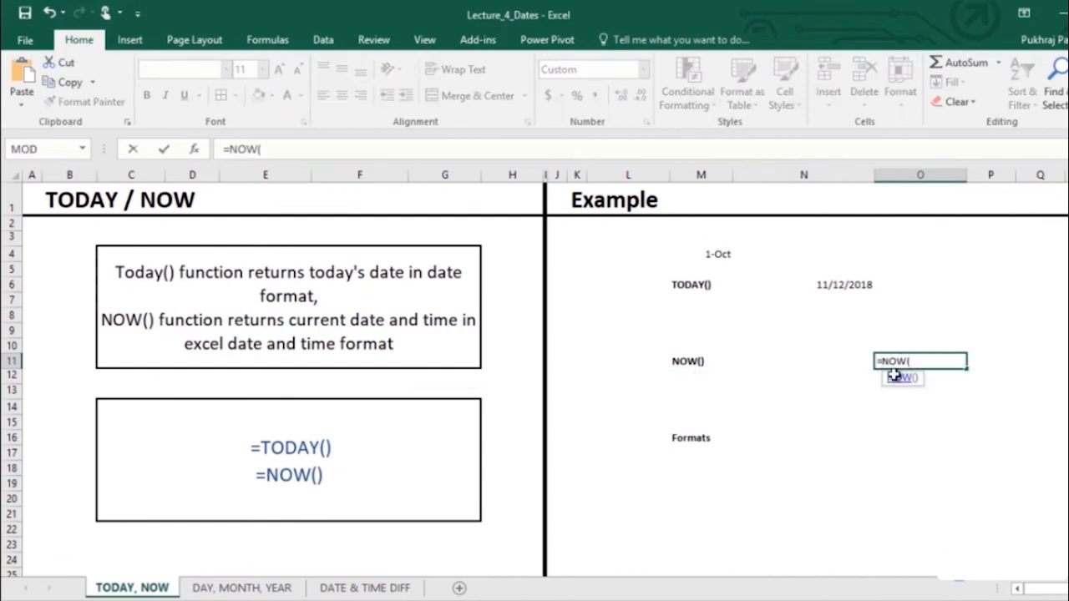
{"action": "key", "text": "Return"}
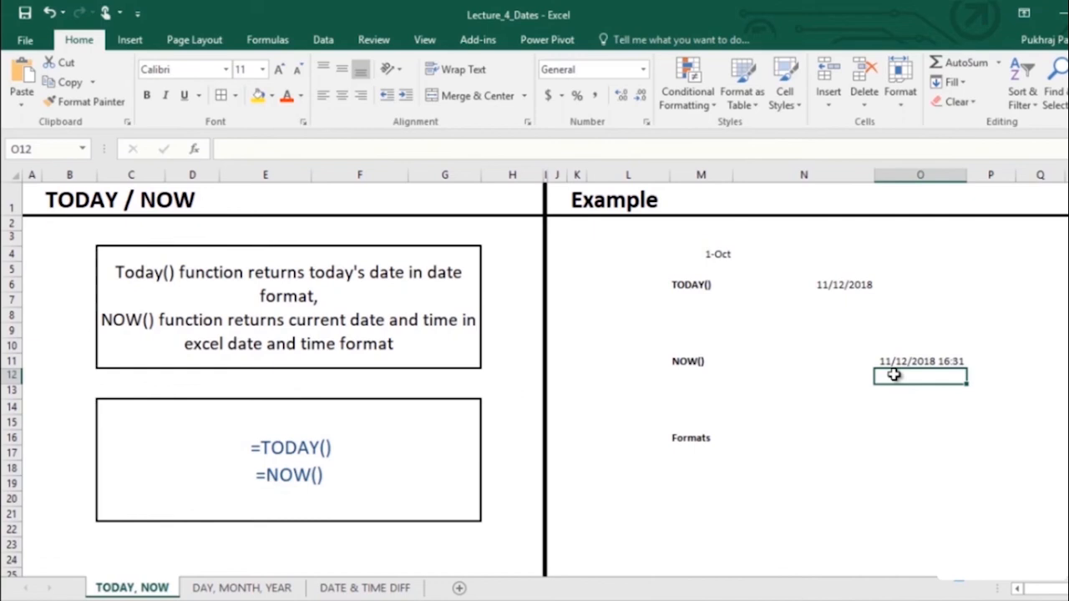
- Format O11 as Number so it shows the serial value 43416.69
{"action": "key", "text": "Up"}
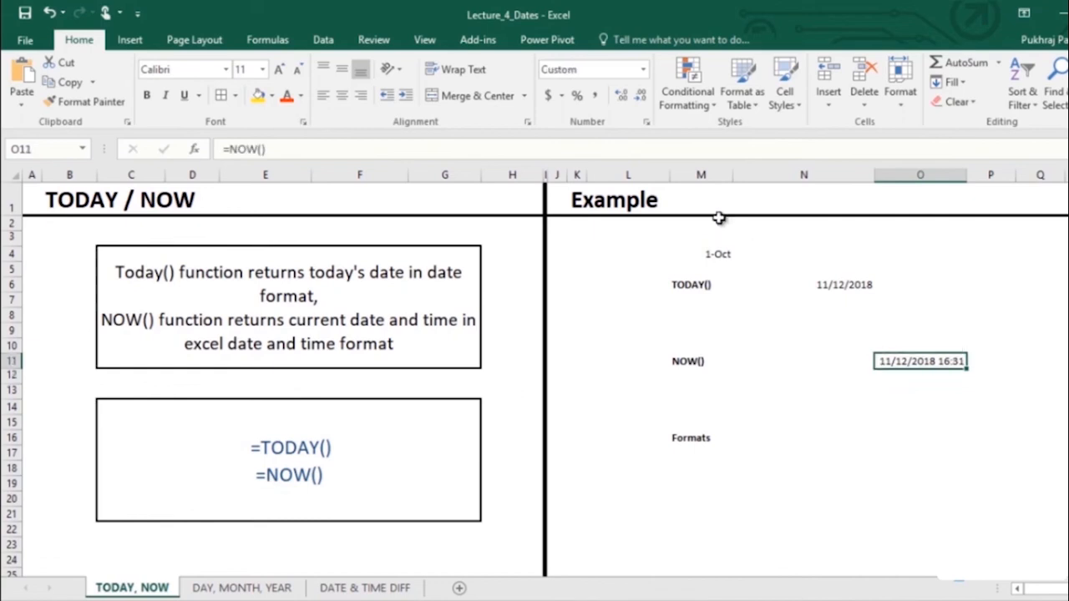
{"action": "left_click", "coordinate": [643, 70]}
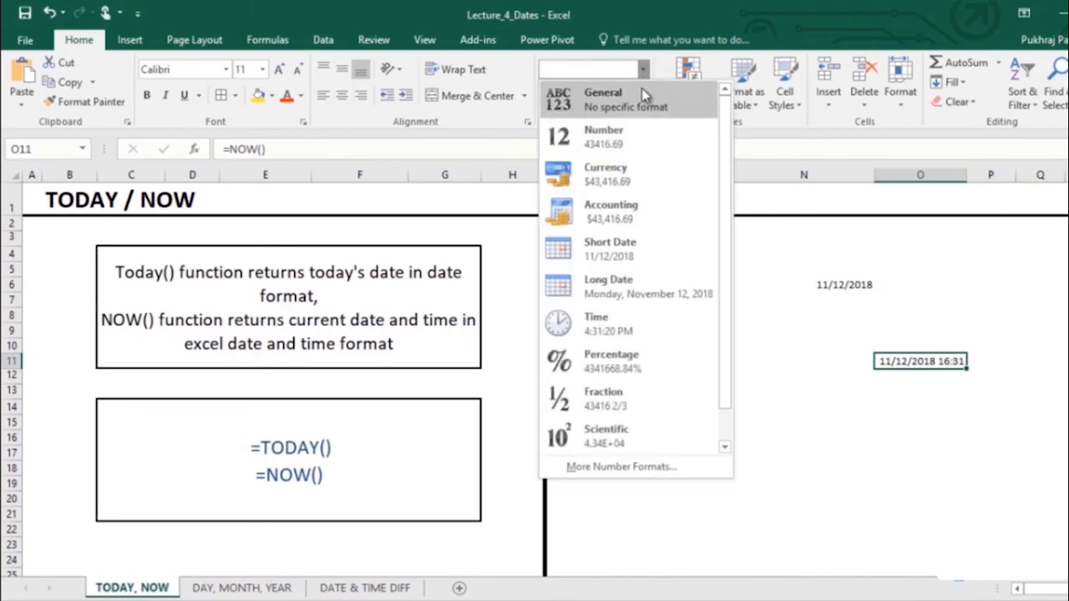
{"action": "left_click", "coordinate": [637, 137]}
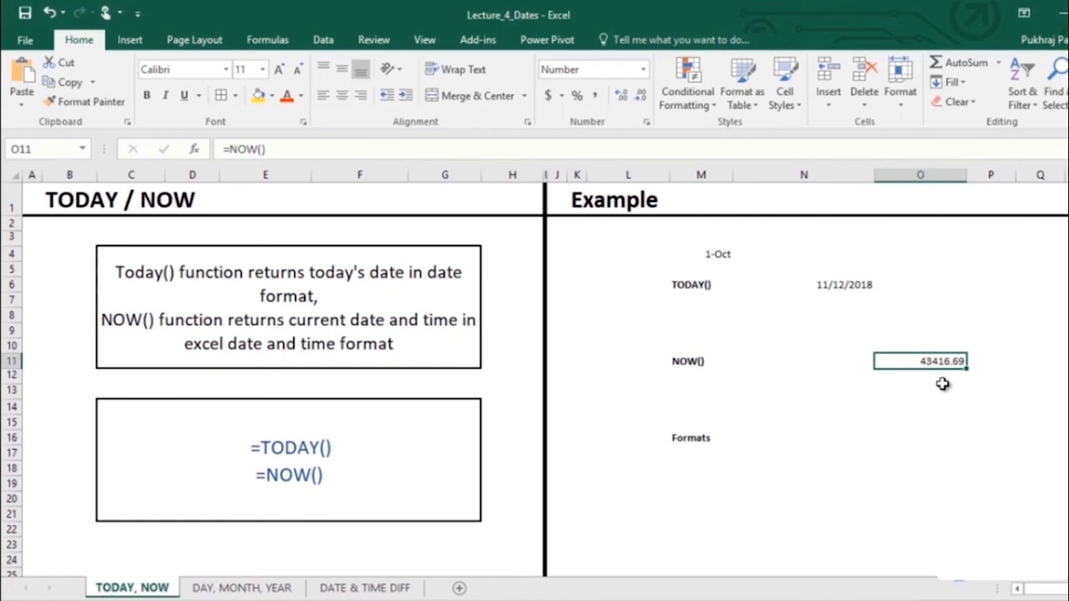
{"action": "key", "text": "Down"}
{"action": "key", "text": "Down"}
{"action": "key", "text": "Down"}
{"action": "key", "text": "Down"}
{"action": "key", "text": "Down"}
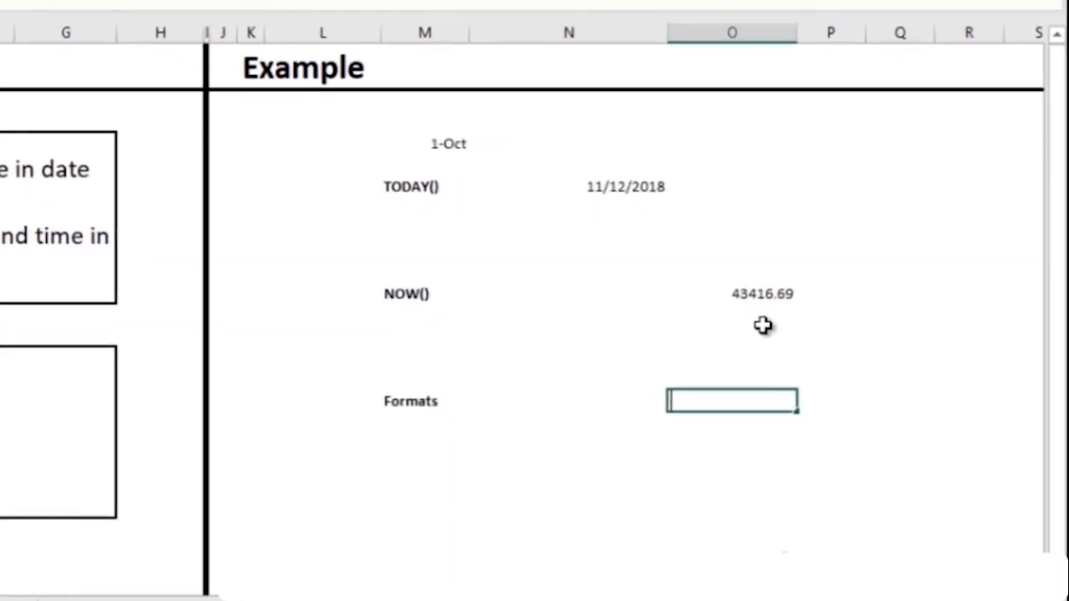
- Enter =NOW() in O16 and preview the Date and Time formats in Format Cells
{"action": "type", "text": "=n"}
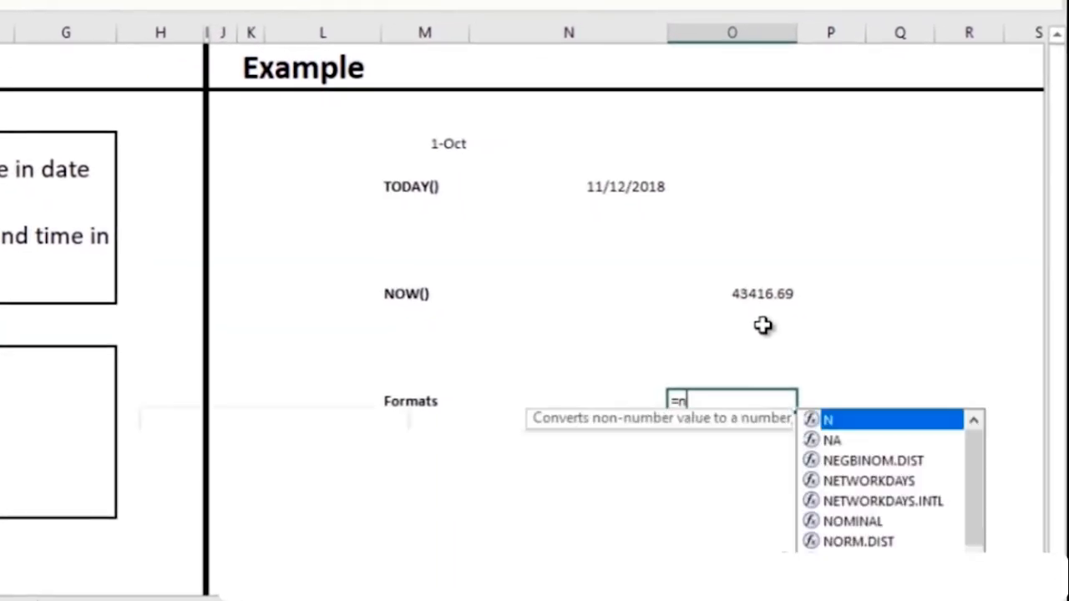
{"action": "type", "text": "ow"}
{"action": "key", "text": "Return"}
{"action": "left_click", "coordinate": [746, 400]}
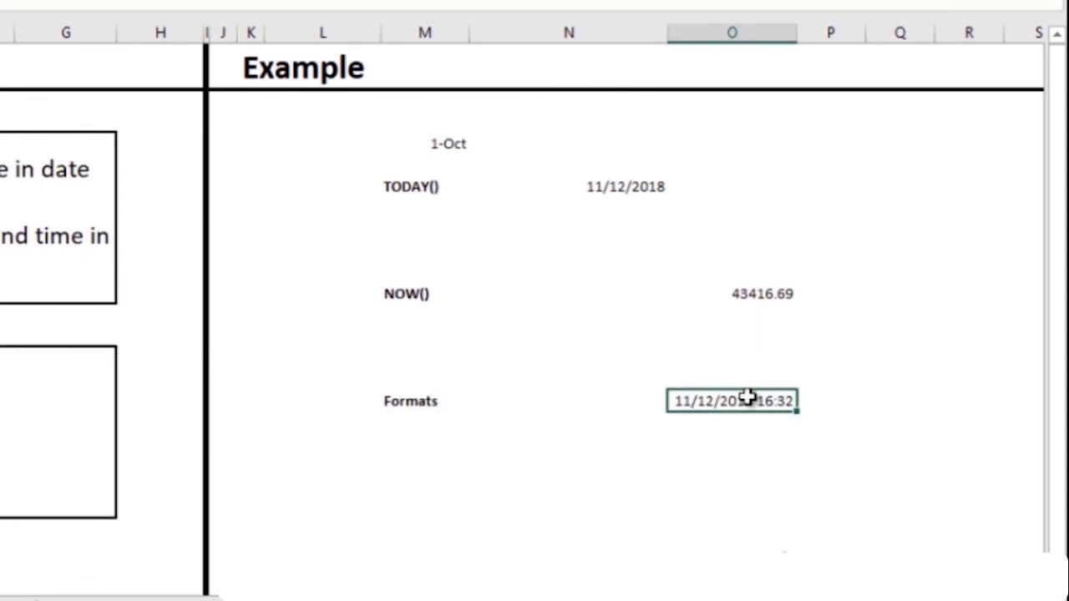
{"action": "right_click", "coordinate": [747, 405]}
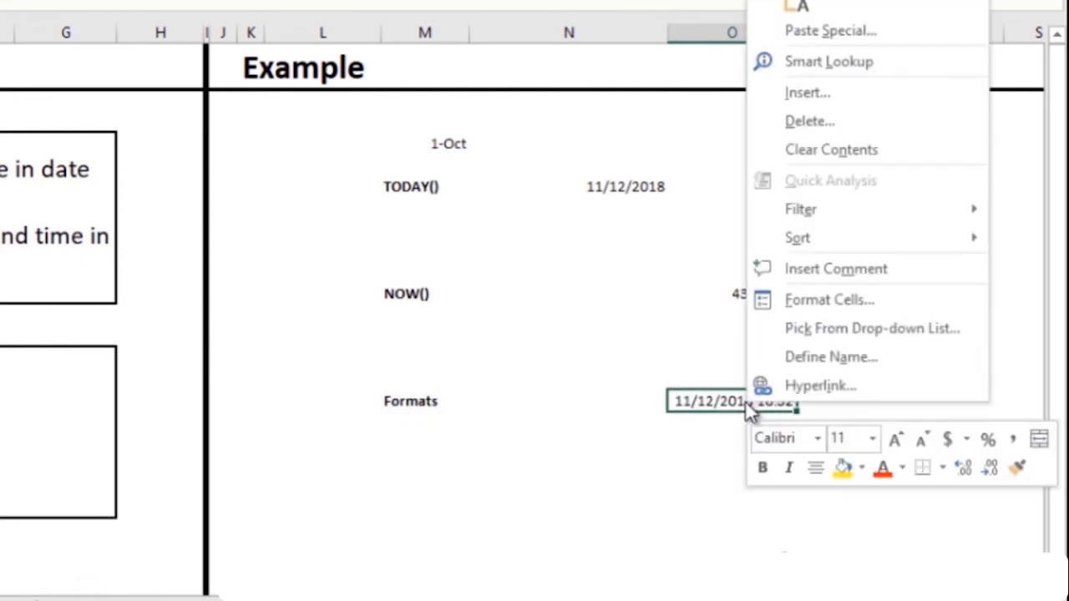
{"action": "left_click", "coordinate": [825, 299]}
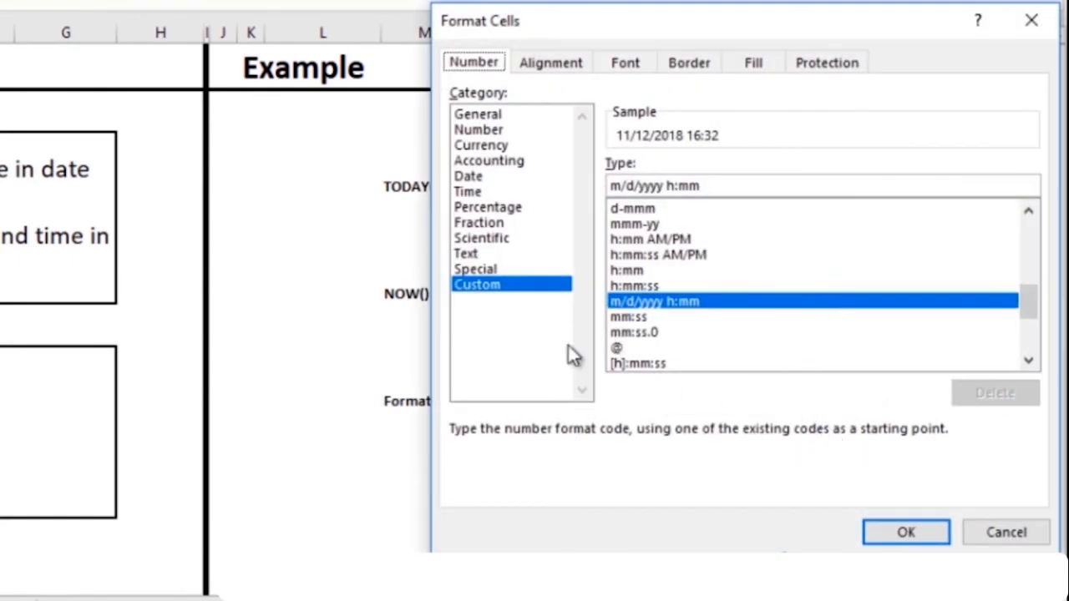
{"action": "left_click", "coordinate": [469, 176]}
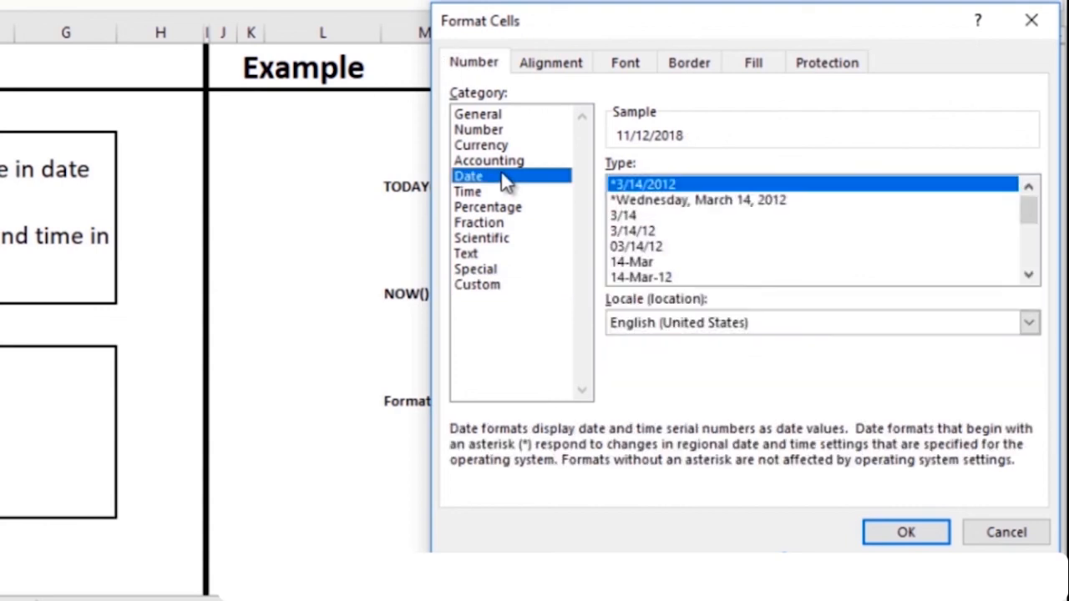
{"action": "double_click", "coordinate": [1029, 275]}
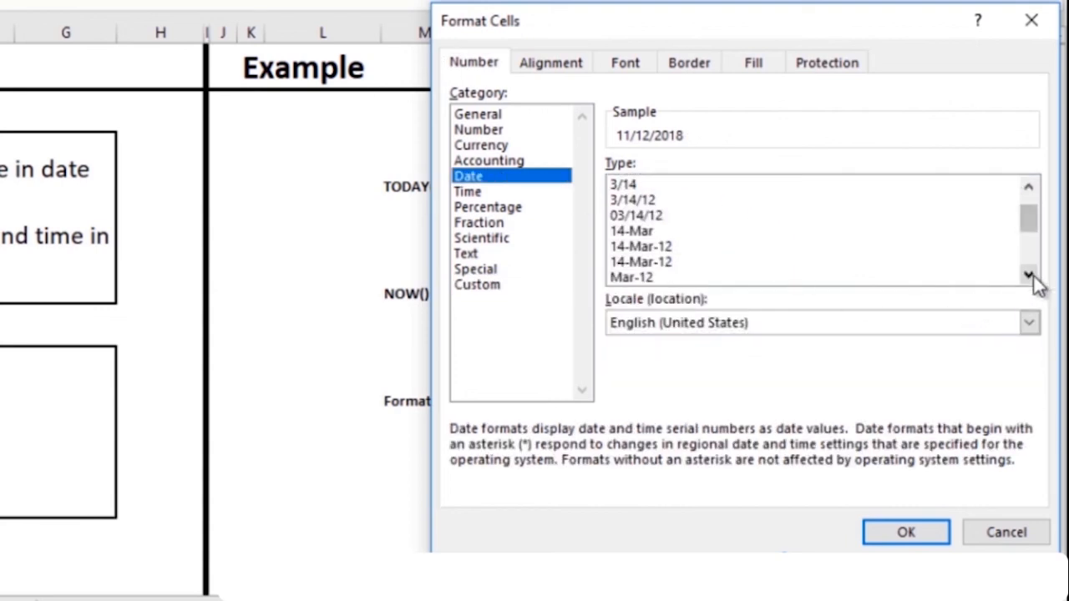
{"action": "left_click", "coordinate": [1029, 275]}
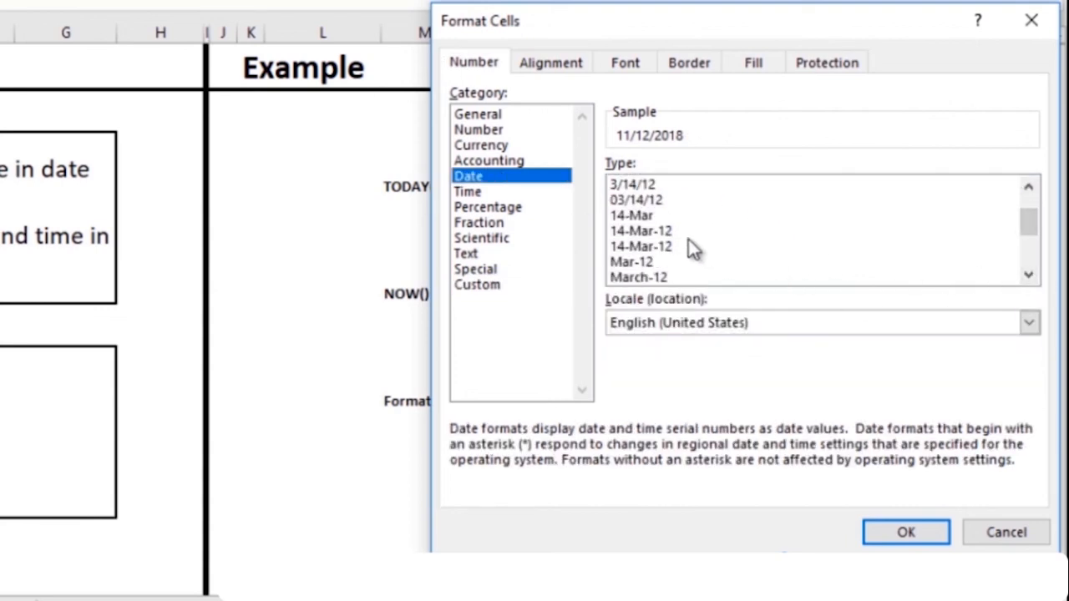
{"action": "left_click", "coordinate": [493, 192]}
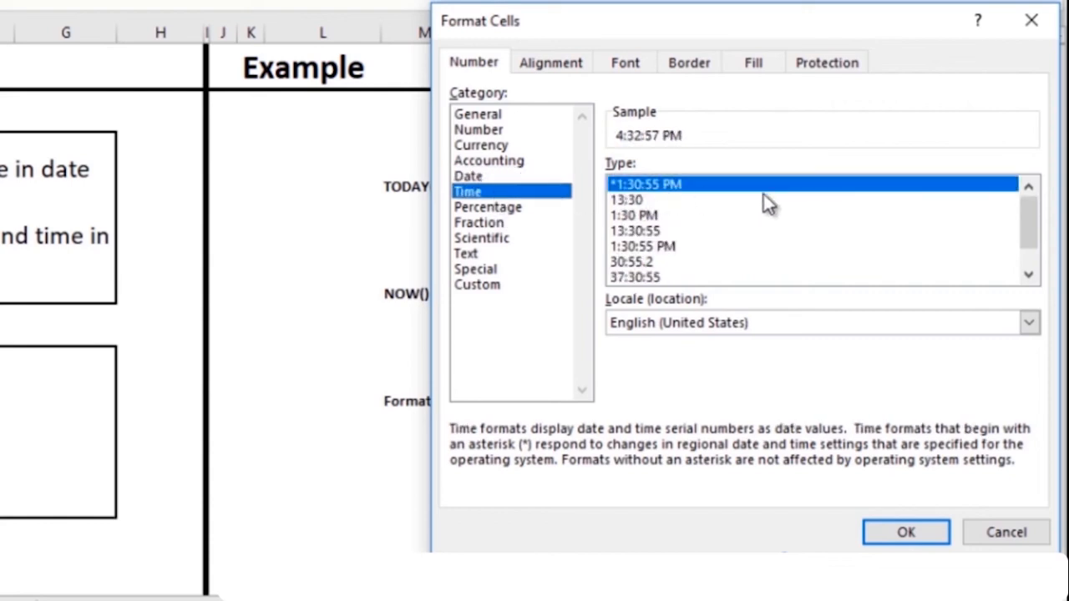
{"action": "double_click", "coordinate": [1029, 275]}
- Apply the custom format 'dd mmmm yy h:mm' so O16 reads 12 November 18 16:32
{"action": "left_click", "coordinate": [499, 287]}
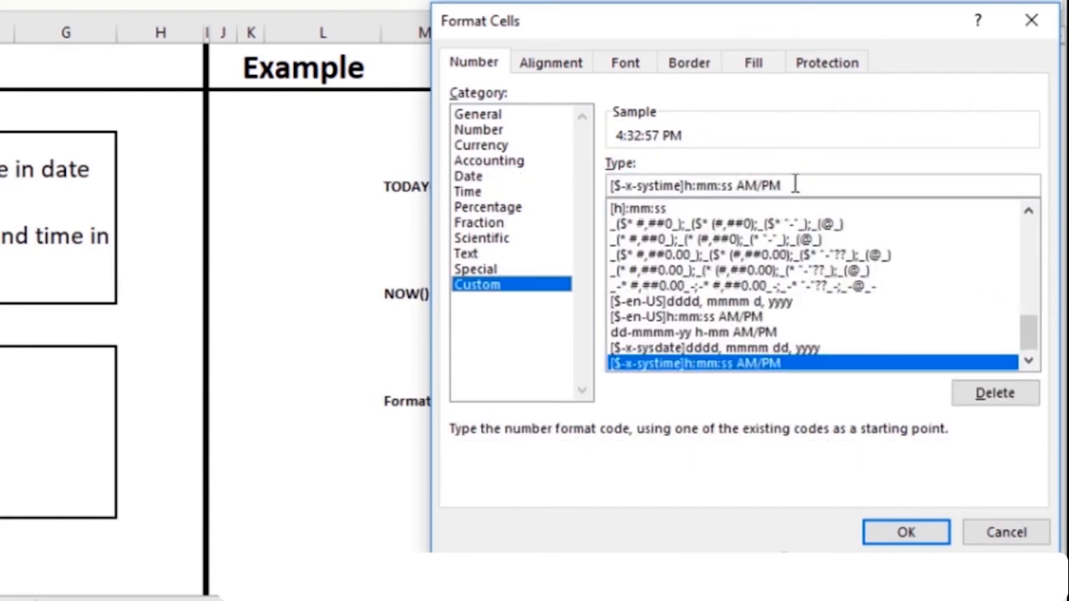
{"action": "left_click_drag", "start_coordinate": [796, 185], "coordinate": [607, 194]}
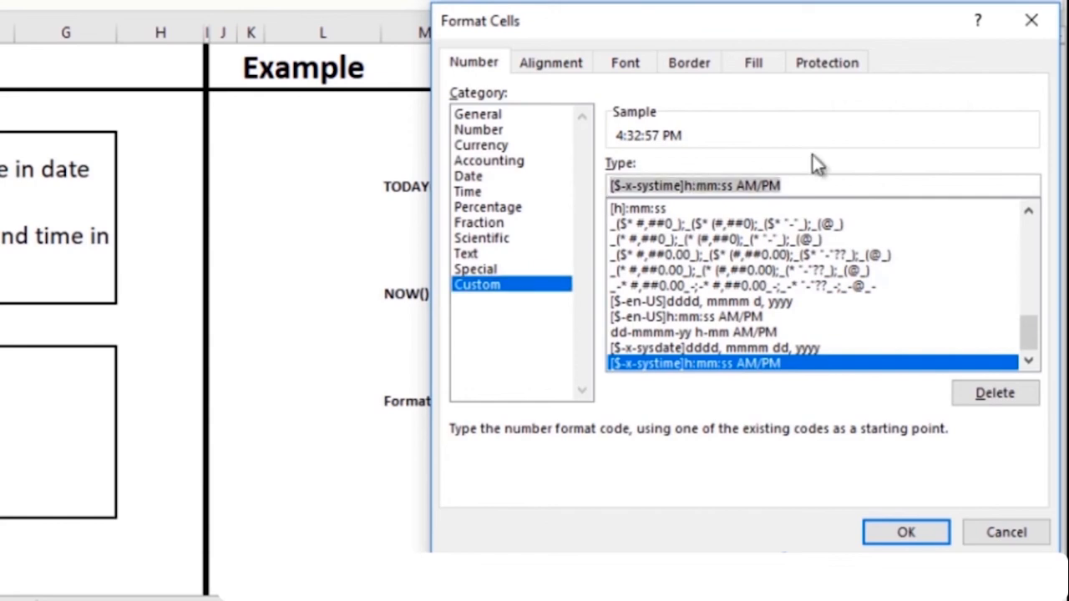
{"action": "key", "text": "Delete"}
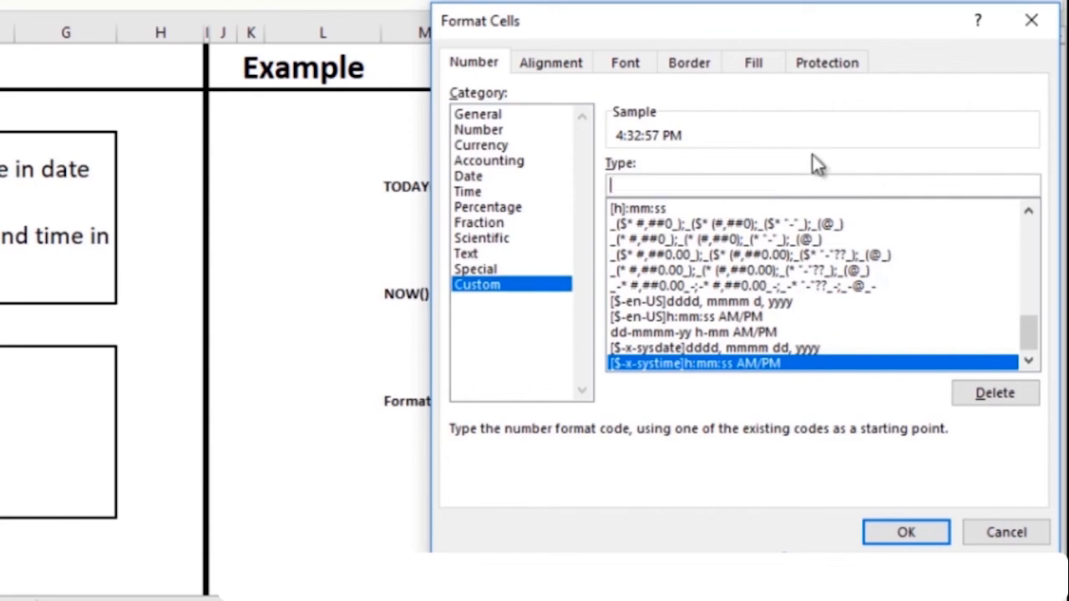
{"action": "type", "text": "mm"}
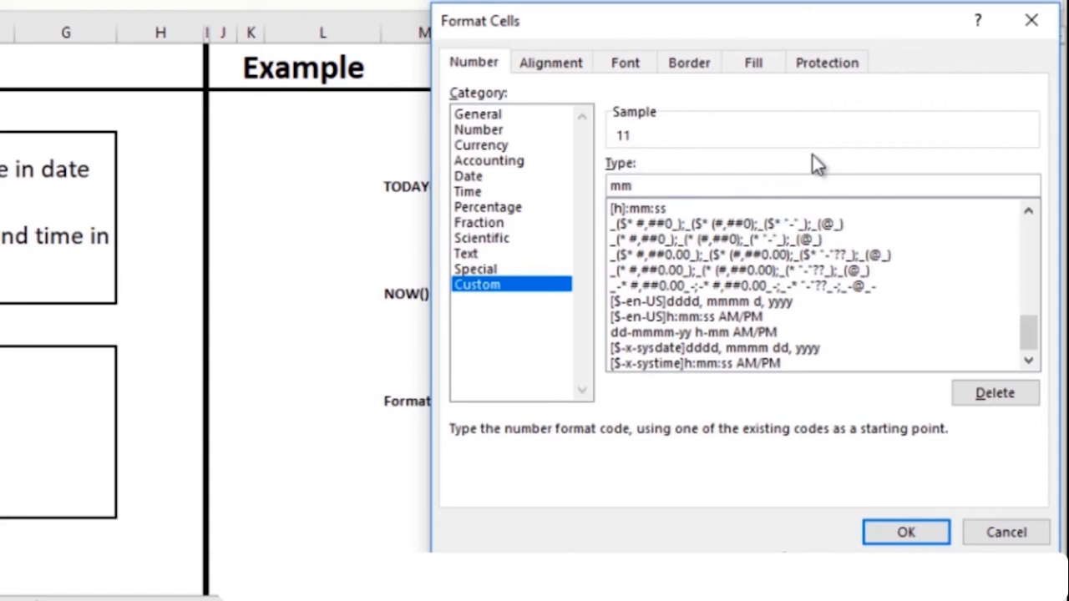
{"action": "key", "text": "BackSpace"}
{"action": "key", "text": "BackSpace"}
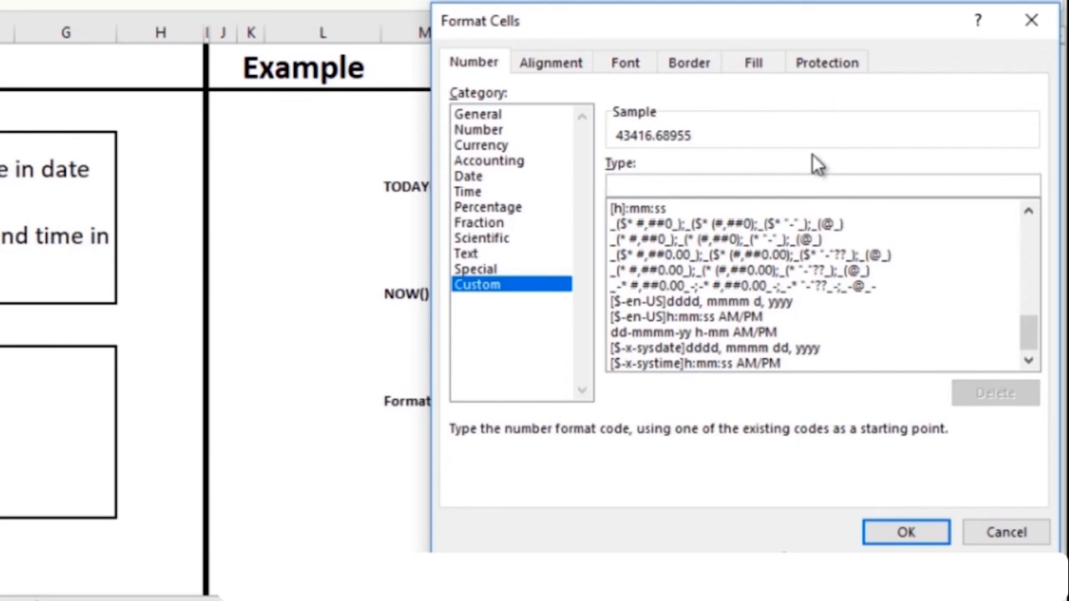
{"action": "type", "text": "dd mmm"}
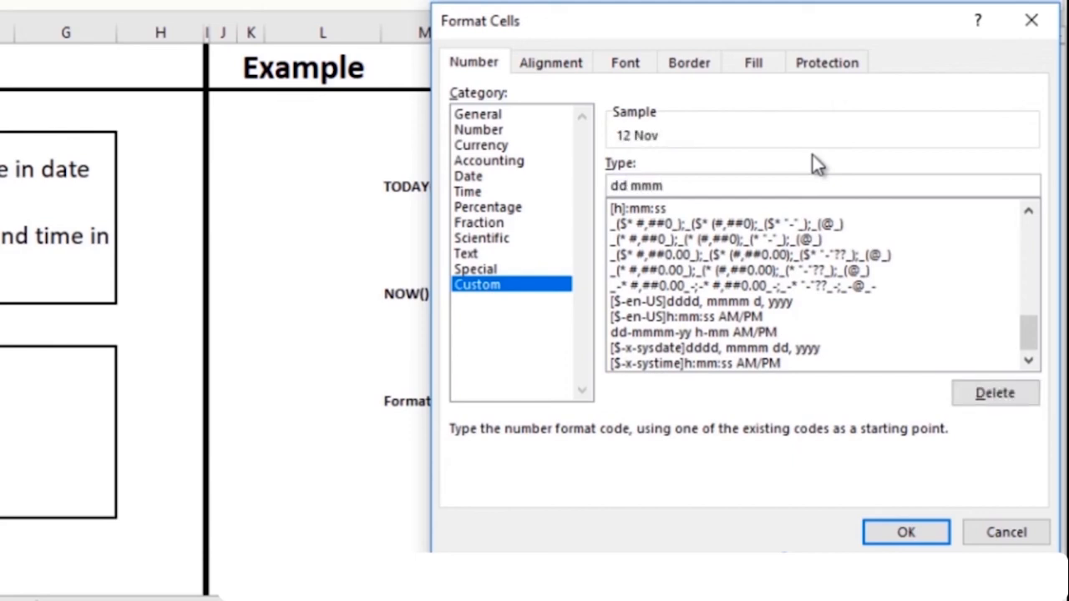
{"action": "type", "text": "m yy"}
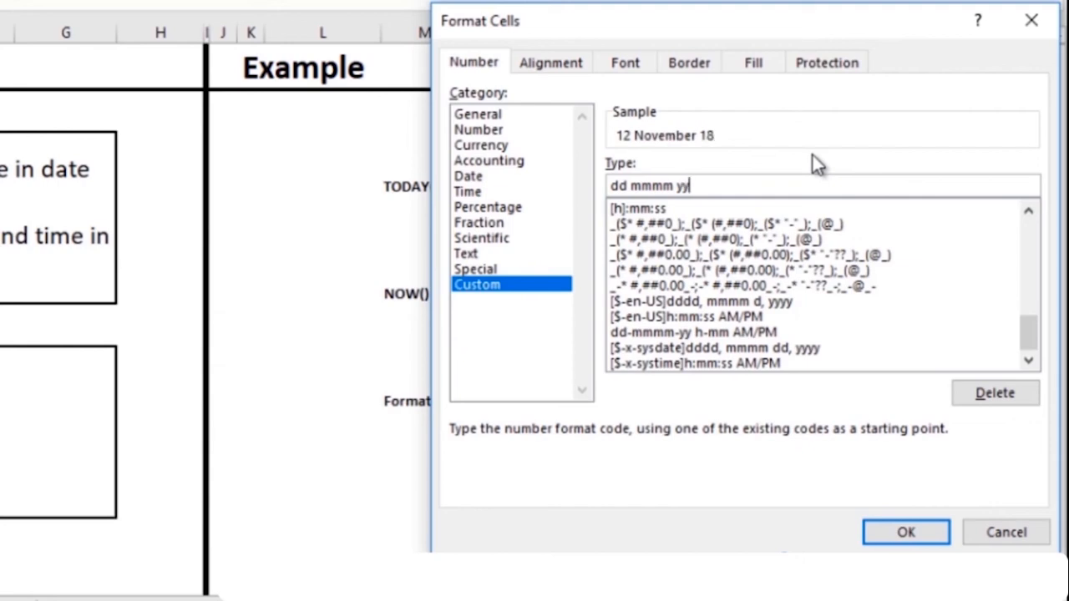
{"action": "type", "text": "  h:mm"}
{"action": "key", "text": "Return"}
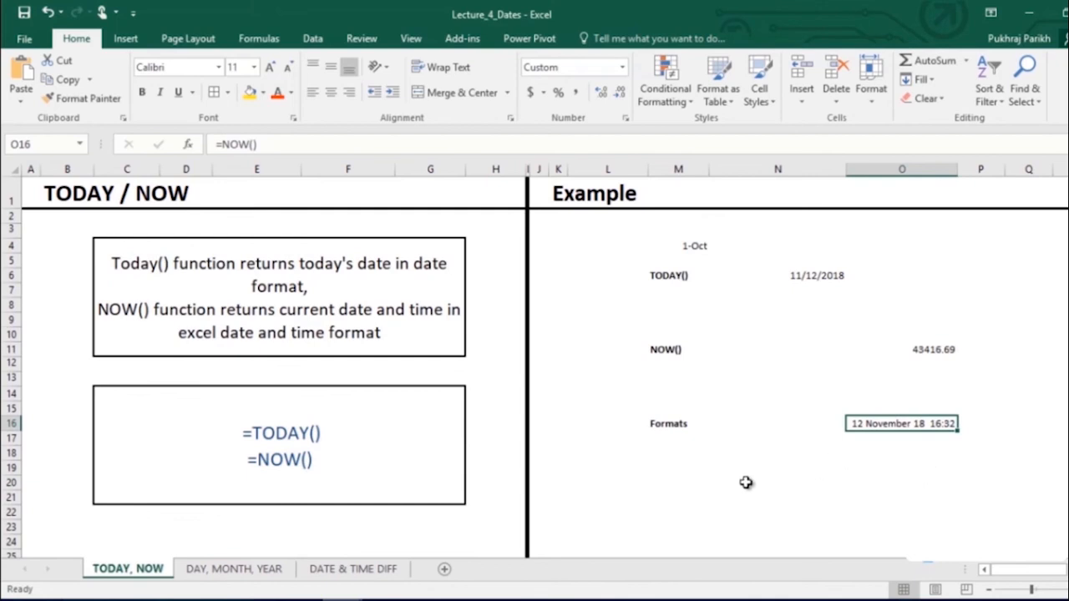
- On the DAY, MONTH, YEAR sheet, enter =DAY(M4) in N4 and fill it to N5
{"action": "left_click", "coordinate": [219, 571]}
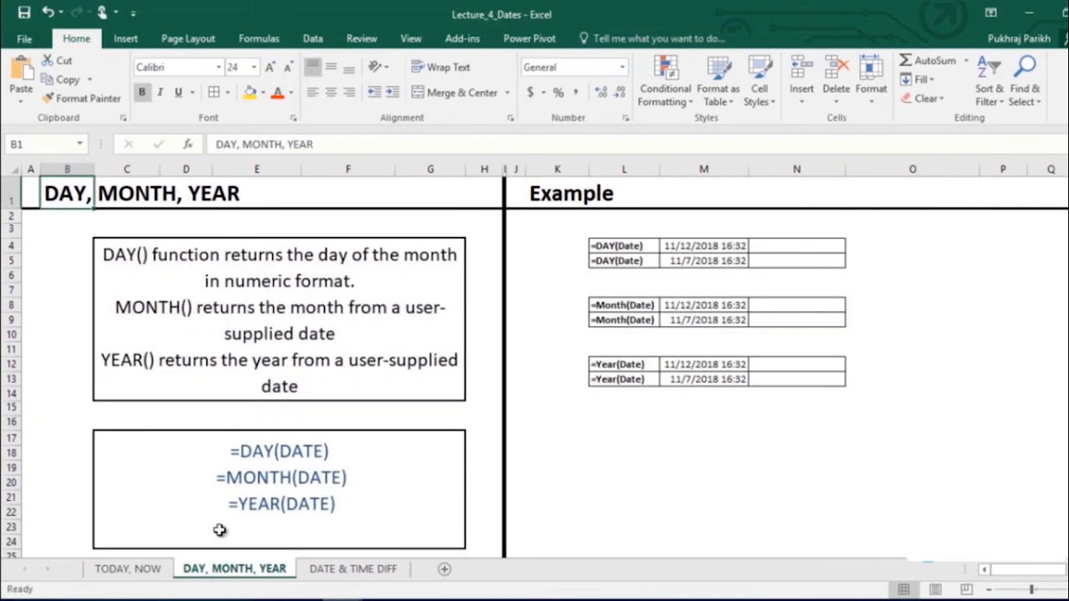
{"action": "left_click", "coordinate": [780, 243]}
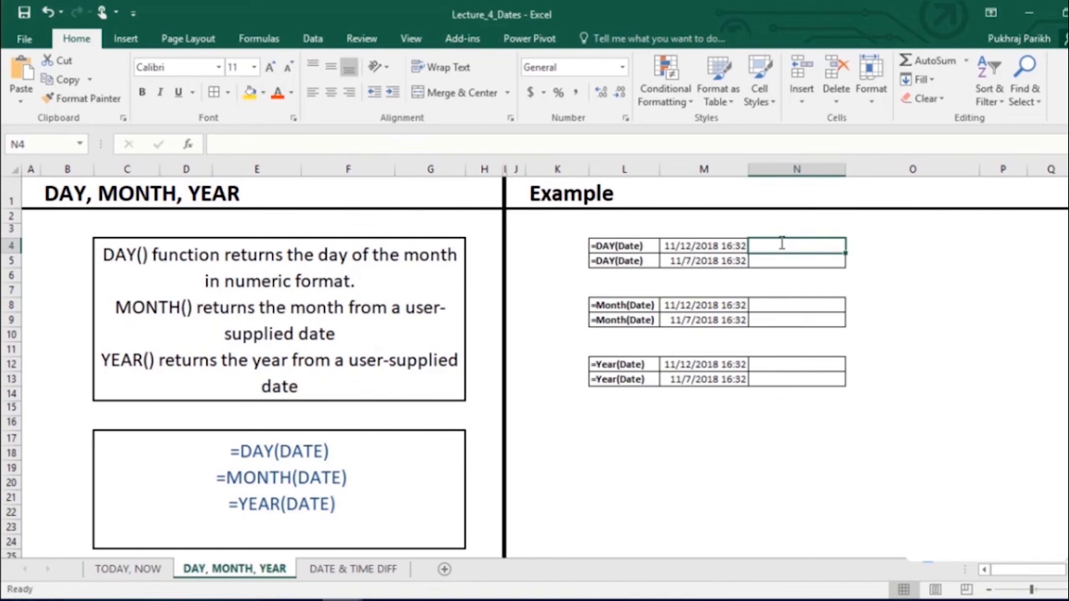
{"action": "type", "text": "=day"}
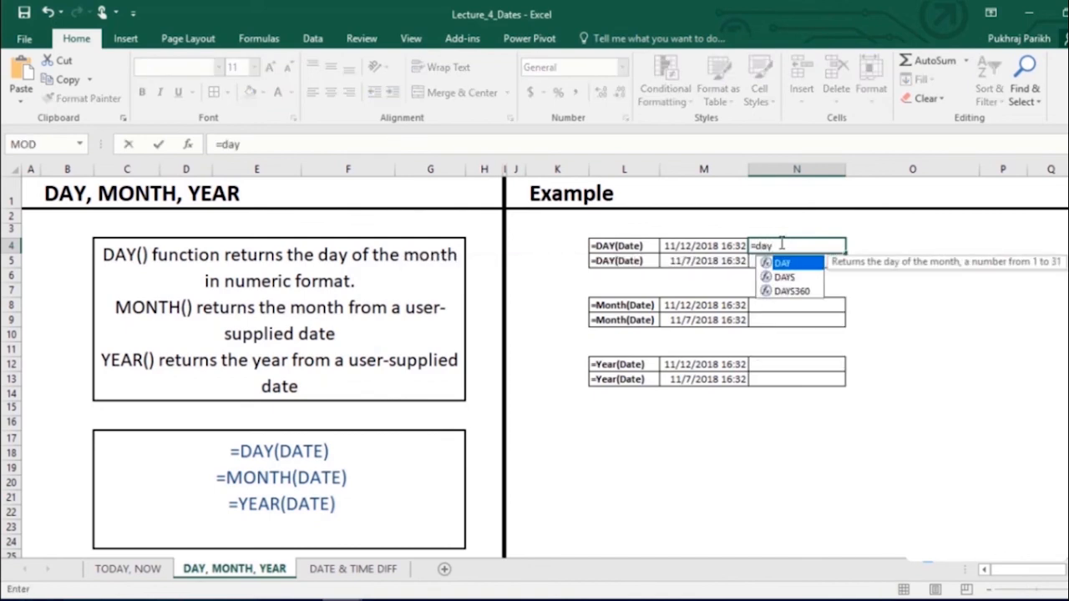
{"action": "key", "text": "Tab"}
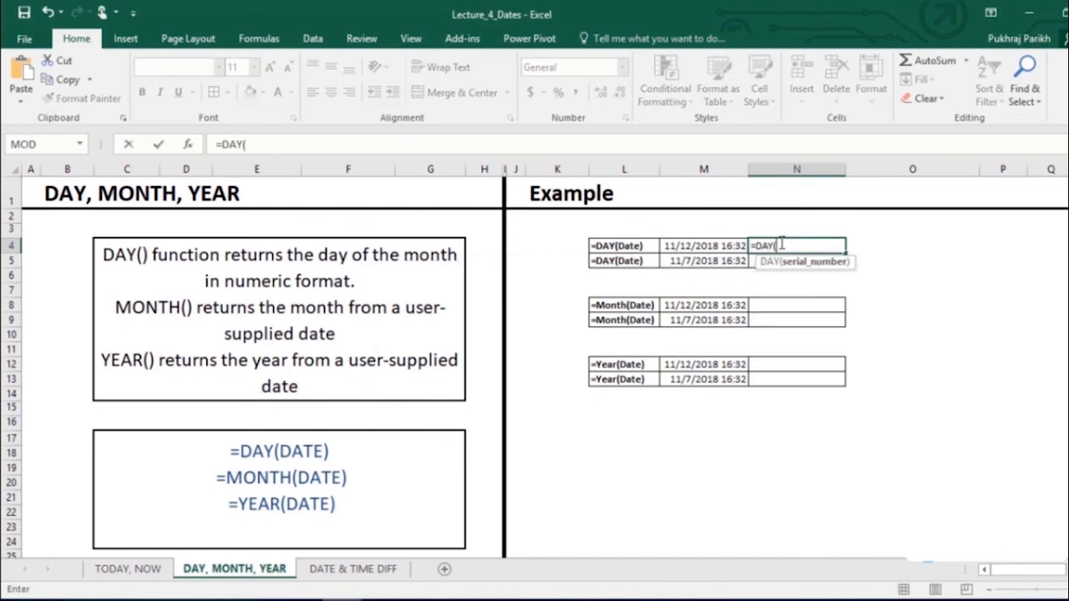
{"action": "left_click", "coordinate": [693, 248]}
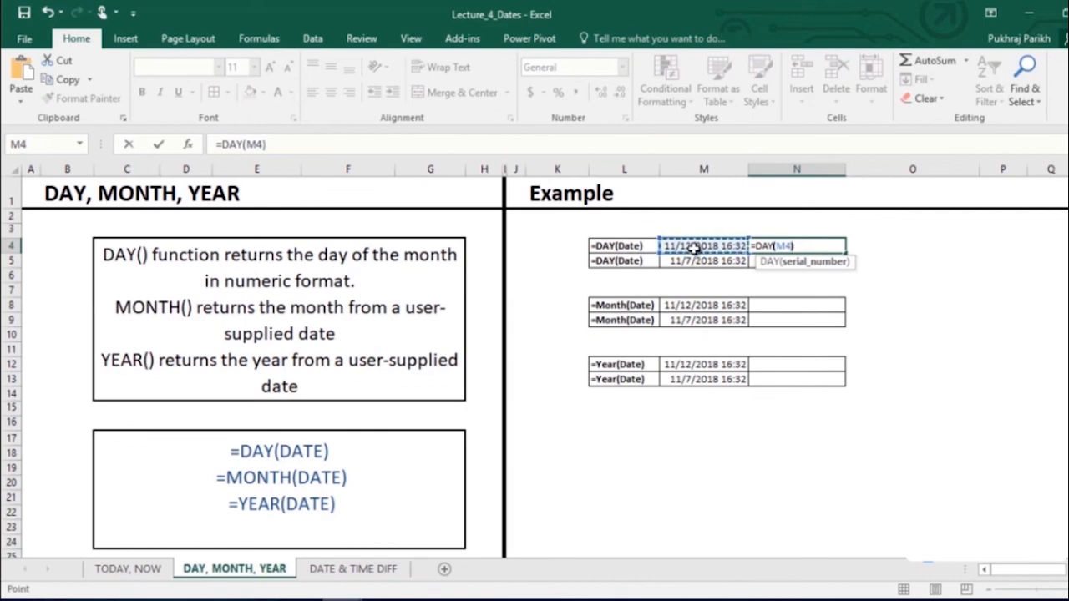
{"action": "type", "text": ")"}
{"action": "key", "text": "Return"}
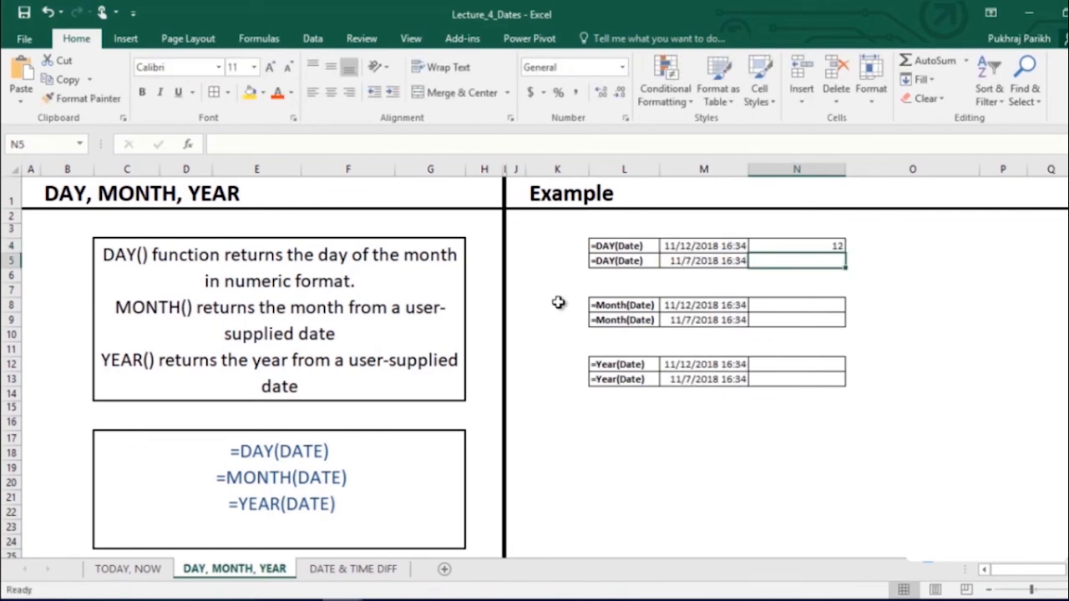
{"action": "left_click", "coordinate": [606, 289]}
{"action": "left_click", "coordinate": [792, 245]}
{"action": "left_click_drag", "start_coordinate": [844, 252], "coordinate": [842, 266]}
- Enter =MONTH(M8) in N8 and fill it to N9, both showing 11
{"action": "left_click", "coordinate": [795, 306]}
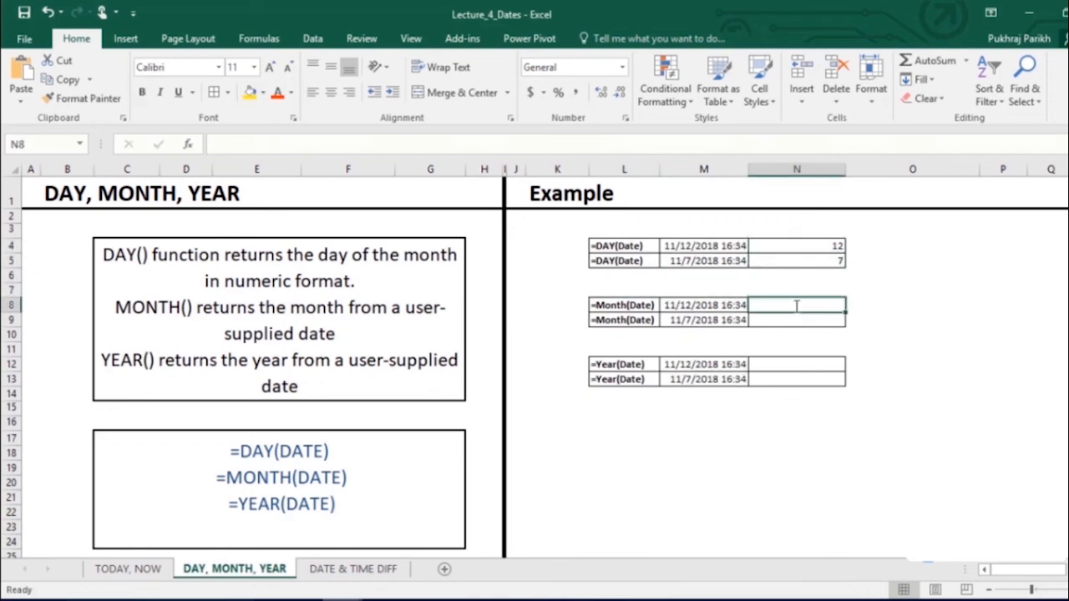
{"action": "type", "text": "=month"}
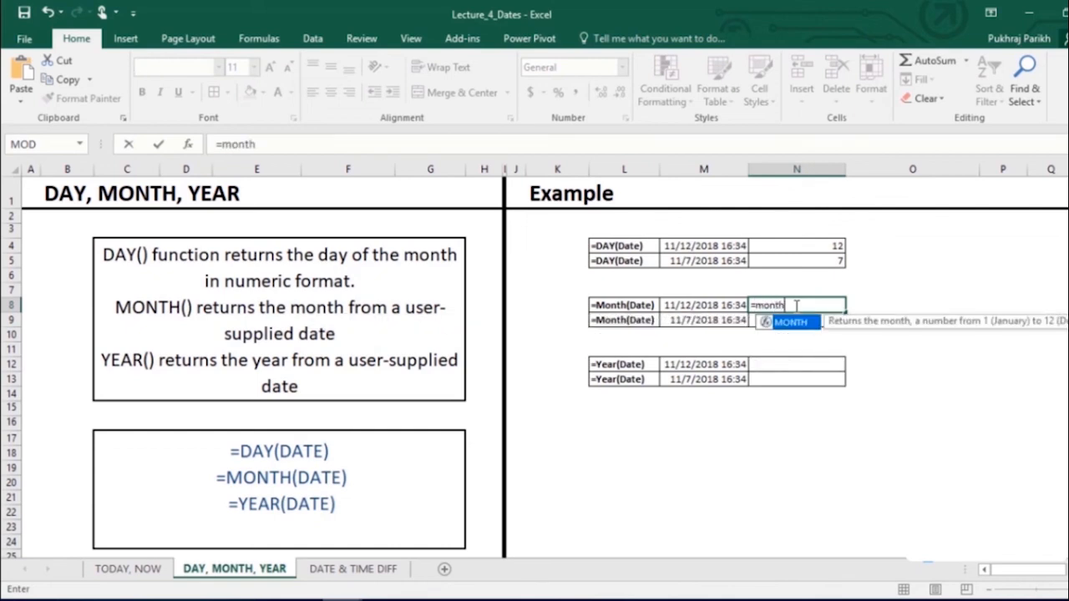
{"action": "key", "text": "Tab"}
{"action": "key", "text": "Left"}
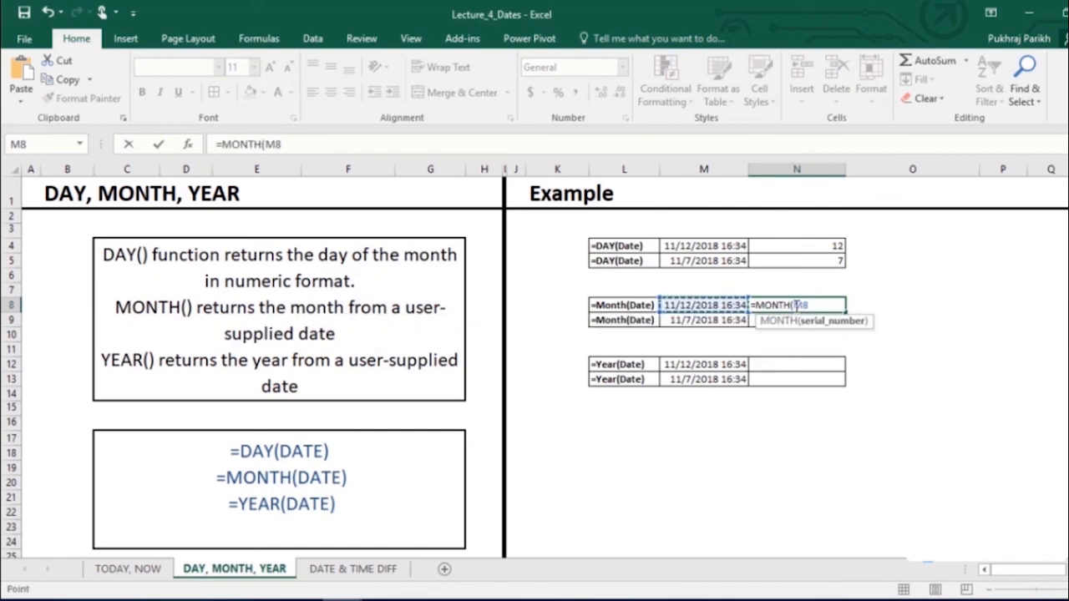
{"action": "key", "text": "Return"}
{"action": "left_click", "coordinate": [795, 306]}
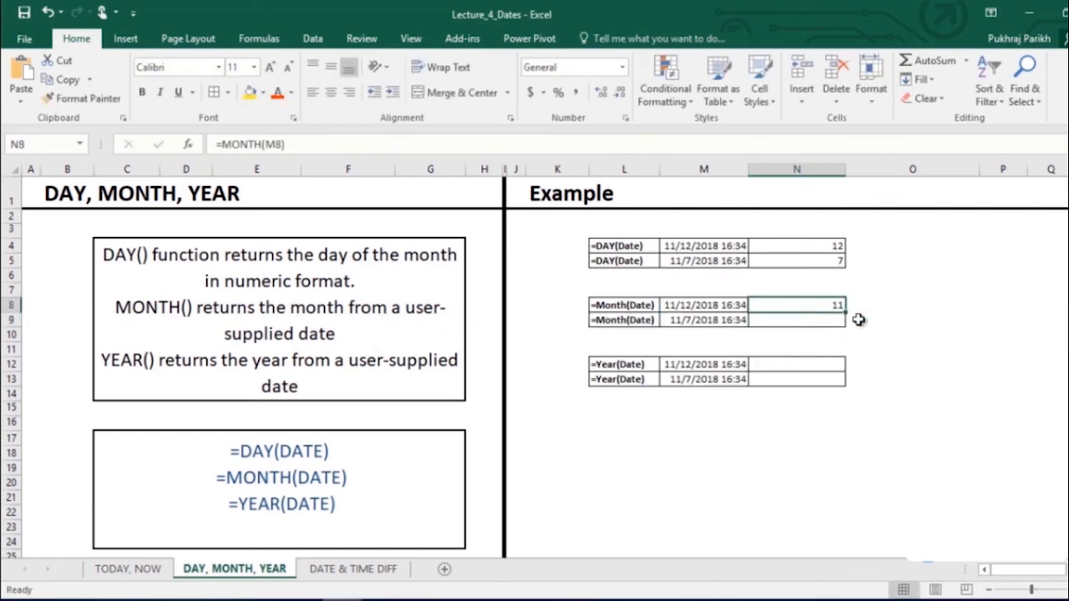
{"action": "left_click_drag", "start_coordinate": [844, 313], "coordinate": [840, 317]}
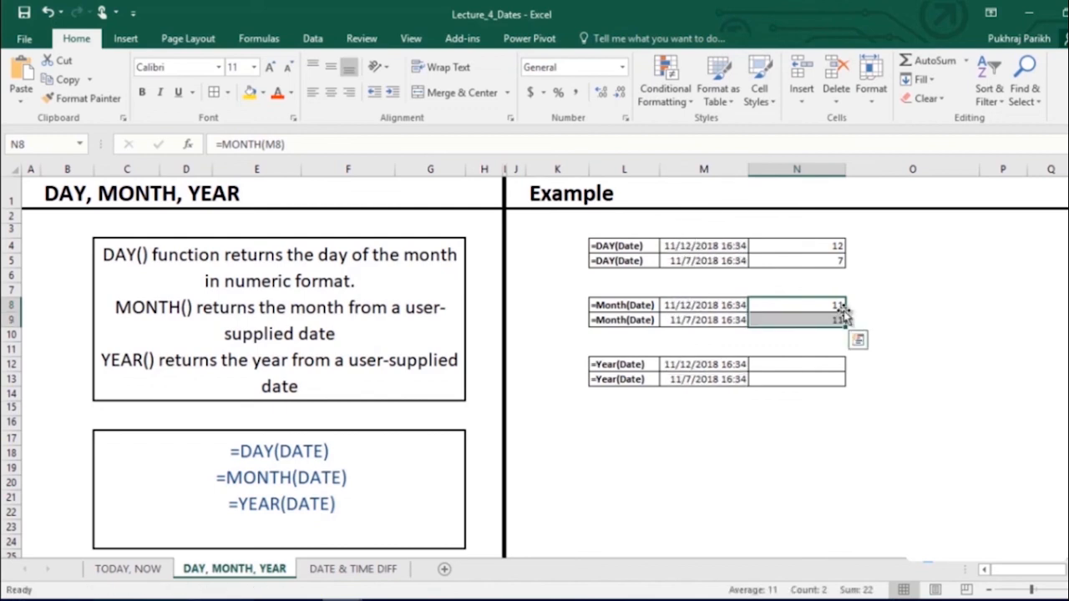
- Enter =YEAR(M12) in N12 and fill it to N13, both showing 2018
{"action": "left_click", "coordinate": [821, 365]}
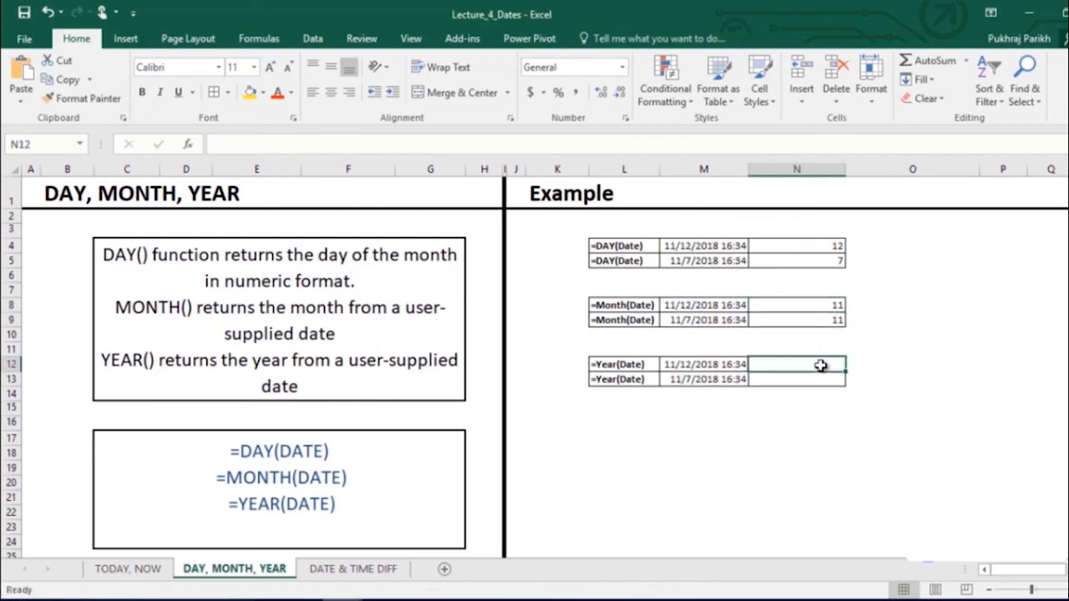
{"action": "type", "text": "=YEAR("}
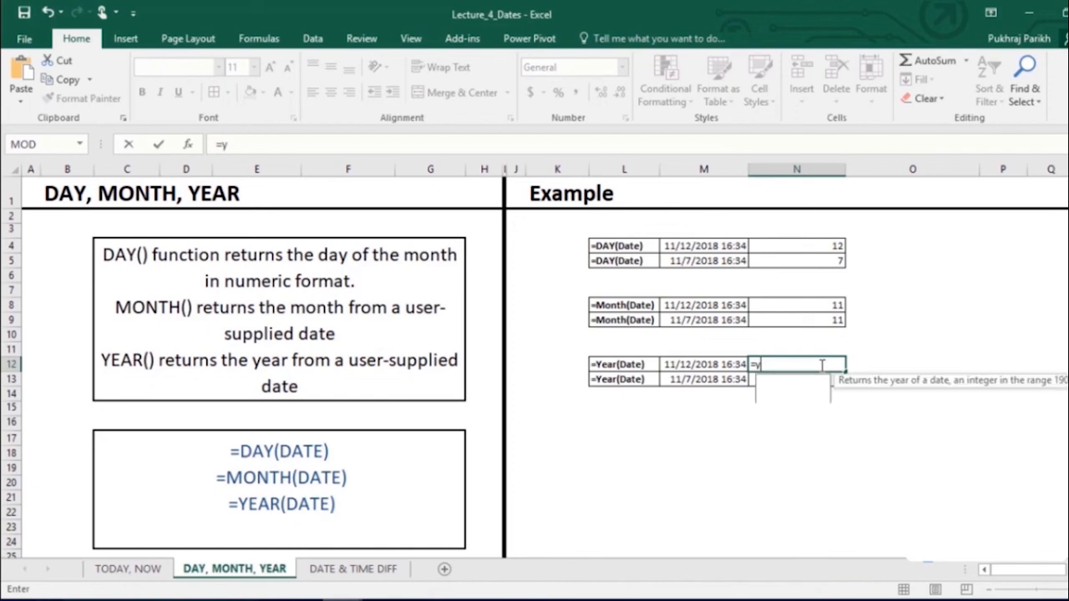
{"action": "left_click", "coordinate": [723, 363]}
{"action": "key", "text": "Return"}
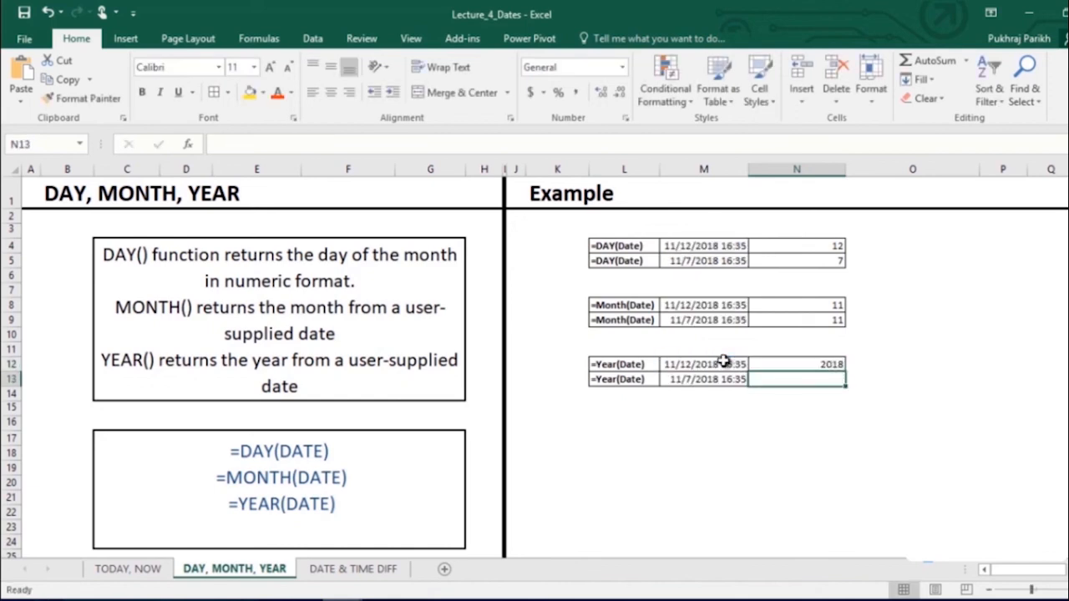
{"action": "key", "text": "Up"}
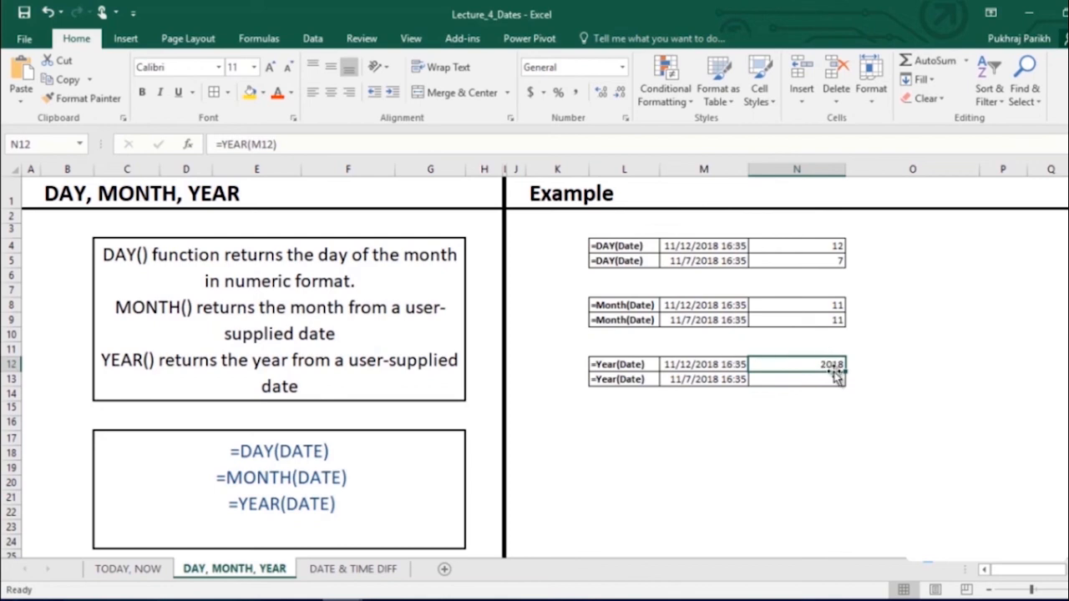
{"action": "left_click_drag", "start_coordinate": [855, 376], "coordinate": [853, 386]}
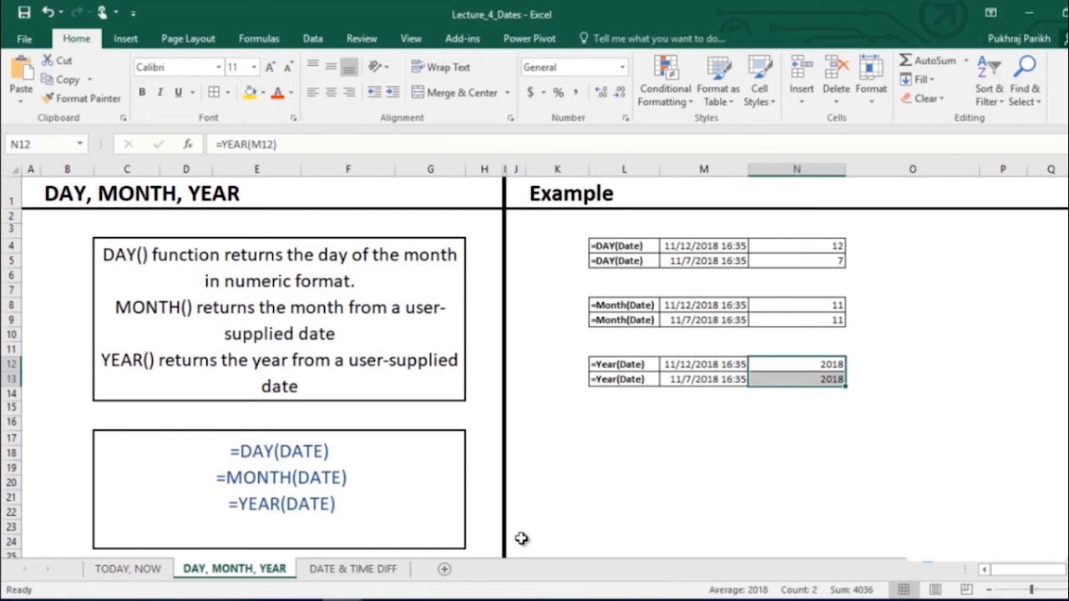
- On DATE & TIME DIFF, enter =DAYS(M5,N5) in O5 and fill to O6, giving 11 and 440
{"action": "left_click", "coordinate": [382, 570]}
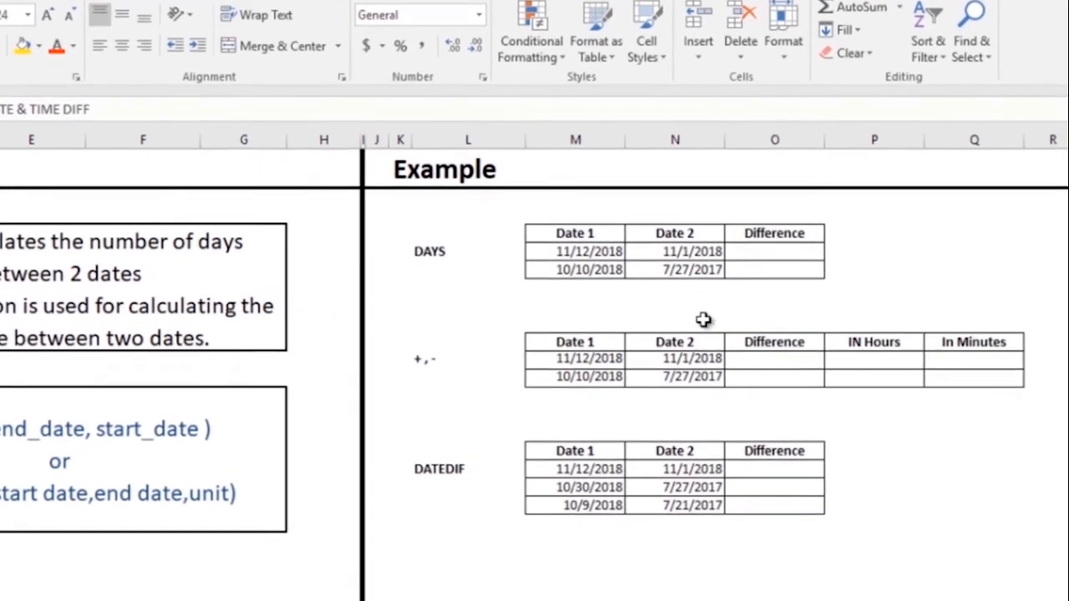
{"action": "left_click", "coordinate": [850, 262]}
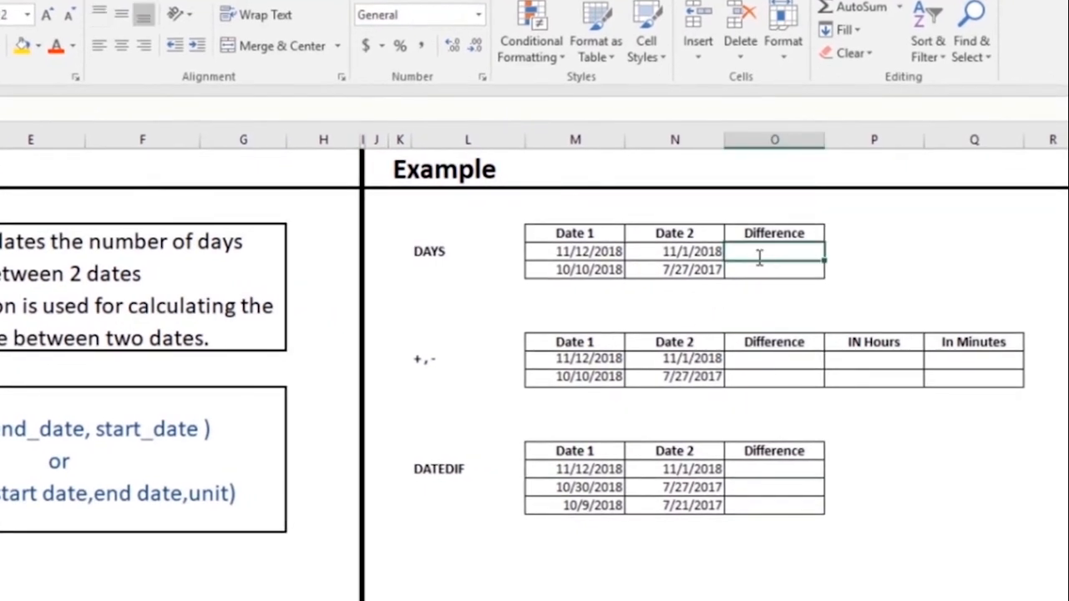
{"action": "type", "text": "=days"}
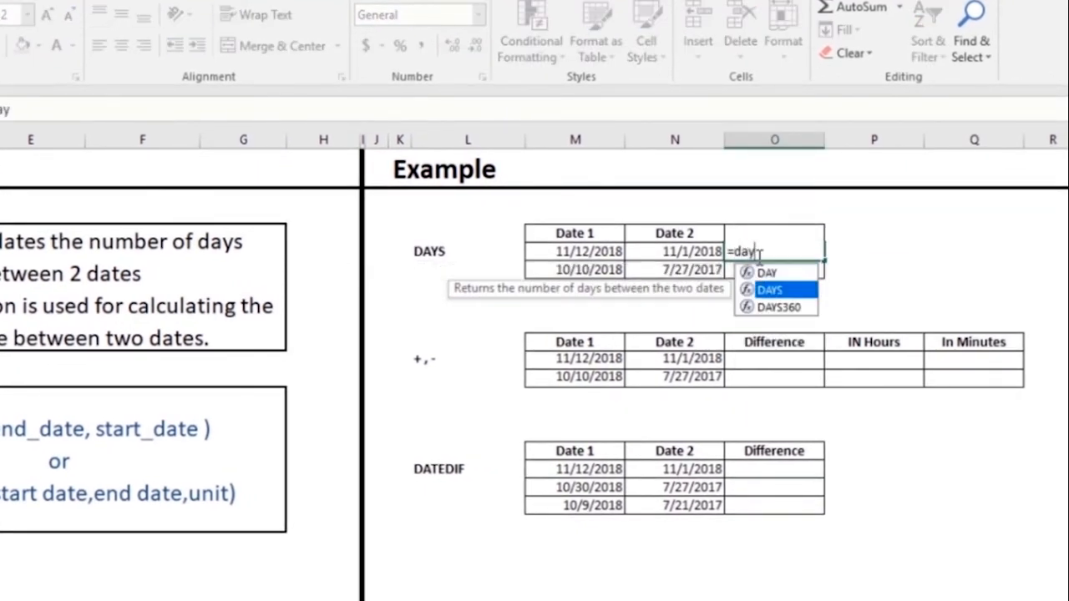
{"action": "key", "text": "Tab"}
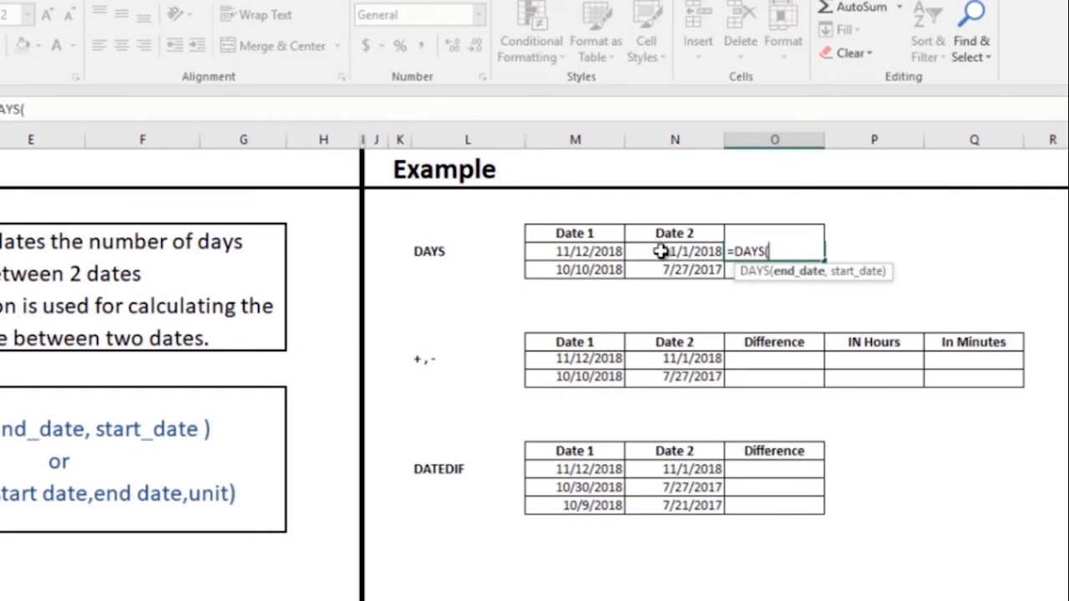
{"action": "left_click", "coordinate": [614, 251]}
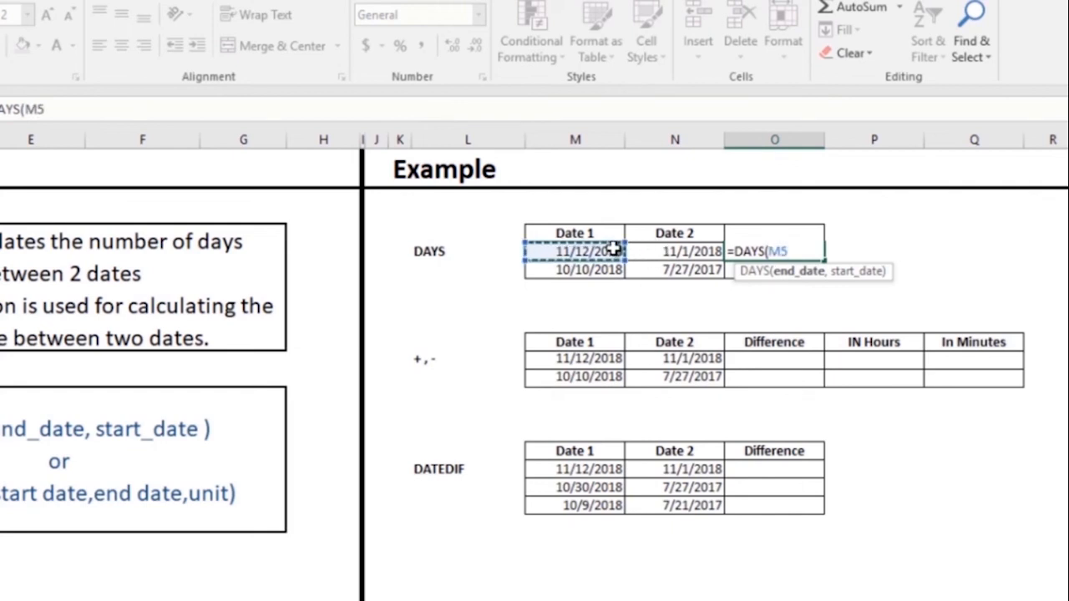
{"action": "type", "text": ","}
{"action": "left_click", "coordinate": [662, 252]}
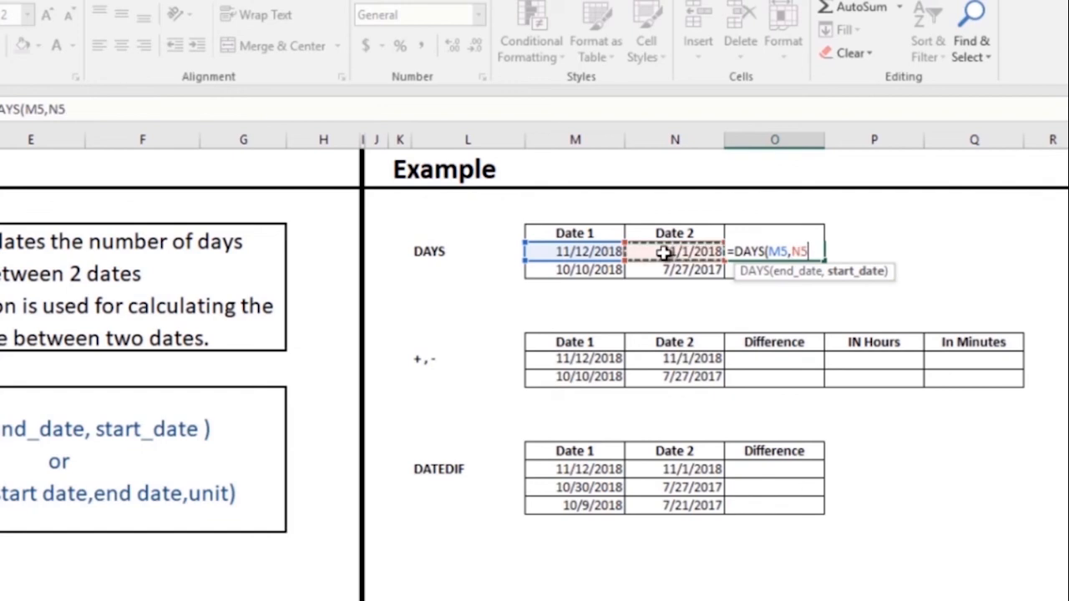
{"action": "key", "text": "Return"}
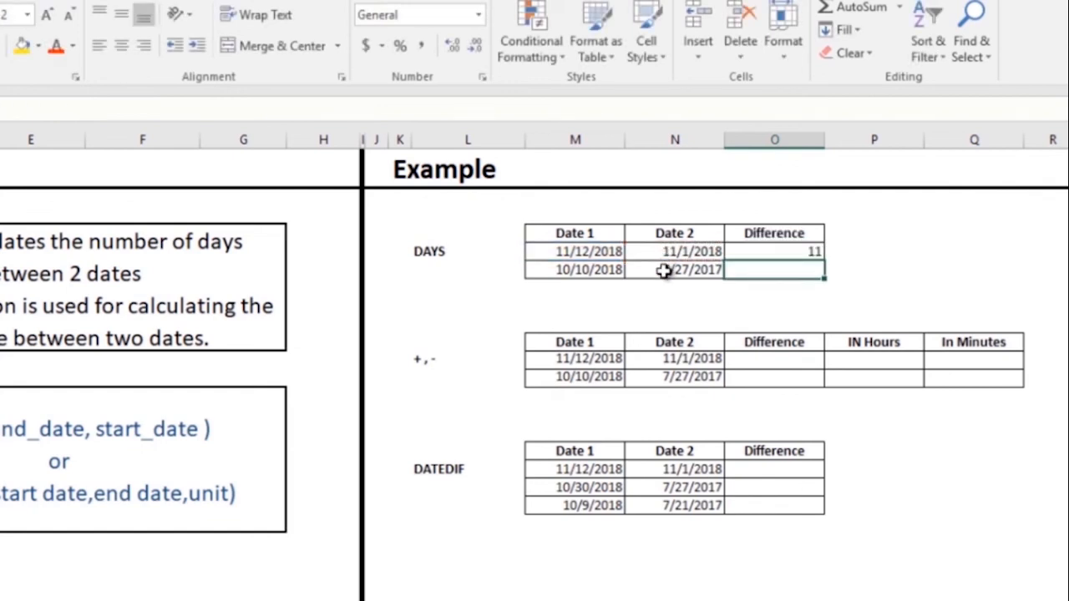
{"action": "left_click", "coordinate": [811, 249]}
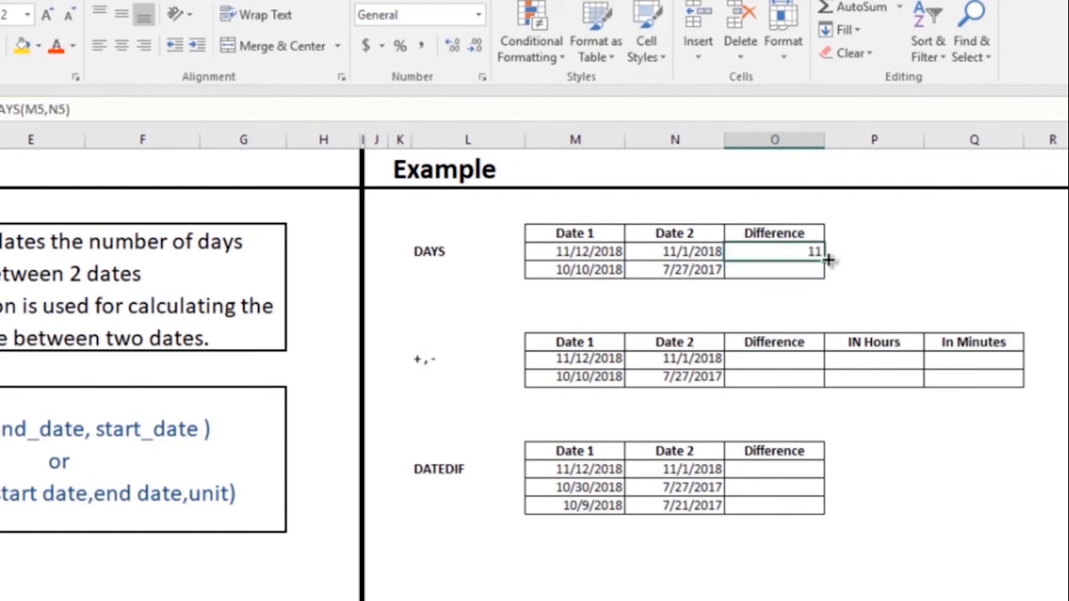
{"action": "left_click_drag", "start_coordinate": [827, 260], "coordinate": [858, 272]}
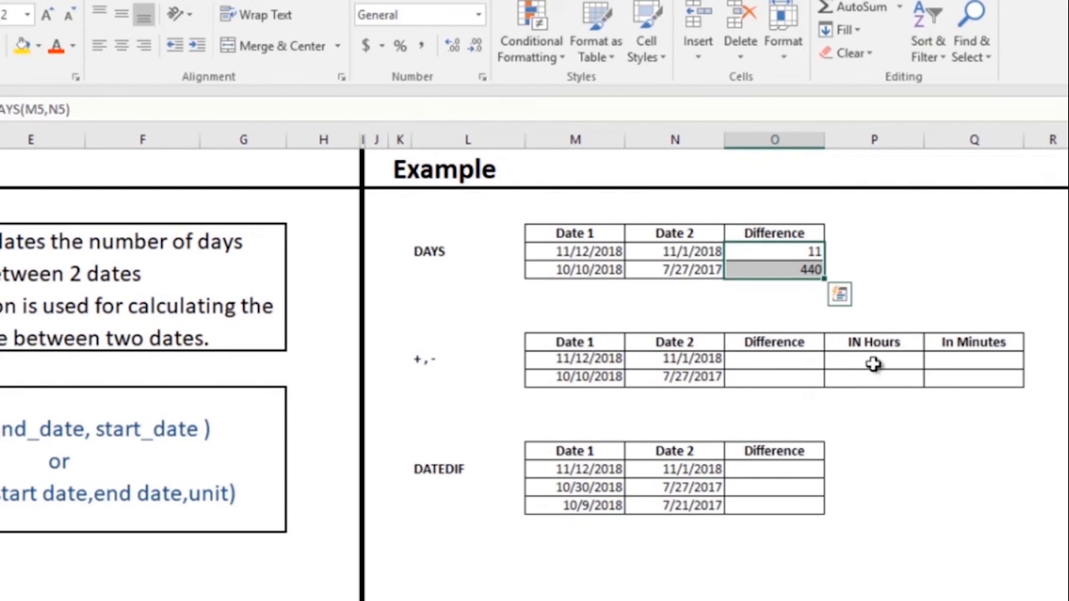
- Enter =M11-N11 in O11 and fill to O12, giving 11 and 440 days
{"action": "left_click", "coordinate": [793, 345]}
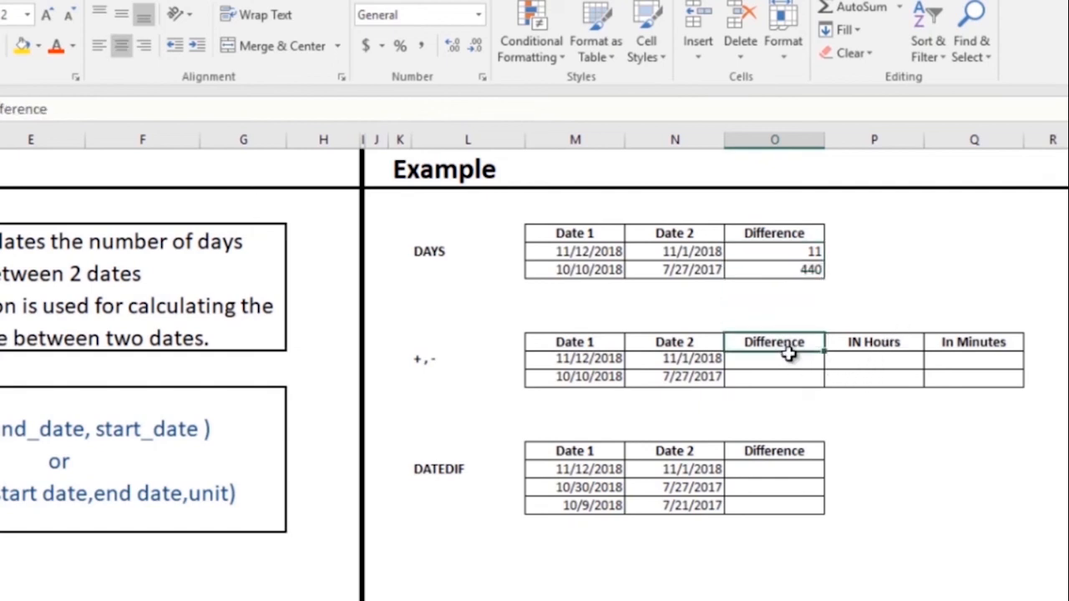
{"action": "left_click", "coordinate": [789, 356]}
{"action": "type", "text": "="}
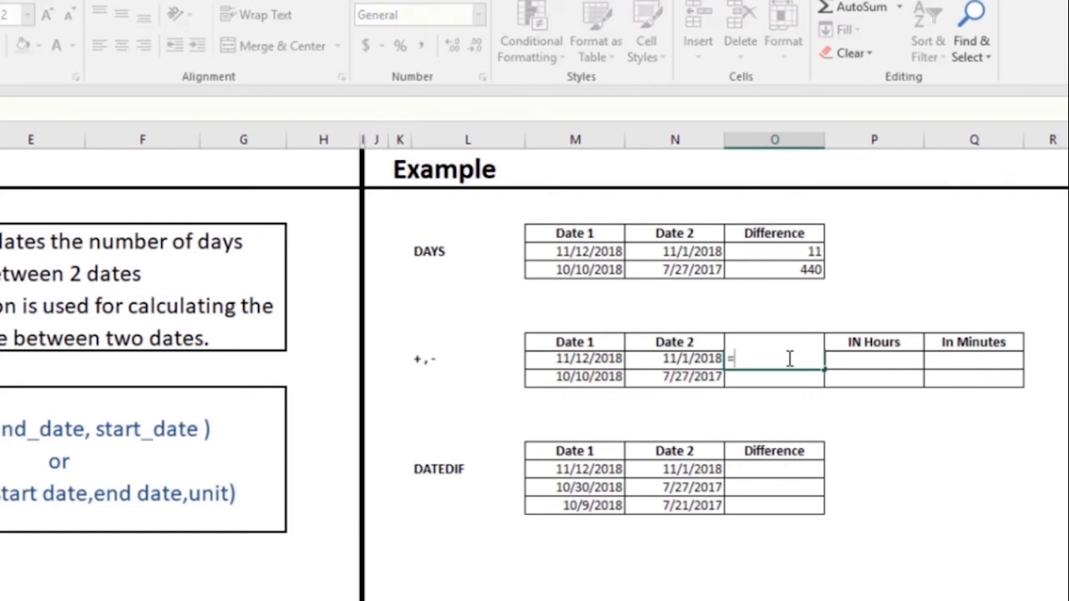
{"action": "left_click", "coordinate": [551, 359]}
{"action": "type", "text": "-"}
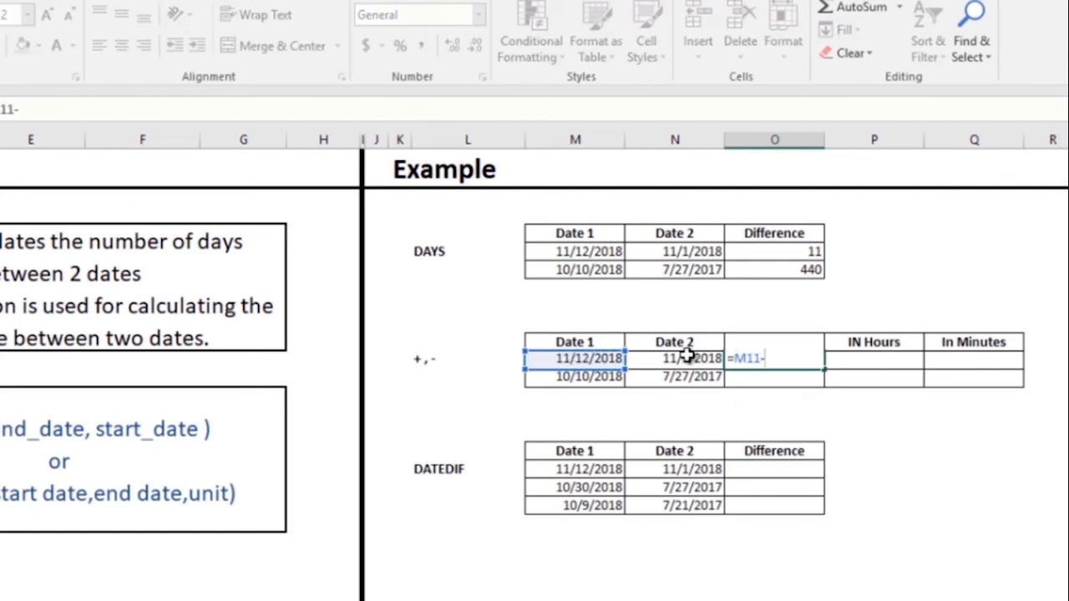
{"action": "left_click", "coordinate": [688, 357]}
{"action": "key", "text": "Return"}
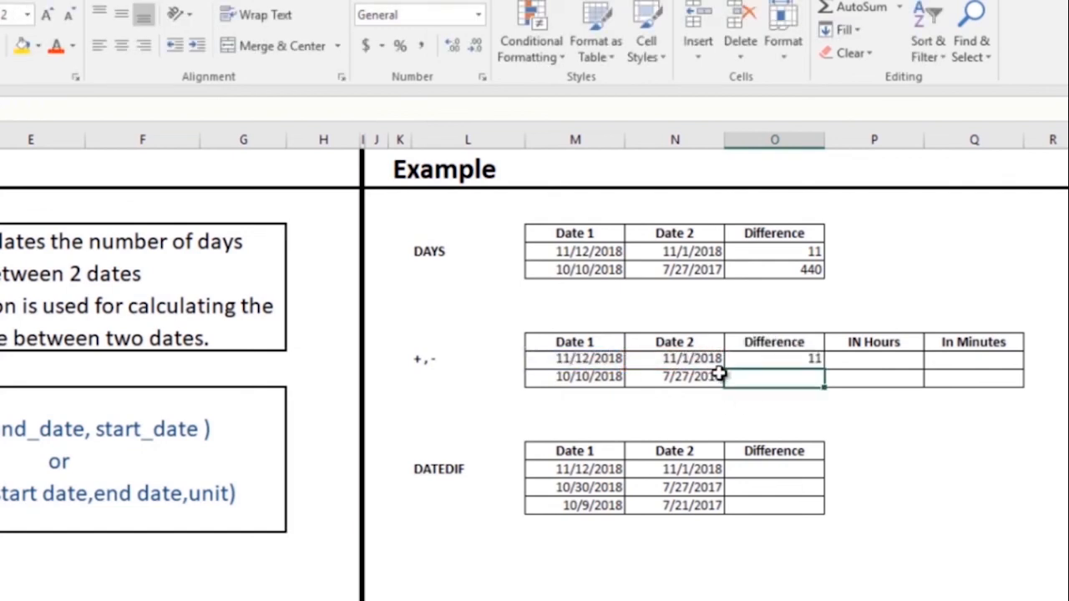
{"action": "left_click", "coordinate": [775, 357]}
{"action": "double_click", "coordinate": [824, 367]}
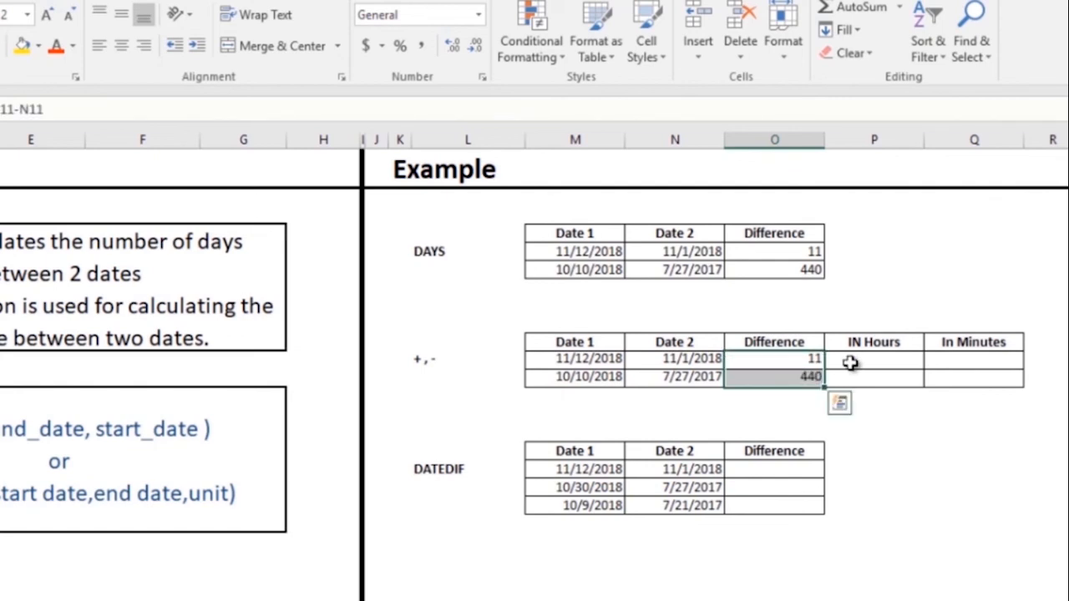
- Enter =O11*24 in P11 and fill to P12, giving 264 and 10560 hours
{"action": "left_click", "coordinate": [850, 364]}
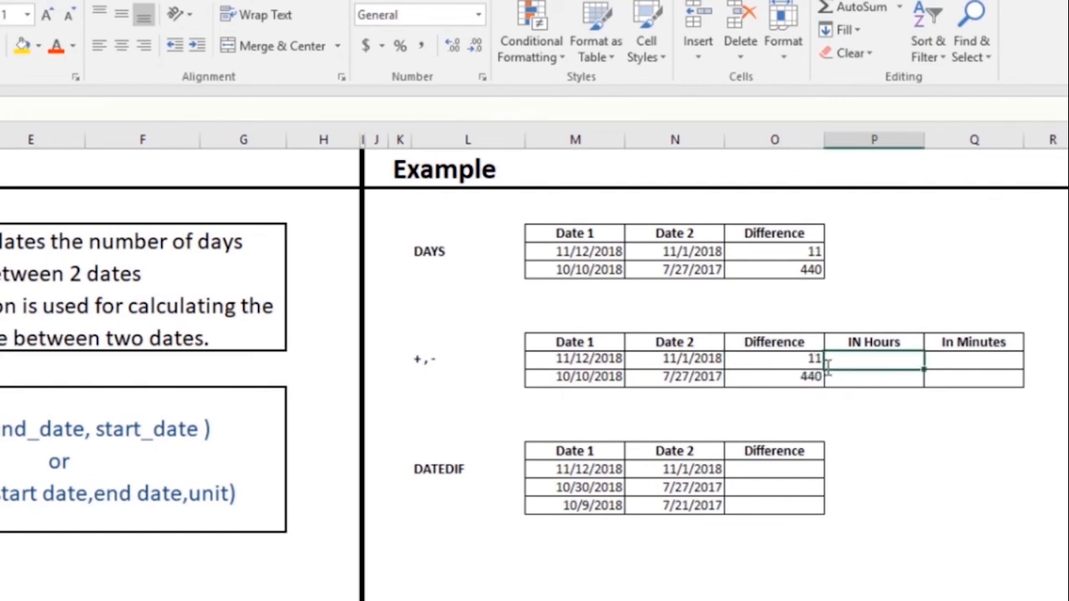
{"action": "type", "text": "="}
{"action": "left_click", "coordinate": [790, 358]}
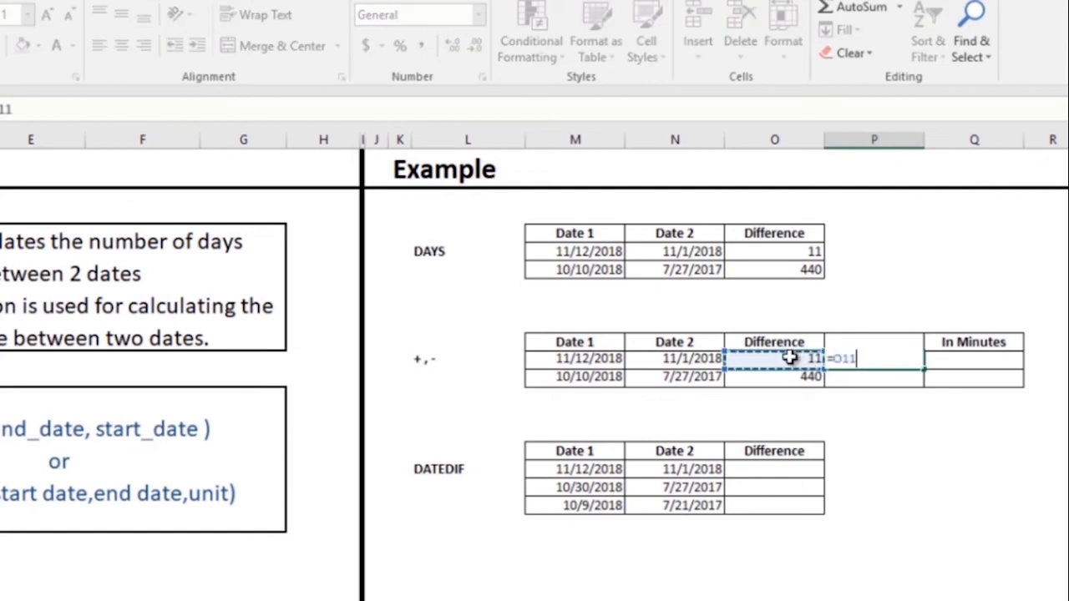
{"action": "type", "text": "*24"}
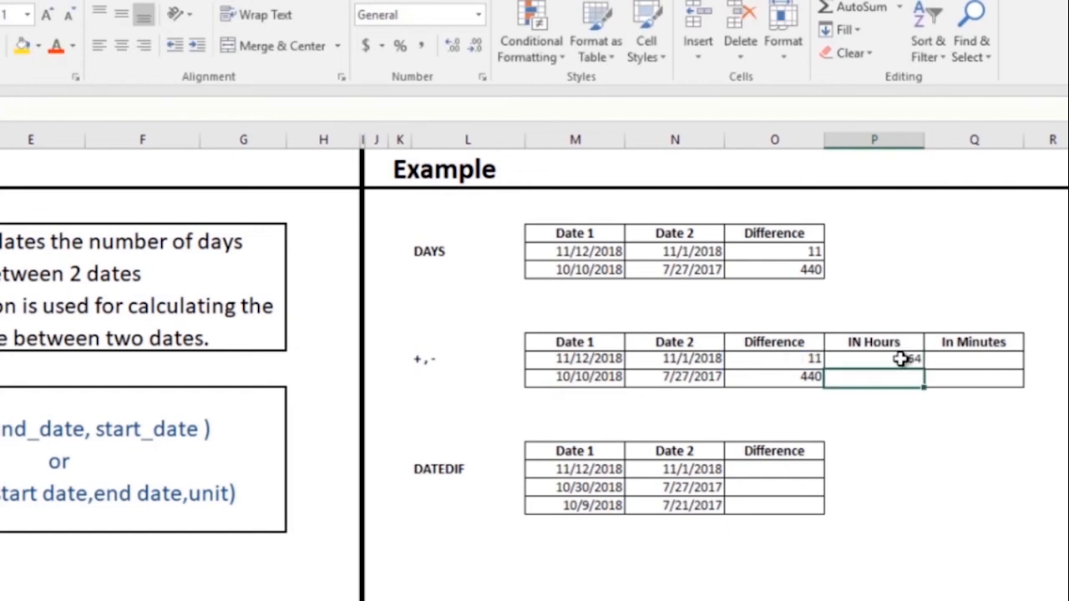
{"action": "key", "text": "ctrl+Return"}
{"action": "left_click_drag", "start_coordinate": [926, 370], "coordinate": [925, 385]}
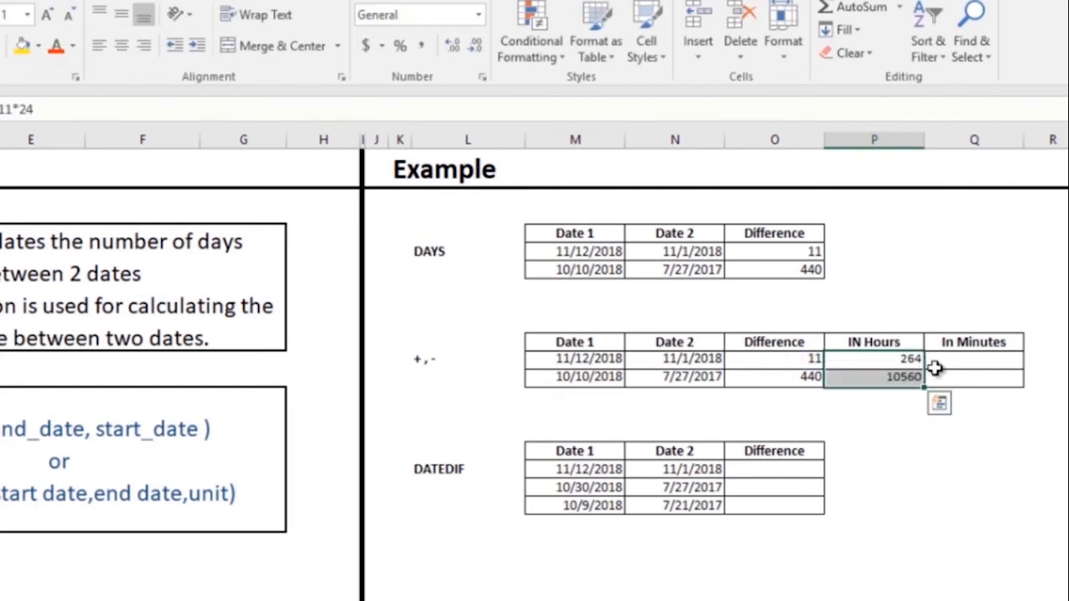
- Enter =P11*60 in Q11 and fill to Q12, giving 15840 and 633600 minutes
{"action": "left_click", "coordinate": [960, 361]}
{"action": "type", "text": "="}
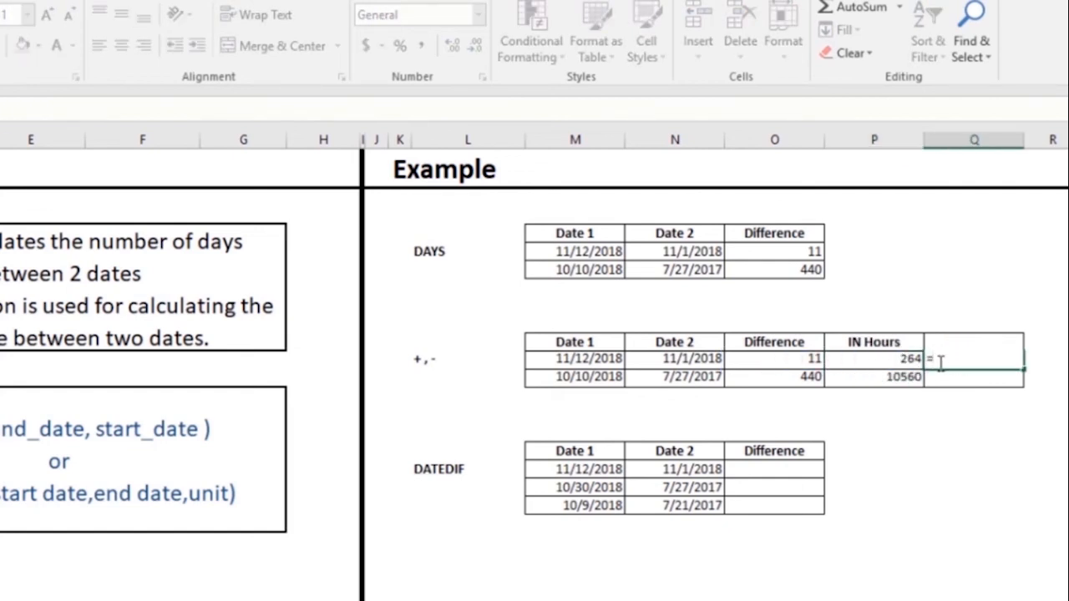
{"action": "left_click", "coordinate": [886, 359]}
{"action": "type", "text": "*60"}
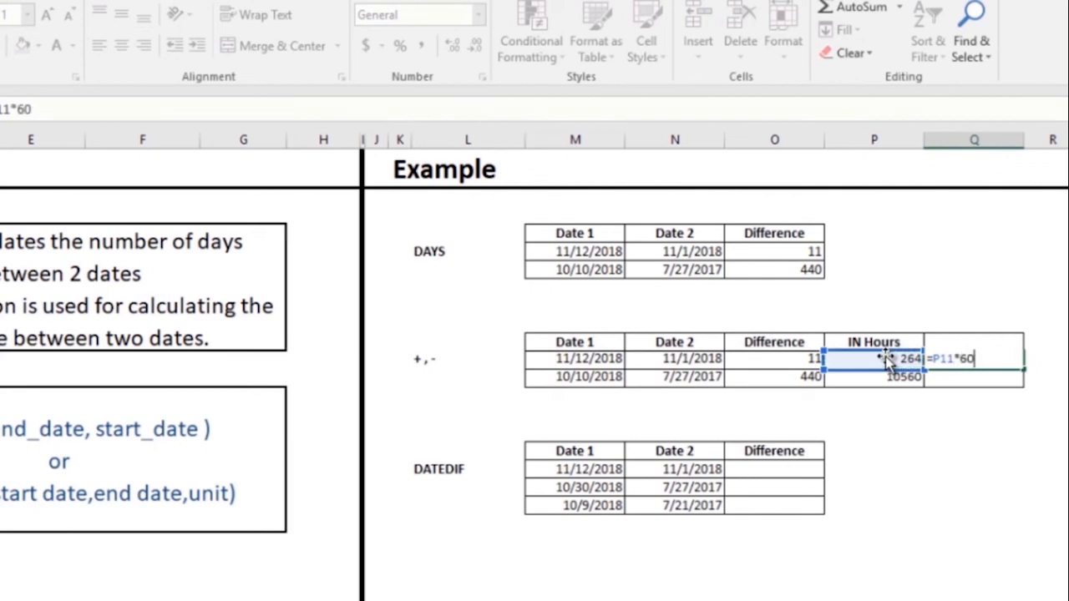
{"action": "key", "text": "Return"}
{"action": "left_click", "coordinate": [1002, 360]}
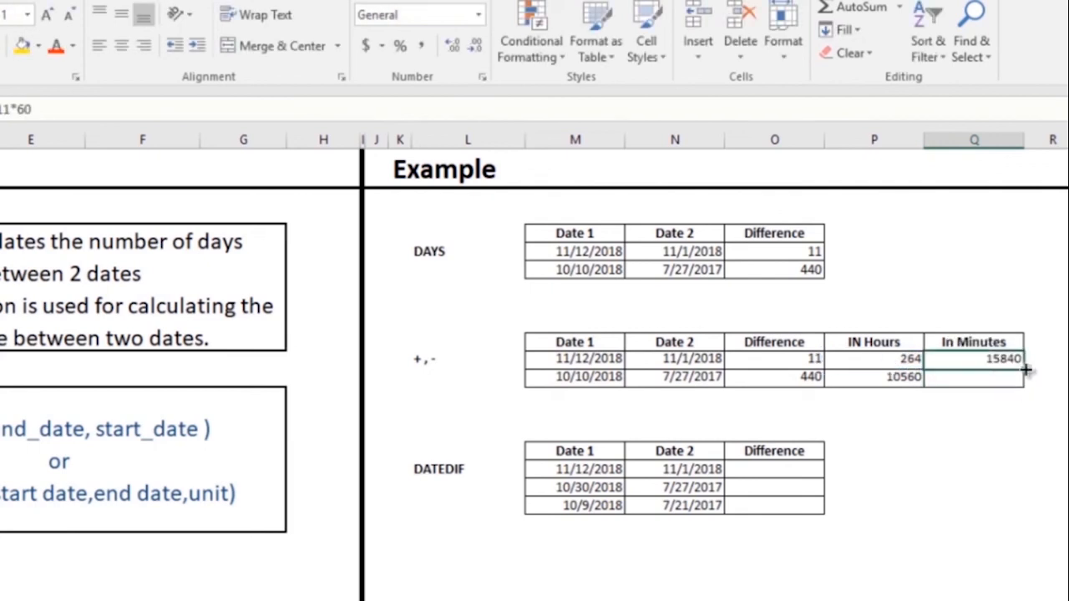
{"action": "left_click_drag", "start_coordinate": [1024, 368], "coordinate": [1021, 387]}
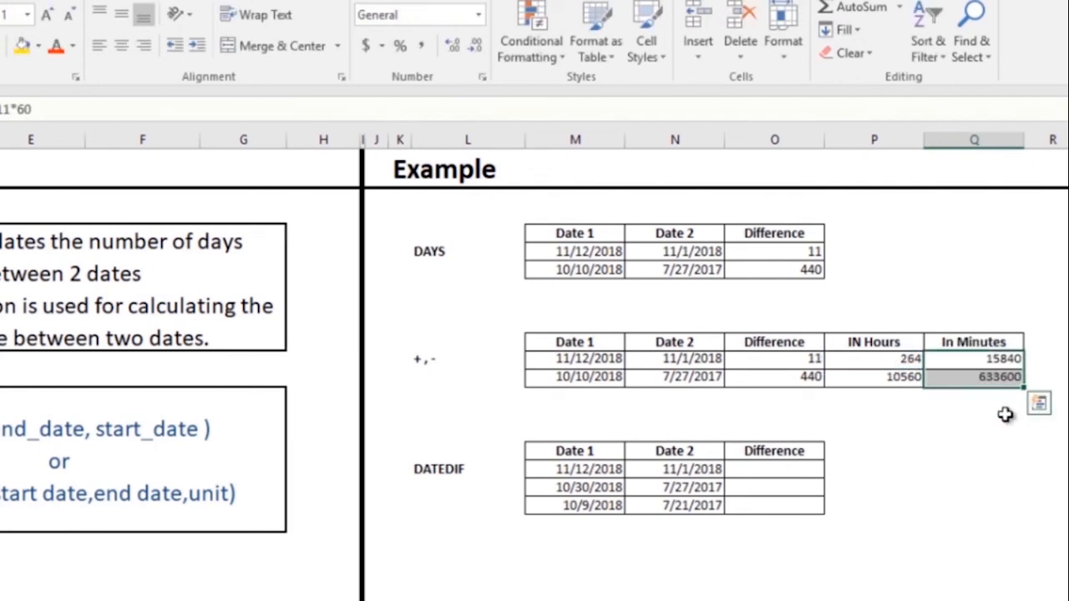
- Enter =DATEDIF(N17,M17,"d") in O17 to get the day gap of 11
{"action": "left_click", "coordinate": [797, 469]}
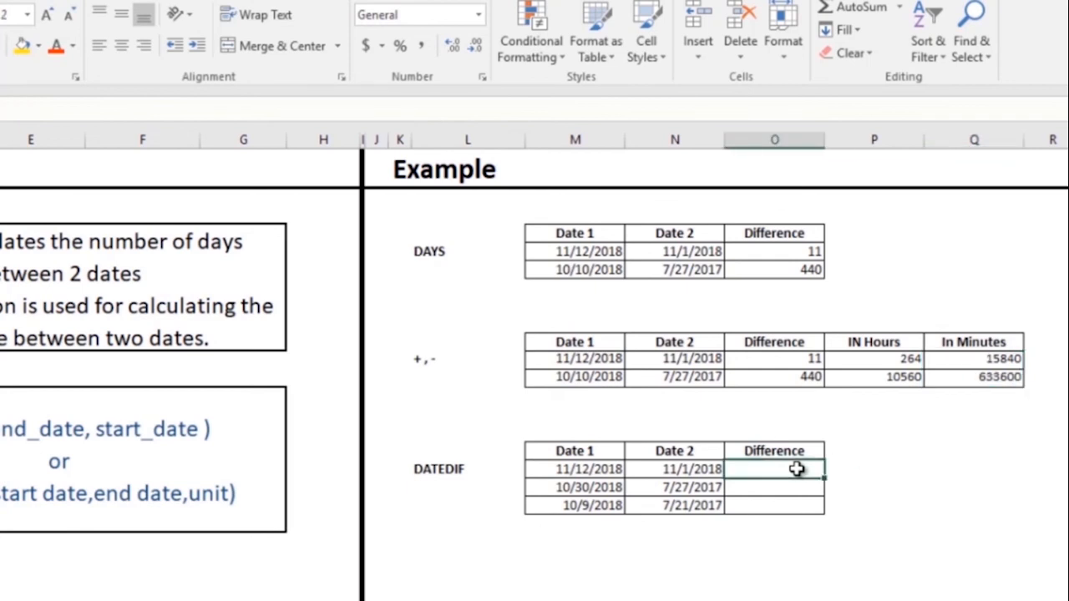
{"action": "type", "text": "=da"}
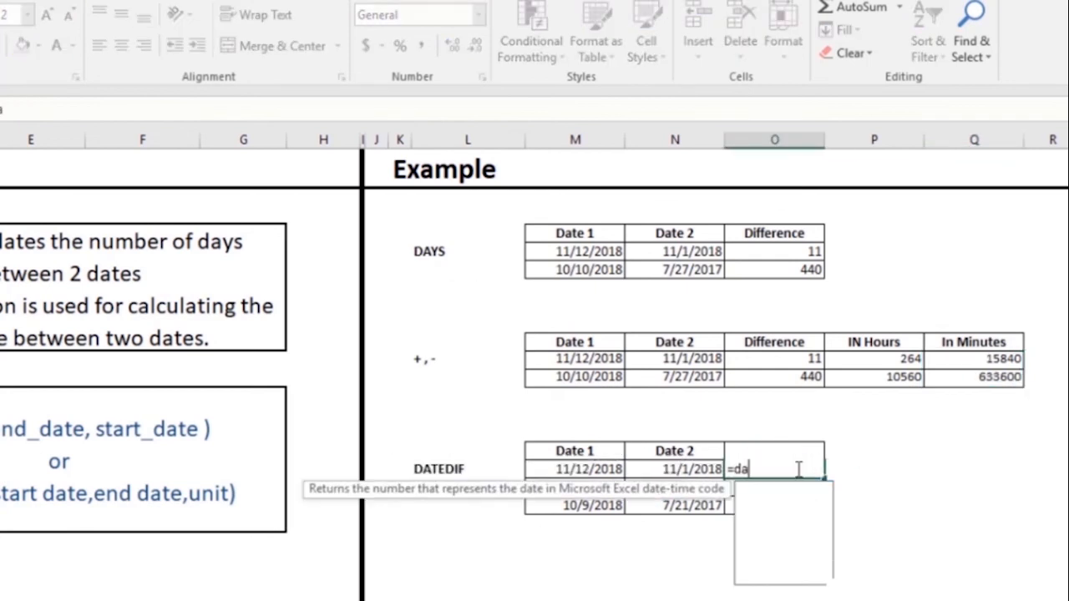
{"action": "type", "text": "tedif"}
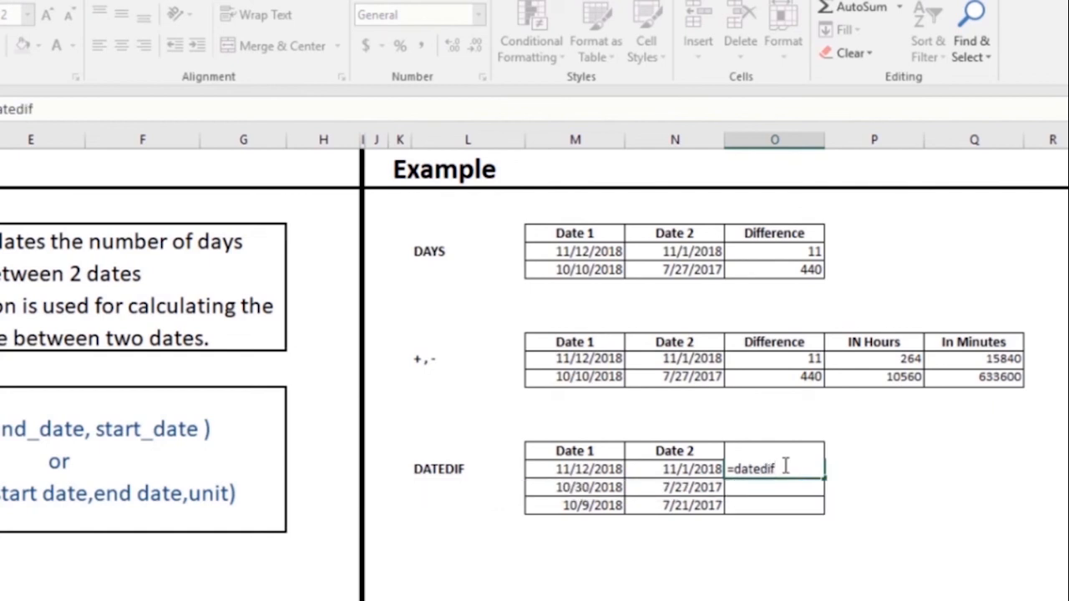
{"action": "type", "text": "("}
{"action": "key", "text": "Left"}
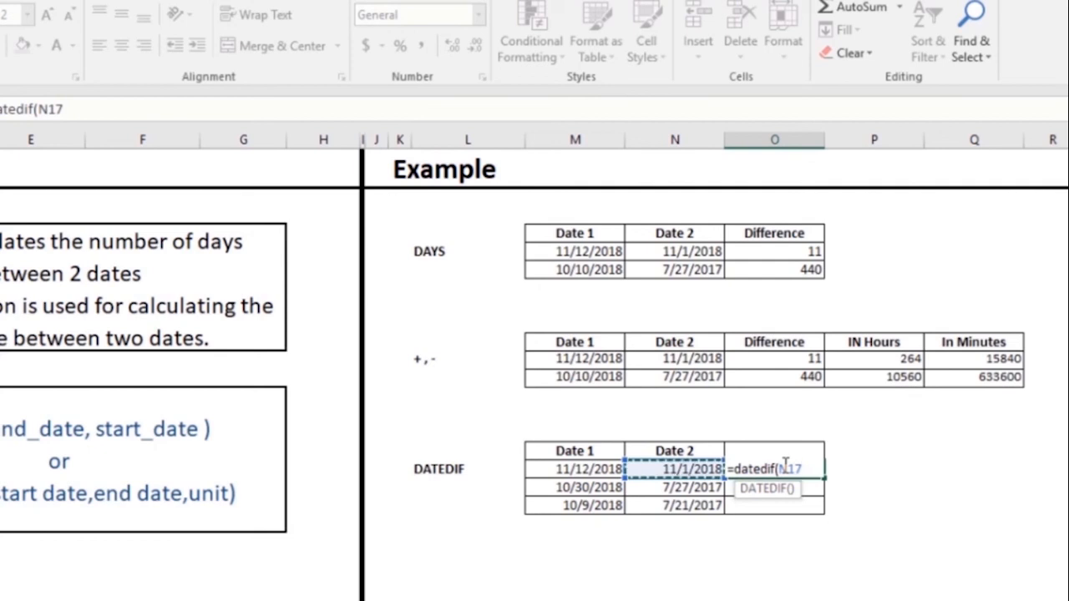
{"action": "type", "text": ","}
{"action": "key", "text": "Left"}
{"action": "key", "text": "Left"}
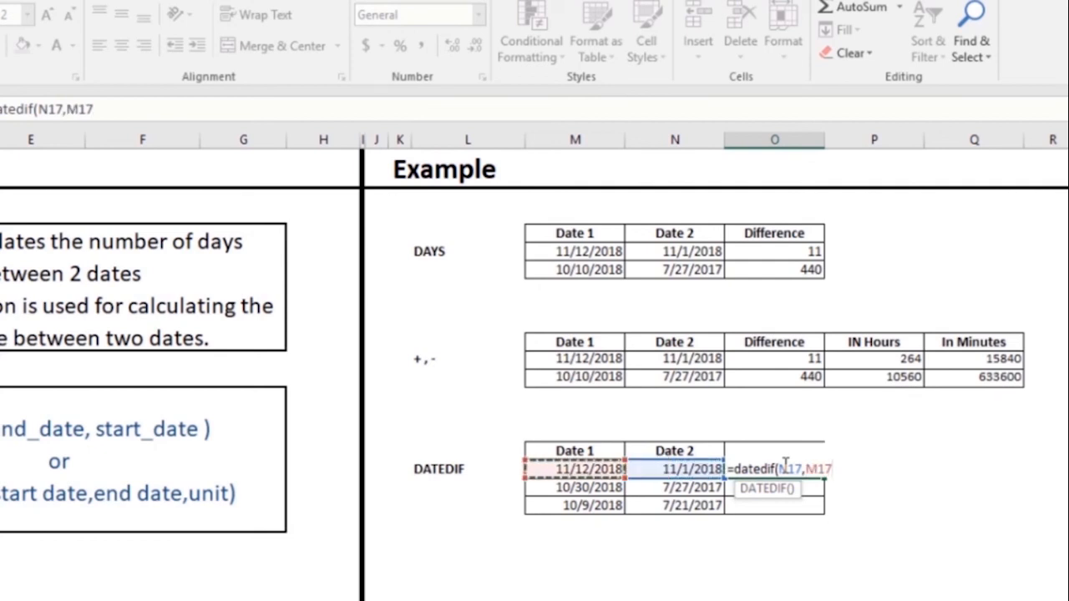
{"action": "type", "text": ",\""}
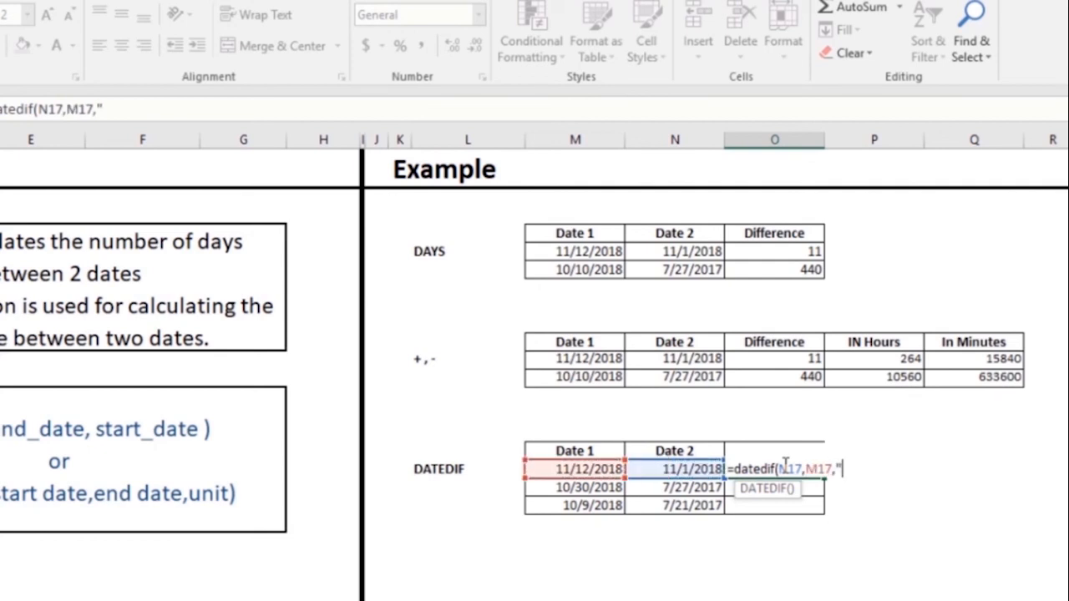
{"action": "type", "text": "d\")"}
{"action": "key", "text": "Return"}
{"action": "left_click", "coordinate": [783, 467]}
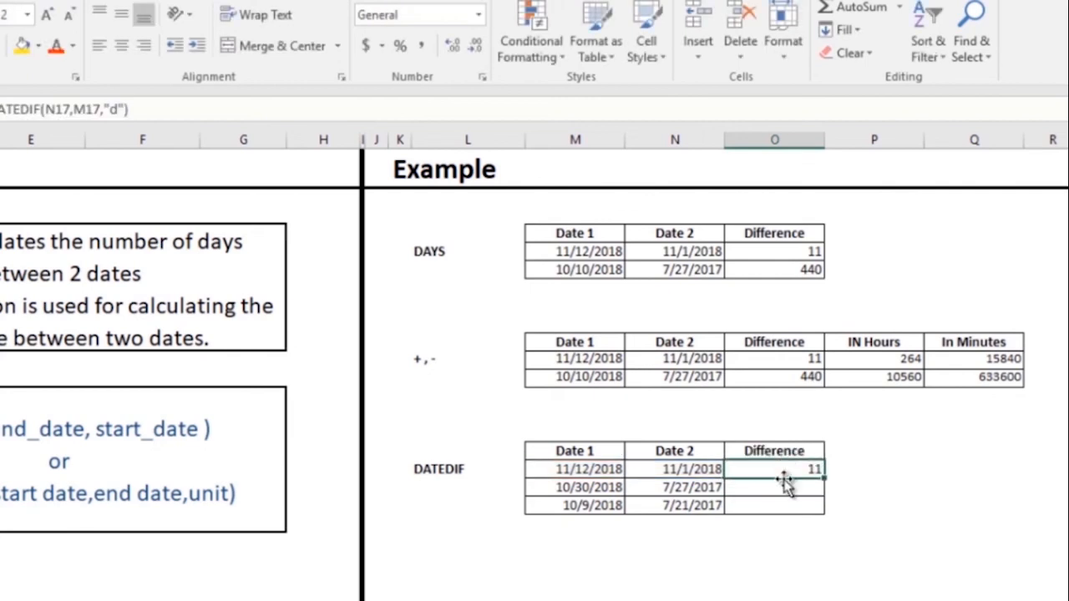
- Enter =DATEDIF(N18,M18,"m") in O18 to get the month gap of 15
{"action": "left_click", "coordinate": [780, 487]}
{"action": "type", "text": "="}
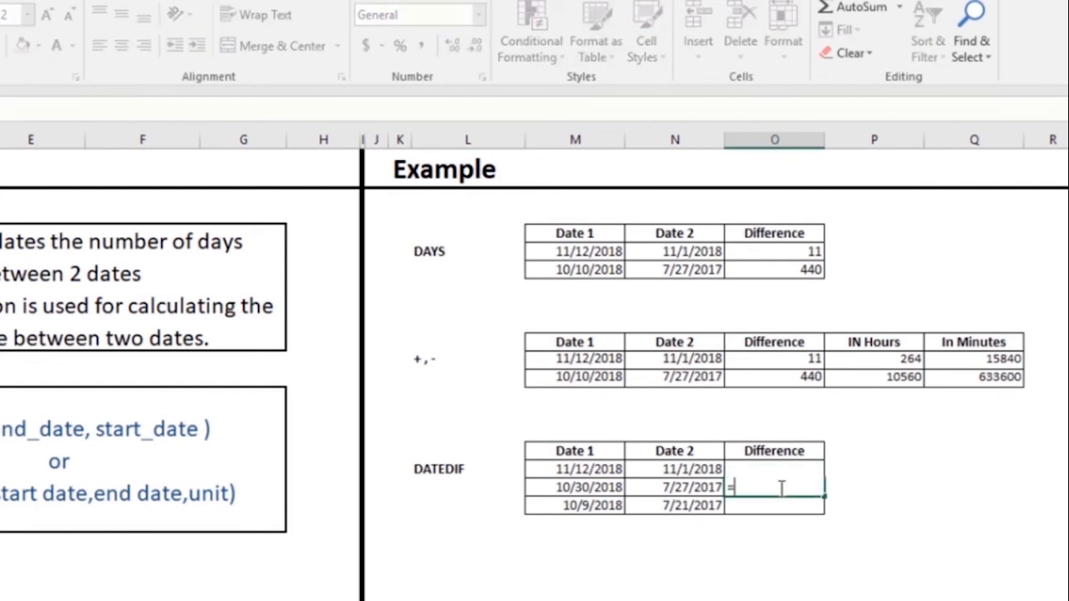
{"action": "type", "text": "datedif"}
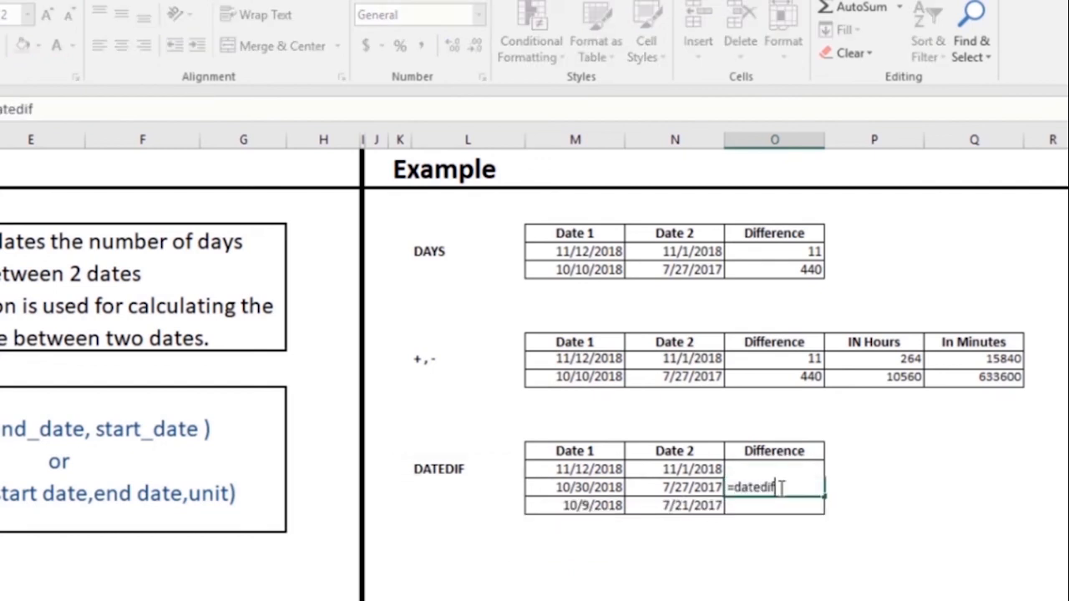
{"action": "type", "text": "("}
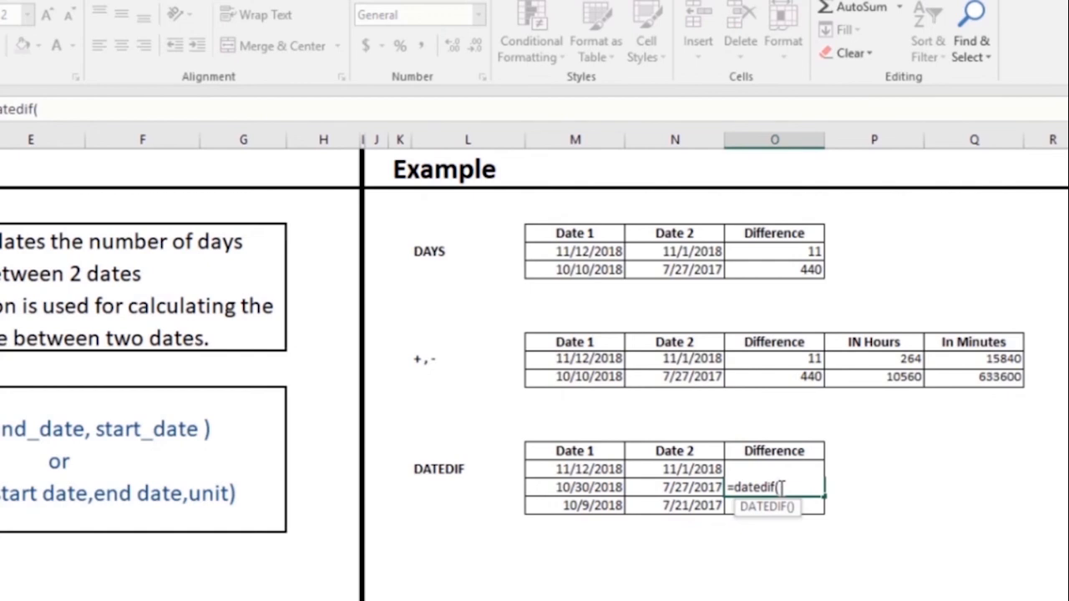
{"action": "key", "text": "Left"}
{"action": "type", "text": ","}
{"action": "key", "text": "Left"}
{"action": "key", "text": "Left"}
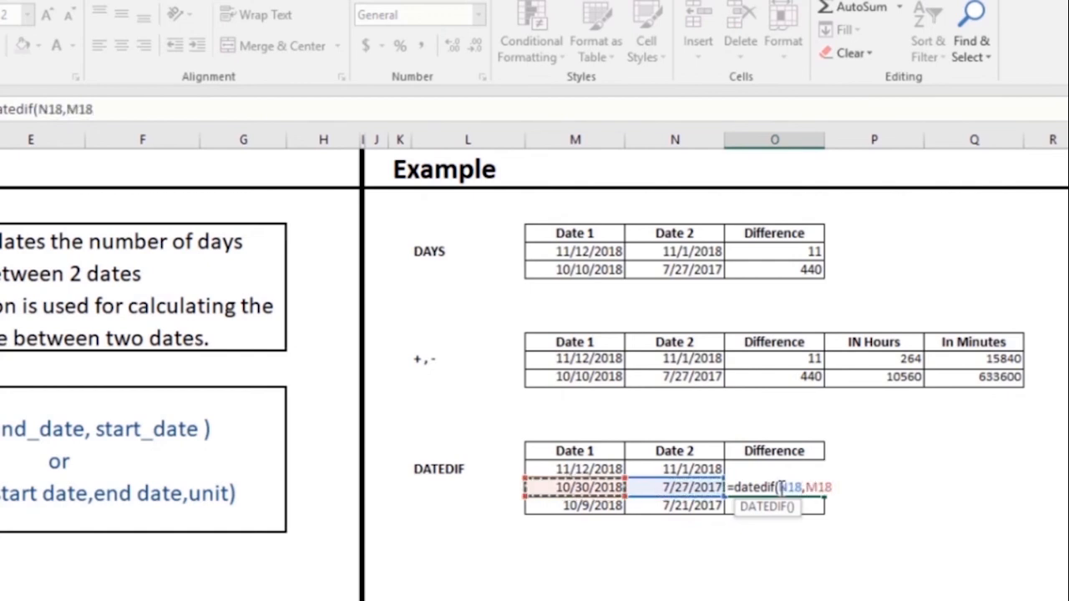
{"action": "type", "text": ",\"m\""}
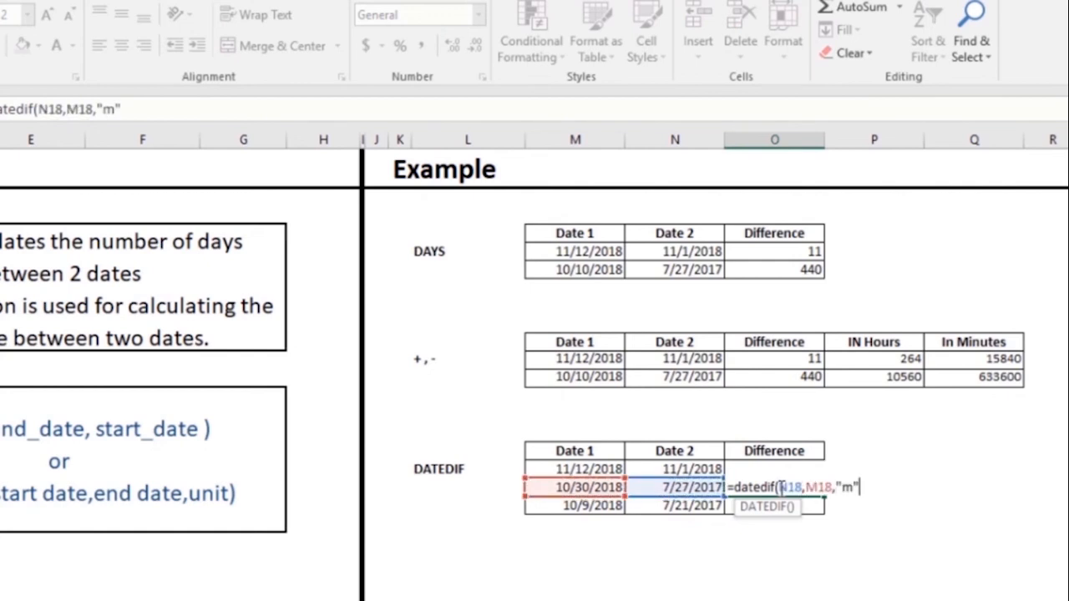
{"action": "type", "text": ")"}
{"action": "key", "text": "Return"}
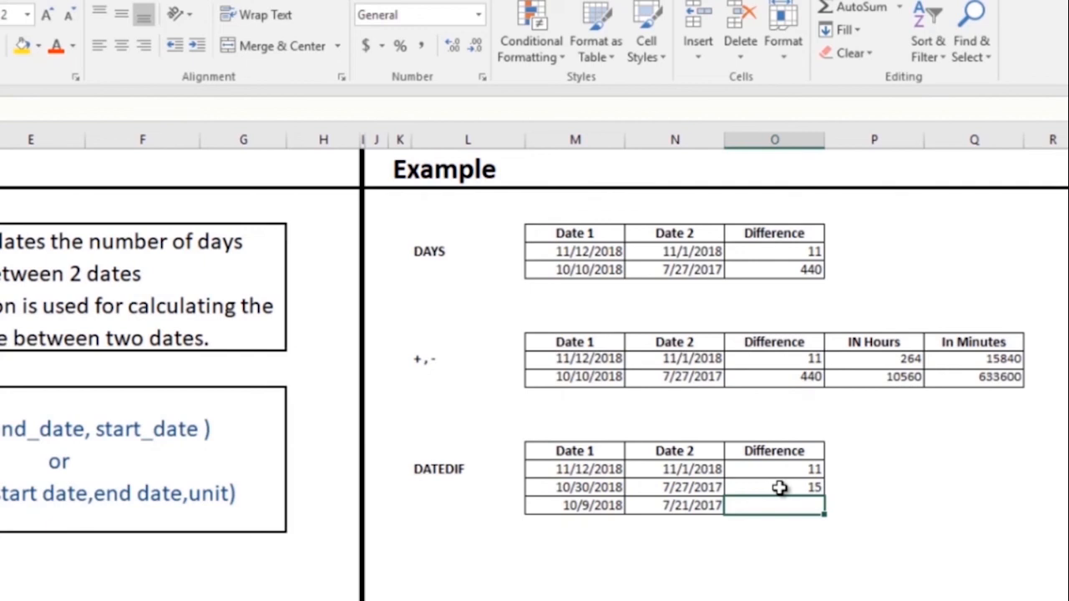
- Begin a DATEDIF formula in O19 referencing row 19's dates
{"action": "type", "text": "=datedif("}
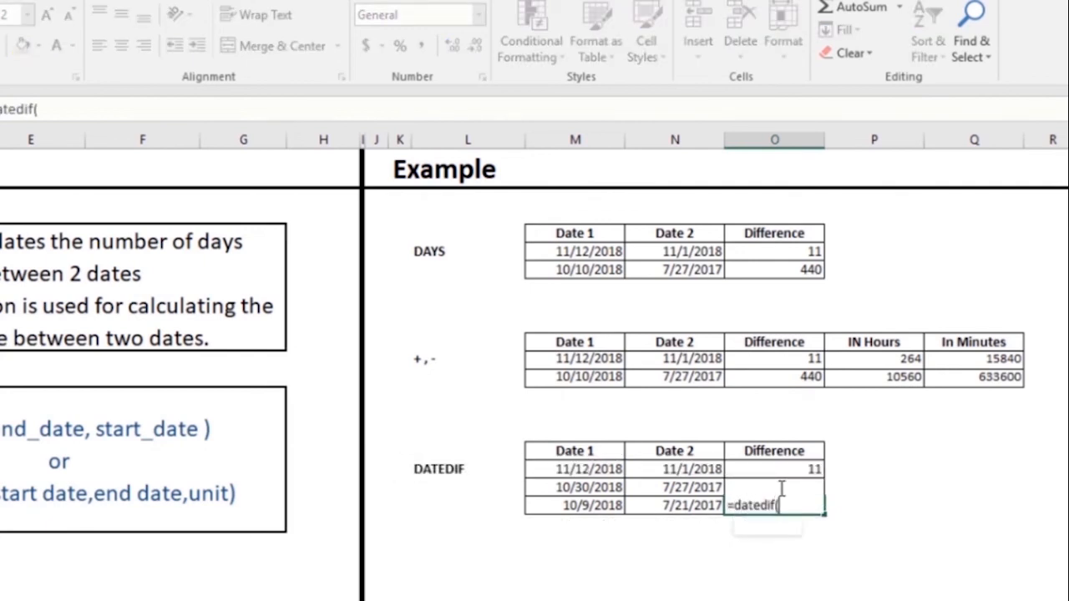
{"action": "key", "text": "Left"}
{"action": "type", "text": ","}
{"action": "key", "text": "Left"}
{"action": "key", "text": "Left"}
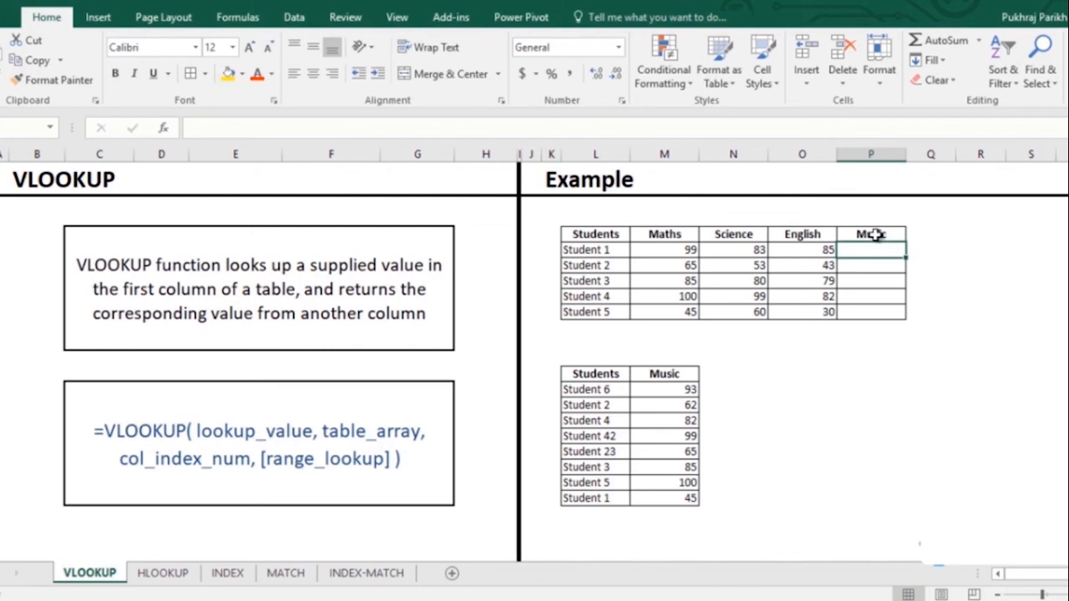
- Enter =VLOOKUP(L5,L14:M21,2,0) in P5 so Student 1's Music mark shows 45
{"action": "type", "text": "=vl"}
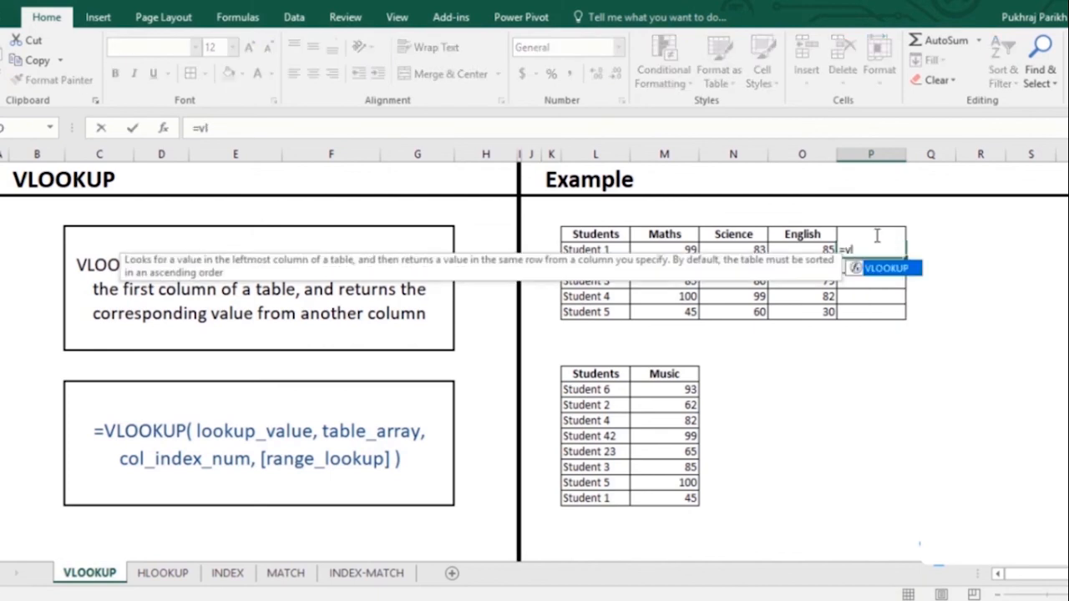
{"action": "key", "text": "Tab"}
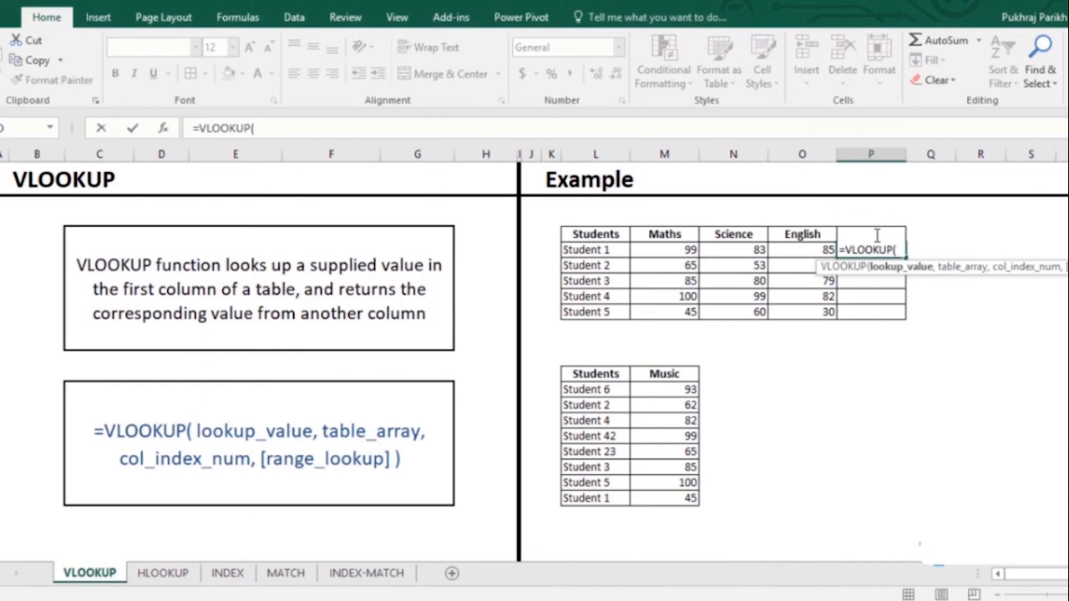
{"action": "key", "text": "Left"}
{"action": "key", "text": "Left"}
{"action": "key", "text": "Left"}
{"action": "key", "text": "Left"}
{"action": "key", "text": "Left"}
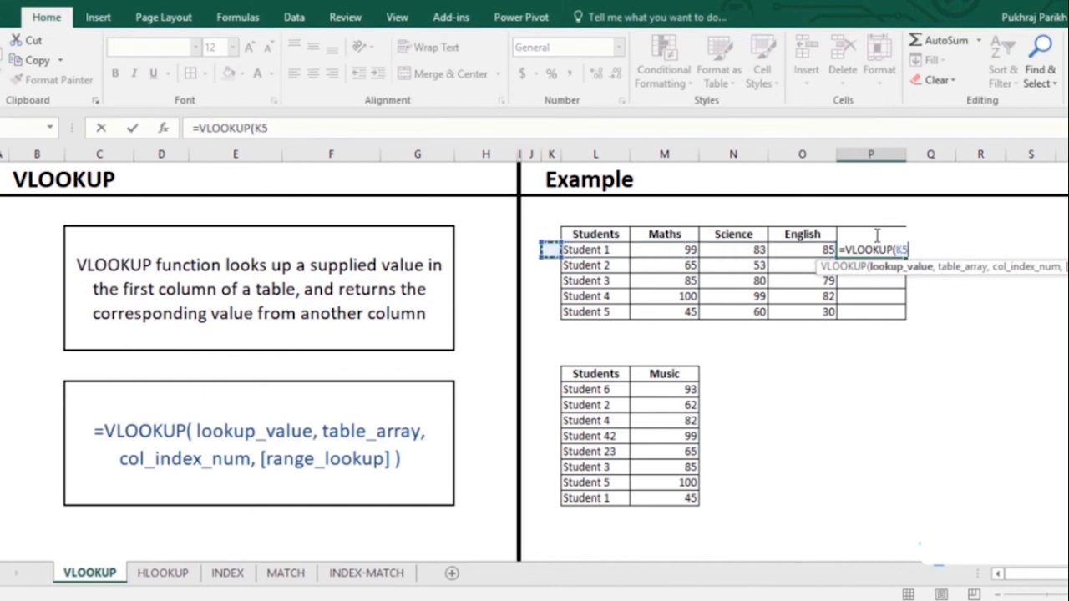
{"action": "key", "text": "Right"}
{"action": "type", "text": ","}
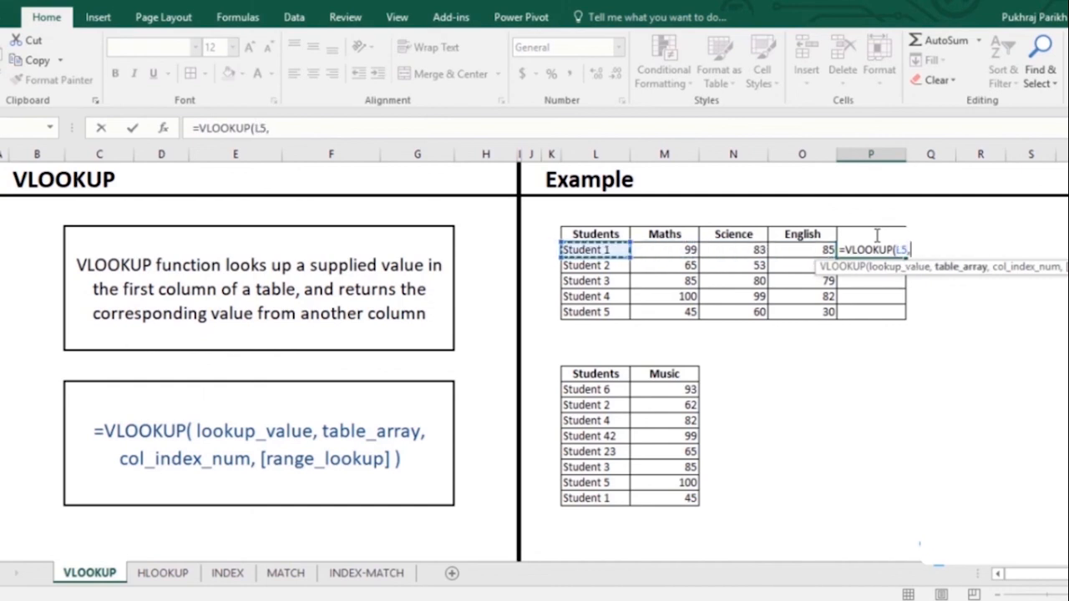
{"action": "key", "text": "Down"}
{"action": "key", "text": "Down"}
{"action": "key", "text": "Down"}
{"action": "key", "text": "Down"}
{"action": "key", "text": "Down"}
{"action": "key", "text": "Down"}
{"action": "key", "text": "Down"}
{"action": "key", "text": "Down"}
{"action": "key", "text": "Down"}
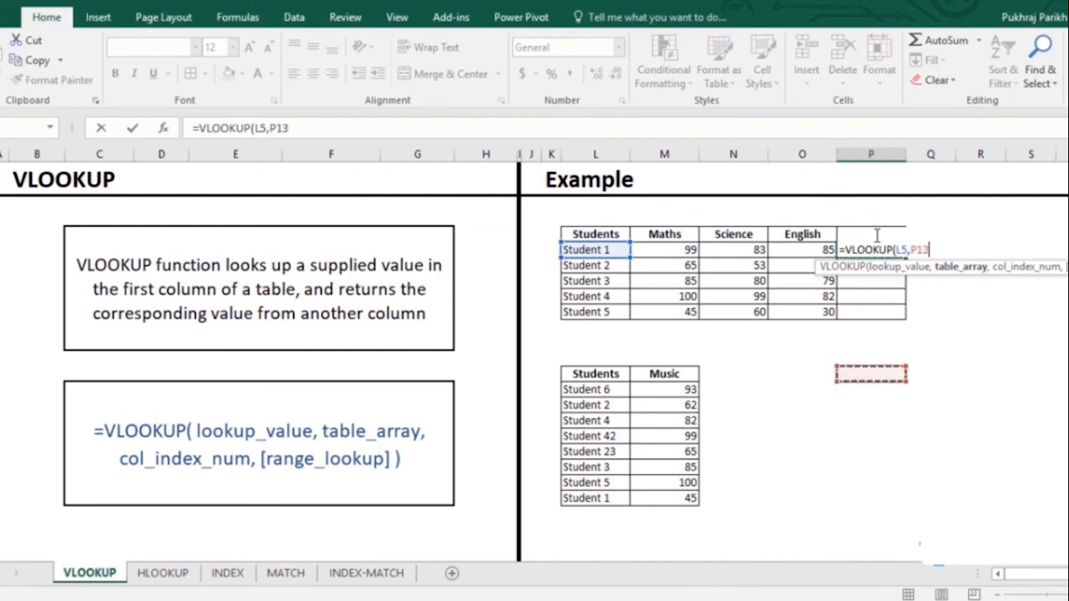
{"action": "key", "text": "Left"}
{"action": "key", "text": "Left"}
{"action": "key", "text": "Left"}
{"action": "key", "text": "Left"}
{"action": "key", "text": "shift+Right"}
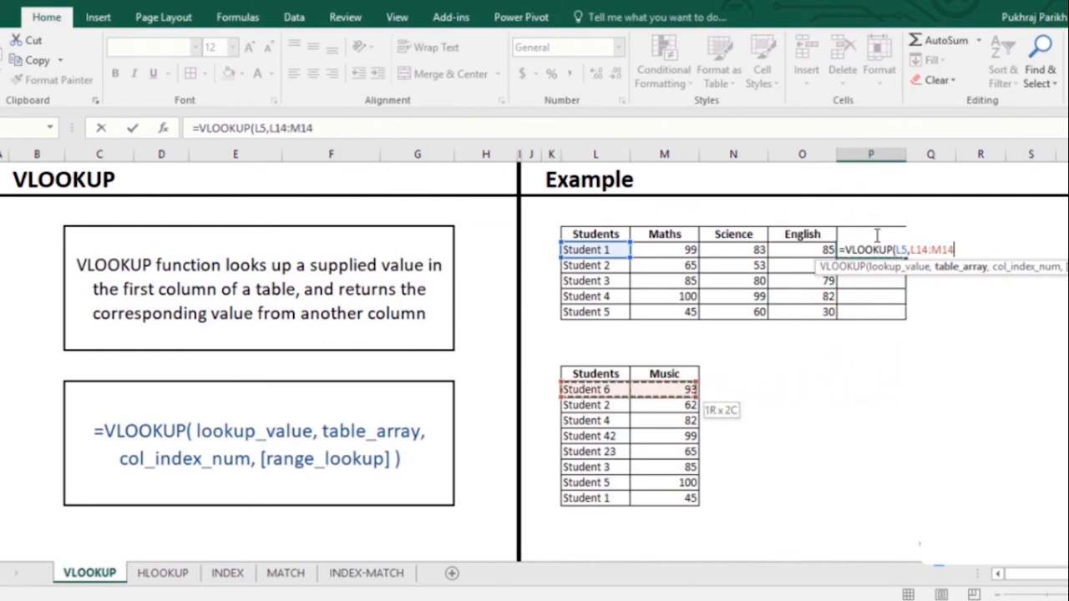
{"action": "key", "text": "shift+Down"}
{"action": "key", "text": "shift+Down"}
{"action": "key", "text": "shift+Down"}
{"action": "key", "text": "shift+Down"}
{"action": "key", "text": "shift+Down"}
{"action": "key", "text": "shift+Down"}
{"action": "key", "text": "shift+Down"}
{"action": "type", "text": ","}
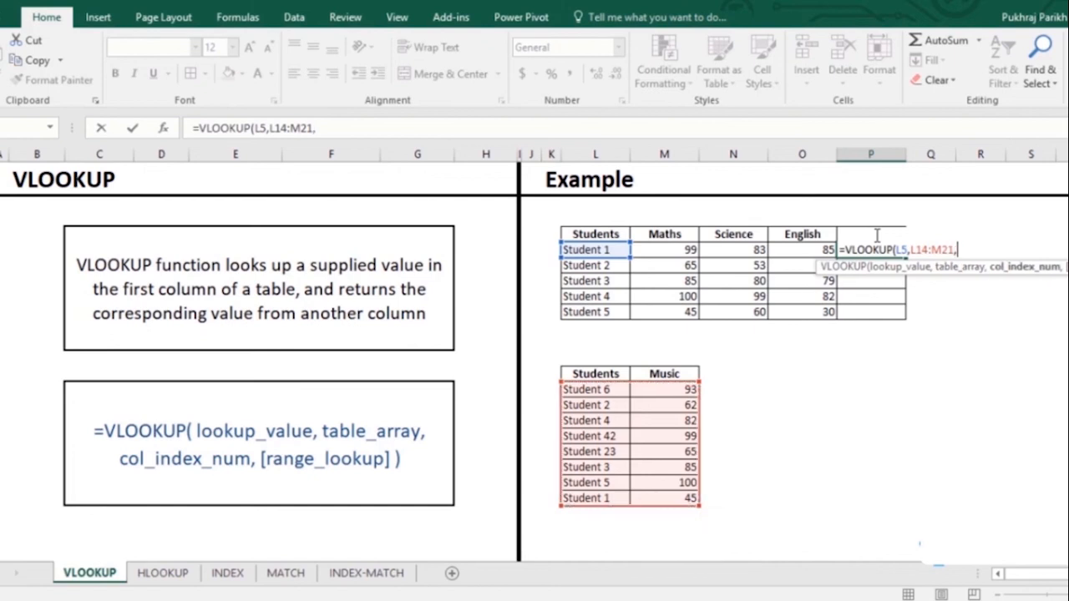
{"action": "type", "text": "2"}
{"action": "type", "text": ","}
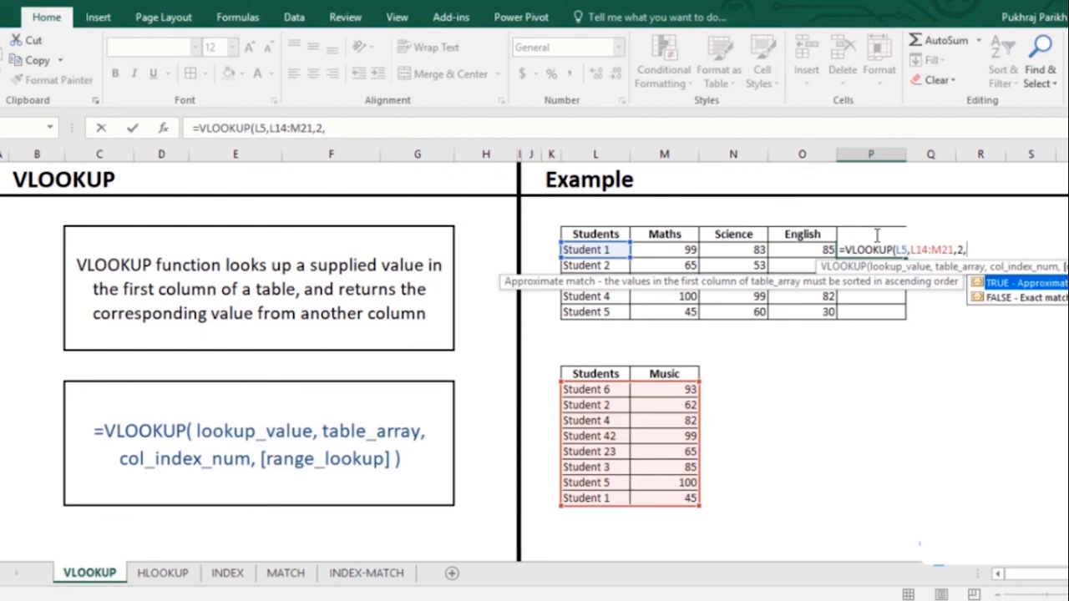
{"action": "type", "text": "0)"}
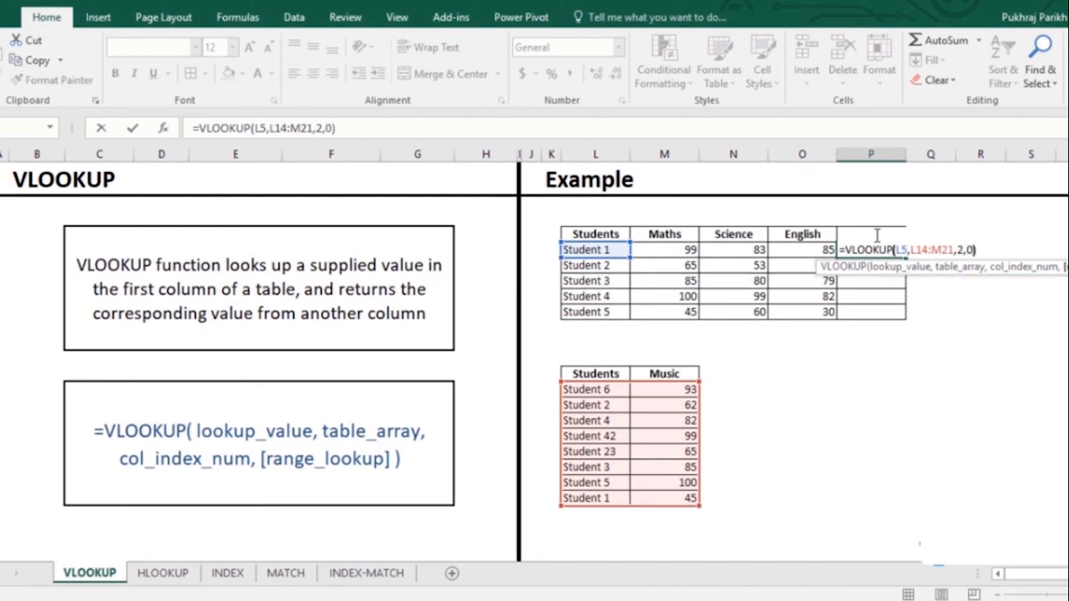
{"action": "key", "text": "Return"}
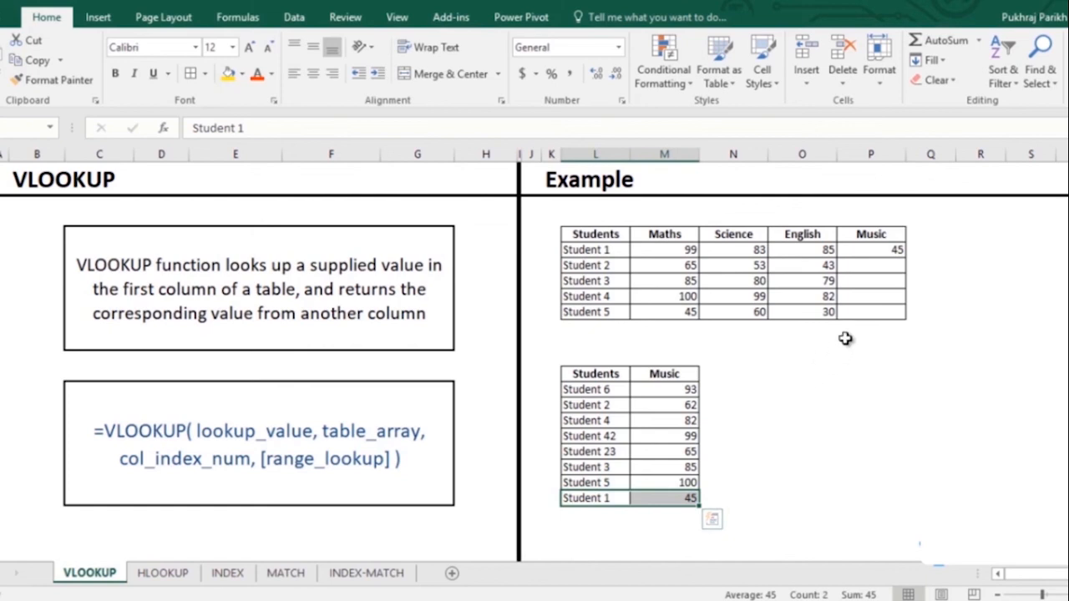
- Anchor the VLOOKUP range as $L$14:$M$21, fill Music (45, 62, 85, 82, 100), then open HLOOKUP
{"action": "left_click", "coordinate": [885, 250]}
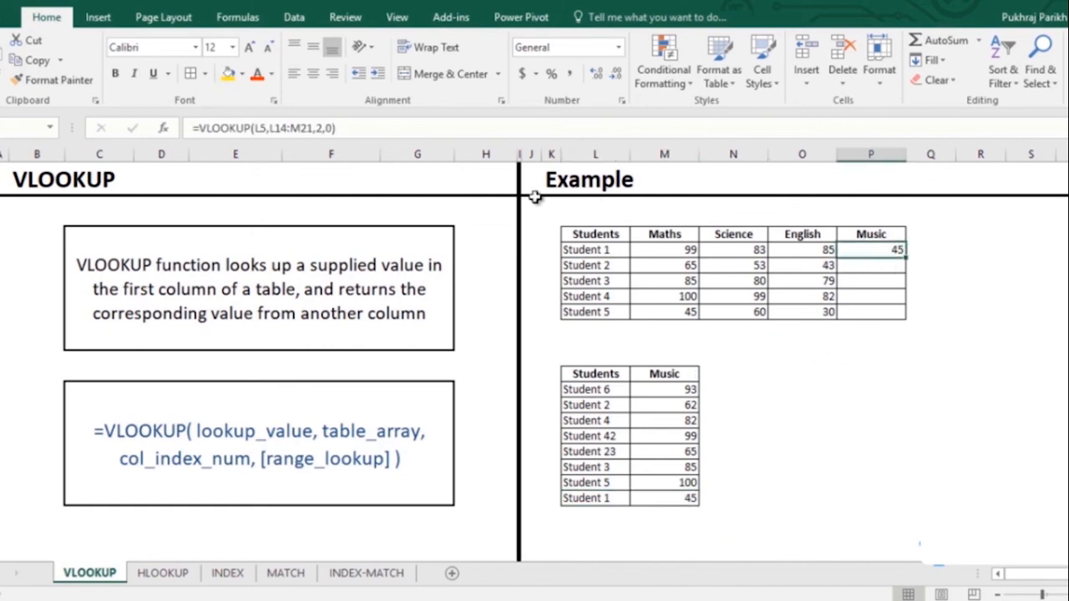
{"action": "left_click", "coordinate": [289, 127]}
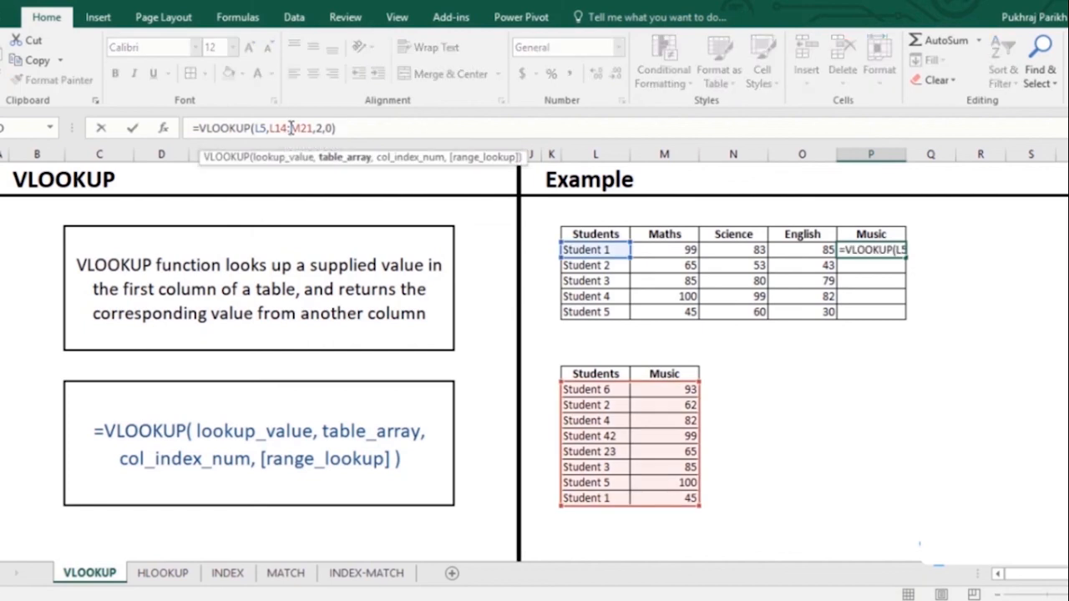
{"action": "left_click_drag", "start_coordinate": [271, 128], "coordinate": [313, 128]}
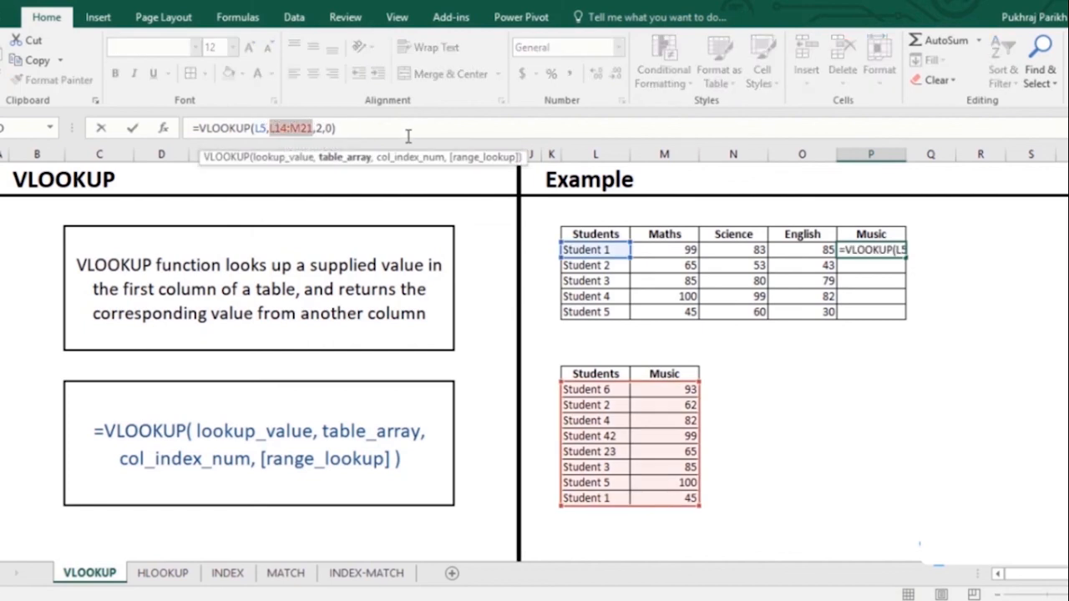
{"action": "key", "text": "F4"}
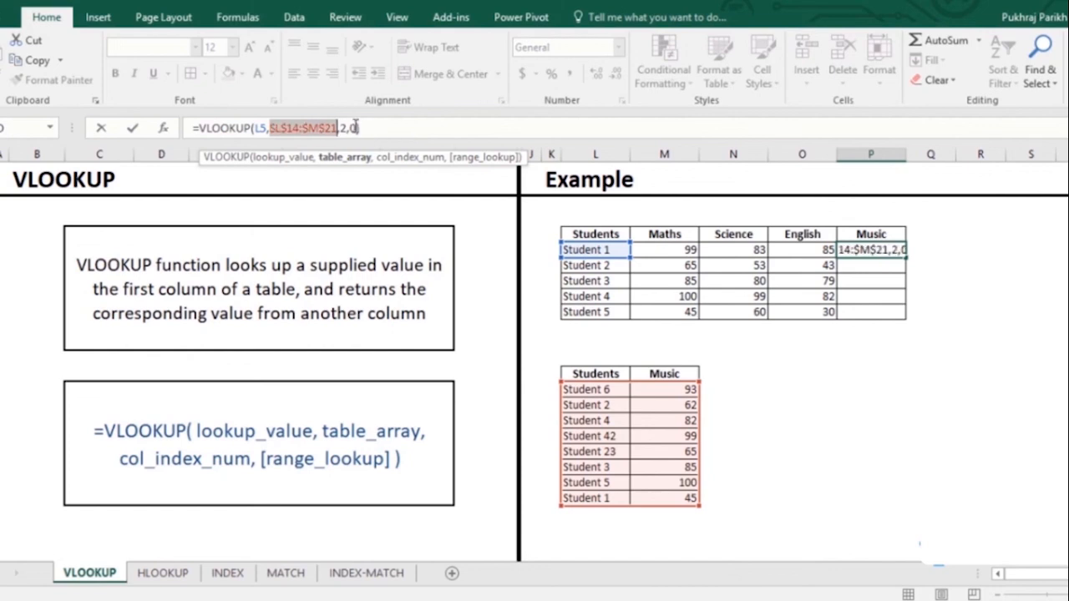
{"action": "left_click", "coordinate": [365, 128]}
{"action": "key", "text": "Return"}
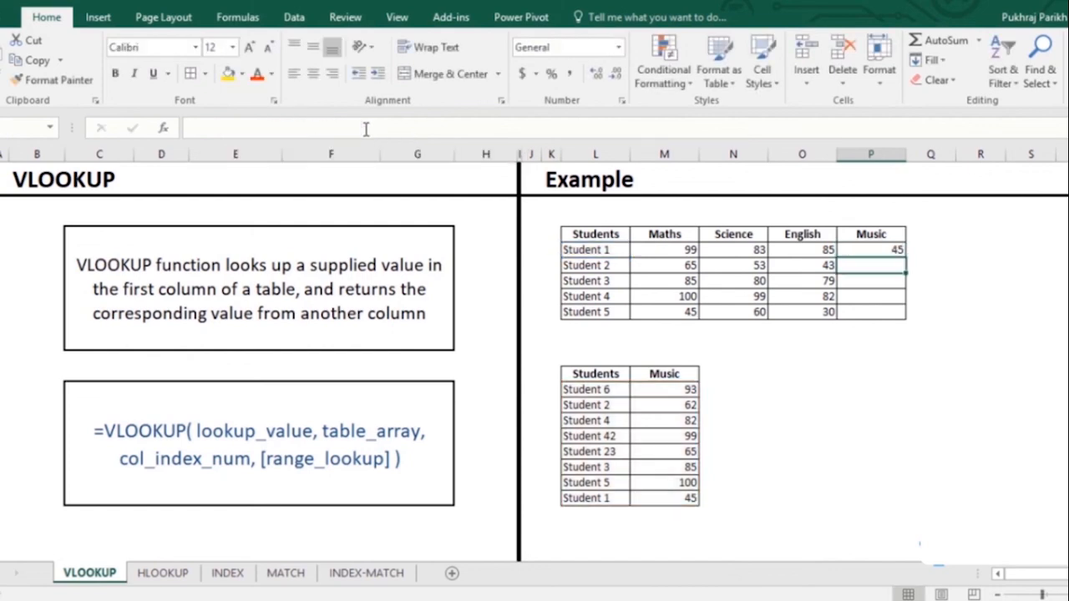
{"action": "left_click", "coordinate": [862, 251]}
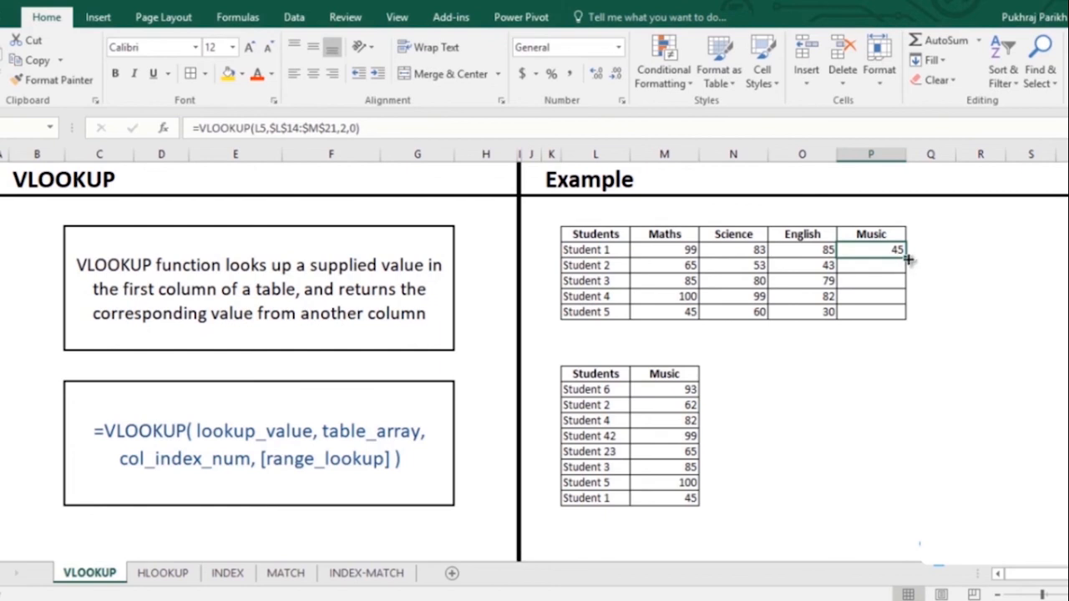
{"action": "double_click", "coordinate": [906, 259]}
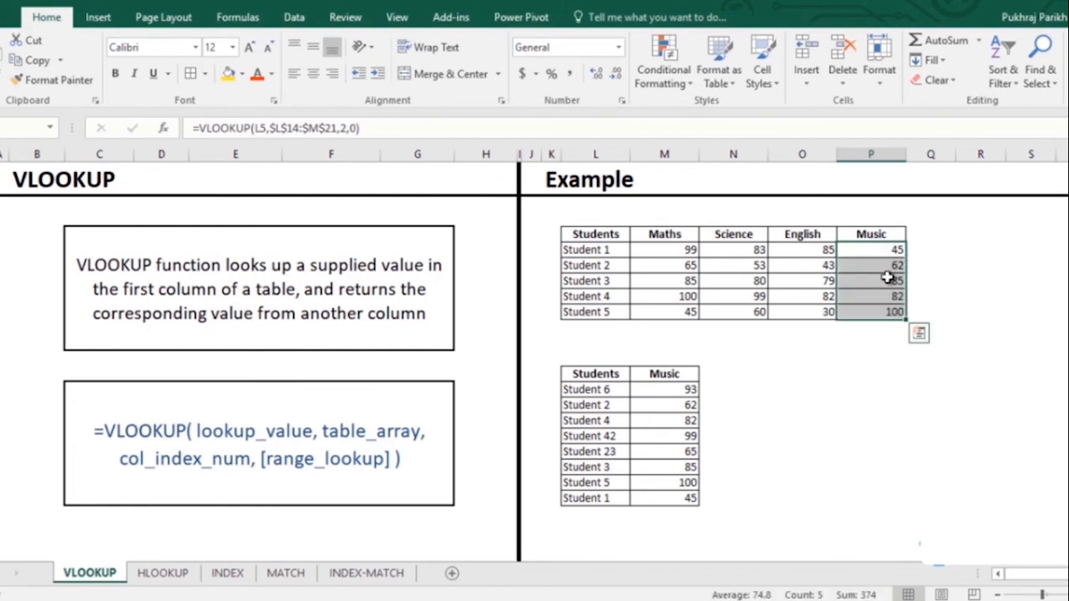
{"action": "left_click", "coordinate": [173, 582]}
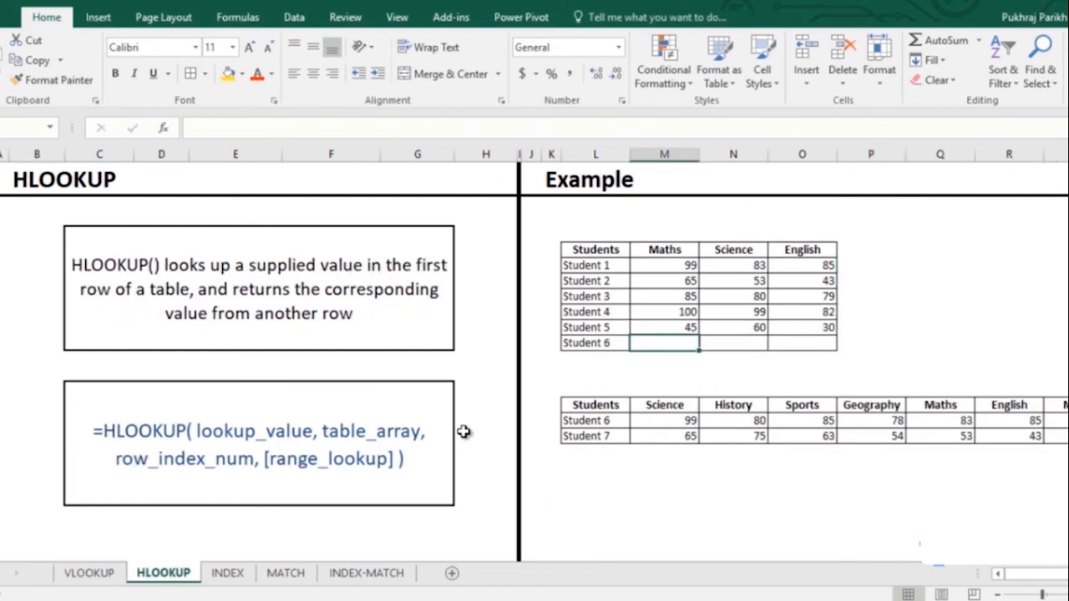
- Start an HLOOKUP in Student 6's Maths cell, looking up header M5 in the lower score table
{"action": "left_click", "coordinate": [616, 420]}
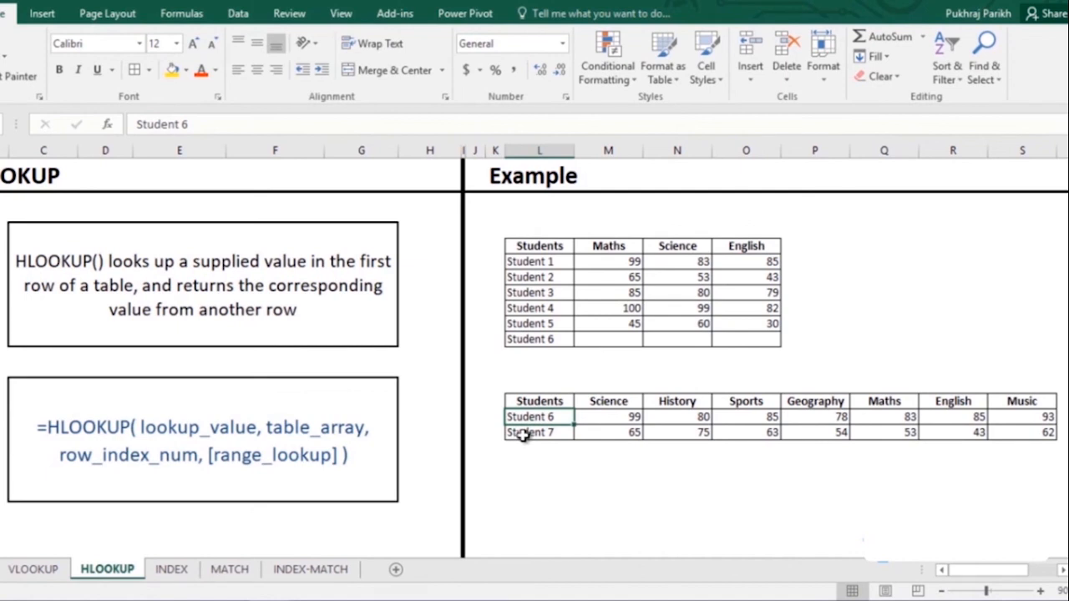
{"action": "left_click", "coordinate": [597, 363]}
{"action": "left_click", "coordinate": [597, 340]}
{"action": "type", "text": "=hl"}
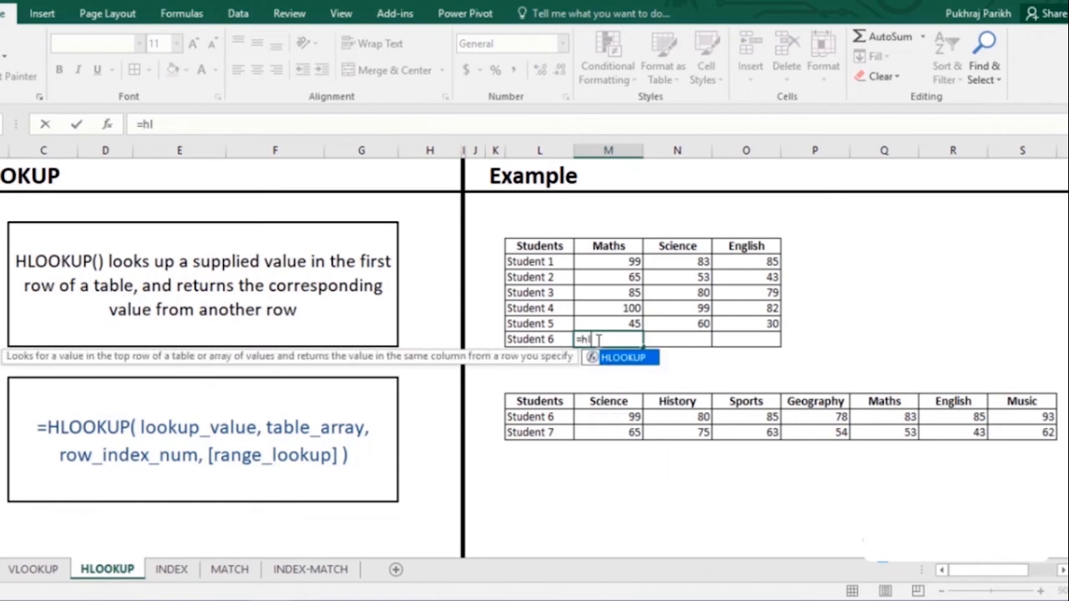
{"action": "key", "text": "Tab"}
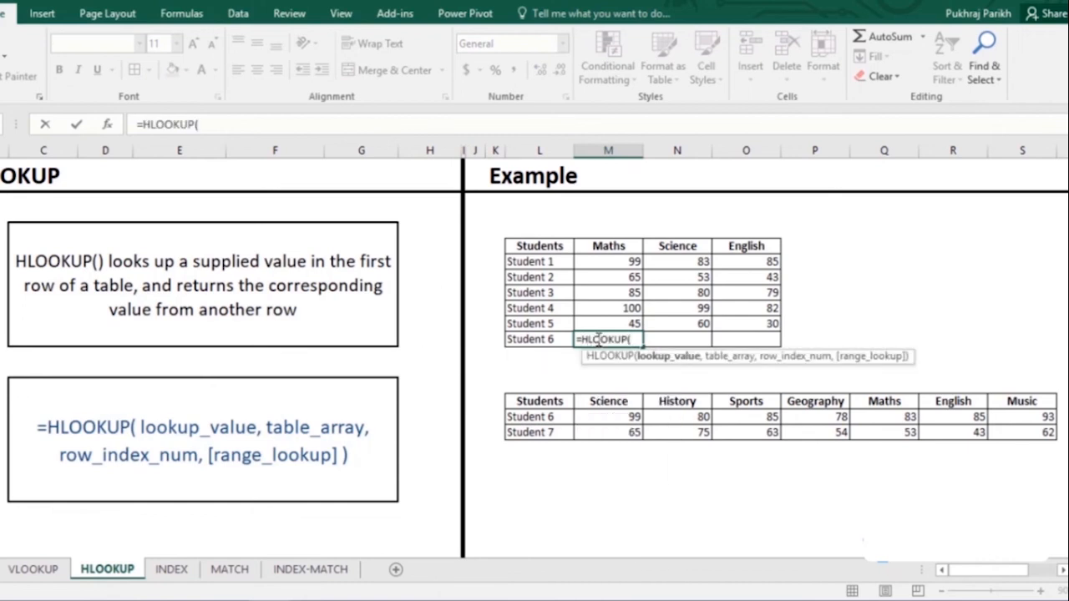
{"action": "left_click", "coordinate": [608, 245]}
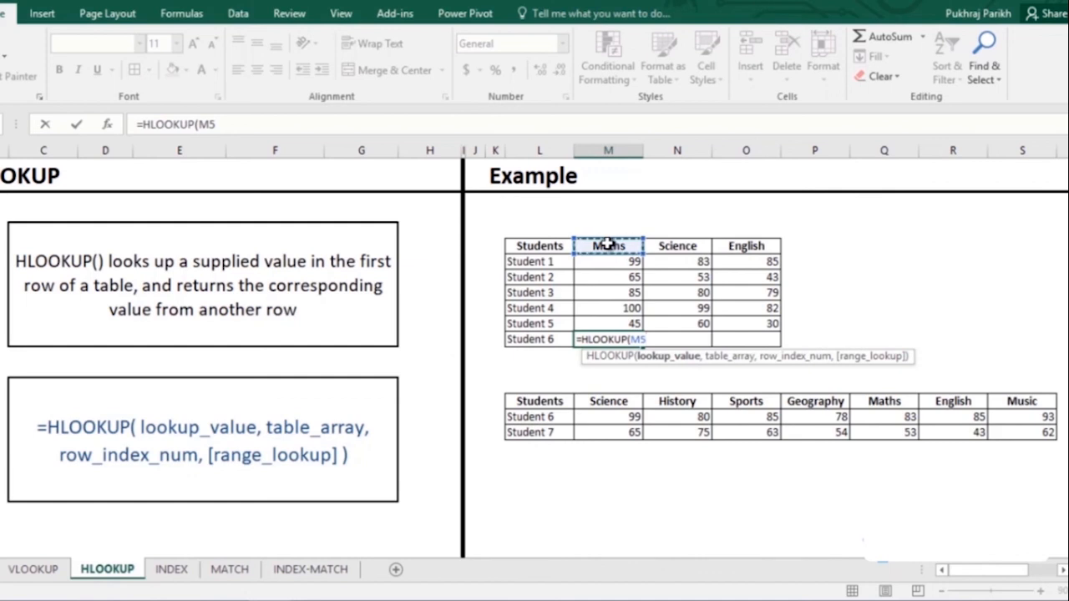
{"action": "type", "text": ","}
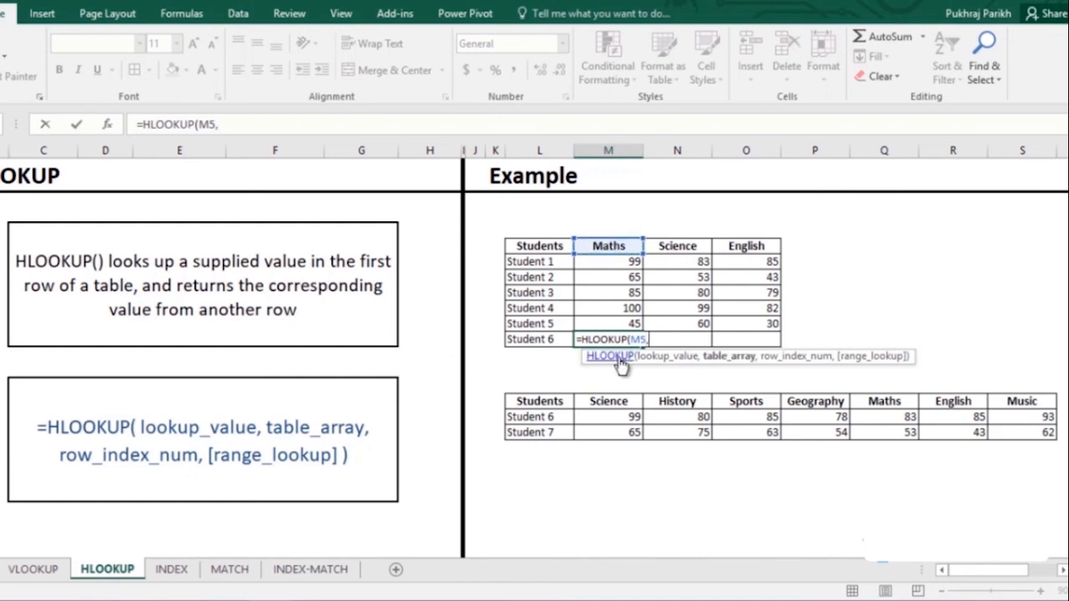
{"action": "left_click_drag", "start_coordinate": [609, 404], "coordinate": [1007, 431]}
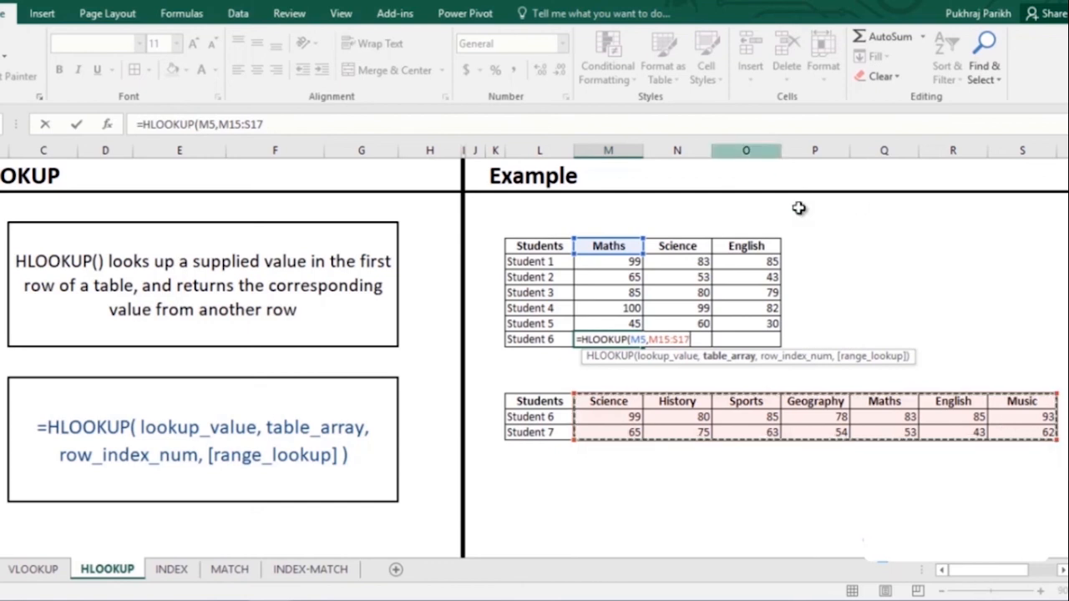
- Lock the range to complete =HLOOKUP(M5,$M$15:$S$17,2,0), then fill across for 83, 99, 85
{"action": "key", "text": "F4"}
{"action": "left_click_drag", "start_coordinate": [278, 125], "coordinate": [219, 124]}
{"action": "key", "text": "F4"}
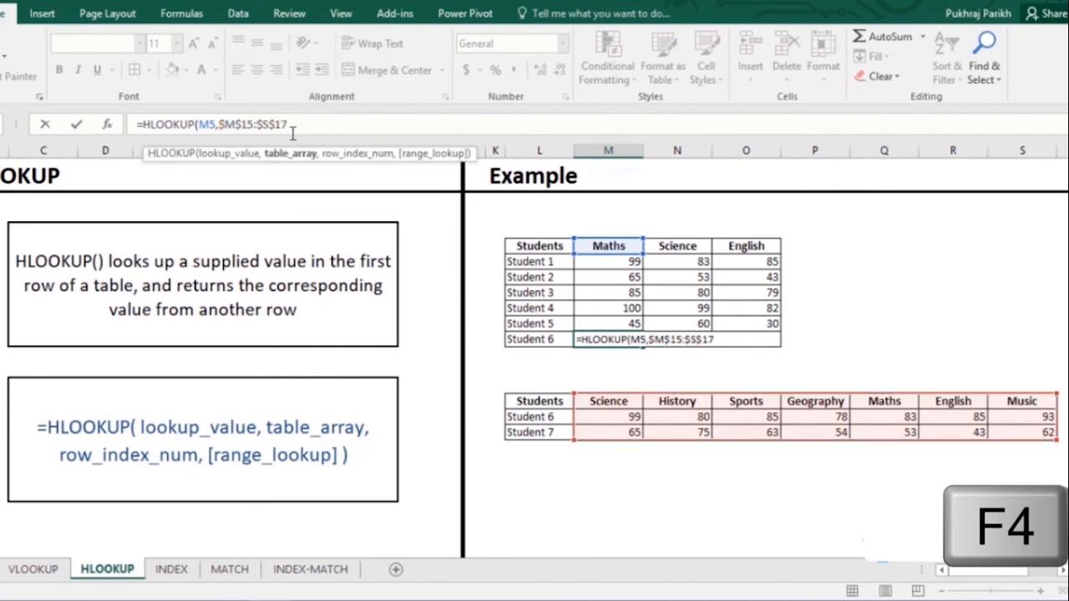
{"action": "left_click", "coordinate": [314, 124]}
{"action": "type", "text": ","}
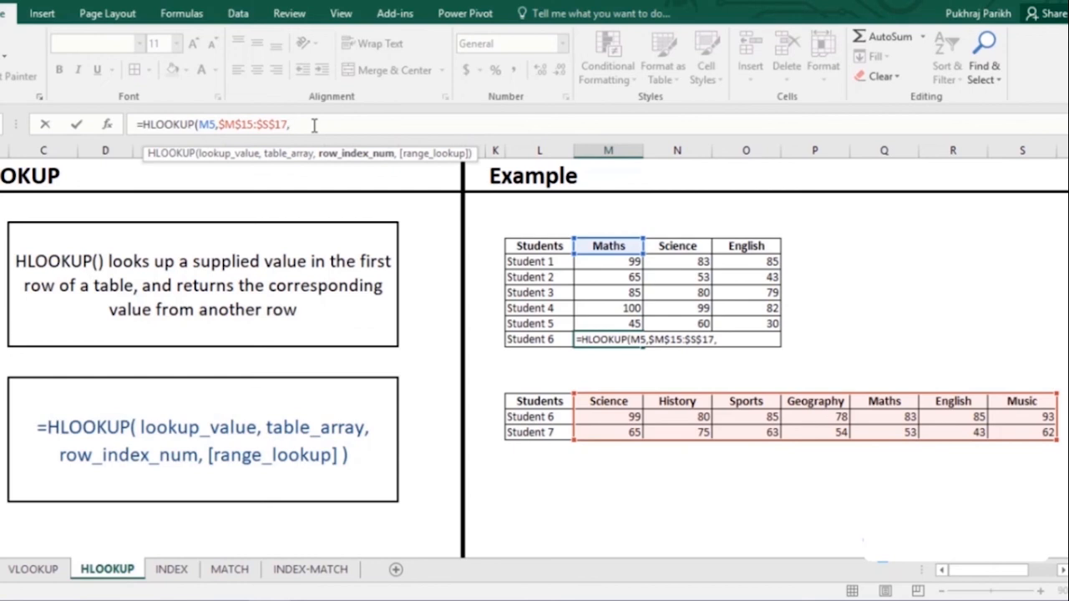
{"action": "type", "text": "2,"}
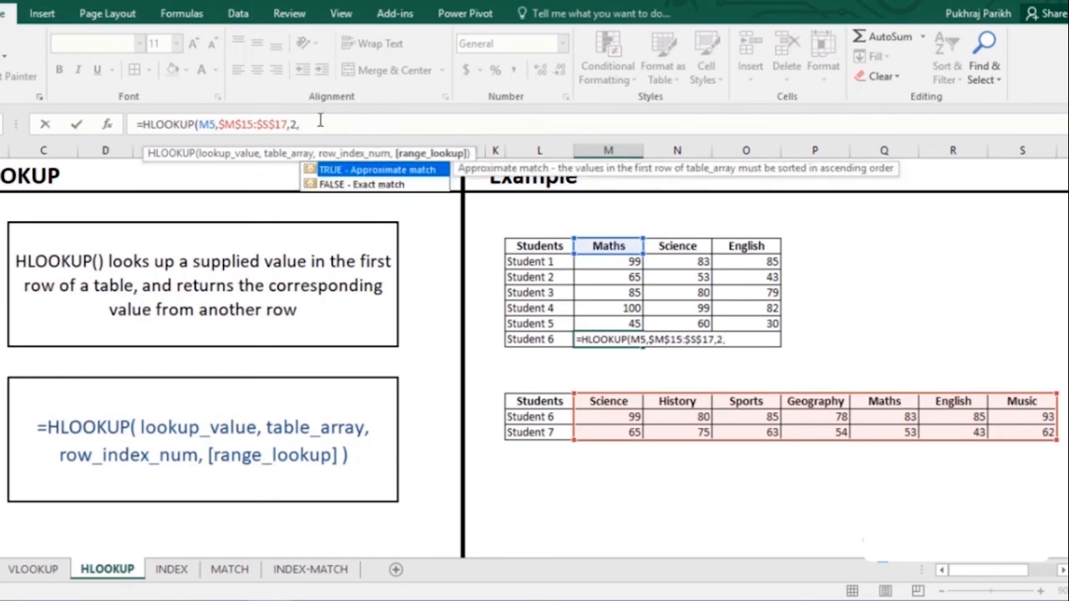
{"action": "type", "text": "0)"}
{"action": "key", "text": "Return"}
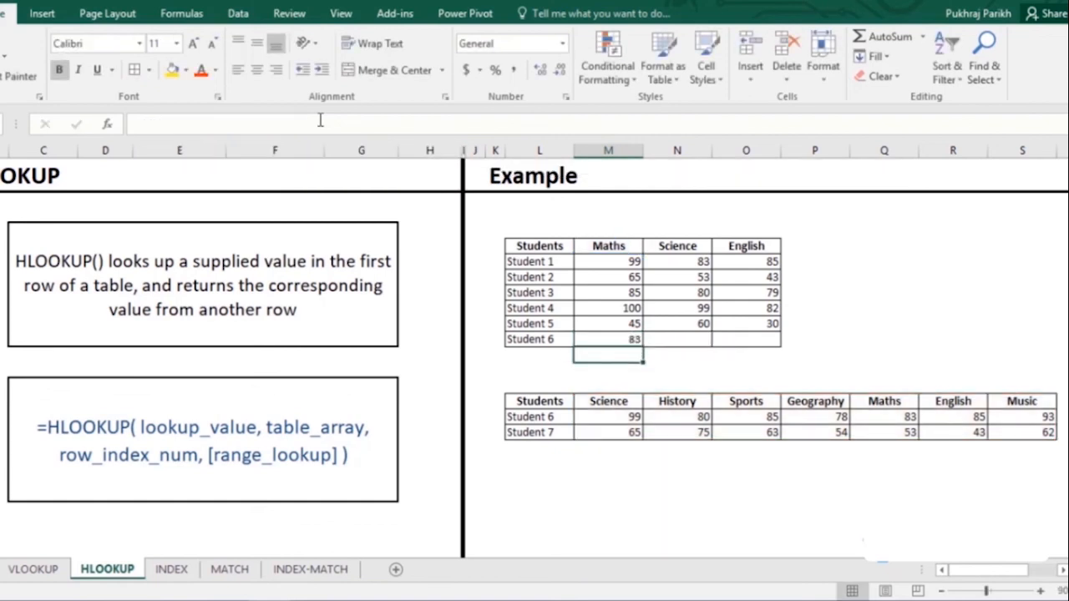
{"action": "left_click", "coordinate": [626, 342]}
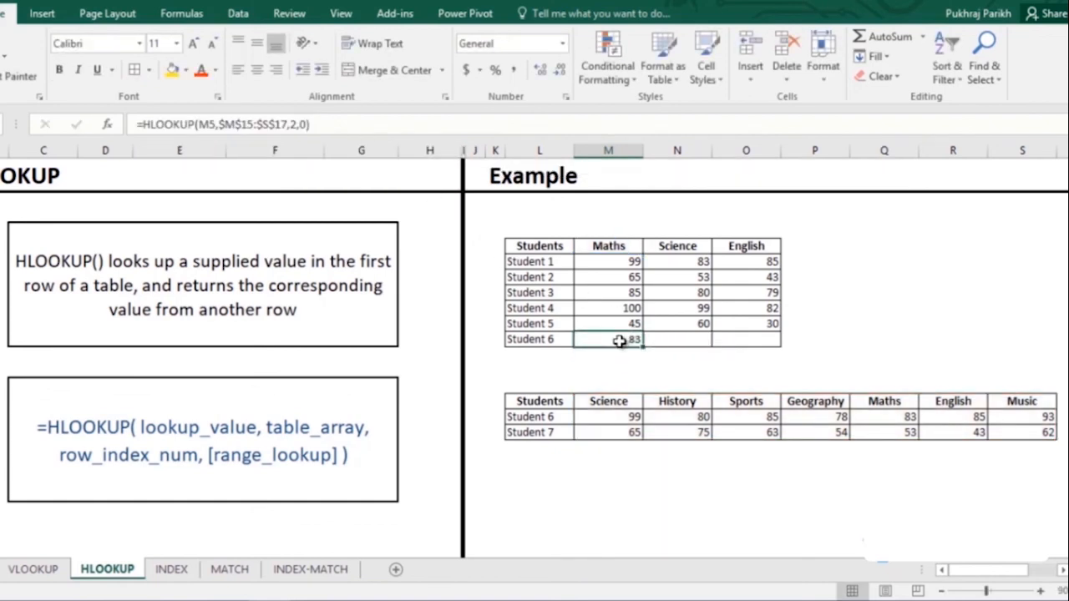
{"action": "left_click_drag", "start_coordinate": [639, 349], "coordinate": [754, 349]}
{"action": "left_click", "coordinate": [906, 417]}
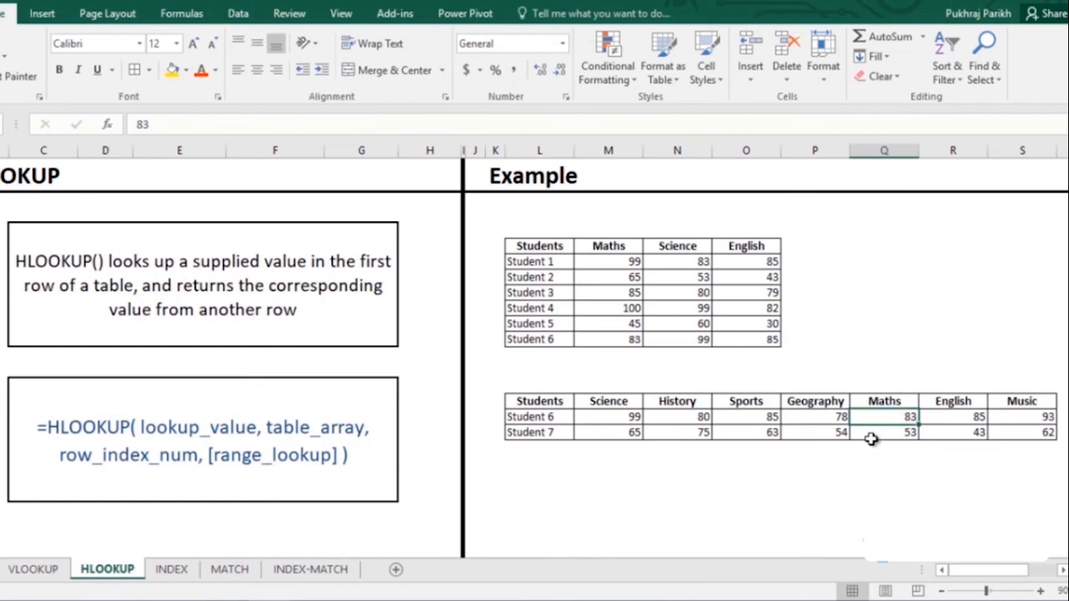
- On the INDEX sheet, enter 1, 2 and 3 above the Maths, Science and English headers
{"action": "left_click", "coordinate": [171, 570]}
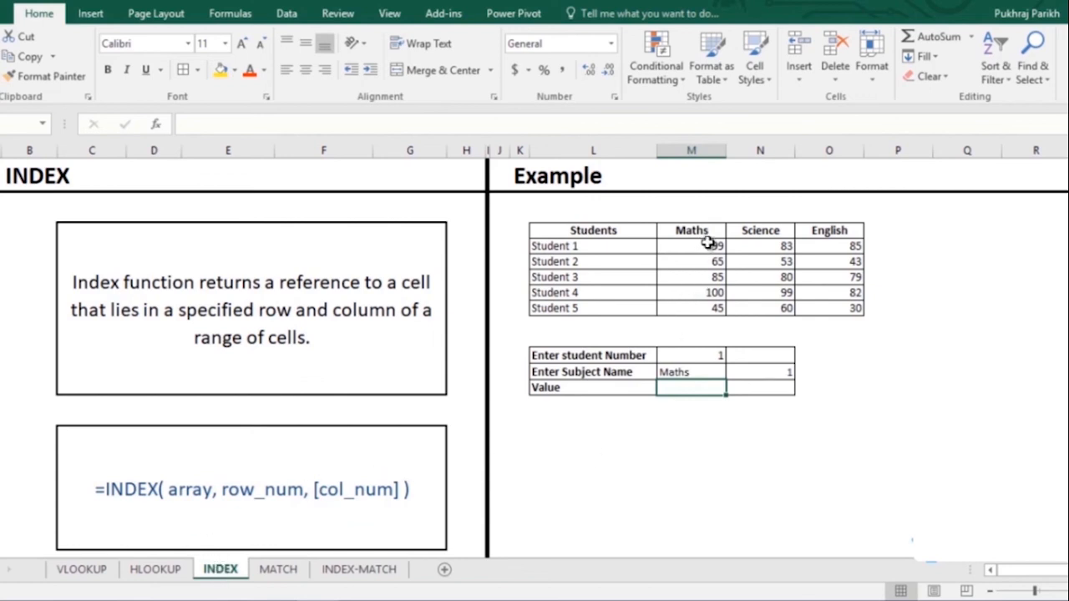
{"action": "left_click_drag", "start_coordinate": [708, 245], "coordinate": [818, 308]}
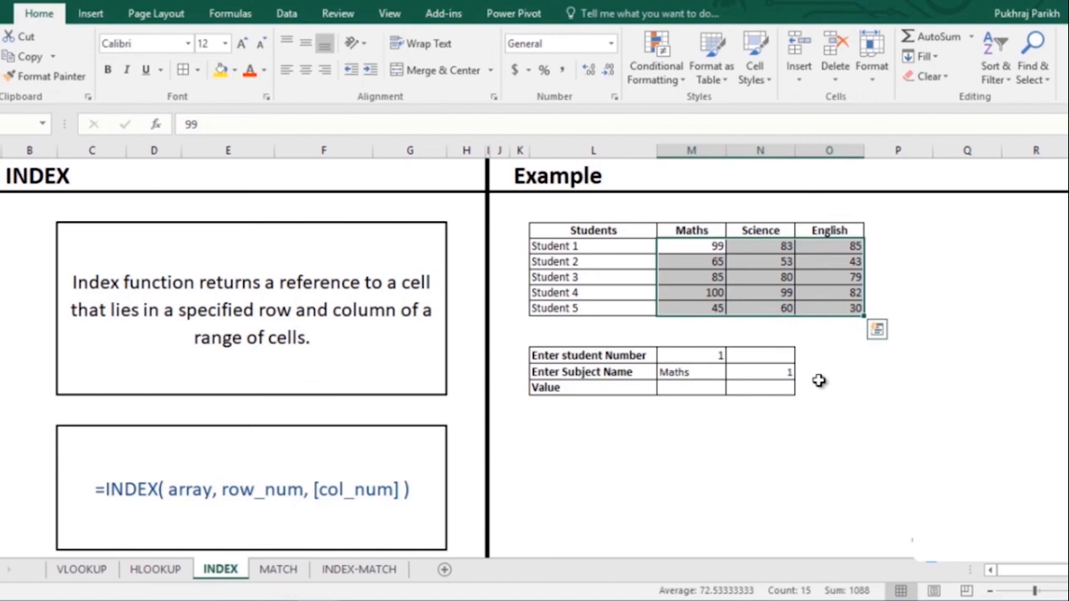
{"action": "left_click", "coordinate": [740, 374]}
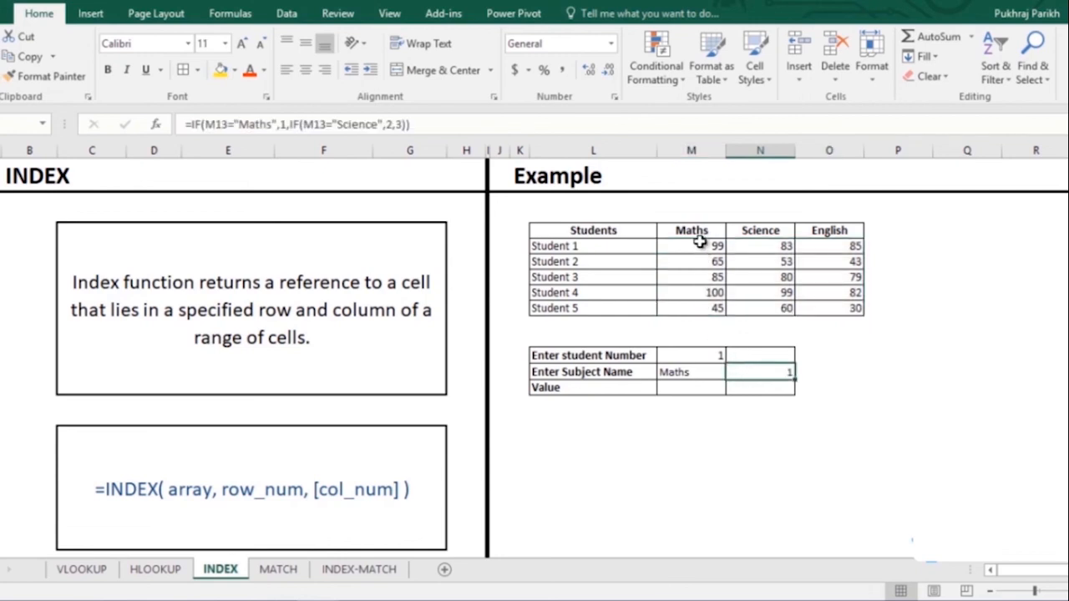
{"action": "left_click", "coordinate": [702, 214]}
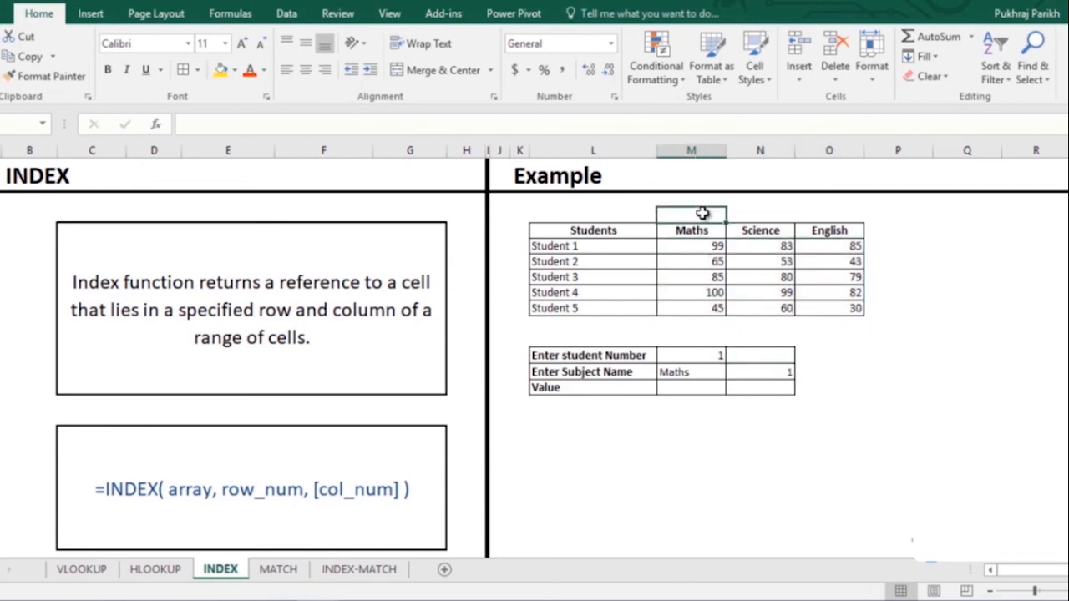
{"action": "type", "text": "1"}
{"action": "key", "text": "Tab"}
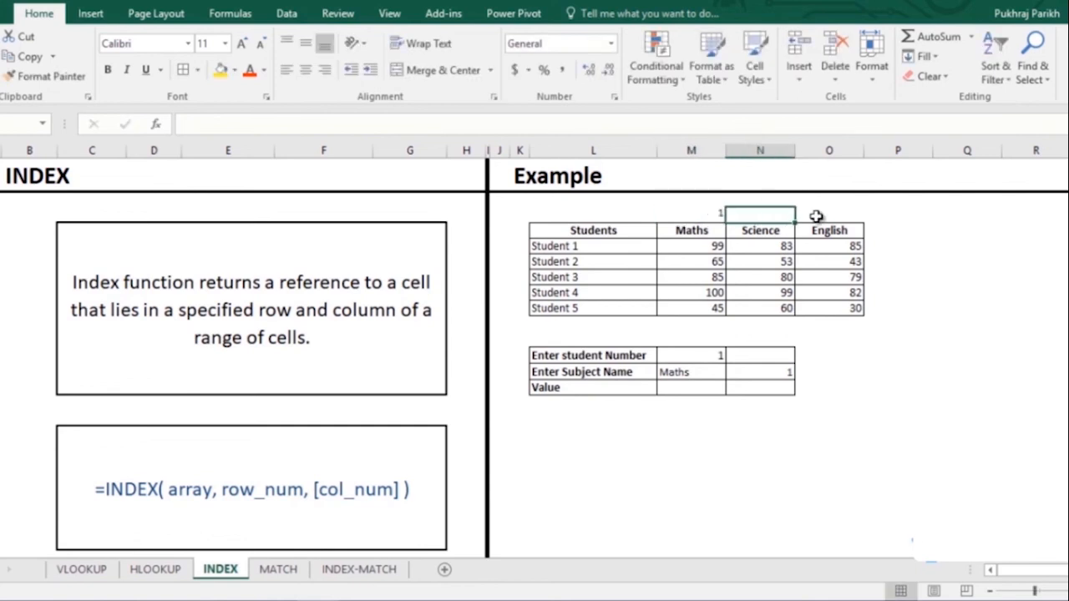
{"action": "type", "text": "2"}
{"action": "key", "text": "Tab"}
{"action": "type", "text": "3"}
{"action": "left_click", "coordinate": [755, 370]}
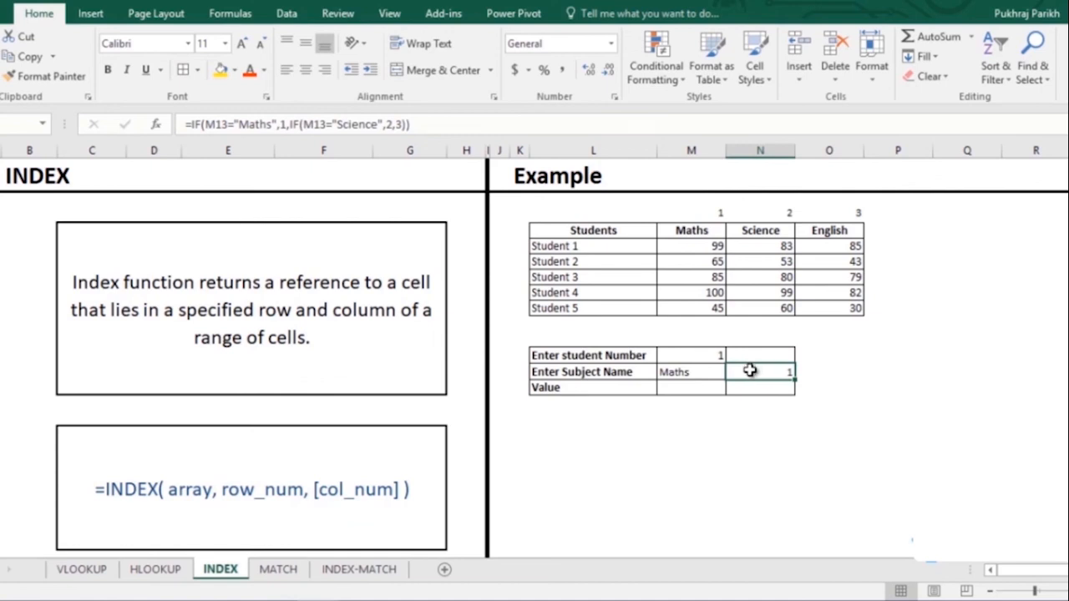
{"action": "left_click_drag", "start_coordinate": [439, 122], "coordinate": [176, 141]}
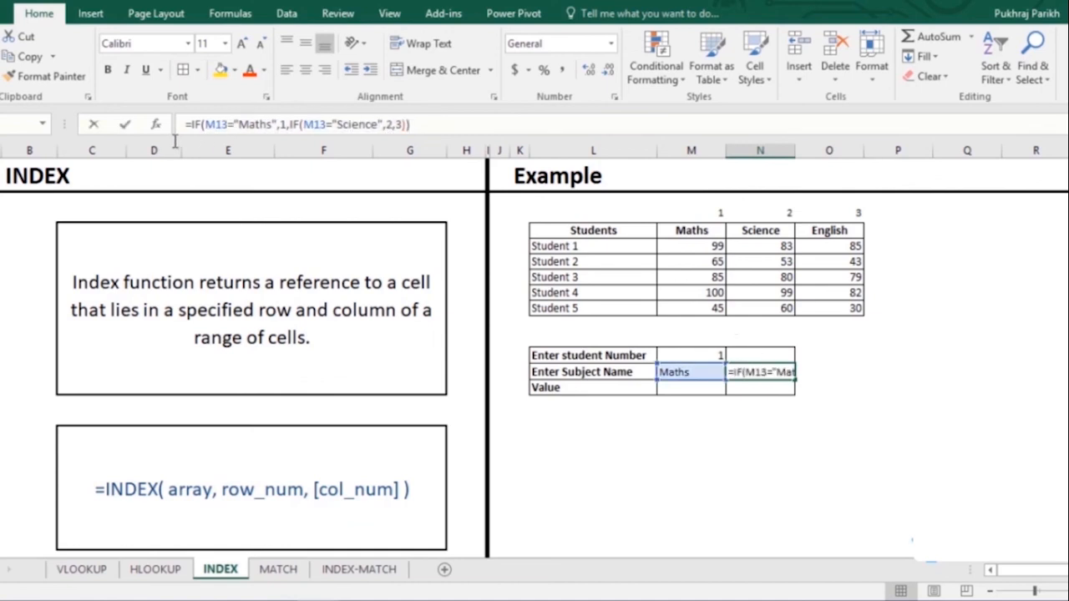
- Enter an INDEX formula in the Value cell using the score table, student number and subject number
{"action": "left_click", "coordinate": [691, 389]}
{"action": "type", "text": "="}
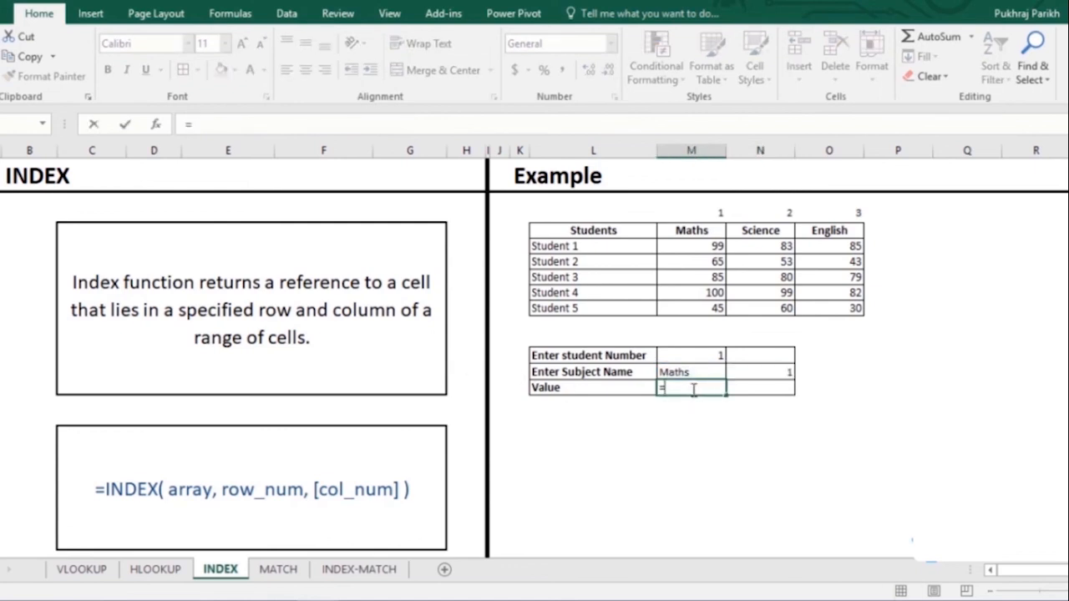
{"action": "type", "text": "inde"}
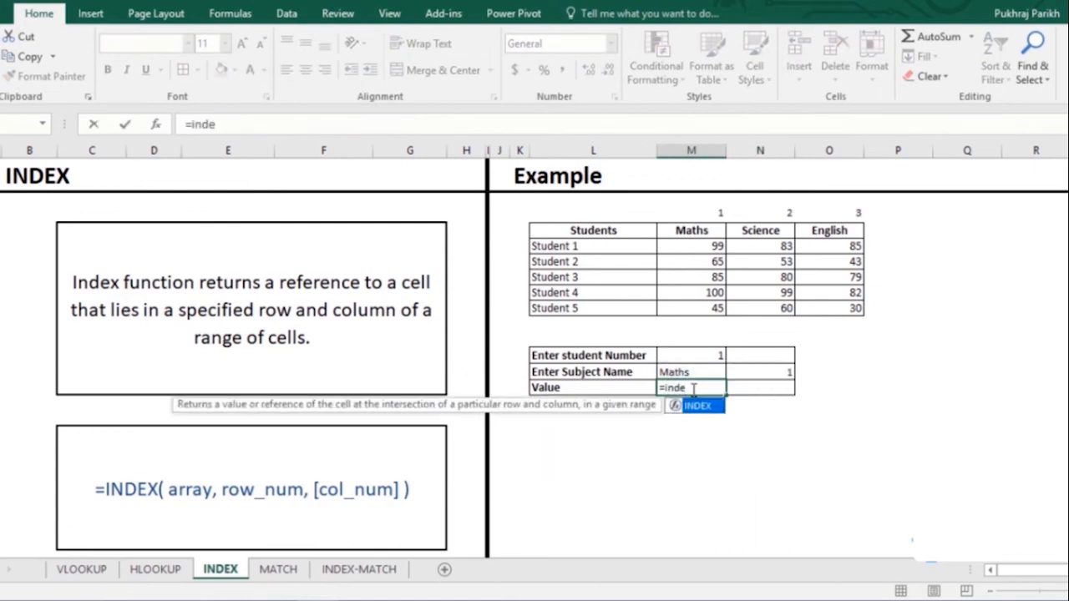
{"action": "key", "text": "Tab"}
{"action": "left_click_drag", "start_coordinate": [693, 250], "coordinate": [814, 305]}
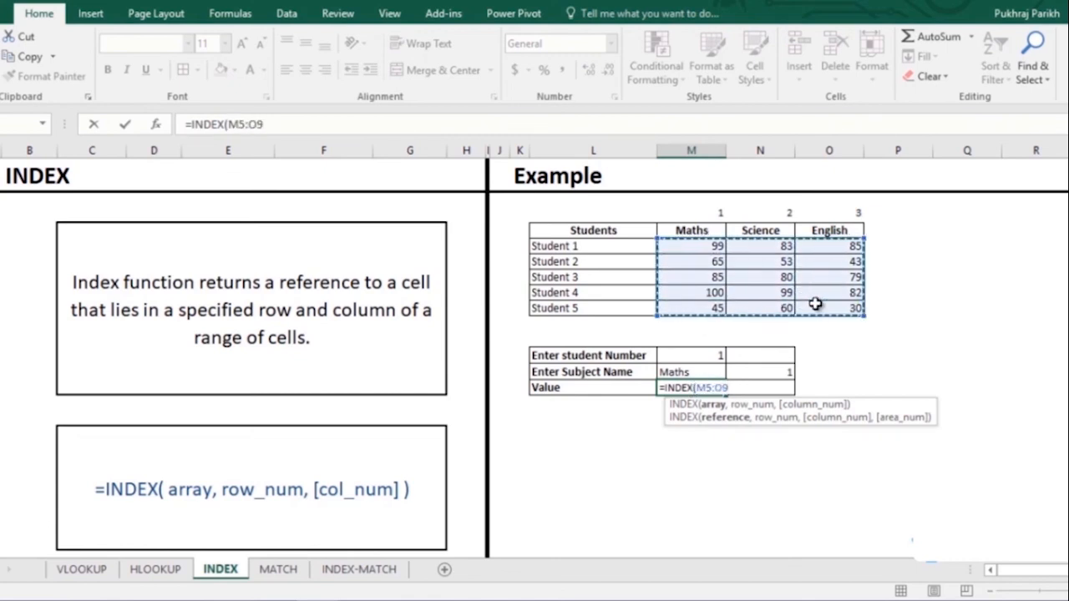
{"action": "type", "text": ","}
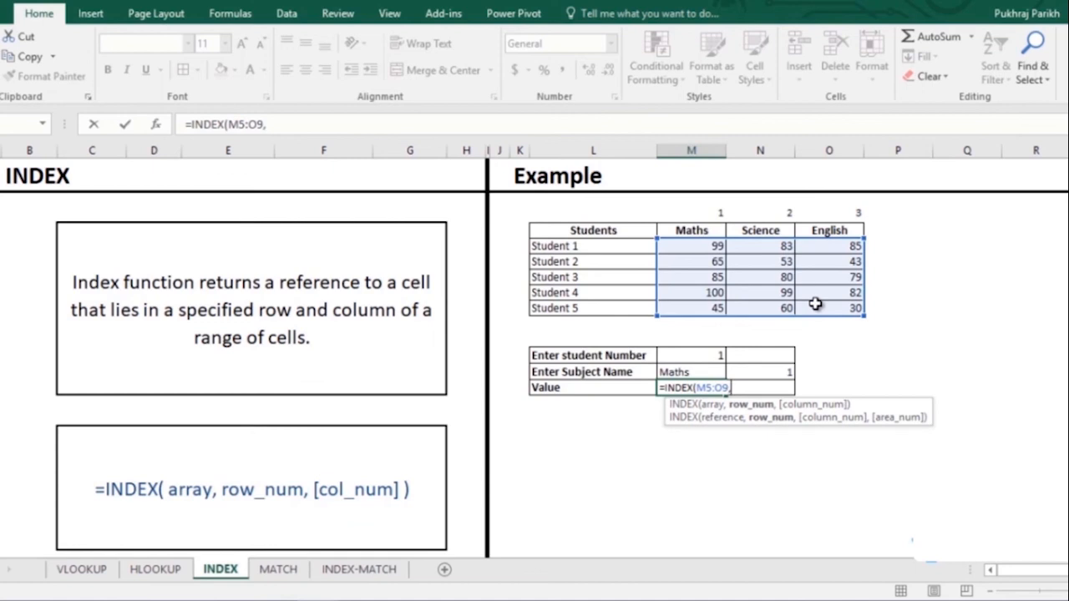
{"action": "left_click", "coordinate": [709, 359]}
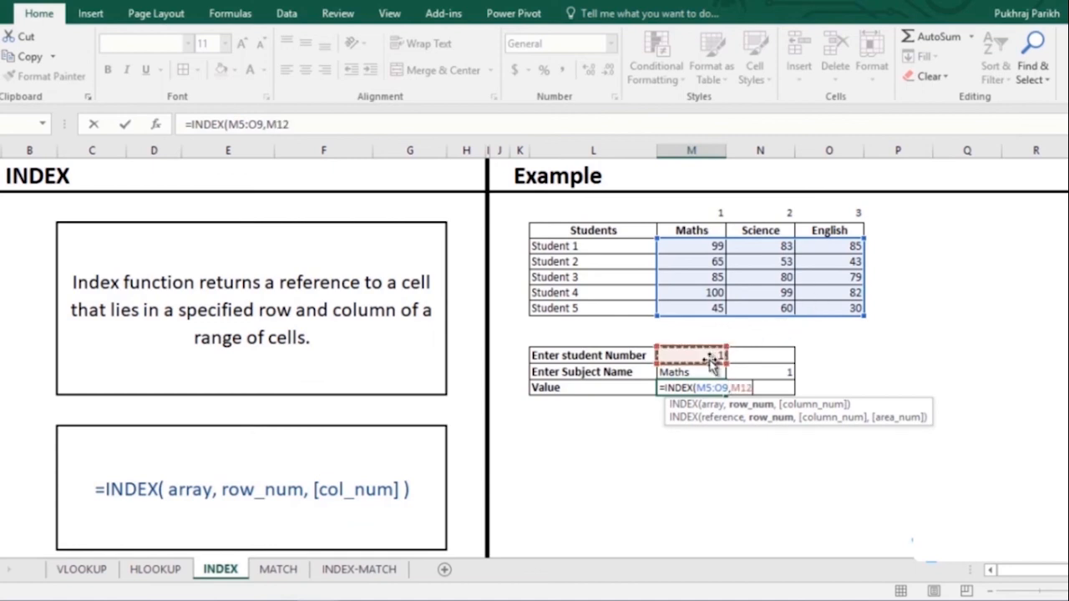
{"action": "type", "text": ","}
{"action": "left_click", "coordinate": [767, 375]}
{"action": "type", "text": ","}
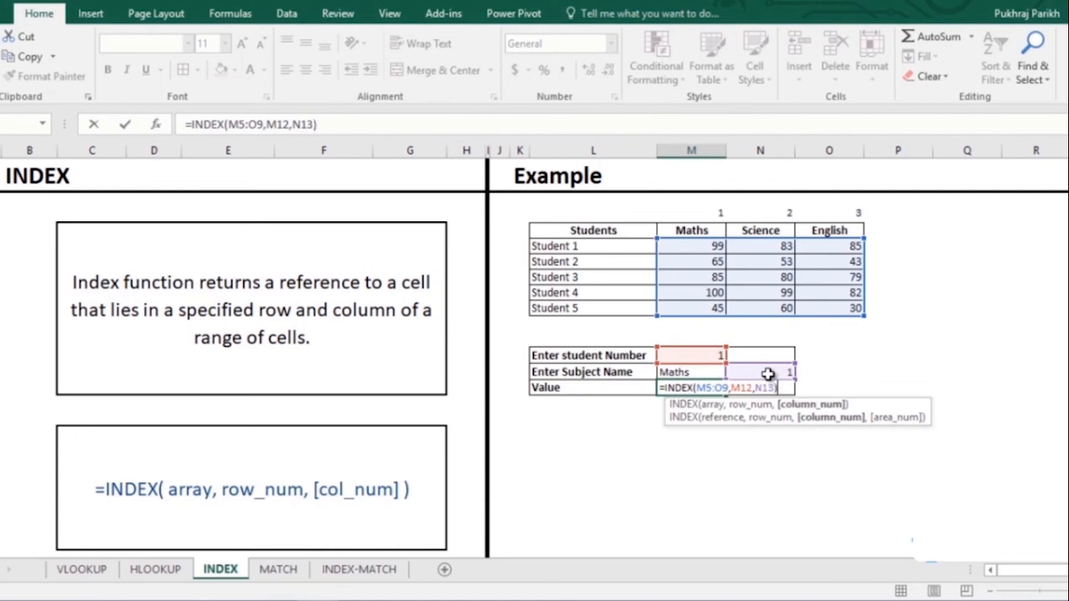
{"action": "key", "text": "Return"}
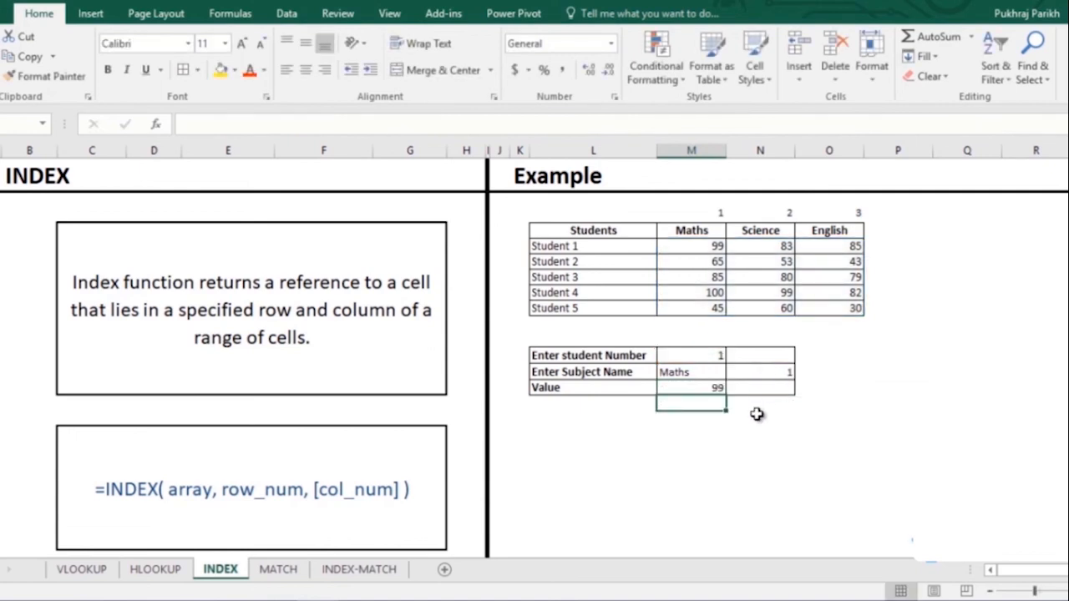
- Set the student number to 2 and the subject to Science, then go to the MATCH sheet
{"action": "left_click", "coordinate": [722, 359]}
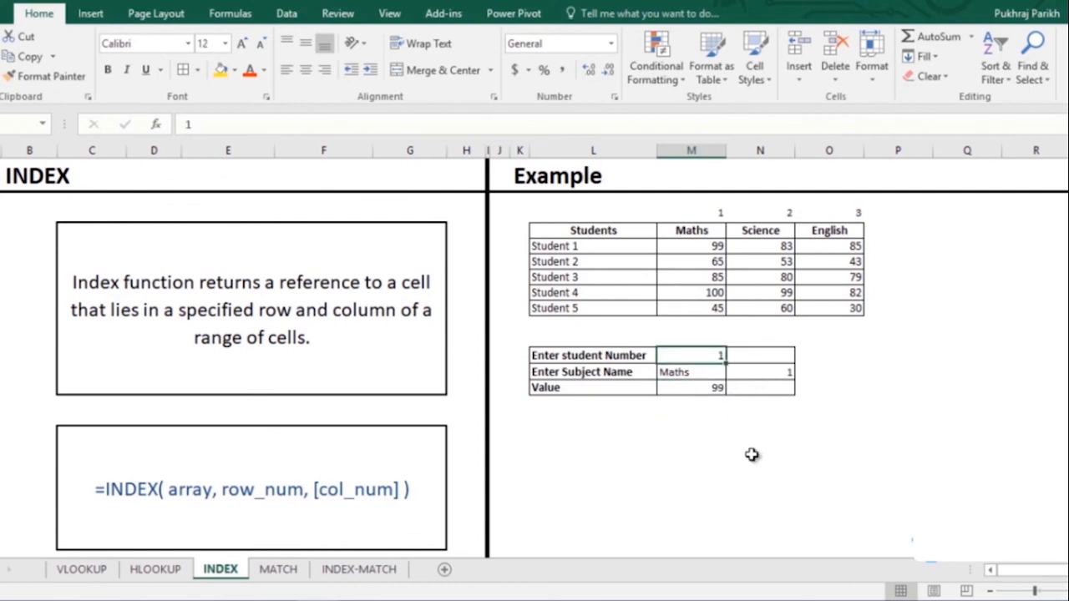
{"action": "type", "text": "2"}
{"action": "left_click", "coordinate": [698, 373]}
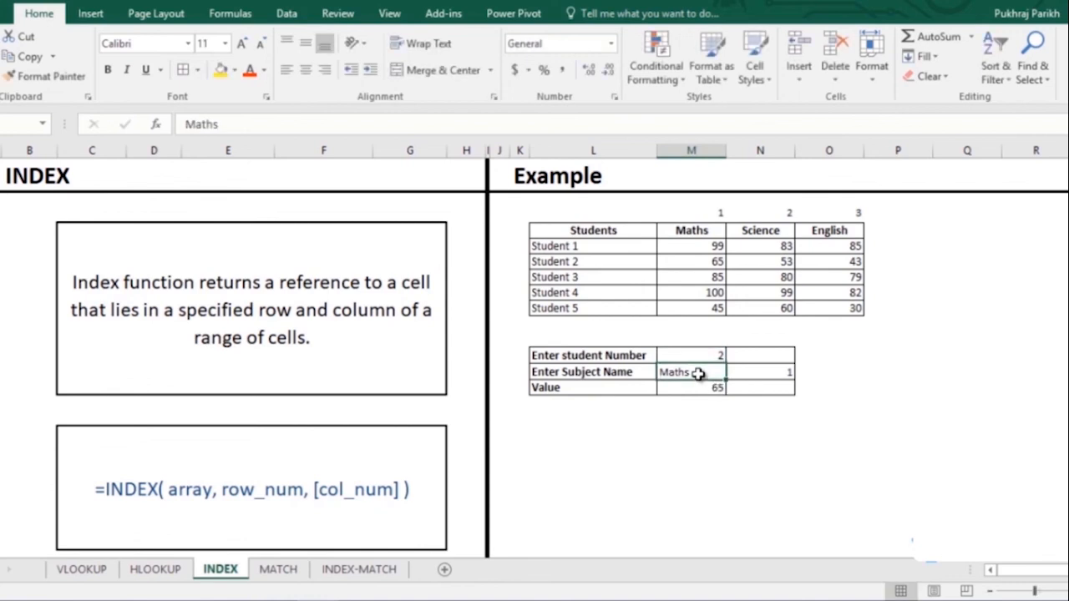
{"action": "type", "text": "S"}
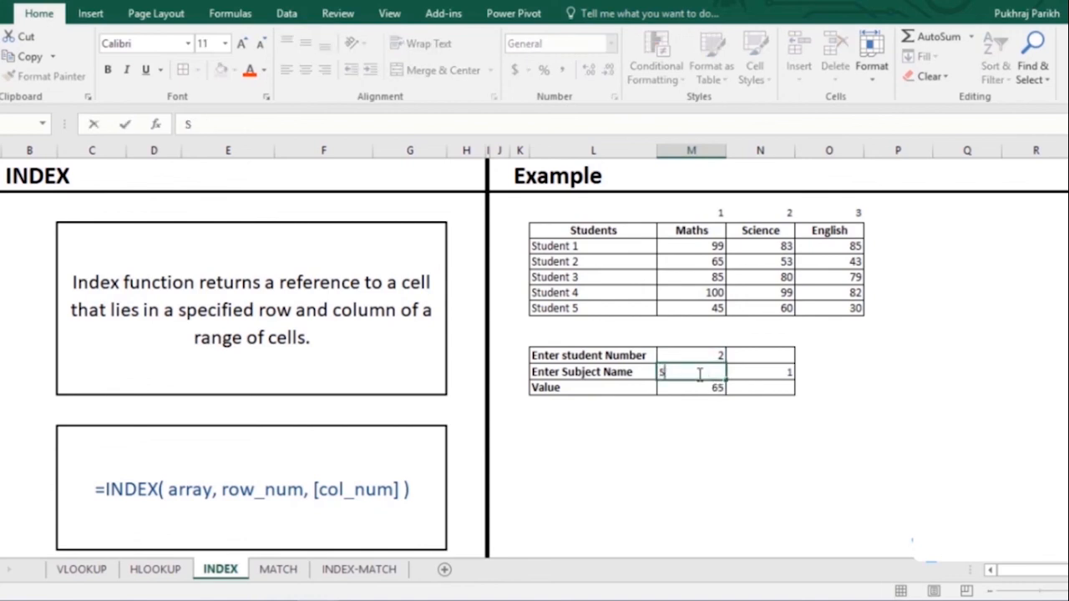
{"action": "type", "text": "C"}
{"action": "key", "text": "BackSpace"}
{"action": "type", "text": "cience"}
{"action": "key", "text": "Return"}
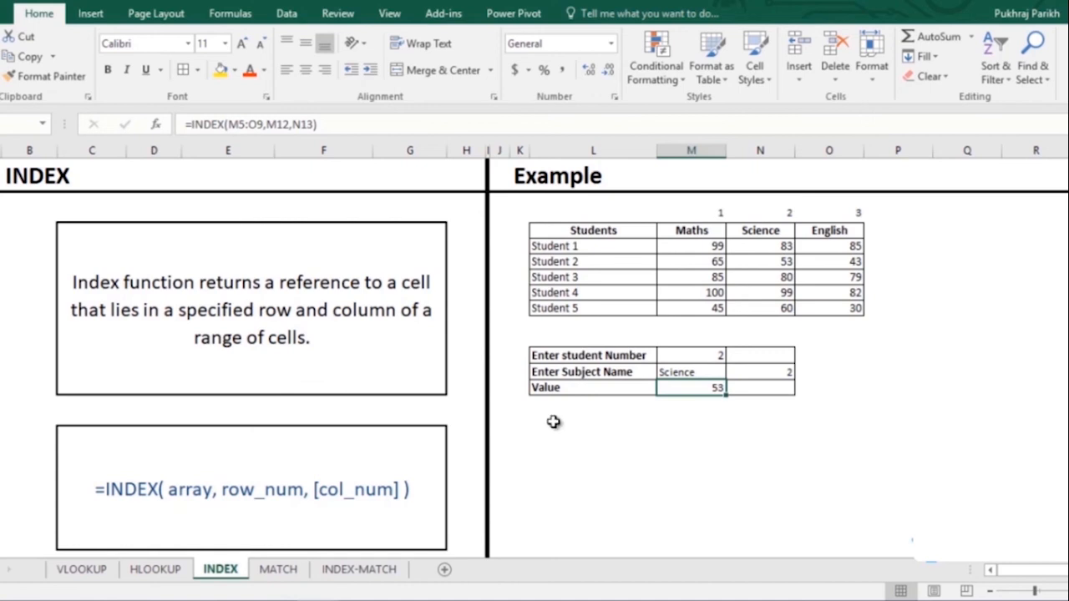
{"action": "left_click", "coordinate": [277, 576]}
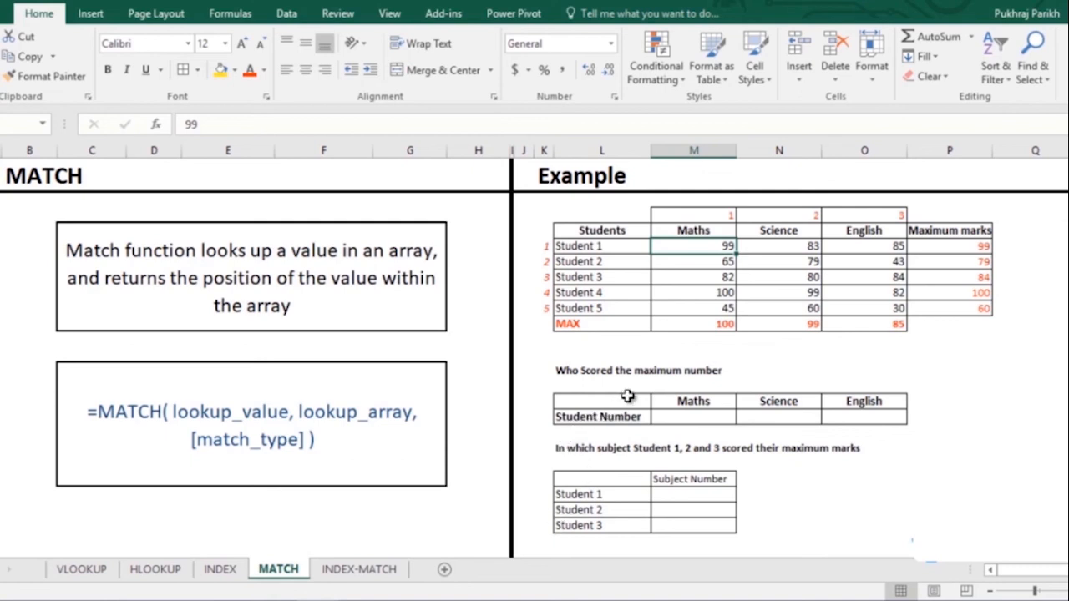
- Enter =MATCH(M10,M5:M9,0) in the Maths Student Number cell
{"action": "left_click", "coordinate": [715, 324]}
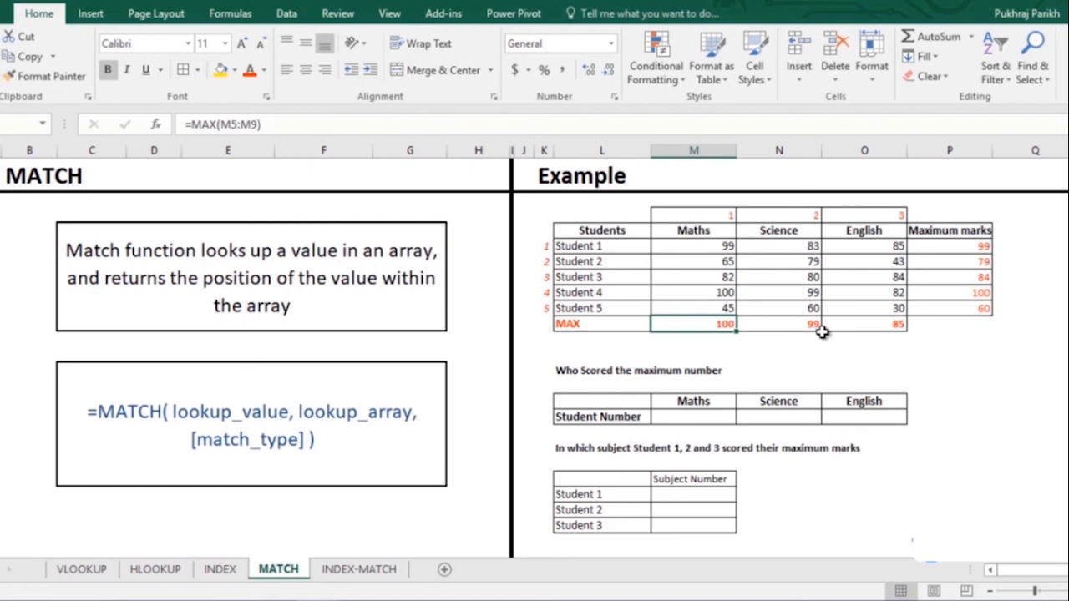
{"action": "left_click", "coordinate": [702, 417]}
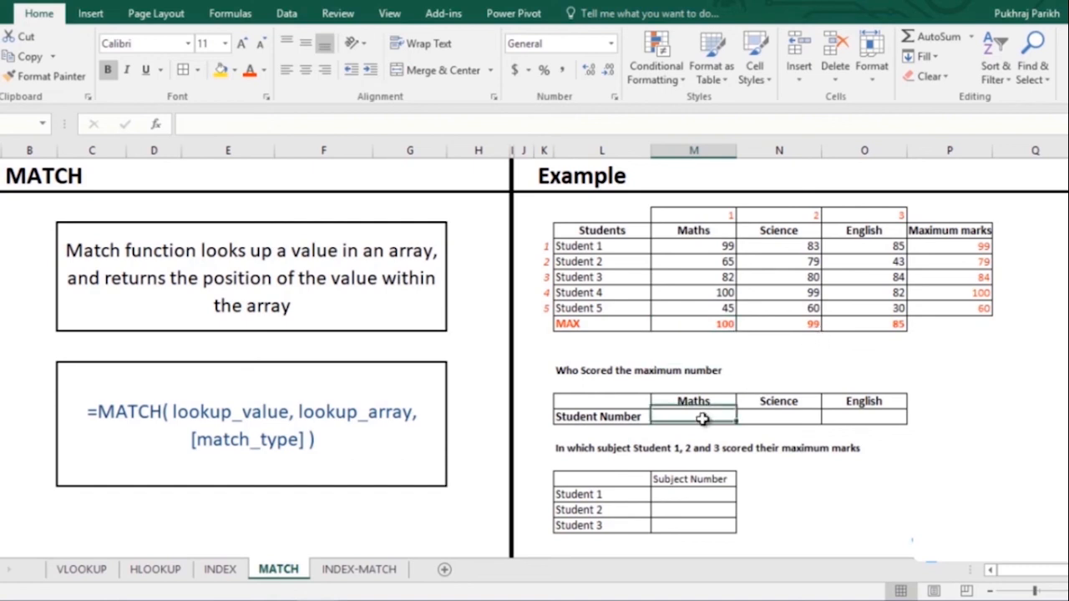
{"action": "type", "text": "=ma"}
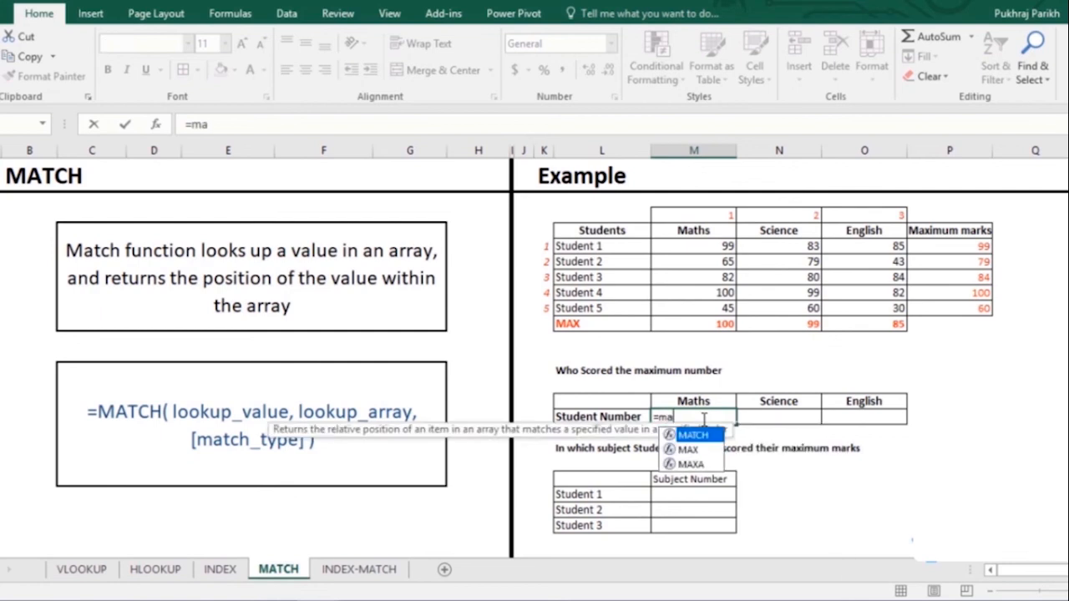
{"action": "key", "text": "Tab"}
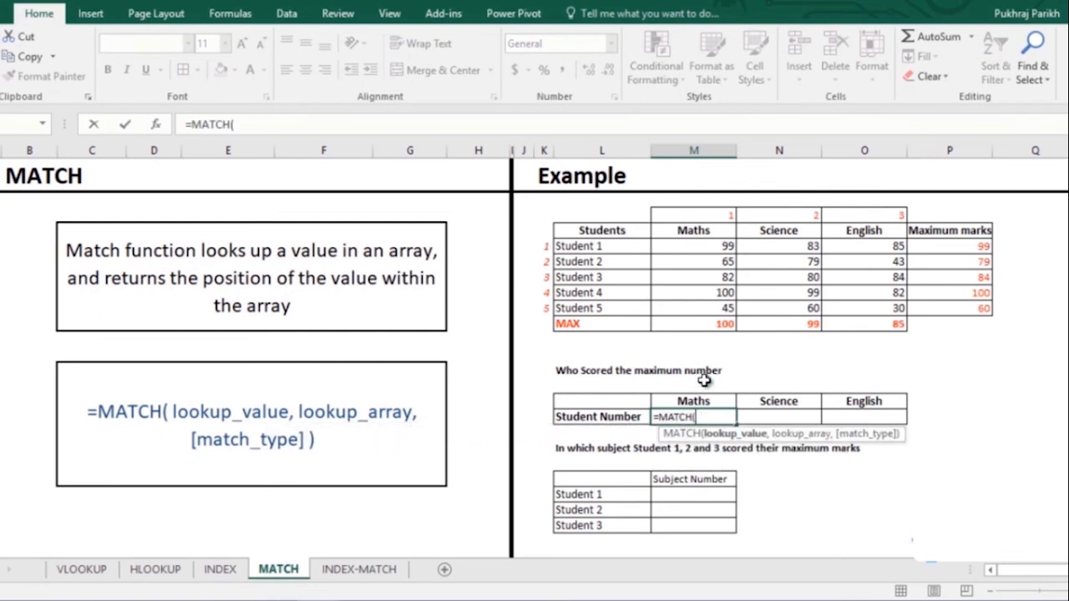
{"action": "left_click", "coordinate": [708, 325]}
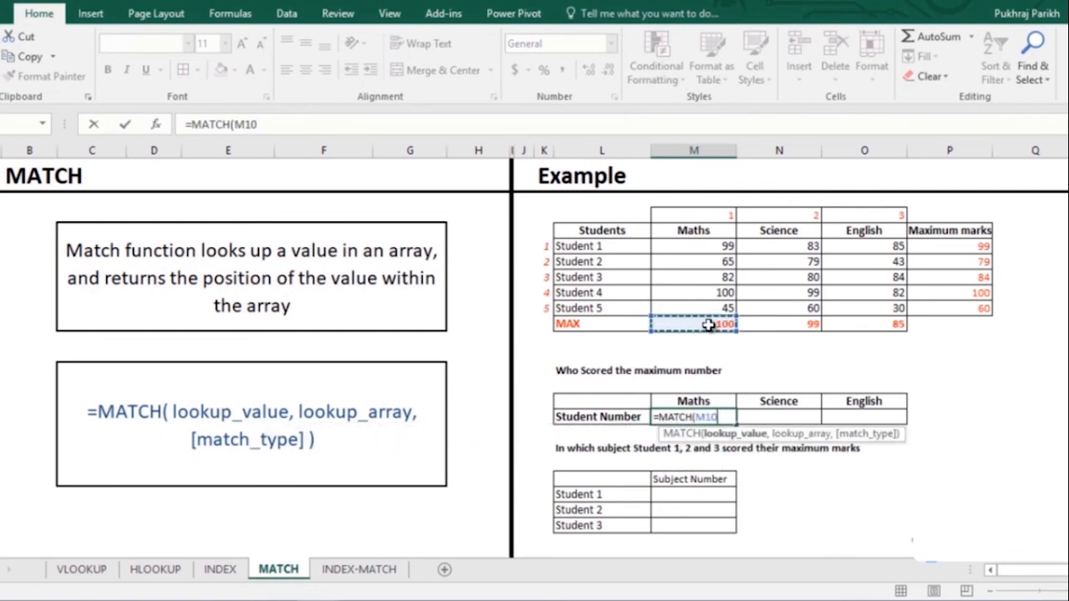
{"action": "type", "text": ","}
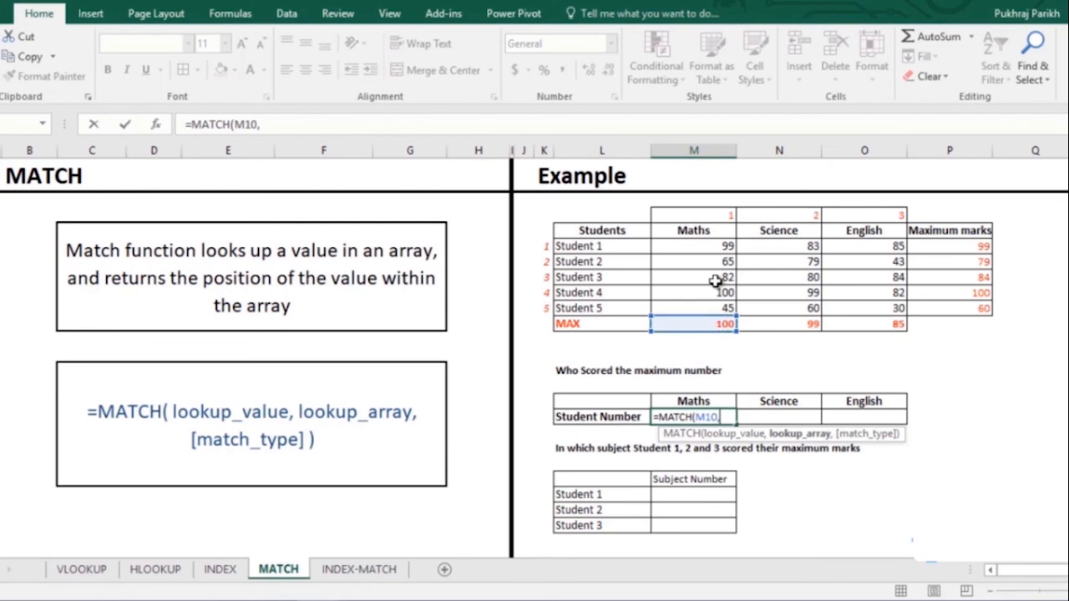
{"action": "left_click_drag", "start_coordinate": [723, 247], "coordinate": [704, 309]}
{"action": "type", "text": ","}
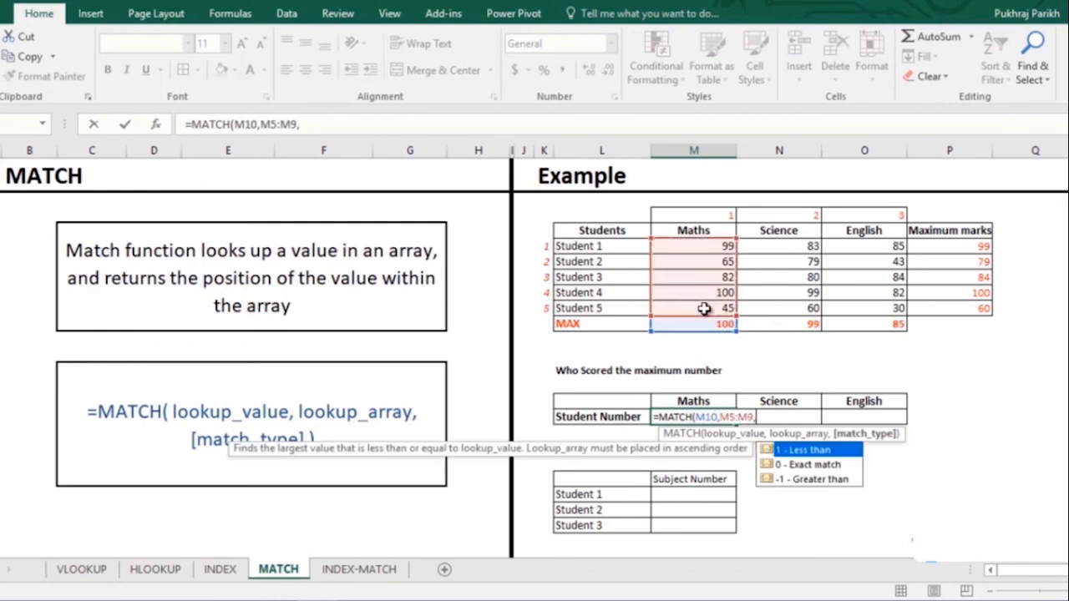
{"action": "key", "text": "Down"}
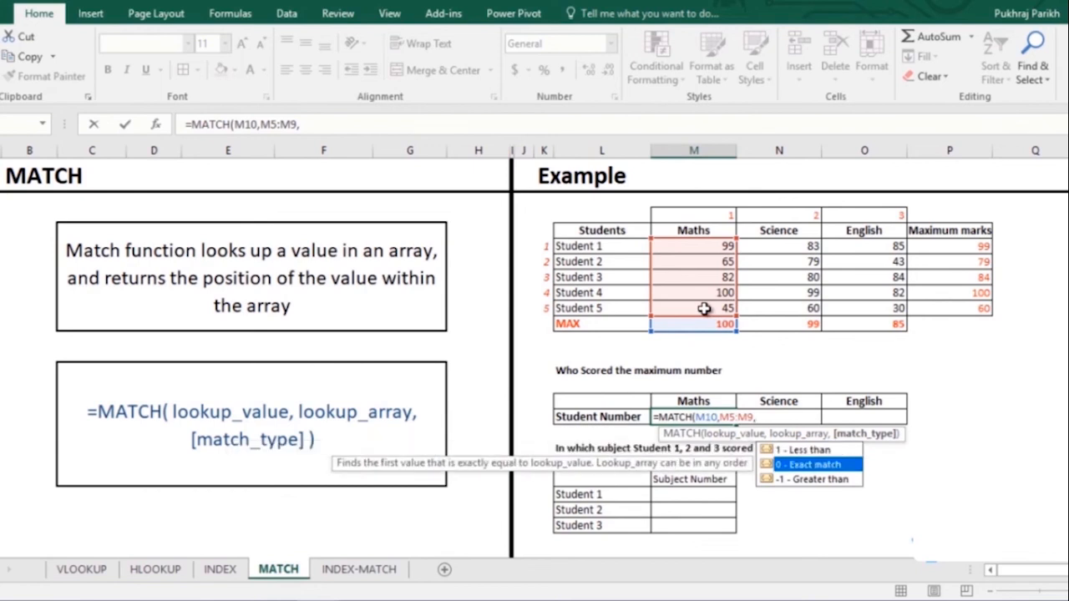
{"action": "key", "text": "Tab"}
{"action": "type", "text": ")"}
{"action": "key", "text": "Return"}
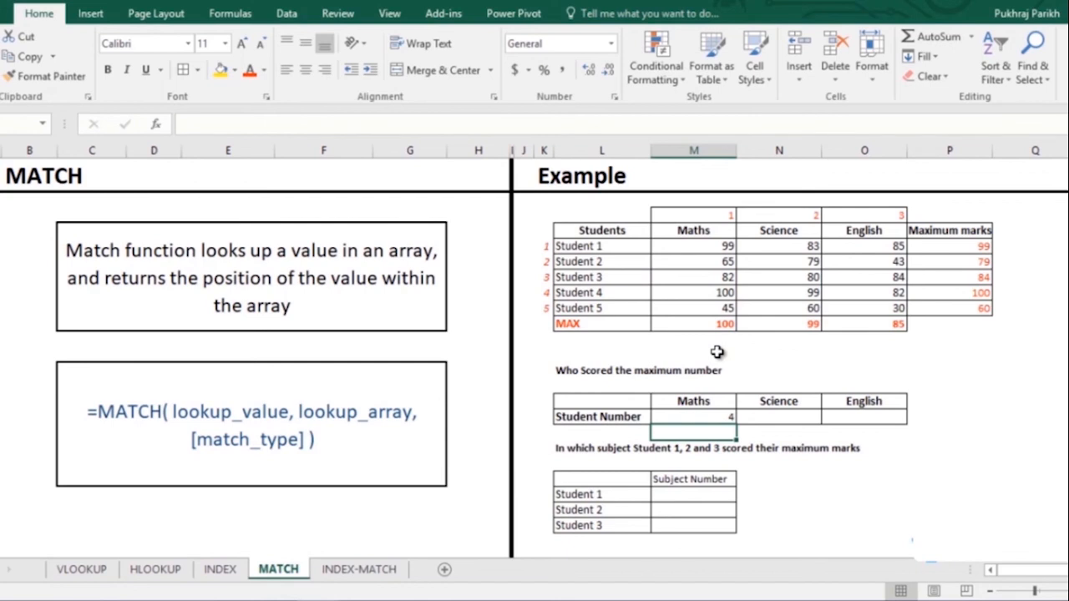
- Copy the MATCH across to Science and English (4, 4, 1) and shade top scores yellow
{"action": "left_click", "coordinate": [715, 293]}
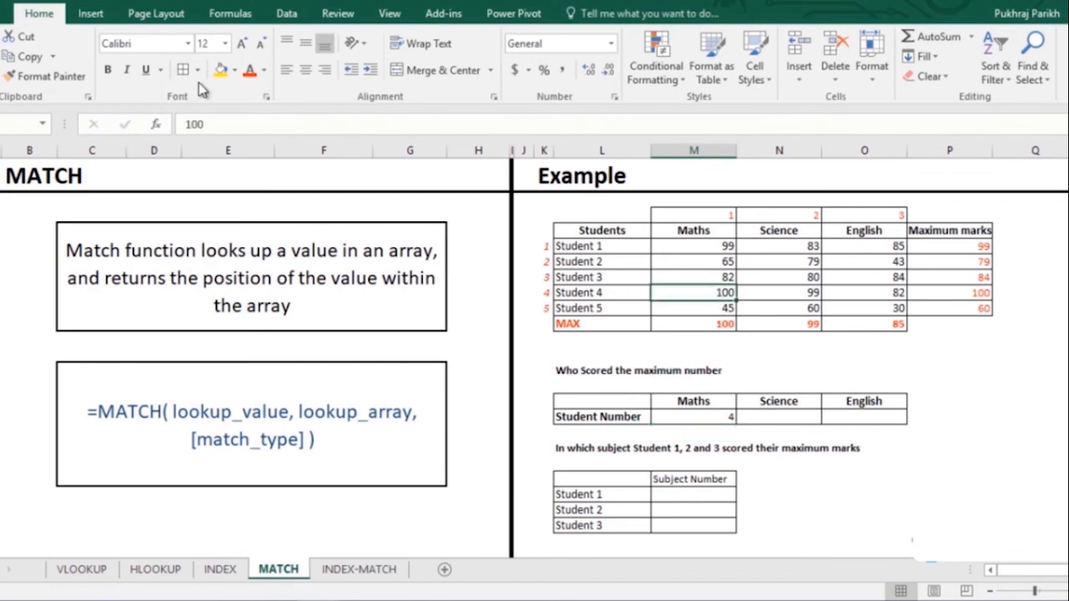
{"action": "left_click", "coordinate": [221, 70]}
{"action": "left_click", "coordinate": [706, 416]}
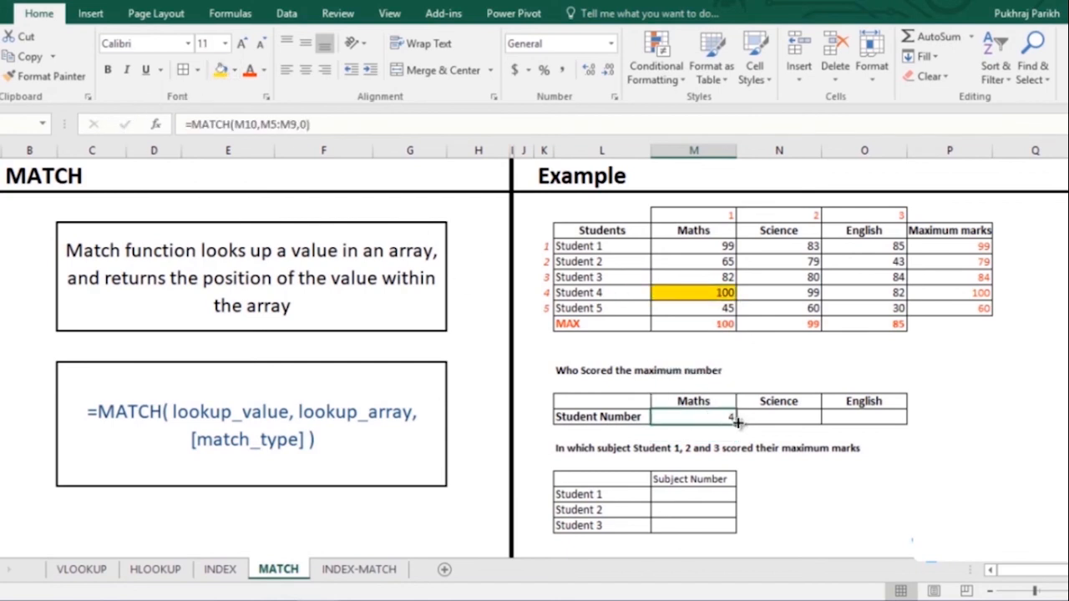
{"action": "left_click_drag", "start_coordinate": [738, 422], "coordinate": [878, 418]}
{"action": "left_click", "coordinate": [772, 288]}
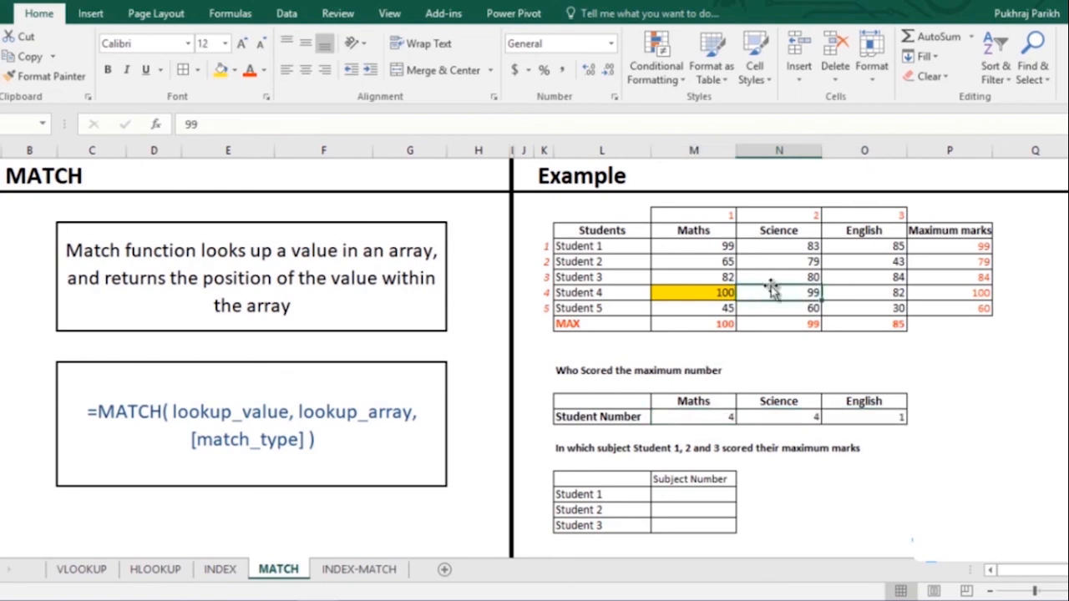
{"action": "left_click", "coordinate": [986, 246]}
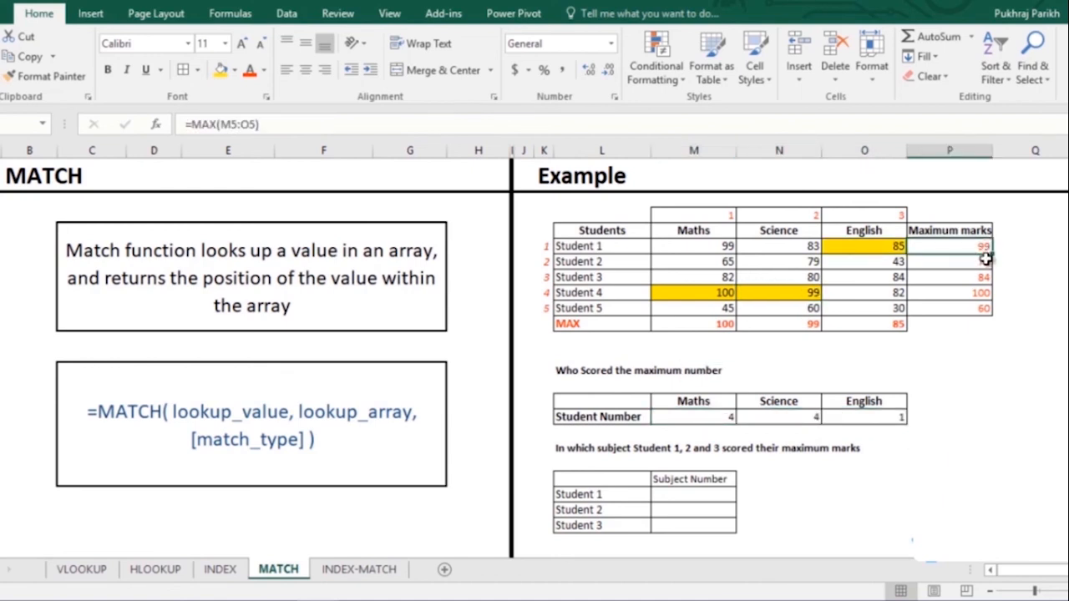
{"action": "left_click", "coordinate": [715, 496]}
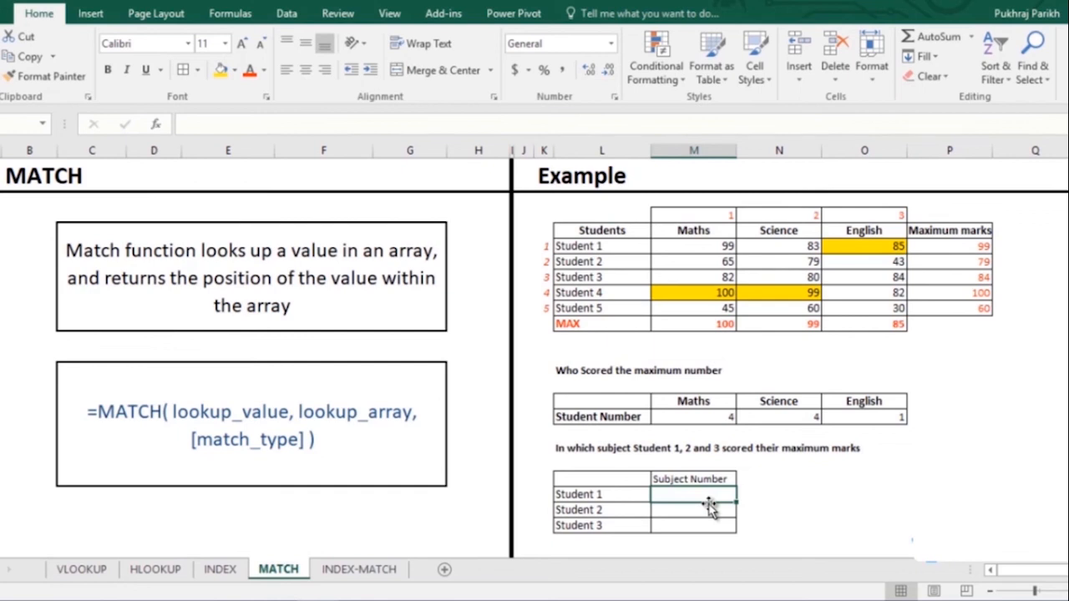
- Enter =MATCH(P5,M5:O5,0) in Student 1's Subject Number cell
{"action": "type", "text": "=mat"}
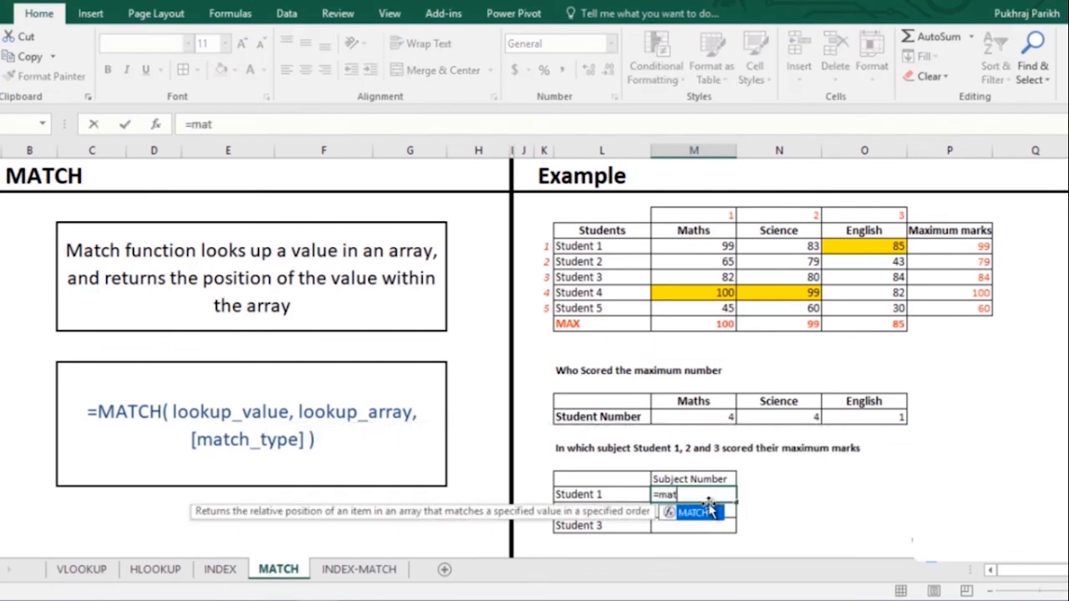
{"action": "double_click", "coordinate": [693, 512]}
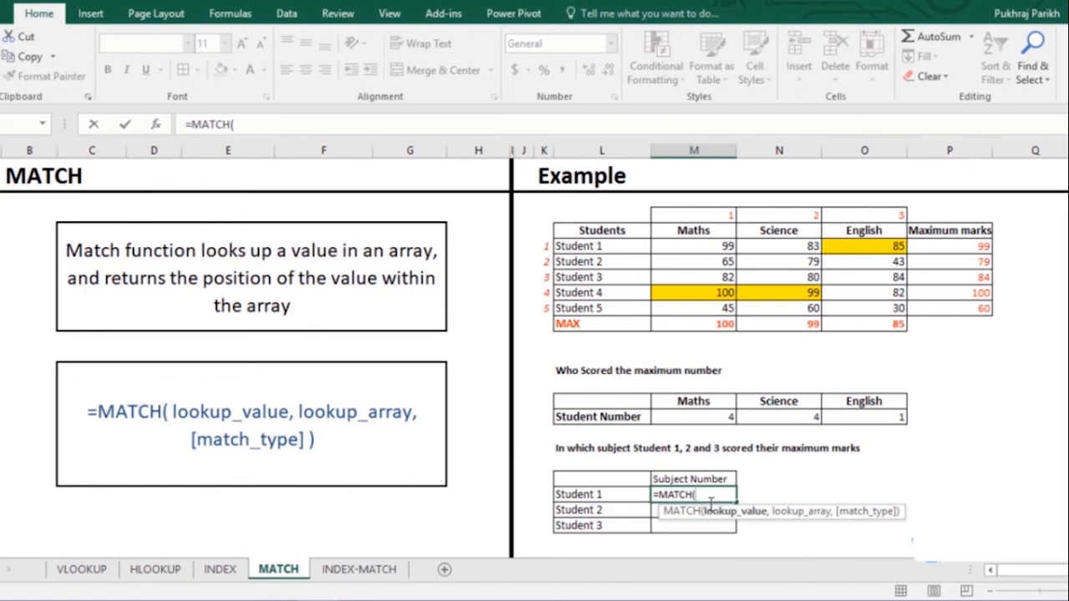
{"action": "left_click", "coordinate": [956, 247]}
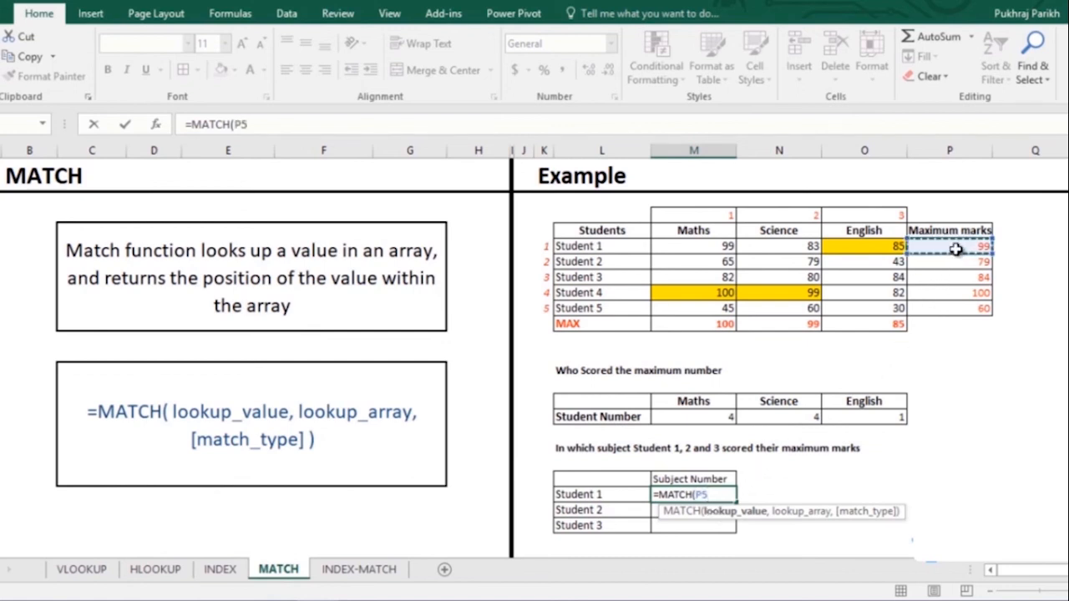
{"action": "type", "text": ","}
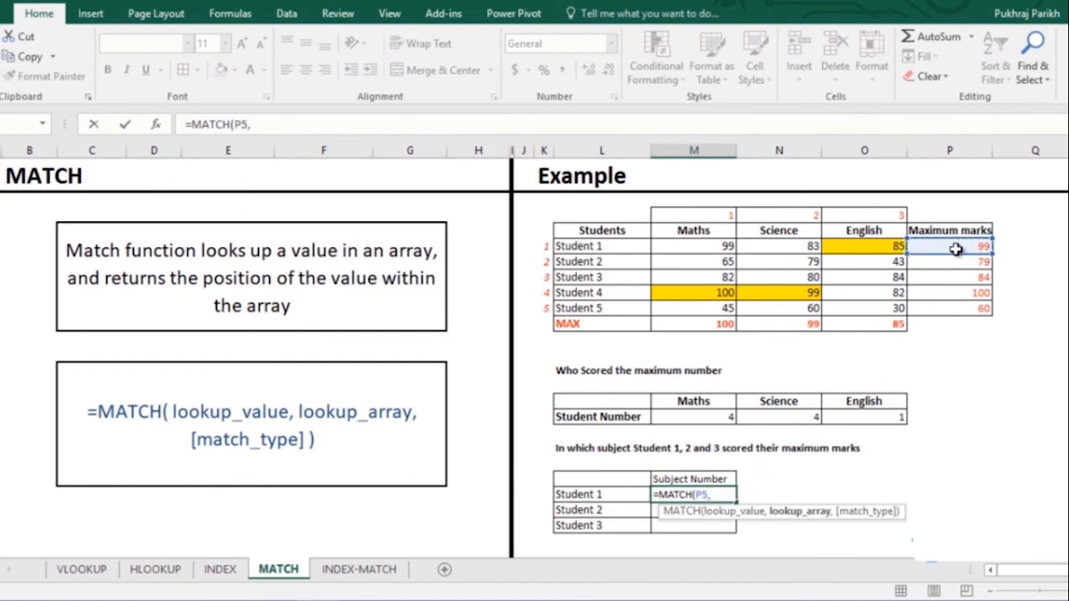
{"action": "left_click_drag", "start_coordinate": [685, 245], "coordinate": [833, 244]}
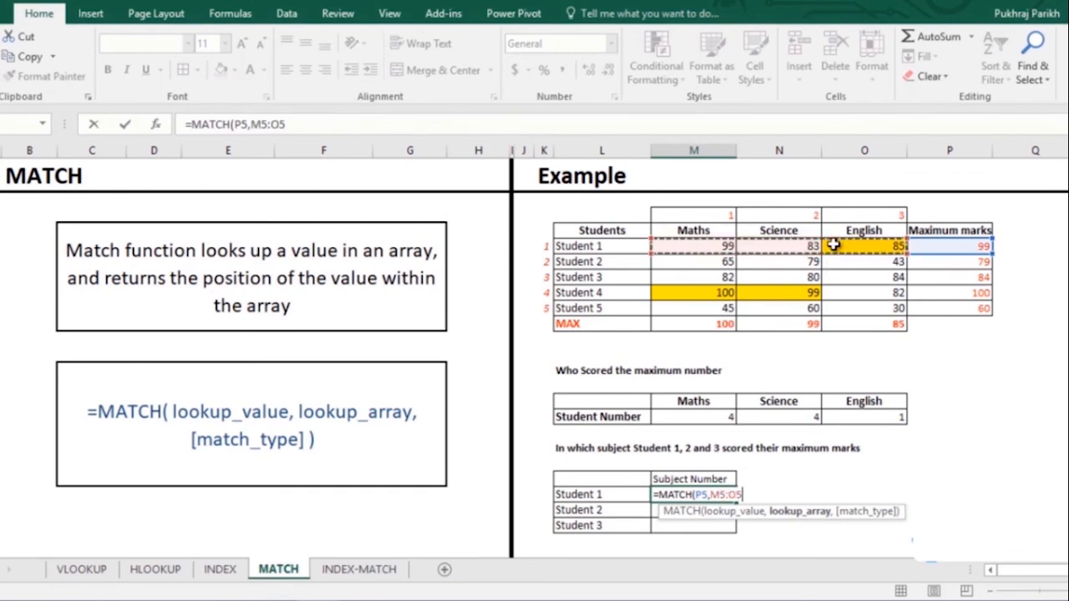
{"action": "type", "text": ","}
{"action": "key", "text": "Down"}
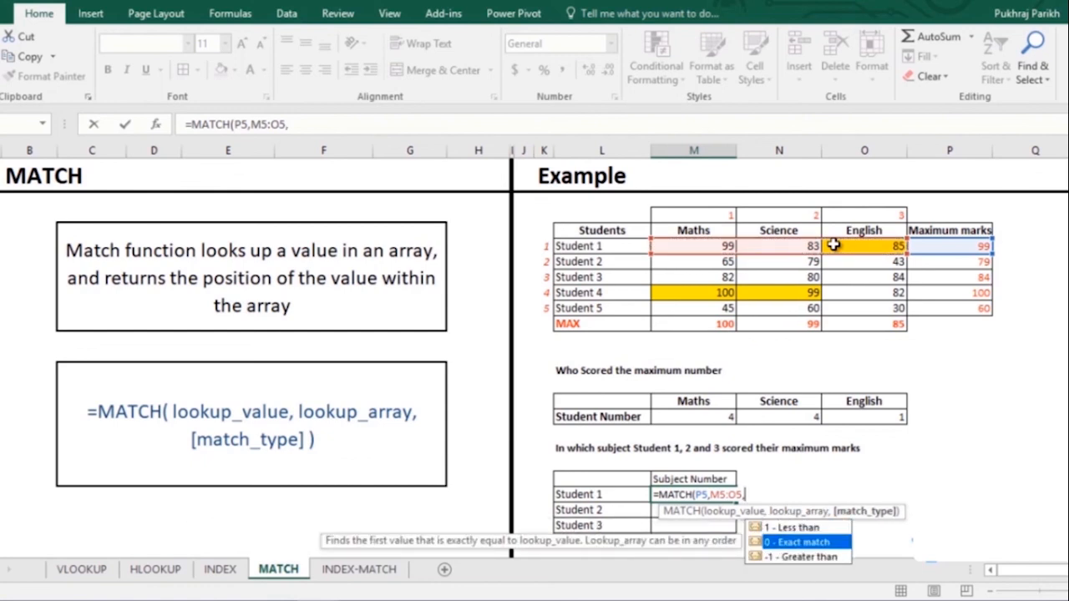
{"action": "key", "text": "Tab"}
{"action": "type", "text": ")"}
{"action": "key", "text": "Return"}
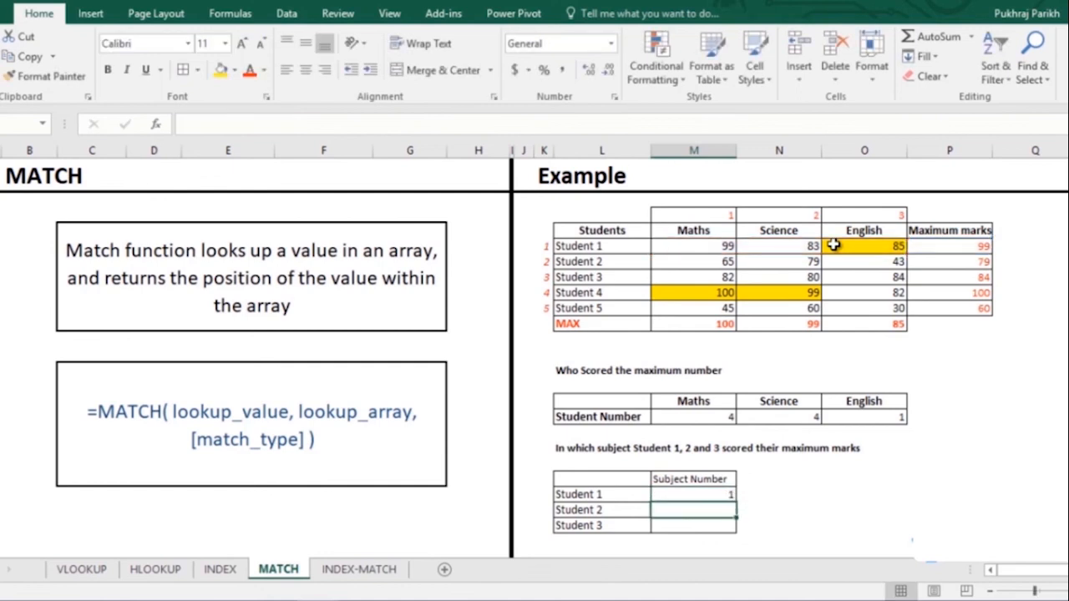
- Fill the formula down for Students 2 and 3 (1, 2, 3), then open the INDEX-MATCH sheet
{"action": "left_click", "coordinate": [725, 494]}
{"action": "left_click_drag", "start_coordinate": [740, 499], "coordinate": [740, 533]}
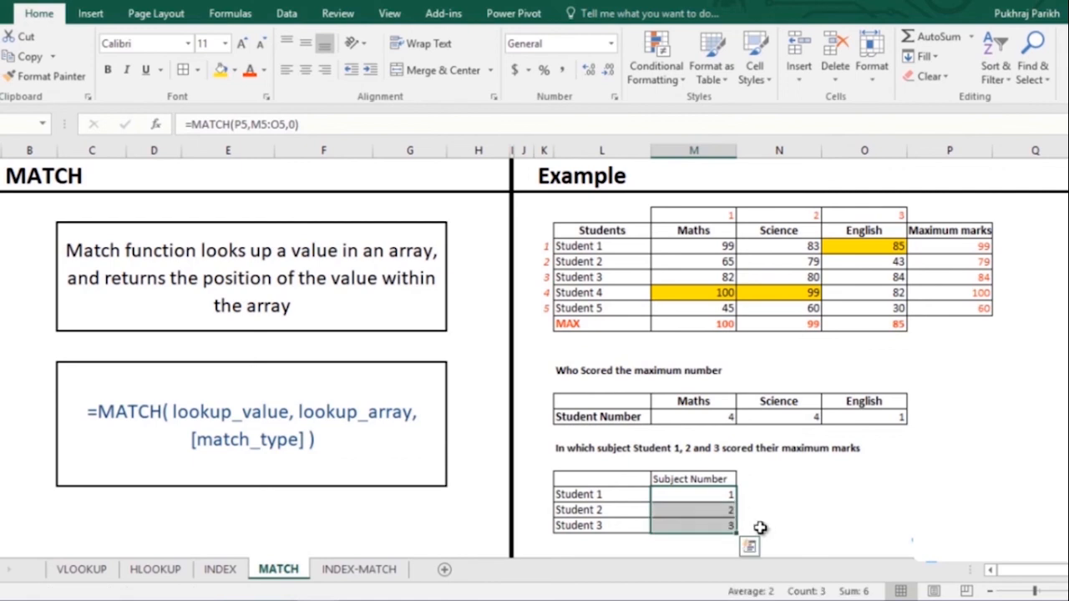
{"action": "left_click", "coordinate": [760, 527]}
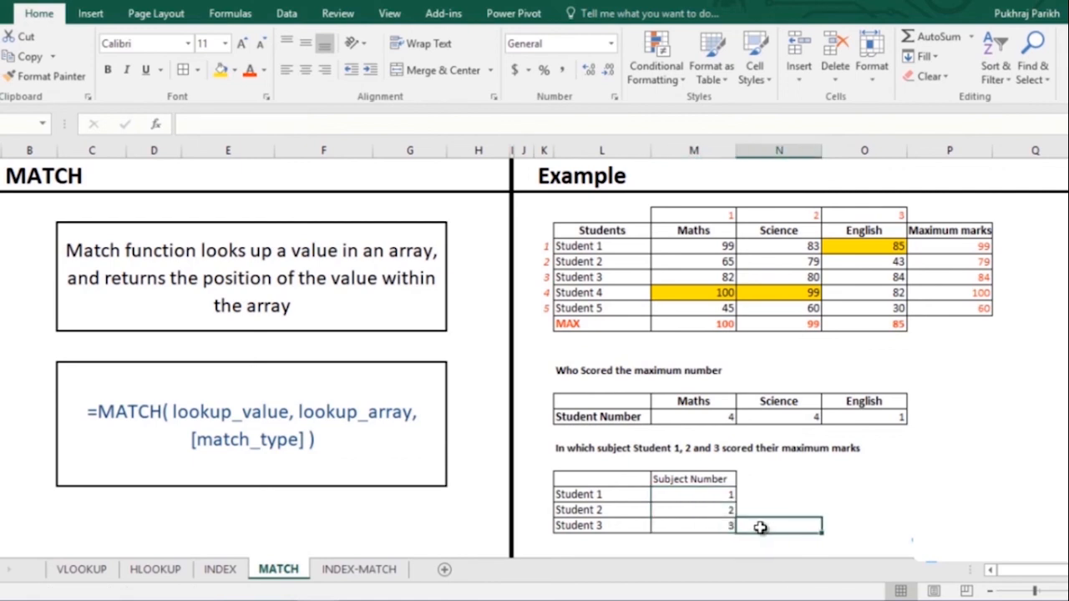
{"action": "left_click", "coordinate": [389, 571]}
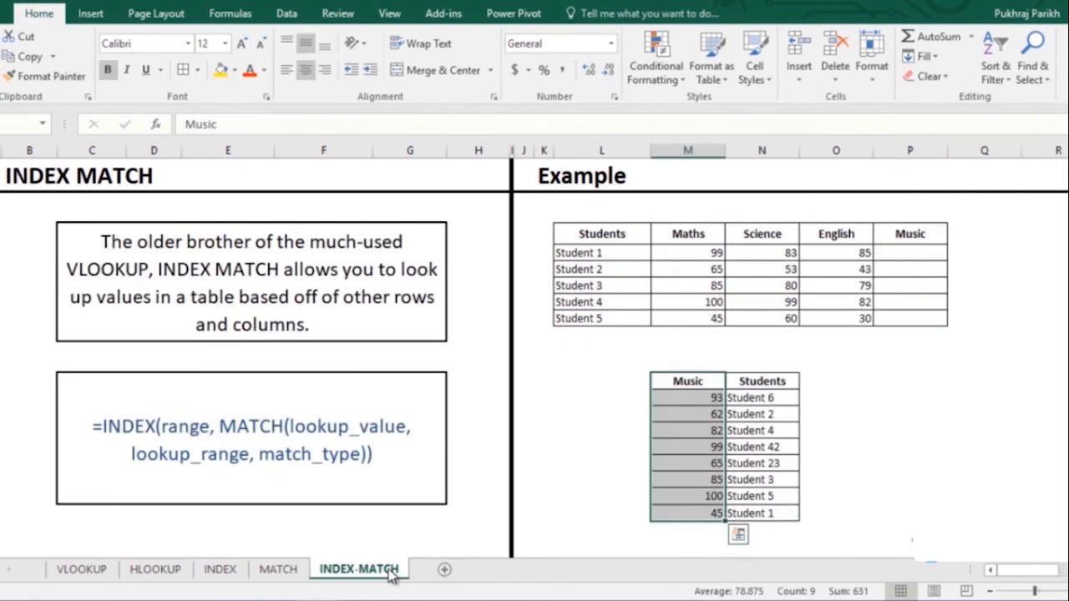
{"action": "left_click", "coordinate": [683, 377]}
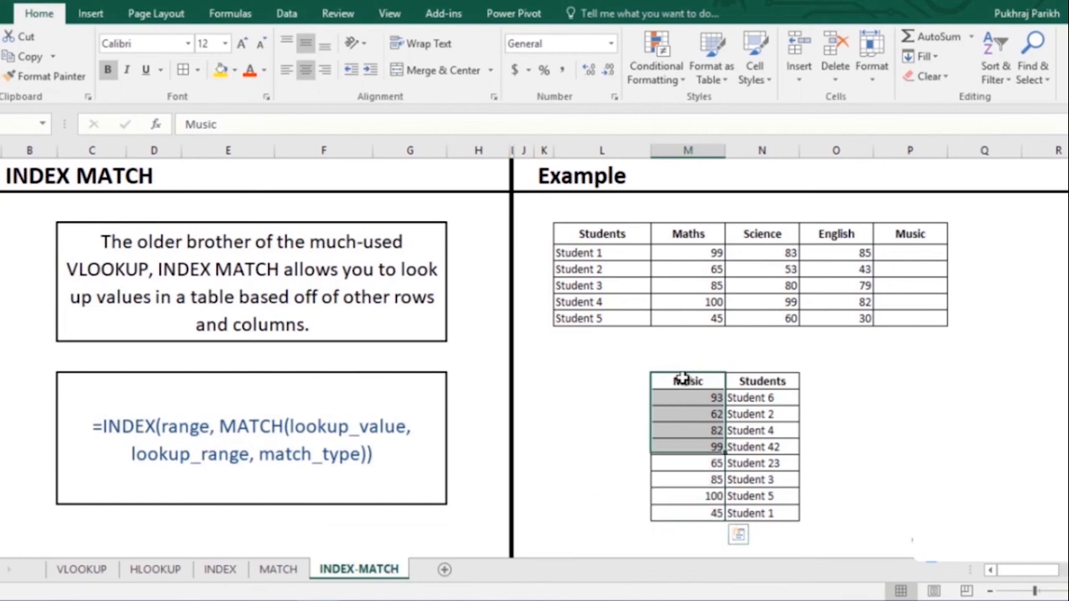
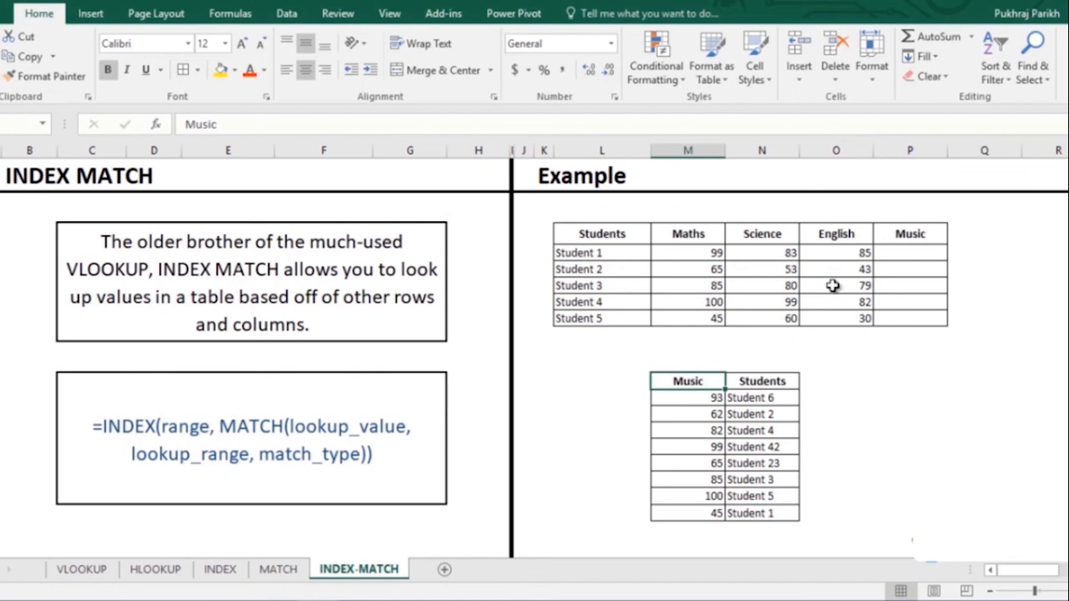
- Enter =INDEX(M14:N21,MATCH(L5,N14:N21,0),1) in Student 1's Music cell, returning 45
{"action": "left_click", "coordinate": [901, 254]}
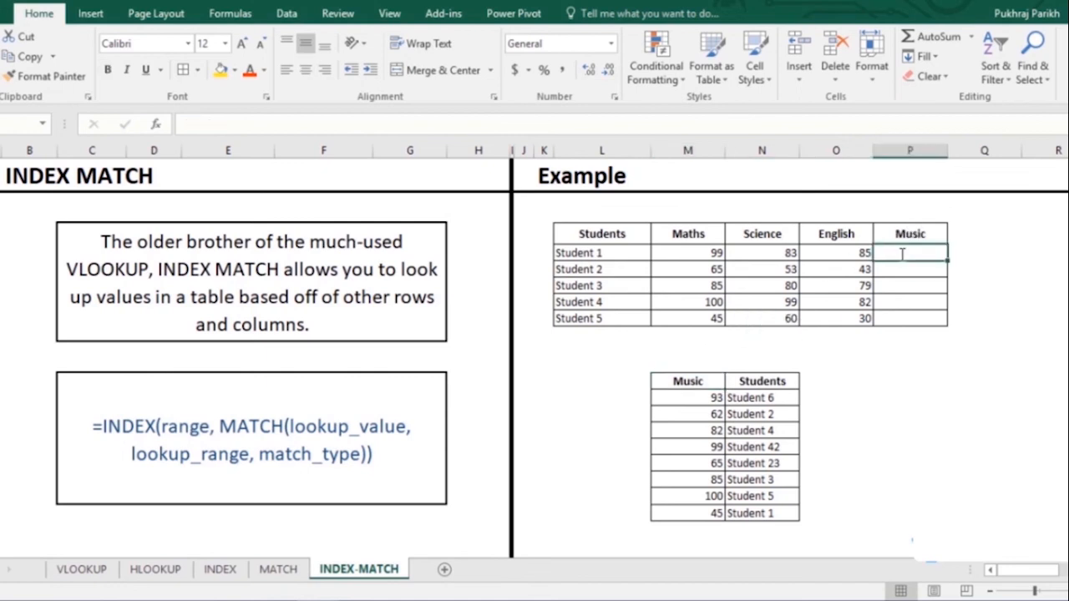
{"action": "type", "text": "=inde"}
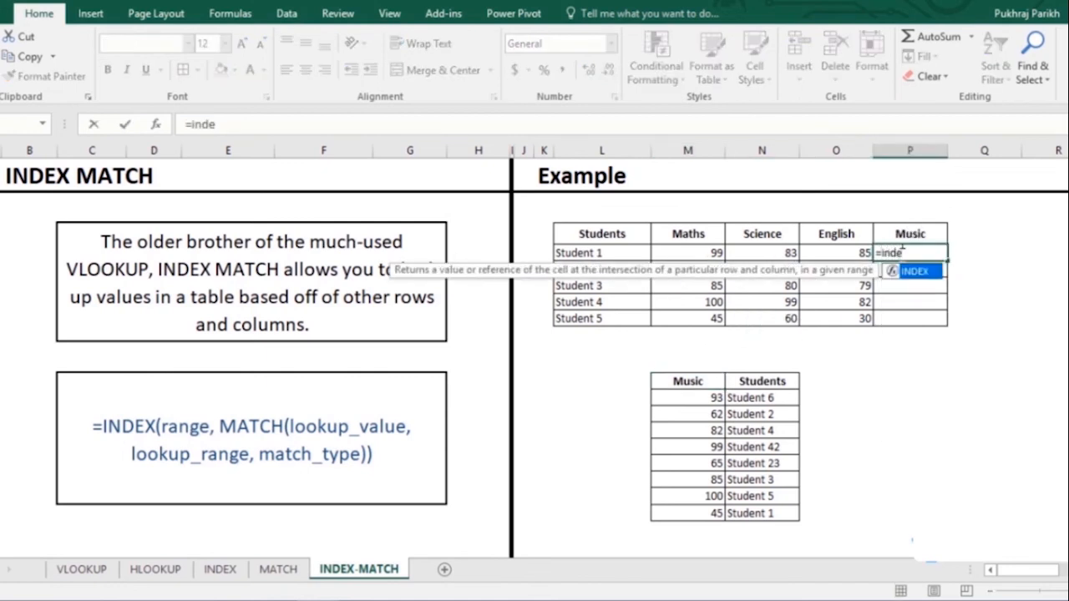
{"action": "key", "text": "Tab"}
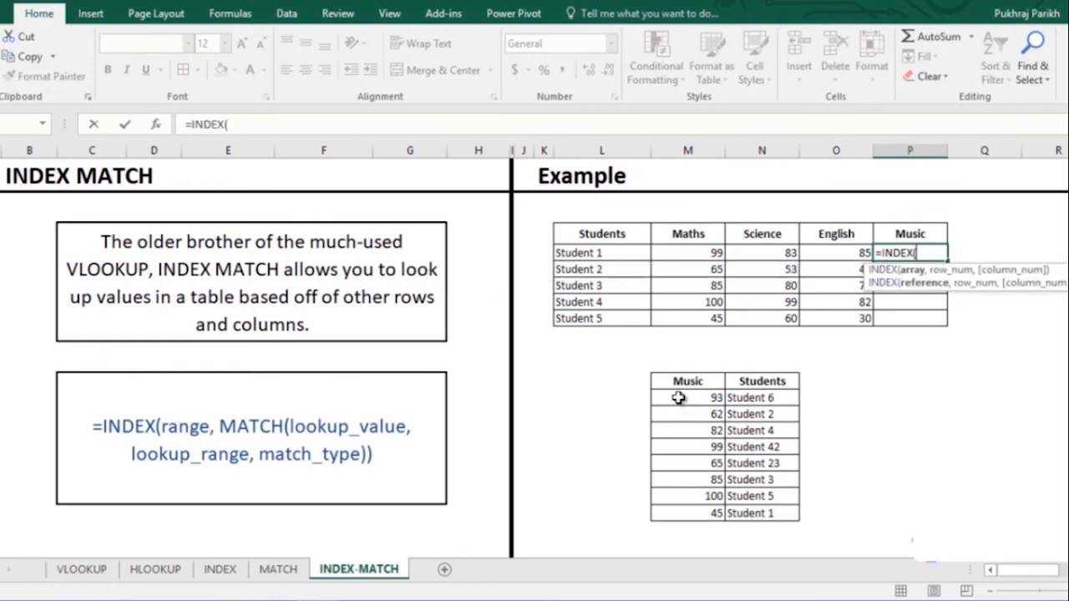
{"action": "left_click_drag", "start_coordinate": [689, 399], "coordinate": [763, 513]}
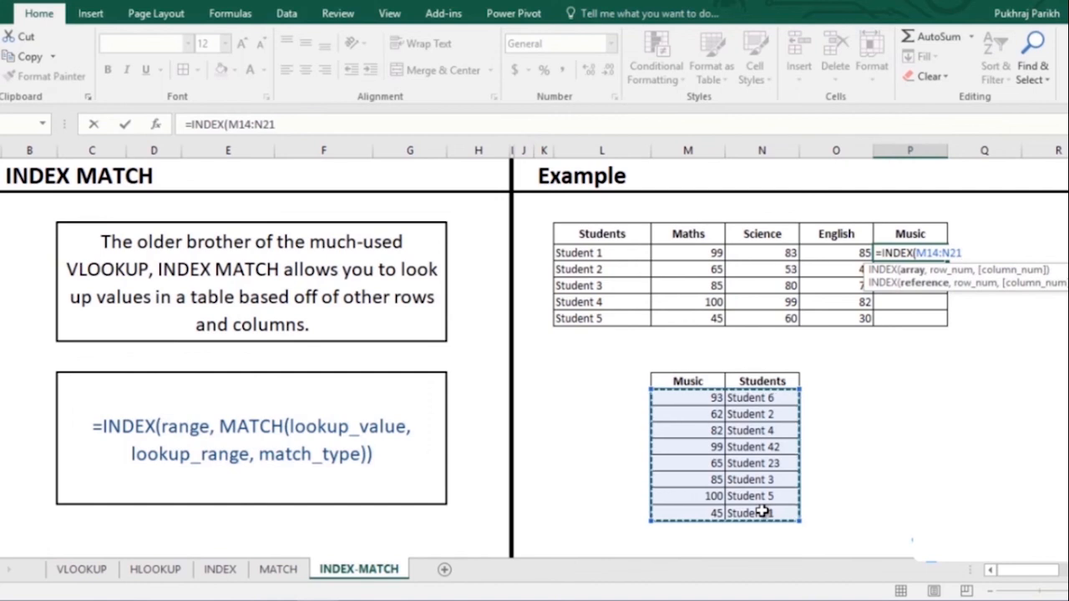
{"action": "type", "text": ","}
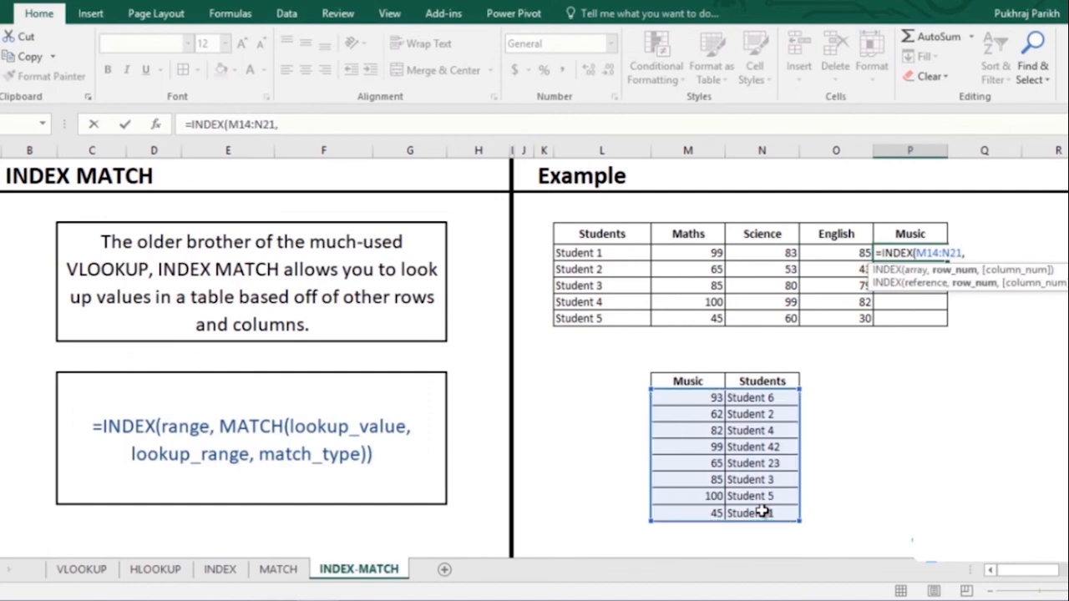
{"action": "type", "text": "match"}
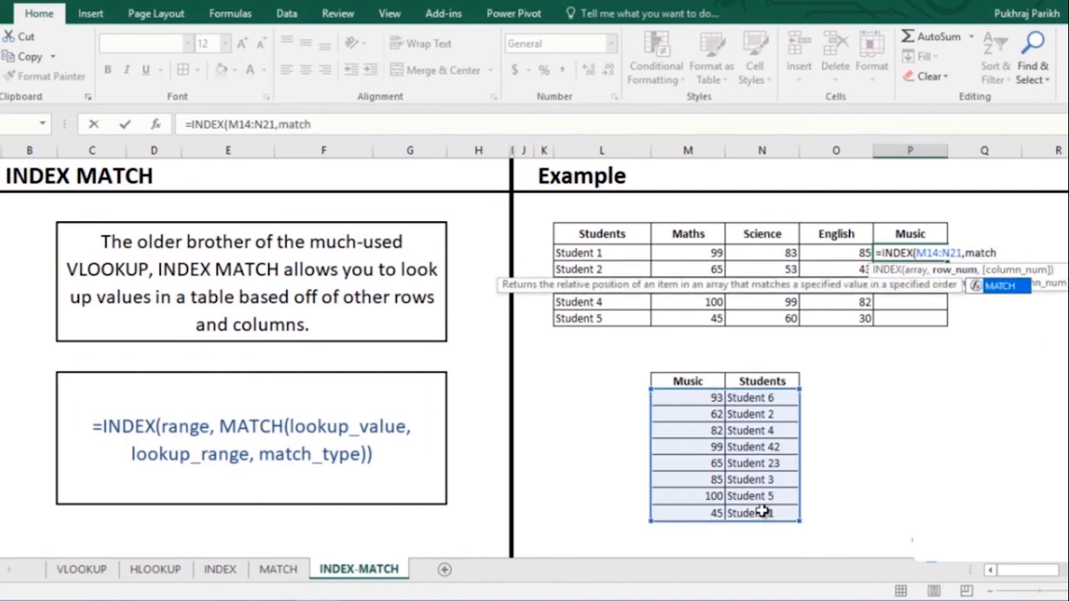
{"action": "key", "text": "Tab"}
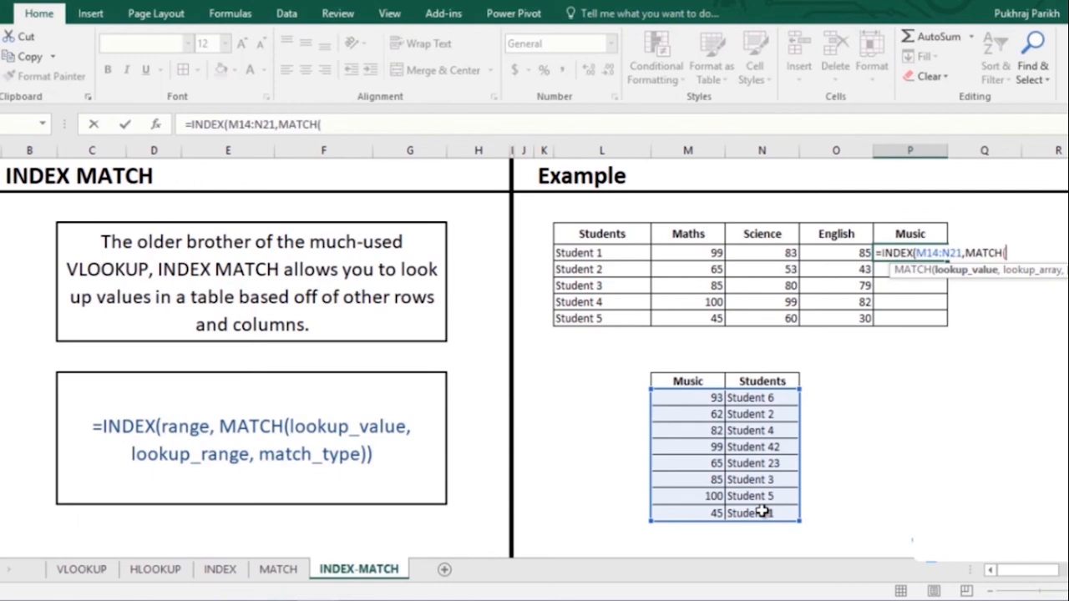
{"action": "left_click", "coordinate": [597, 253]}
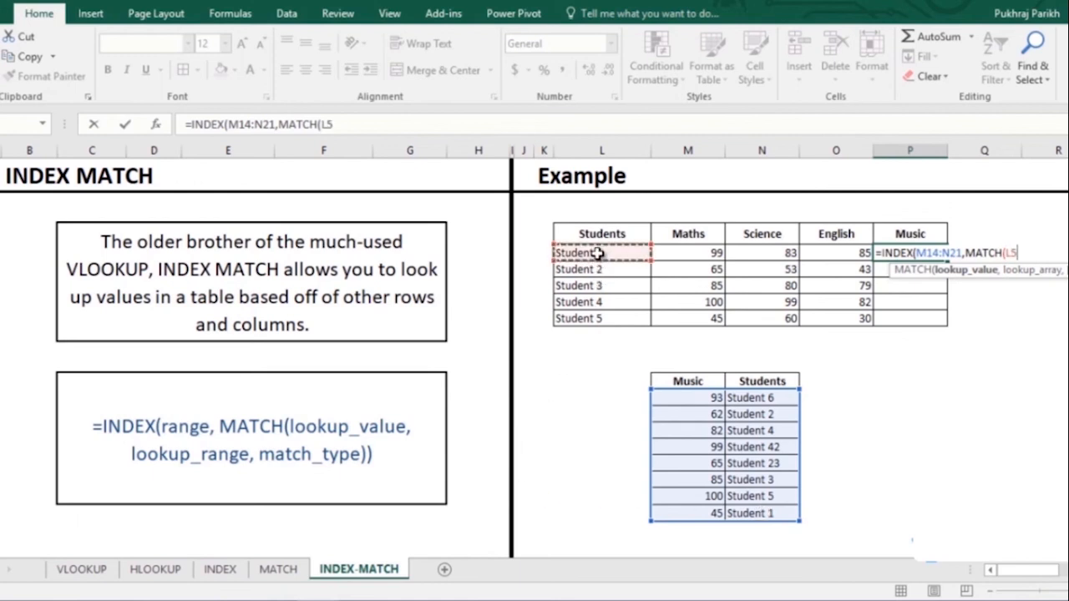
{"action": "type", "text": ","}
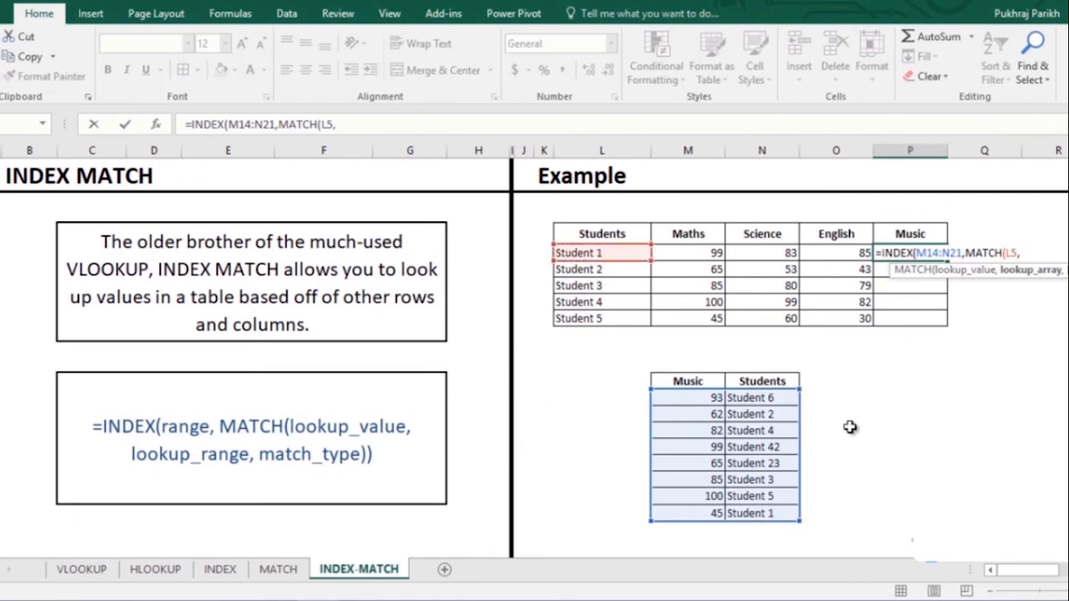
{"action": "left_click_drag", "start_coordinate": [767, 397], "coordinate": [772, 511]}
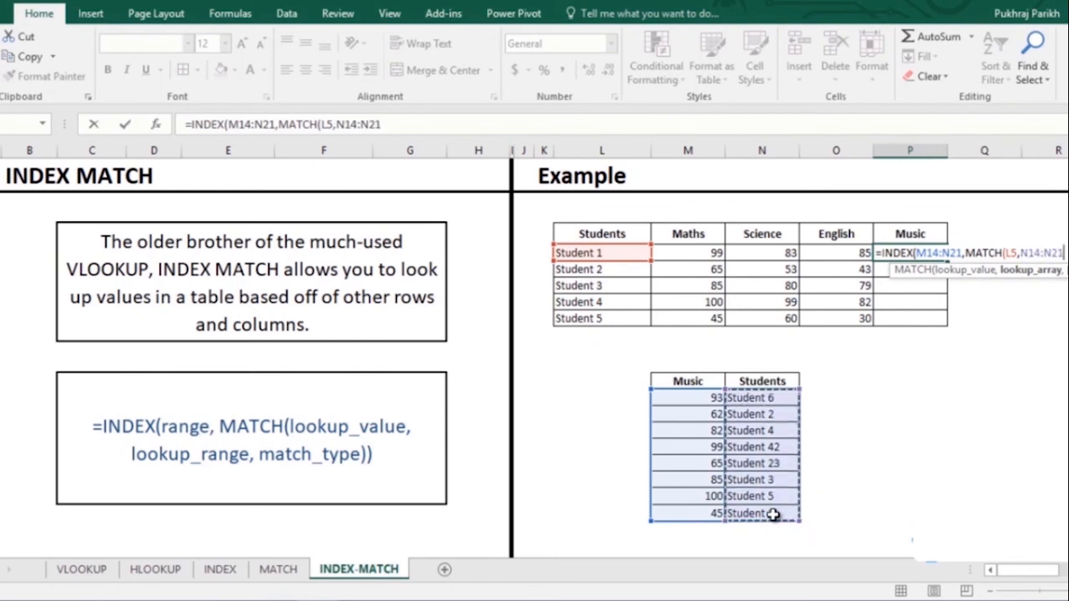
{"action": "type", "text": ","}
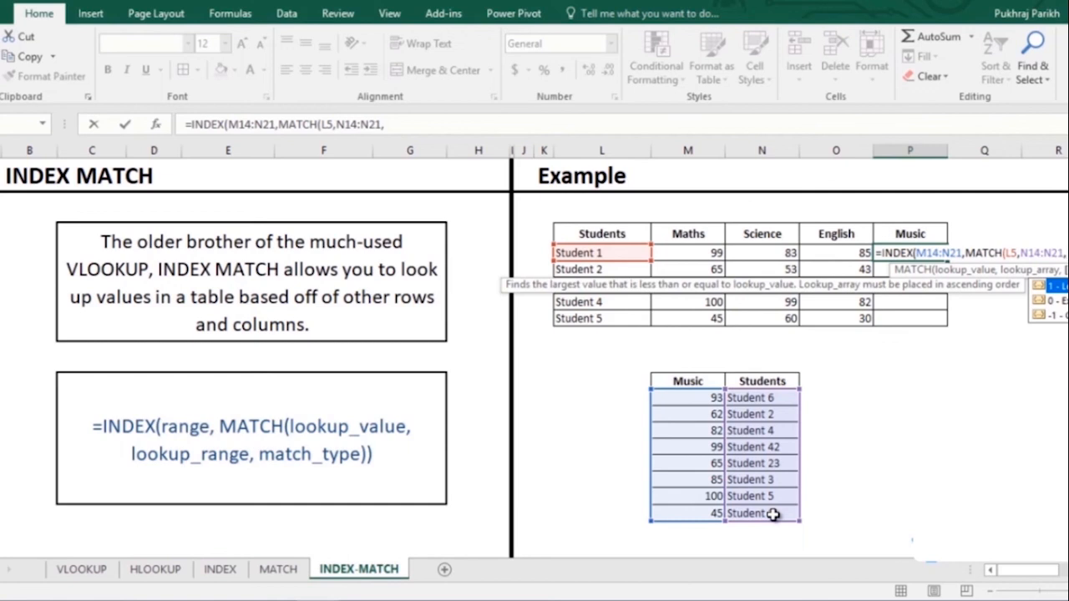
{"action": "type", "text": "0)"}
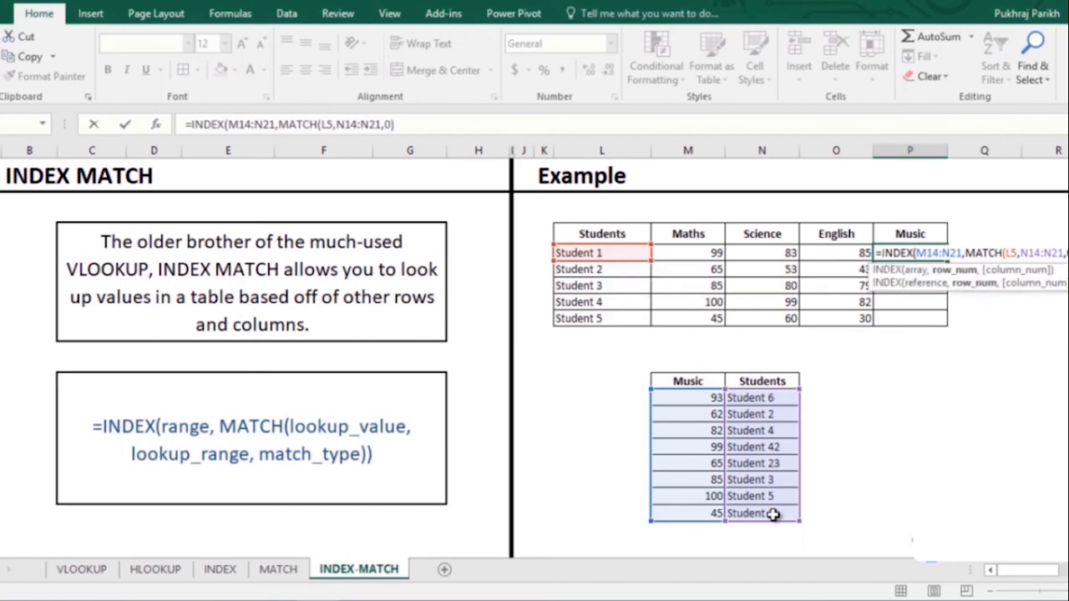
{"action": "type", "text": ","}
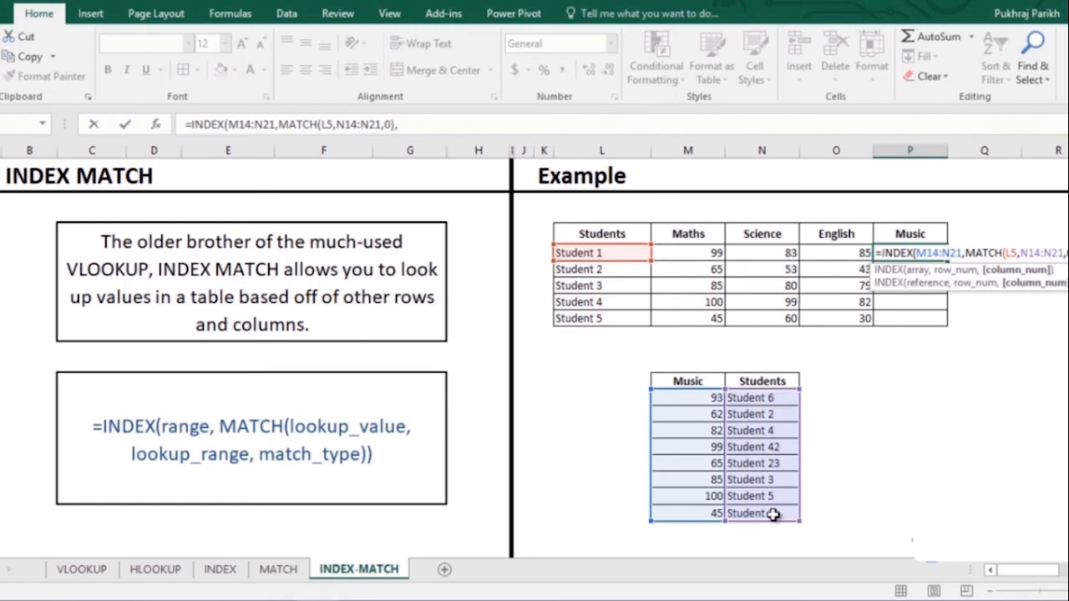
{"action": "type", "text": "1)"}
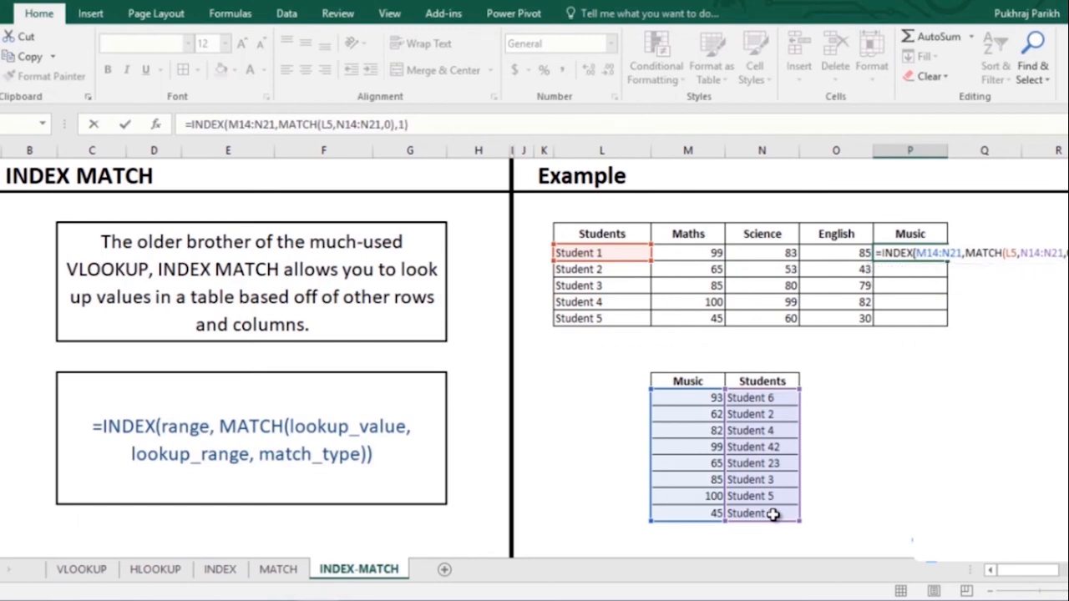
{"action": "key", "text": "Return"}
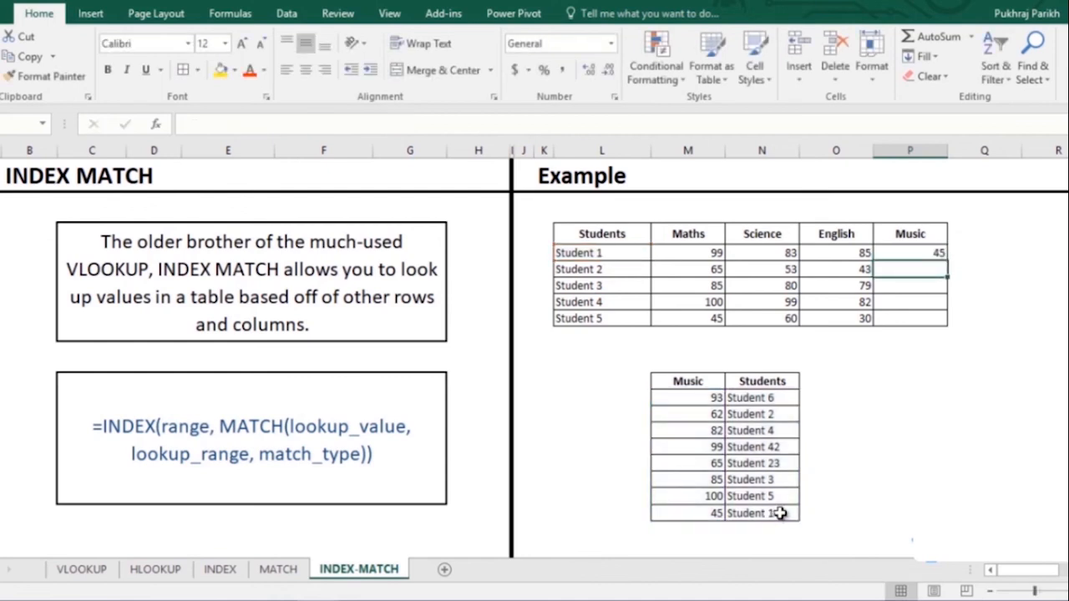
- Make the N14:N21 and M14:N21 ranges absolute in Student 1's Music formula
{"action": "left_click", "coordinate": [924, 252]}
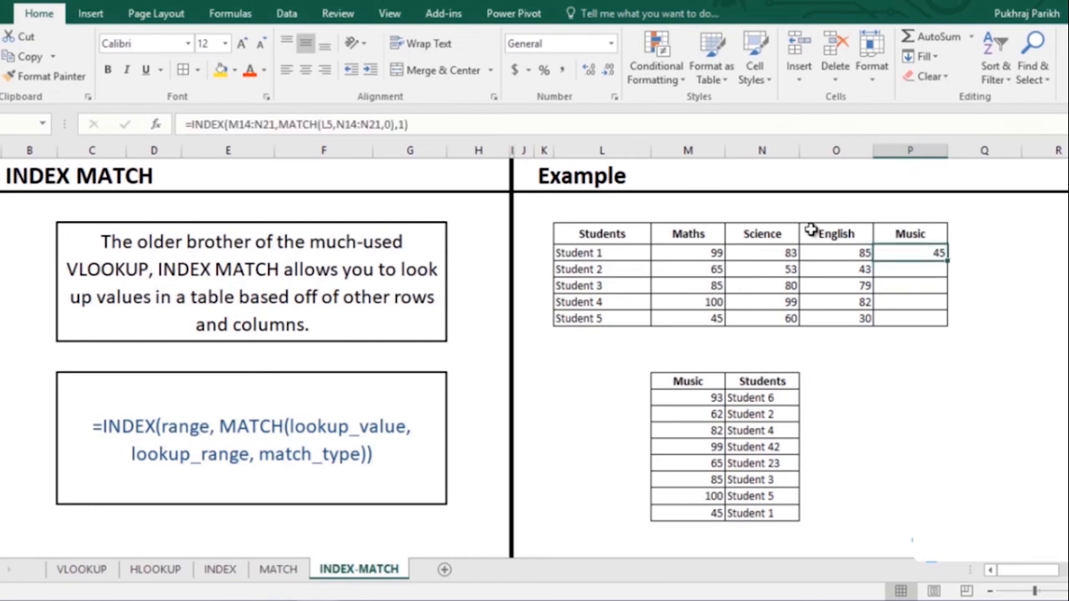
{"action": "left_click", "coordinate": [338, 124]}
{"action": "left_click_drag", "start_coordinate": [336, 123], "coordinate": [382, 124]}
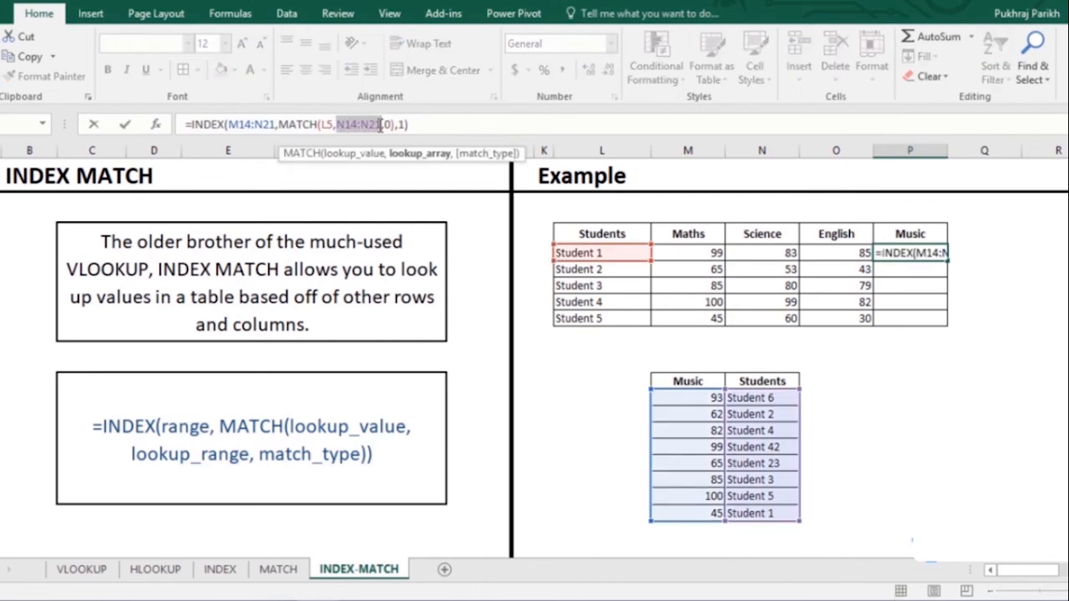
{"action": "key", "text": "F4"}
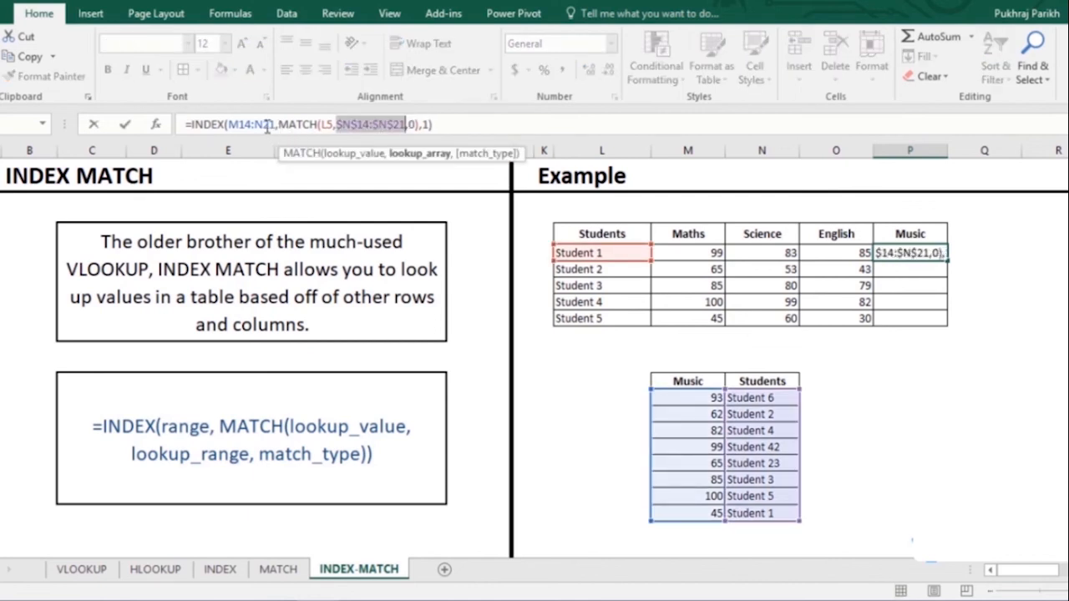
{"action": "left_click", "coordinate": [242, 124]}
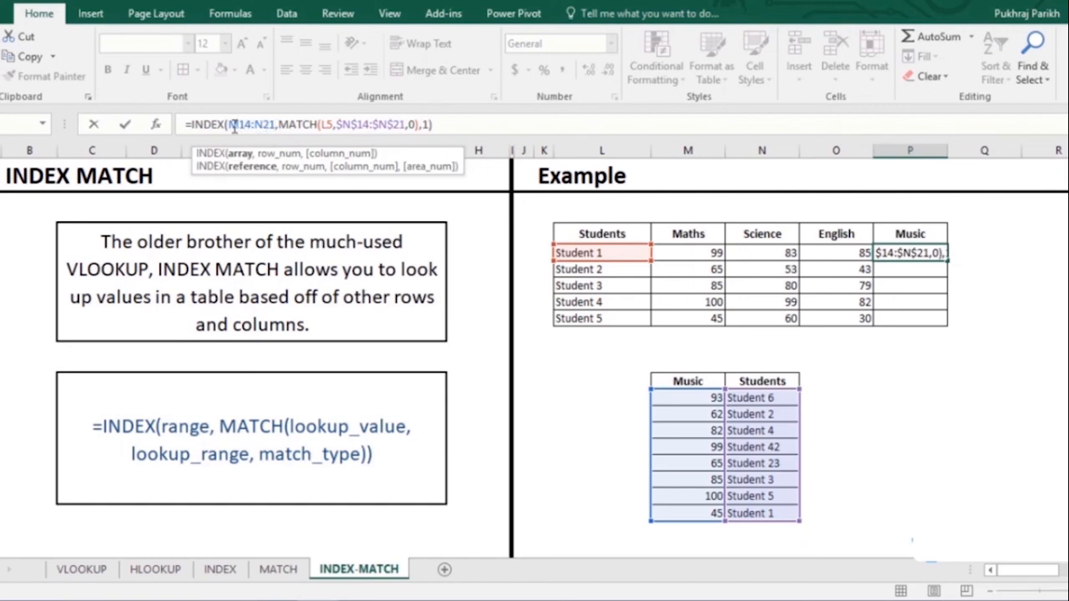
{"action": "left_click_drag", "start_coordinate": [228, 124], "coordinate": [276, 124]}
{"action": "key", "text": "F4"}
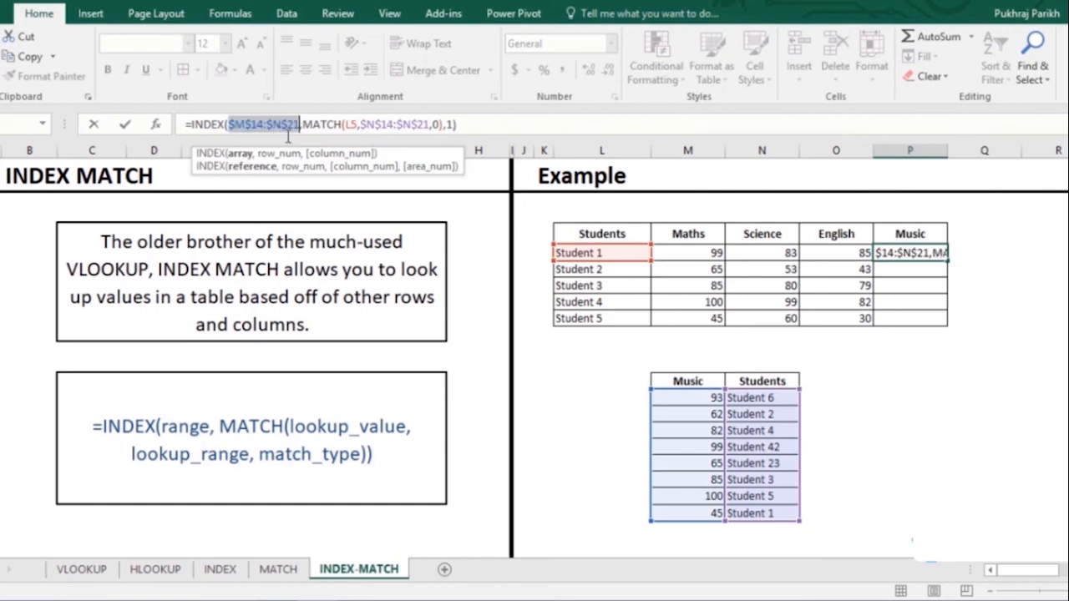
- Fill the Music formula down for all students, giving 45, 62, 85, 82, 100
{"action": "key", "text": "Return"}
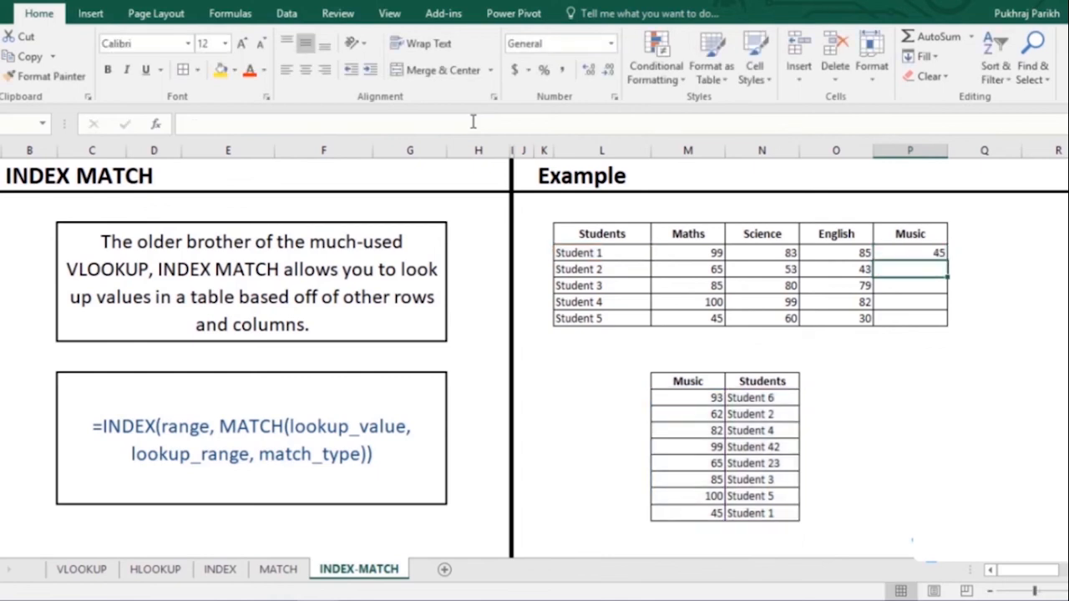
{"action": "left_click", "coordinate": [923, 252]}
{"action": "double_click", "coordinate": [945, 259]}
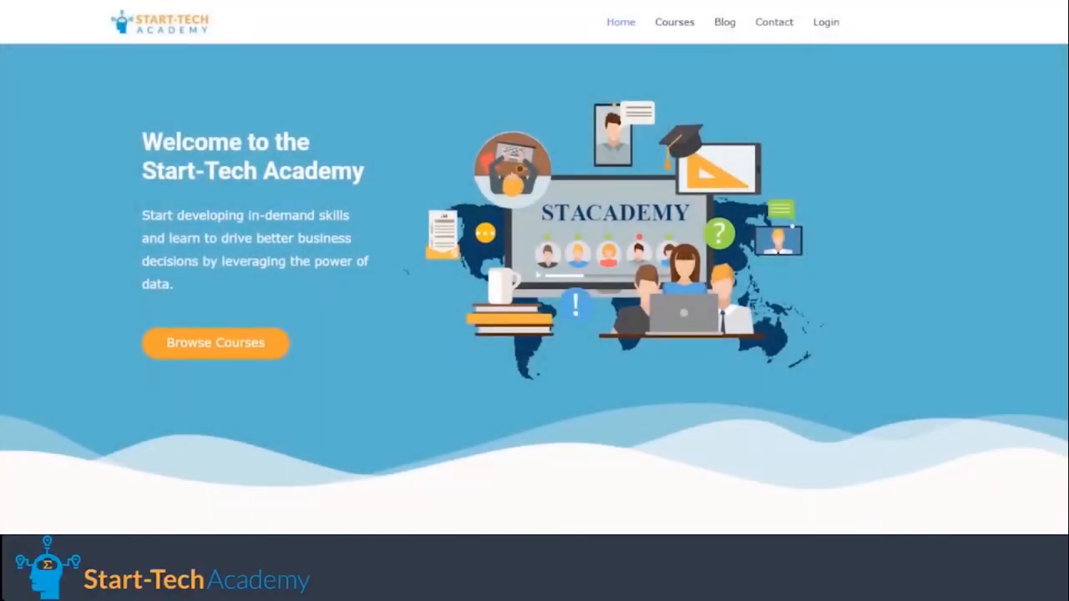
- Browse Start-Tech Academy's online courses down to its Udemy instructor page listing 43 courses
{"action": "left_click", "coordinate": [661, 25]}
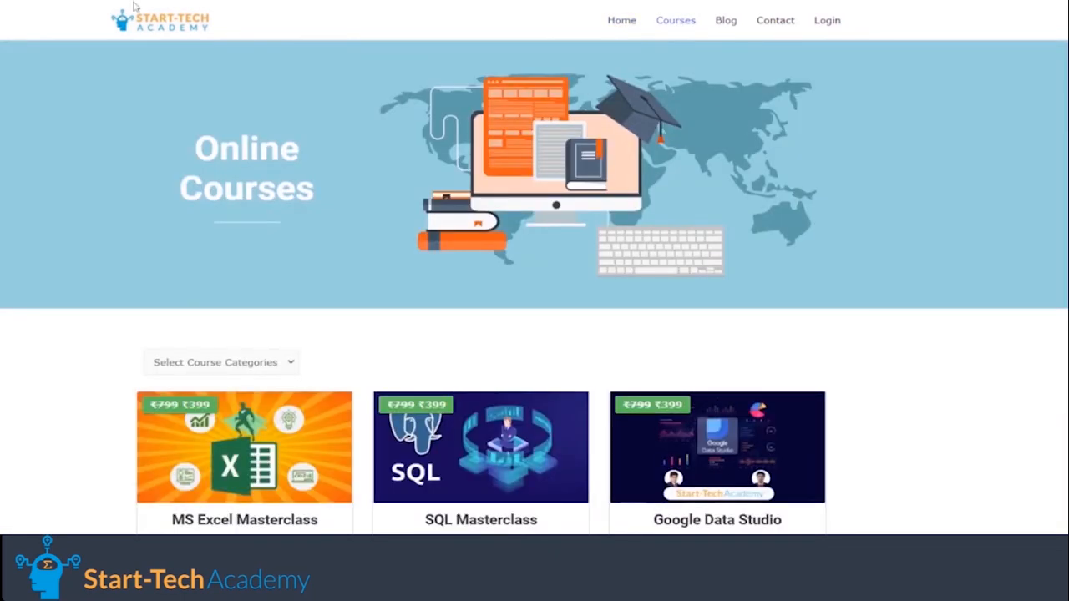
{"action": "scroll", "coordinate": [535, 267], "scroll_direction": "down", "scroll_amount": 5}
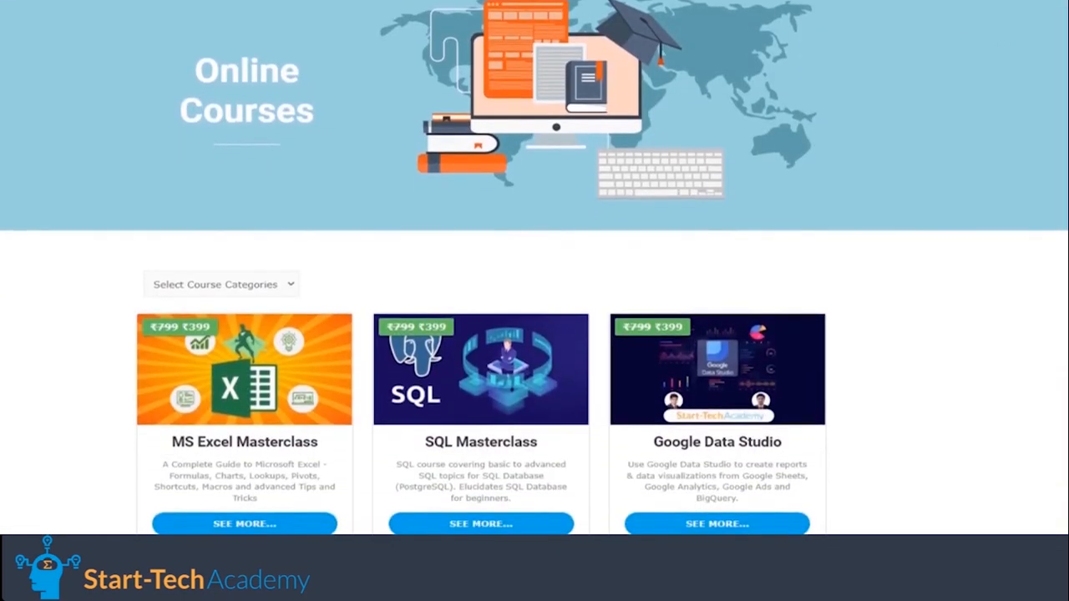
{"action": "scroll", "coordinate": [481, 267], "scroll_direction": "down", "scroll_amount": 4}
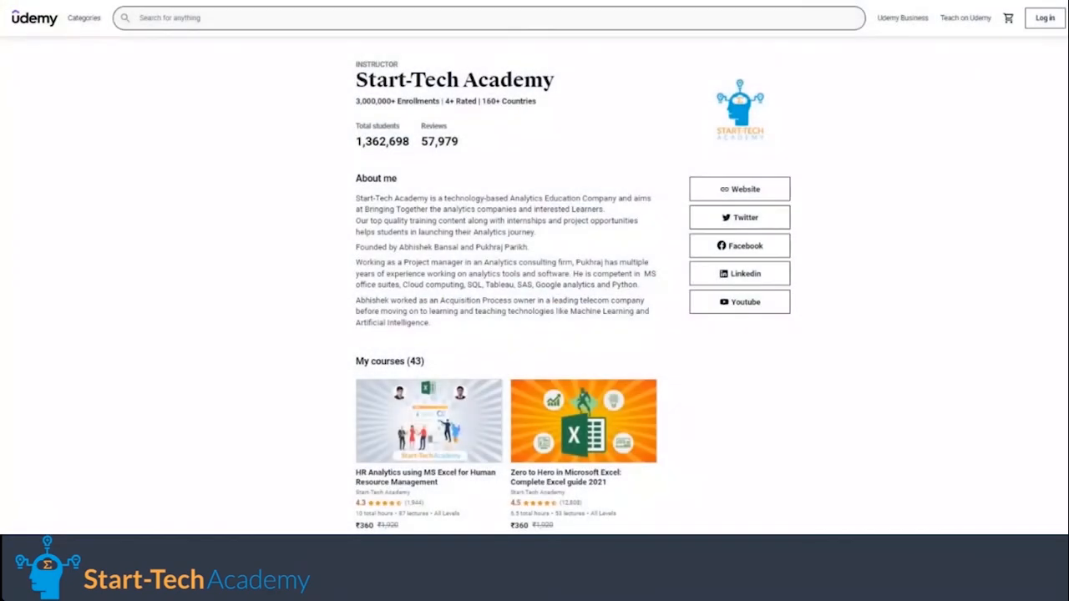
{"action": "scroll", "coordinate": [534, 267], "scroll_direction": "down", "scroll_amount": 2}
{"action": "scroll", "coordinate": [535, 267], "scroll_direction": "down", "scroll_amount": 6}
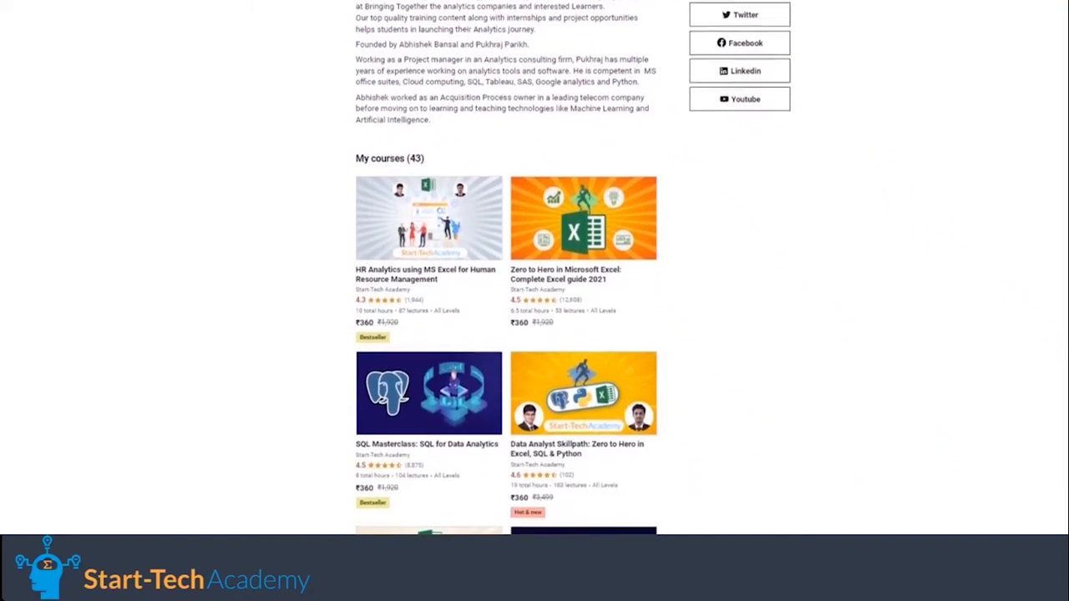